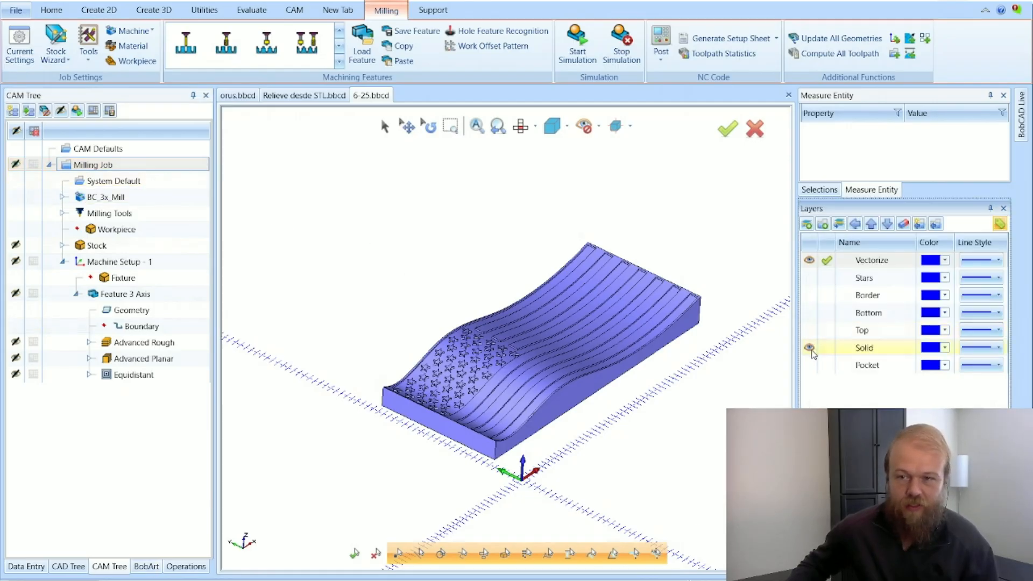
Hide the Solid layer and view the flag's vector outlines from the top.
{"action": "left_click", "coordinate": [815, 351]}
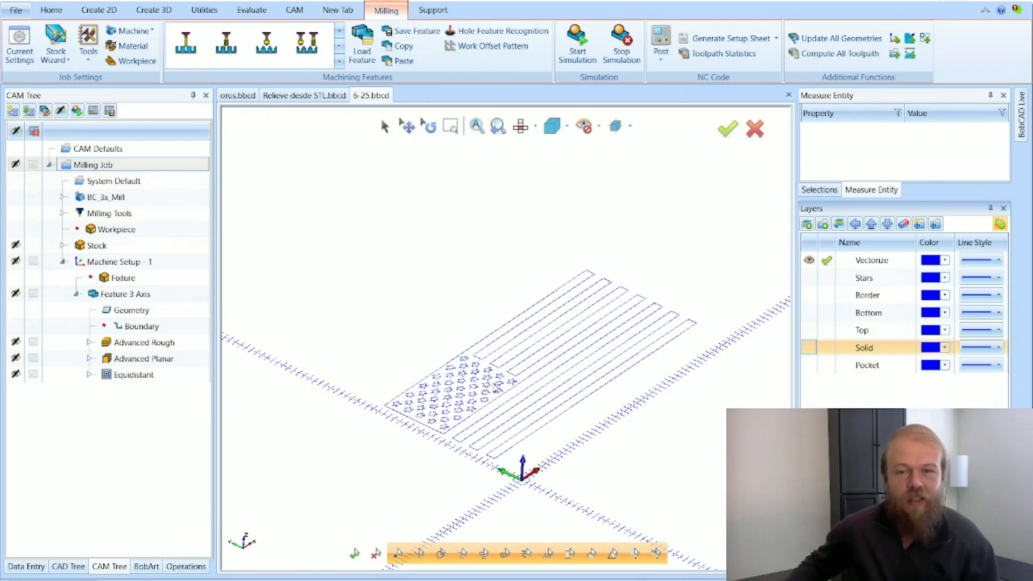
{"action": "left_click", "coordinate": [520, 128]}
{"action": "scroll", "coordinate": [389, 349], "scroll_direction": "down", "scroll_amount": 3}
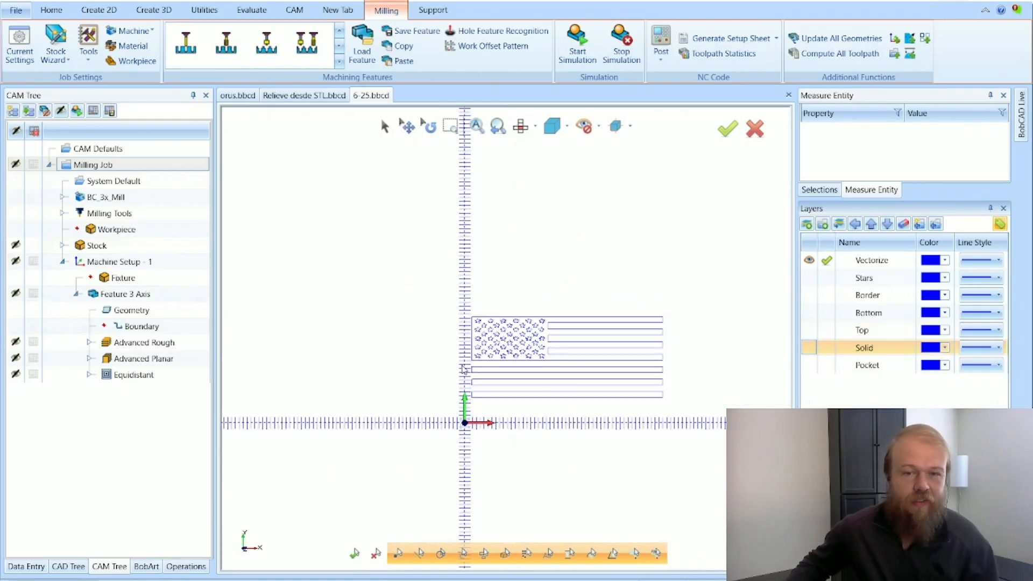
{"action": "scroll", "coordinate": [632, 374], "scroll_direction": "up", "scroll_amount": 2}
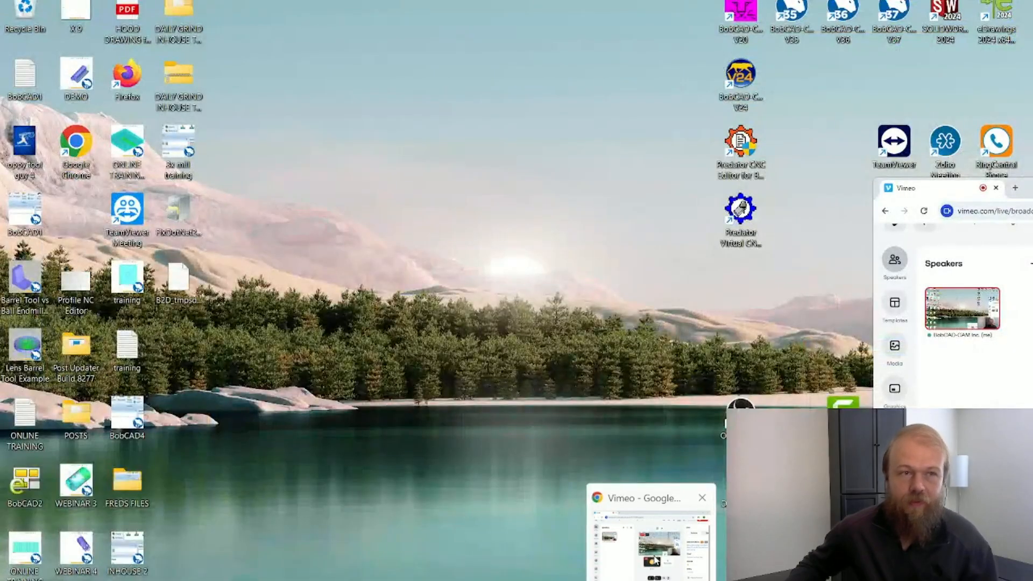
Switch to Google Chrome and search Google for "american flag".
{"action": "left_click", "coordinate": [657, 563]}
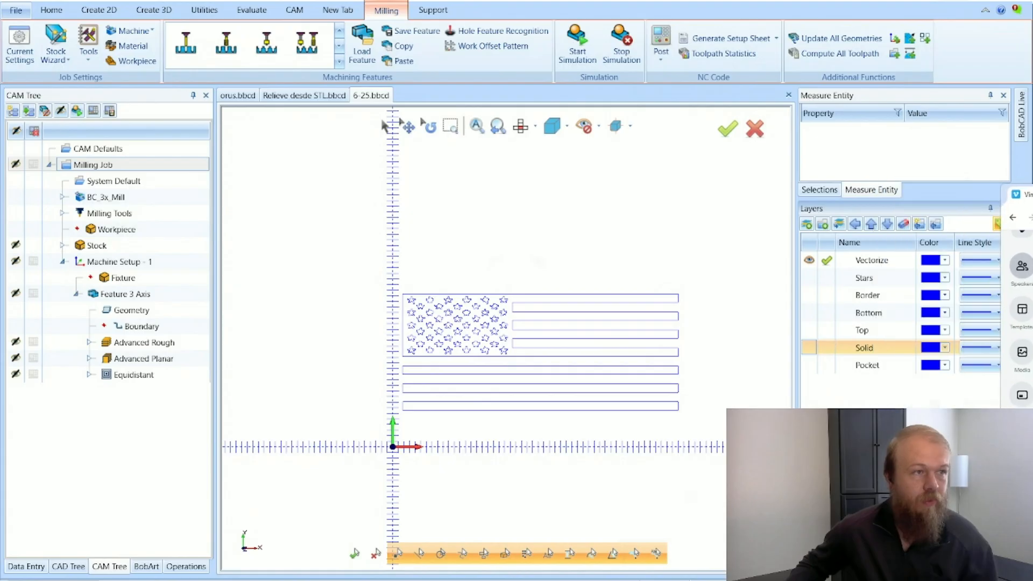
{"action": "left_click_drag", "start_coordinate": [1030, 203], "coordinate": [554, 2]}
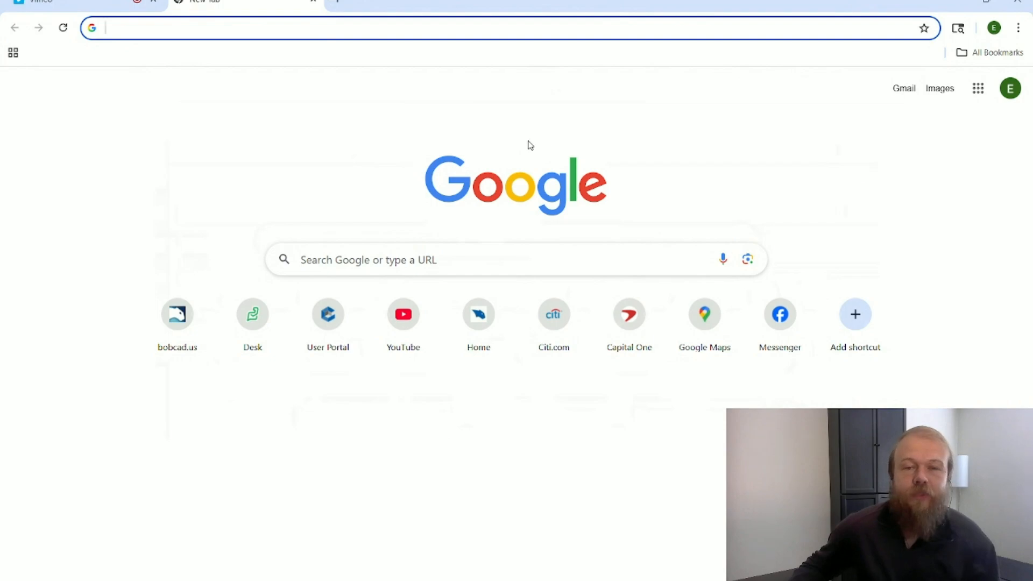
{"action": "left_click", "coordinate": [410, 35]}
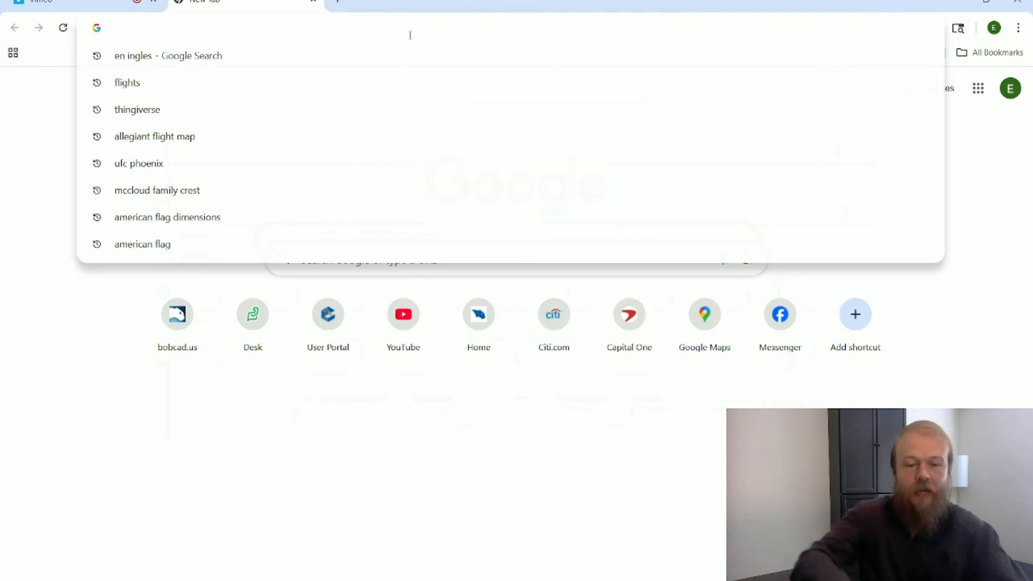
{"action": "type", "text": "AMERICAN FLAG"}
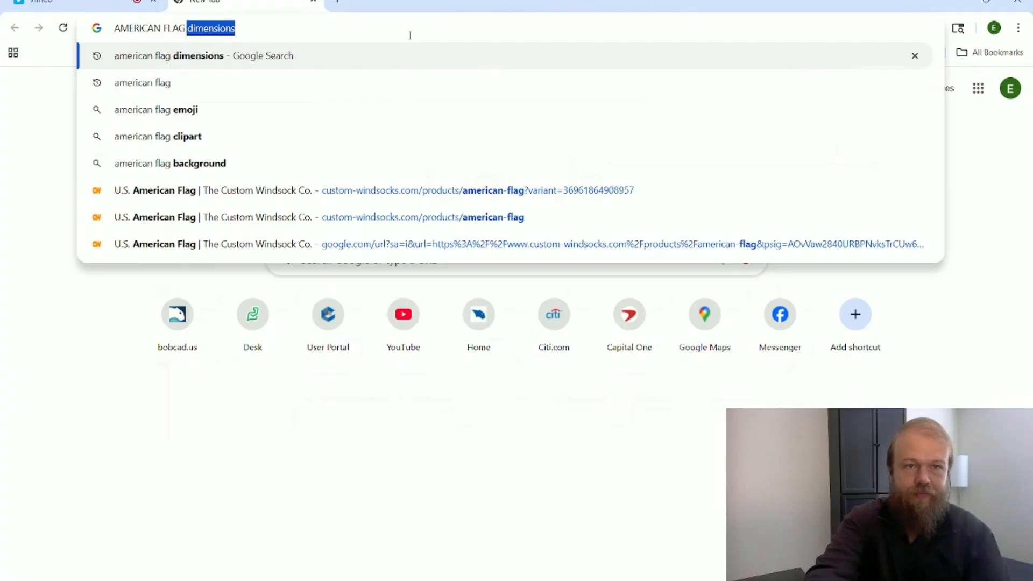
{"action": "key", "text": "Return"}
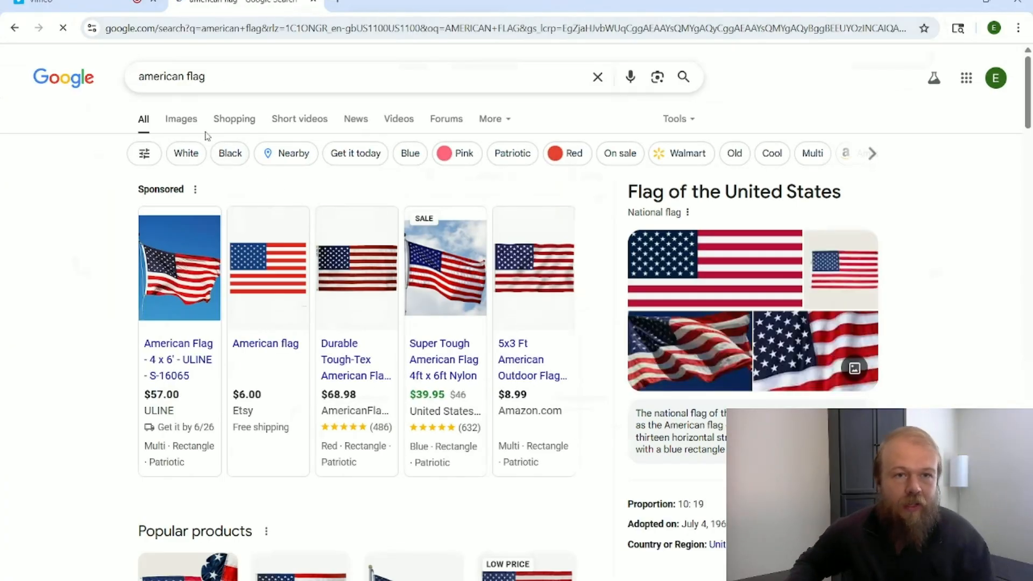
Browse the American flag image results for a flat, front-facing flag picture and check the options for saving it.
{"action": "left_click", "coordinate": [183, 119]}
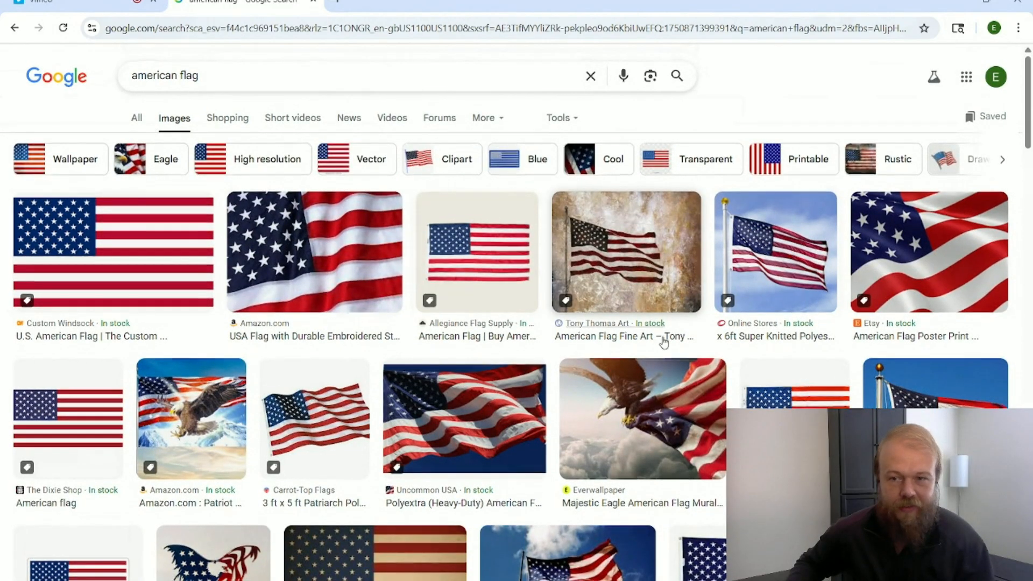
{"action": "scroll", "coordinate": [665, 340], "scroll_direction": "down", "scroll_amount": 5}
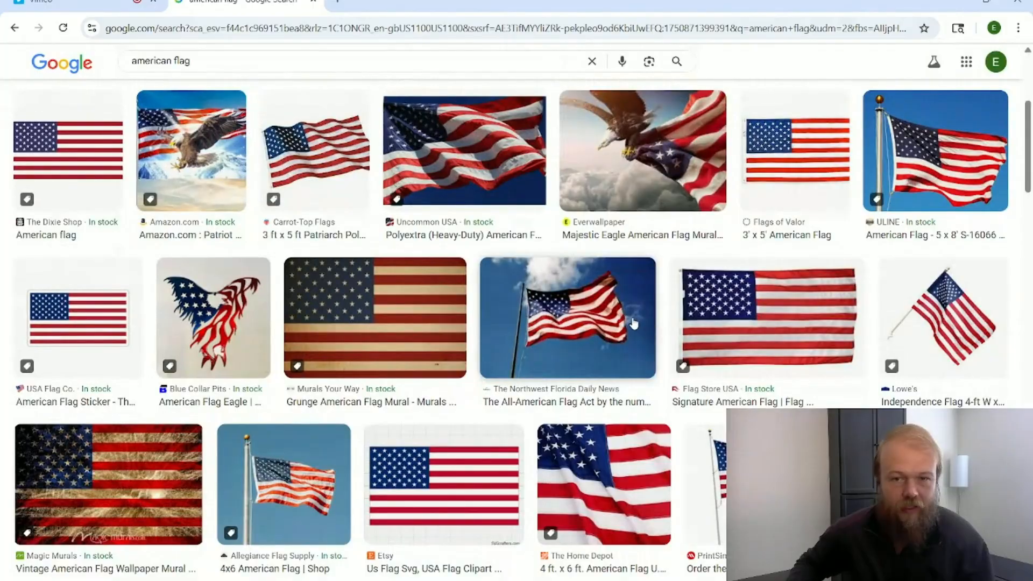
{"action": "scroll", "coordinate": [432, 368], "scroll_direction": "down", "scroll_amount": 3}
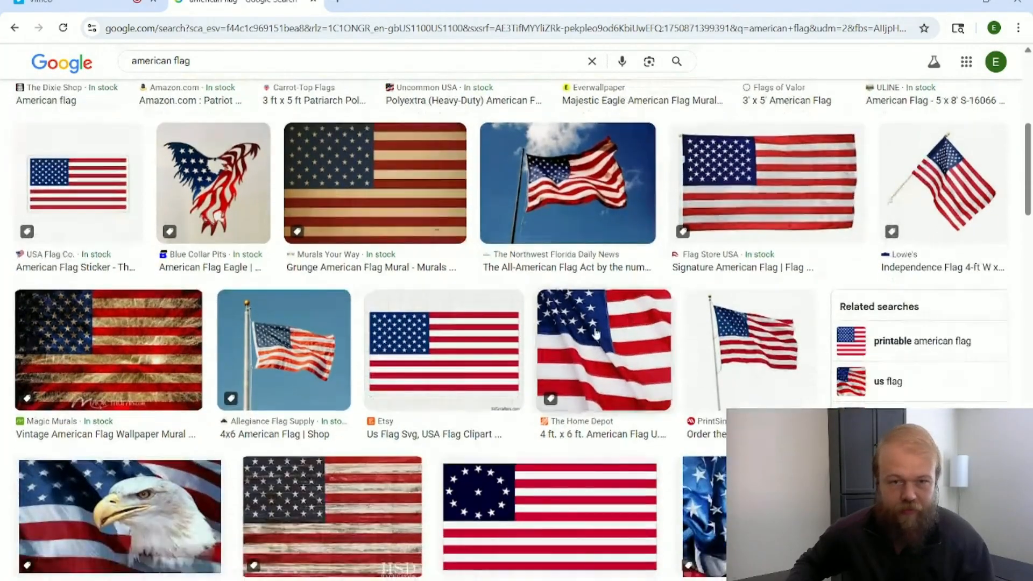
{"action": "right_click", "coordinate": [432, 368]}
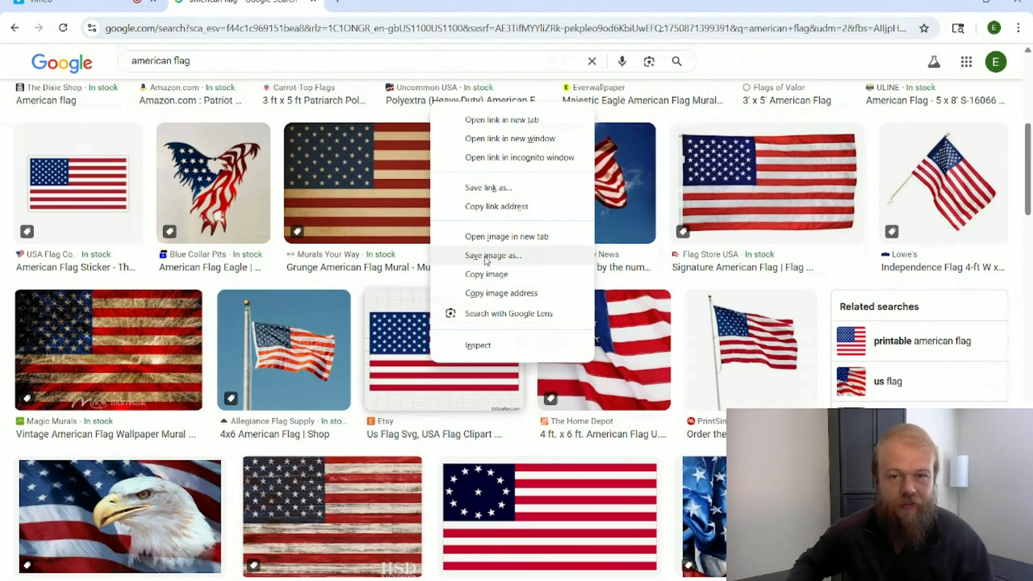
{"action": "left_click", "coordinate": [519, 441]}
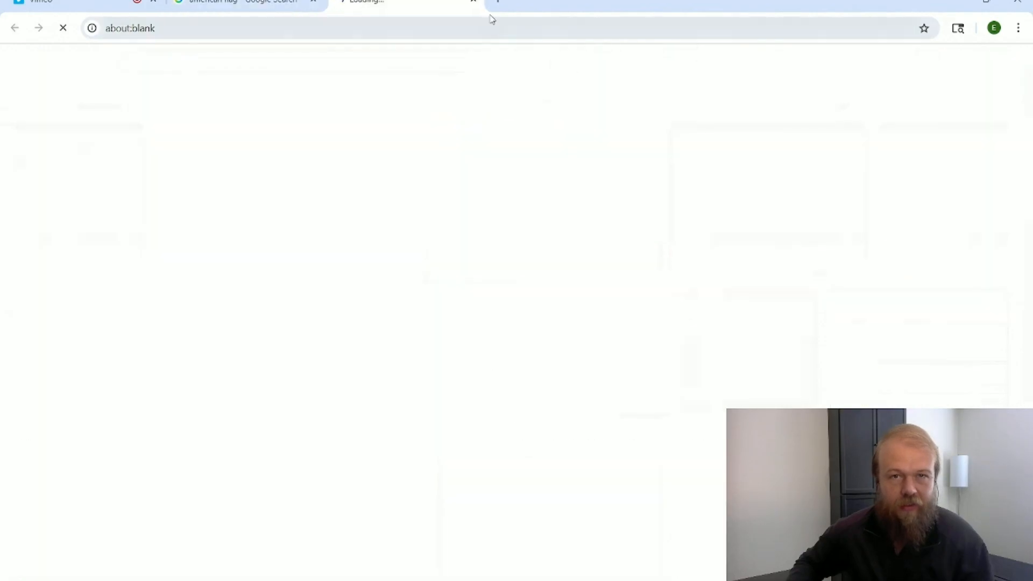
{"action": "left_click", "coordinate": [473, 3]}
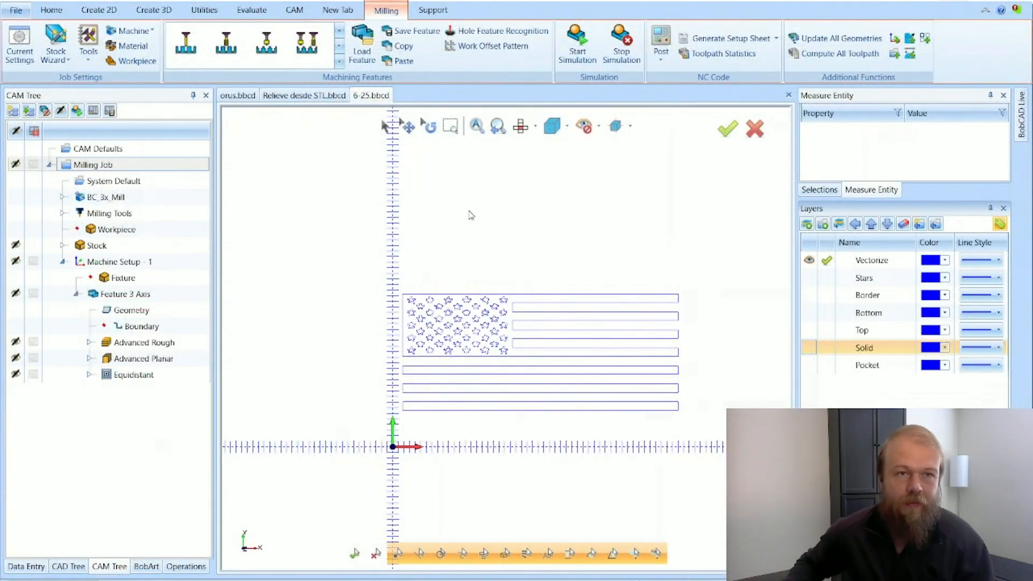
Switch to BobCAD-CAM, create a new document and load the American flag image "download (2)" from Downloads into BobArt.
{"action": "left_click", "coordinate": [26, 1]}
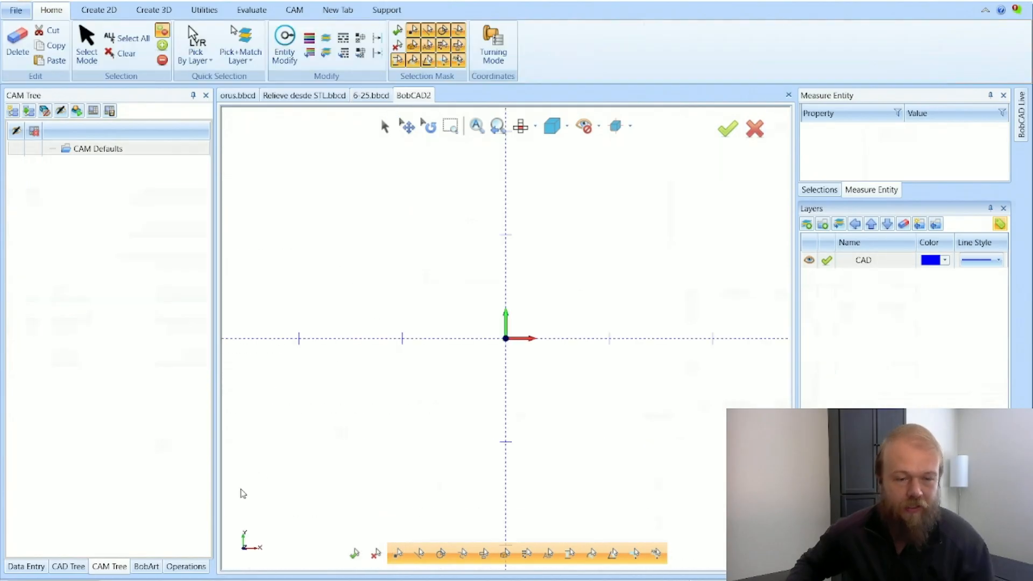
{"action": "left_click", "coordinate": [147, 566]}
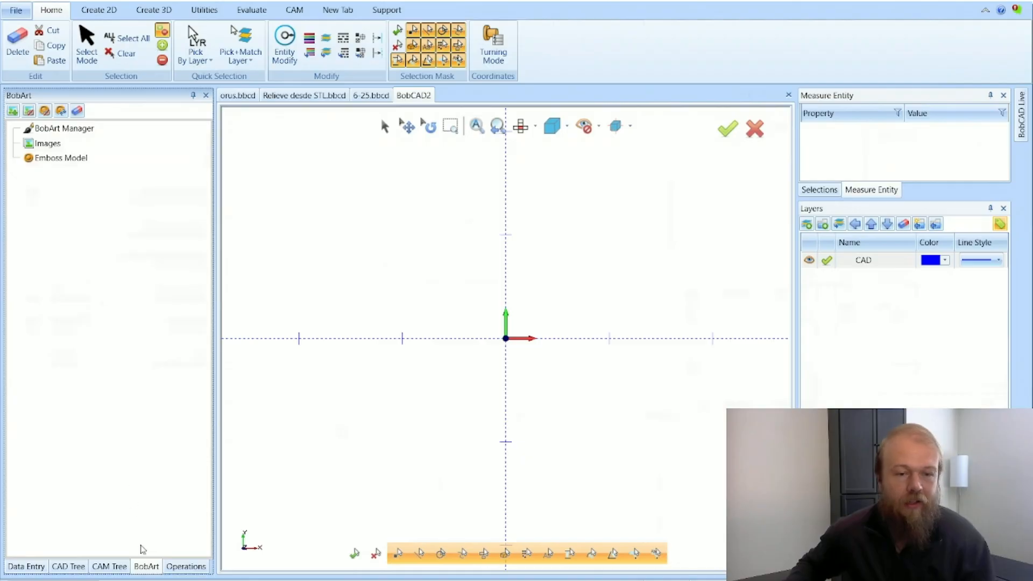
{"action": "right_click", "coordinate": [90, 146]}
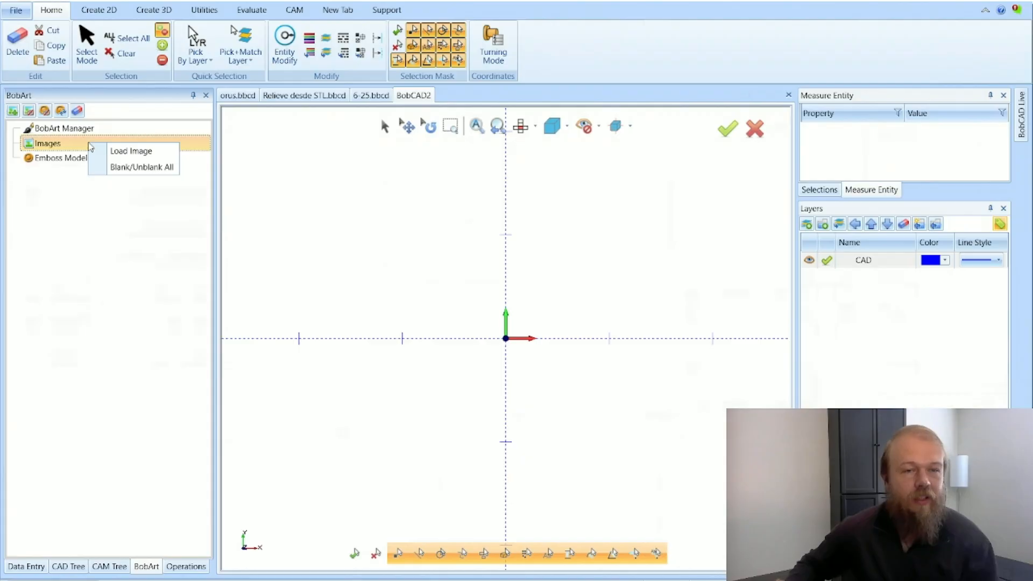
{"action": "left_click", "coordinate": [169, 153]}
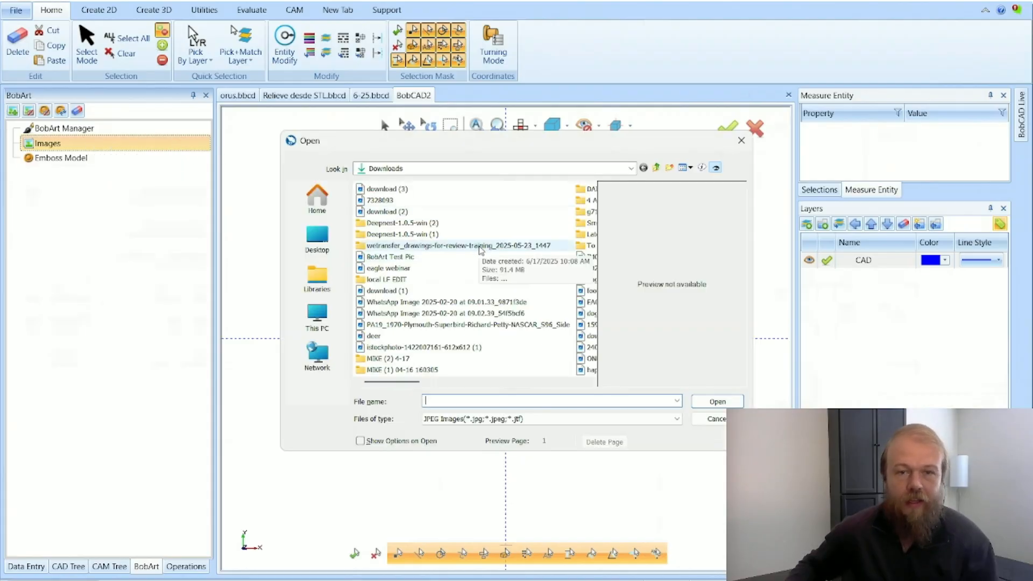
{"action": "left_click", "coordinate": [445, 190]}
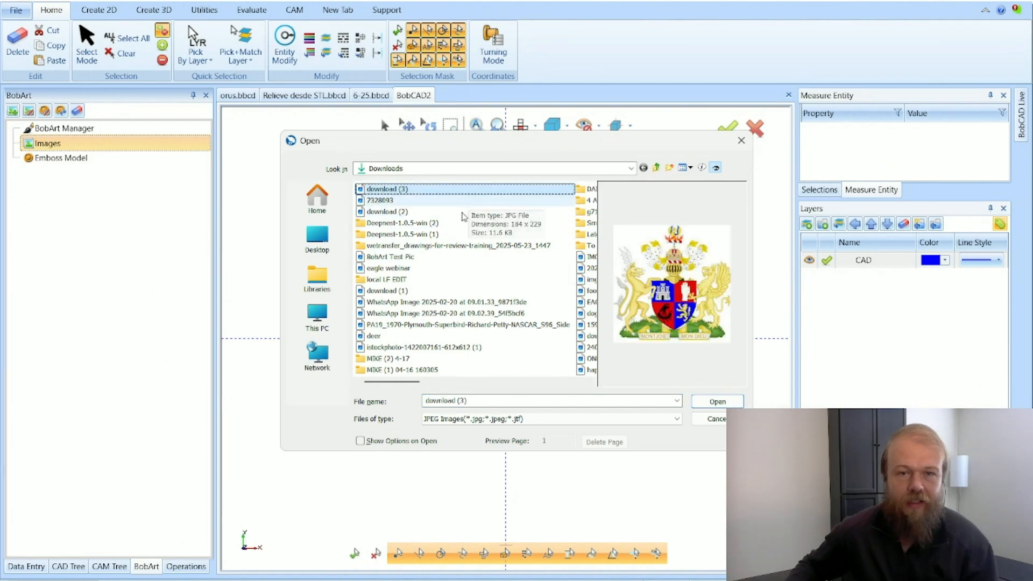
{"action": "left_click", "coordinate": [458, 212]}
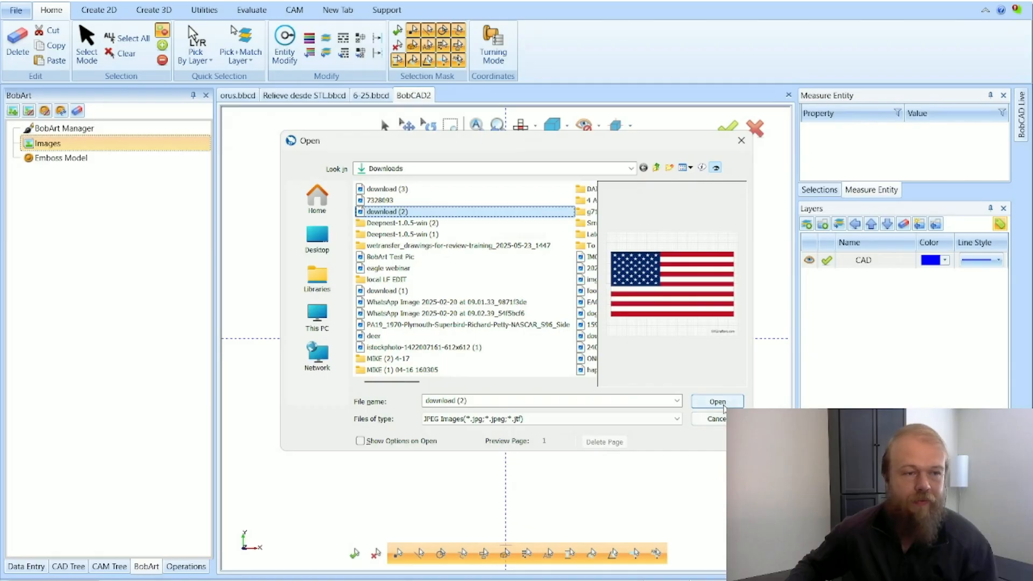
{"action": "left_click", "coordinate": [717, 401]}
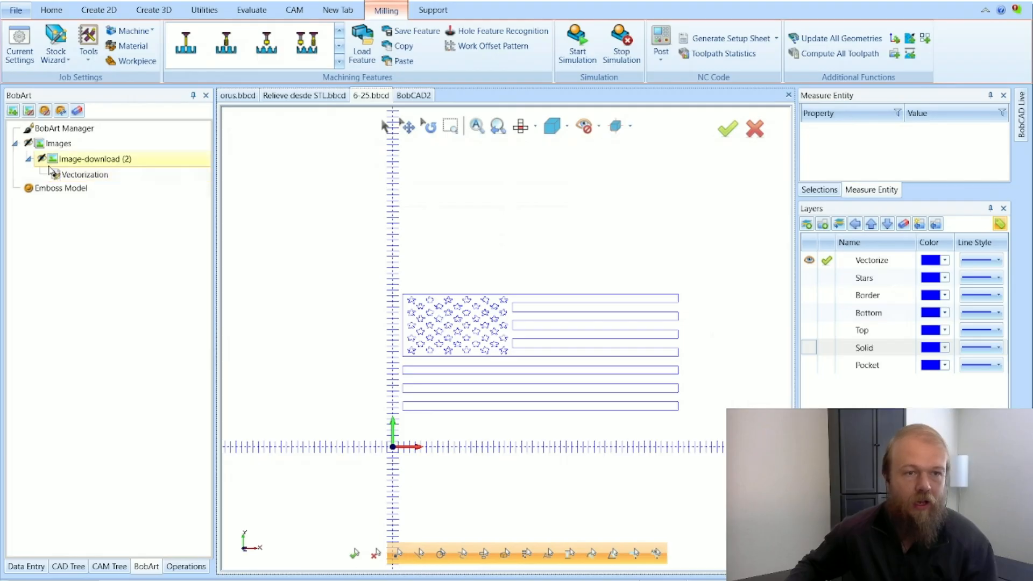
Open the Vectorize settings for Image-download (2) in the 6-25.bbcd document.
{"action": "left_click", "coordinate": [28, 159]}
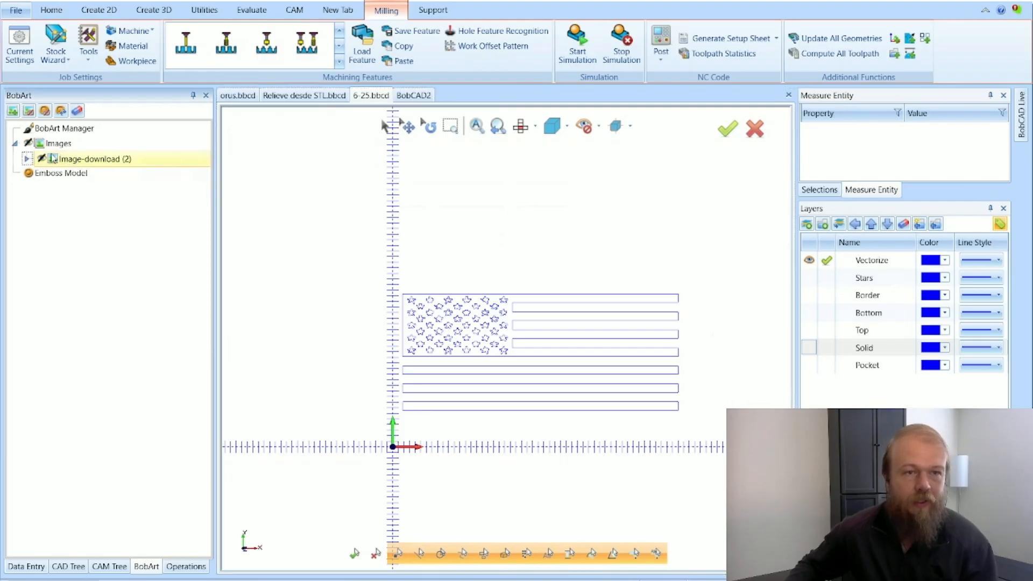
{"action": "left_click", "coordinate": [51, 144]}
{"action": "left_click", "coordinate": [65, 161]}
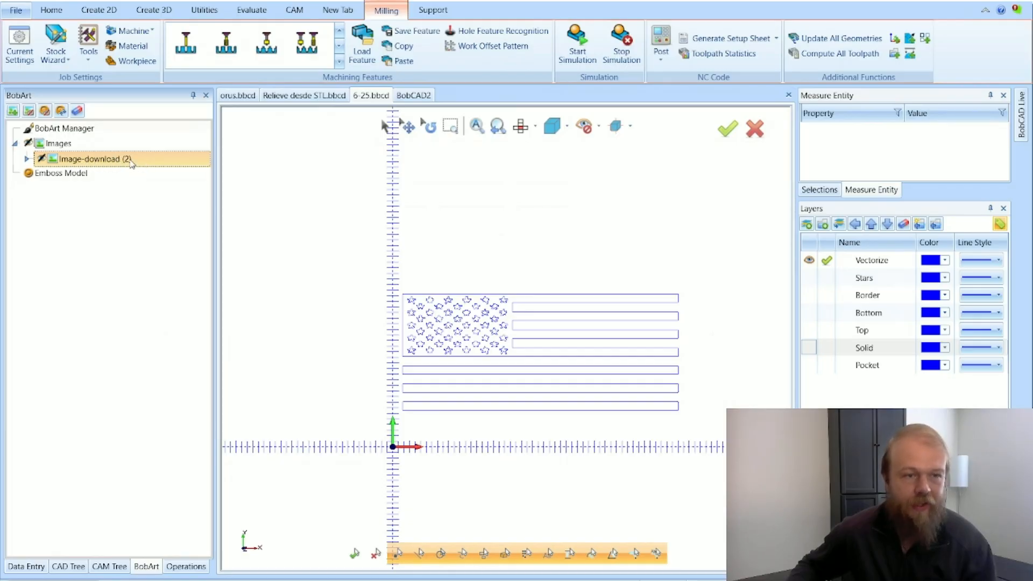
{"action": "right_click", "coordinate": [131, 160]}
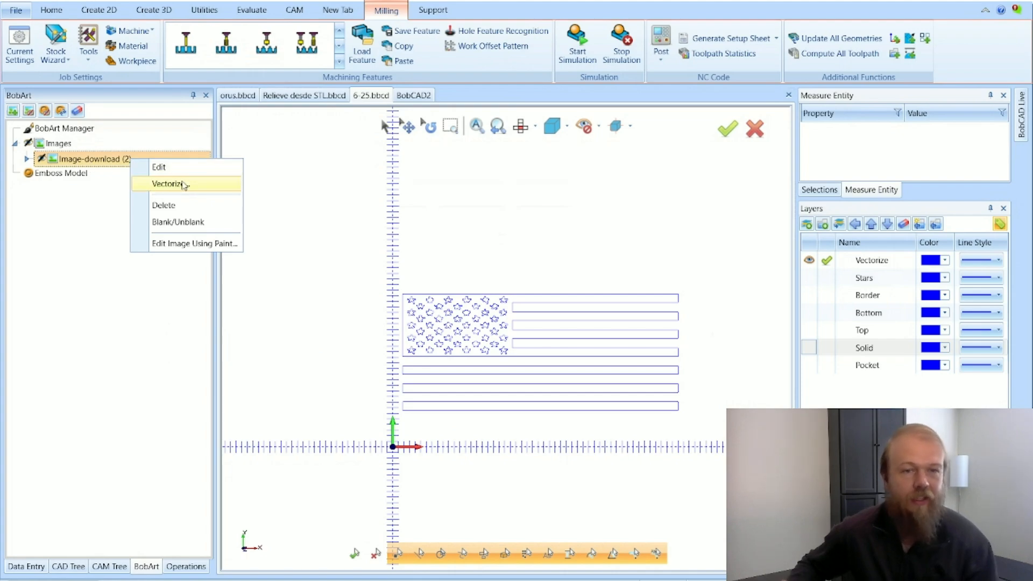
{"action": "left_click", "coordinate": [183, 185]}
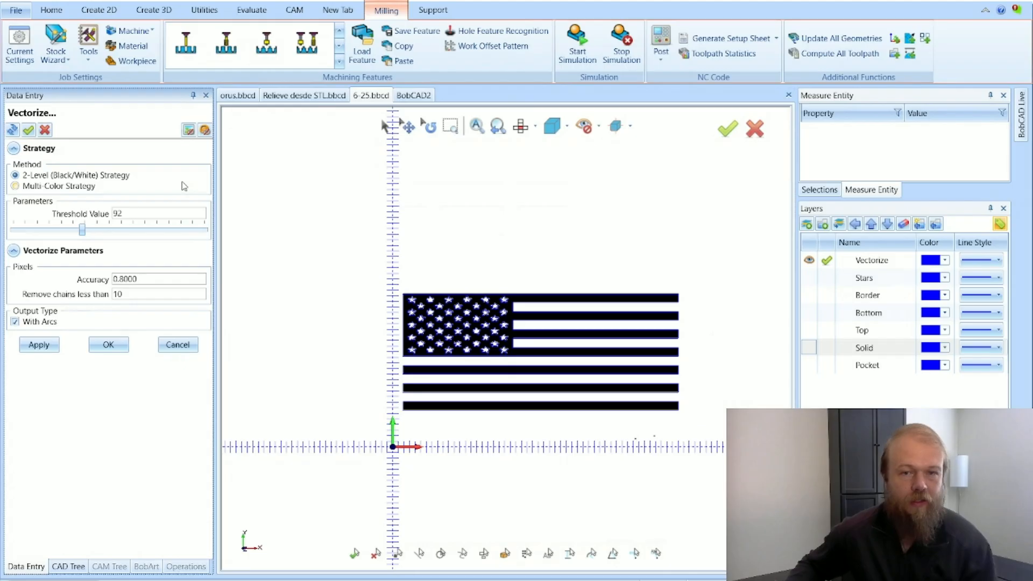
Make Stars the active layer and hide the Vectorize layer.
{"action": "scroll", "coordinate": [470, 390], "scroll_direction": "up", "scroll_amount": 1}
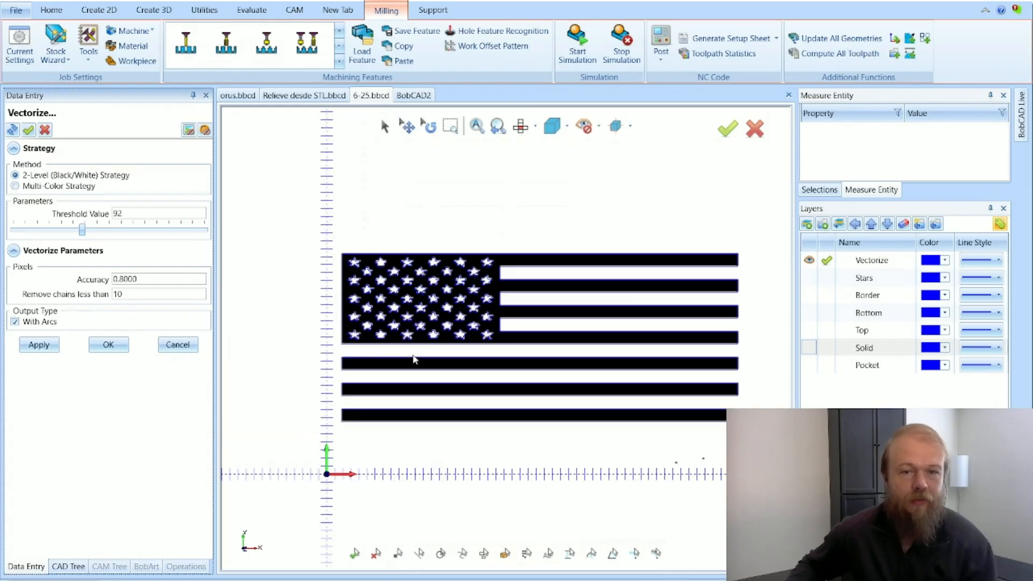
{"action": "left_click", "coordinate": [826, 277]}
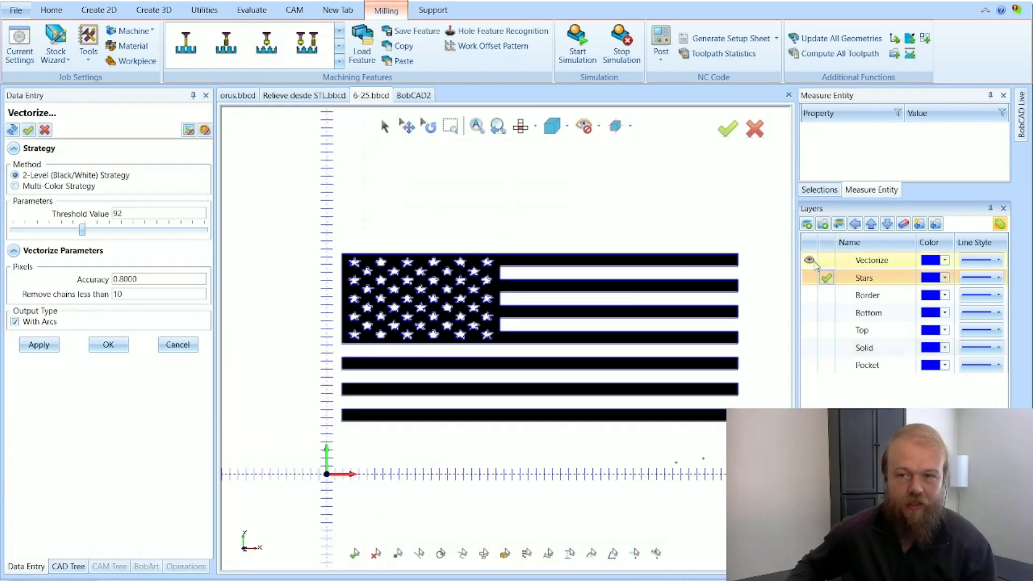
{"action": "left_click", "coordinate": [811, 262]}
Inspect the edges of the flag's stars and set the black/white vectorization threshold value to 122.
{"action": "scroll", "coordinate": [376, 329], "scroll_direction": "up", "scroll_amount": 2}
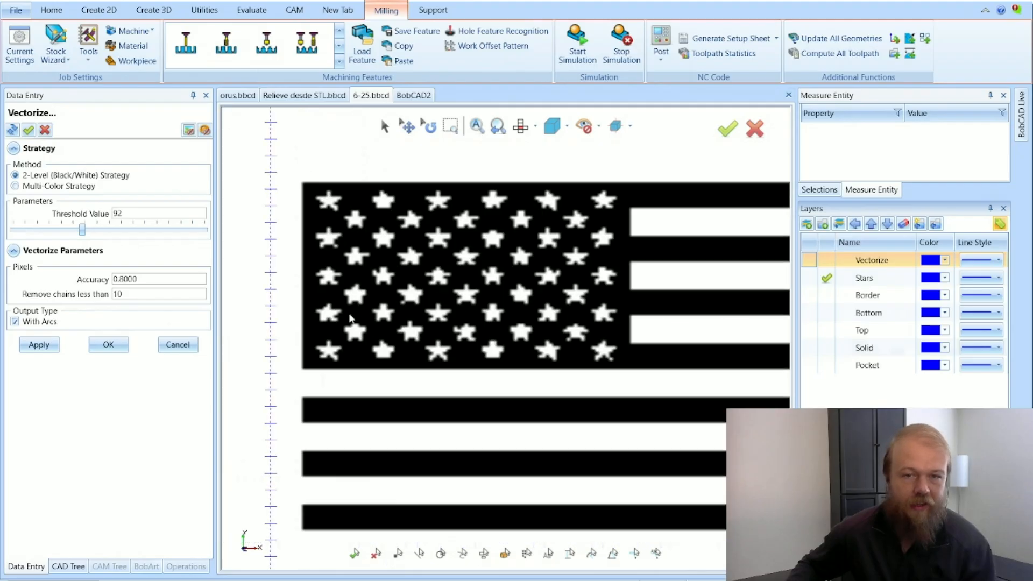
{"action": "scroll", "coordinate": [291, 275], "scroll_direction": "down", "scroll_amount": 2}
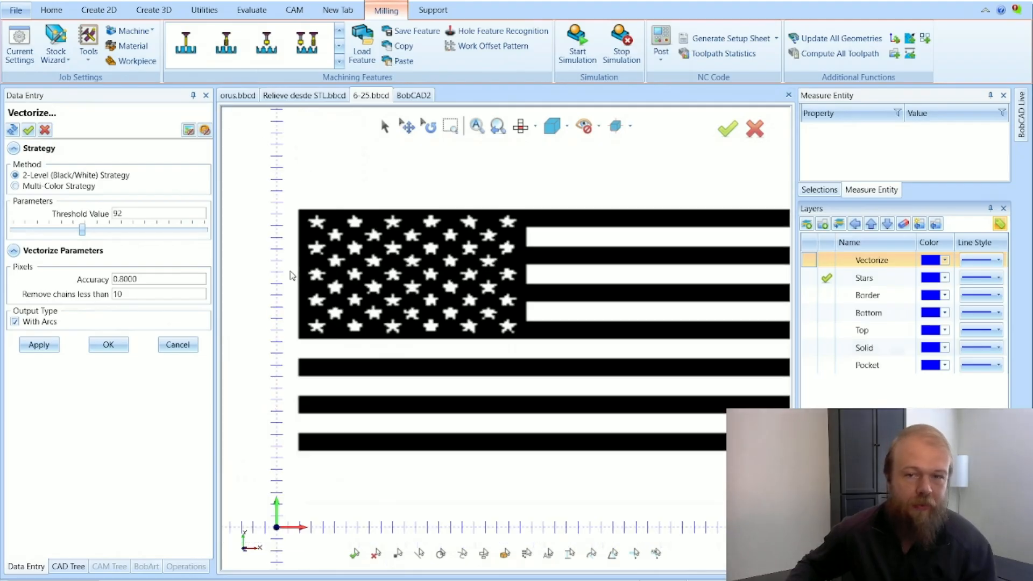
{"action": "scroll", "coordinate": [339, 257], "scroll_direction": "up", "scroll_amount": 2}
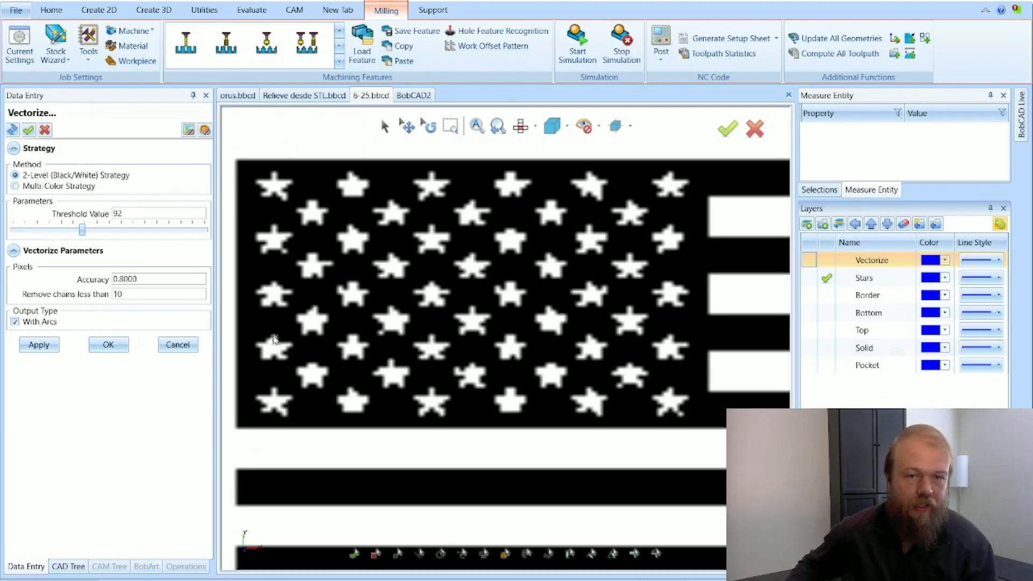
{"action": "scroll", "coordinate": [275, 339], "scroll_direction": "up", "scroll_amount": 2}
{"action": "scroll", "coordinate": [272, 342], "scroll_direction": "down", "scroll_amount": 3}
{"action": "scroll", "coordinate": [269, 345], "scroll_direction": "up", "scroll_amount": 4}
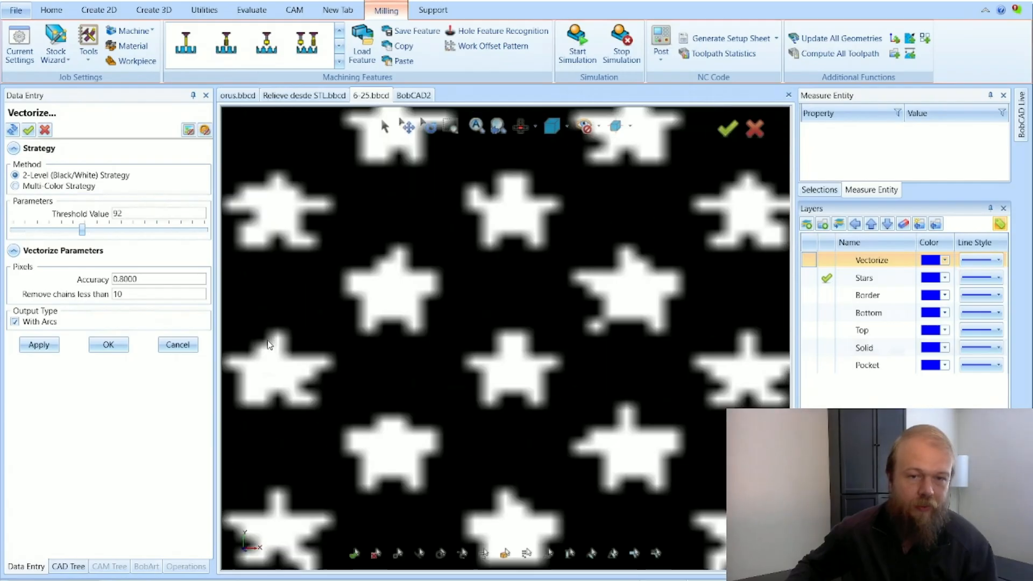
{"action": "scroll", "coordinate": [269, 344], "scroll_direction": "down", "scroll_amount": 4}
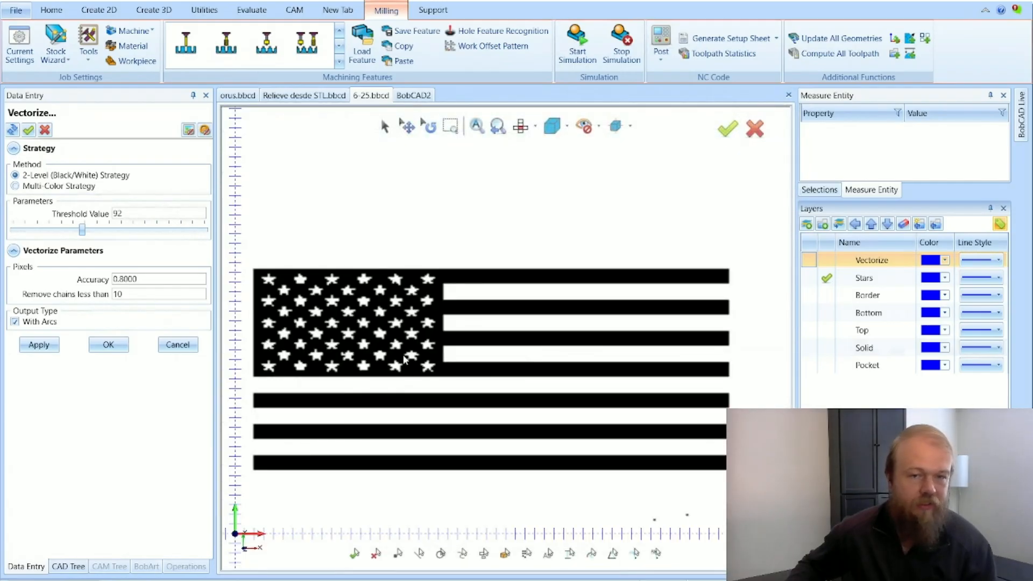
{"action": "scroll", "coordinate": [261, 315], "scroll_direction": "up", "scroll_amount": 1}
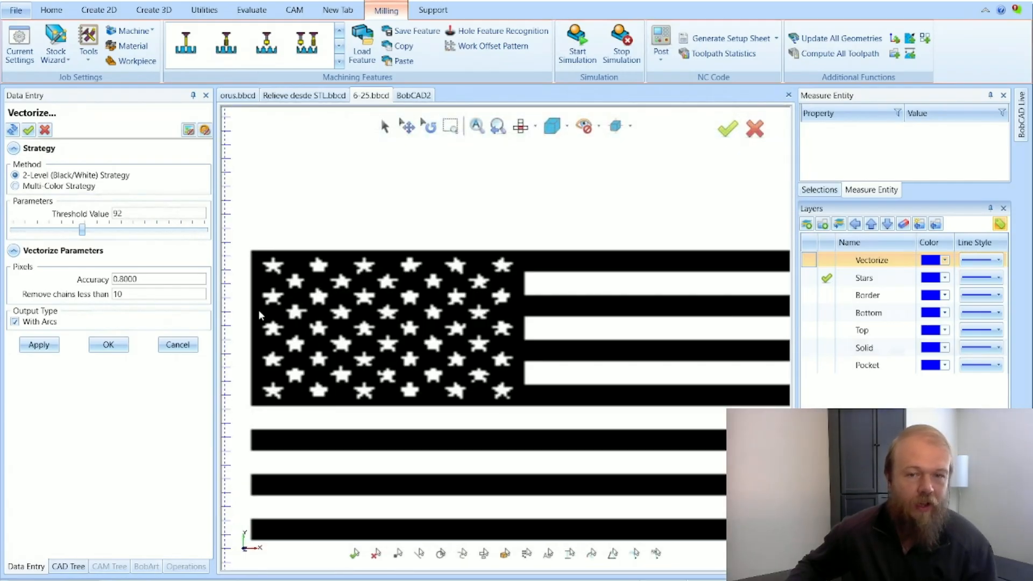
{"action": "scroll", "coordinate": [258, 310], "scroll_direction": "up", "scroll_amount": 1}
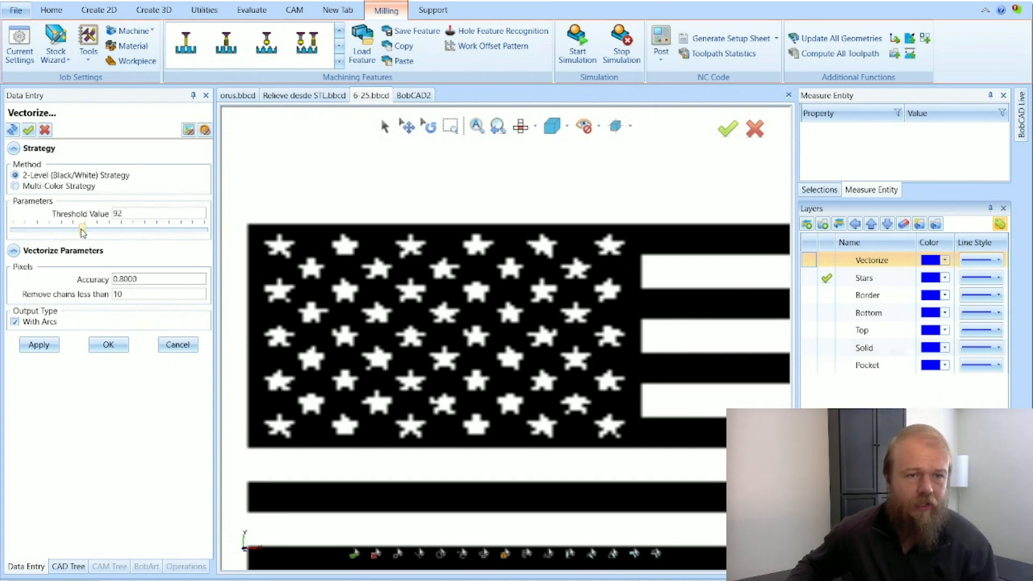
{"action": "left_click_drag", "start_coordinate": [82, 231], "coordinate": [105, 237]}
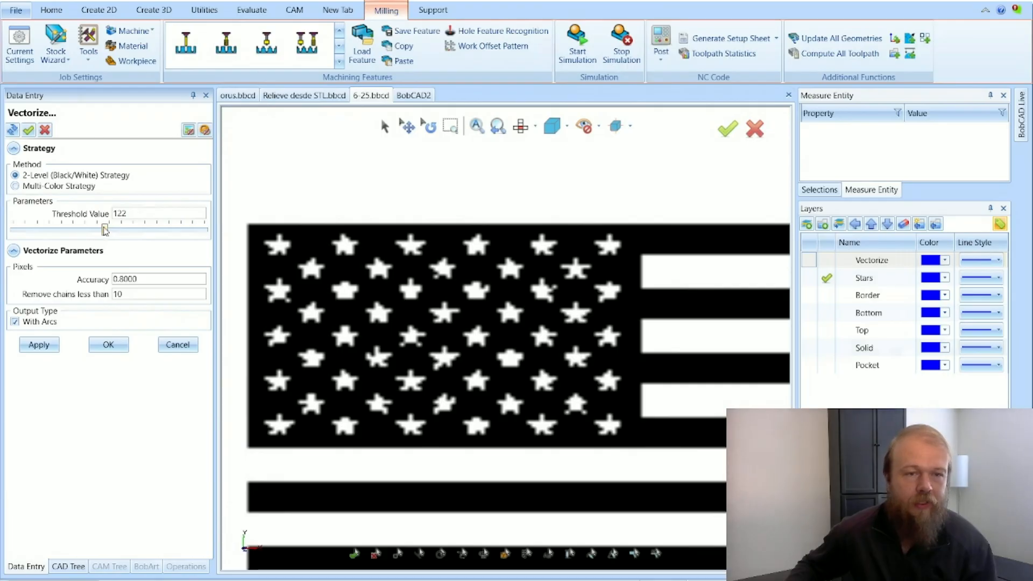
Add a new layer with its default name and vectorize the flag image into outlines on it.
{"action": "scroll", "coordinate": [285, 290], "scroll_direction": "down", "scroll_amount": 3}
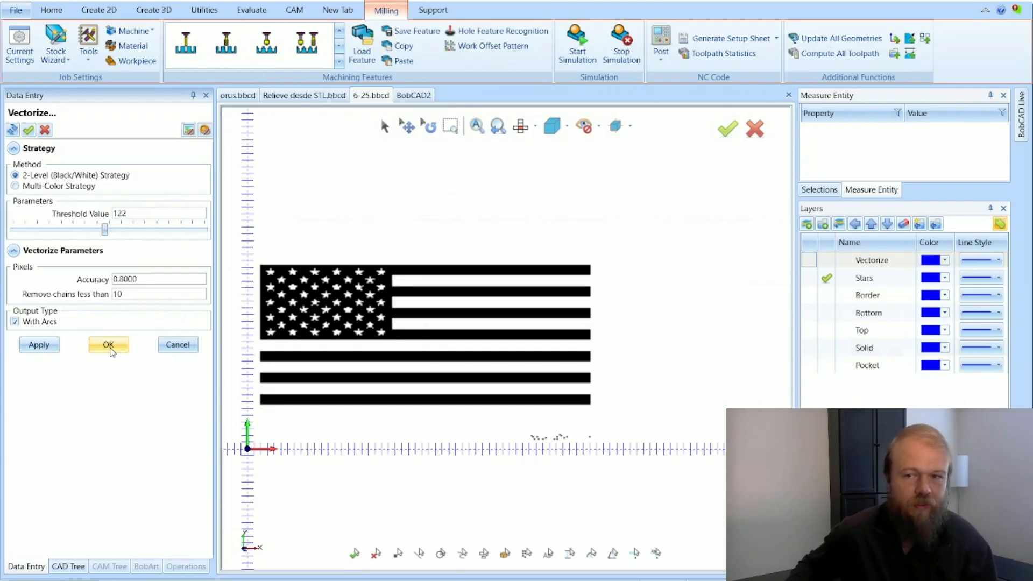
{"action": "right_click", "coordinate": [851, 387]}
{"action": "left_click", "coordinate": [847, 395]}
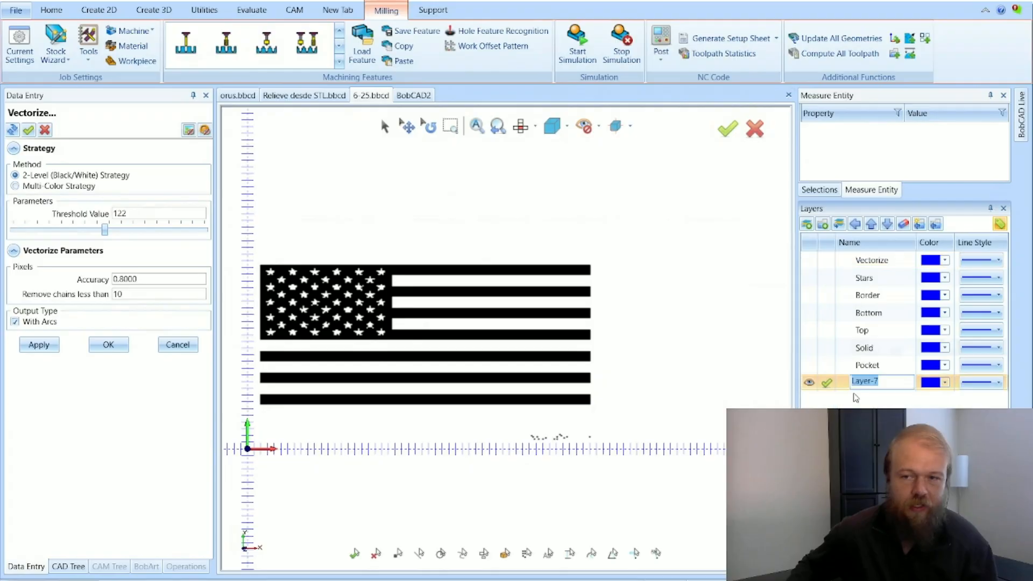
{"action": "key", "text": "Return"}
{"action": "left_click", "coordinate": [108, 344]}
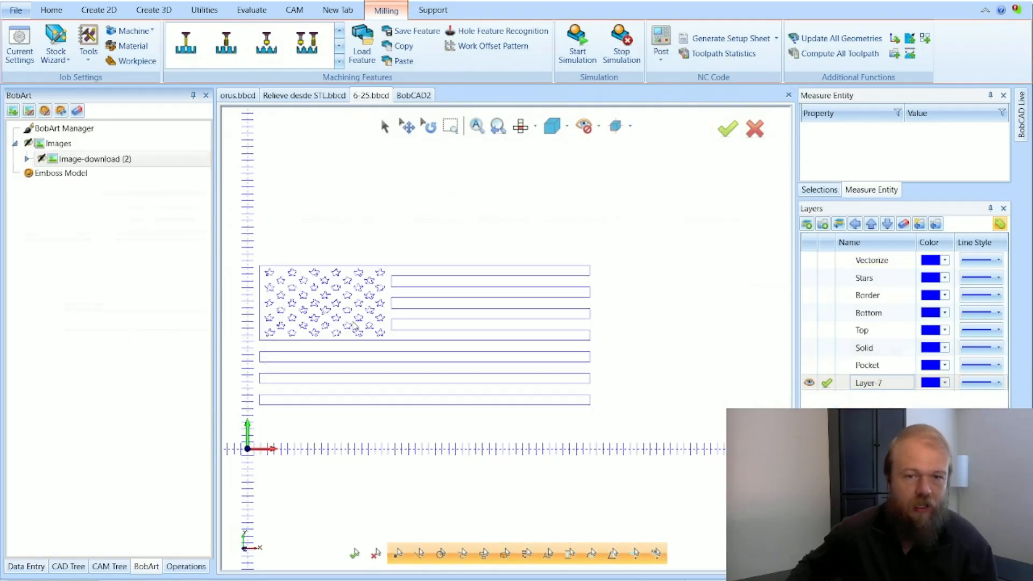
Switch the visible, active layer from Layer-7 to Vectorize and back, leaving the Vectorize layer hidden.
{"action": "scroll", "coordinate": [337, 352], "scroll_direction": "up", "scroll_amount": 2}
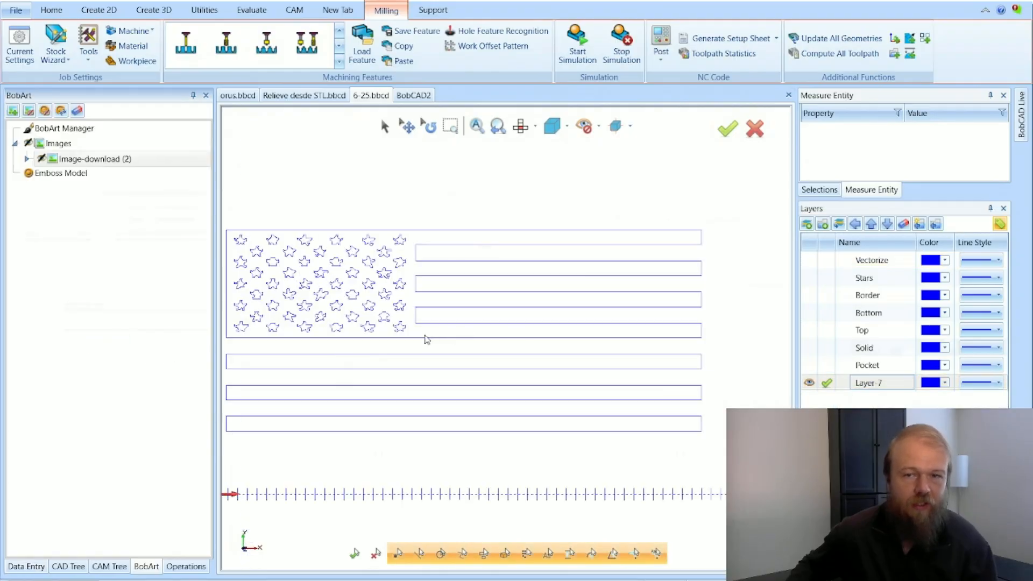
{"action": "scroll", "coordinate": [424, 339], "scroll_direction": "down", "scroll_amount": 2}
{"action": "scroll", "coordinate": [418, 344], "scroll_direction": "up", "scroll_amount": 2}
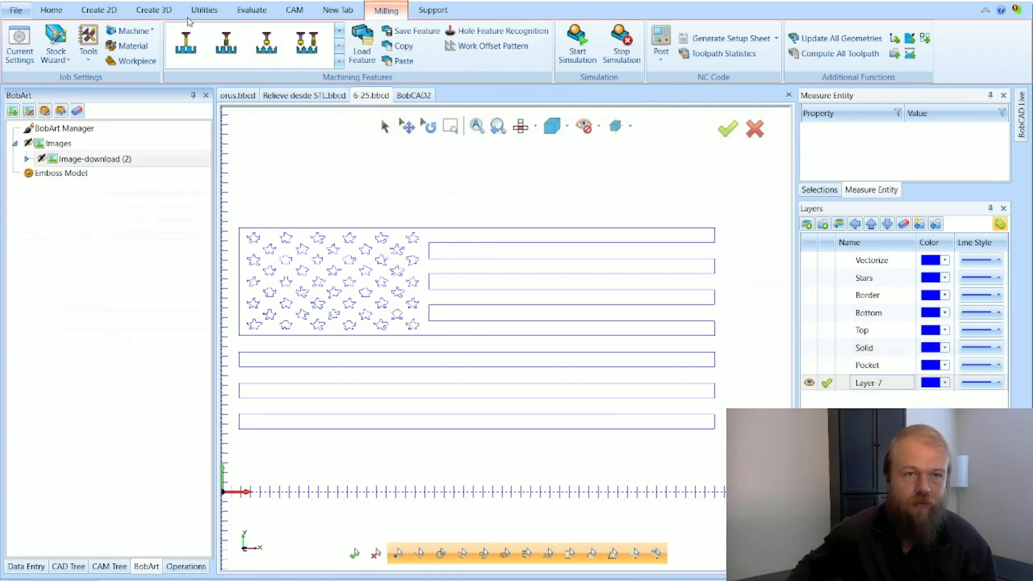
{"action": "left_click", "coordinate": [809, 261]}
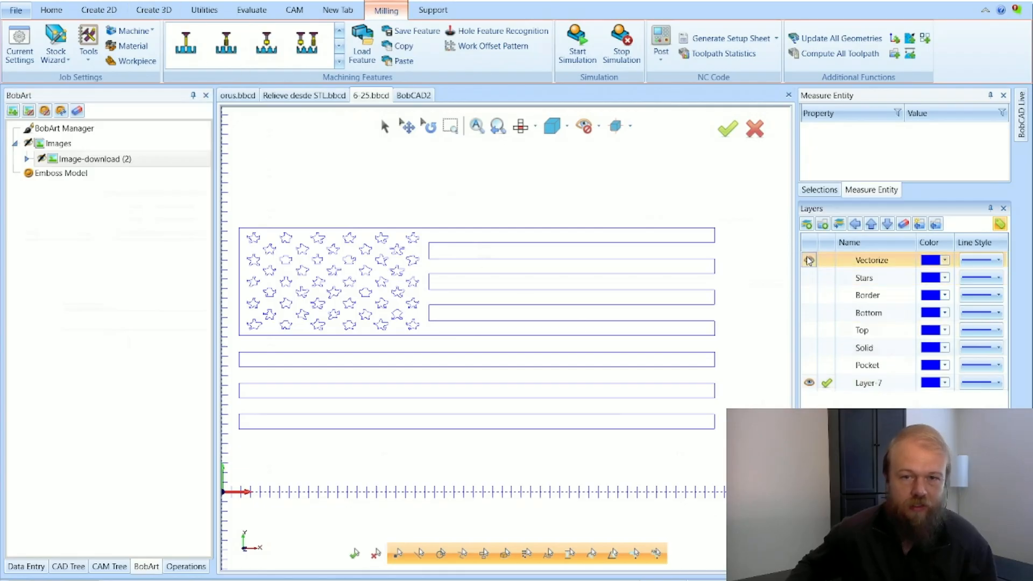
{"action": "left_click", "coordinate": [826, 260]}
{"action": "left_click", "coordinate": [812, 383]}
{"action": "left_click", "coordinate": [809, 382]}
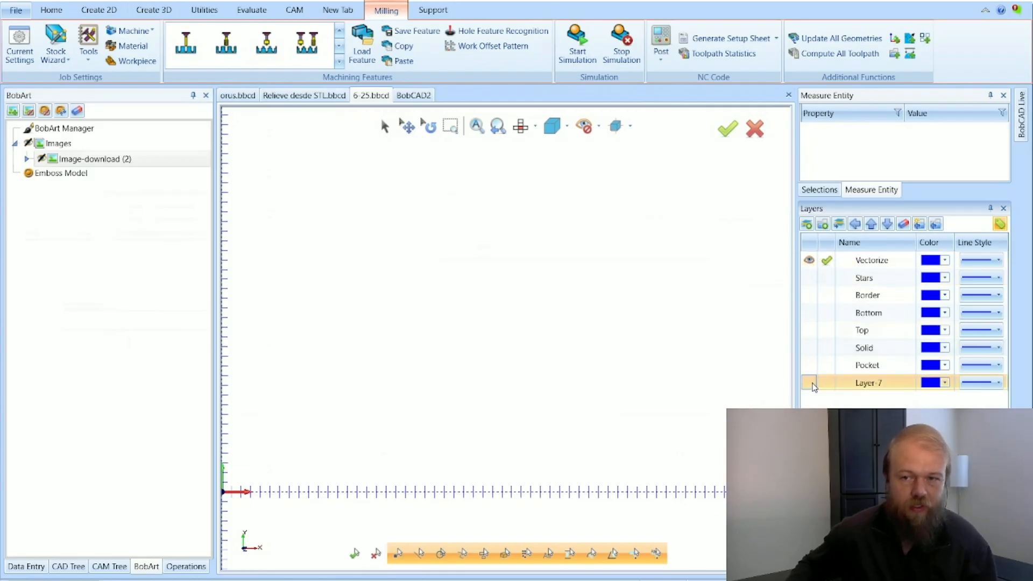
{"action": "left_click", "coordinate": [809, 383]}
{"action": "left_click", "coordinate": [826, 382]}
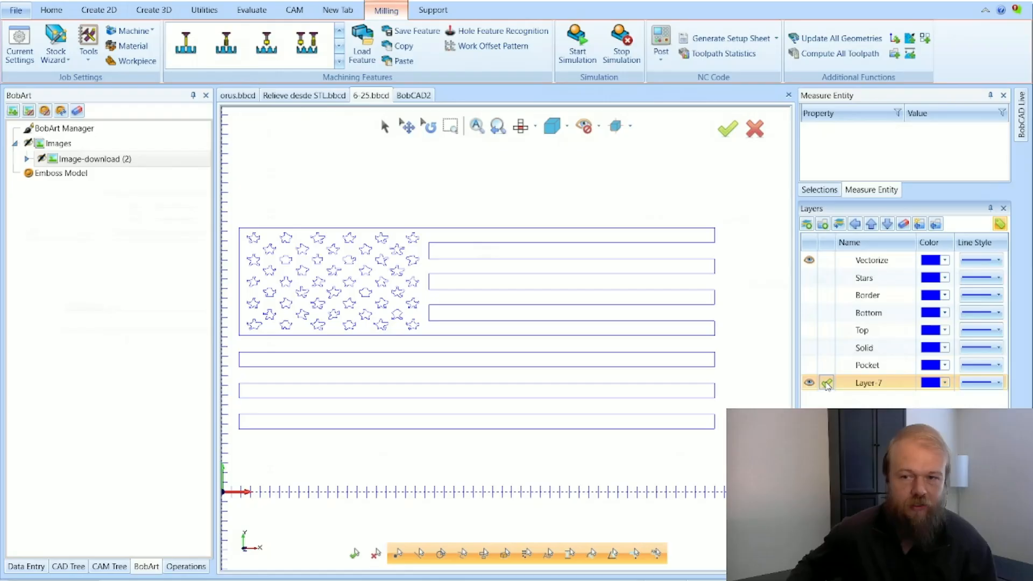
{"action": "left_click", "coordinate": [809, 260]}
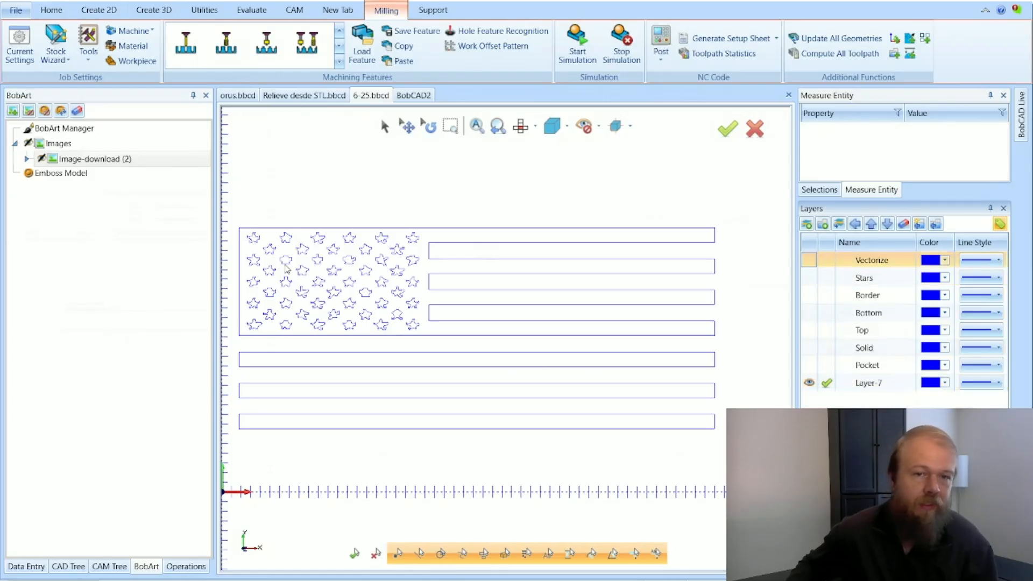
Use Drag Corner on the second row's first star: move the flat tip's left corner down-left and its right corner to X 5.0000, Y 25.7059.
{"action": "scroll", "coordinate": [258, 267], "scroll_direction": "up", "scroll_amount": 3}
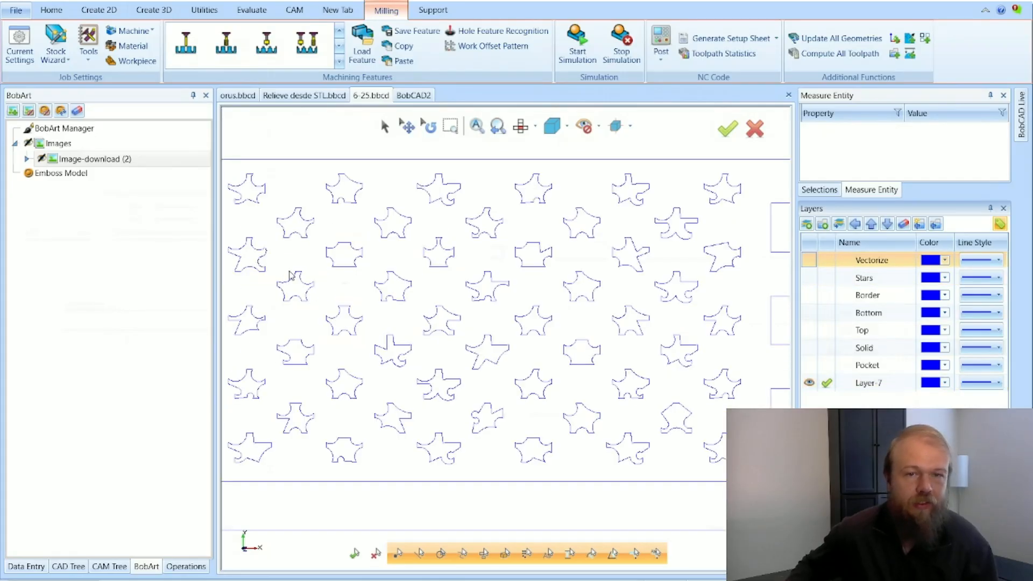
{"action": "scroll", "coordinate": [264, 223], "scroll_direction": "up", "scroll_amount": 2}
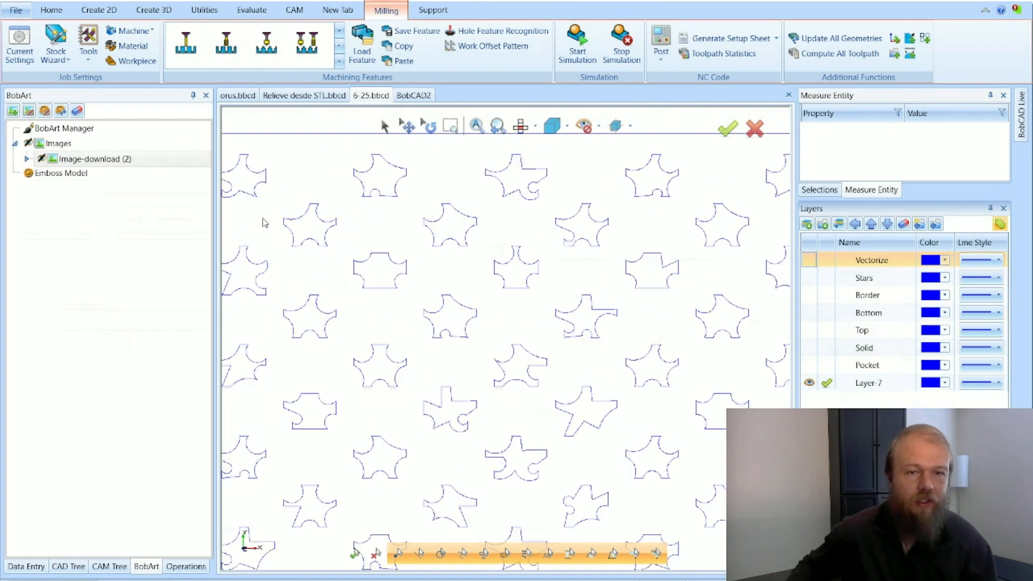
{"action": "scroll", "coordinate": [361, 240], "scroll_direction": "down", "scroll_amount": 2}
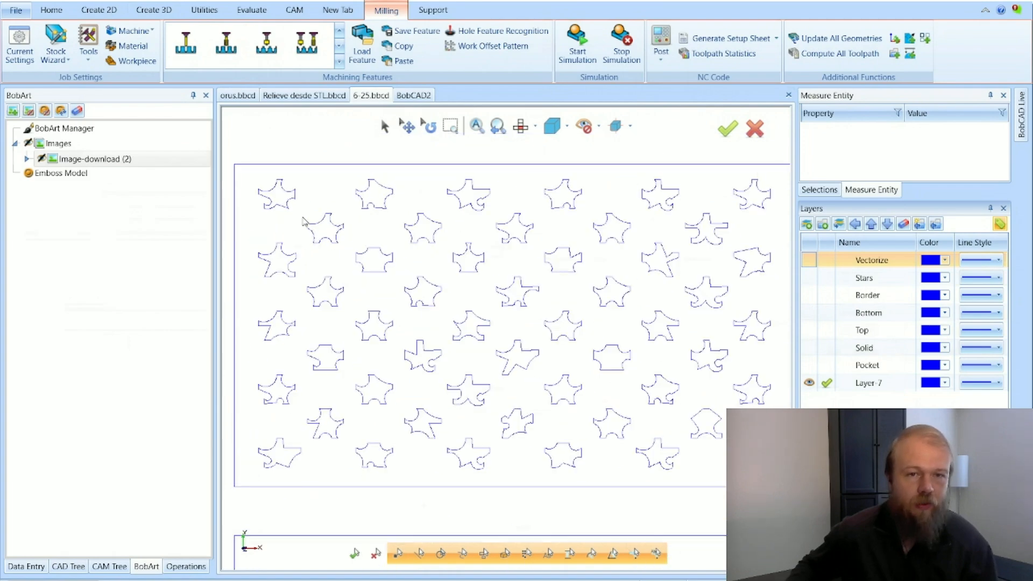
{"action": "scroll", "coordinate": [311, 220], "scroll_direction": "up", "scroll_amount": 6}
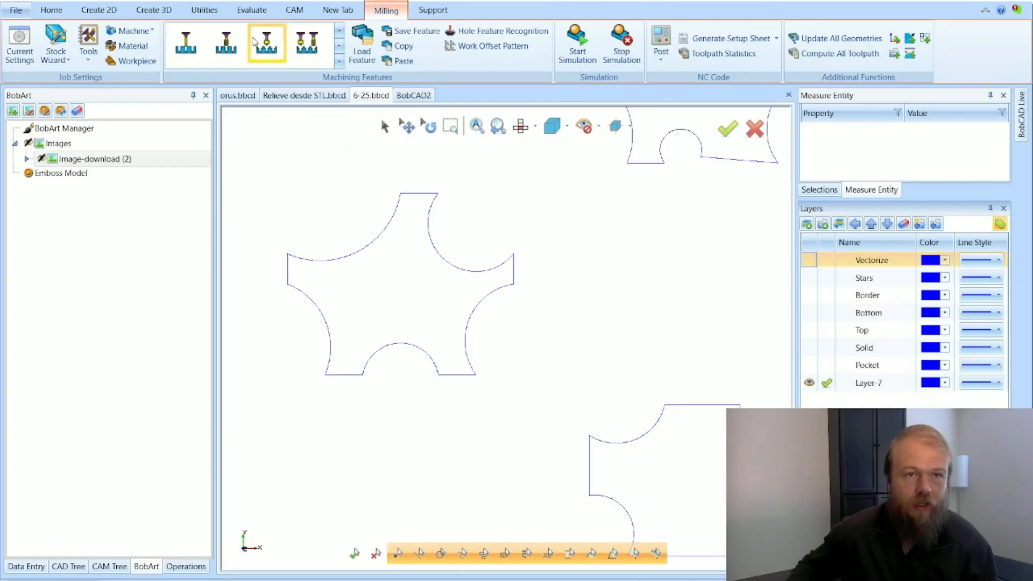
{"action": "left_click", "coordinate": [205, 12]}
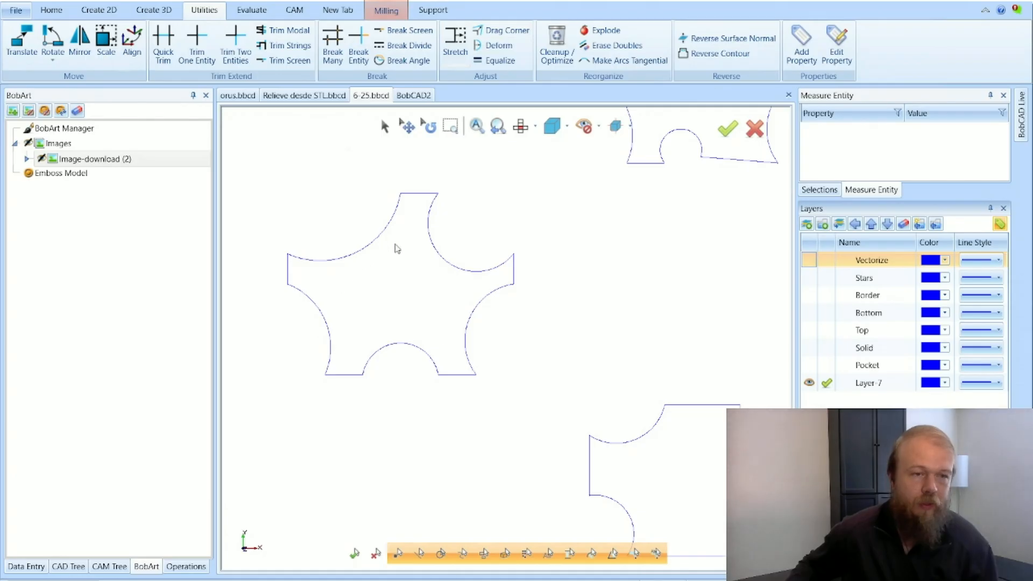
{"action": "scroll", "coordinate": [397, 247], "scroll_direction": "down", "scroll_amount": 2}
{"action": "scroll", "coordinate": [309, 231], "scroll_direction": "up", "scroll_amount": 2}
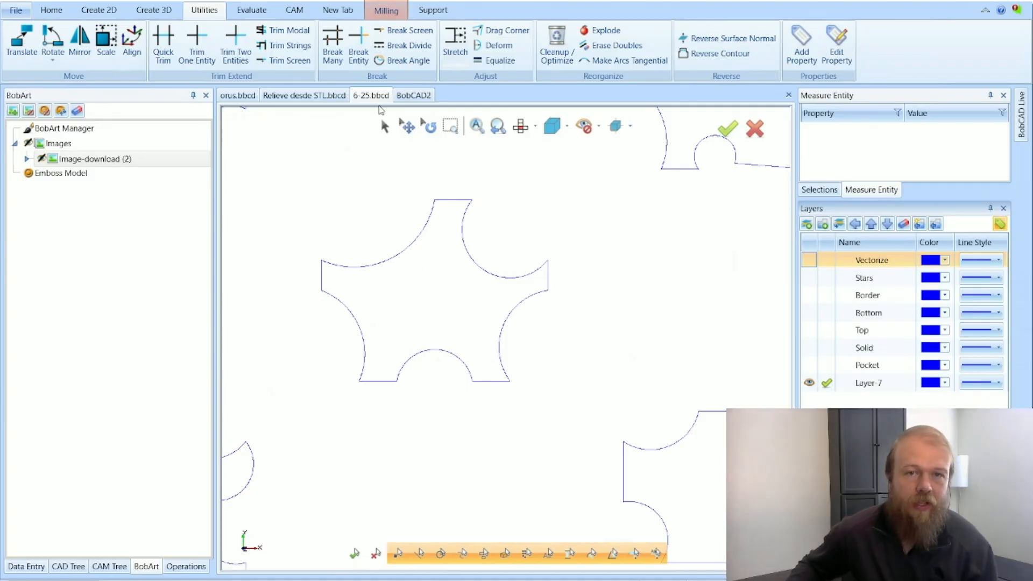
{"action": "left_click", "coordinate": [501, 30]}
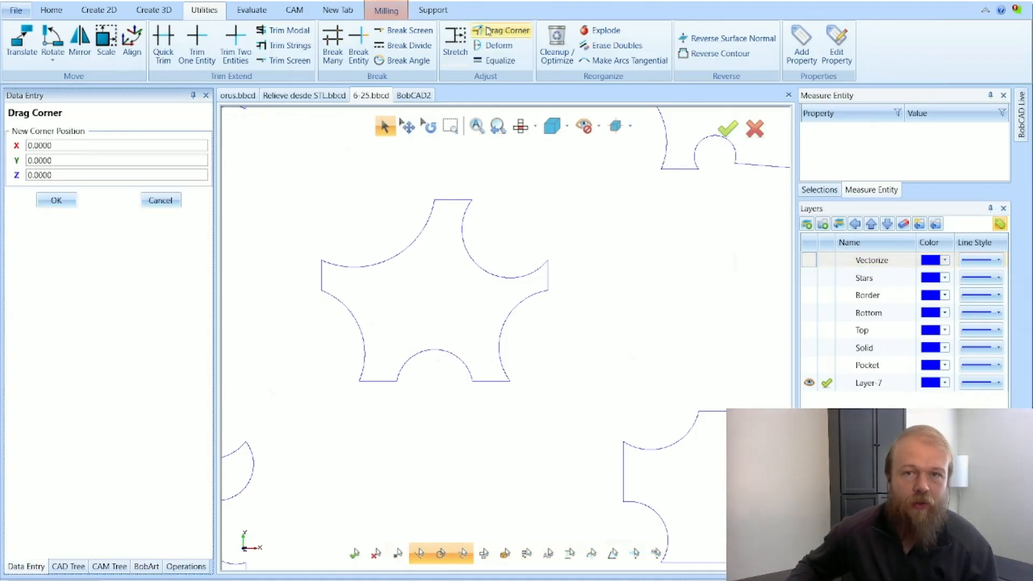
{"action": "left_click", "coordinate": [435, 203]}
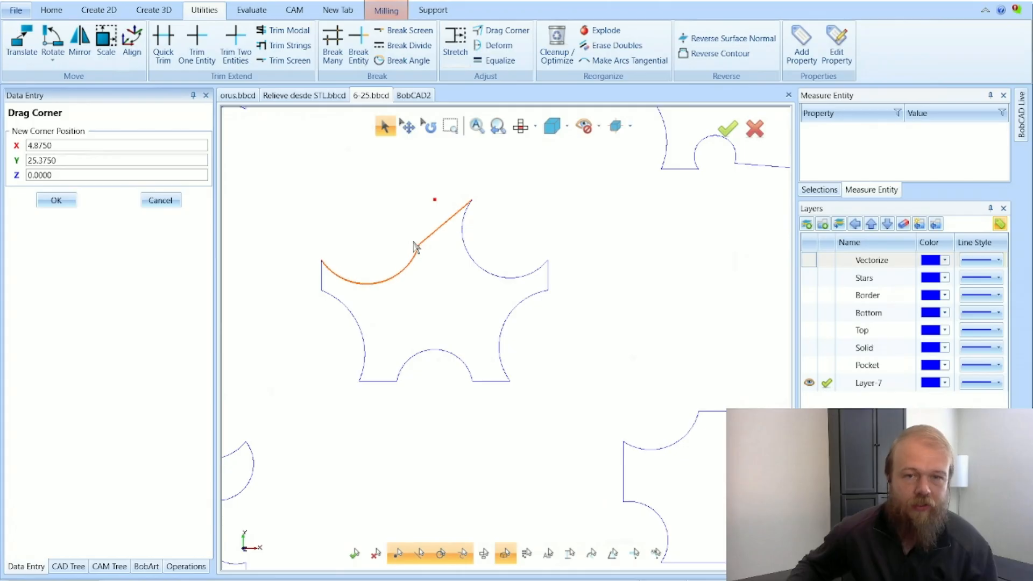
{"action": "left_click", "coordinate": [410, 243]}
{"action": "left_click", "coordinate": [473, 205]}
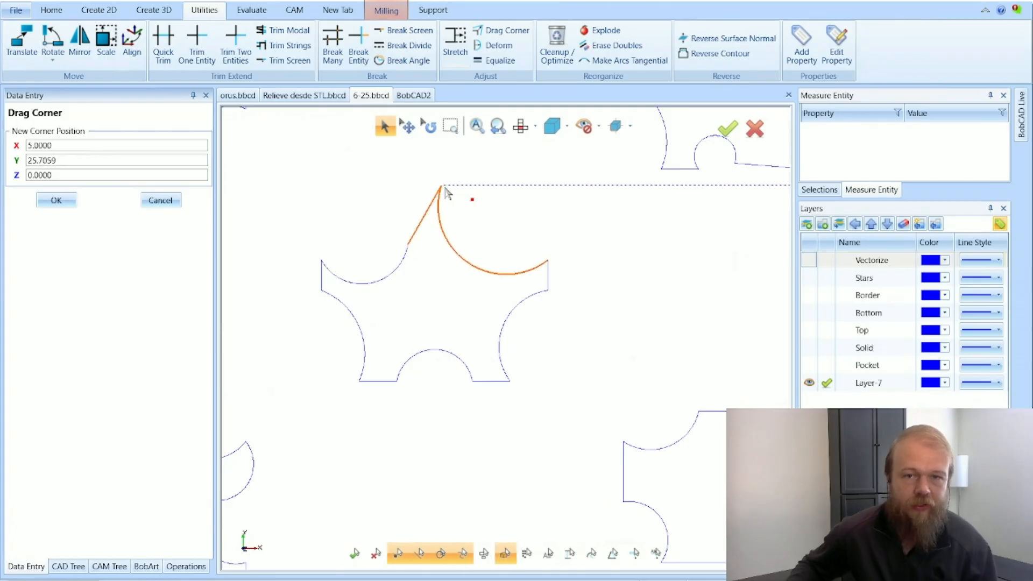
{"action": "left_click", "coordinate": [444, 193]}
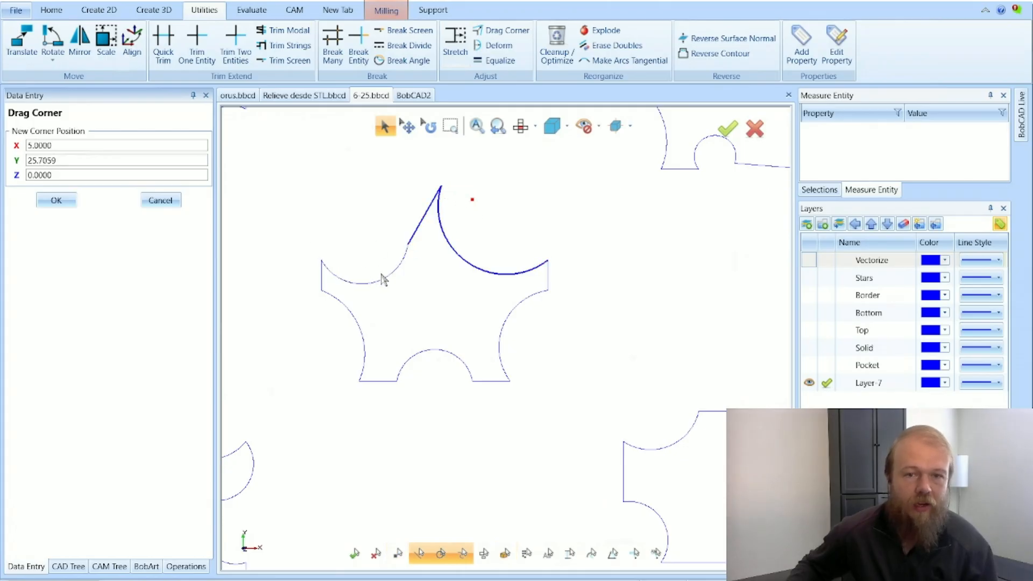
{"action": "left_click", "coordinate": [47, 199]}
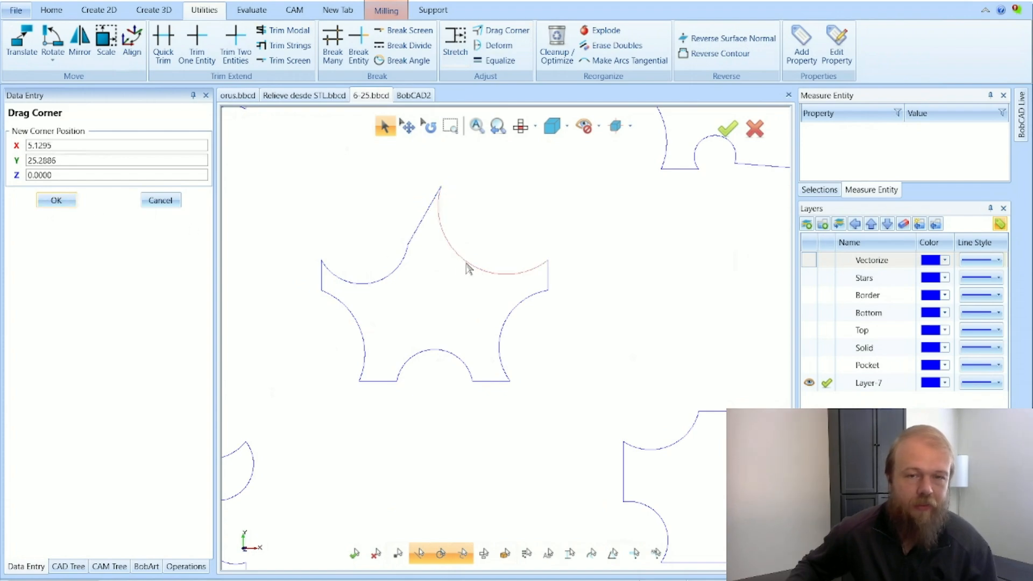
Reshape the star's upper-right, upper-left and lower-left arcs with Deform, making the two upper arcs shallower.
{"action": "left_click", "coordinate": [499, 46]}
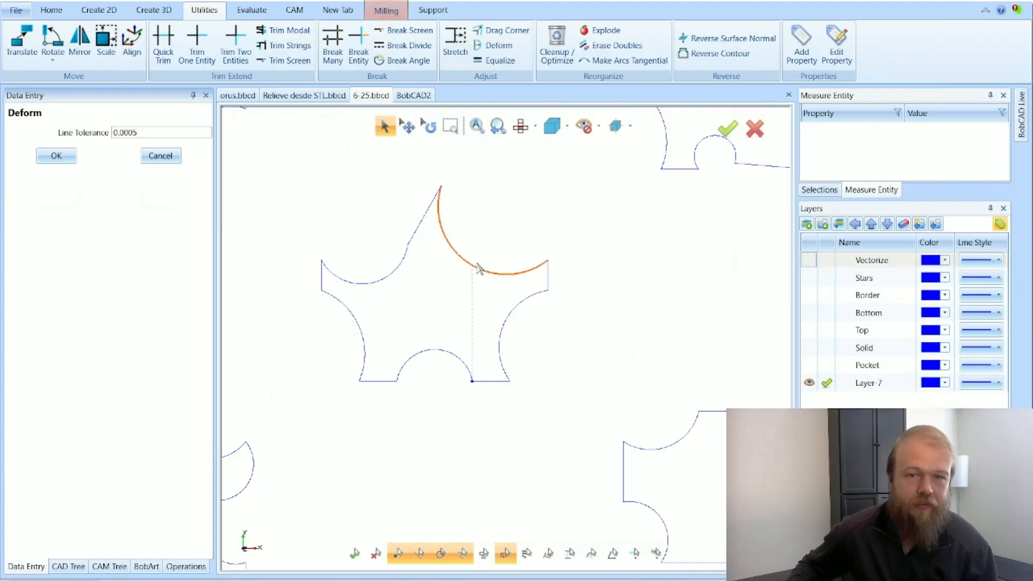
{"action": "left_click", "coordinate": [501, 250]}
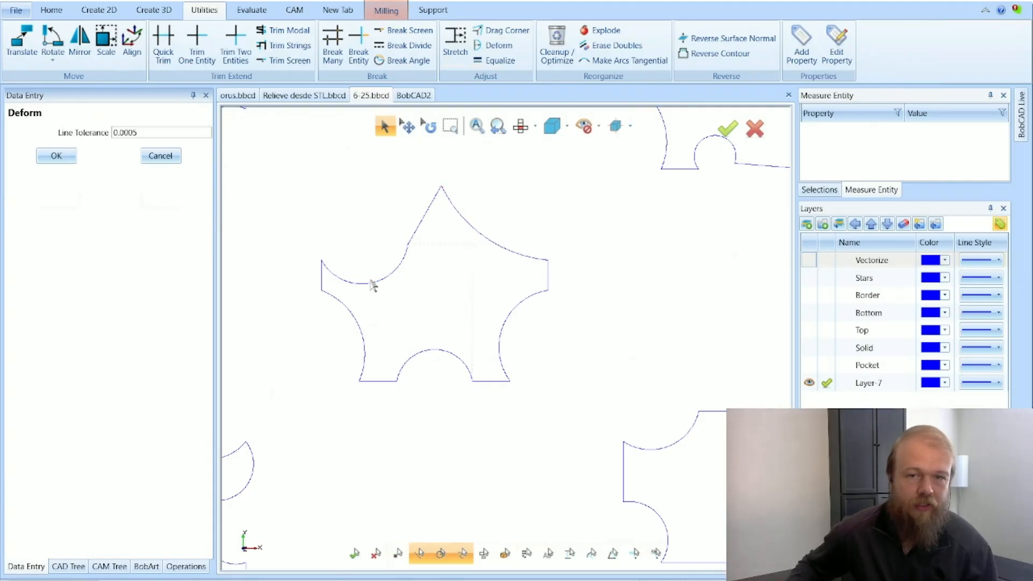
{"action": "left_click", "coordinate": [373, 283]}
{"action": "left_click", "coordinate": [363, 269]}
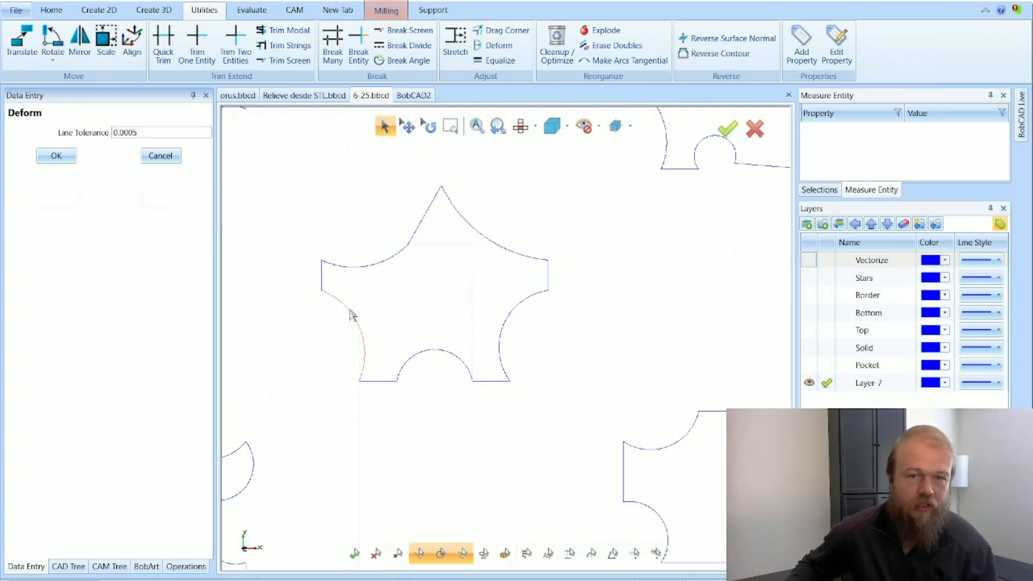
{"action": "left_click", "coordinate": [350, 314]}
{"action": "left_click", "coordinate": [353, 325]}
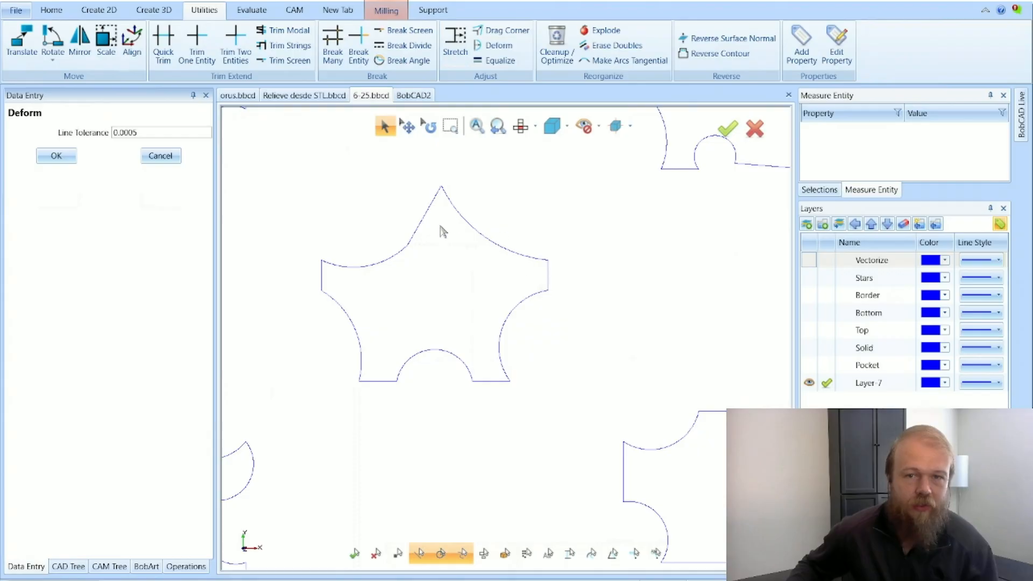
{"action": "left_click", "coordinate": [490, 246]}
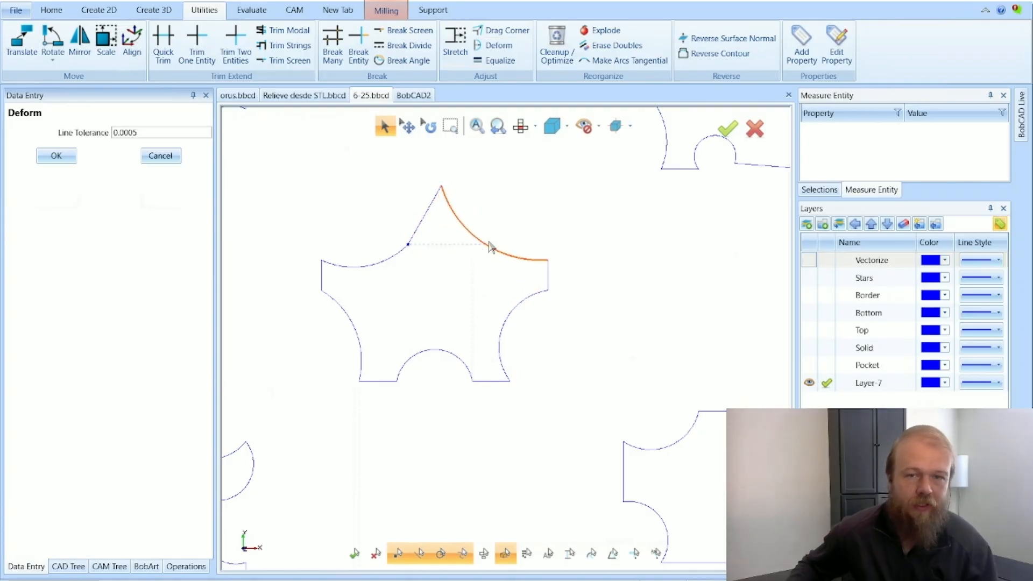
{"action": "left_click", "coordinate": [160, 156]}
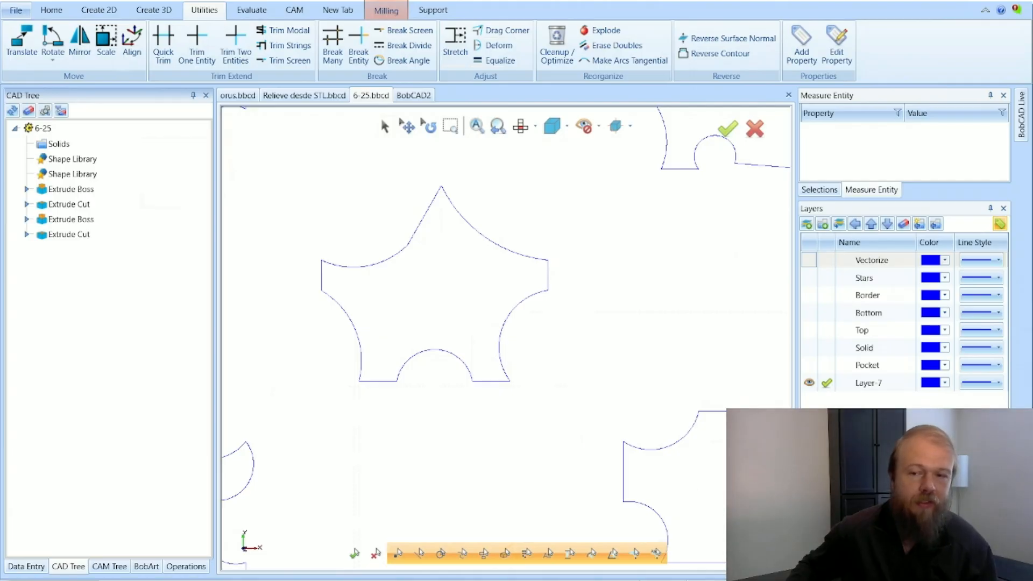
Adjust the star's upper-right arc once more with Deform and clear the browser window off the drawing.
{"action": "left_click", "coordinate": [493, 46]}
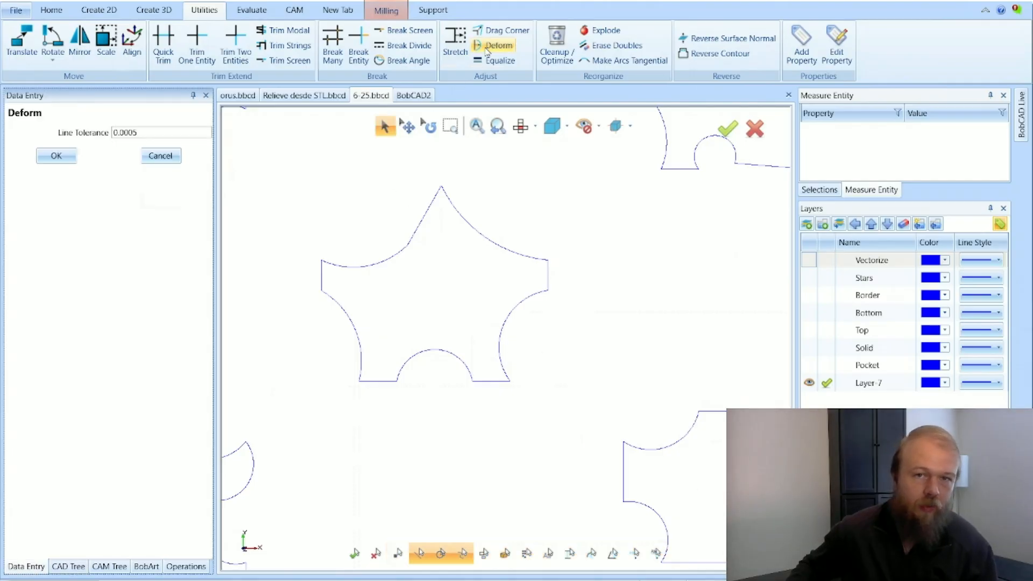
{"action": "left_click", "coordinate": [496, 251]}
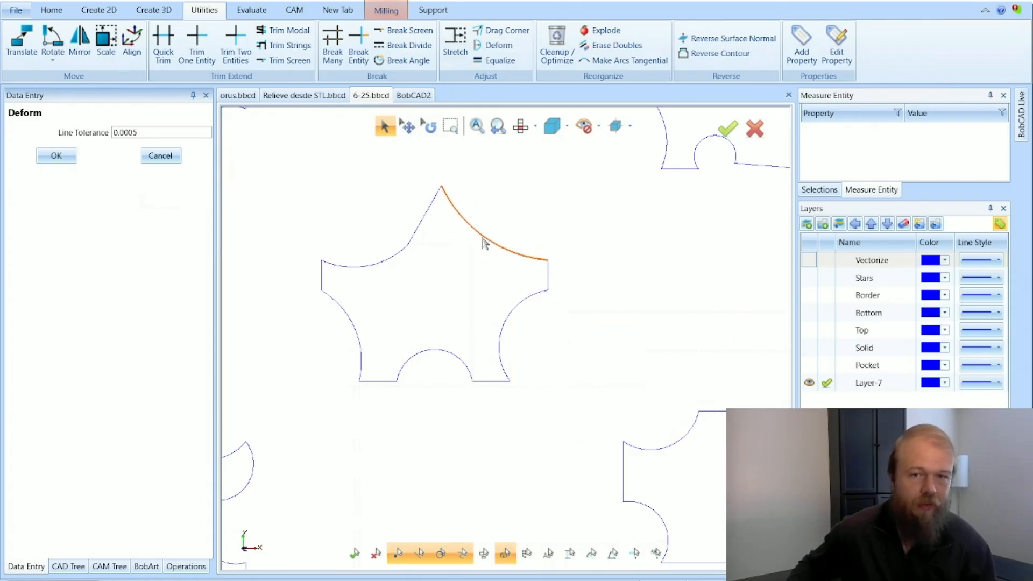
{"action": "left_click", "coordinate": [482, 235]}
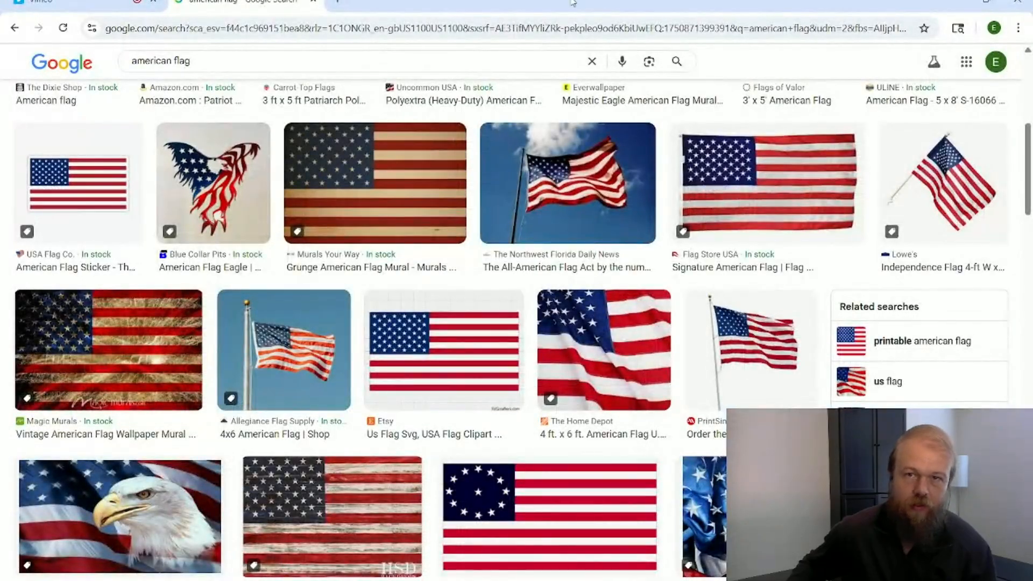
{"action": "left_click_drag", "start_coordinate": [573, 2], "coordinate": [1031, 219]}
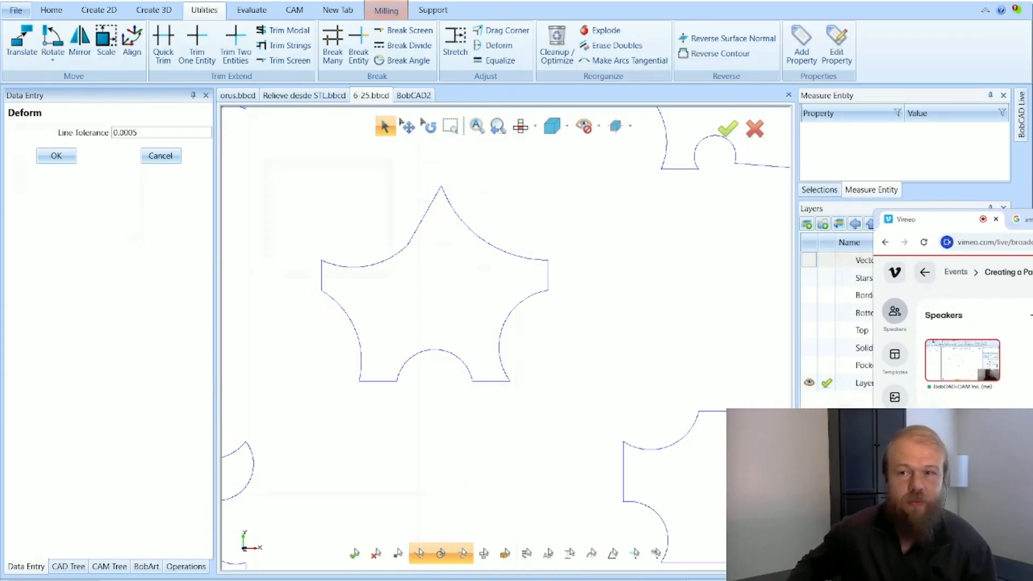
{"action": "left_click", "coordinate": [495, 293]}
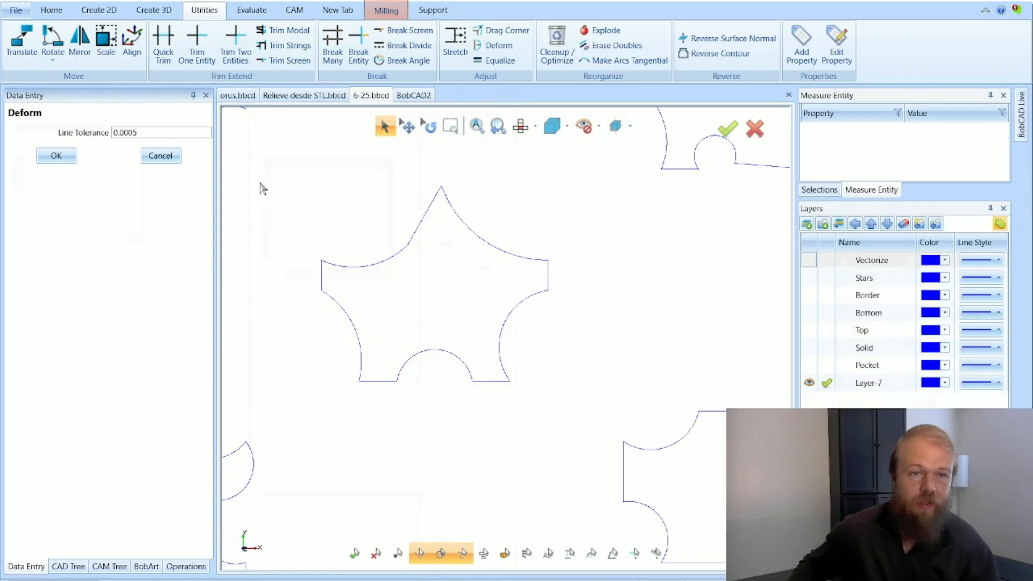
{"action": "left_click", "coordinate": [160, 156]}
Place a five-cornered Star shape from the Shape Library over the first star of the top row, centred at about X 3.33, Y 26.20.
{"action": "scroll", "coordinate": [454, 348], "scroll_direction": "down", "scroll_amount": 10}
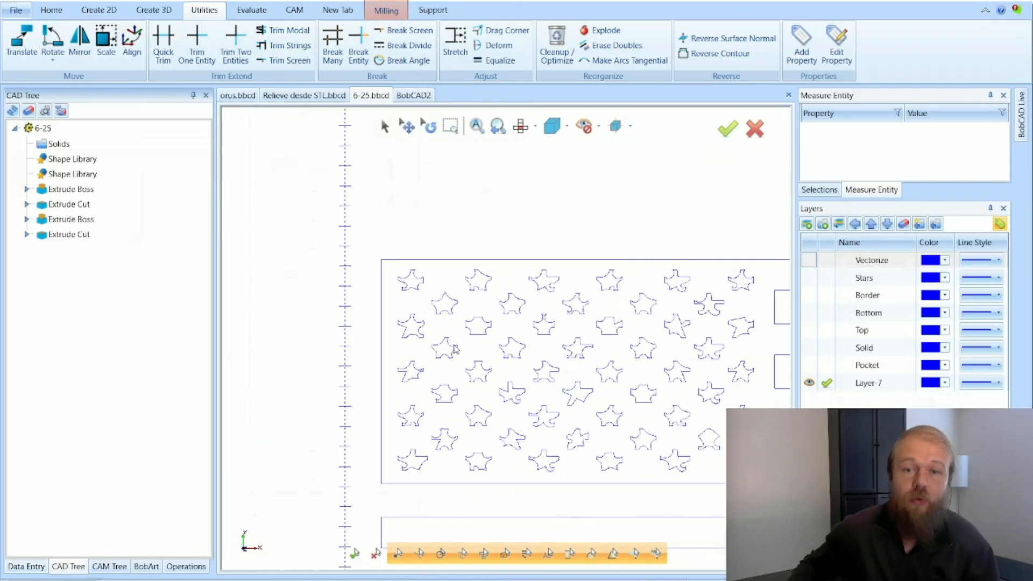
{"action": "scroll", "coordinate": [454, 349], "scroll_direction": "down", "scroll_amount": 3}
{"action": "scroll", "coordinate": [460, 343], "scroll_direction": "up", "scroll_amount": 3}
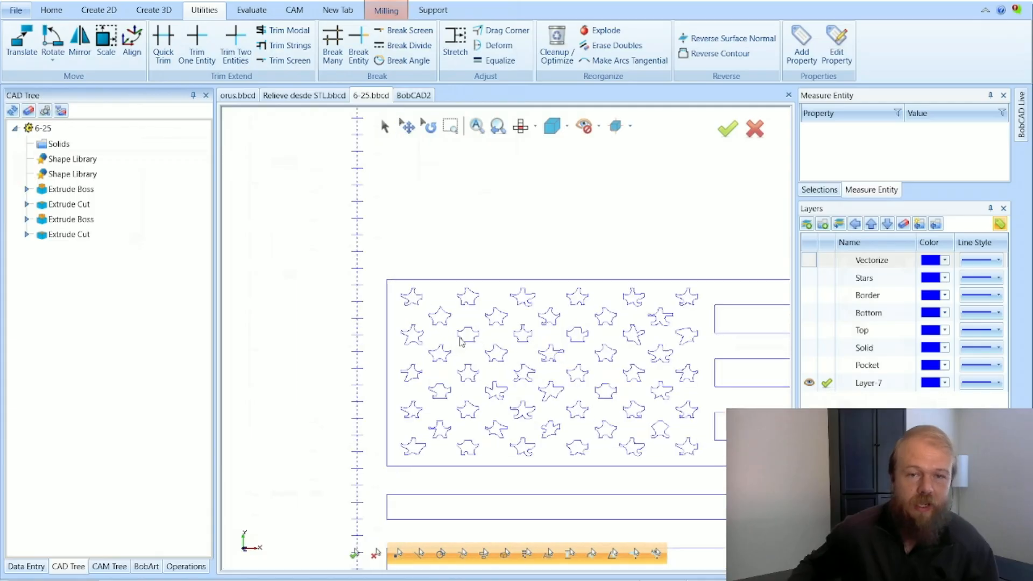
{"action": "scroll", "coordinate": [428, 350], "scroll_direction": "up", "scroll_amount": 2}
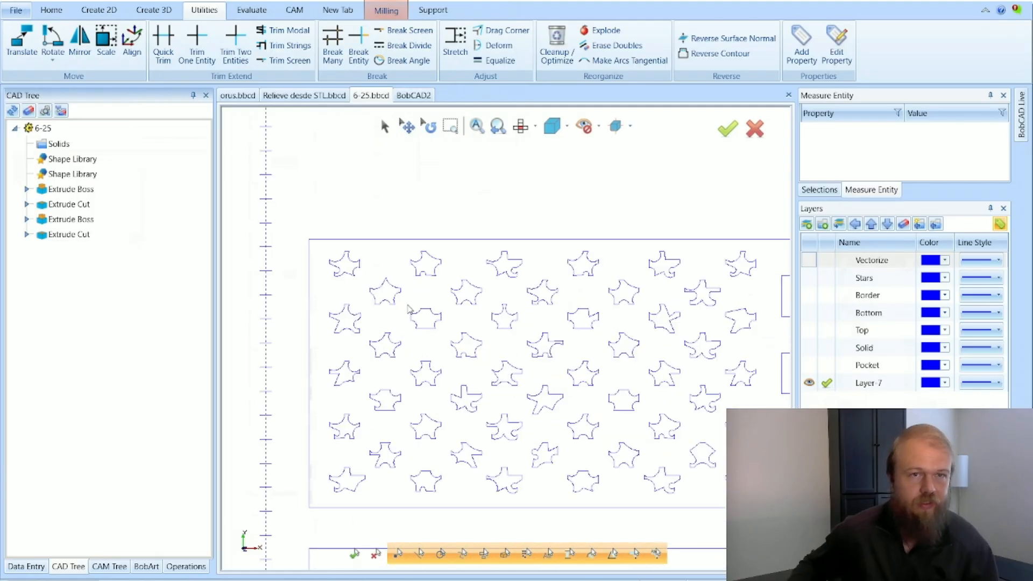
{"action": "left_click", "coordinate": [105, 13]}
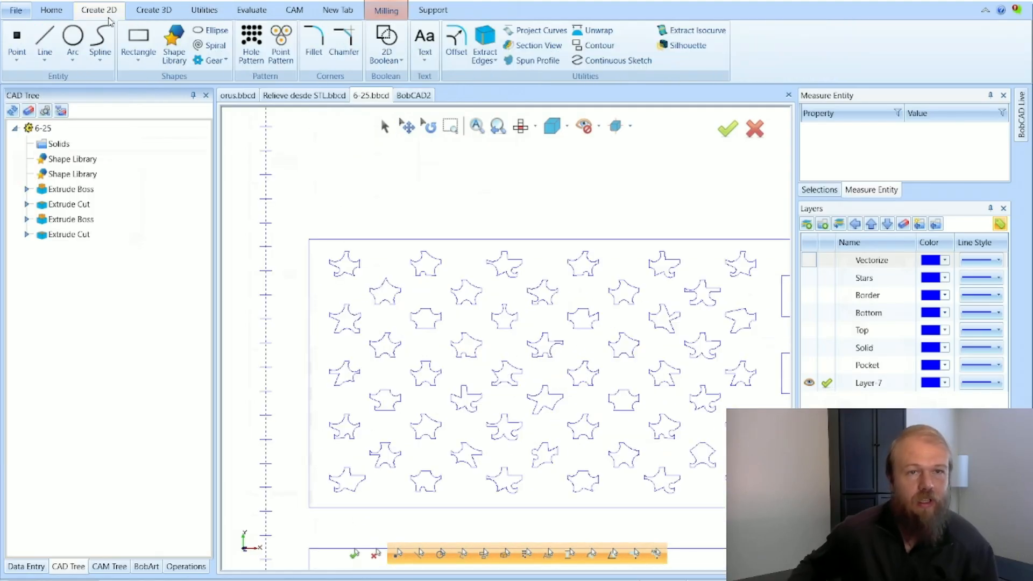
{"action": "left_click", "coordinate": [177, 60]}
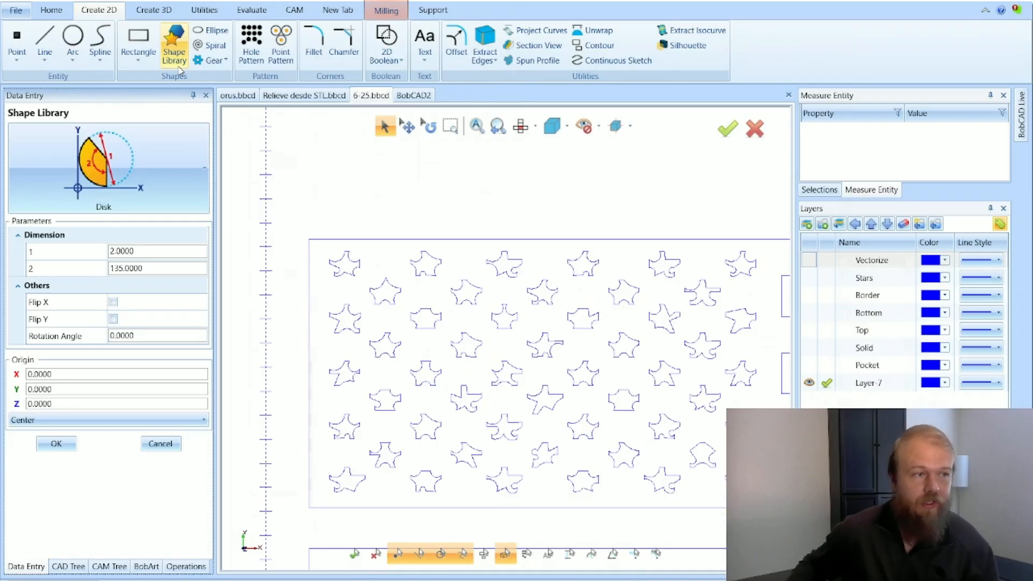
{"action": "left_click", "coordinate": [166, 155]}
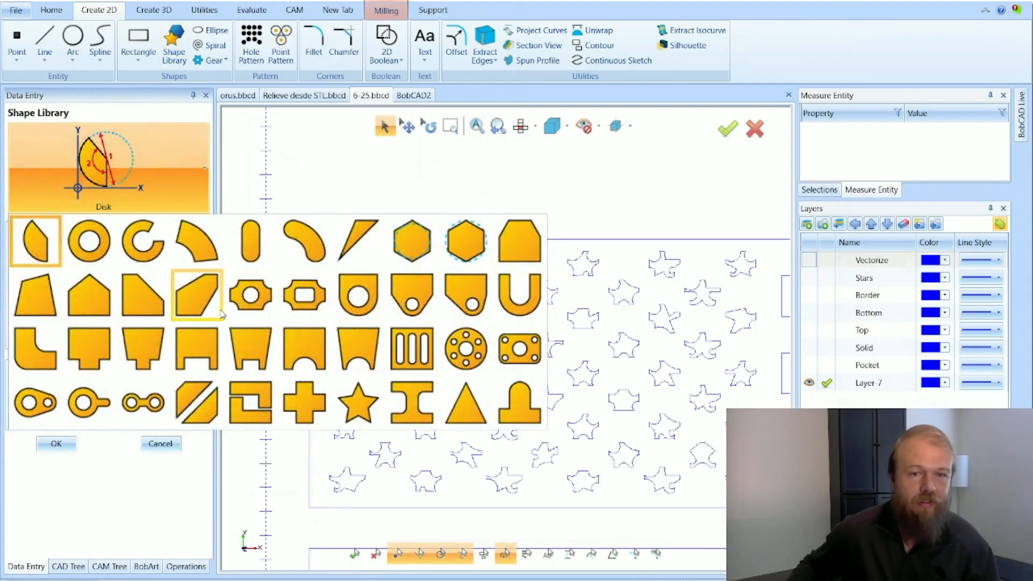
{"action": "left_click", "coordinate": [357, 402]}
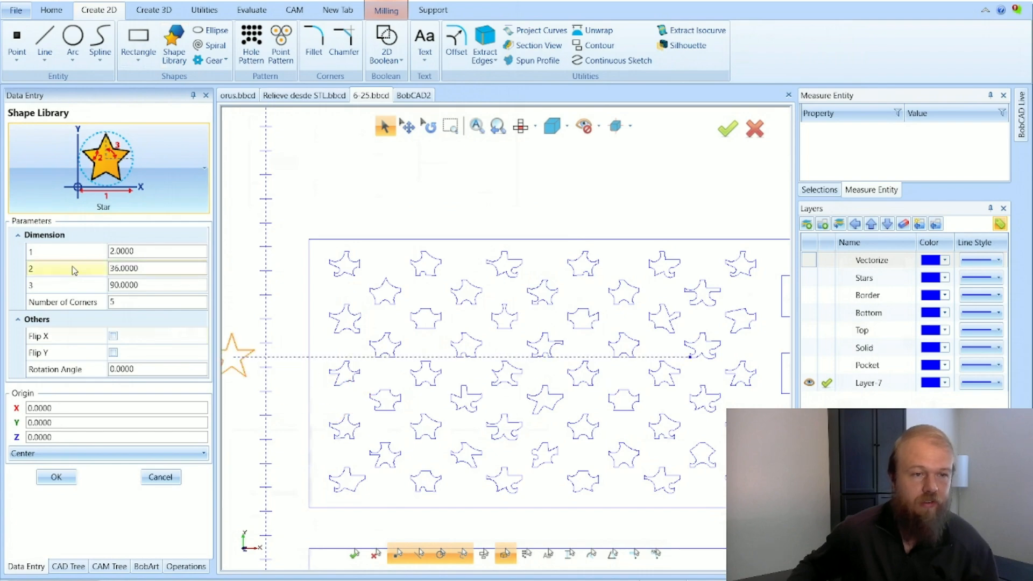
{"action": "scroll", "coordinate": [339, 279], "scroll_direction": "up", "scroll_amount": 5}
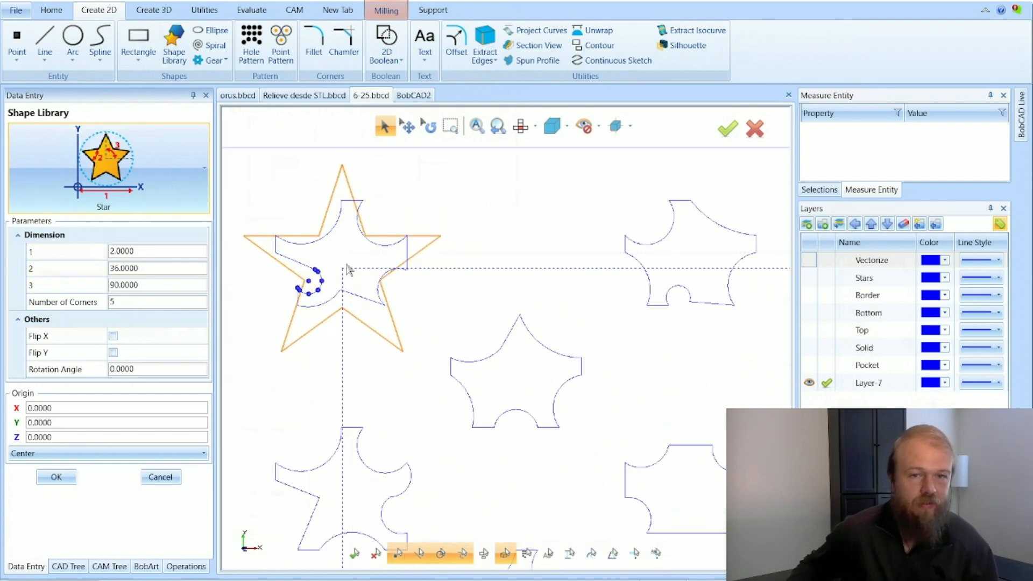
{"action": "left_click", "coordinate": [348, 269]}
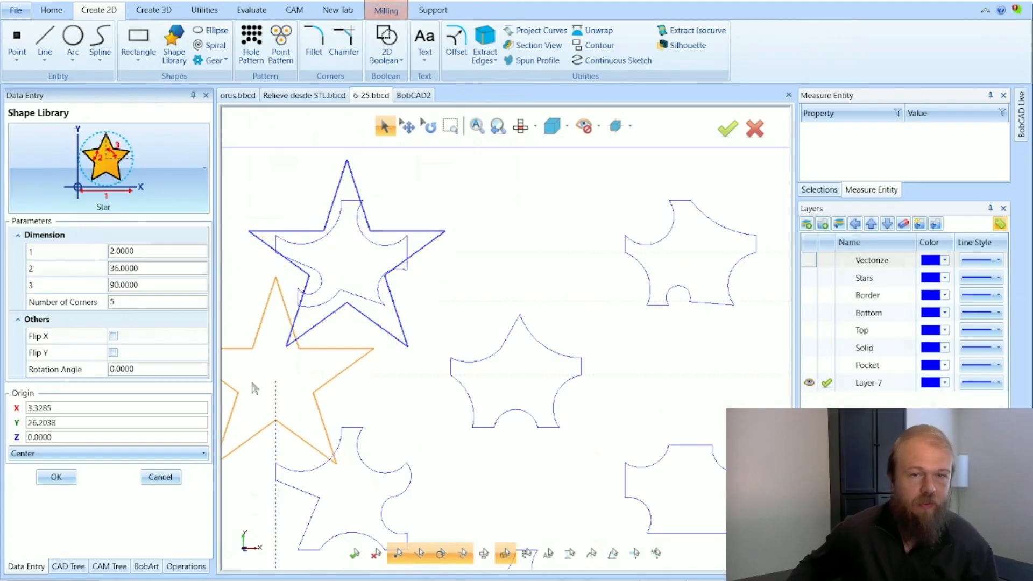
Set the placed star's dimension 1 to 1.5, create the star and close the Shape Library.
{"action": "left_click", "coordinate": [104, 253]}
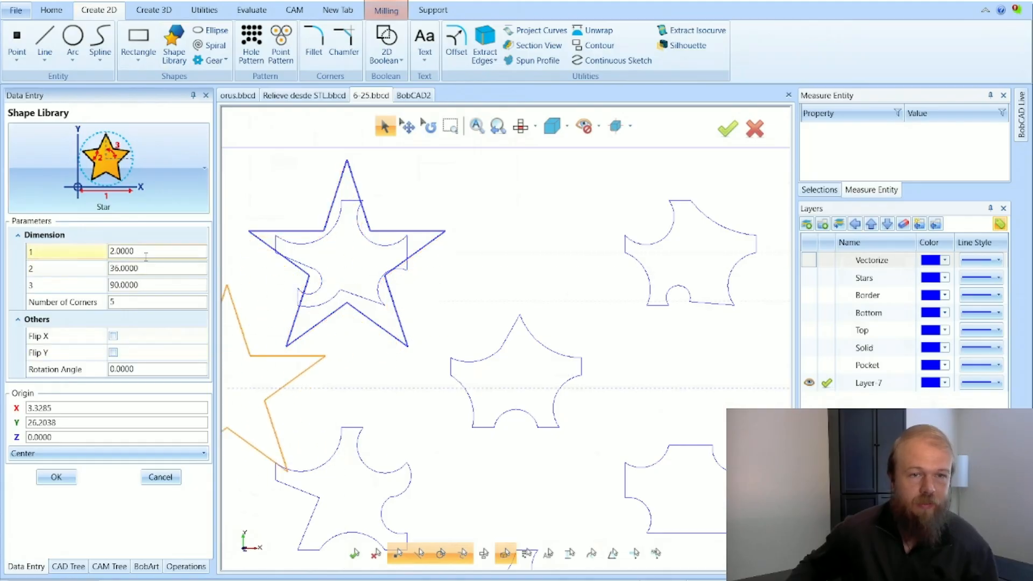
{"action": "type", "text": "1.5"}
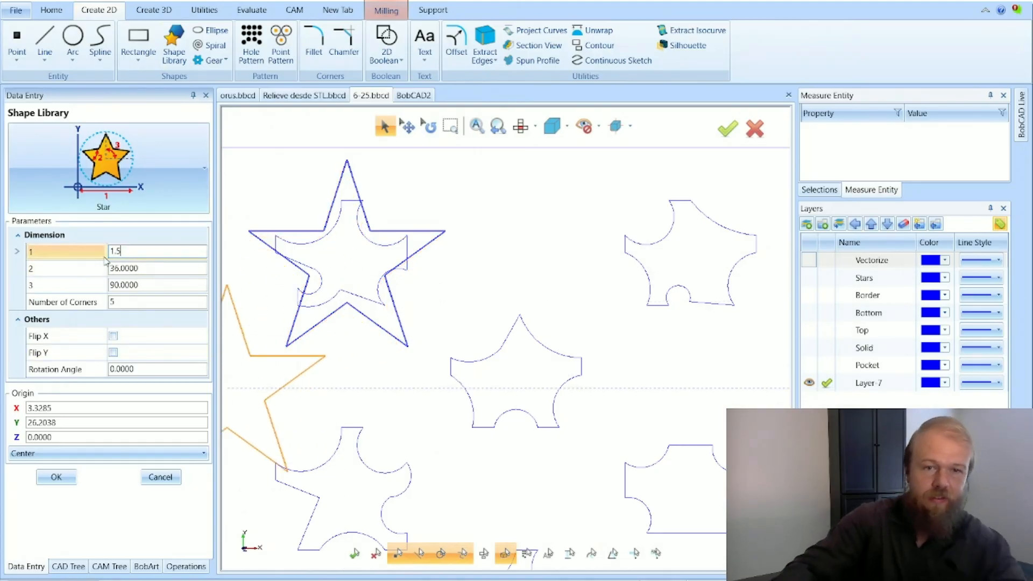
{"action": "key", "text": "Tab"}
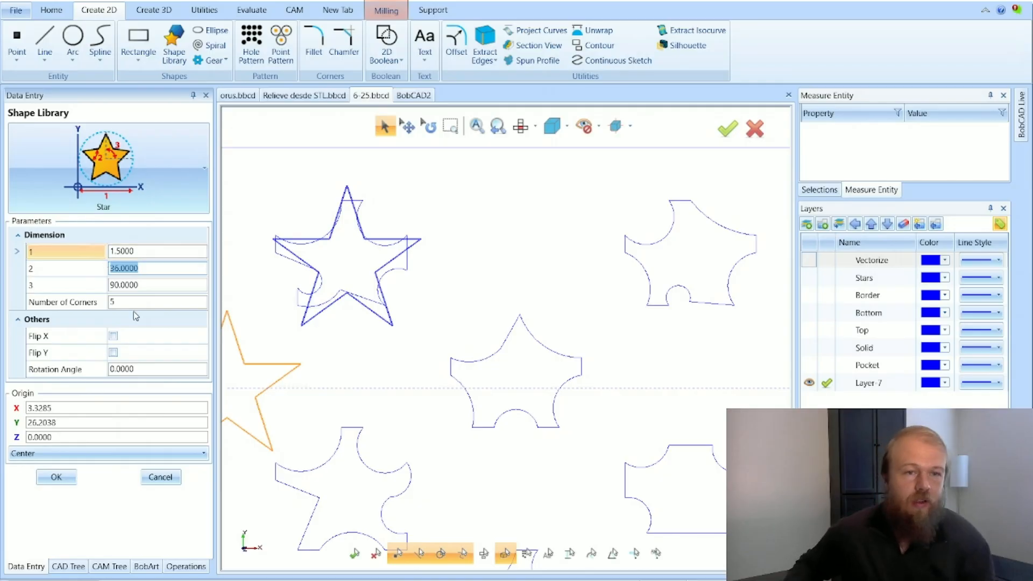
{"action": "left_click", "coordinate": [71, 478]}
{"action": "left_click", "coordinate": [160, 477]}
{"action": "scroll", "coordinate": [301, 320], "scroll_direction": "down", "scroll_amount": 7}
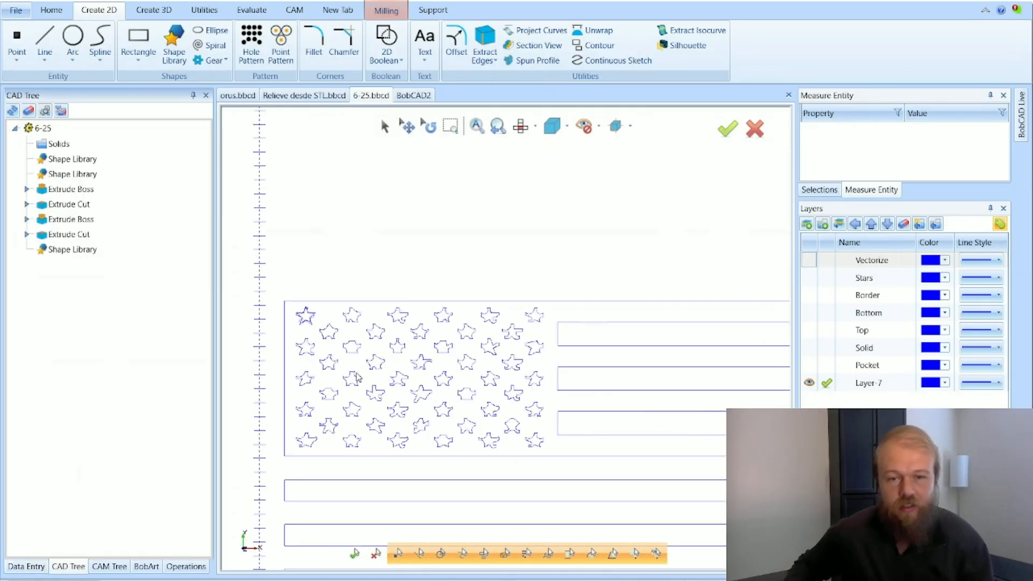
Select the ten lines of the new star for Translate from the geometry center and try an X amount of 2.
{"action": "scroll", "coordinate": [293, 292], "scroll_direction": "up", "scroll_amount": 6}
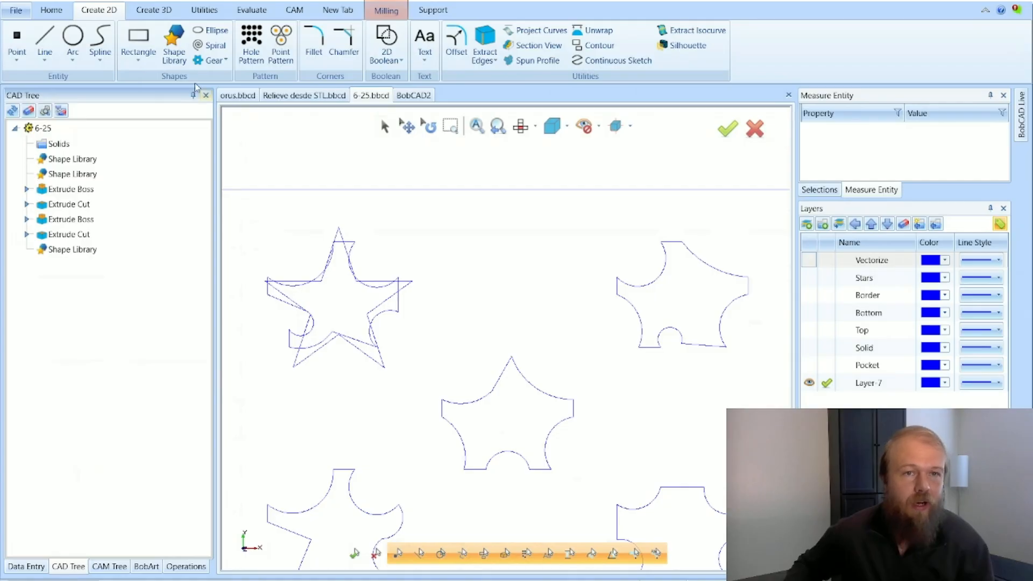
{"action": "left_click", "coordinate": [205, 9]}
{"action": "left_click", "coordinate": [21, 43]}
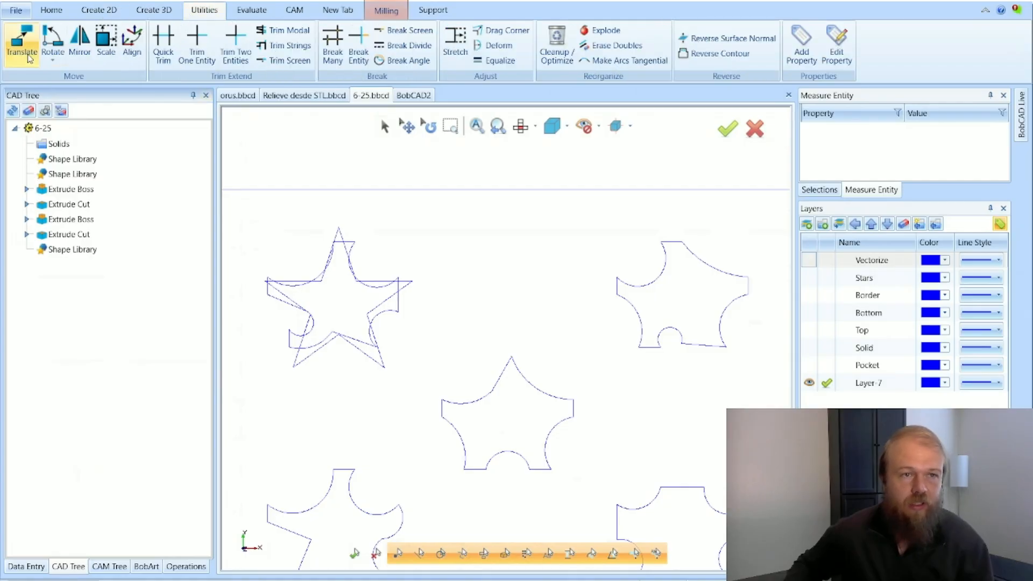
{"action": "scroll", "coordinate": [277, 336], "scroll_direction": "down", "scroll_amount": 3}
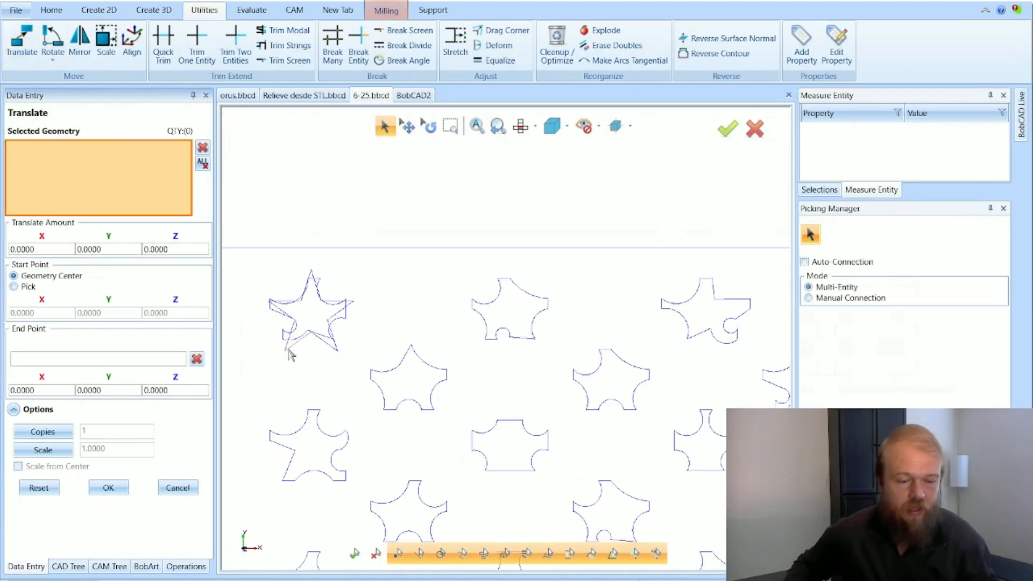
{"action": "left_click", "coordinate": [289, 351]}
{"action": "scroll", "coordinate": [254, 334], "scroll_direction": "down", "scroll_amount": 3}
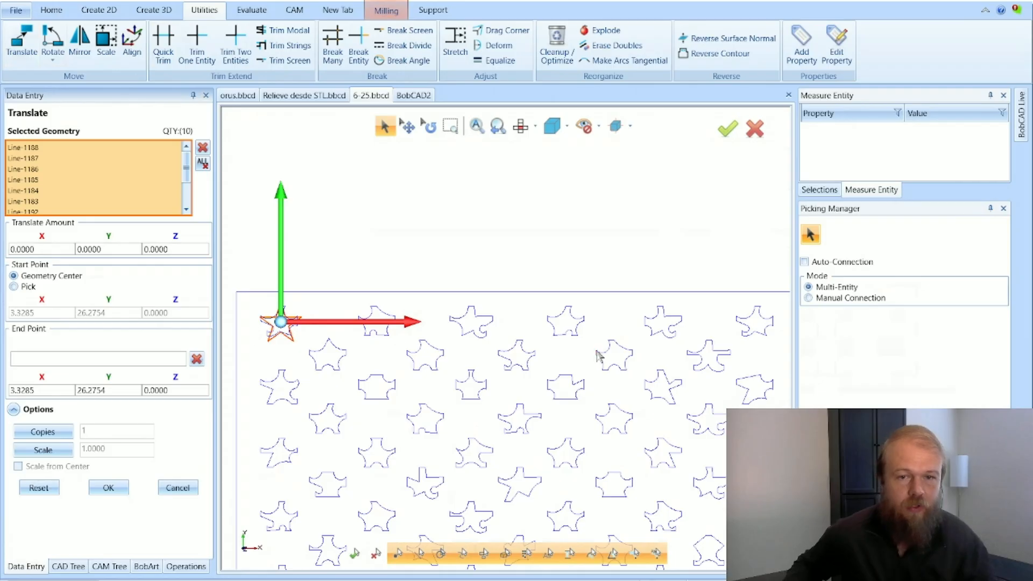
{"action": "scroll", "coordinate": [599, 356], "scroll_direction": "down", "scroll_amount": 3}
{"action": "scroll", "coordinate": [669, 415], "scroll_direction": "up", "scroll_amount": 2}
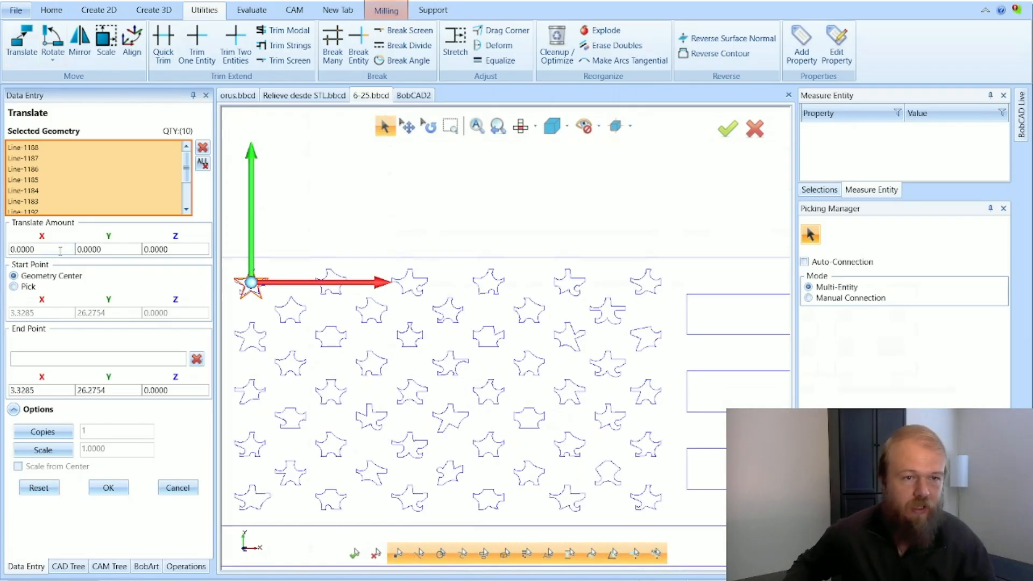
{"action": "left_click_drag", "start_coordinate": [61, 251], "coordinate": [17, 252]}
{"action": "key", "text": "BackSpace"}
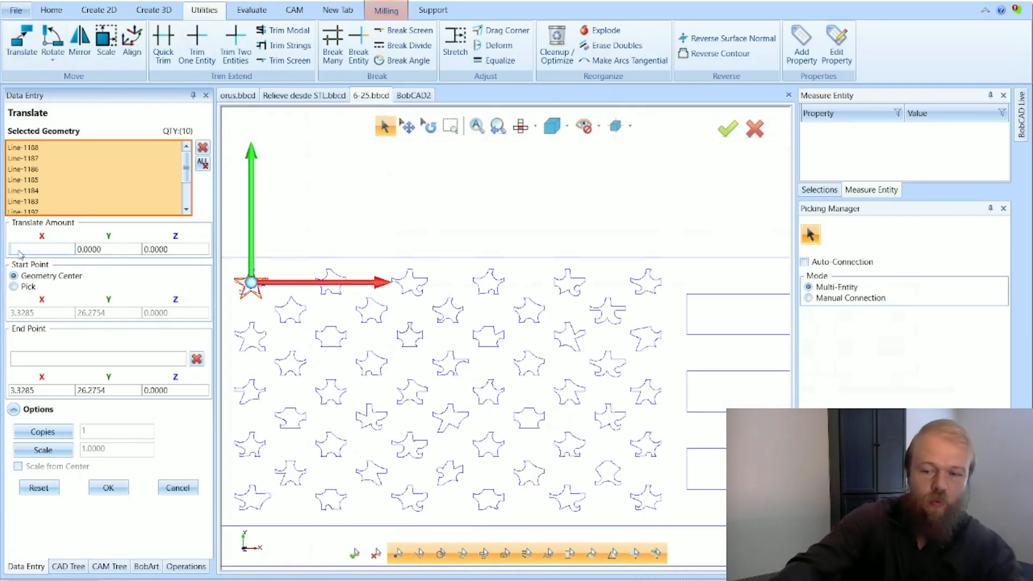
{"action": "type", "text": "2"}
{"action": "key", "text": "Tab"}
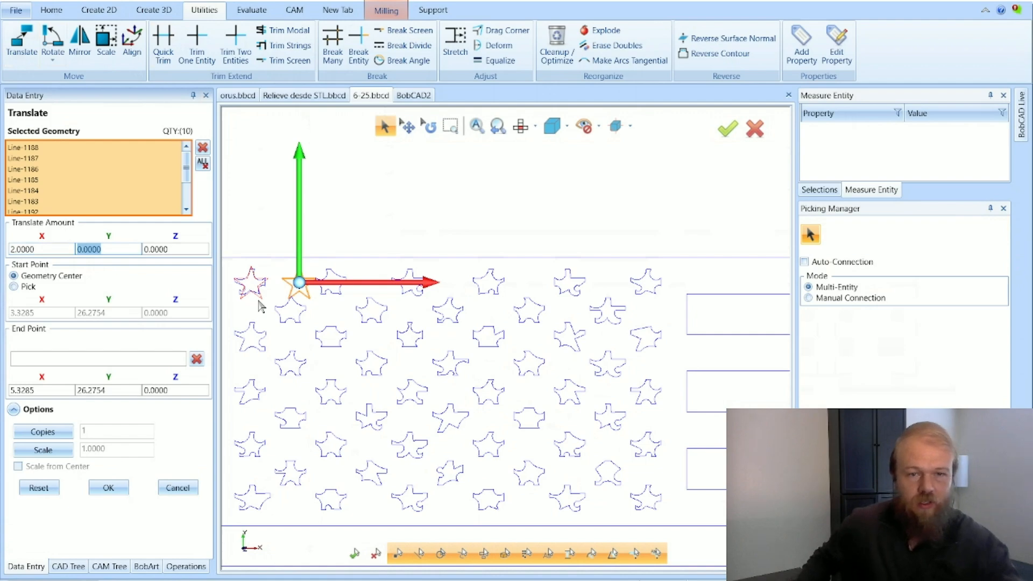
Try X translate amounts of 3 and 3.25 to line the star up with the top row's second star.
{"action": "left_click_drag", "start_coordinate": [46, 249], "coordinate": [8, 253]}
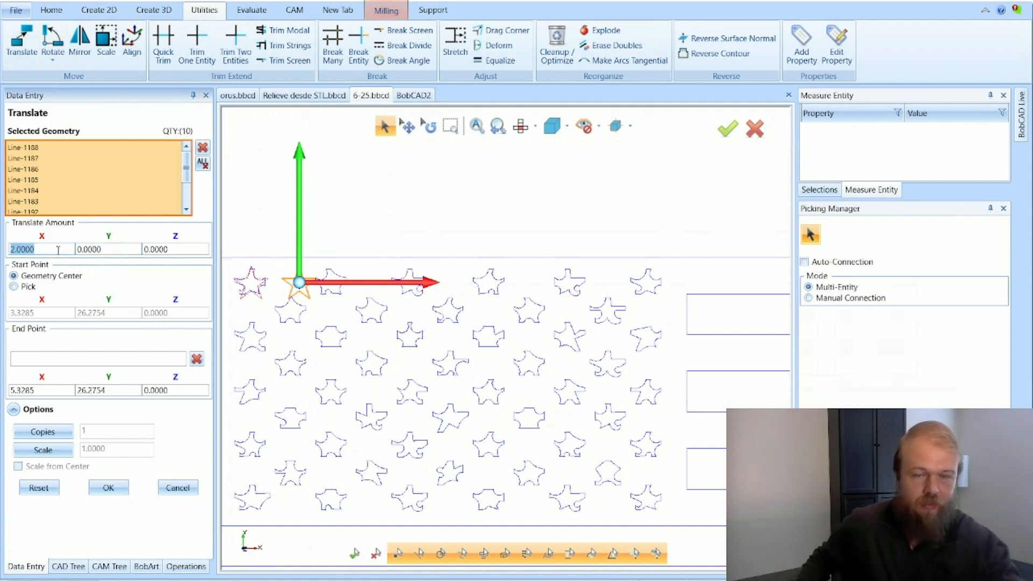
{"action": "type", "text": "3"}
{"action": "key", "text": "Tab"}
{"action": "scroll", "coordinate": [329, 297], "scroll_direction": "up", "scroll_amount": 3}
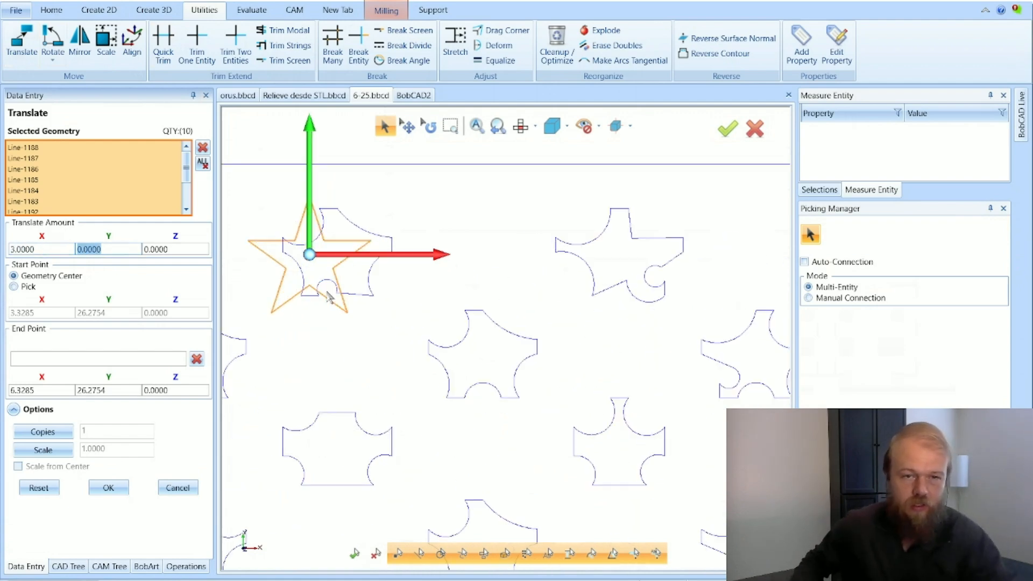
{"action": "scroll", "coordinate": [270, 245], "scroll_direction": "up", "scroll_amount": 3}
{"action": "left_click_drag", "start_coordinate": [60, 251], "coordinate": [16, 247]}
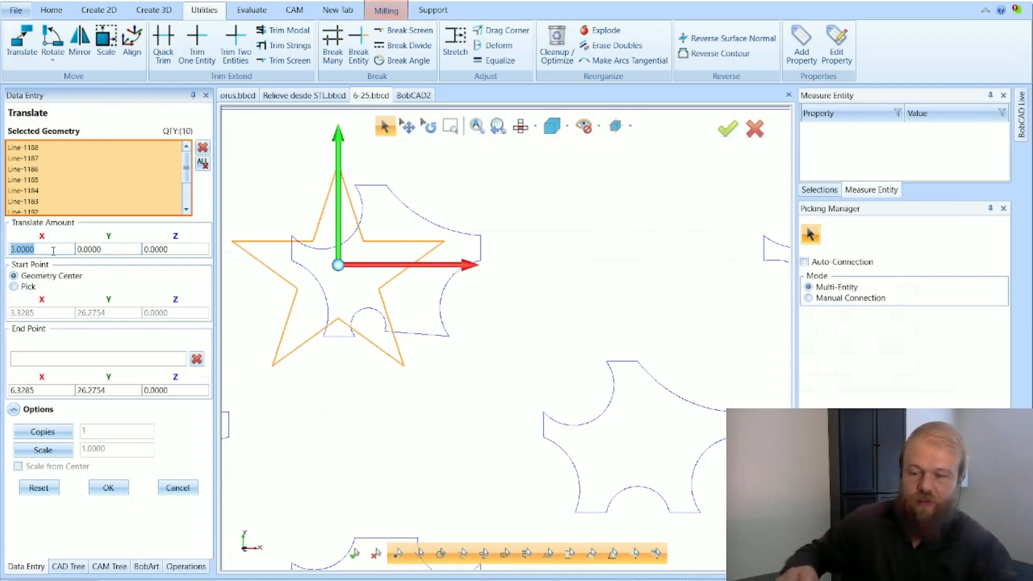
{"action": "type", "text": "3.25"}
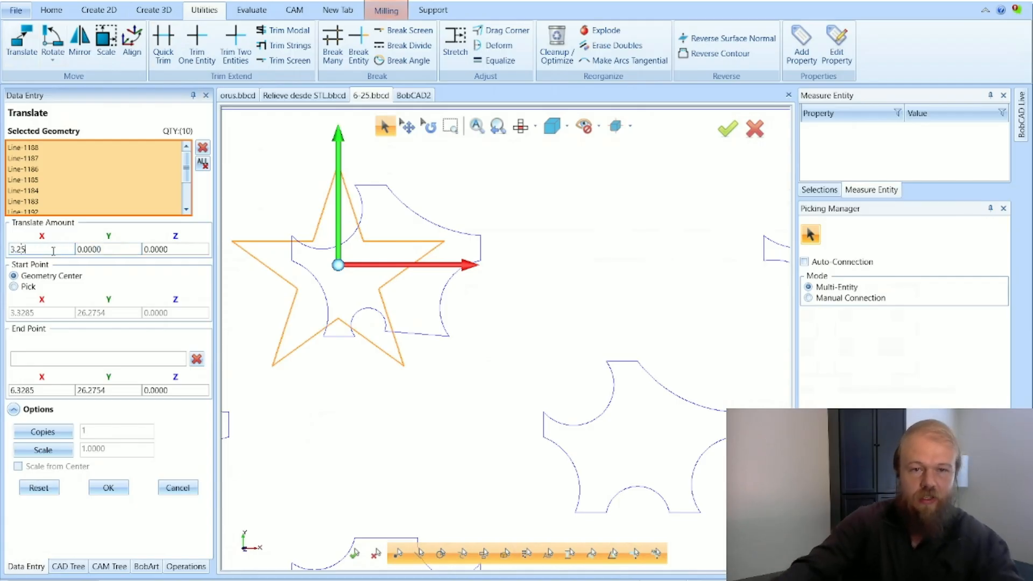
{"action": "key", "text": "Tab"}
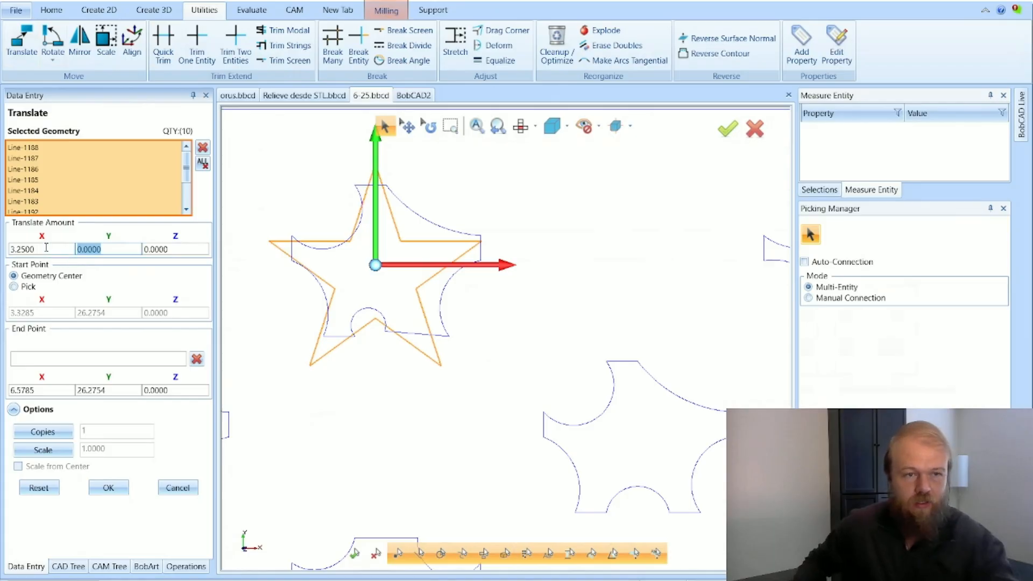
Set the star's X translate amount to 3.3.
{"action": "left_click_drag", "start_coordinate": [46, 247], "coordinate": [15, 248]}
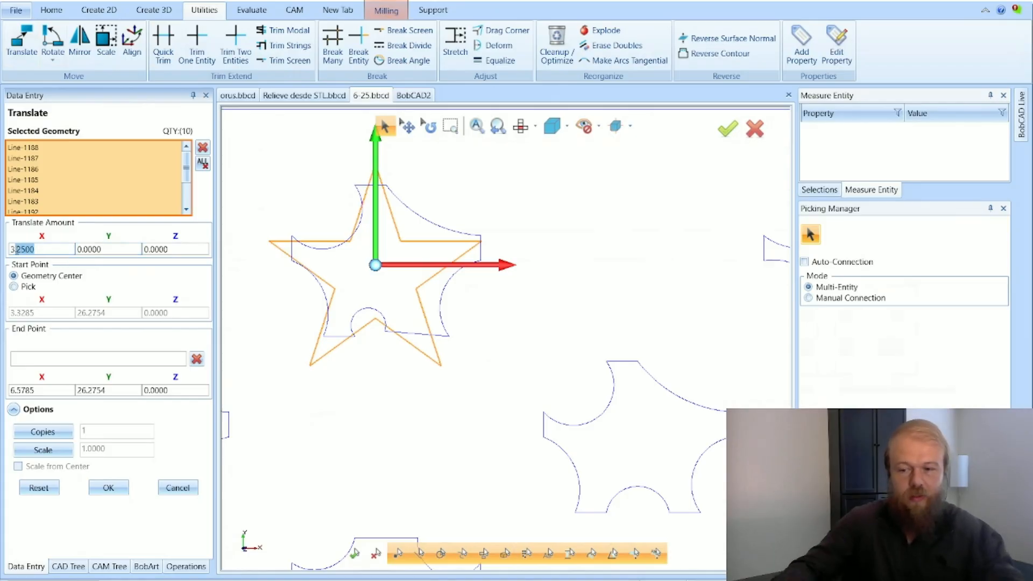
{"action": "type", "text": "33"}
{"action": "key", "text": "Tab"}
{"action": "left_click_drag", "start_coordinate": [42, 249], "coordinate": [8, 251]}
{"action": "type", "text": "3"}
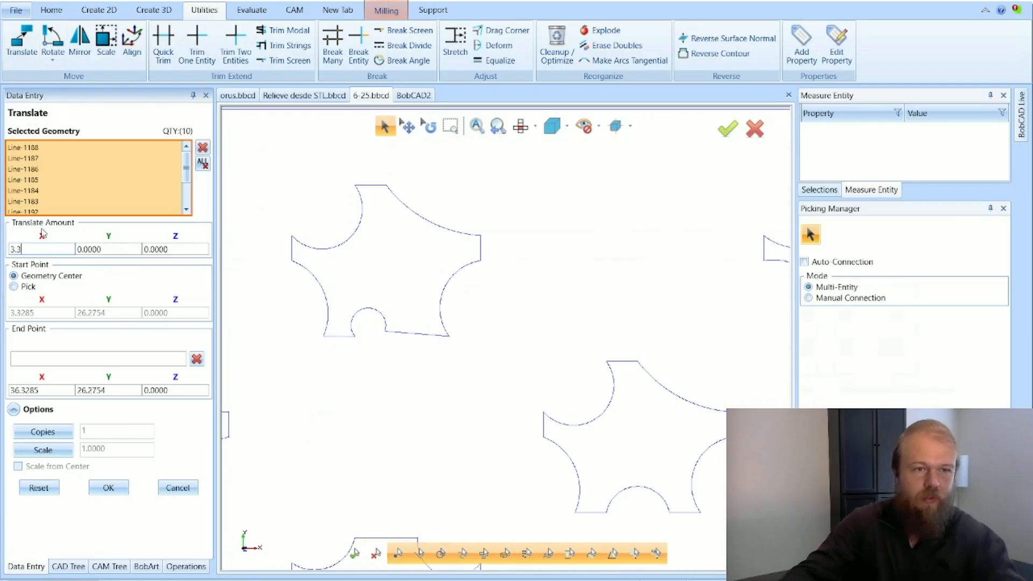
{"action": "key", "text": "Tab"}
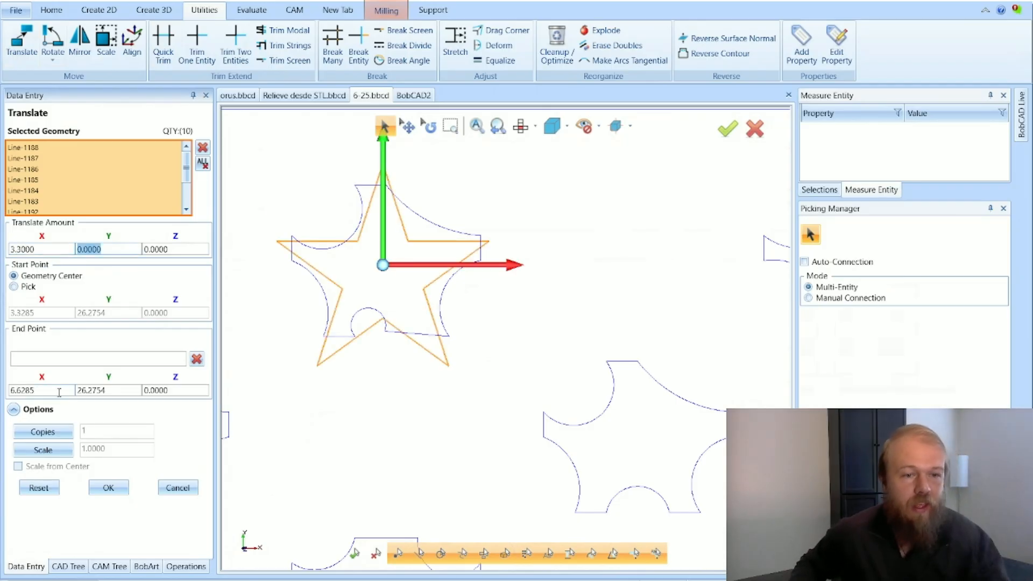
Make five translated copies of the star across the top row and close Translate.
{"action": "left_click", "coordinate": [58, 430]}
{"action": "scroll", "coordinate": [276, 351], "scroll_direction": "down", "scroll_amount": 6}
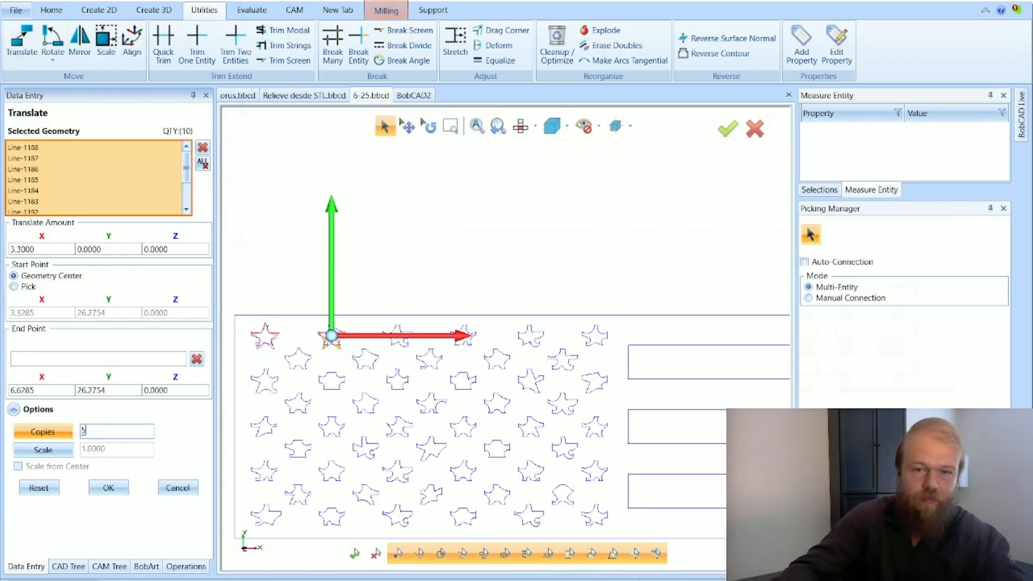
{"action": "type", "text": "5"}
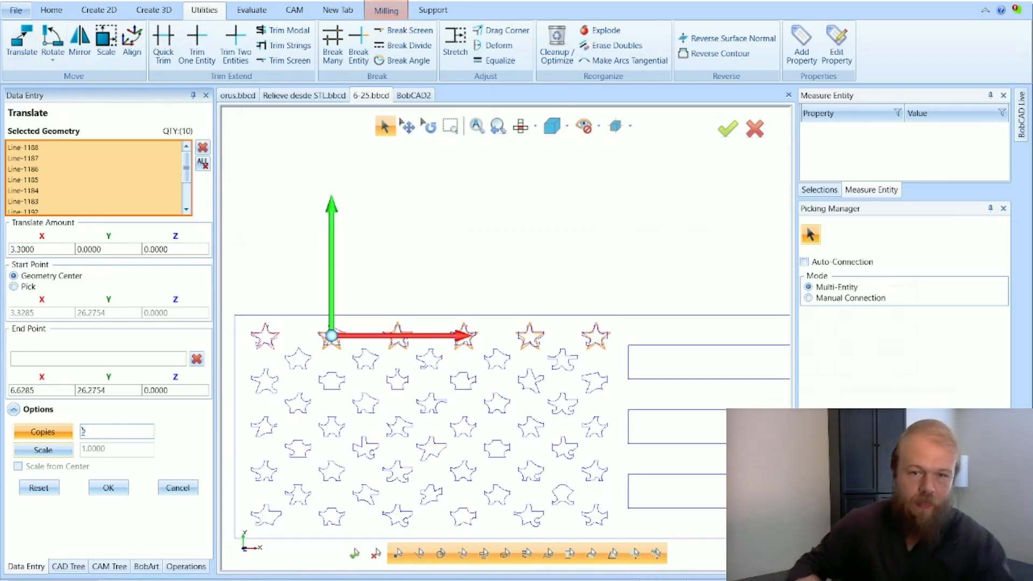
{"action": "left_click", "coordinate": [109, 488]}
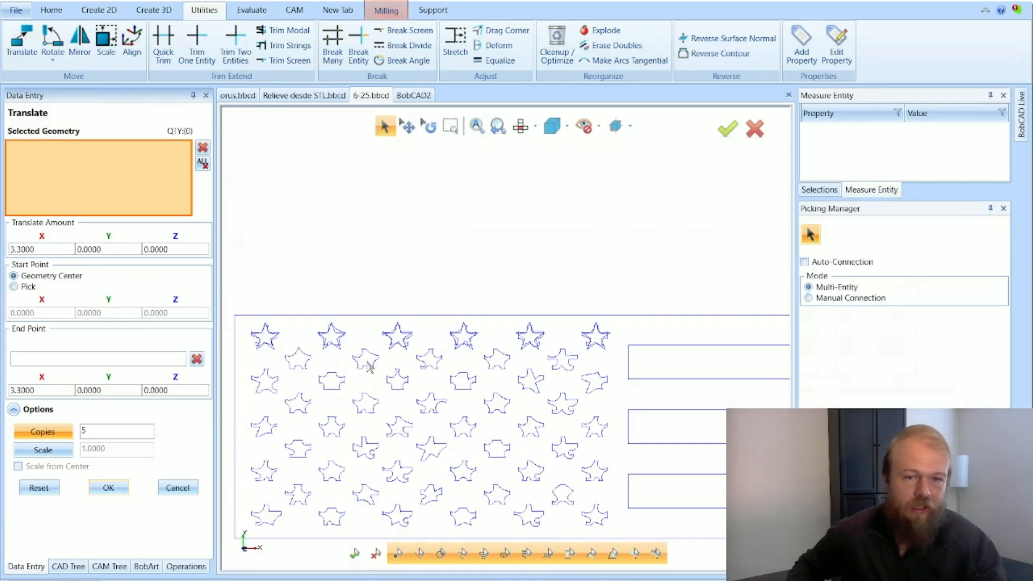
{"action": "left_click", "coordinate": [168, 487]}
{"action": "scroll", "coordinate": [264, 339], "scroll_direction": "up", "scroll_amount": 3}
{"action": "scroll", "coordinate": [263, 338], "scroll_direction": "down", "scroll_amount": 4}
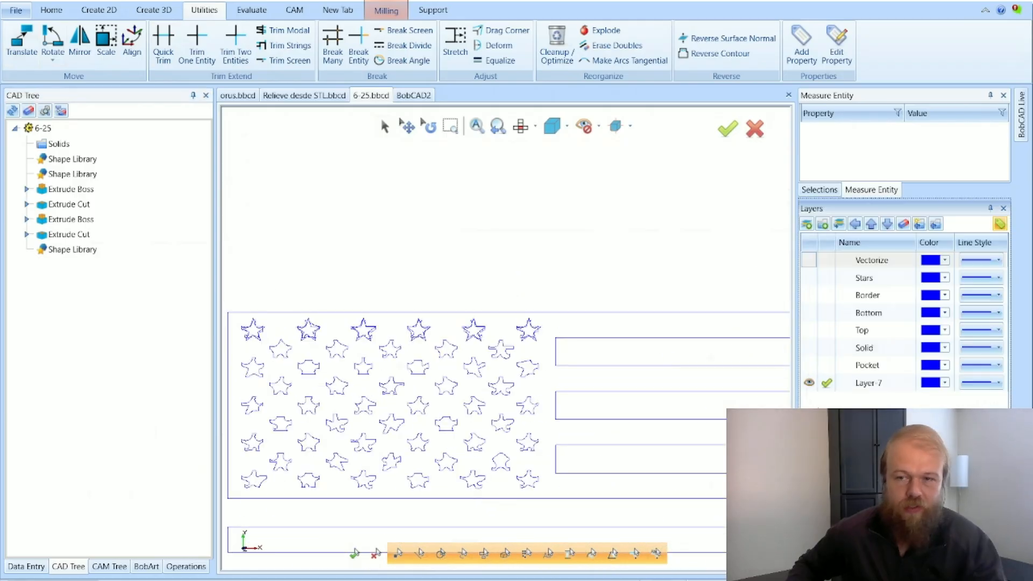
Make the Stars layer visible and active, and compare its stars with the outlines by hiding and reshowing Layer-7.
{"action": "left_click", "coordinate": [827, 278]}
{"action": "left_click", "coordinate": [809, 383]}
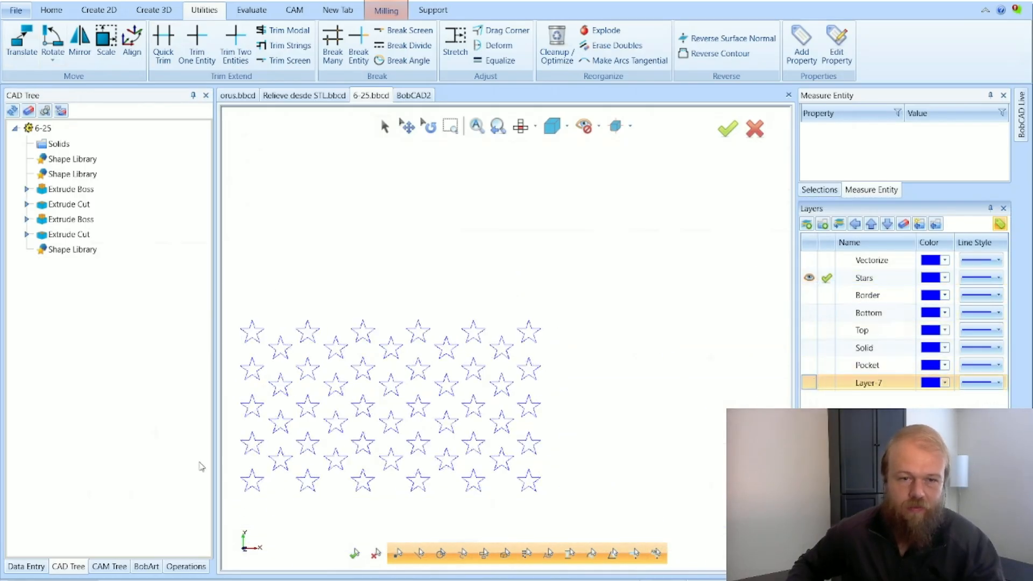
{"action": "scroll", "coordinate": [520, 212], "scroll_direction": "down", "scroll_amount": 2}
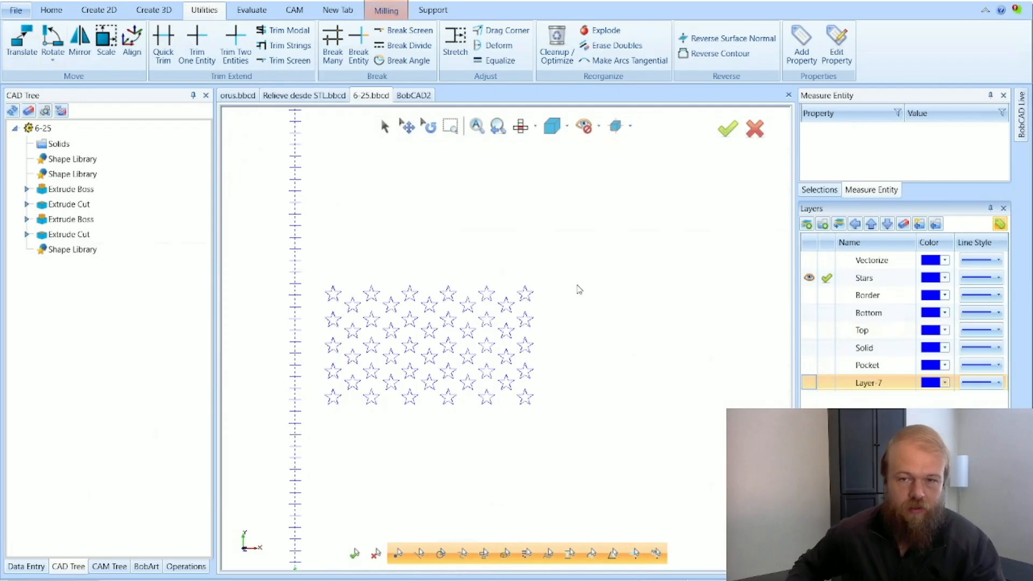
{"action": "left_click", "coordinate": [809, 382]}
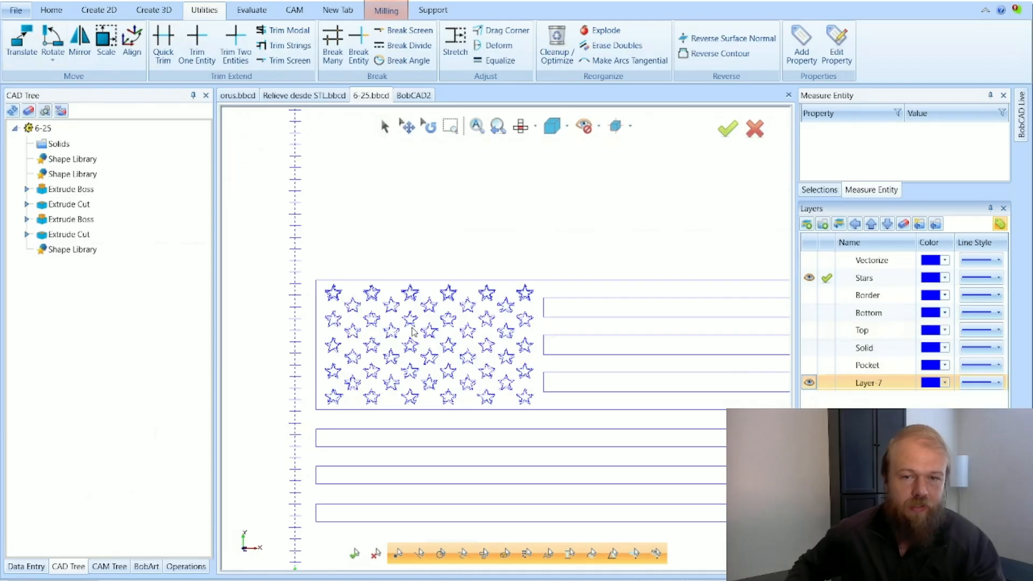
Highlight the first Extrude Boss around the flag outlines, open its parameters for review, and cancel without changes.
{"action": "scroll", "coordinate": [432, 335], "scroll_direction": "down", "scroll_amount": 2}
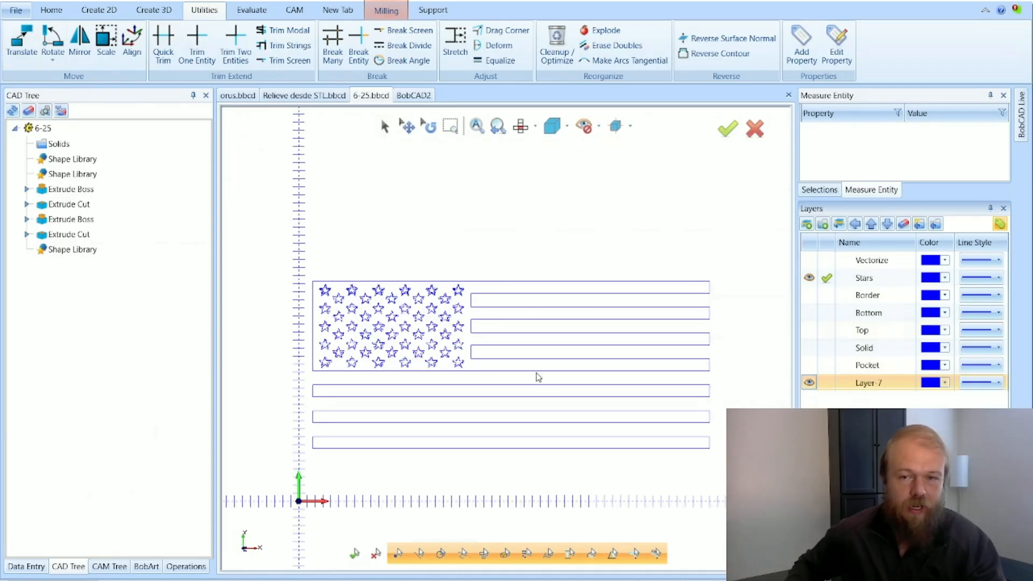
{"action": "mouse_move", "coordinate": [538, 377]}
{"action": "middle_mouse_down"}
{"action": "mouse_move", "coordinate": [584, 346]}
{"action": "mouse_move", "coordinate": [256, 393]}
{"action": "middle_mouse_up"}
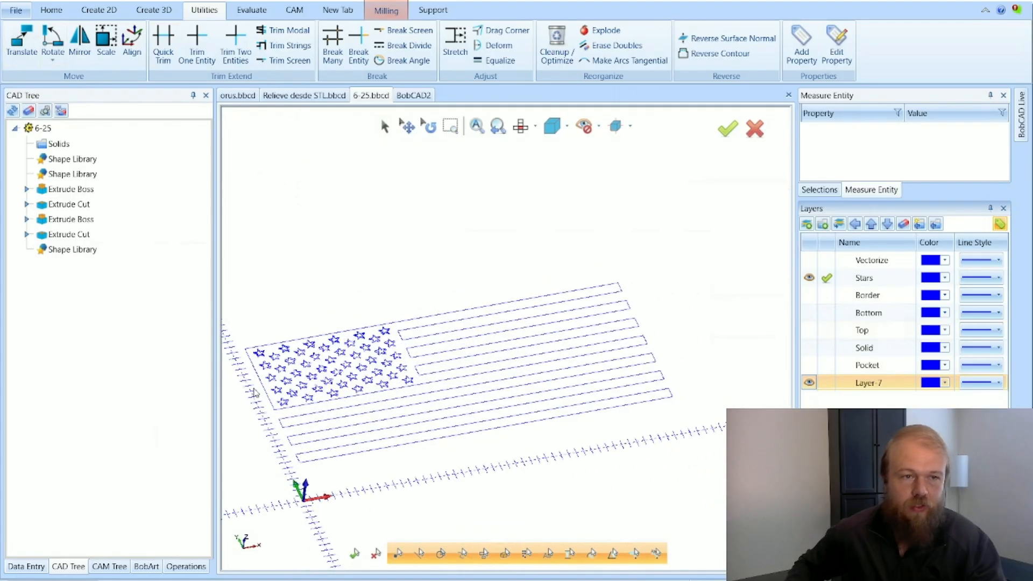
{"action": "scroll", "coordinate": [249, 386], "scroll_direction": "up", "scroll_amount": 2}
{"action": "left_click", "coordinate": [107, 189]}
{"action": "scroll", "coordinate": [422, 363], "scroll_direction": "down", "scroll_amount": 2}
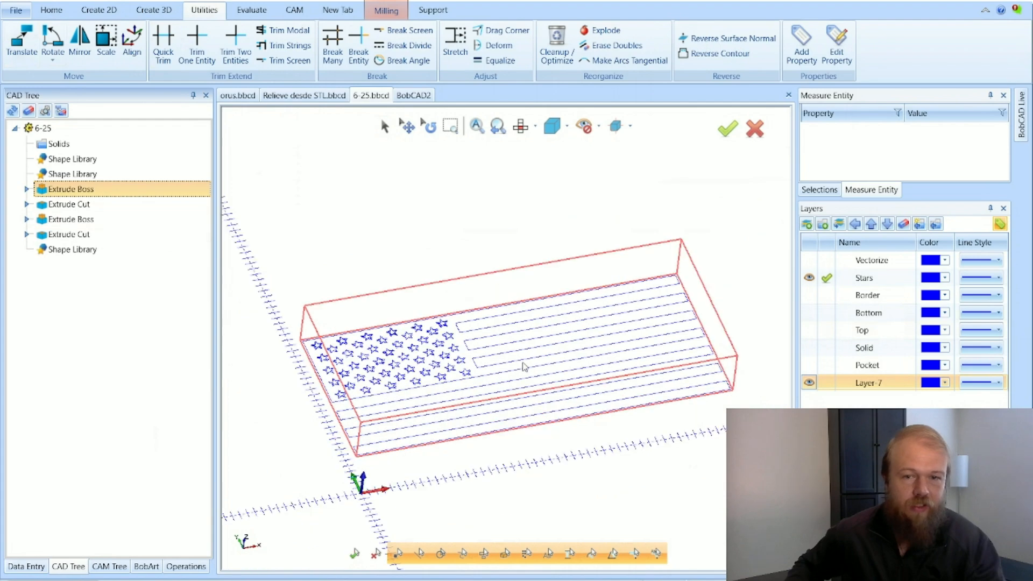
{"action": "middle_click_drag", "start_coordinate": [525, 366], "coordinate": [297, 423]}
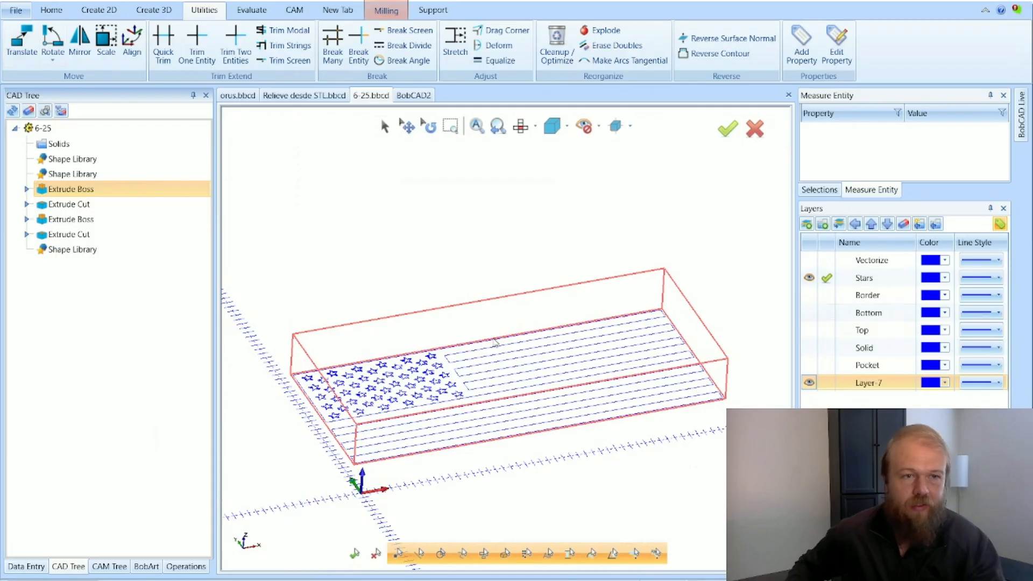
{"action": "double_click", "coordinate": [176, 189]}
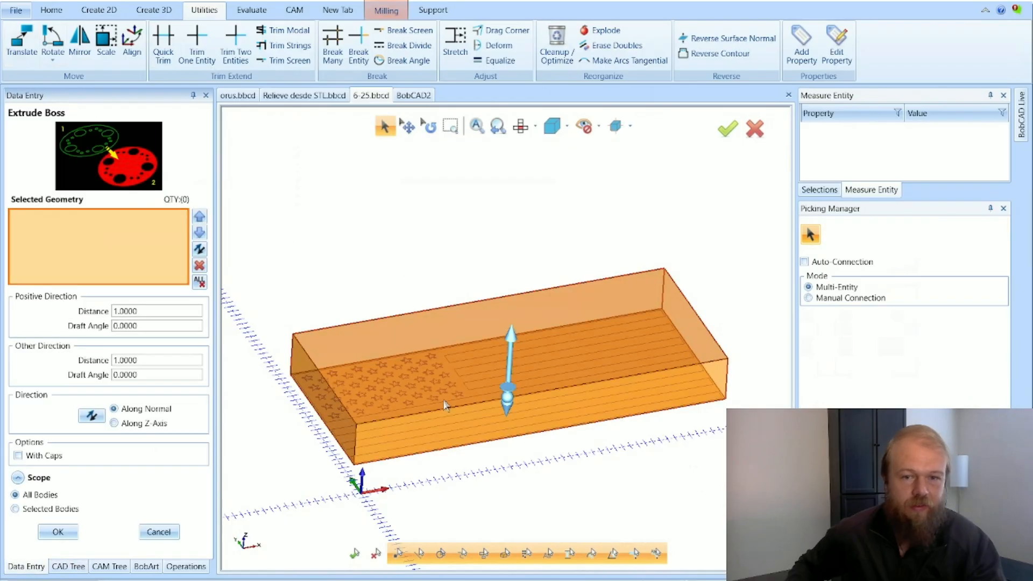
{"action": "left_click", "coordinate": [158, 495]}
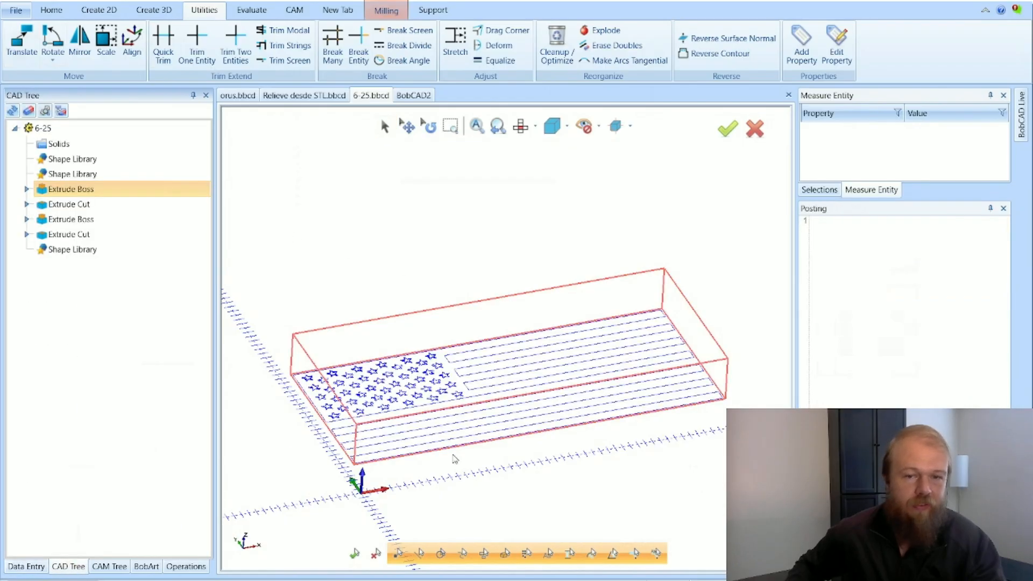
Preview the vertical sketch plane through the origin against the flag's extruded block, and exit the preview.
{"action": "middle_click_drag", "start_coordinate": [675, 404], "coordinate": [666, 391]}
{"action": "middle_click_drag", "start_coordinate": [461, 337], "coordinate": [498, 388]}
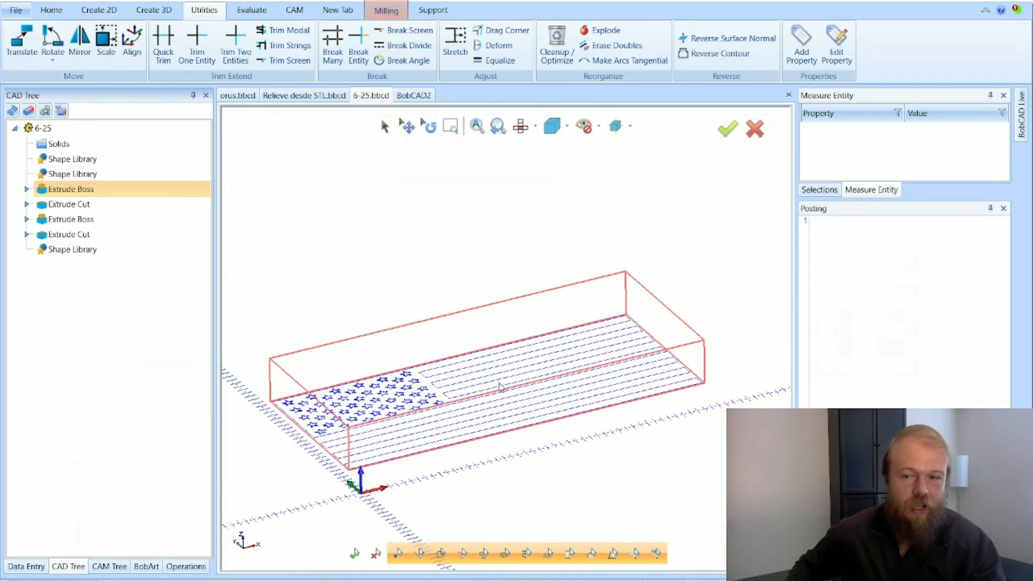
{"action": "key", "text": "Tab"}
{"action": "scroll", "coordinate": [527, 446], "scroll_direction": "down", "scroll_amount": 2}
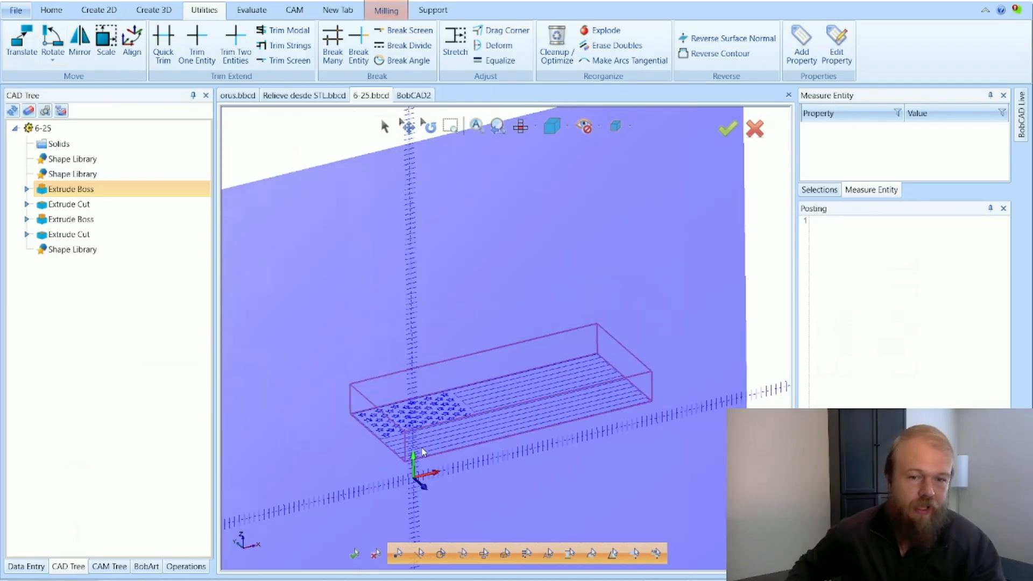
{"action": "middle_click_drag", "start_coordinate": [406, 441], "coordinate": [409, 442]}
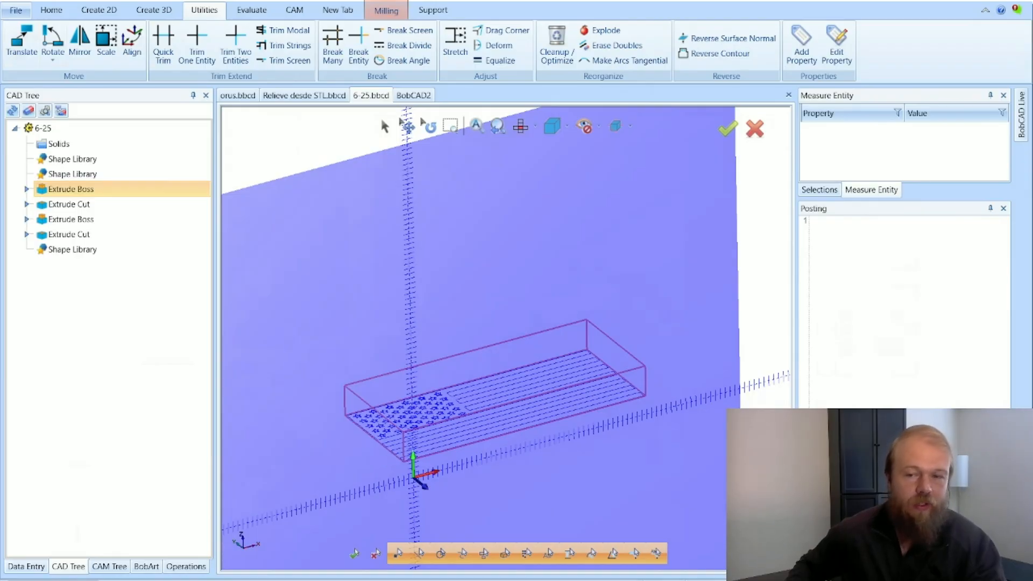
{"action": "key", "text": "Escape"}
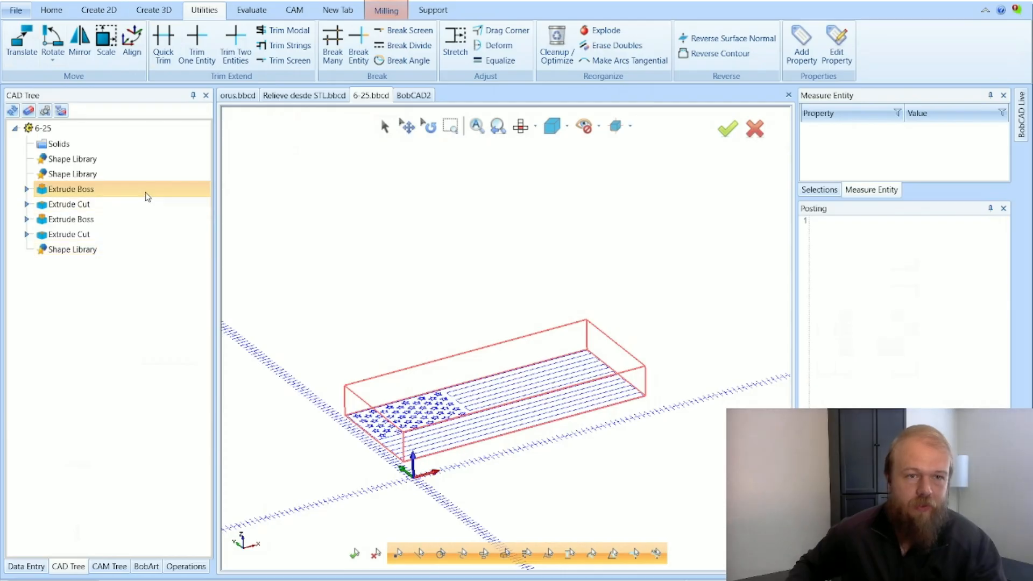
Examine the gap between the first Extrude Boss and the flag outline's corners, and highlight the first Extrude Cut's wavy volume.
{"action": "left_click", "coordinate": [147, 190]}
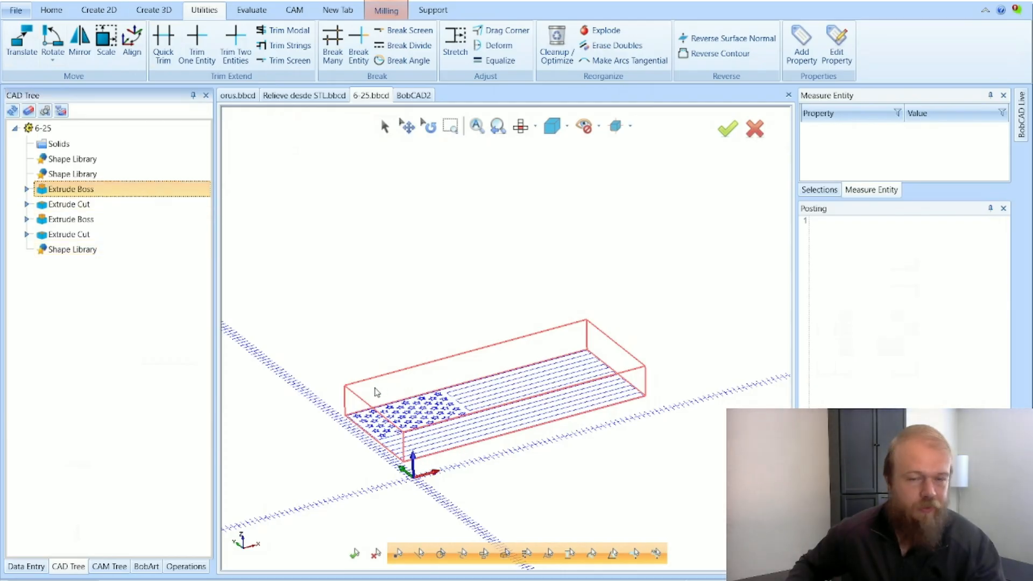
{"action": "scroll", "coordinate": [376, 391], "scroll_direction": "up", "scroll_amount": 3}
{"action": "scroll", "coordinate": [334, 438], "scroll_direction": "up", "scroll_amount": 3}
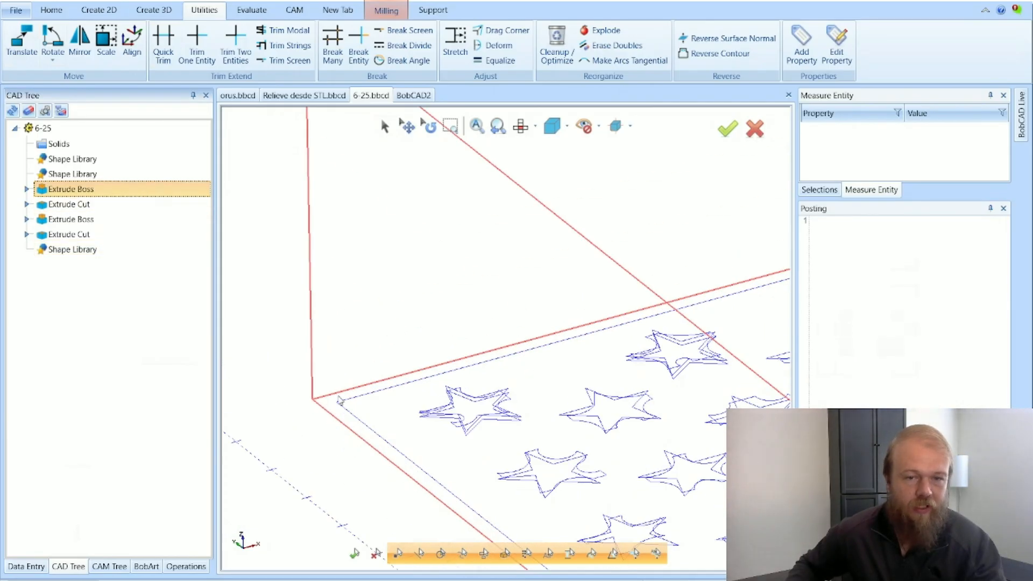
{"action": "scroll", "coordinate": [330, 434], "scroll_direction": "down", "scroll_amount": 2}
{"action": "scroll", "coordinate": [323, 407], "scroll_direction": "down", "scroll_amount": 5}
{"action": "scroll", "coordinate": [670, 409], "scroll_direction": "up", "scroll_amount": 5}
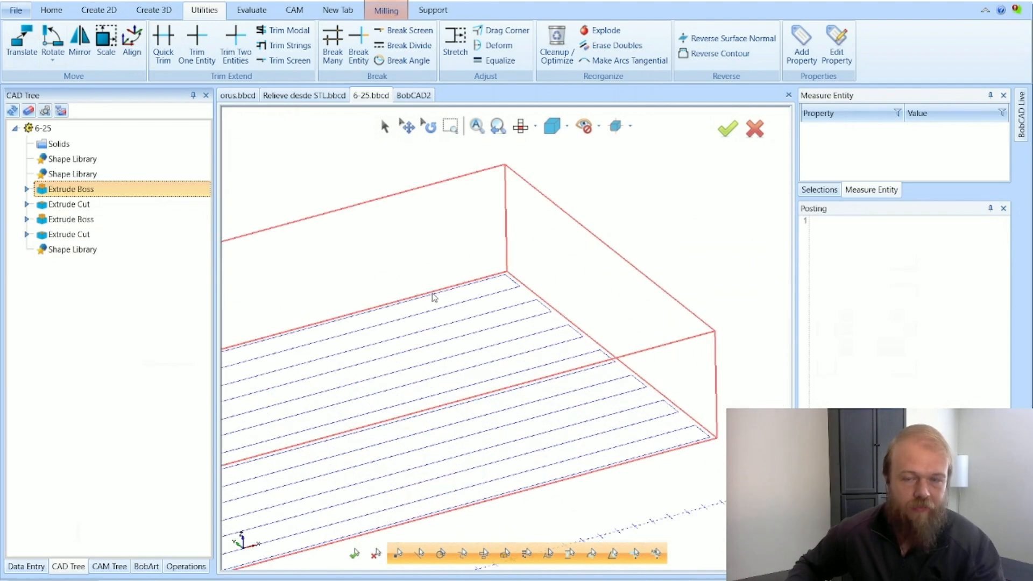
{"action": "scroll", "coordinate": [433, 298], "scroll_direction": "down", "scroll_amount": 4}
{"action": "scroll", "coordinate": [296, 383], "scroll_direction": "up", "scroll_amount": 3}
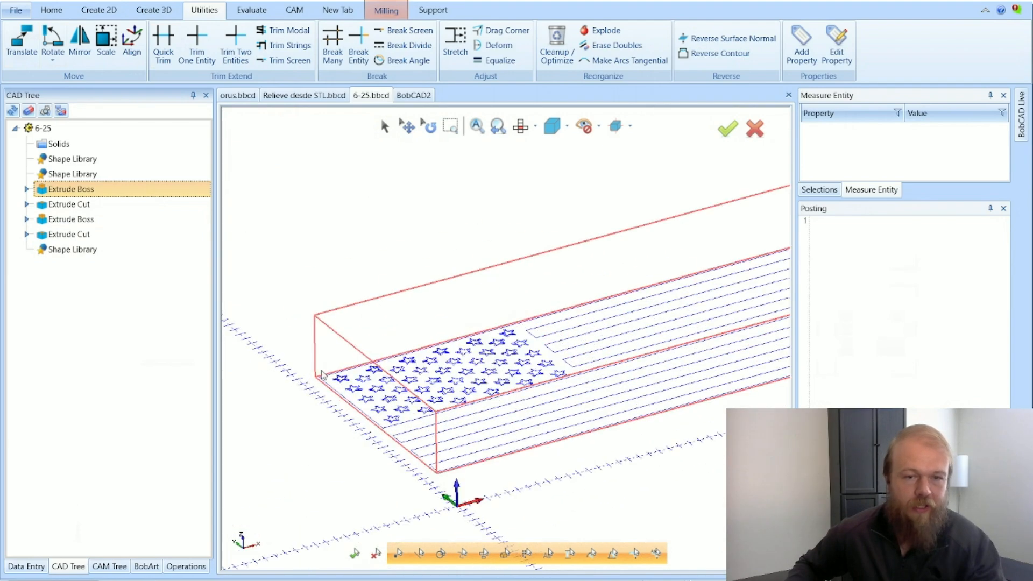
{"action": "scroll", "coordinate": [322, 375], "scroll_direction": "up", "scroll_amount": 2}
{"action": "scroll", "coordinate": [354, 271], "scroll_direction": "down", "scroll_amount": 4}
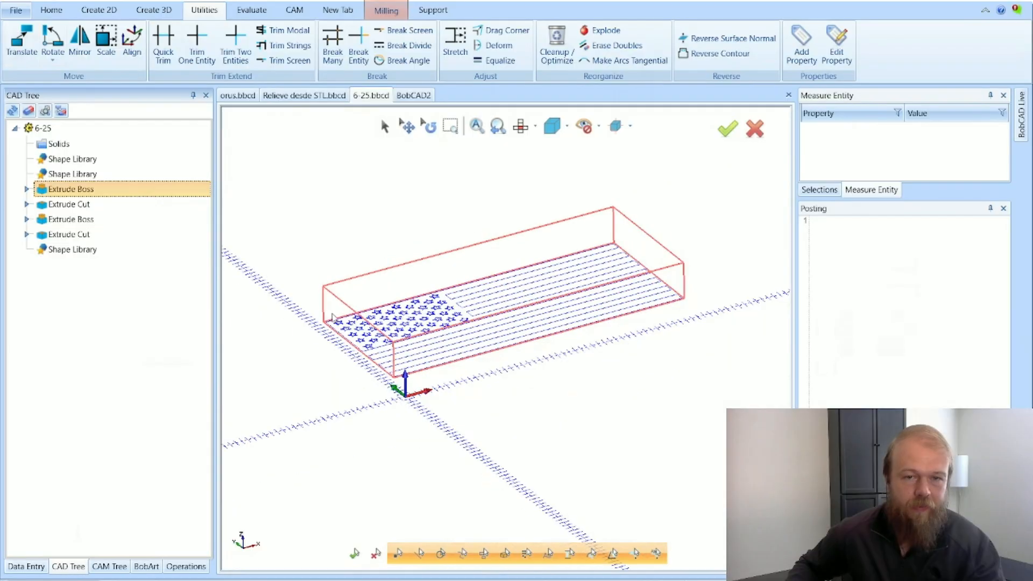
{"action": "left_click", "coordinate": [130, 208]}
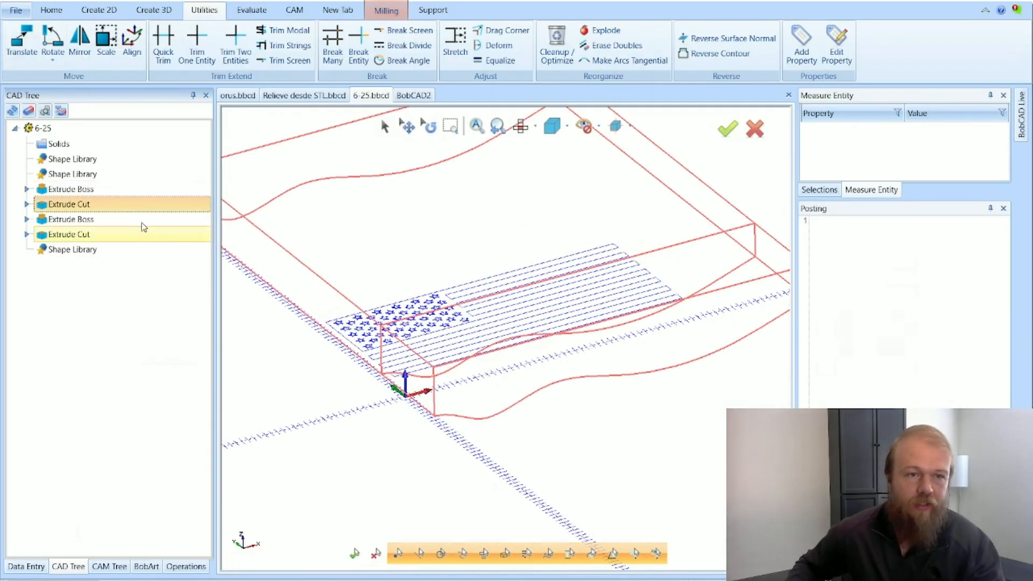
{"action": "left_click", "coordinate": [97, 129]}
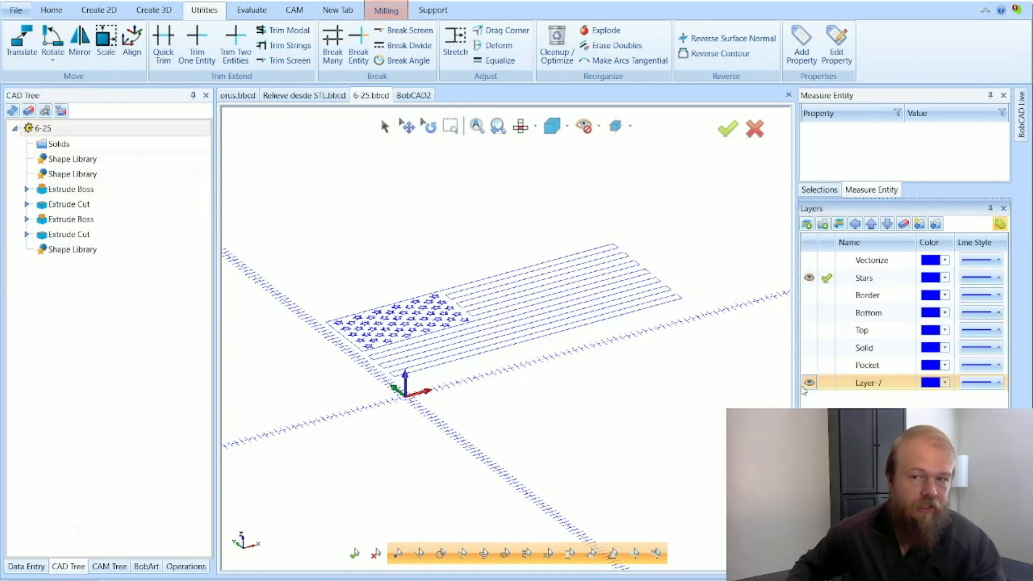
Hide Layer-7 and show the Bottom and Top layers to compare their wave profiles.
{"action": "left_click", "coordinate": [809, 382]}
{"action": "left_click", "coordinate": [809, 312]}
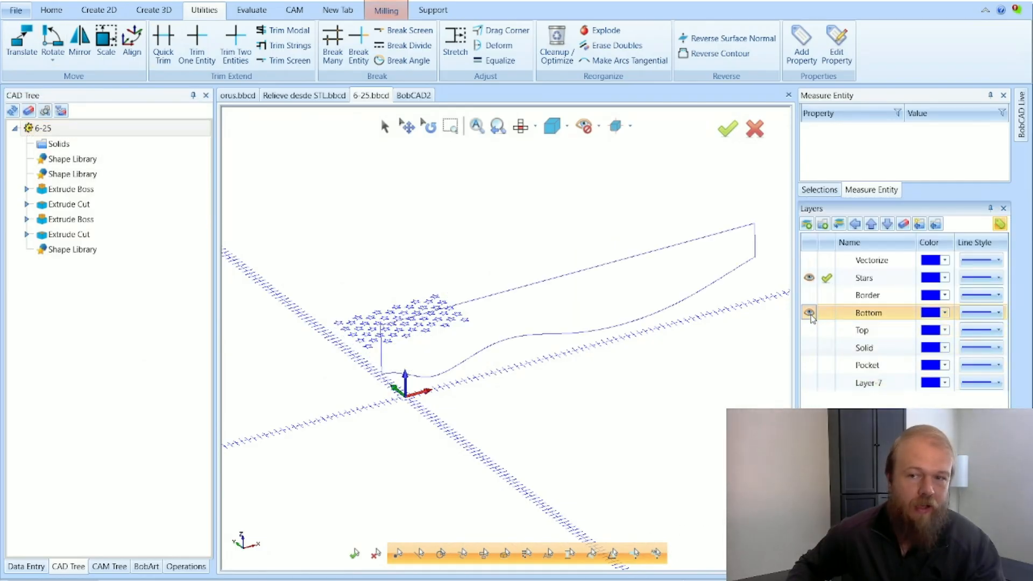
{"action": "left_click", "coordinate": [809, 330]}
{"action": "scroll", "coordinate": [389, 382], "scroll_direction": "up", "scroll_amount": 2}
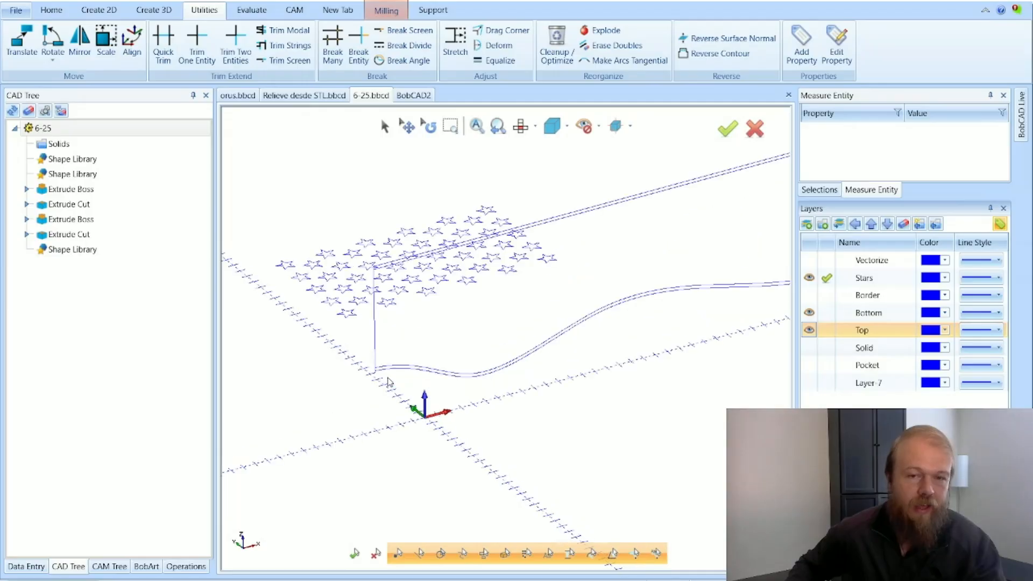
{"action": "scroll", "coordinate": [388, 382], "scroll_direction": "up", "scroll_amount": 2}
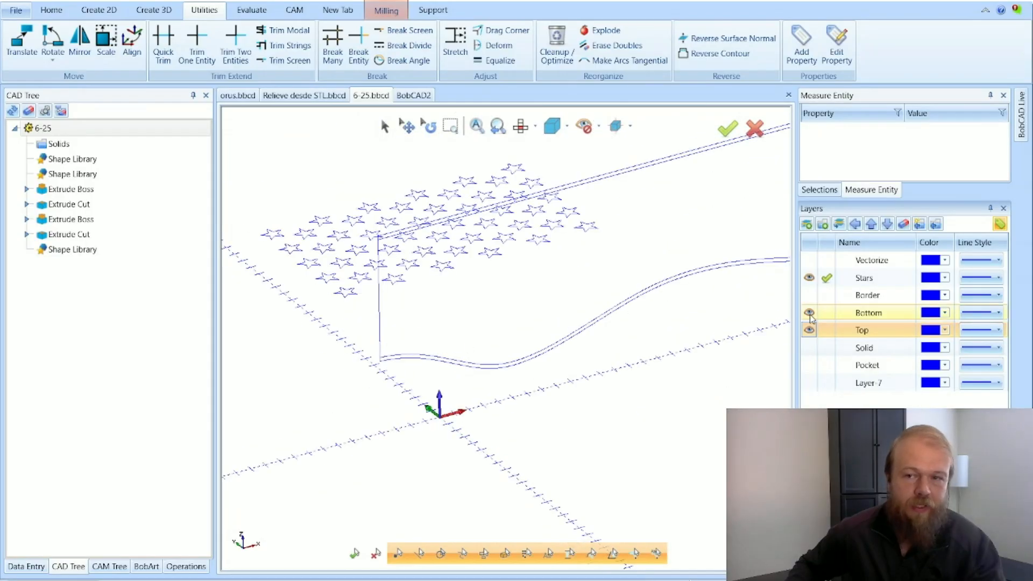
Show the Solid layer, hide the Top layer, and examine the solid's wavy front edge and raised stripes.
{"action": "left_click", "coordinate": [809, 348]}
{"action": "scroll", "coordinate": [428, 306], "scroll_direction": "up", "scroll_amount": 3}
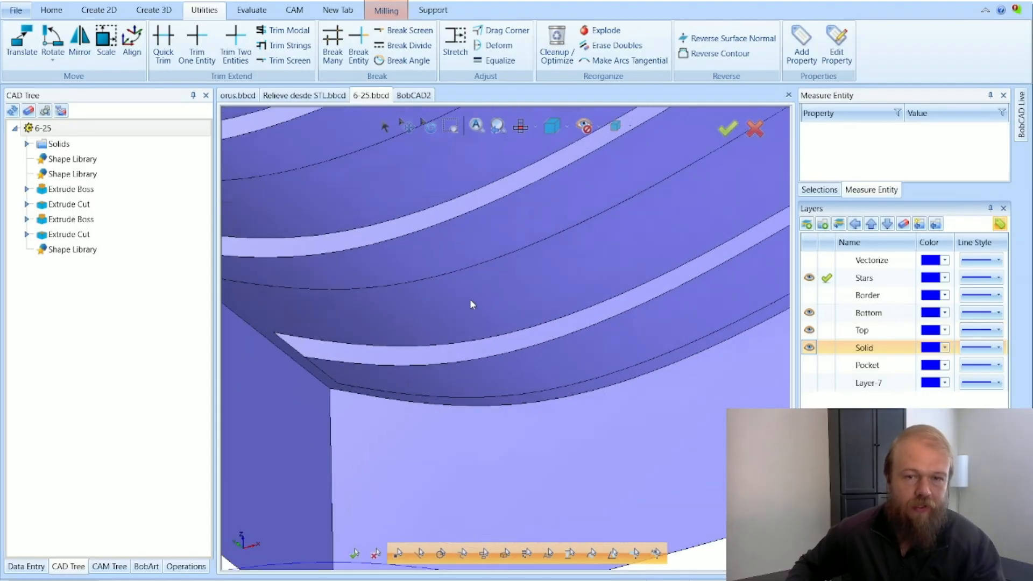
{"action": "scroll", "coordinate": [521, 287], "scroll_direction": "down", "scroll_amount": 5}
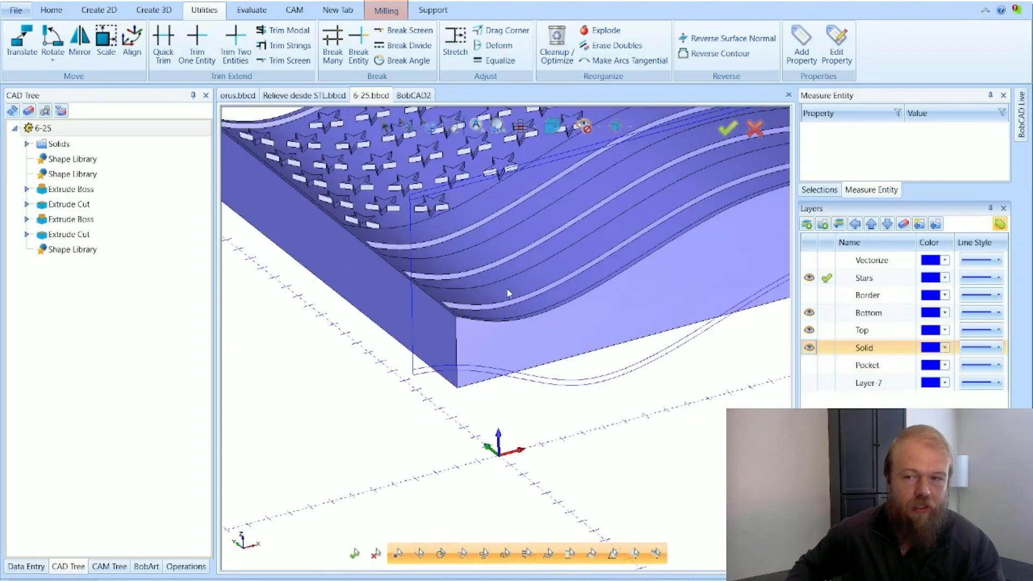
{"action": "left_click", "coordinate": [809, 329]}
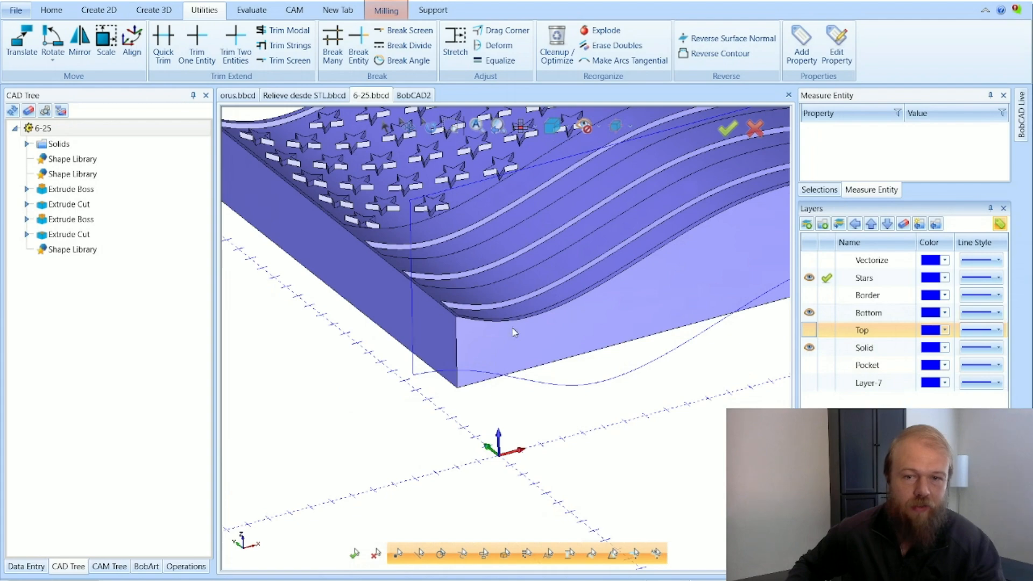
{"action": "scroll", "coordinate": [512, 330], "scroll_direction": "up", "scroll_amount": 5}
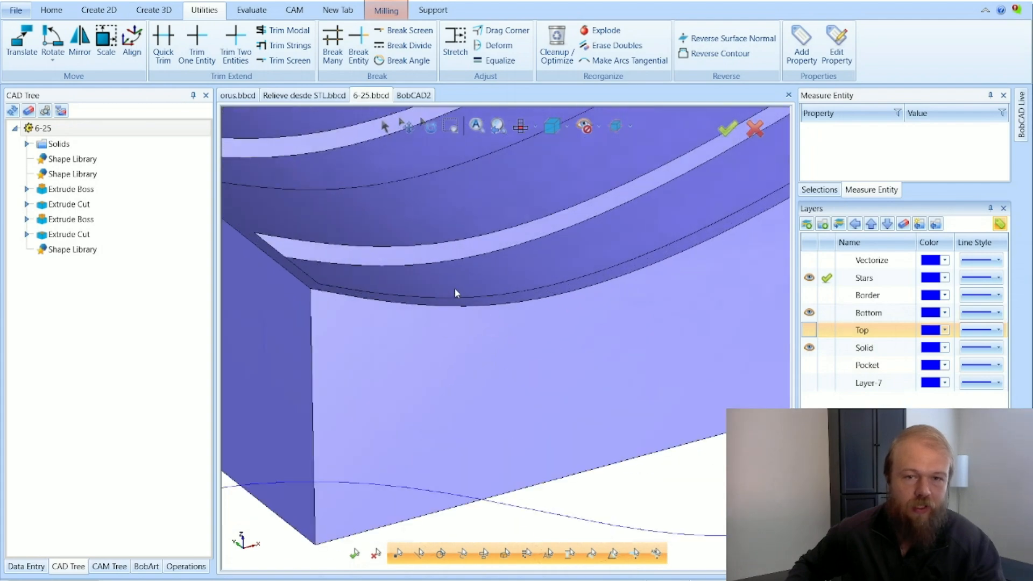
{"action": "scroll", "coordinate": [443, 285], "scroll_direction": "down", "scroll_amount": 5}
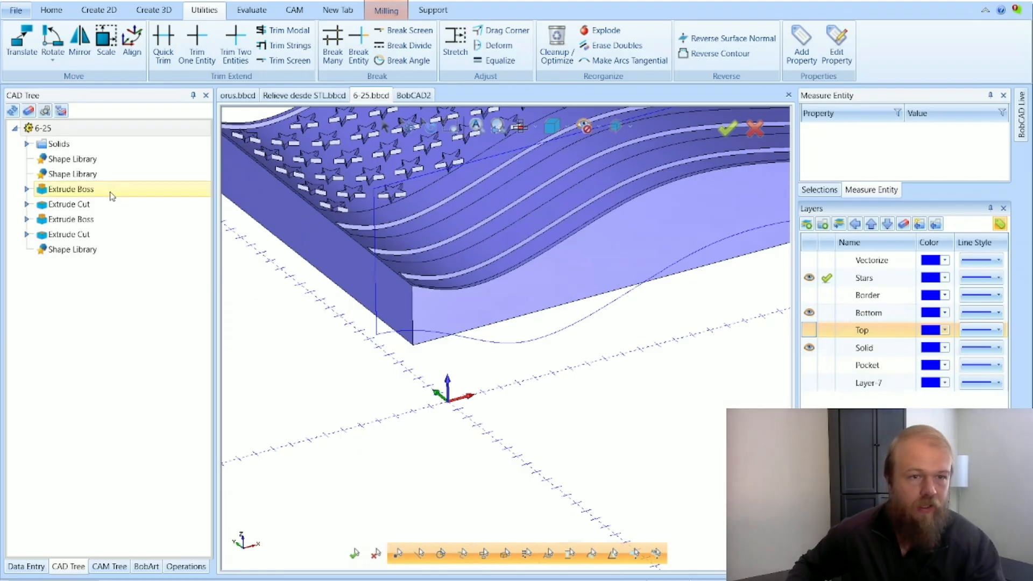
Highlight the first Extrude Boss and Extrude Cut, and compare the cut with the Top profile by showing and rehiding that layer.
{"action": "left_click", "coordinate": [135, 190]}
{"action": "left_click", "coordinate": [110, 204]}
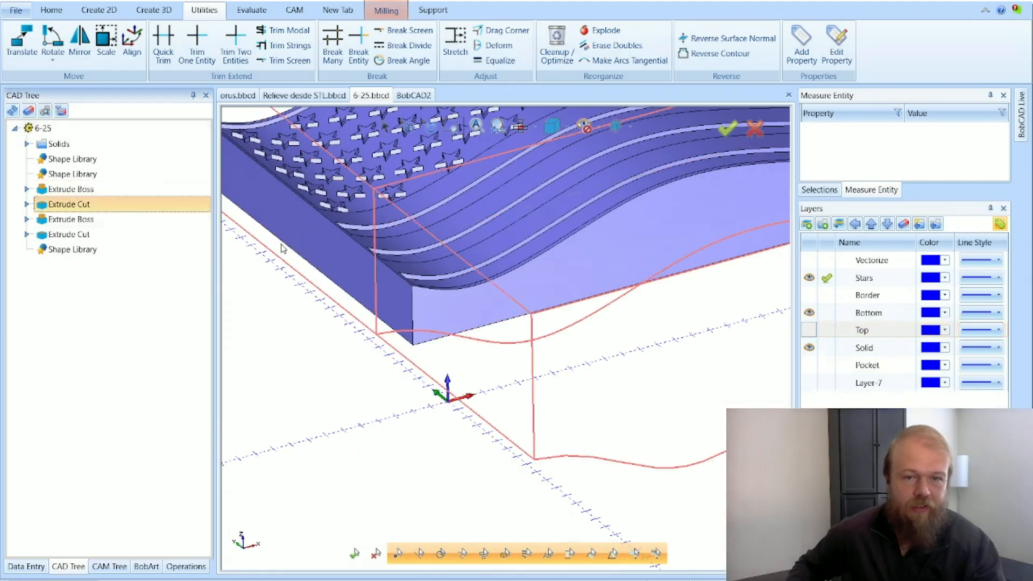
{"action": "left_click", "coordinate": [819, 331]}
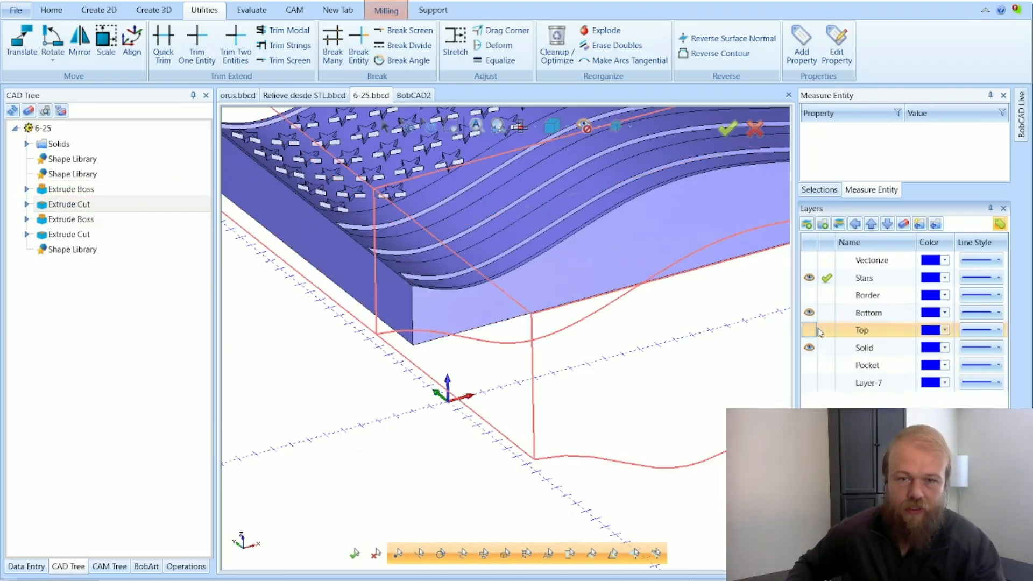
{"action": "left_click", "coordinate": [811, 330]}
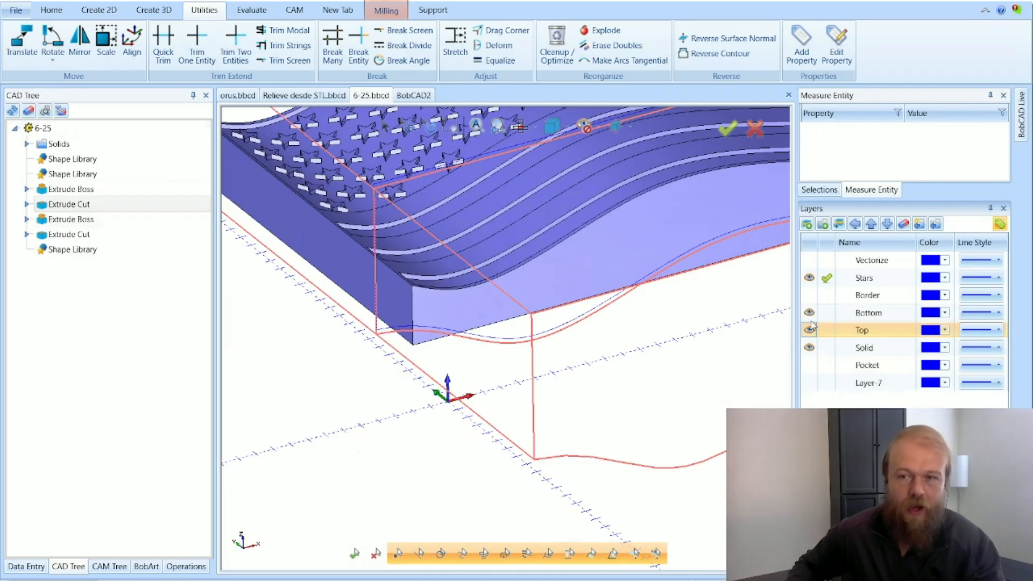
{"action": "left_click", "coordinate": [810, 330]}
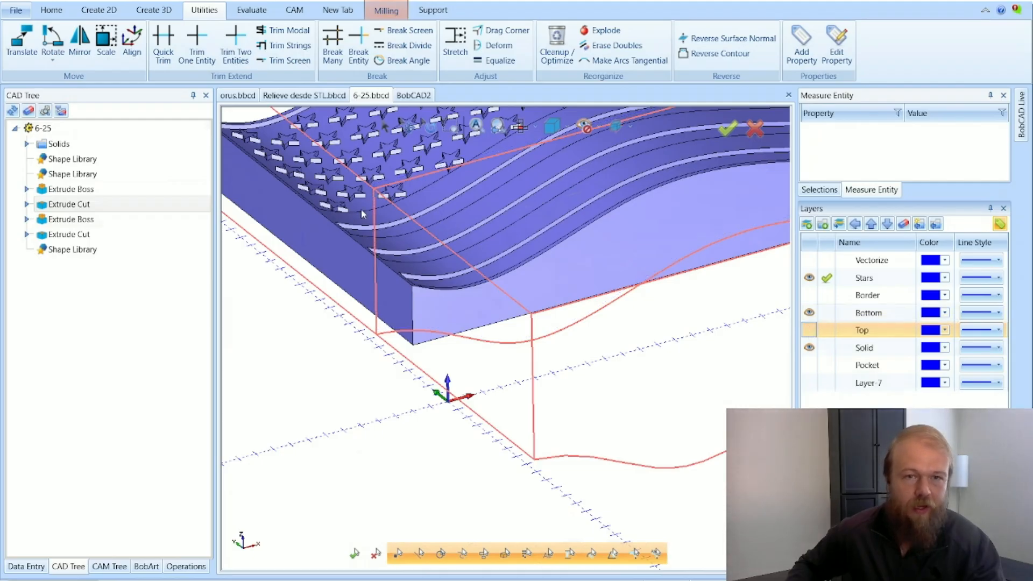
Highlight the second Extrude Boss and examine its extruded stars and stripes against the wavy solid.
{"action": "left_click", "coordinate": [103, 226]}
{"action": "scroll", "coordinate": [399, 350], "scroll_direction": "down", "scroll_amount": 4}
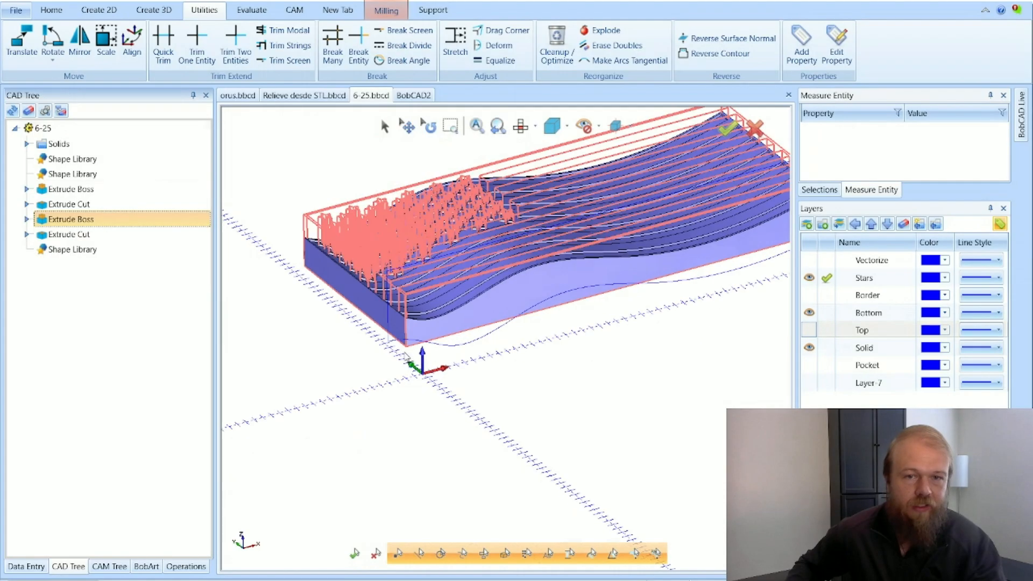
{"action": "scroll", "coordinate": [360, 267], "scroll_direction": "up", "scroll_amount": 2}
{"action": "scroll", "coordinate": [441, 310], "scroll_direction": "up", "scroll_amount": 4}
{"action": "scroll", "coordinate": [445, 322], "scroll_direction": "down", "scroll_amount": 2}
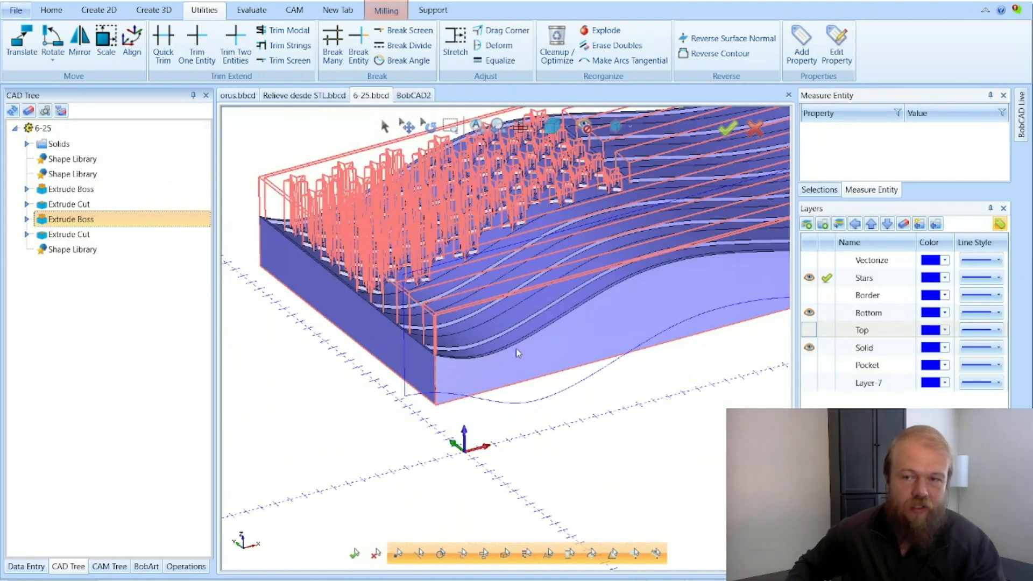
{"action": "left_click", "coordinate": [809, 314]}
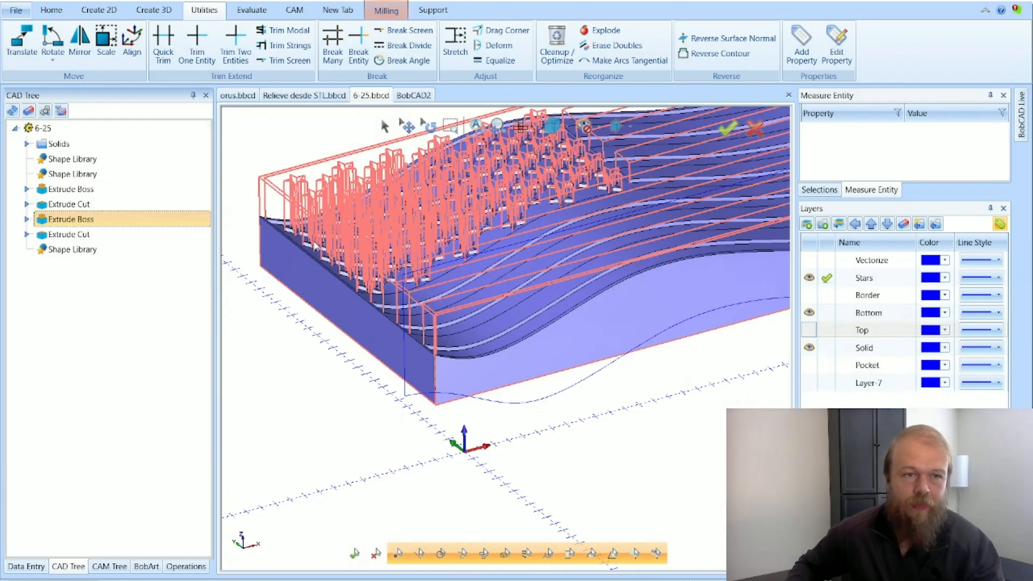
Clear the feature highlight and hide the Solid and Bottom layers, leaving only the Stars layer visible.
{"action": "left_click", "coordinate": [111, 146]}
{"action": "scroll", "coordinate": [344, 336], "scroll_direction": "down", "scroll_amount": 3}
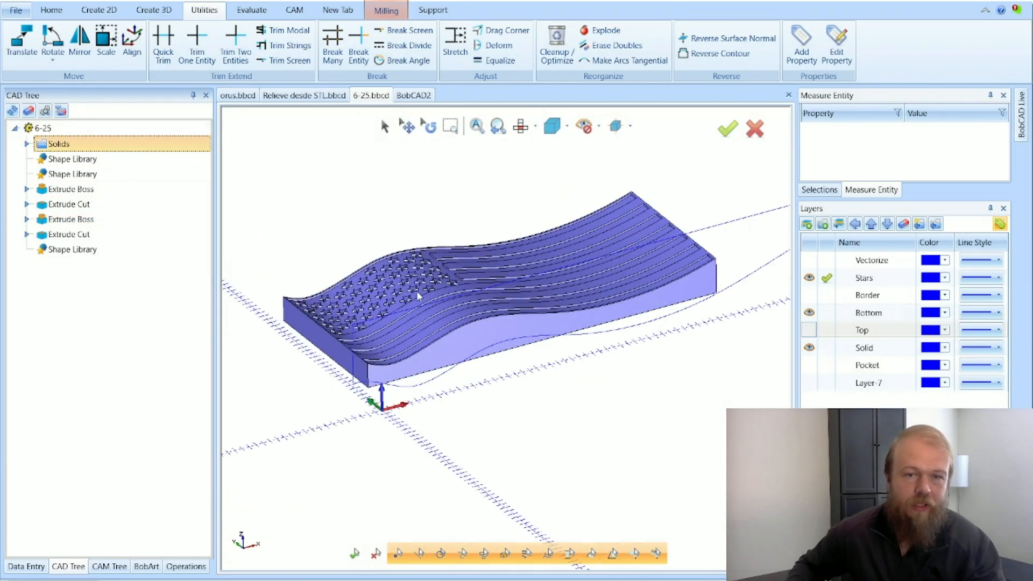
{"action": "left_click", "coordinate": [809, 347]}
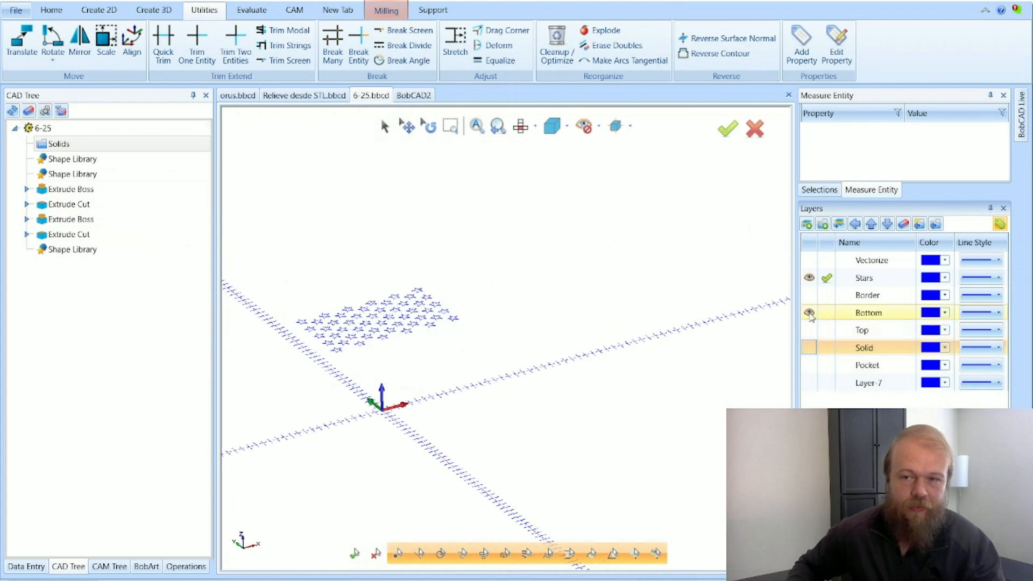
{"action": "left_click", "coordinate": [809, 313]}
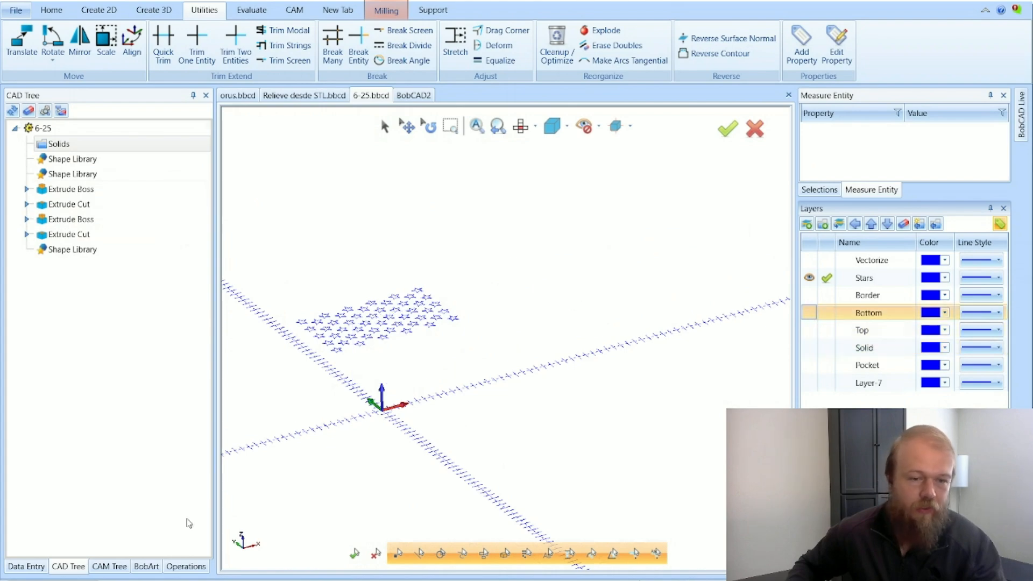
Show Layer-7 and compare its rough vectorized stars with the clean library stars, up close and from above.
{"action": "left_click", "coordinate": [145, 566]}
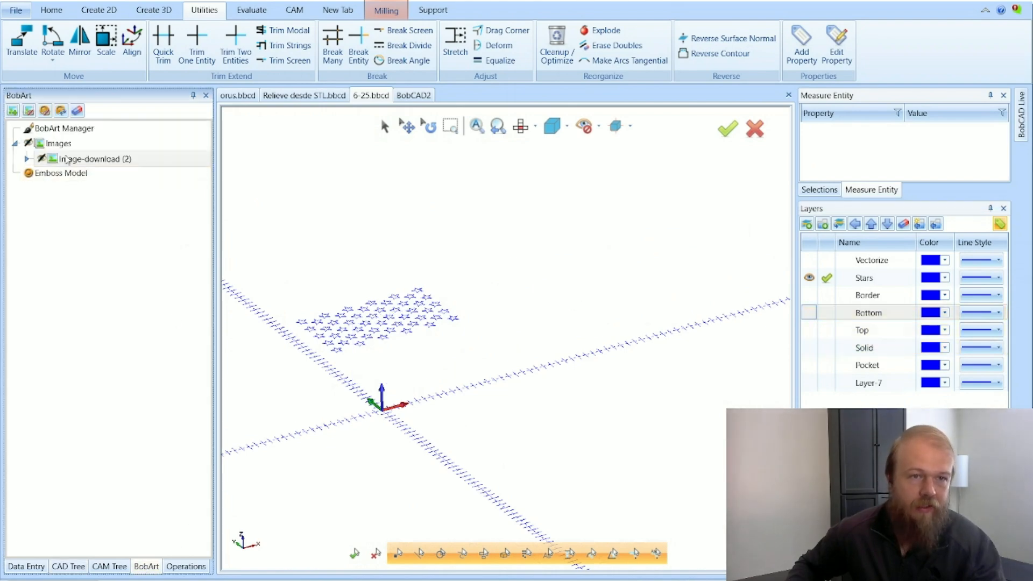
{"action": "right_click", "coordinate": [67, 158]}
{"action": "left_click", "coordinate": [102, 183]}
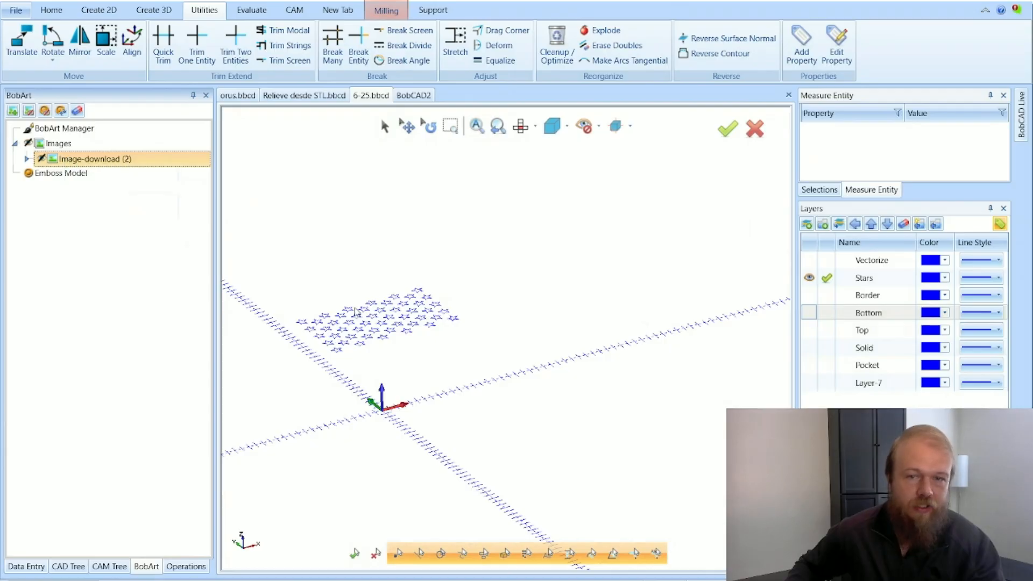
{"action": "left_click", "coordinate": [809, 383]}
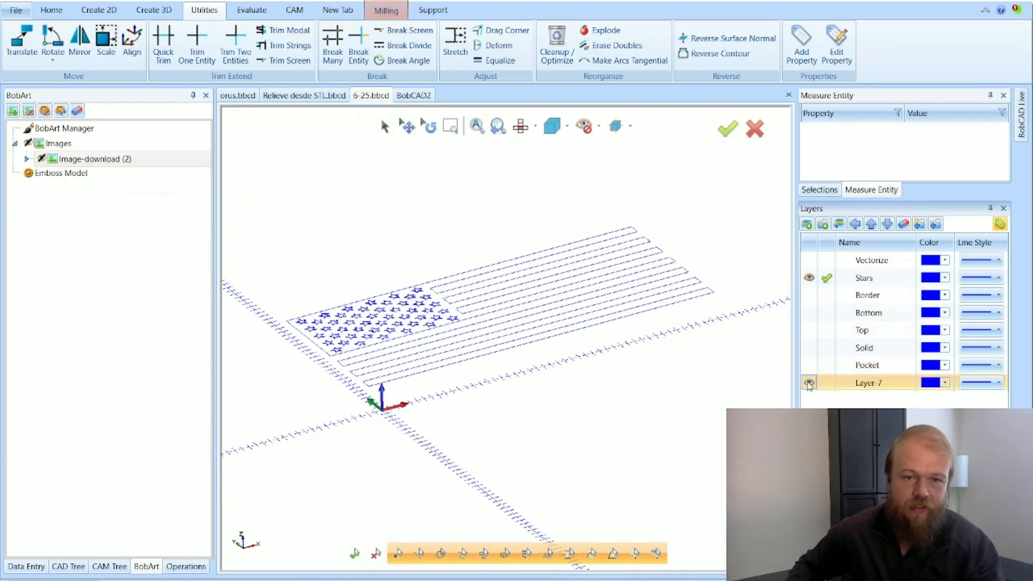
{"action": "scroll", "coordinate": [373, 335], "scroll_direction": "up", "scroll_amount": 5}
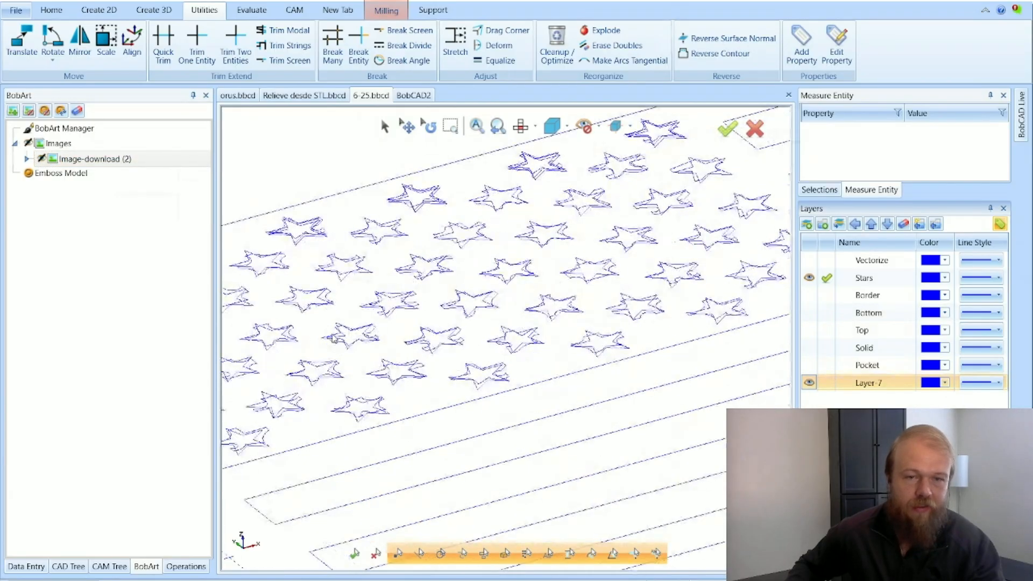
{"action": "scroll", "coordinate": [338, 339], "scroll_direction": "down", "scroll_amount": 4}
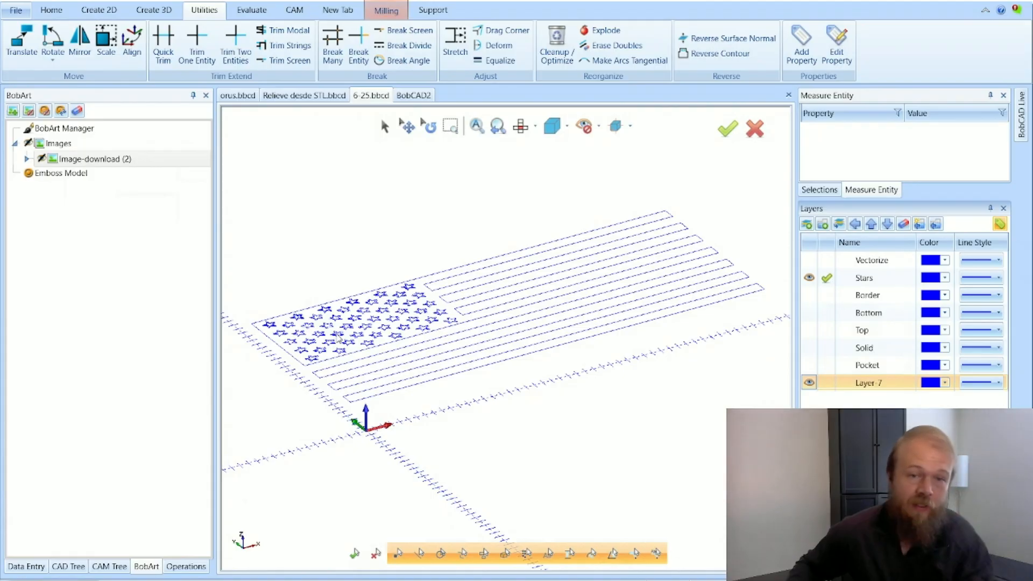
{"action": "left_click", "coordinate": [522, 129]}
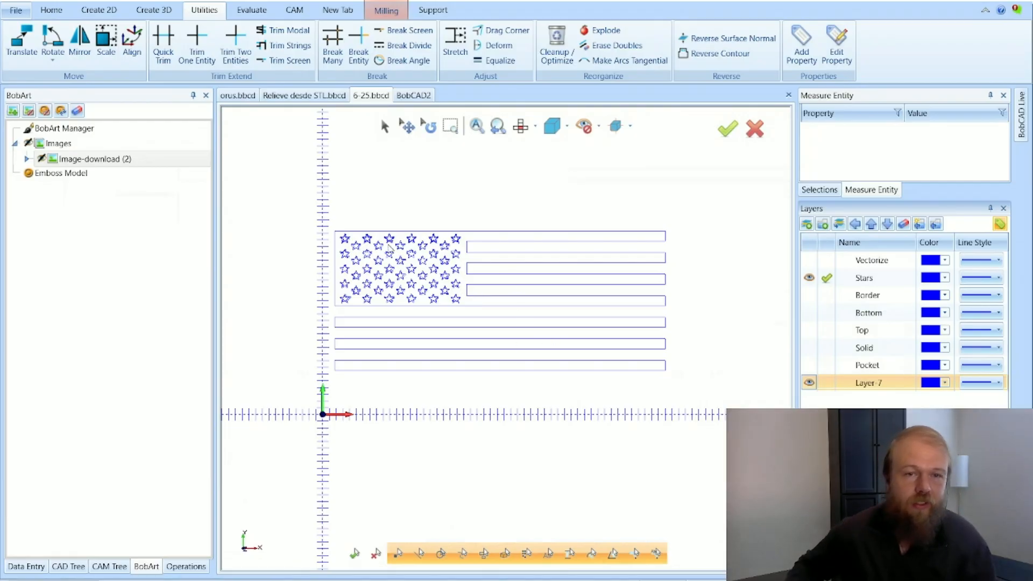
Show the Border layer, make it active, and hide the Stars and Layer-7 layers.
{"action": "left_click", "coordinate": [111, 17]}
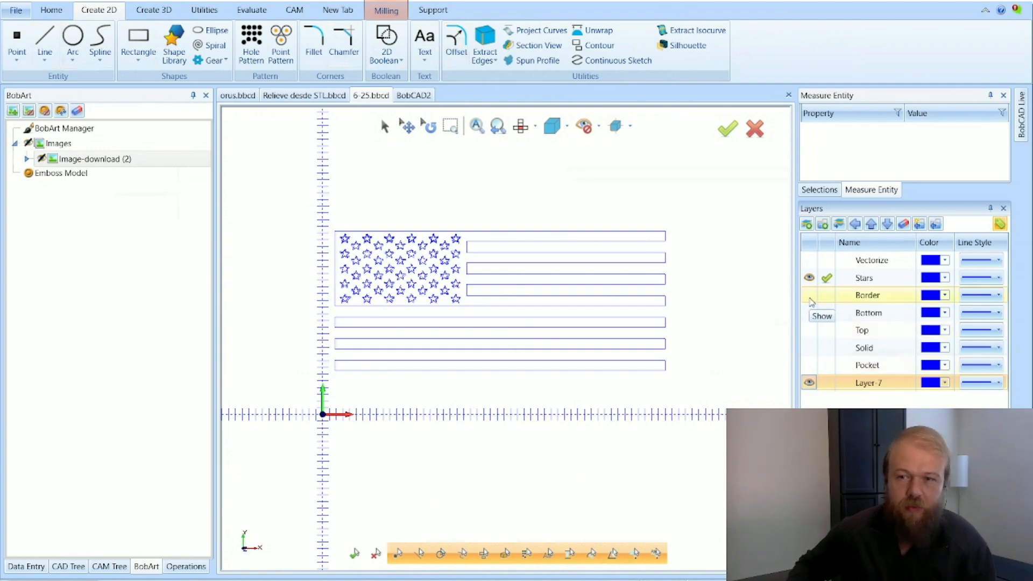
{"action": "left_click", "coordinate": [810, 296]}
{"action": "left_click", "coordinate": [827, 295]}
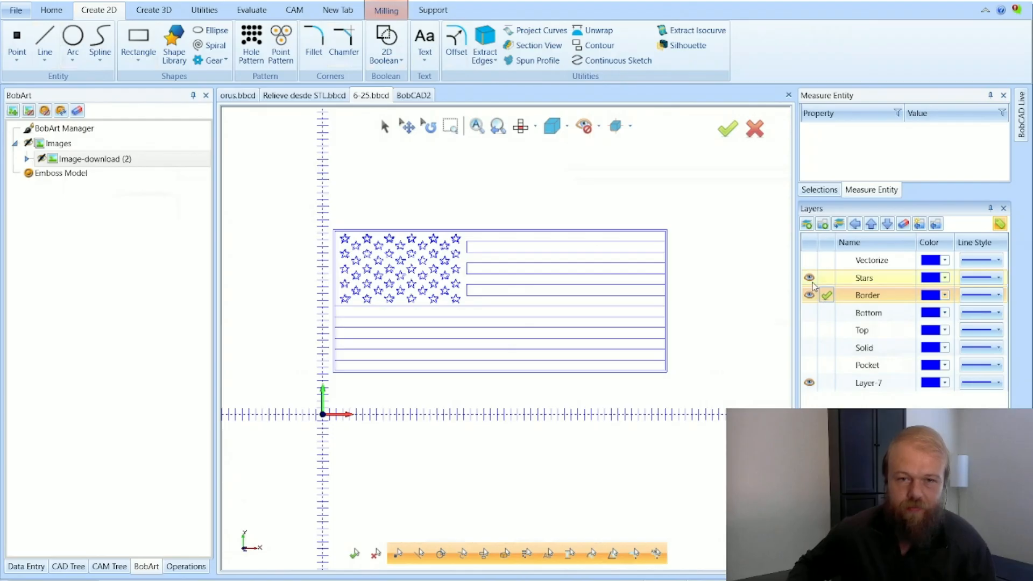
{"action": "left_click", "coordinate": [809, 277]}
{"action": "scroll", "coordinate": [408, 279], "scroll_direction": "up", "scroll_amount": 2}
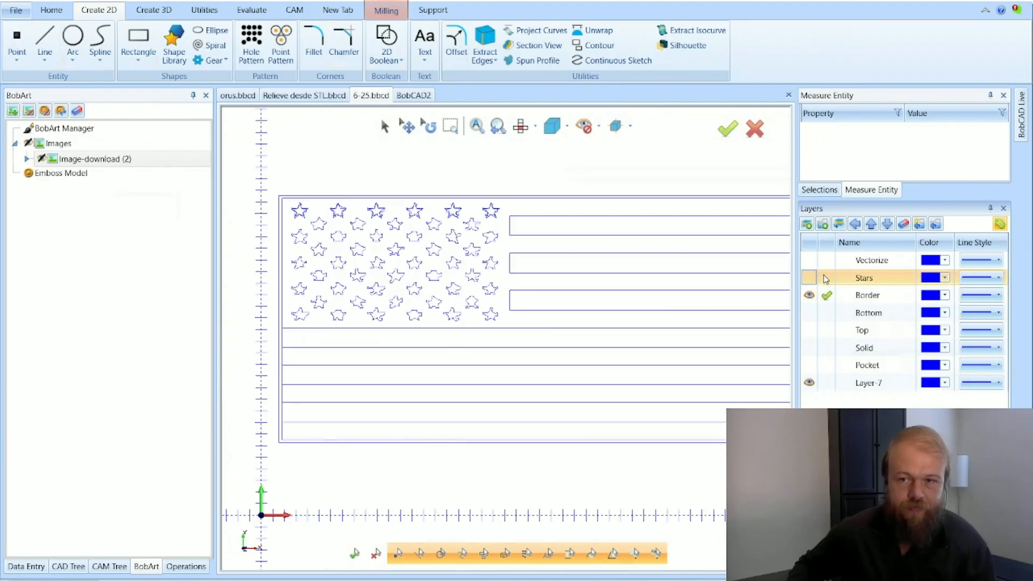
{"action": "left_click", "coordinate": [809, 383]}
Examine the two nested border rectangles from above and at an angle, showing and rehiding Layer-7 for comparison.
{"action": "scroll", "coordinate": [277, 208], "scroll_direction": "up", "scroll_amount": 3}
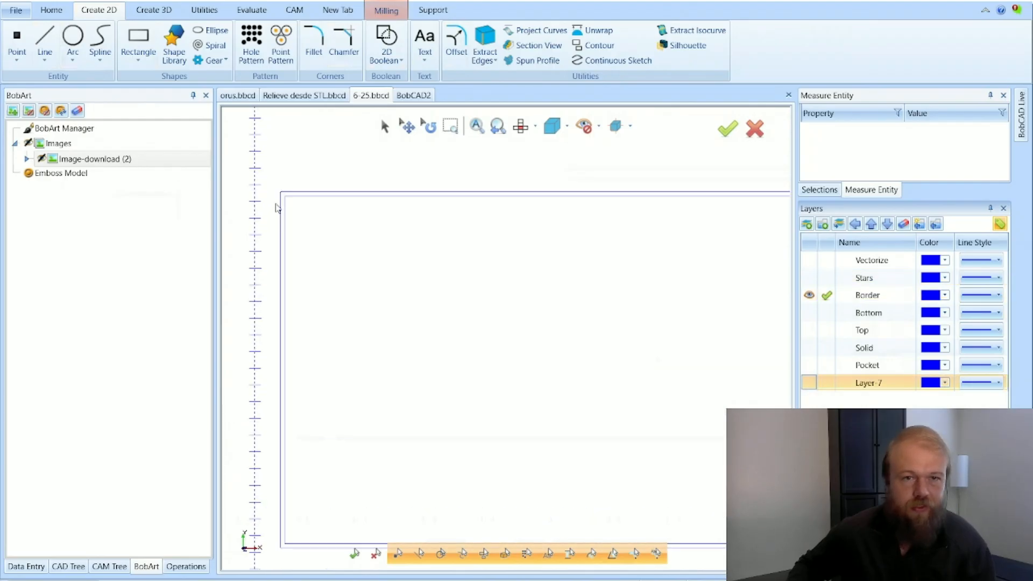
{"action": "scroll", "coordinate": [279, 208], "scroll_direction": "down", "scroll_amount": 3}
{"action": "scroll", "coordinate": [283, 208], "scroll_direction": "up", "scroll_amount": 2}
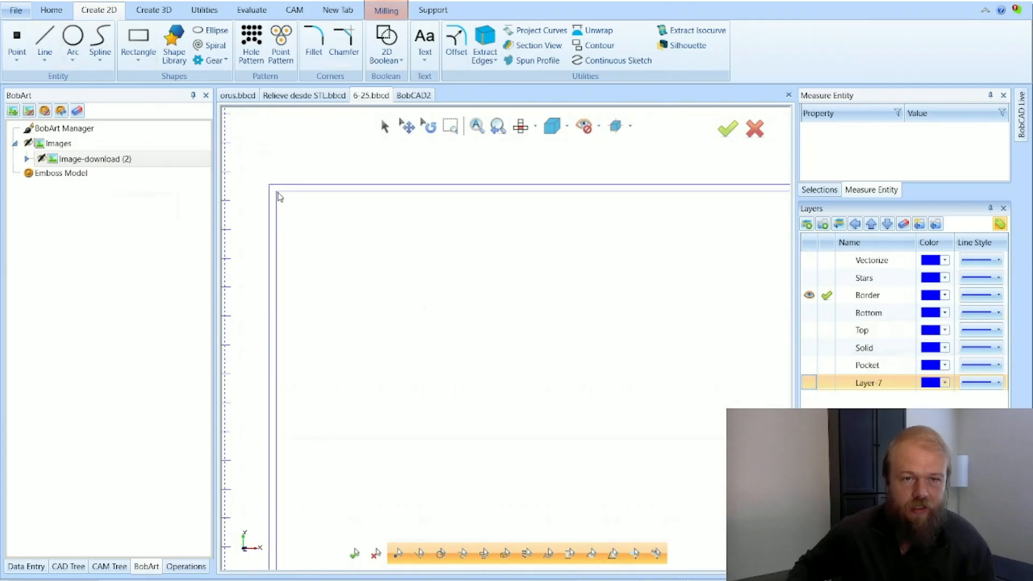
{"action": "scroll", "coordinate": [278, 224], "scroll_direction": "down", "scroll_amount": 2}
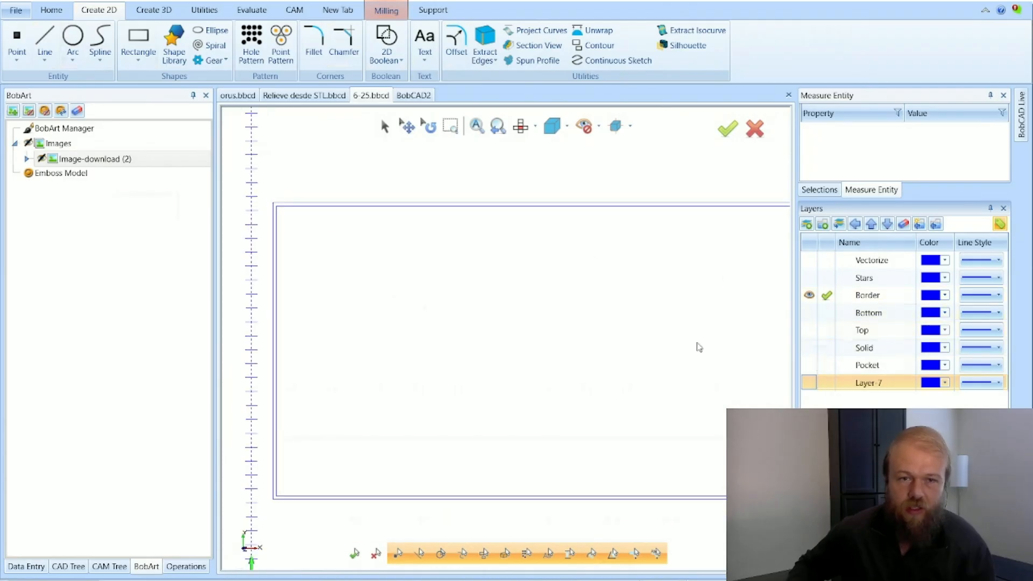
{"action": "left_click", "coordinate": [810, 383]}
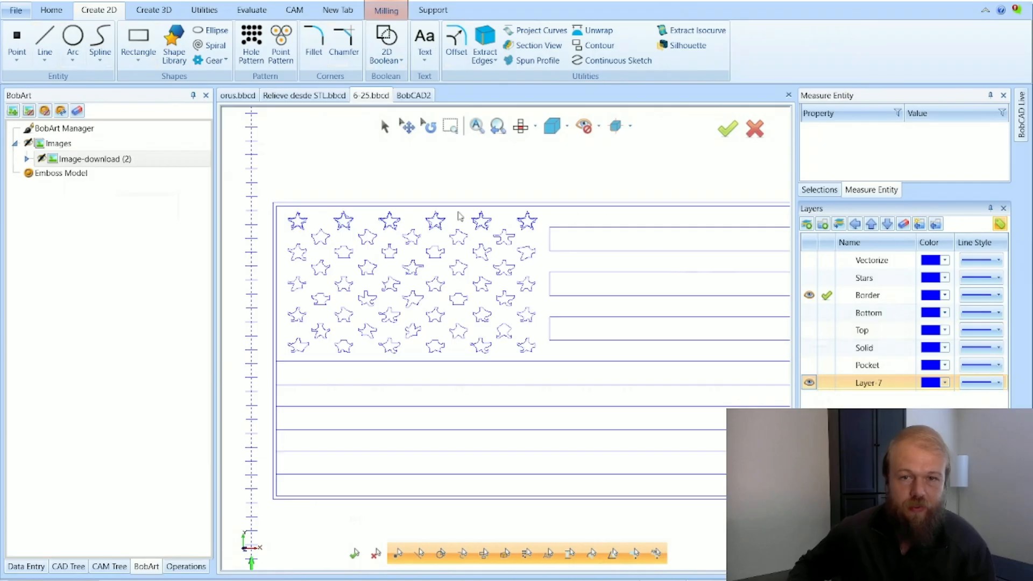
{"action": "left_click", "coordinate": [809, 382]}
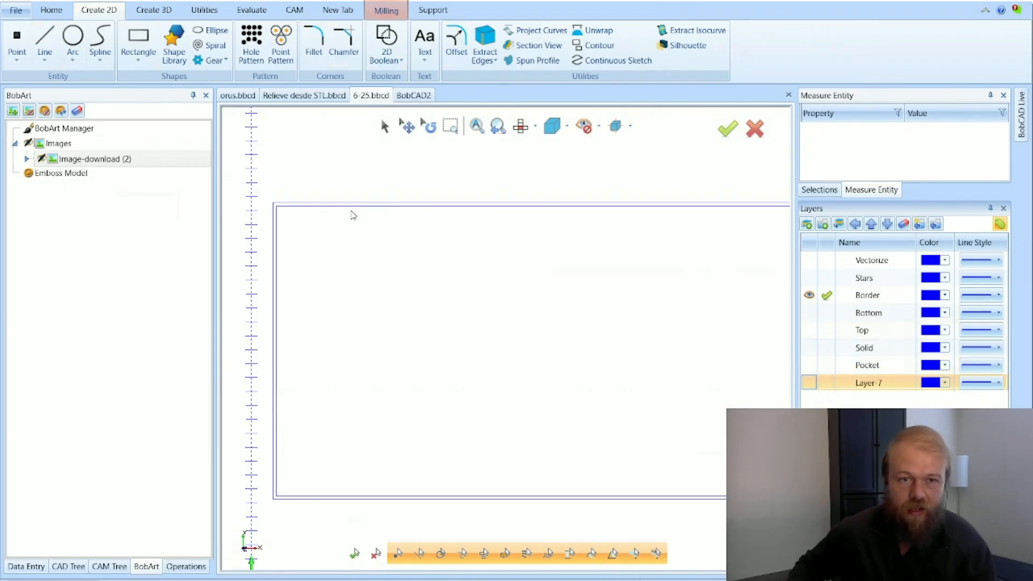
{"action": "scroll", "coordinate": [284, 210], "scroll_direction": "up", "scroll_amount": 5}
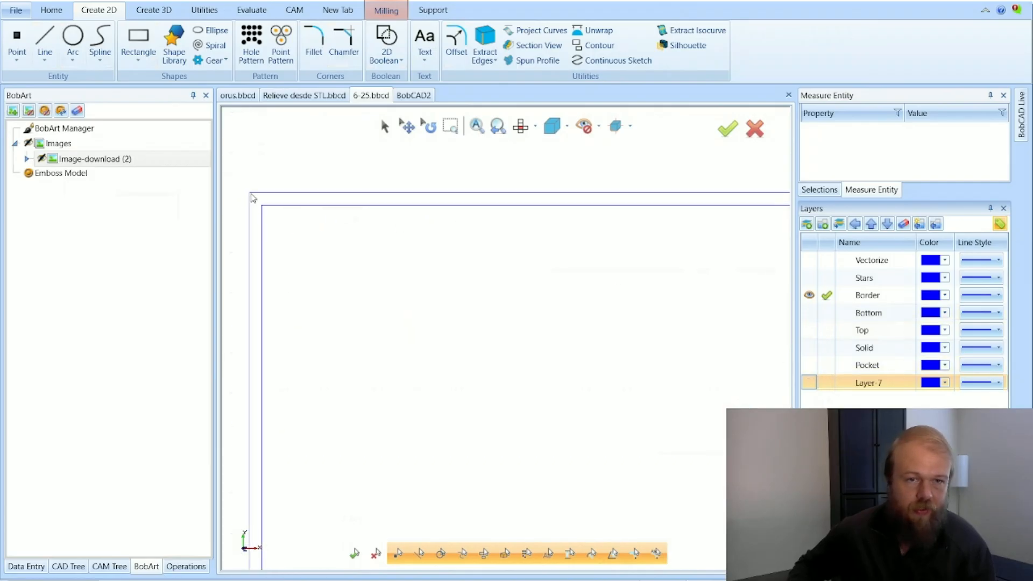
{"action": "scroll", "coordinate": [253, 198], "scroll_direction": "down", "scroll_amount": 4}
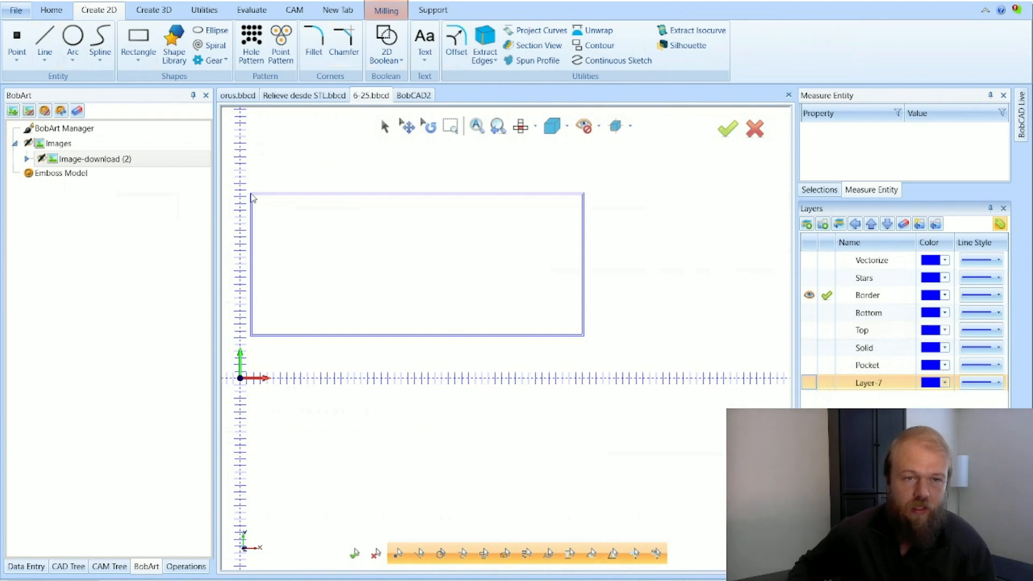
{"action": "middle_click_drag", "start_coordinate": [493, 351], "coordinate": [634, 326]}
{"action": "scroll", "coordinate": [634, 326], "scroll_direction": "down", "scroll_amount": 3}
{"action": "scroll", "coordinate": [365, 260], "scroll_direction": "up", "scroll_amount": 4}
{"action": "middle_click_drag", "start_coordinate": [463, 264], "coordinate": [461, 254]}
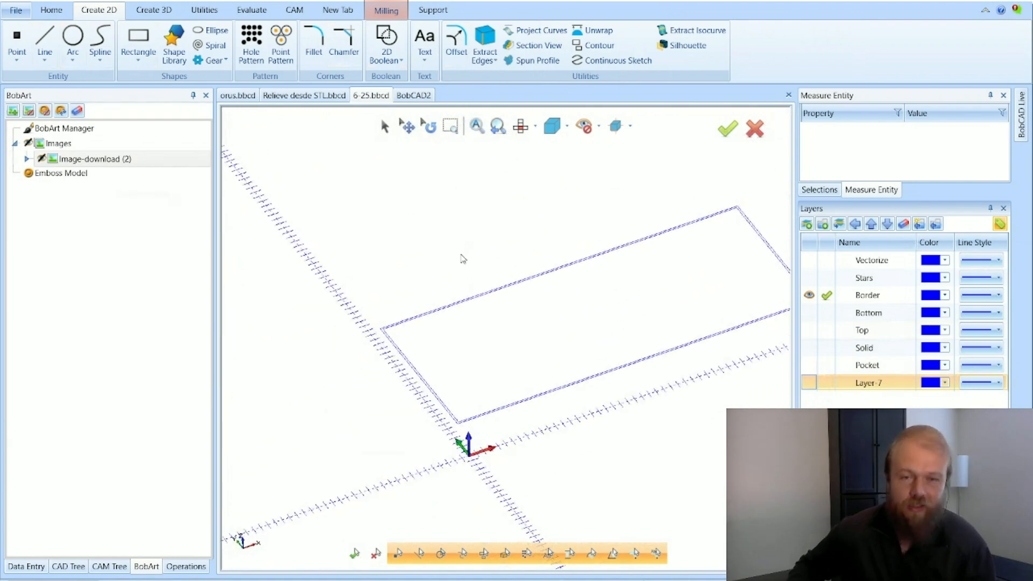
{"action": "scroll", "coordinate": [325, 291], "scroll_direction": "down", "scroll_amount": 2}
{"action": "scroll", "coordinate": [474, 307], "scroll_direction": "up", "scroll_amount": 4}
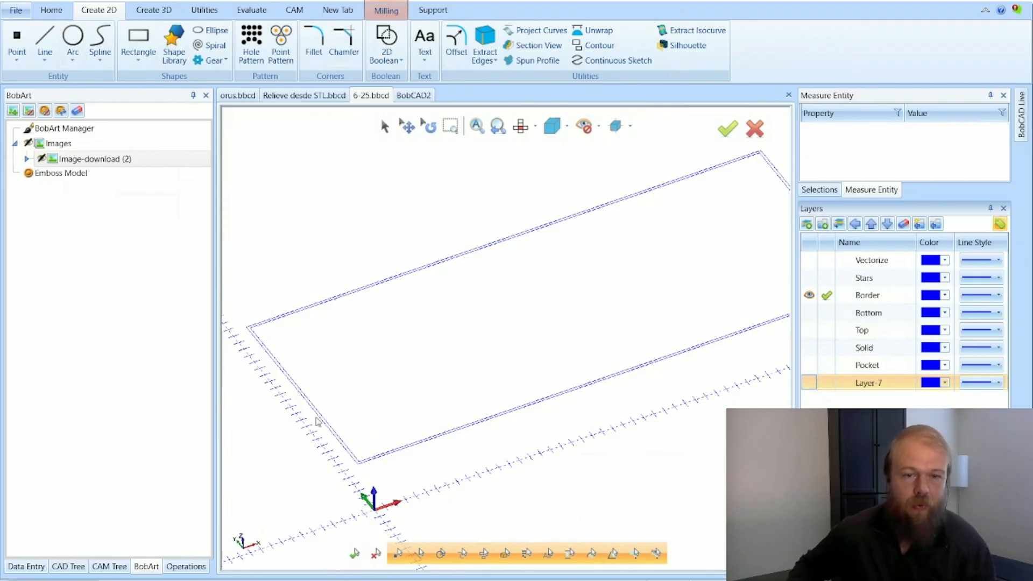
Highlight the first Extrude Boss and compare the extruded box with the border rectangles.
{"action": "left_click", "coordinate": [68, 566]}
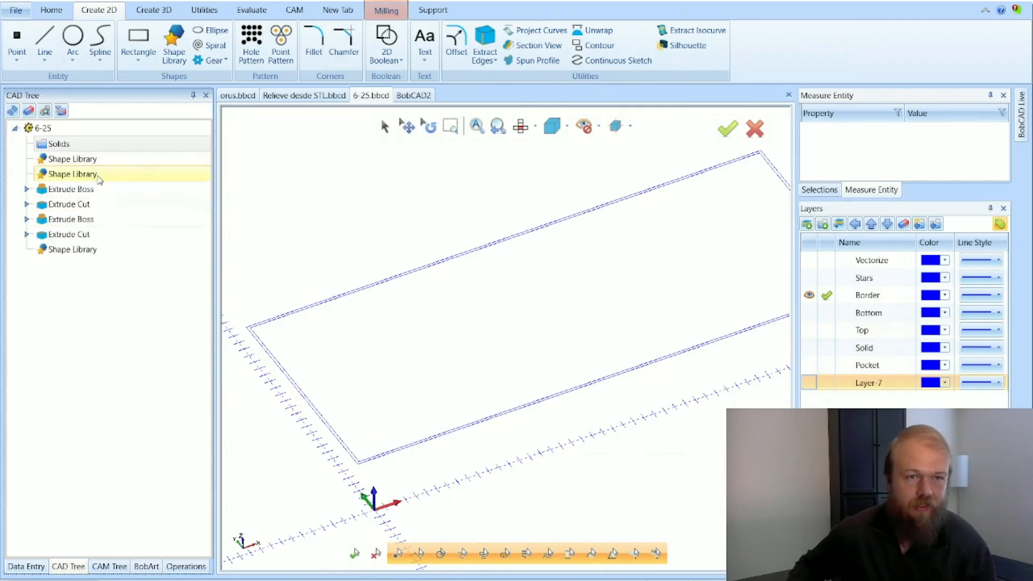
{"action": "left_click", "coordinate": [101, 189]}
{"action": "scroll", "coordinate": [258, 347], "scroll_direction": "up", "scroll_amount": 3}
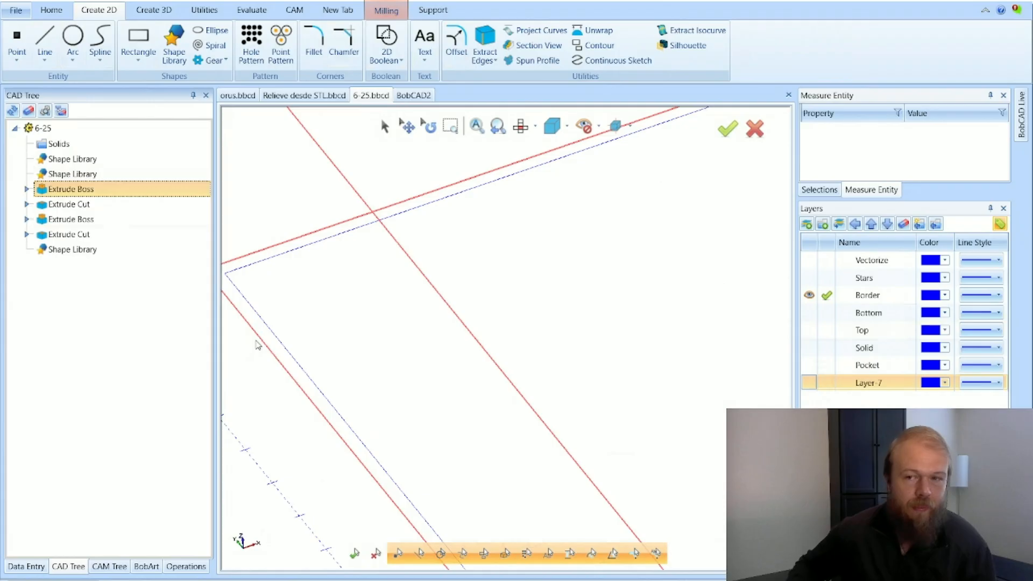
{"action": "scroll", "coordinate": [259, 347], "scroll_direction": "down", "scroll_amount": 5}
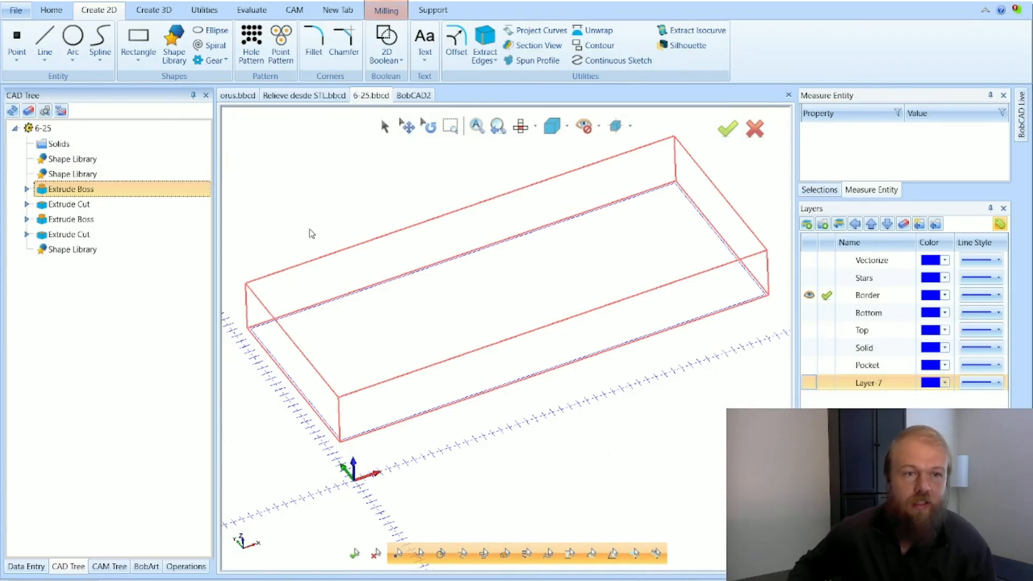
Highlight the first Extrude Cut, make Bottom the visible active layer, and hide the Border layer.
{"action": "left_click", "coordinate": [167, 204]}
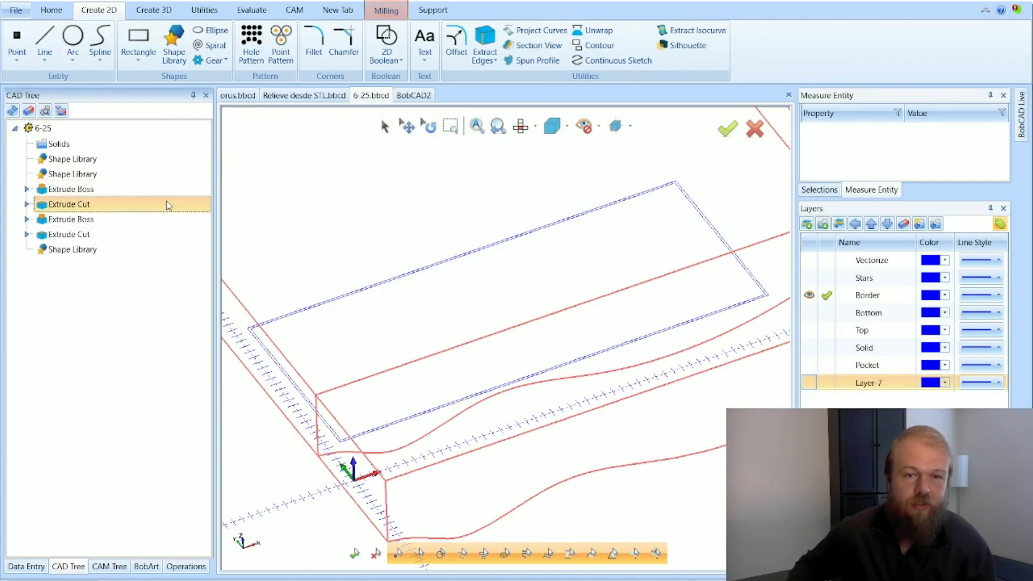
{"action": "left_click", "coordinate": [826, 312]}
{"action": "left_click", "coordinate": [809, 296]}
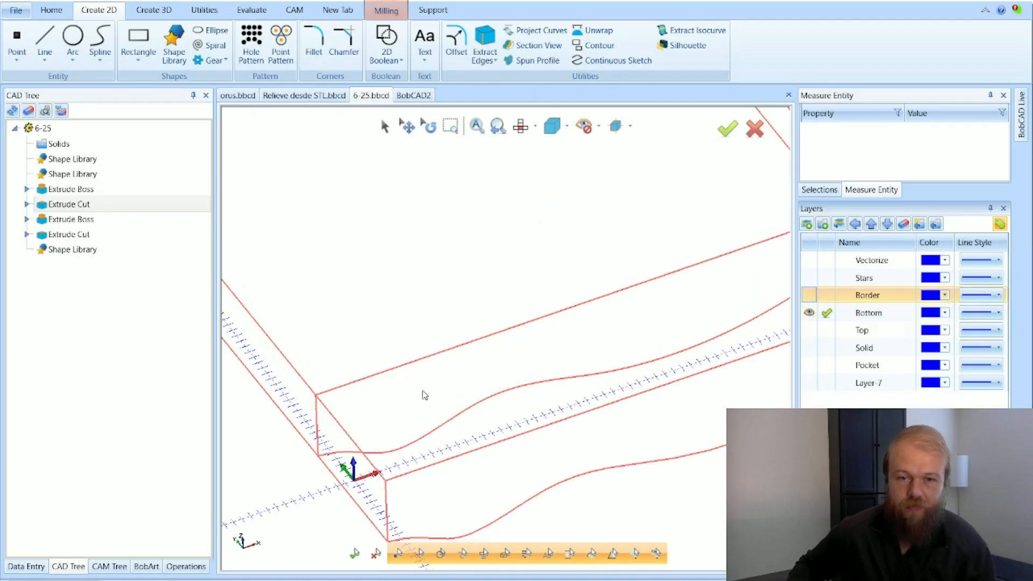
{"action": "middle_click_drag", "start_coordinate": [349, 438], "coordinate": [466, 432]}
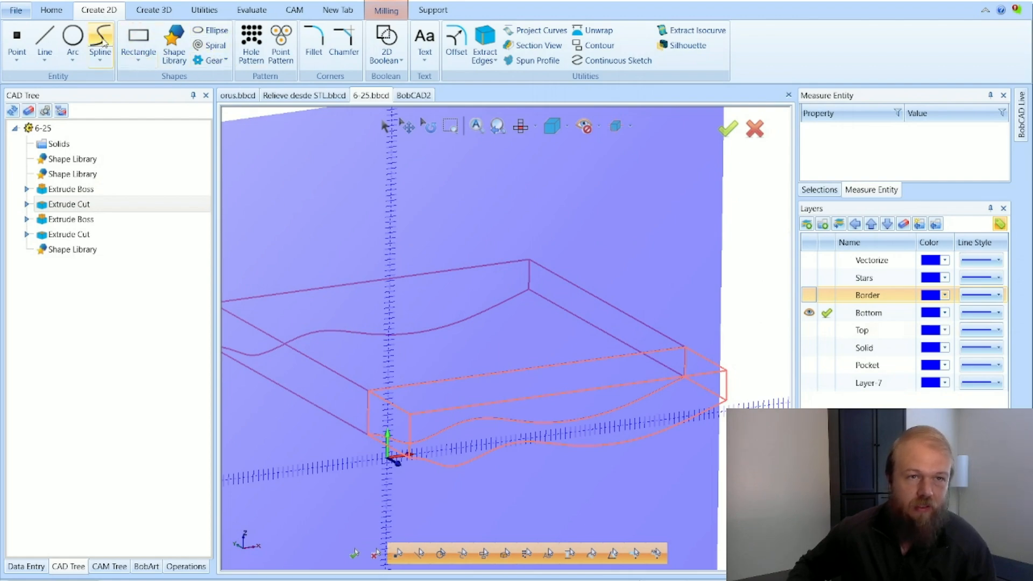
Open the Spline tool, cancel it without picking points, and examine the wavy cut profile against the vertical plane.
{"action": "left_click", "coordinate": [100, 43]}
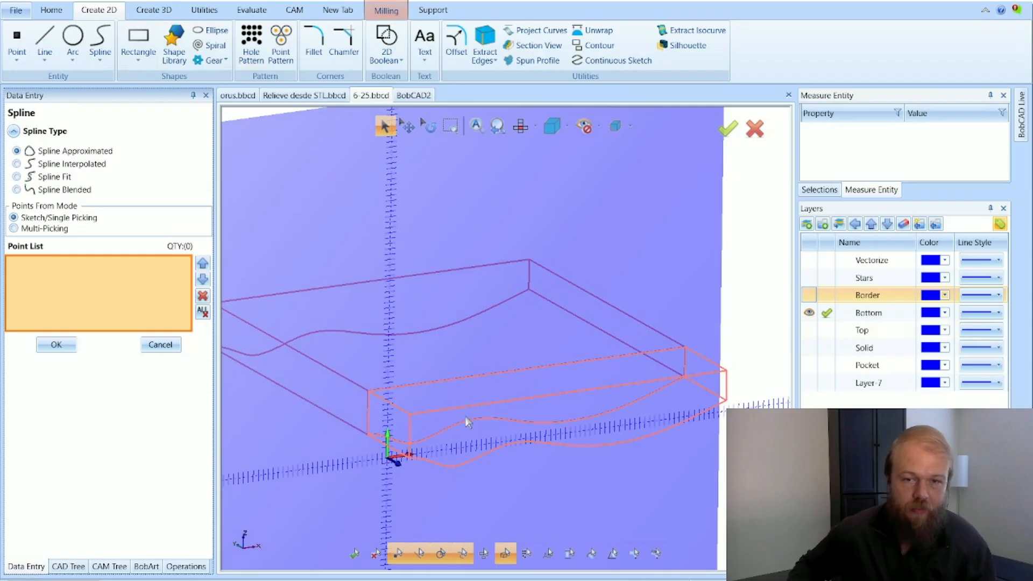
{"action": "left_click", "coordinate": [168, 348]}
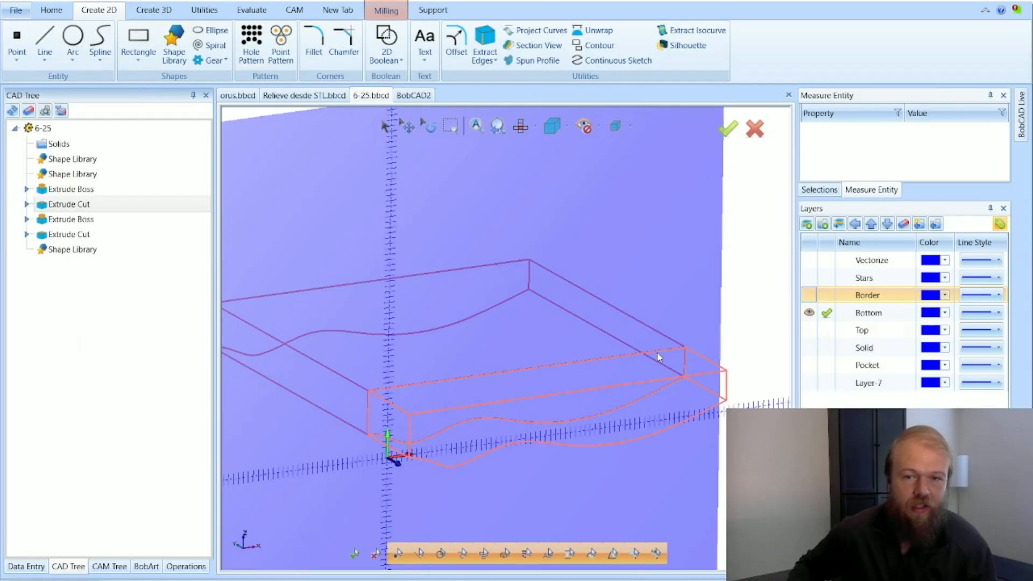
{"action": "middle_click_drag", "start_coordinate": [643, 378], "coordinate": [441, 423]}
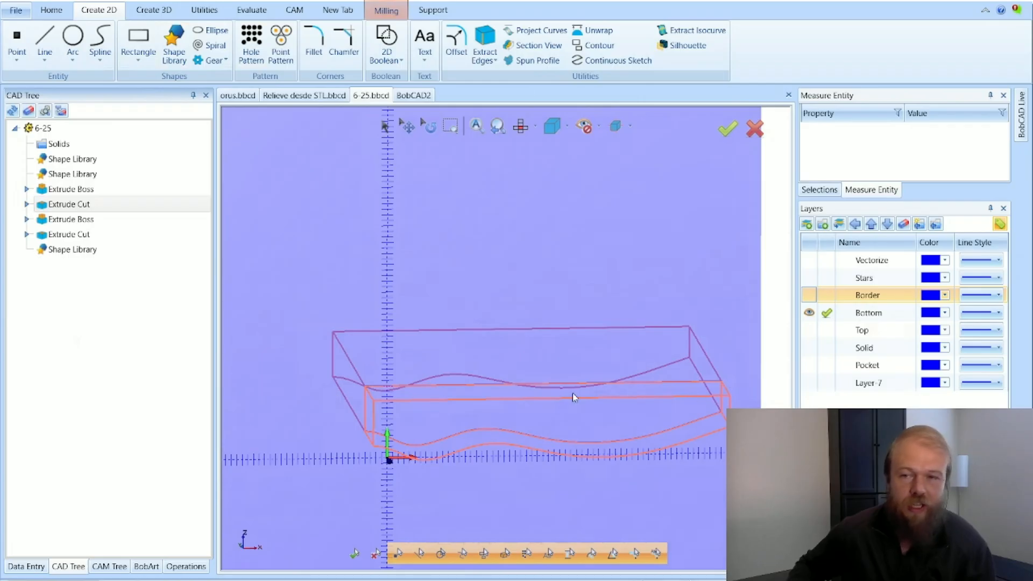
{"action": "middle_click_drag", "start_coordinate": [467, 361], "coordinate": [744, 345]}
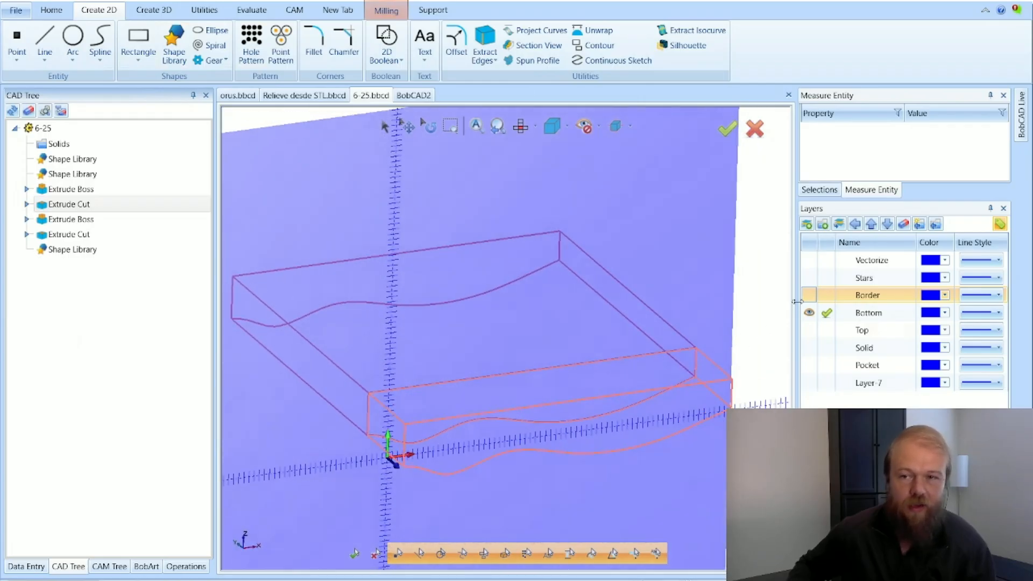
Highlight the first Extrude Boss, clear the vertical plane display, and compare the box with the Bottom profile from the front.
{"action": "left_click", "coordinate": [127, 191]}
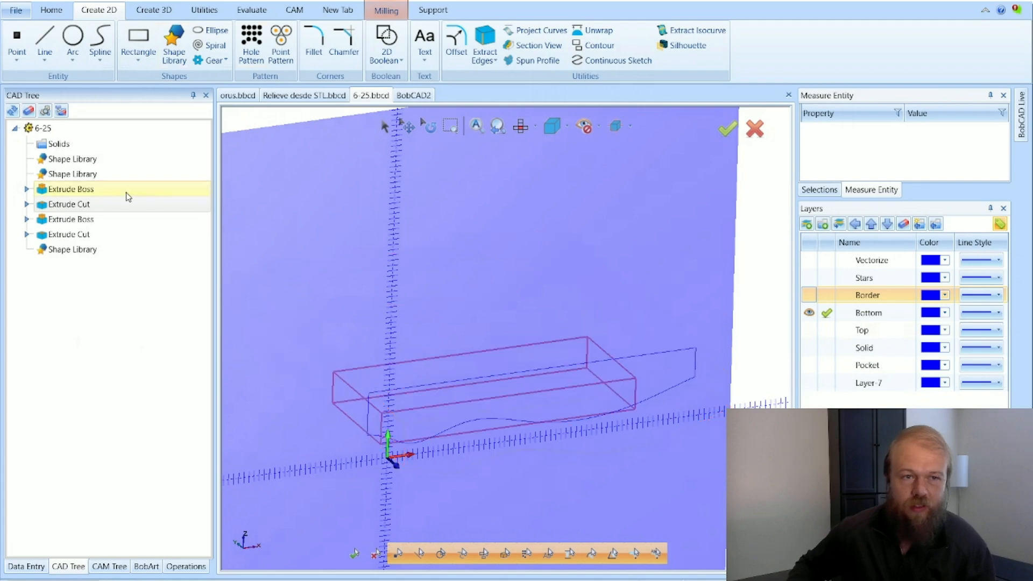
{"action": "key", "text": "Escape"}
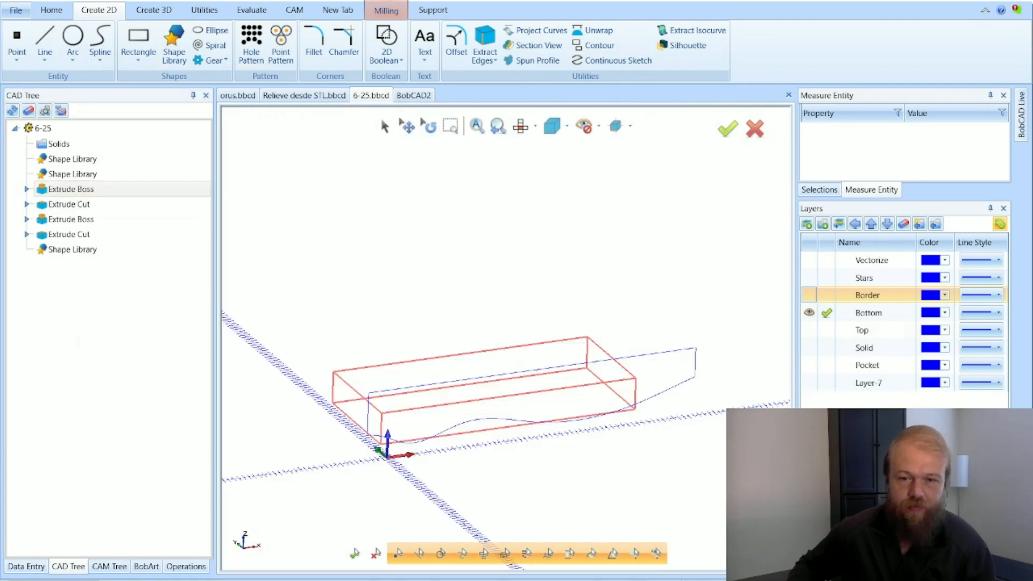
{"action": "middle_click_drag", "start_coordinate": [409, 405], "coordinate": [454, 281]}
{"action": "scroll", "coordinate": [554, 441], "scroll_direction": "up", "scroll_amount": 4}
{"action": "scroll", "coordinate": [453, 281], "scroll_direction": "down", "scroll_amount": 3}
{"action": "left_click", "coordinate": [129, 189]}
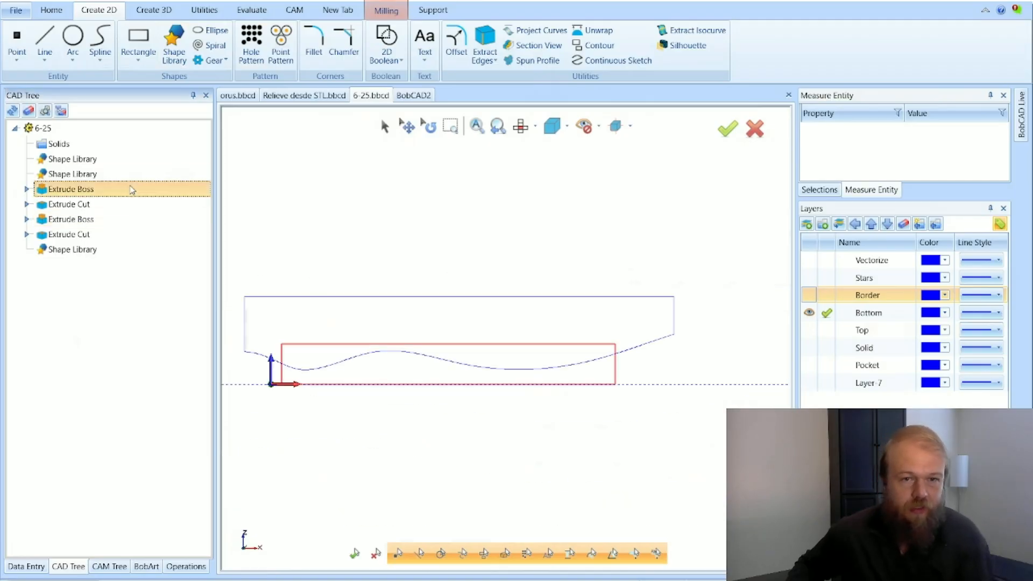
{"action": "scroll", "coordinate": [280, 375], "scroll_direction": "up", "scroll_amount": 3}
{"action": "scroll", "coordinate": [280, 376], "scroll_direction": "down", "scroll_amount": 2}
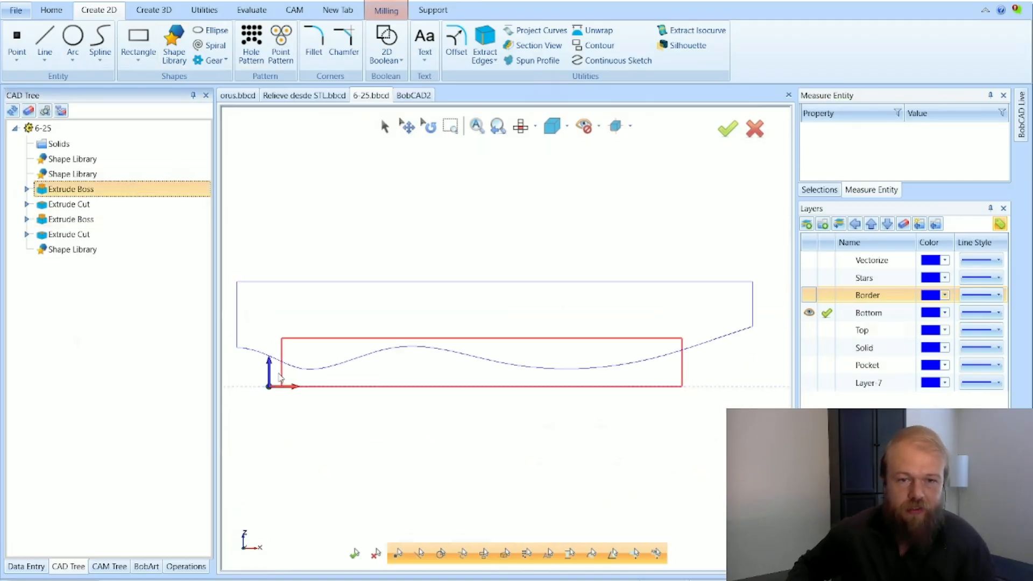
Highlight the first Extrude Cut, show the Solid layer, and examine the cut volume against the wavy flag solid.
{"action": "left_click", "coordinate": [144, 209]}
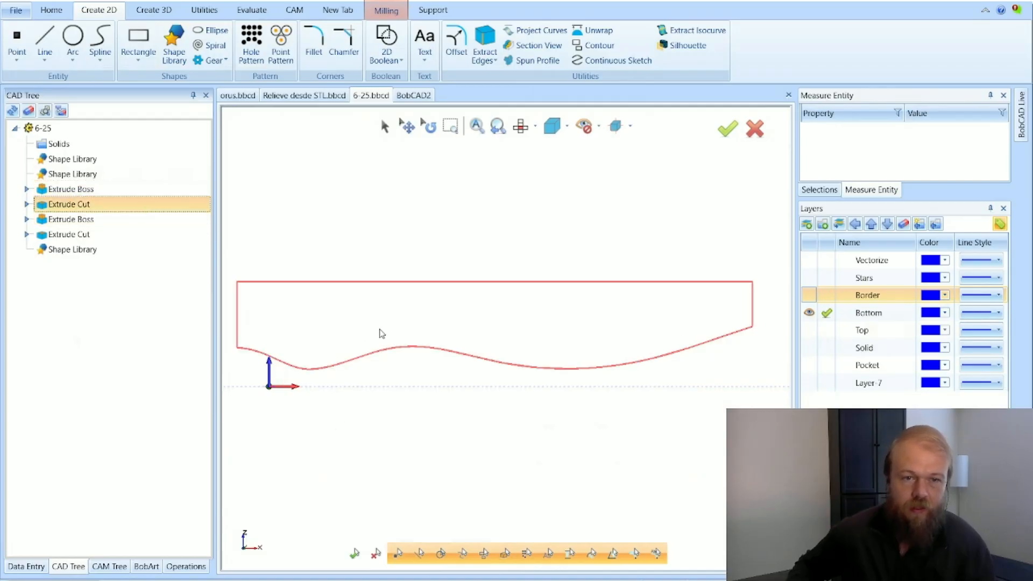
{"action": "middle_click_drag", "start_coordinate": [380, 330], "coordinate": [540, 296]}
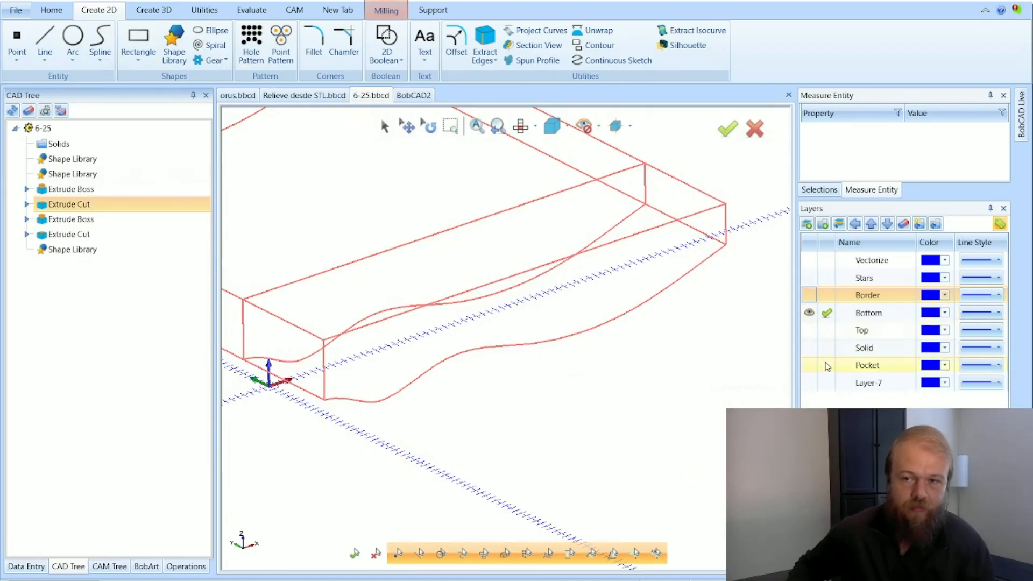
{"action": "left_click", "coordinate": [809, 348]}
{"action": "scroll", "coordinate": [671, 382], "scroll_direction": "down", "scroll_amount": 3}
{"action": "scroll", "coordinate": [522, 341], "scroll_direction": "up", "scroll_amount": 3}
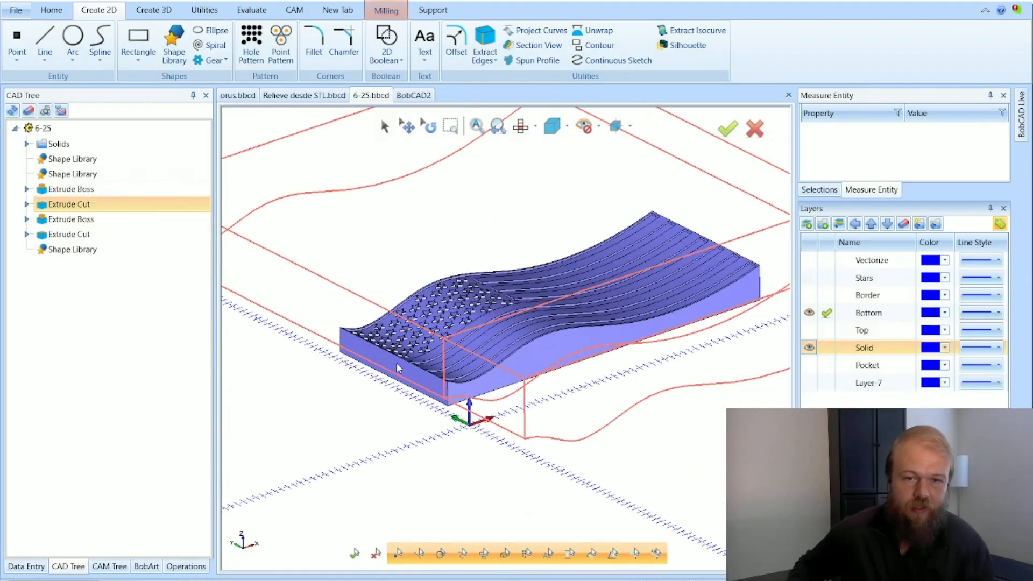
Examine the recessed stars and stripes on the wavy flag solid with the first Extrude Cut highlighted.
{"action": "scroll", "coordinate": [396, 363], "scroll_direction": "up", "scroll_amount": 5}
{"action": "left_click", "coordinate": [99, 205]}
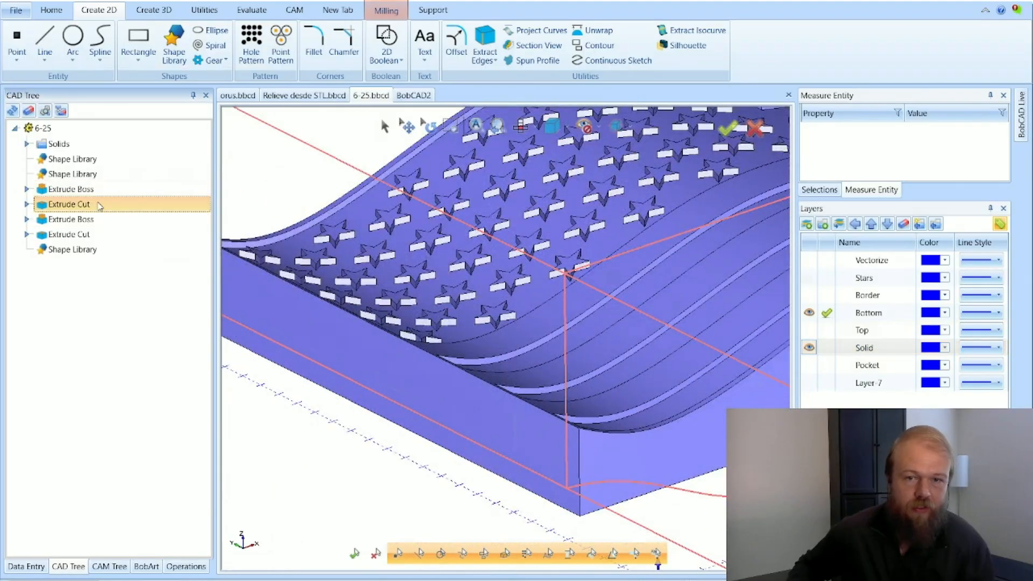
{"action": "scroll", "coordinate": [556, 356], "scroll_direction": "up", "scroll_amount": 5}
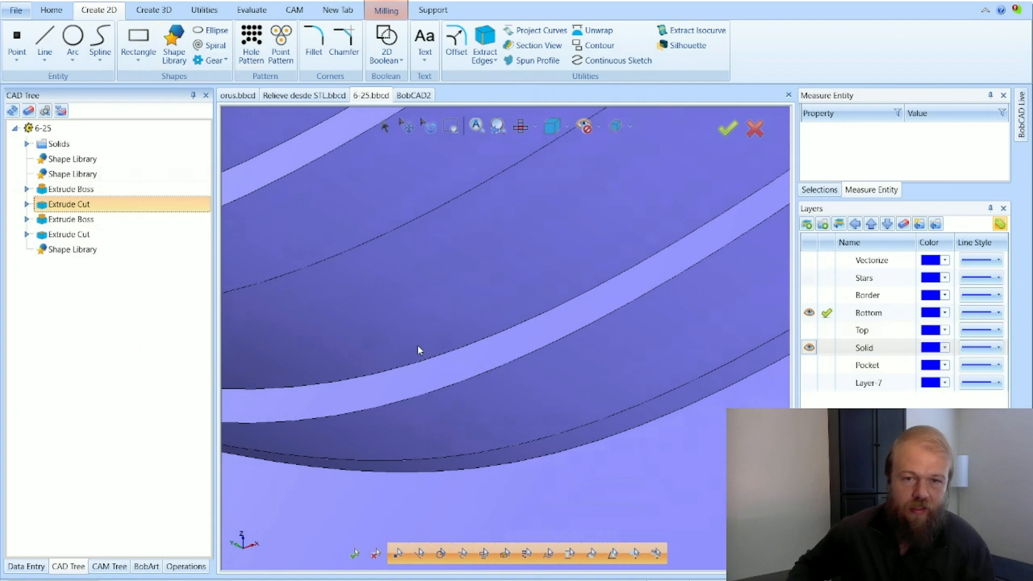
{"action": "scroll", "coordinate": [419, 350], "scroll_direction": "down", "scroll_amount": 5}
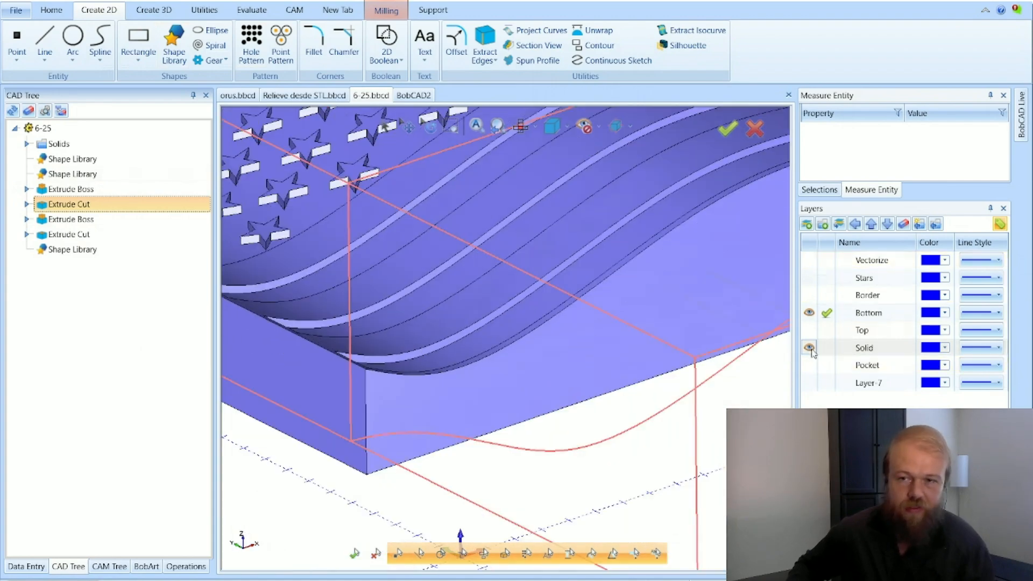
Make Stars the visible active layer, hide the Bottom and Solid layers, and show Layer-7.
{"action": "left_click", "coordinate": [812, 278]}
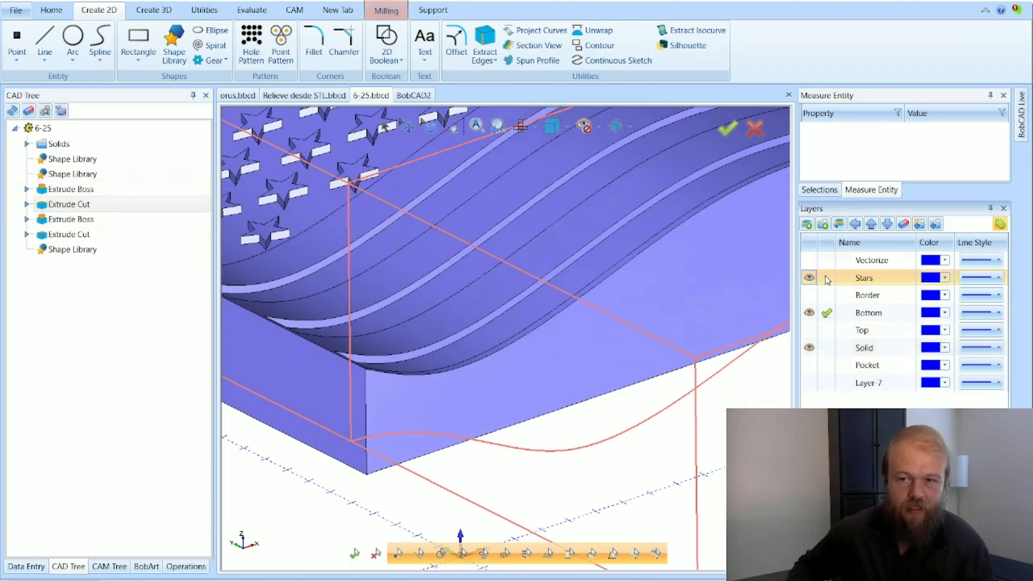
{"action": "left_click", "coordinate": [827, 277]}
{"action": "left_click", "coordinate": [809, 312]}
{"action": "left_click", "coordinate": [808, 347]}
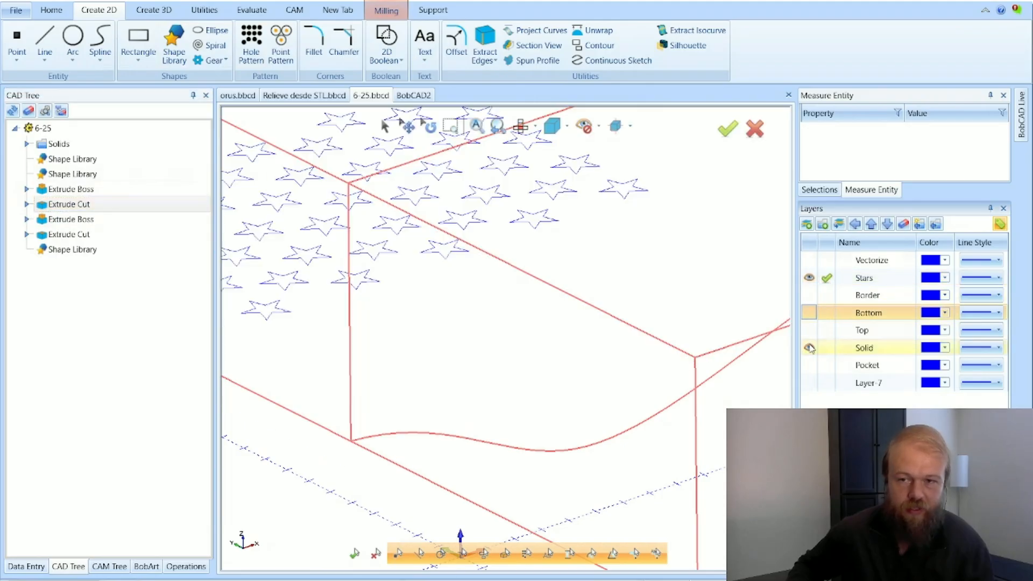
{"action": "left_click", "coordinate": [817, 385]}
{"action": "left_click", "coordinate": [808, 383]}
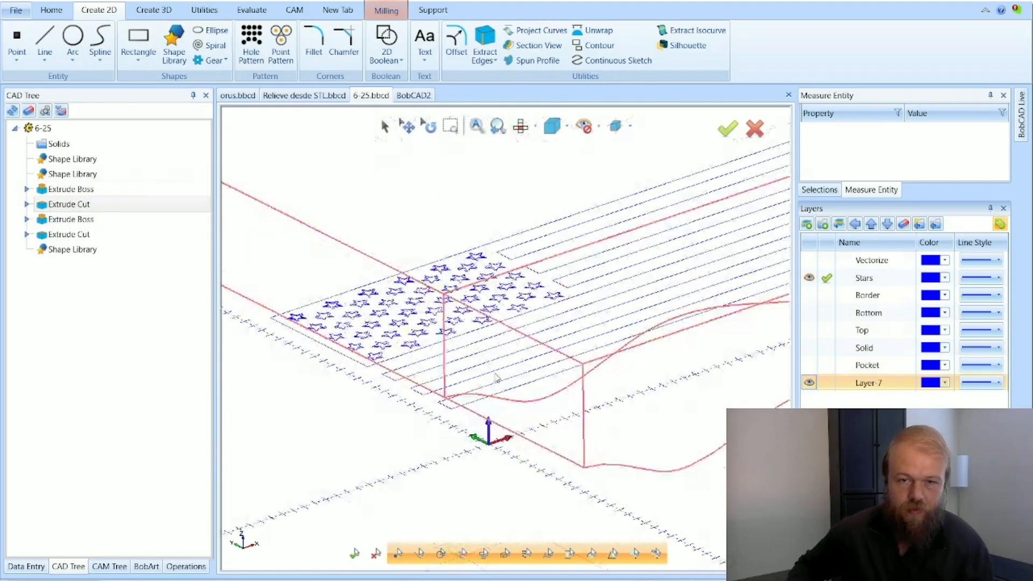
Highlight the second Extrude Boss and examine its extruded stars and stripes from above and at an angle.
{"action": "left_click", "coordinate": [520, 126]}
{"action": "scroll", "coordinate": [440, 309], "scroll_direction": "up", "scroll_amount": 4}
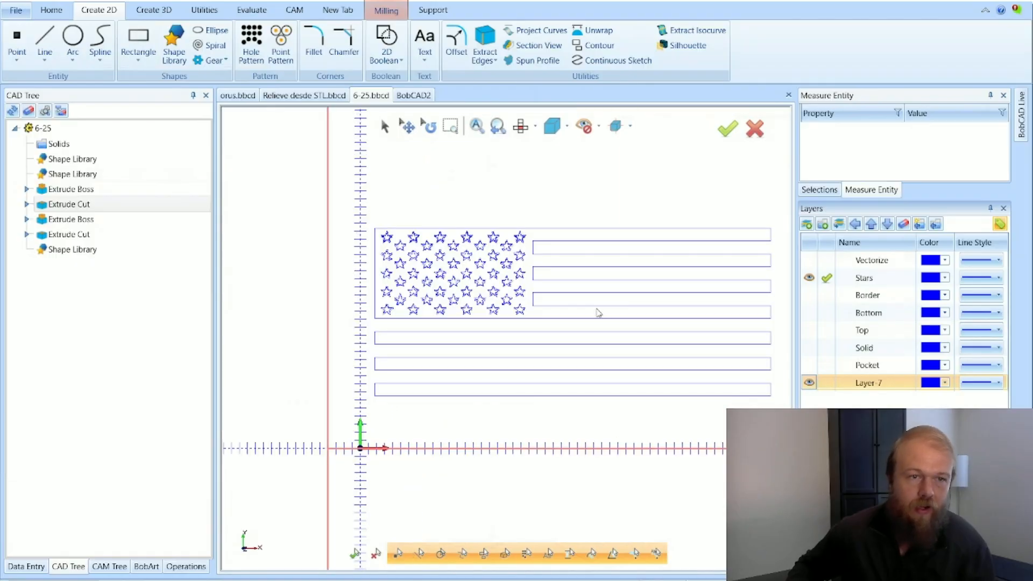
{"action": "left_click", "coordinate": [138, 220]}
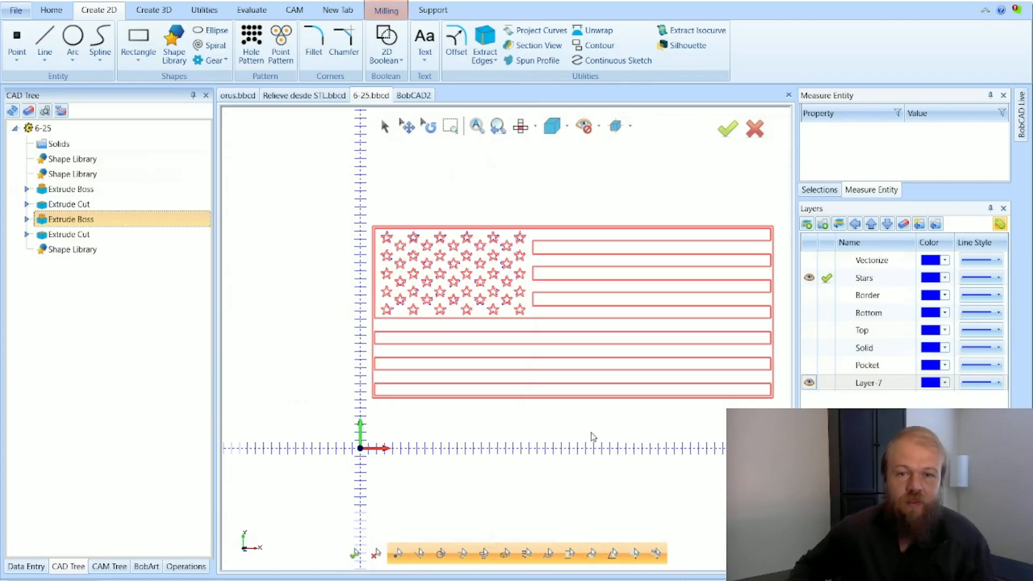
{"action": "middle_click_drag", "start_coordinate": [592, 434], "coordinate": [485, 355]}
{"action": "scroll", "coordinate": [485, 355], "scroll_direction": "up", "scroll_amount": 1}
{"action": "scroll", "coordinate": [310, 404], "scroll_direction": "up", "scroll_amount": 2}
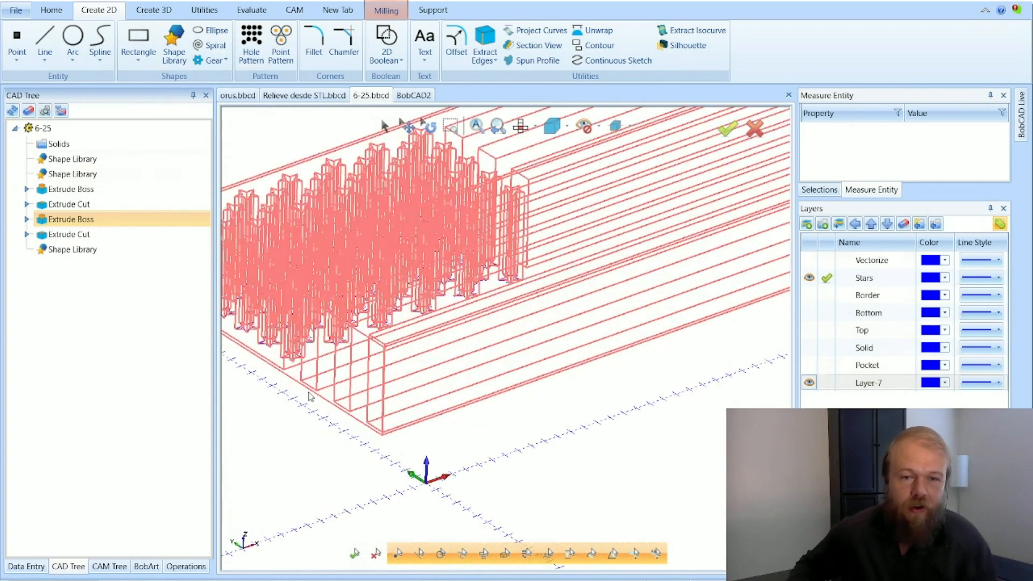
{"action": "scroll", "coordinate": [336, 390], "scroll_direction": "down", "scroll_amount": 2}
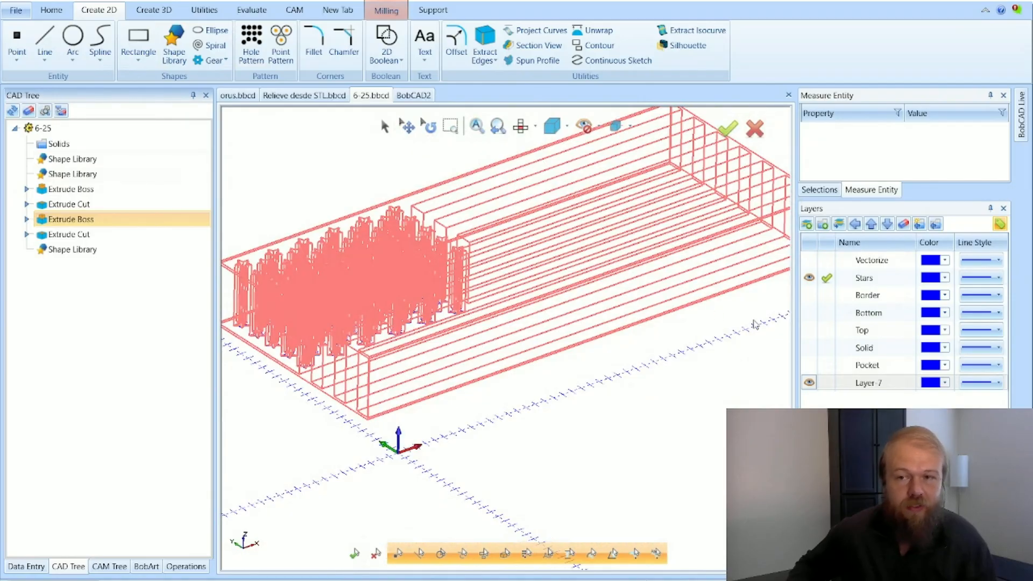
Show the Top layer and compare its wavy profile with the second Extrude Boss from the front.
{"action": "left_click", "coordinate": [808, 330]}
{"action": "scroll", "coordinate": [499, 353], "scroll_direction": "down", "scroll_amount": 2}
{"action": "middle_click_drag", "start_coordinate": [579, 403], "coordinate": [528, 383]}
{"action": "middle_click_drag", "start_coordinate": [593, 428], "coordinate": [589, 418]}
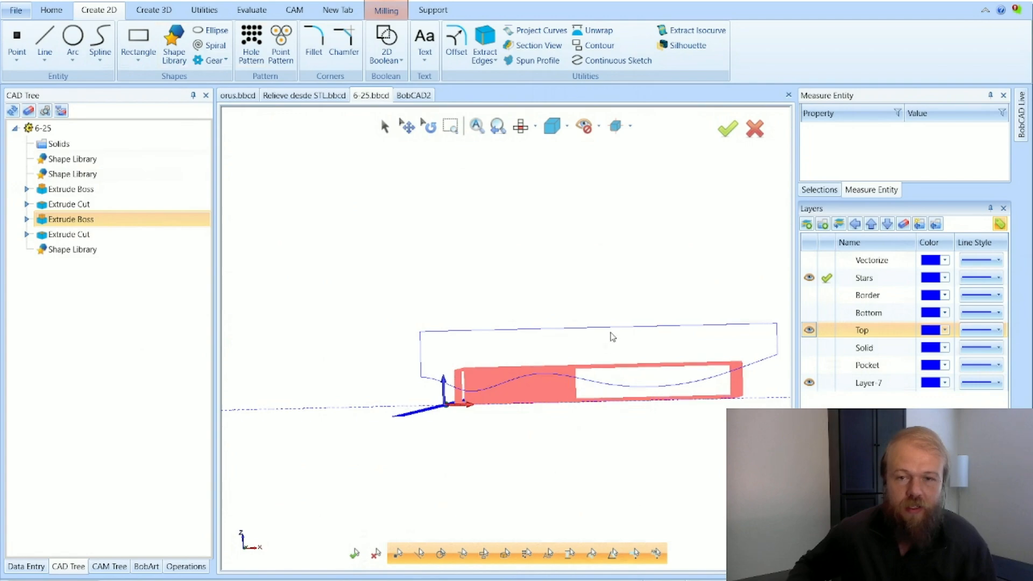
{"action": "scroll", "coordinate": [610, 334], "scroll_direction": "up", "scroll_amount": 2}
{"action": "scroll", "coordinate": [449, 343], "scroll_direction": "down", "scroll_amount": 2}
{"action": "scroll", "coordinate": [566, 381], "scroll_direction": "up", "scroll_amount": 2}
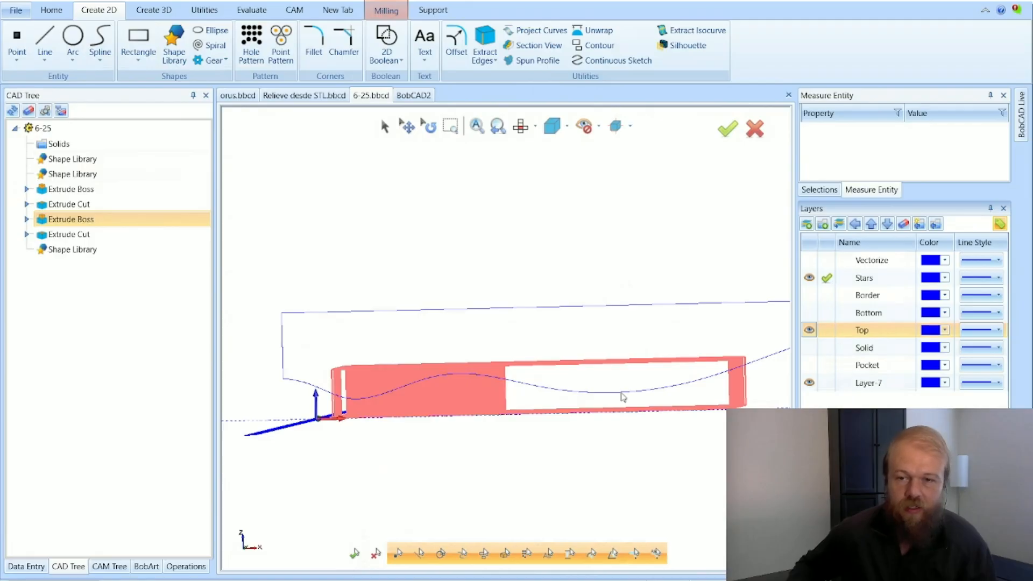
{"action": "scroll", "coordinate": [488, 356], "scroll_direction": "down", "scroll_amount": 3}
{"action": "scroll", "coordinate": [422, 356], "scroll_direction": "up", "scroll_amount": 2}
{"action": "middle_click_drag", "start_coordinate": [422, 356], "coordinate": [428, 360]}
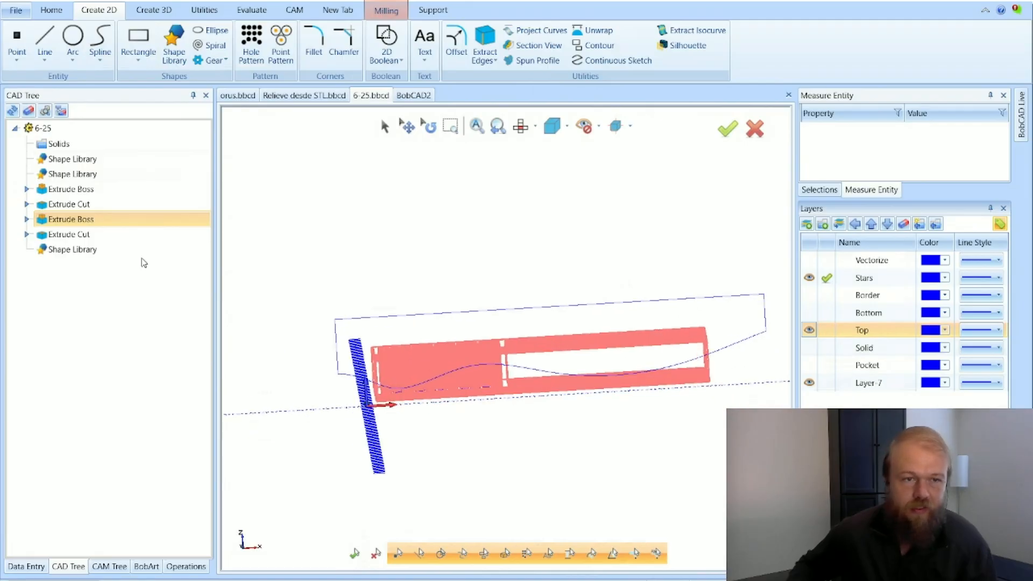
Review the second Extrude Boss's parameters, cancel without changes, and clear its highlight.
{"action": "double_click", "coordinate": [119, 227]}
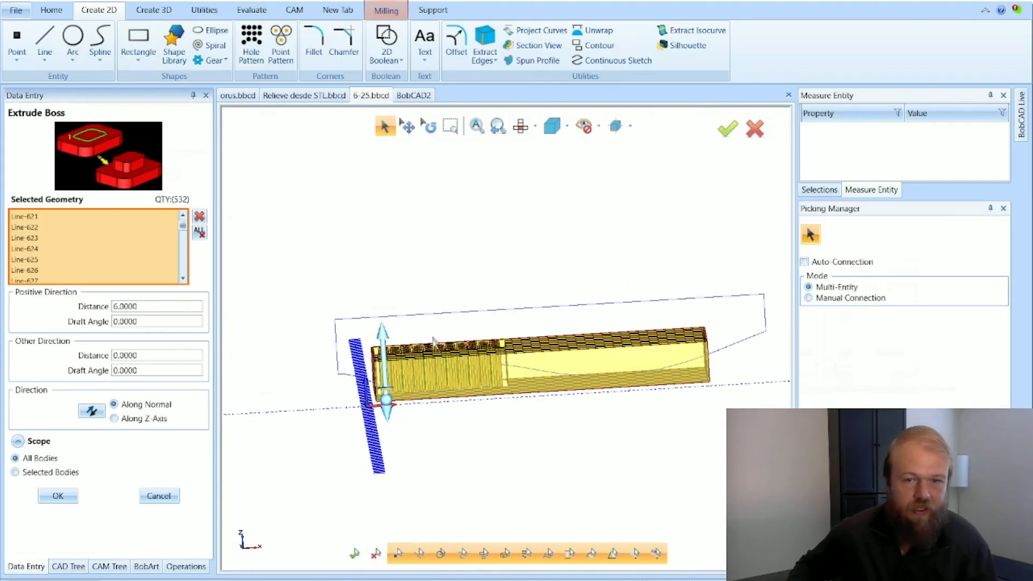
{"action": "middle_click_drag", "start_coordinate": [462, 350], "coordinate": [430, 362]}
{"action": "left_click", "coordinate": [178, 492]}
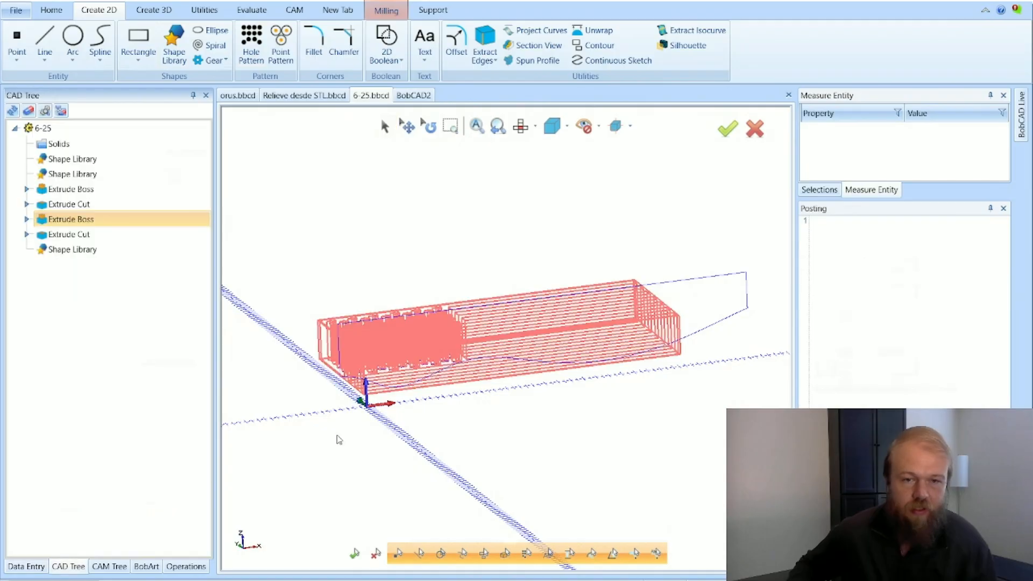
{"action": "scroll", "coordinate": [364, 401], "scroll_direction": "up", "scroll_amount": 2}
{"action": "left_click", "coordinate": [83, 148]}
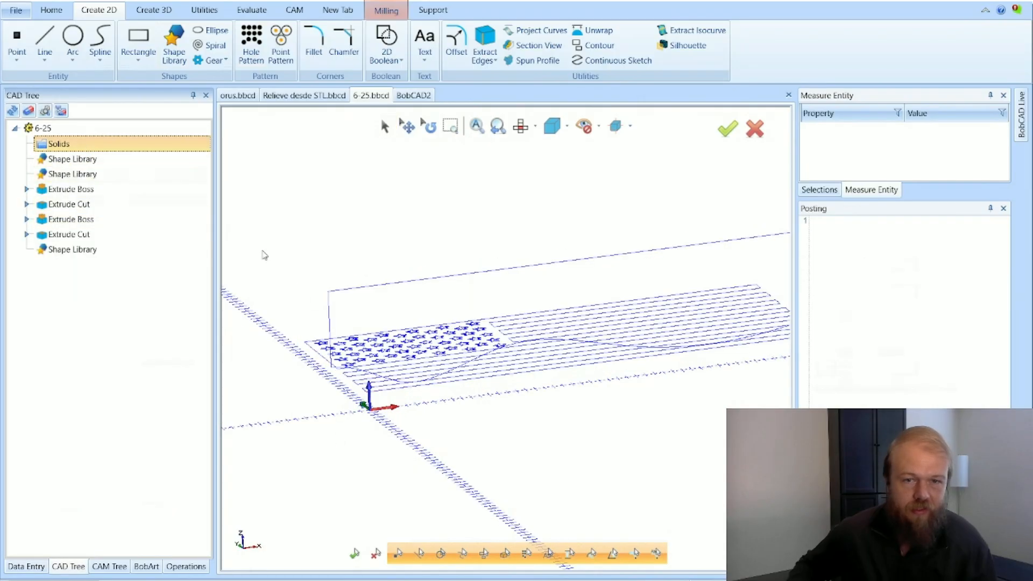
Bring back the layer list, show the Solid layer, and hide the Top layer.
{"action": "left_click", "coordinate": [815, 566]}
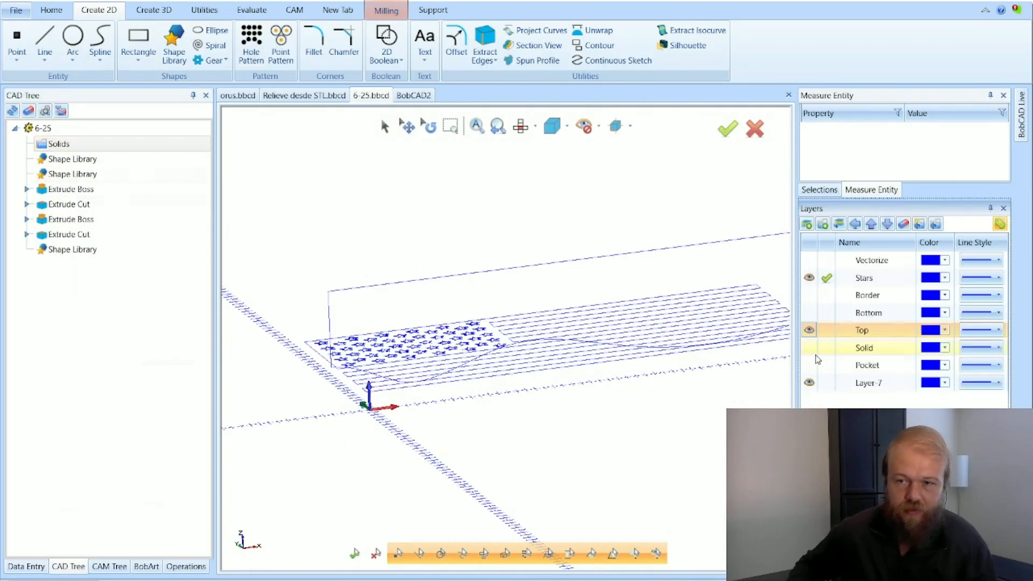
{"action": "left_click", "coordinate": [809, 347]}
{"action": "left_click", "coordinate": [808, 330]}
Check the total Z height in the Entities Summary and close the summary.
{"action": "right_click", "coordinate": [318, 428]}
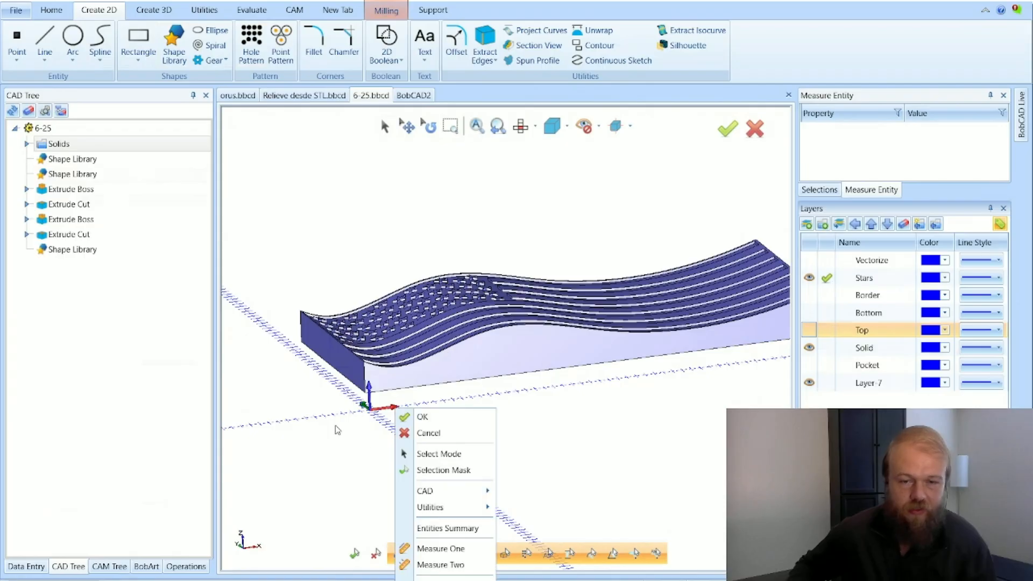
{"action": "left_click", "coordinate": [430, 526]}
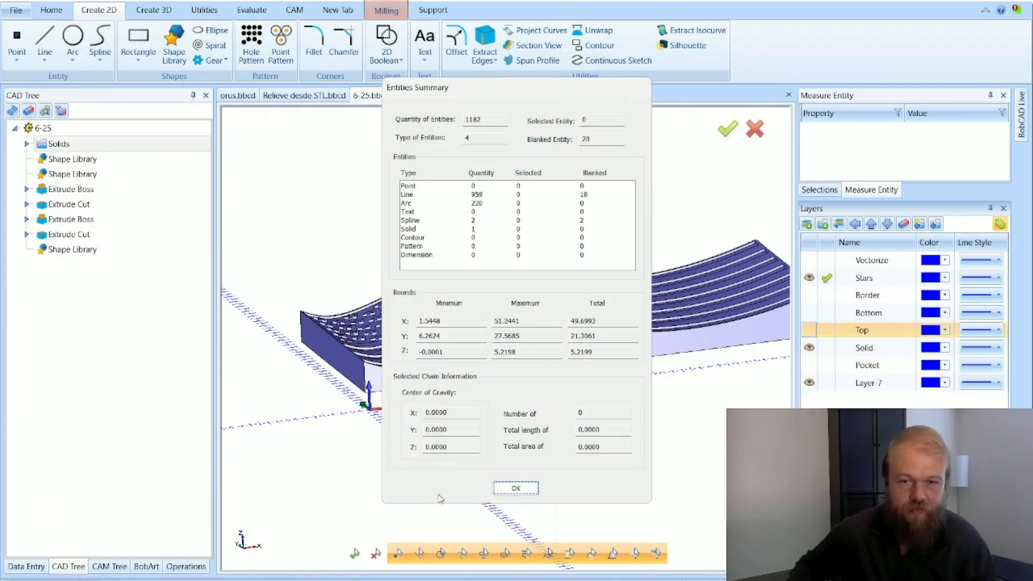
{"action": "double_click", "coordinate": [616, 352]}
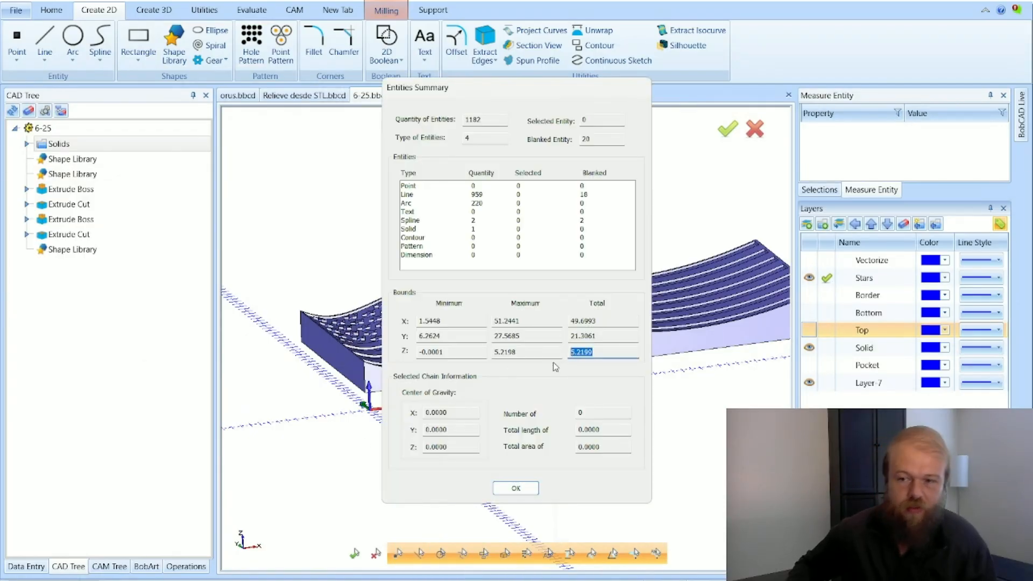
{"action": "left_click", "coordinate": [523, 489]}
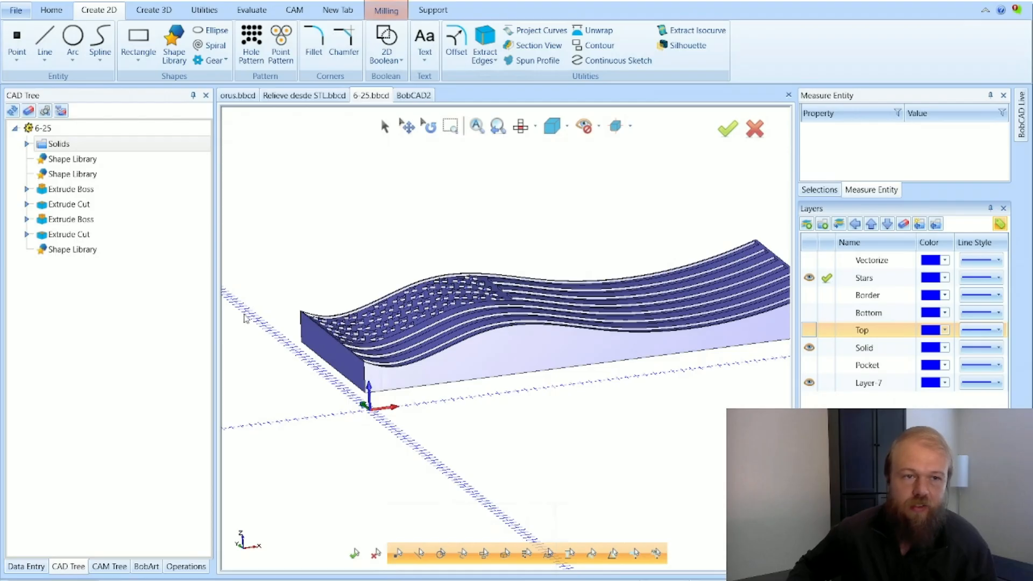
Highlight the second Extrude Cut and examine its wavy volume against the raised stars and stripes of the solid.
{"action": "left_click", "coordinate": [120, 237]}
{"action": "scroll", "coordinate": [366, 355], "scroll_direction": "up", "scroll_amount": 2}
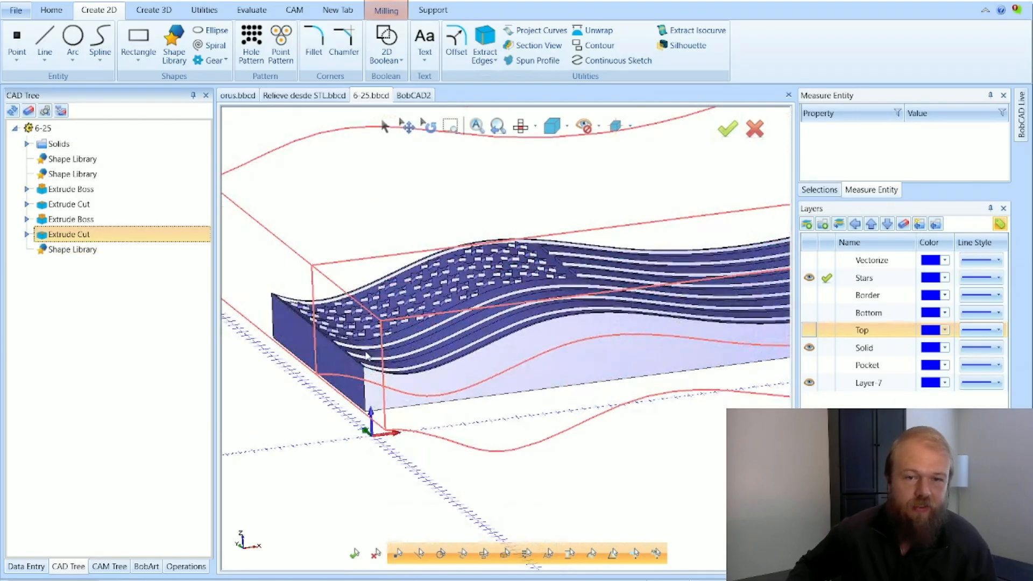
{"action": "scroll", "coordinate": [366, 364], "scroll_direction": "up", "scroll_amount": 3}
{"action": "scroll", "coordinate": [378, 353], "scroll_direction": "down", "scroll_amount": 1}
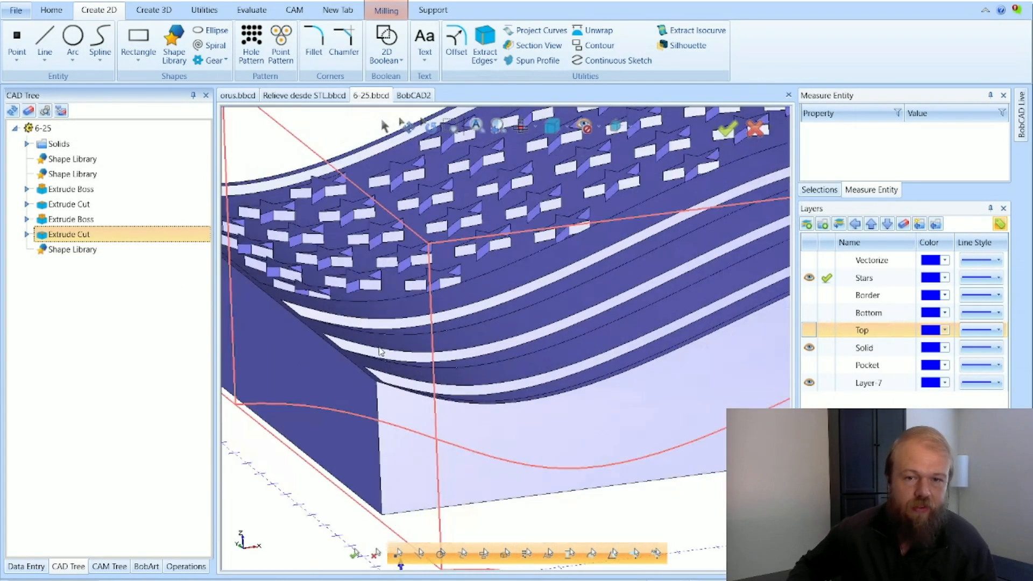
{"action": "scroll", "coordinate": [500, 379], "scroll_direction": "up", "scroll_amount": 3}
{"action": "scroll", "coordinate": [487, 378], "scroll_direction": "down", "scroll_amount": 8}
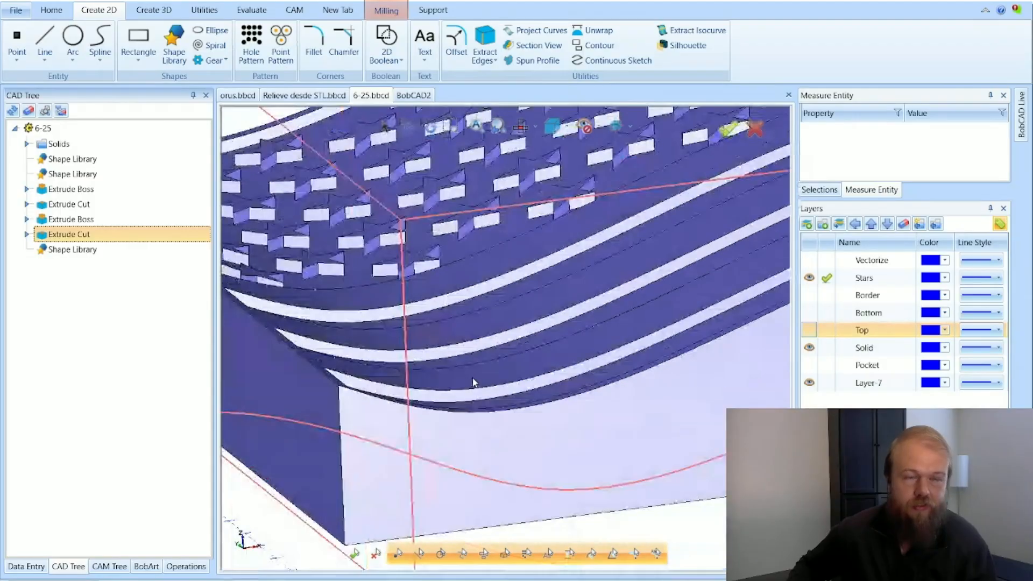
{"action": "middle_click_drag", "start_coordinate": [488, 329], "coordinate": [482, 330]}
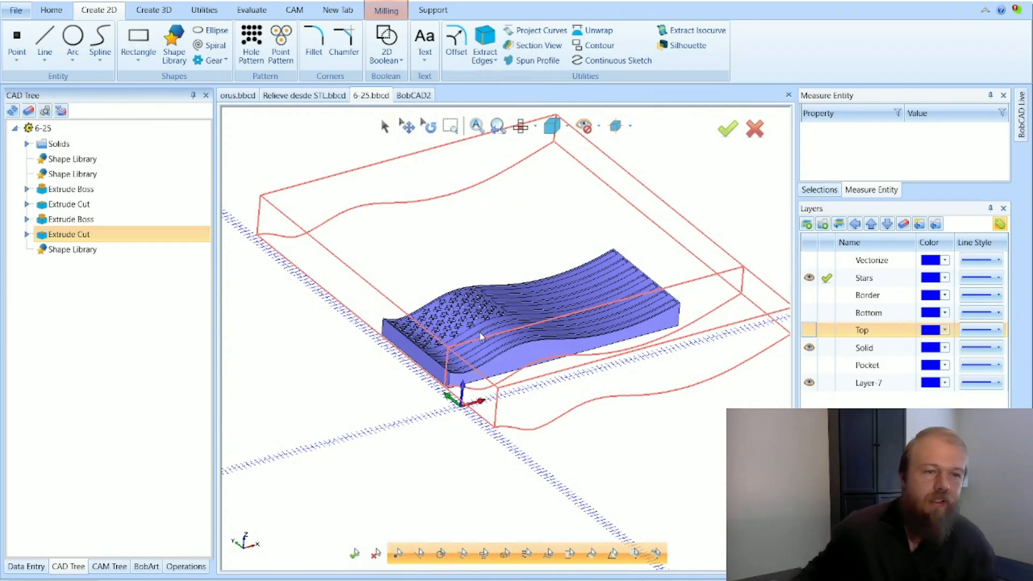
Hide the Solid and Stars layers, make Layer-7 the active layer, and clear the Extrude Cut highlight.
{"action": "left_click", "coordinate": [808, 348]}
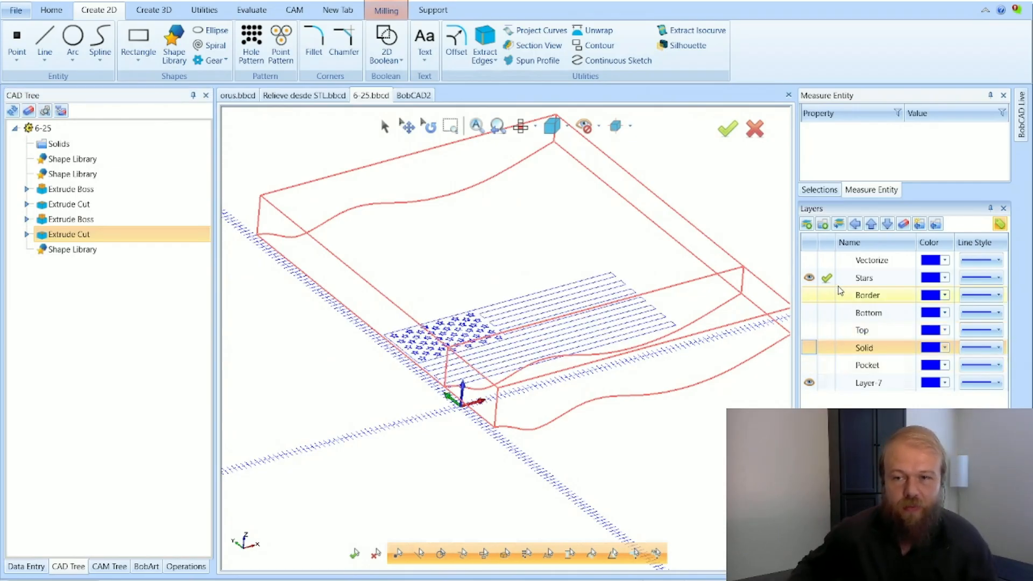
{"action": "left_click", "coordinate": [826, 382]}
{"action": "left_click", "coordinate": [808, 277]}
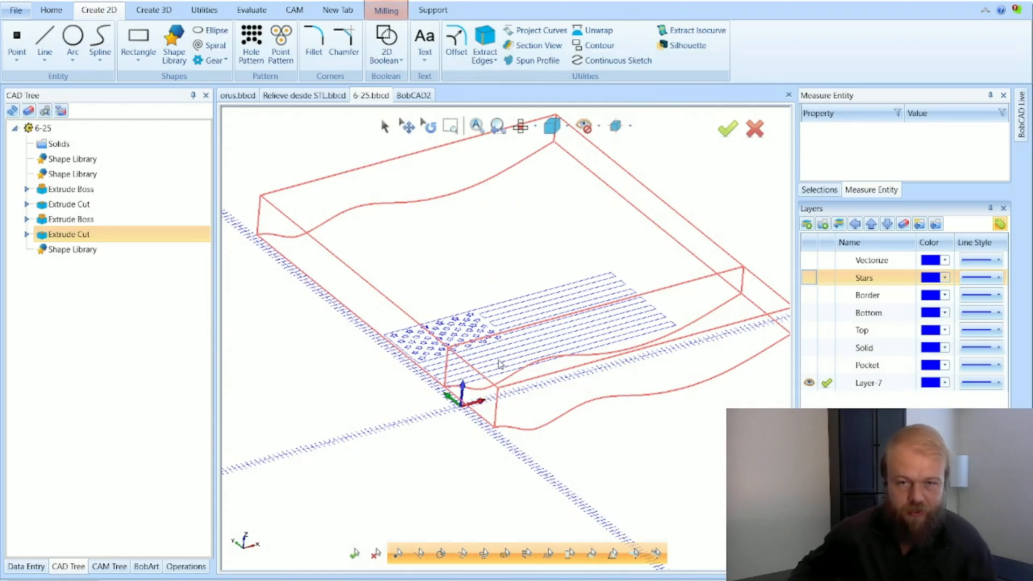
{"action": "scroll", "coordinate": [492, 347], "scroll_direction": "up", "scroll_amount": 3}
{"action": "left_click", "coordinate": [59, 144]}
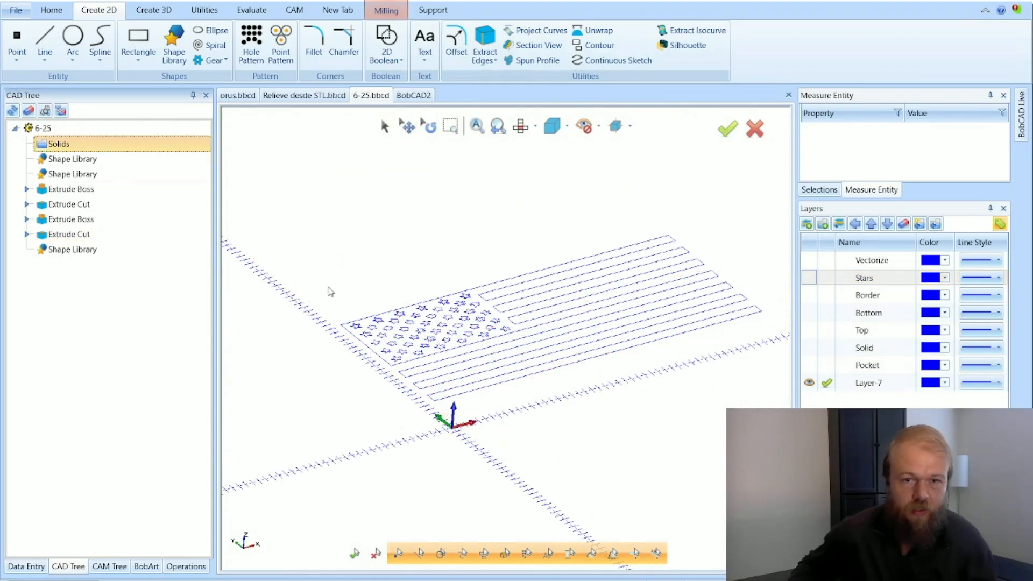
Examine the flat flag outlines and select Image-download (2) among the BobArt images.
{"action": "scroll", "coordinate": [329, 291], "scroll_direction": "down", "scroll_amount": 3}
{"action": "scroll", "coordinate": [407, 328], "scroll_direction": "up", "scroll_amount": 2}
{"action": "scroll", "coordinate": [406, 327], "scroll_direction": "up", "scroll_amount": 2}
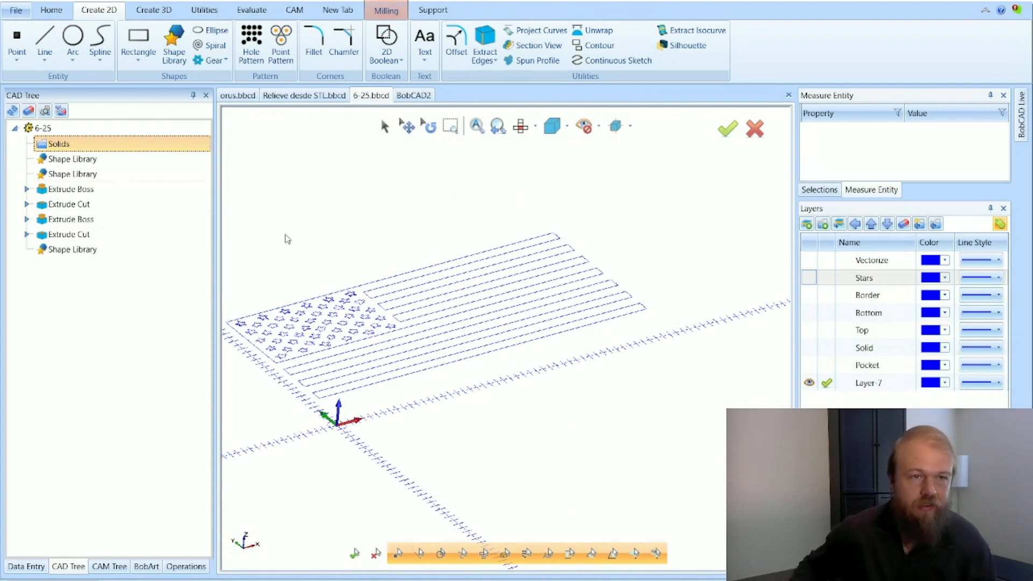
{"action": "left_click", "coordinate": [145, 566]}
{"action": "left_click", "coordinate": [112, 161]}
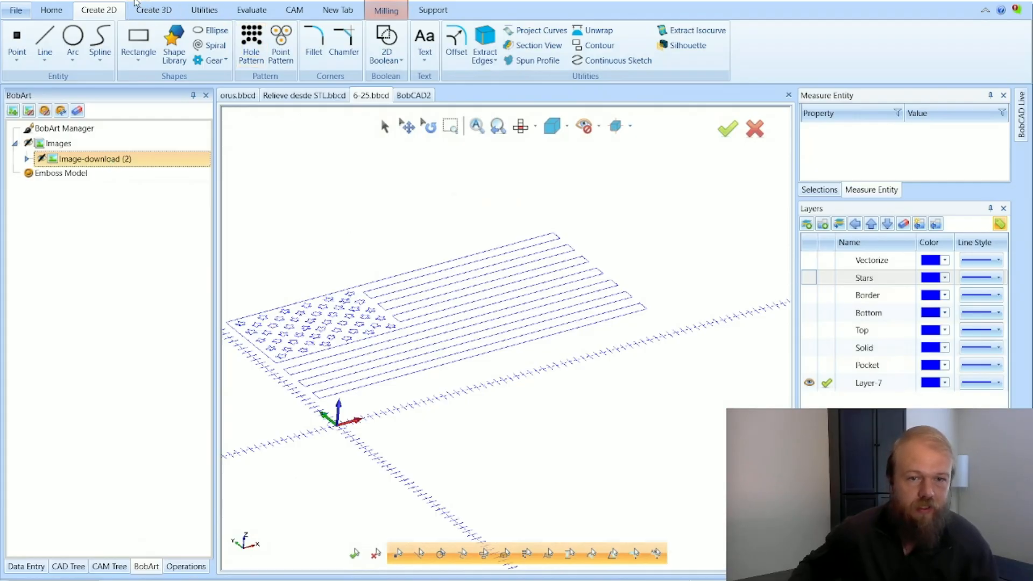
Show the Stars and Vectorize layers, make Stars active, and toggle Layer-7 off and on to compare the outlines.
{"action": "left_click", "coordinate": [809, 278]}
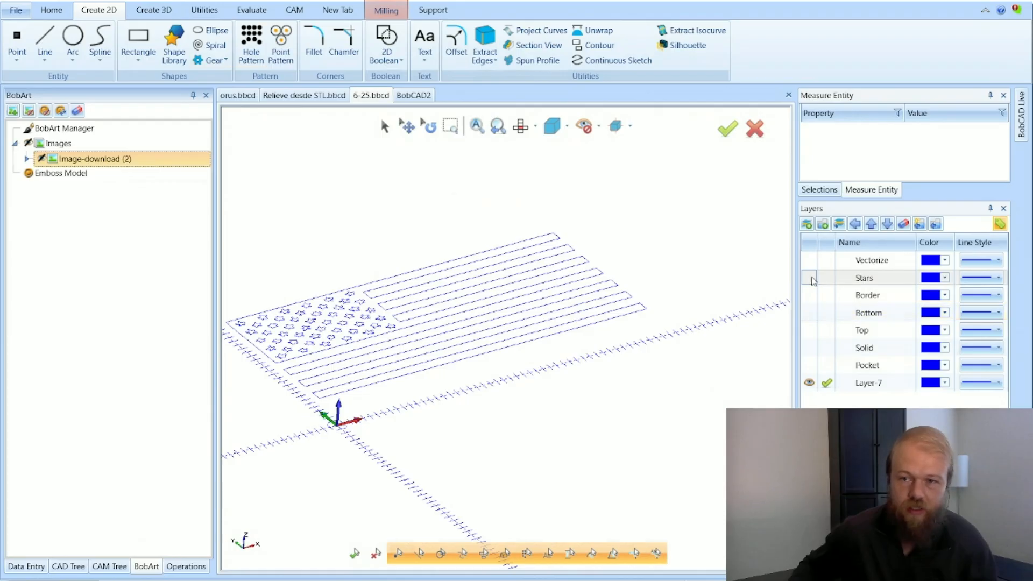
{"action": "left_click", "coordinate": [810, 260]}
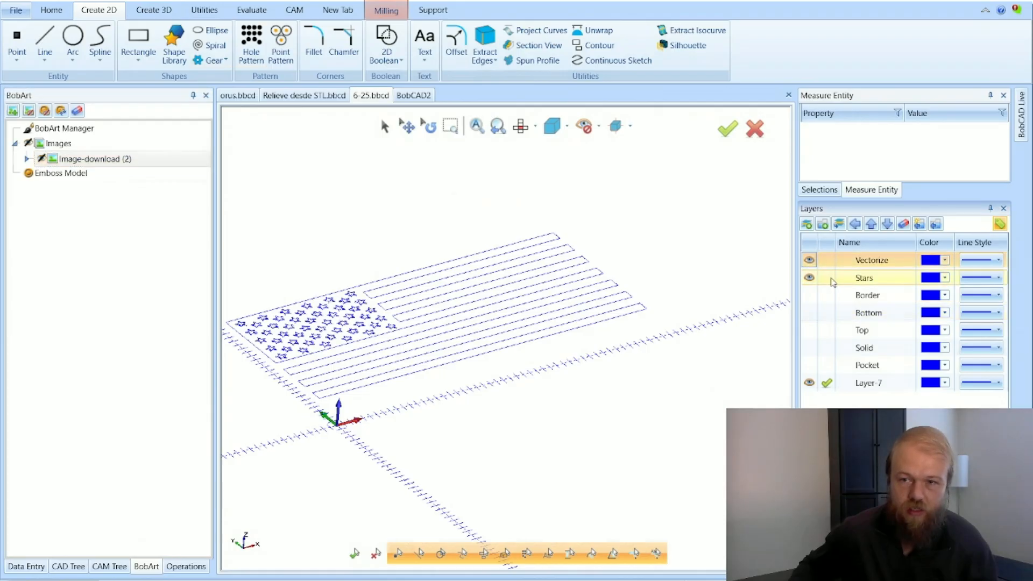
{"action": "left_click", "coordinate": [809, 383]}
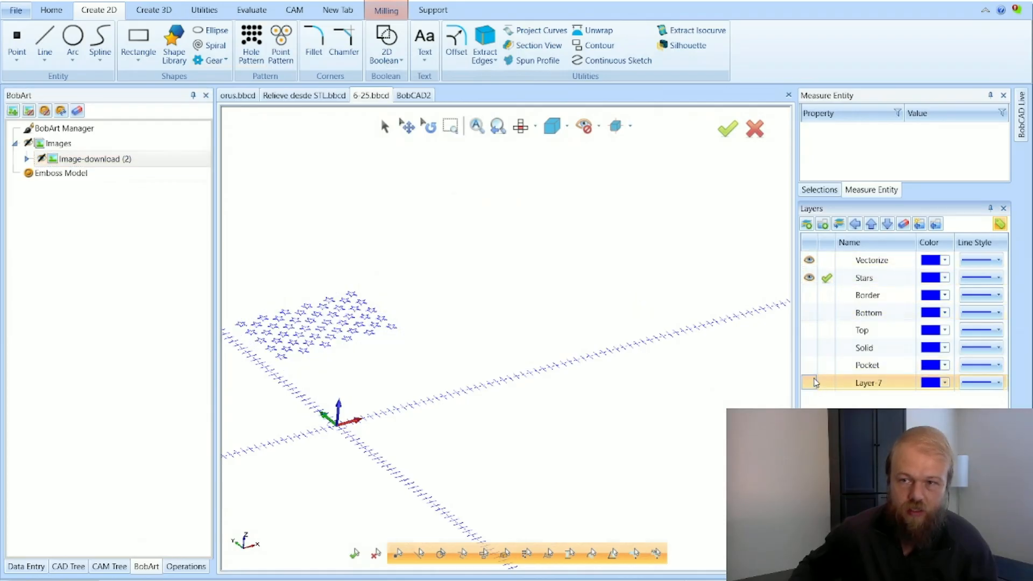
{"action": "left_click", "coordinate": [810, 383]}
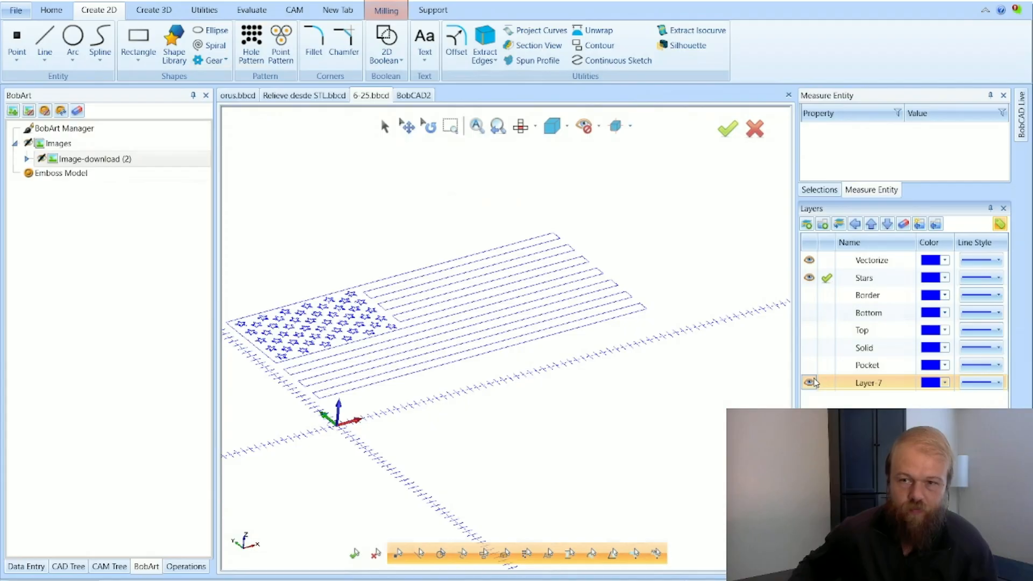
{"action": "left_click", "coordinate": [814, 383]}
{"action": "left_click", "coordinate": [814, 383]}
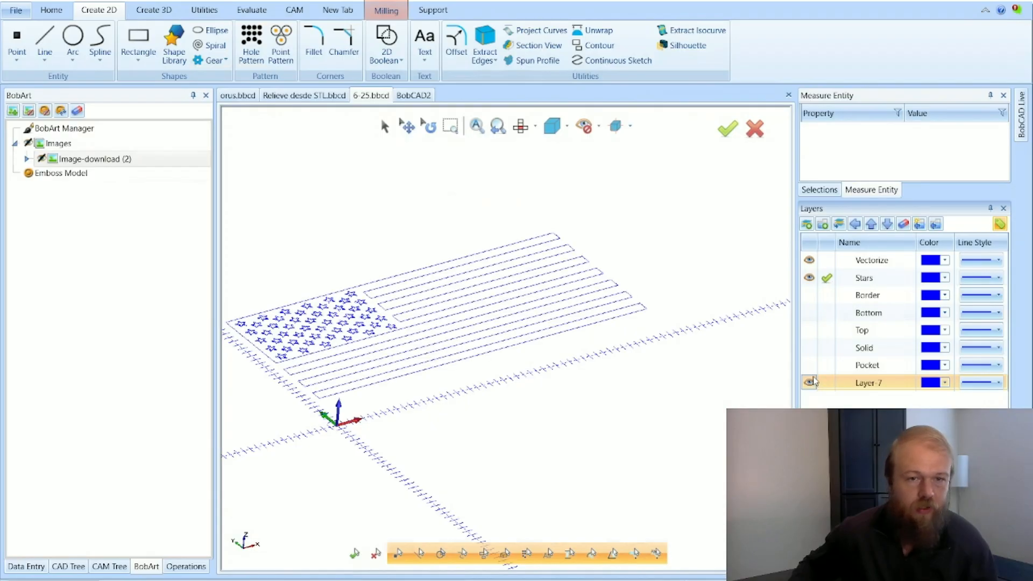
Show the Border layer together with the flag outlines and view the flag from the top.
{"action": "left_click", "coordinate": [811, 297]}
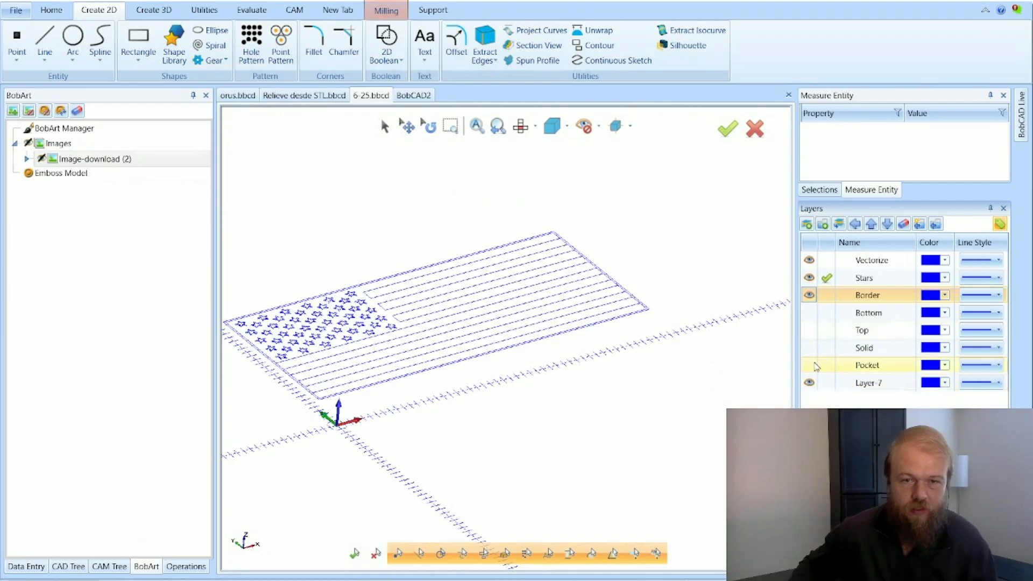
{"action": "left_click", "coordinate": [520, 127]}
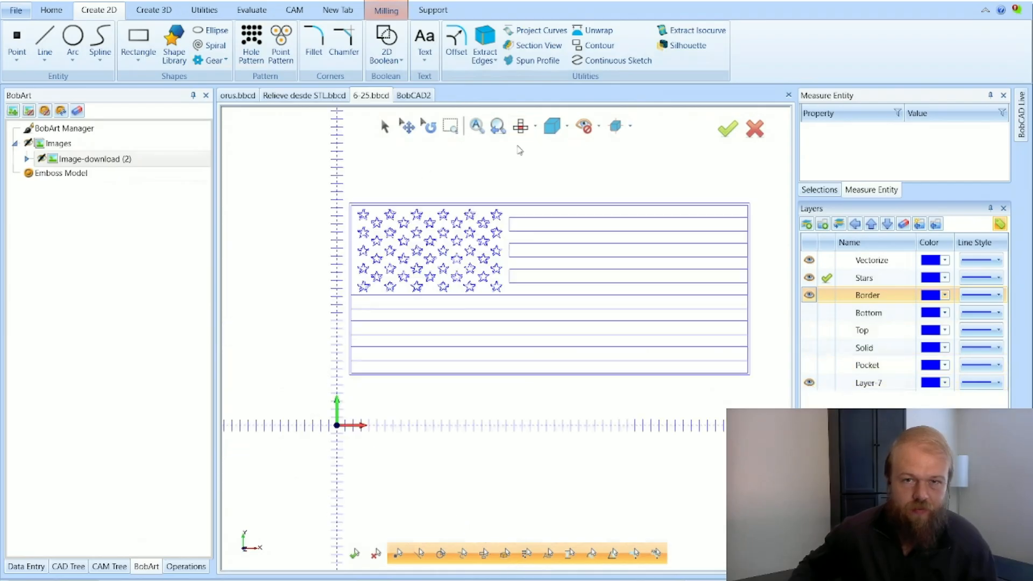
{"action": "scroll", "coordinate": [420, 288], "scroll_direction": "up", "scroll_amount": 3}
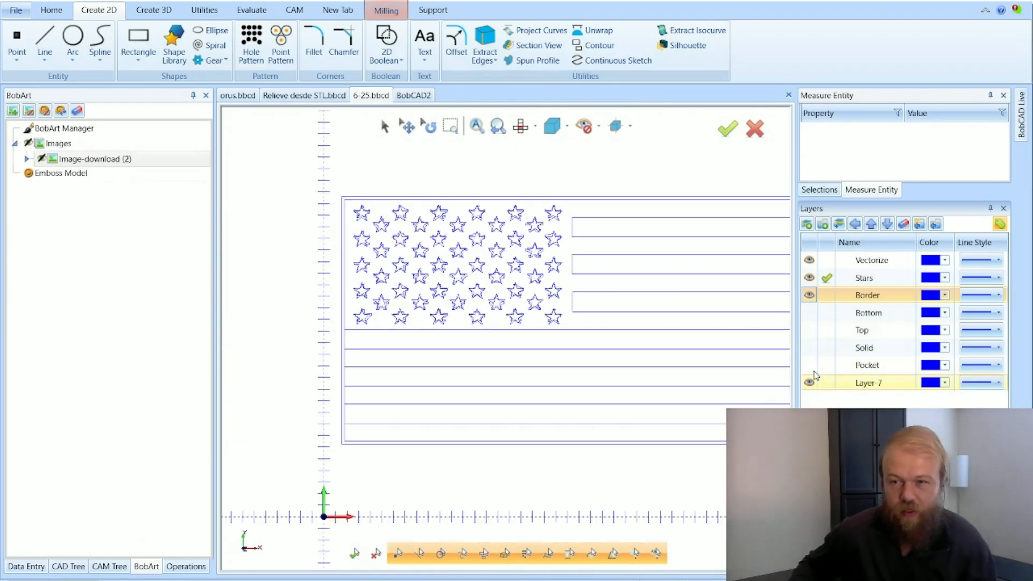
With Layer-7 active and the Stars layer hidden, window-select the distorted vectorized stars and delete them.
{"action": "left_click", "coordinate": [827, 382]}
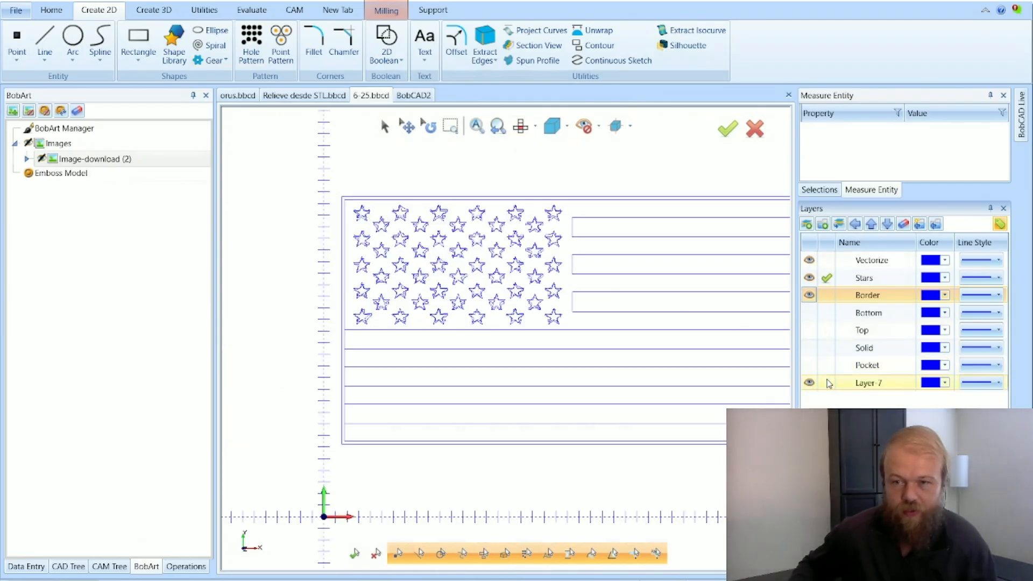
{"action": "left_click", "coordinate": [809, 278]}
{"action": "left_click", "coordinate": [383, 126]}
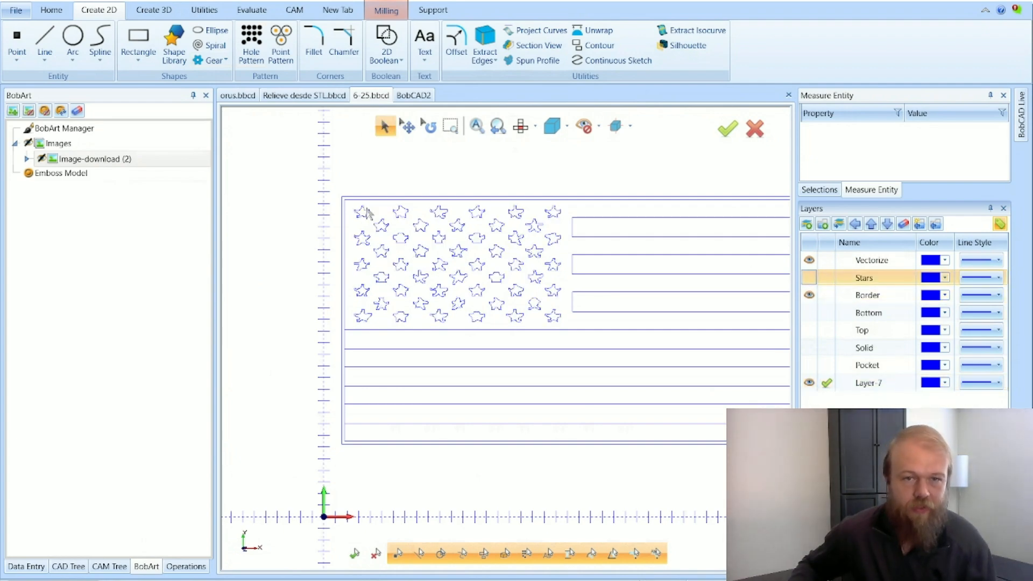
{"action": "left_click_drag", "start_coordinate": [356, 211], "coordinate": [567, 332]}
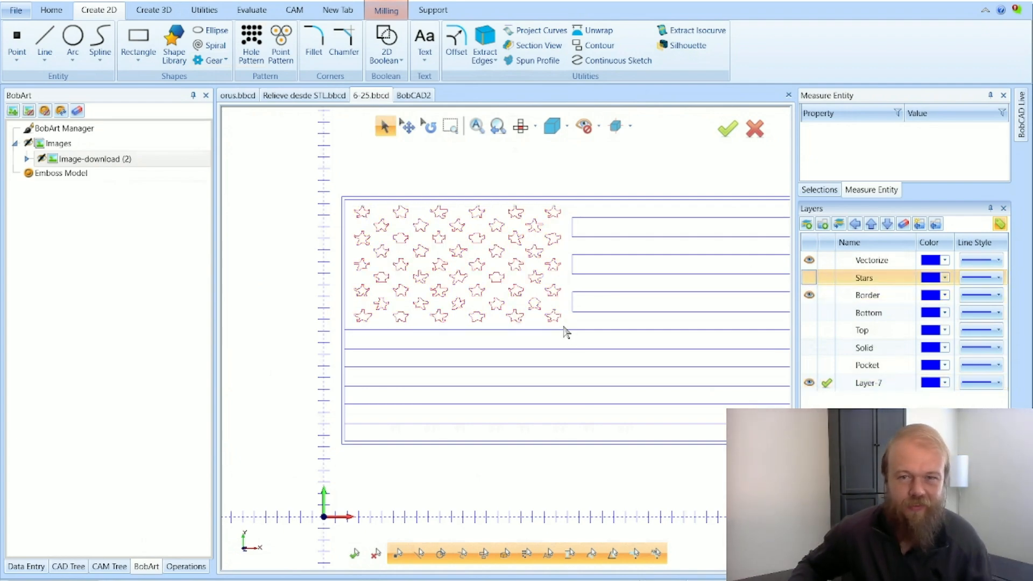
{"action": "scroll", "coordinate": [556, 223], "scroll_direction": "up", "scroll_amount": 6}
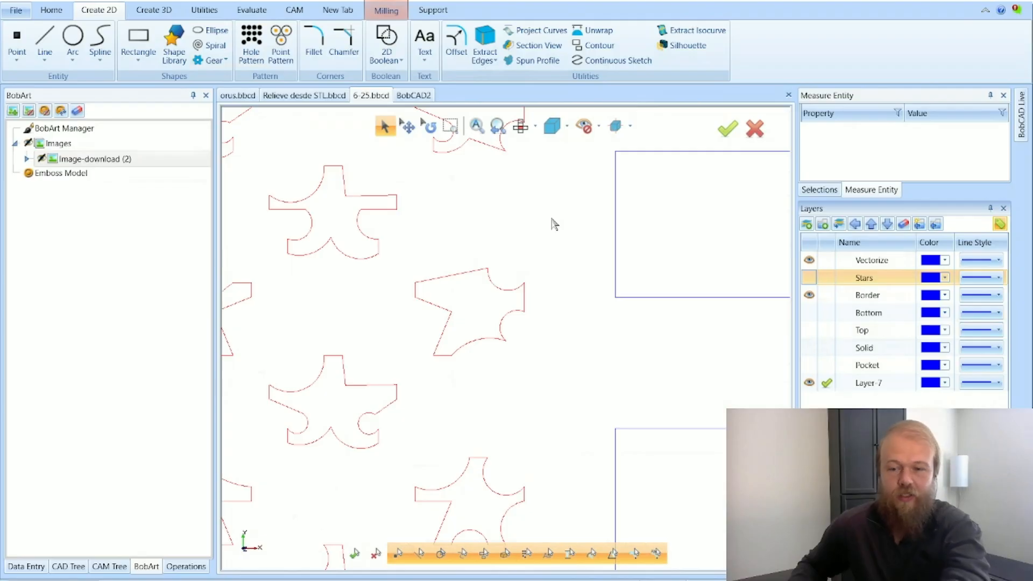
{"action": "scroll", "coordinate": [552, 226], "scroll_direction": "down", "scroll_amount": 6}
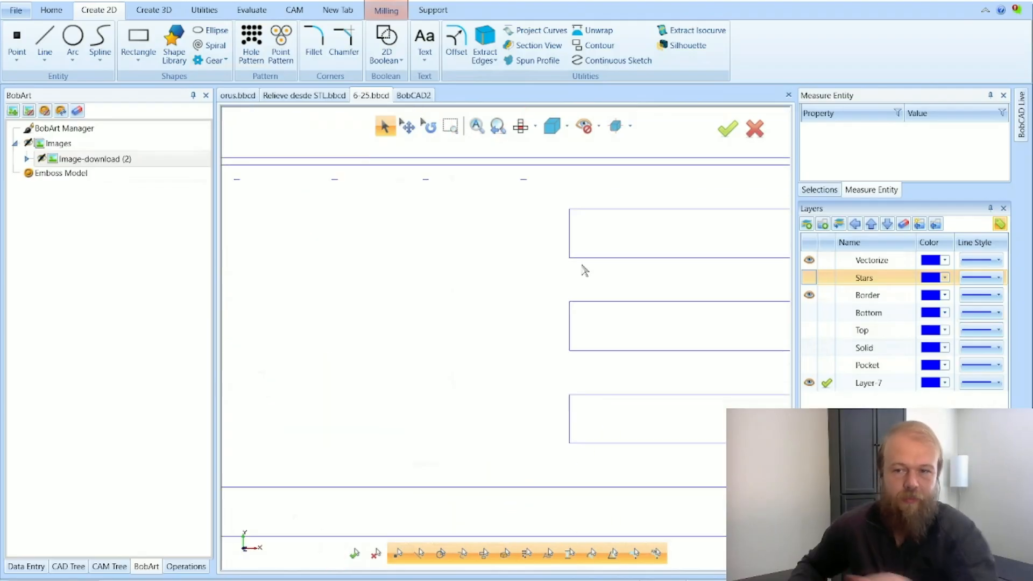
Show the Stars layer again and examine the library stars inside the bordered flag outline.
{"action": "left_click", "coordinate": [809, 277]}
{"action": "scroll", "coordinate": [546, 398], "scroll_direction": "down", "scroll_amount": 2}
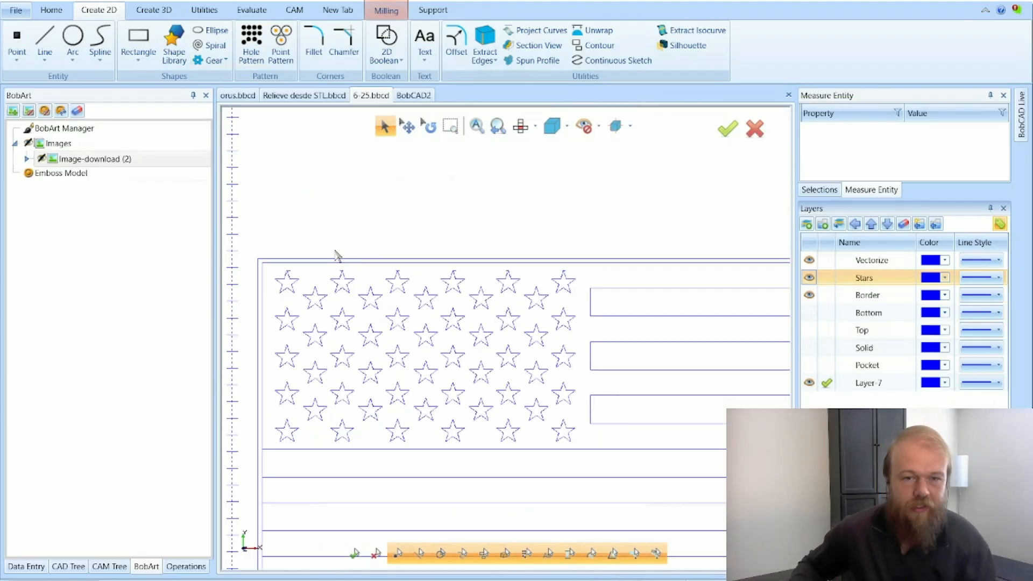
{"action": "scroll", "coordinate": [328, 253], "scroll_direction": "down", "scroll_amount": 2}
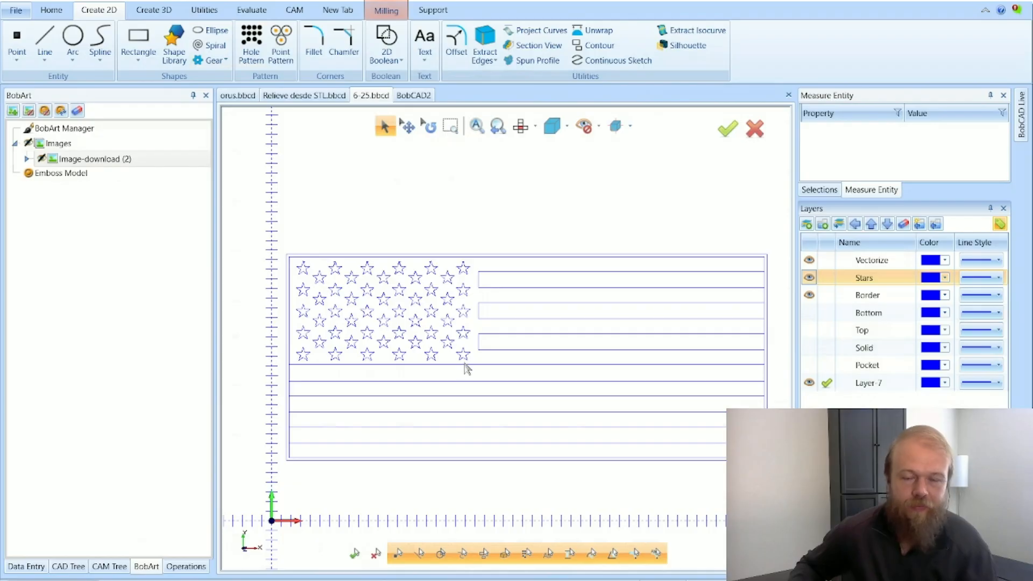
{"action": "scroll", "coordinate": [442, 369], "scroll_direction": "down", "scroll_amount": 2}
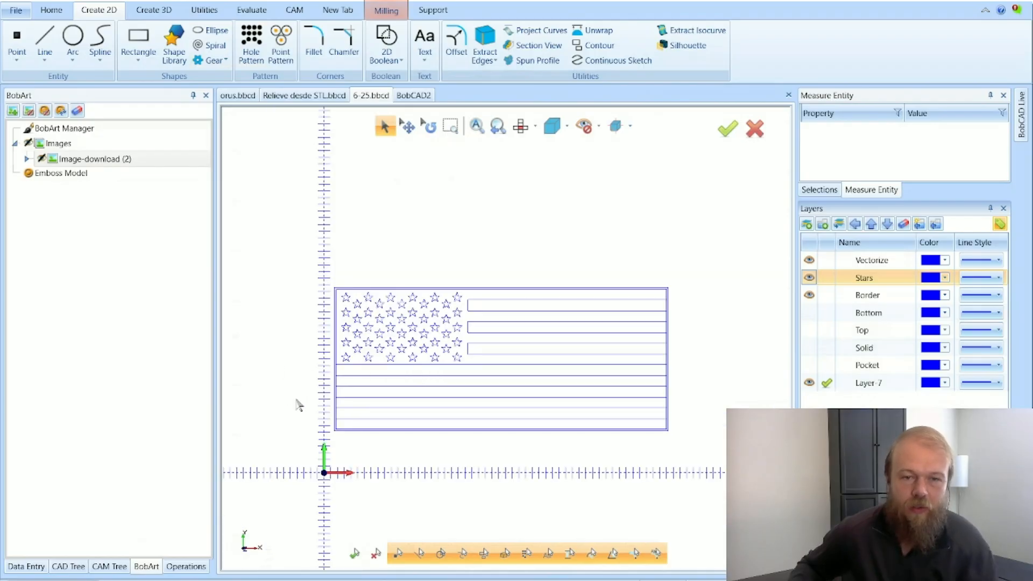
{"action": "scroll", "coordinate": [409, 432], "scroll_direction": "up", "scroll_amount": 2}
{"action": "scroll", "coordinate": [292, 397], "scroll_direction": "down", "scroll_amount": 2}
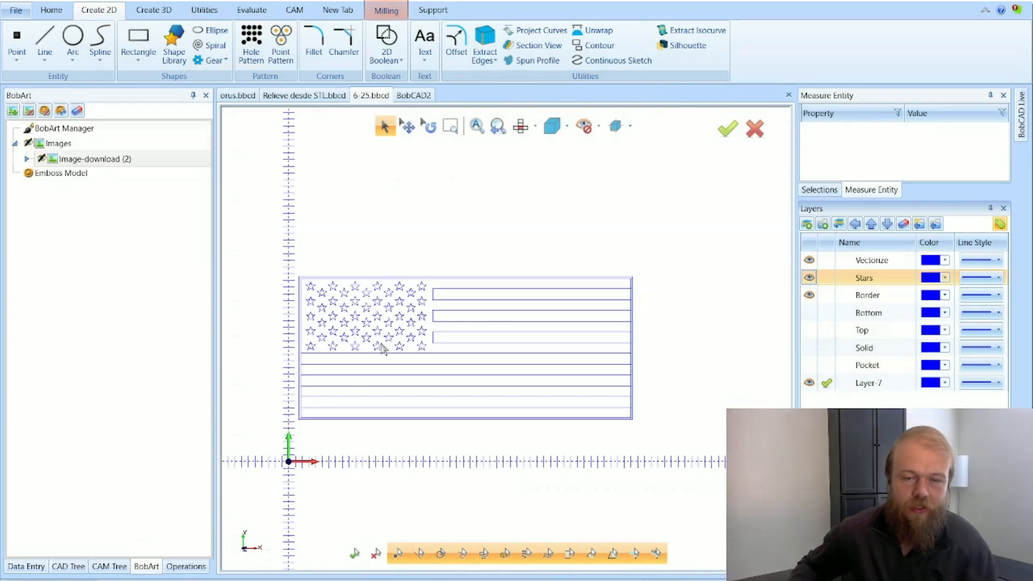
{"action": "scroll", "coordinate": [382, 346], "scroll_direction": "up", "scroll_amount": 2}
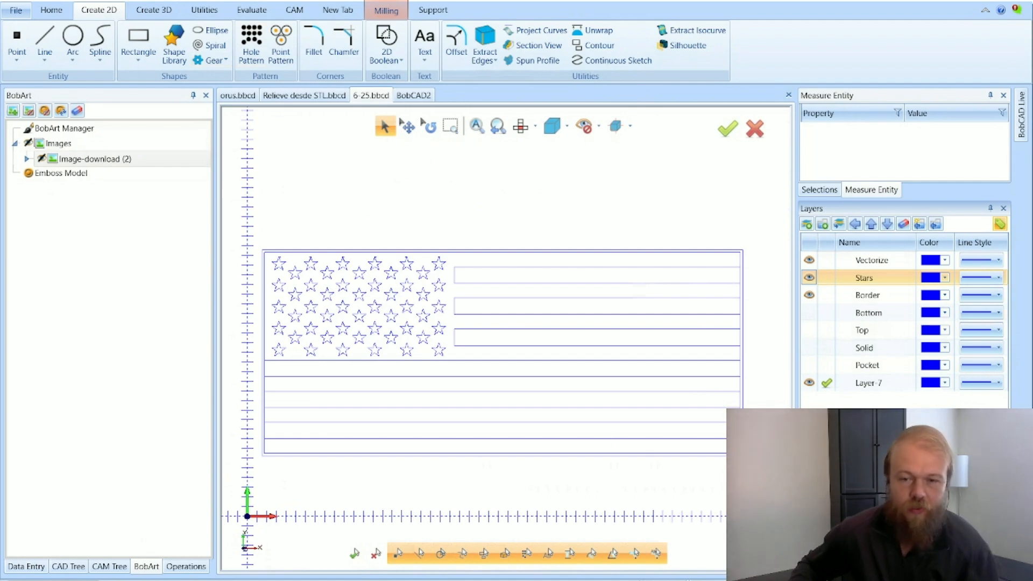
Switch to Chrome, enlarge the window with the american flag image results, and open a new tab.
{"action": "key", "text": "alt+Tab"}
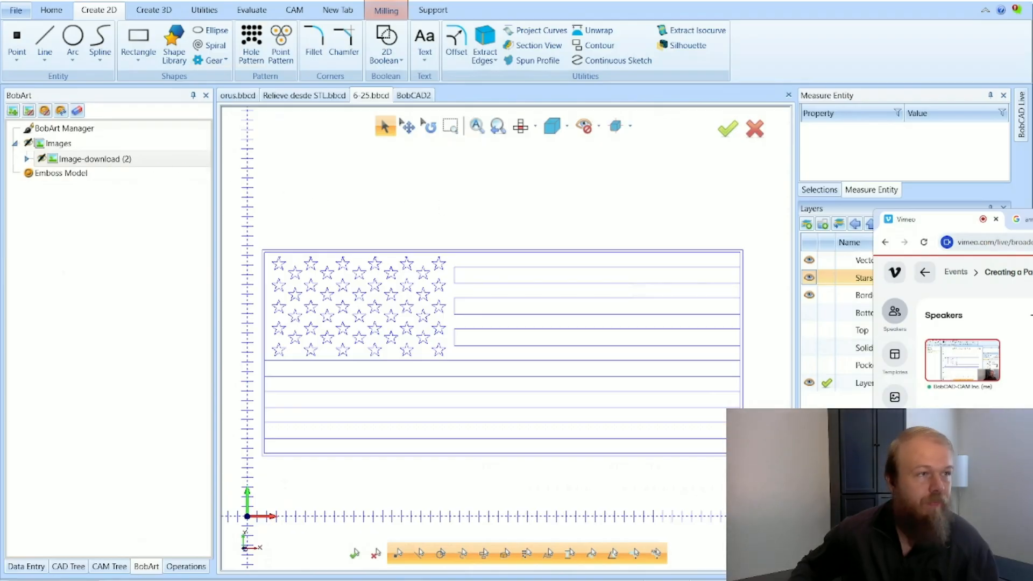
{"action": "left_click", "coordinate": [1021, 220]}
{"action": "left_click_drag", "start_coordinate": [1028, 219], "coordinate": [344, 11]}
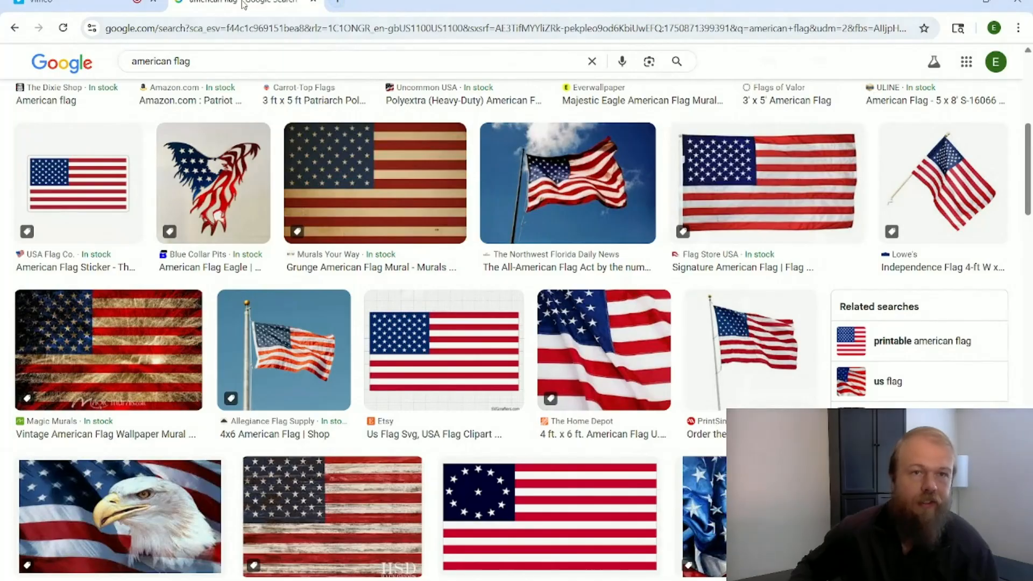
{"action": "left_click", "coordinate": [333, 3]}
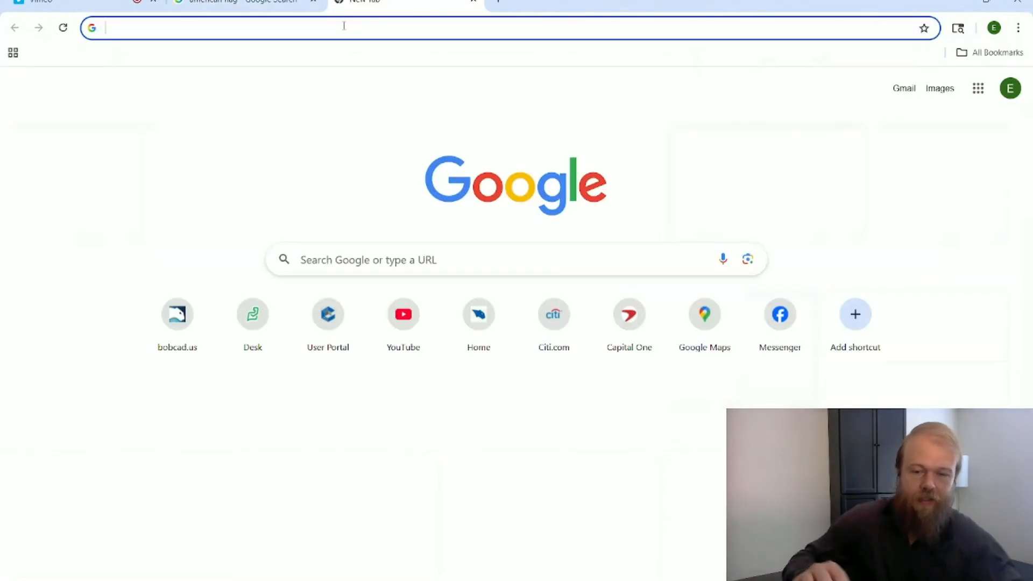
{"action": "type", "text": "lIGHTNIN"}
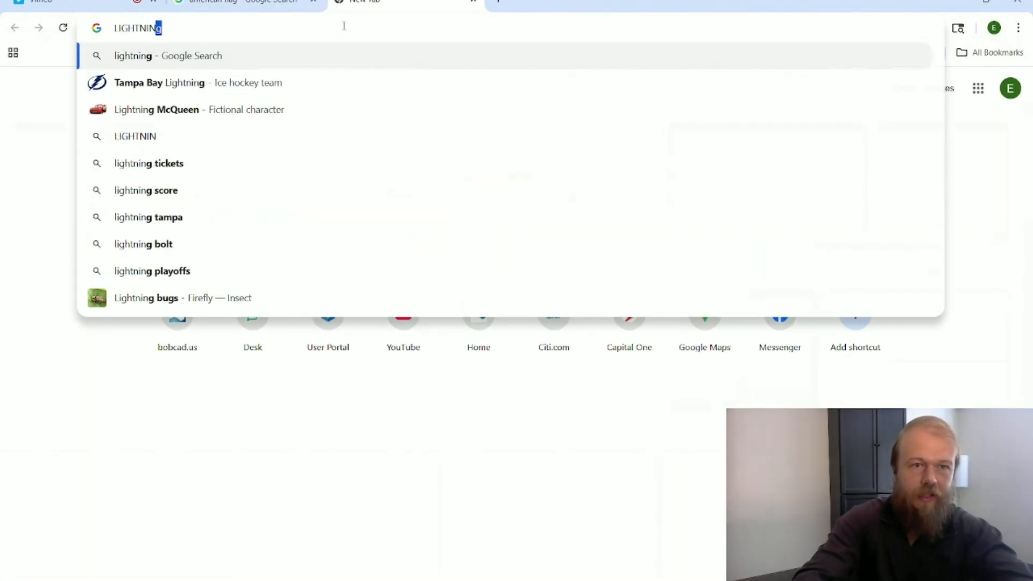
{"action": "key", "text": "BackSpace"}
{"action": "key", "text": "BackSpace"}
{"action": "key", "text": "BackSpace"}
{"action": "key", "text": "BackSpace"}
{"action": "key", "text": "BackSpace"}
{"action": "key", "text": "BackSpace"}
{"action": "key", "text": "BackSpace"}
{"action": "key", "text": "BackSpace"}
{"action": "key", "text": "BackSpace"}
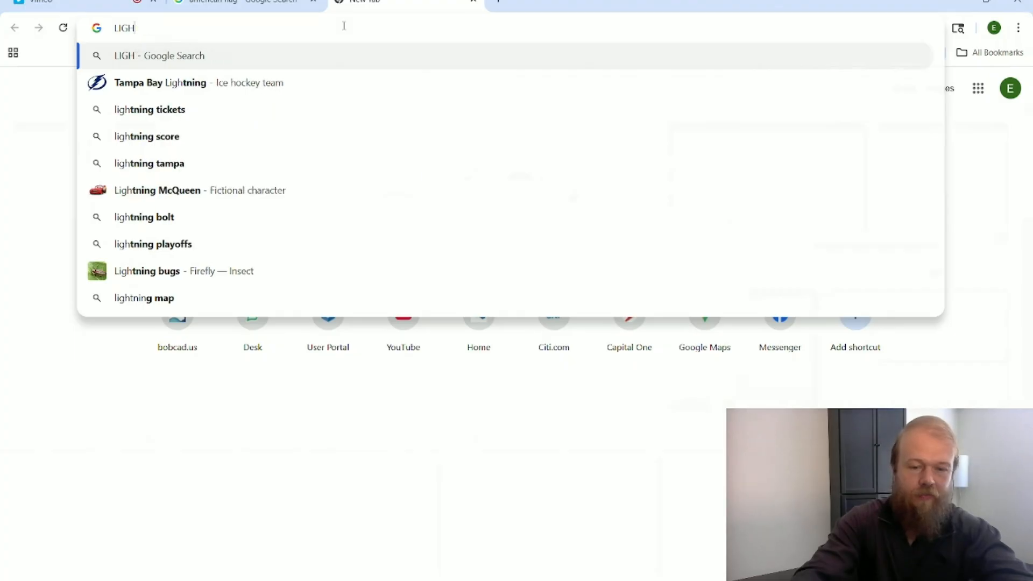
Search Google for "tampa bay lightning logo".
{"action": "type", "text": "tAMPA b"}
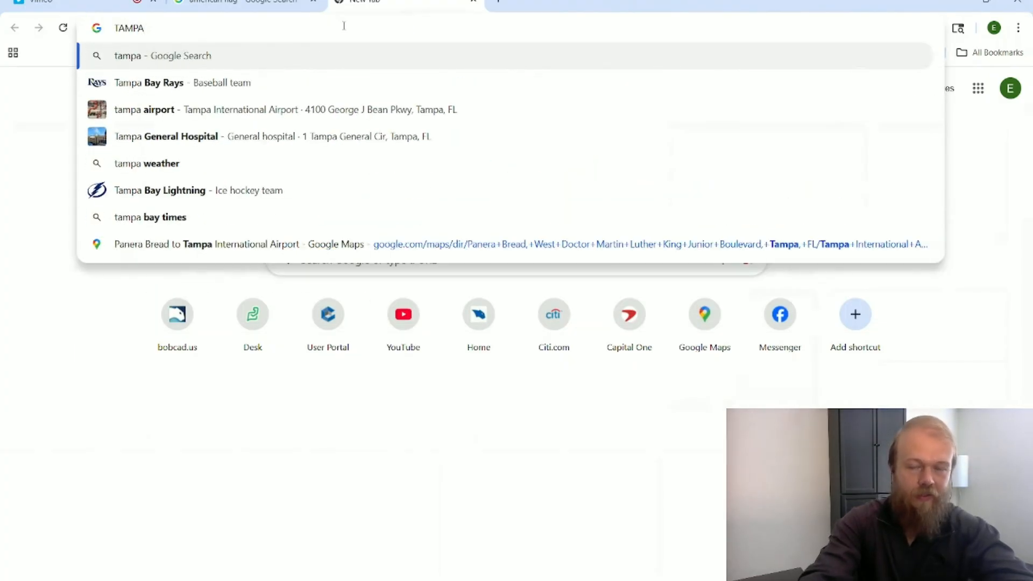
{"action": "type", "text": "AY LIGHT"}
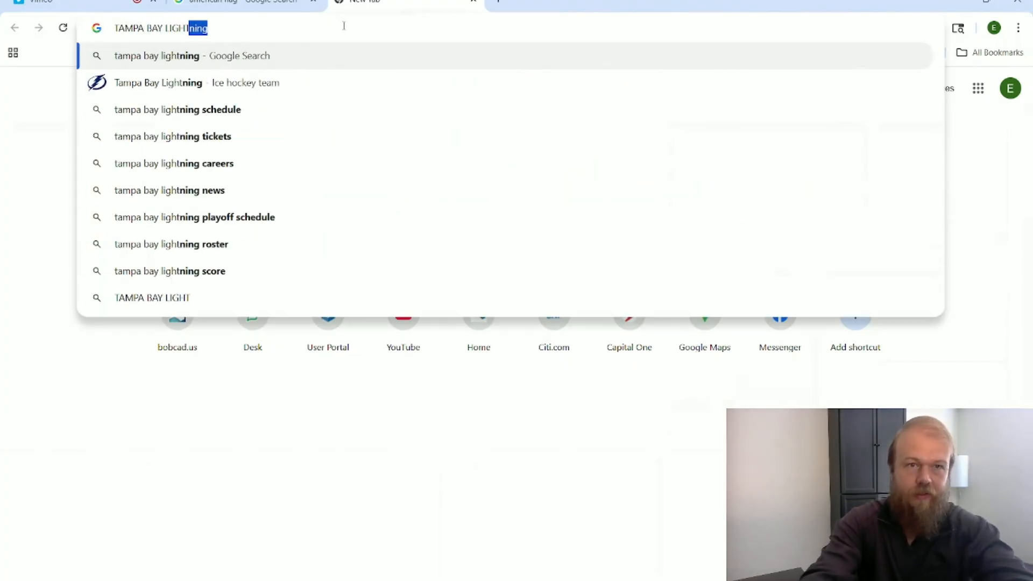
{"action": "type", "text": "NIN"}
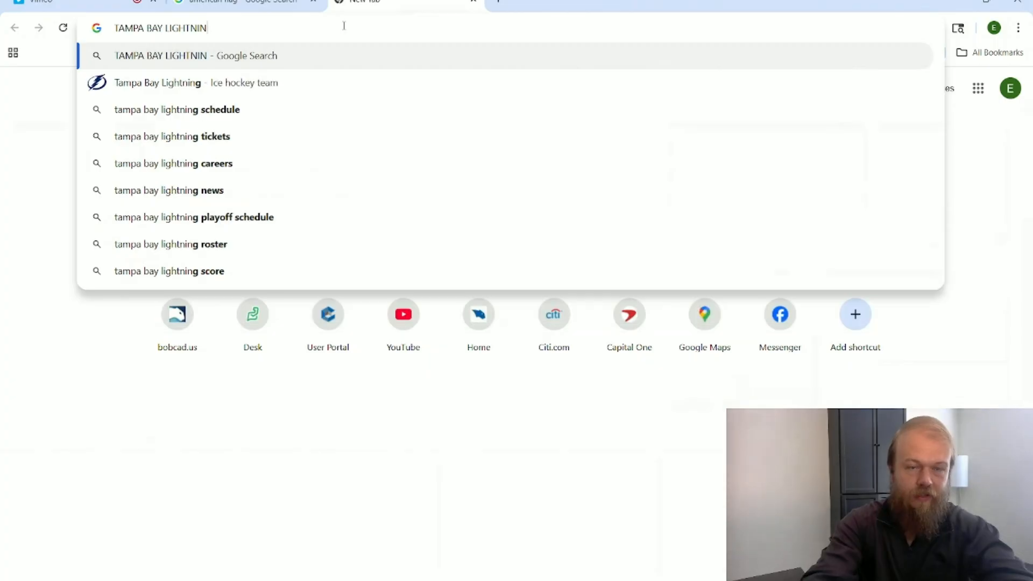
{"action": "type", "text": "G LO"}
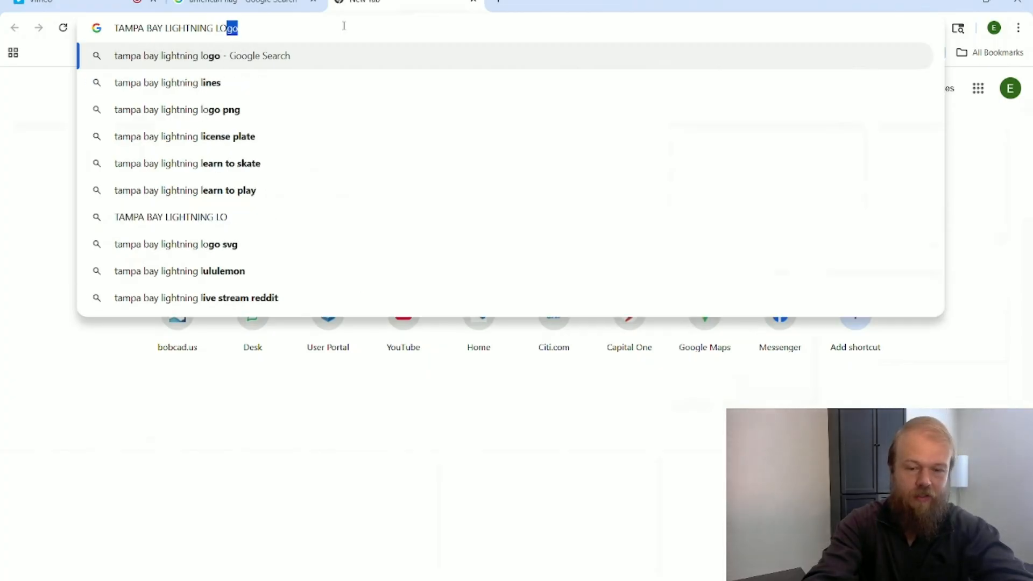
{"action": "key", "text": "Return"}
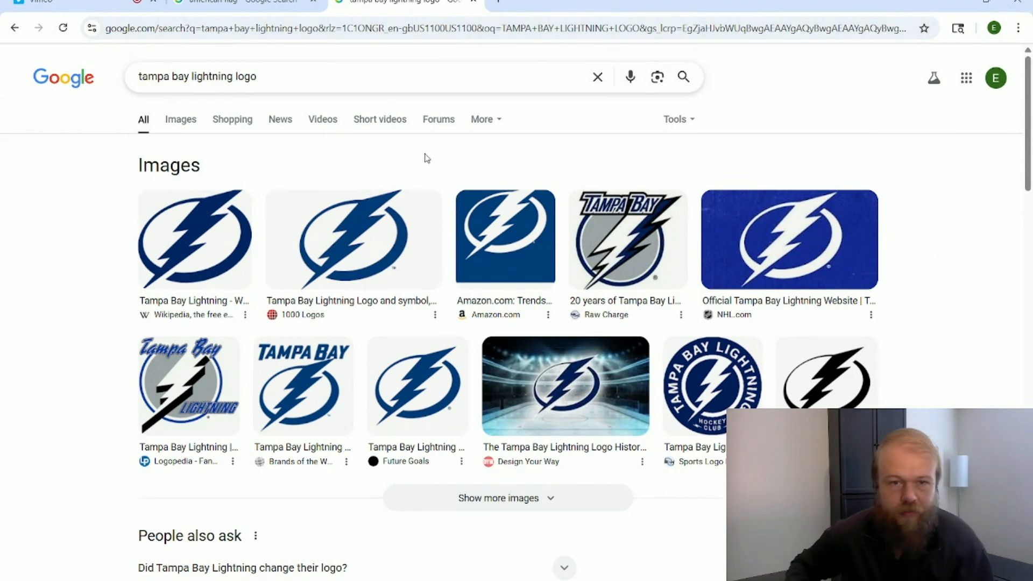
Save the Wikipedia Tampa Bay Lightning logo to Downloads as the PNG image download (2).
{"action": "right_click", "coordinate": [215, 236]}
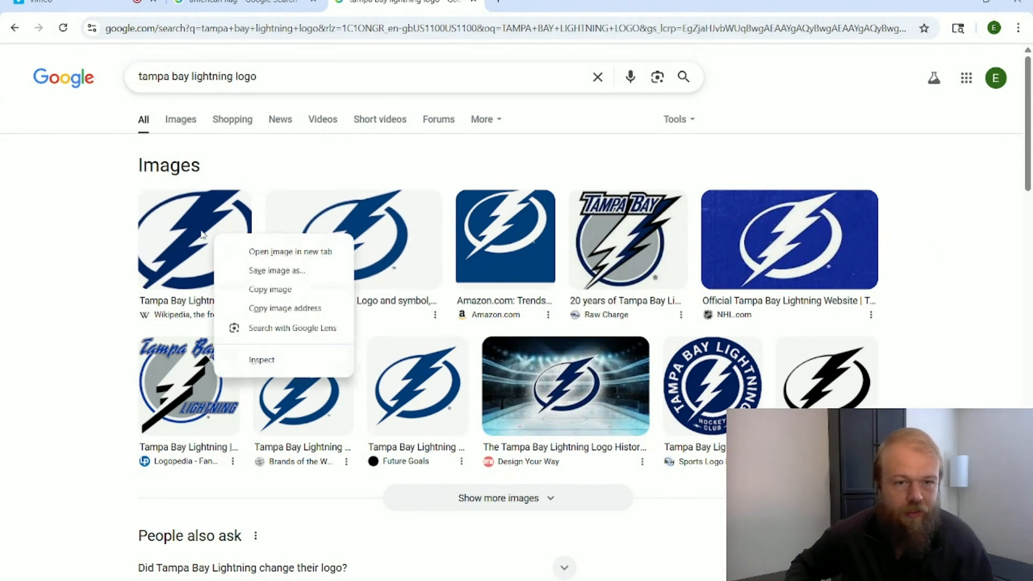
{"action": "left_click", "coordinate": [278, 270]}
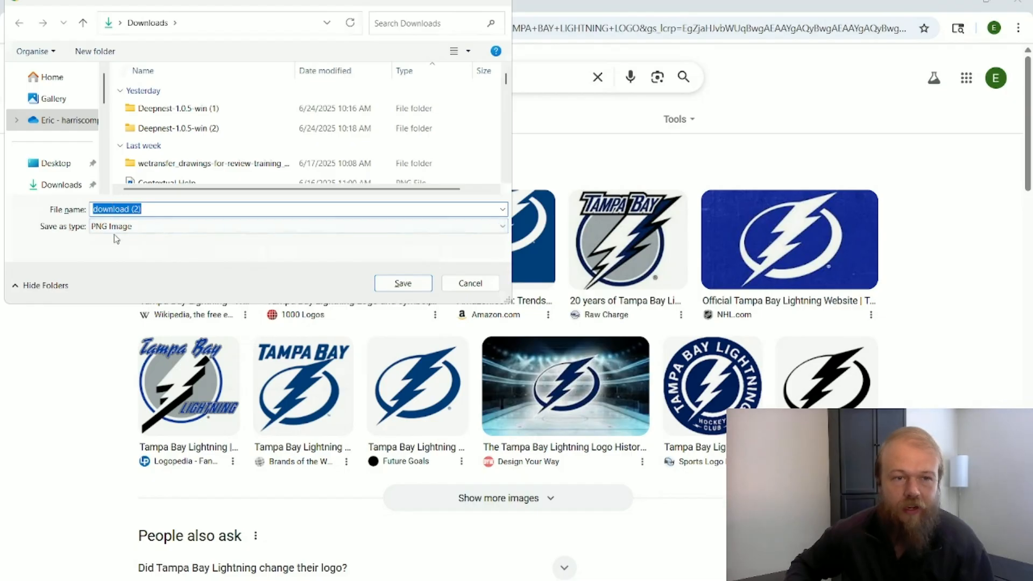
{"action": "left_click", "coordinate": [117, 231]}
{"action": "left_click", "coordinate": [116, 231]}
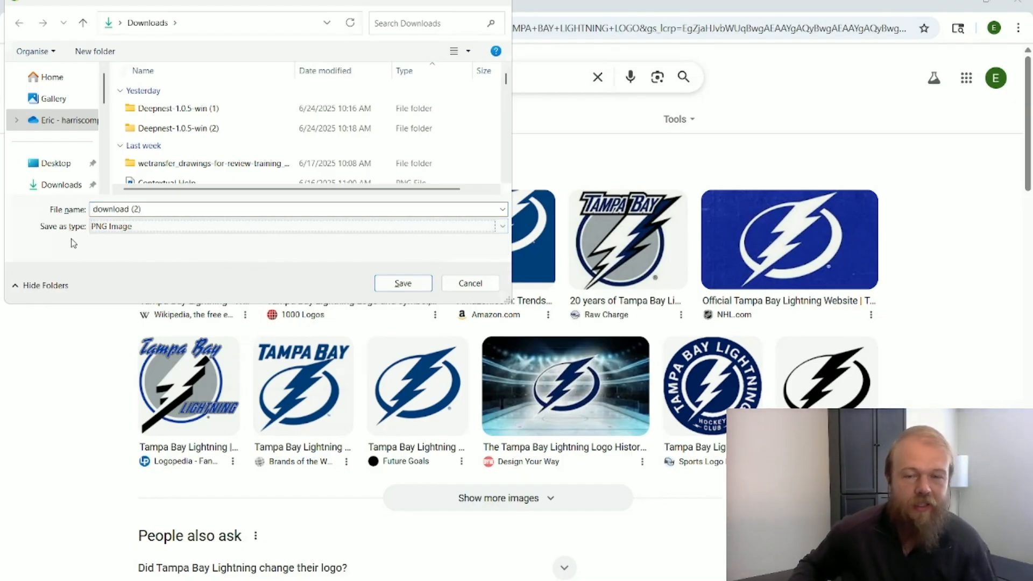
{"action": "left_click", "coordinate": [400, 285]}
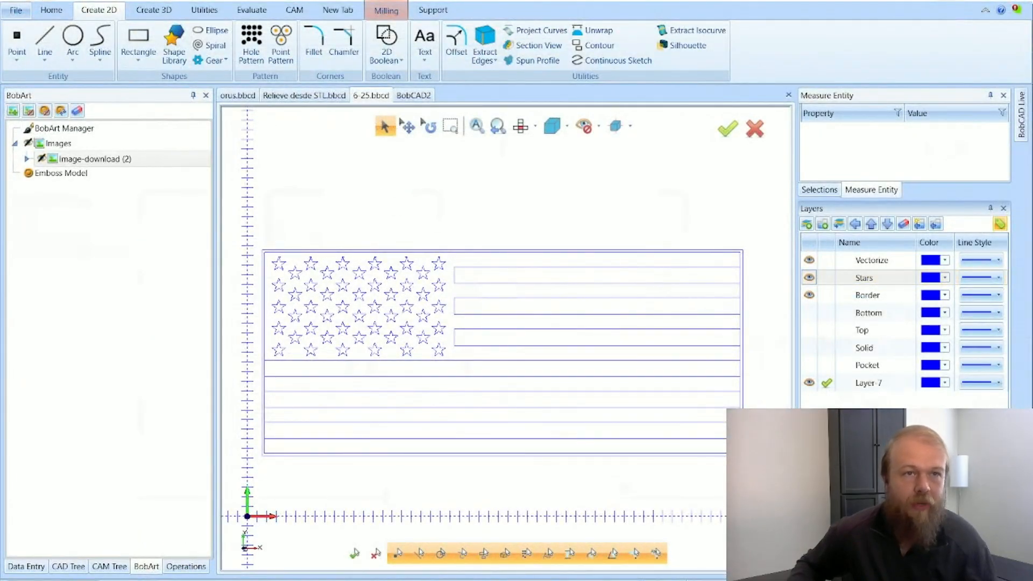
Switch back to BobCAD-CAM, create a new document, and load the PNG image download (2) from Downloads into BobArt.
{"action": "left_click", "coordinate": [24, 2]}
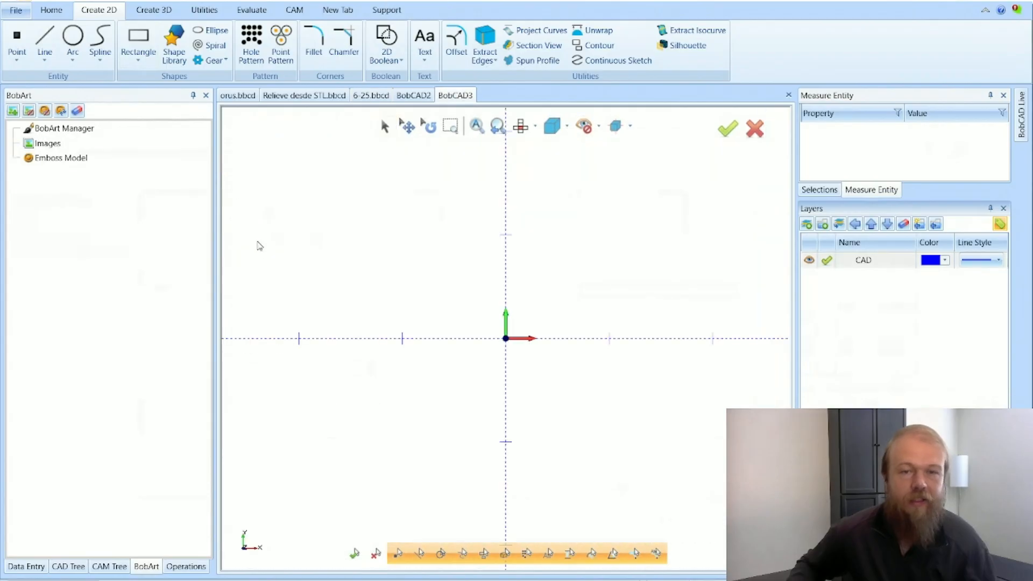
{"action": "left_click", "coordinate": [71, 144]}
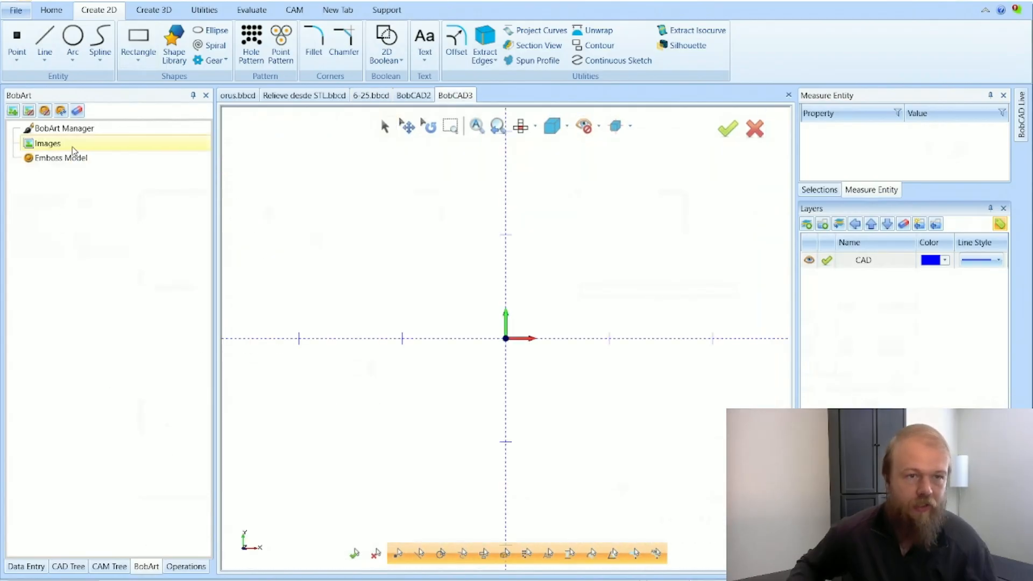
{"action": "right_click", "coordinate": [71, 144]}
{"action": "left_click", "coordinate": [90, 154]}
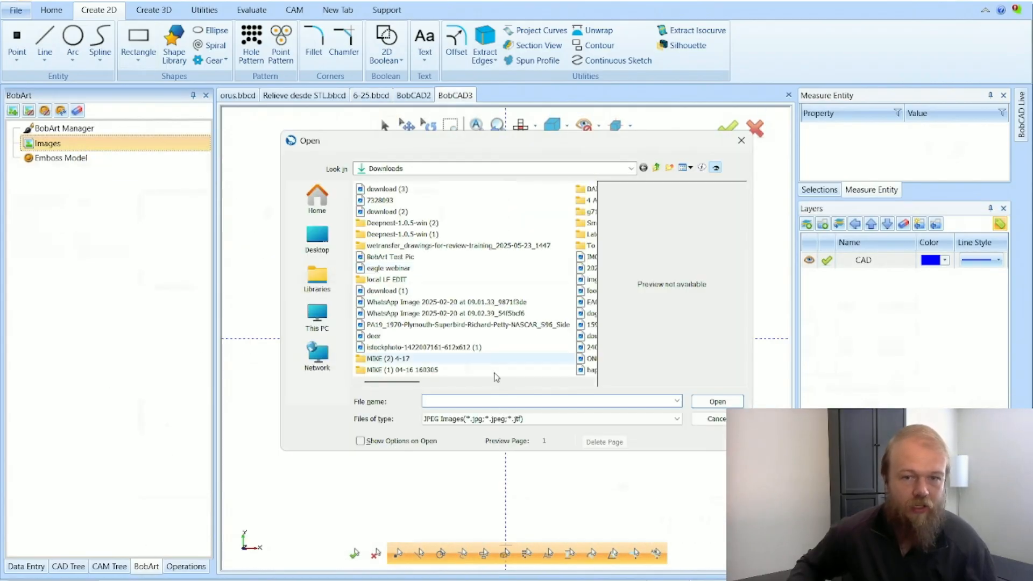
{"action": "left_click", "coordinate": [508, 418]}
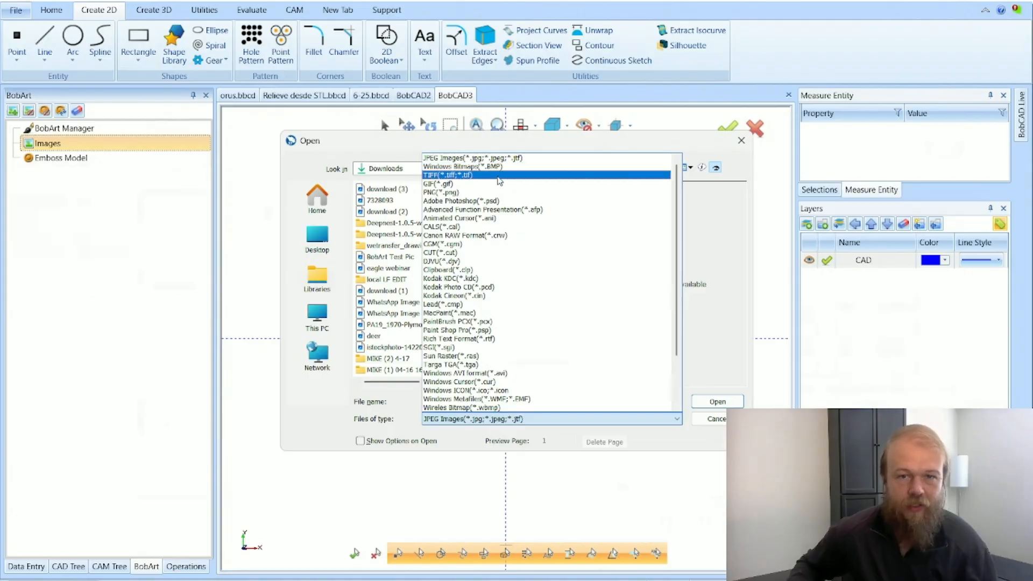
{"action": "left_click", "coordinate": [490, 193]}
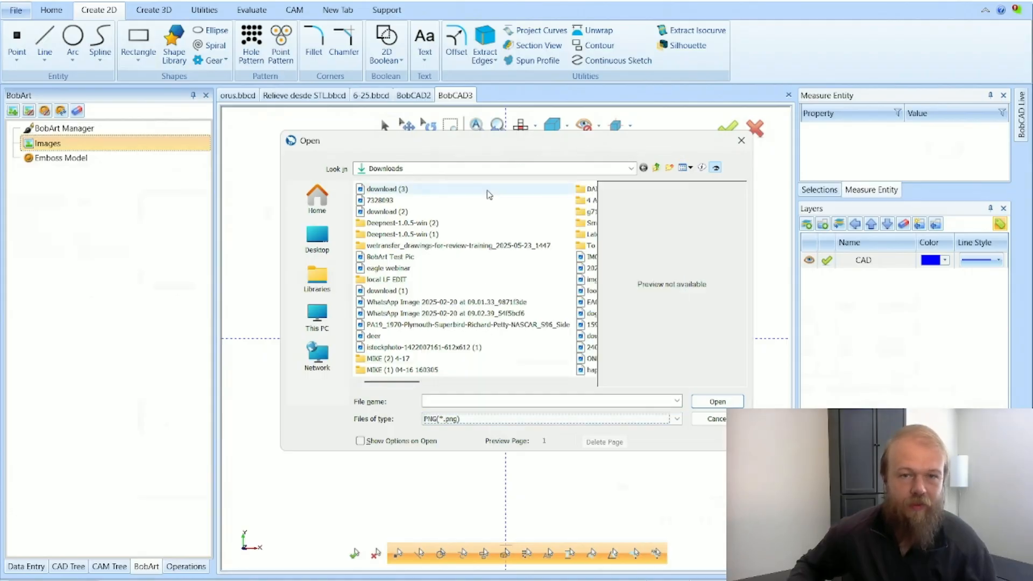
{"action": "scroll", "coordinate": [487, 194], "scroll_direction": "down", "scroll_amount": 1}
{"action": "left_click", "coordinate": [466, 189]}
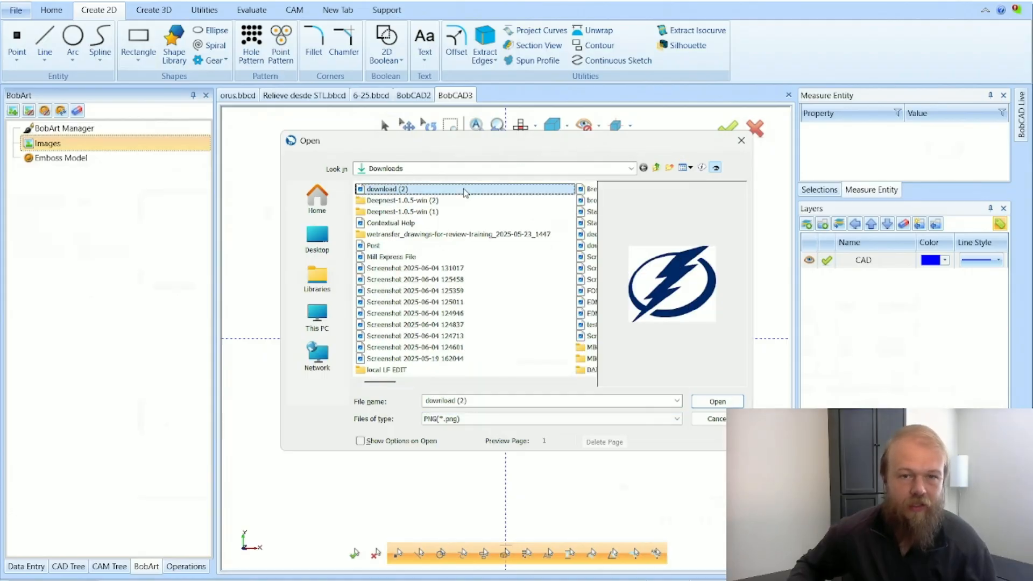
{"action": "left_click", "coordinate": [717, 401]}
Load the selected logo image and set its X size to 4 with the aspect ratio kept.
{"action": "scroll", "coordinate": [519, 374], "scroll_direction": "up", "scroll_amount": 2}
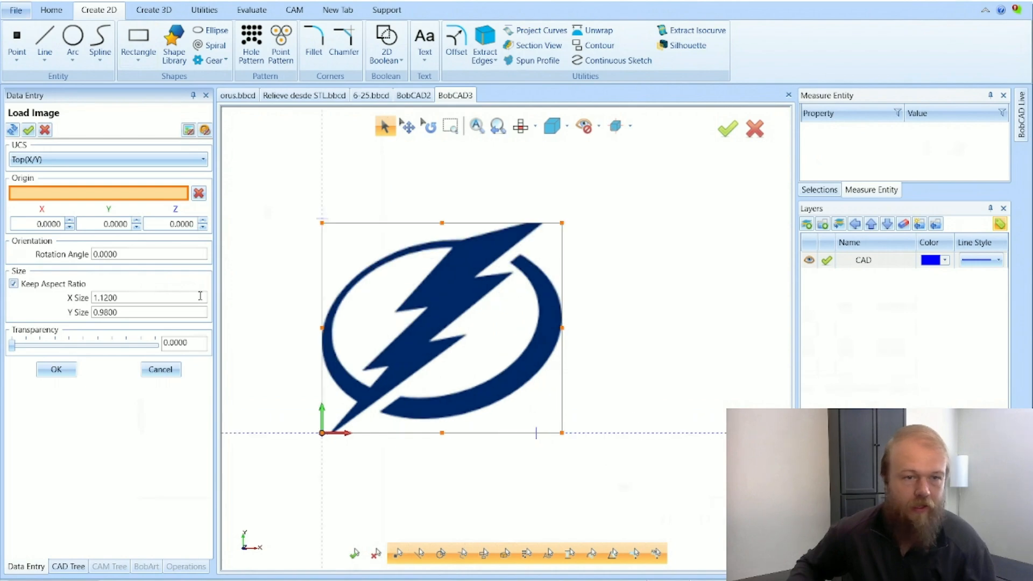
{"action": "double_click", "coordinate": [123, 300]}
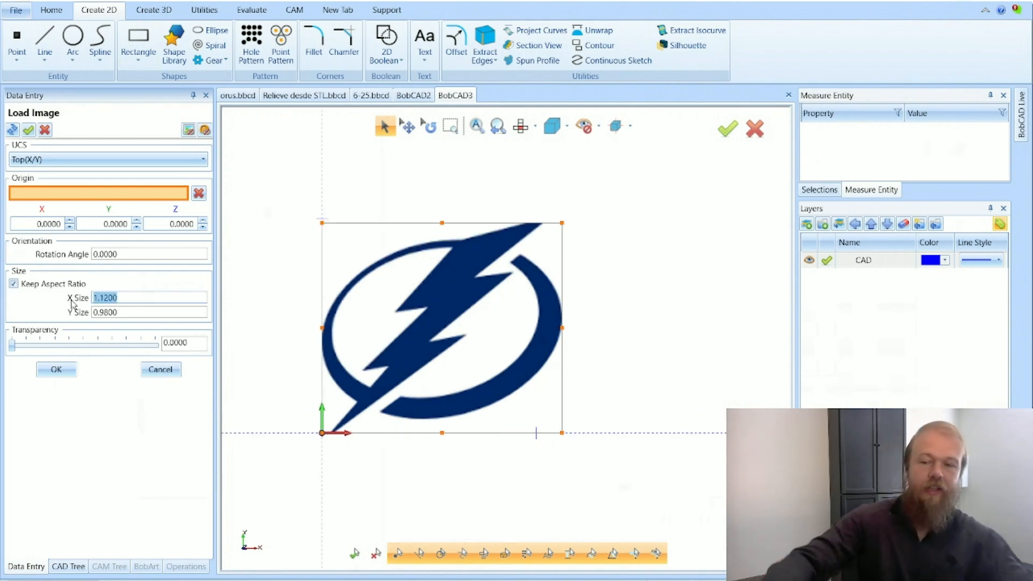
{"action": "type", "text": "4"}
{"action": "key", "text": "Tab"}
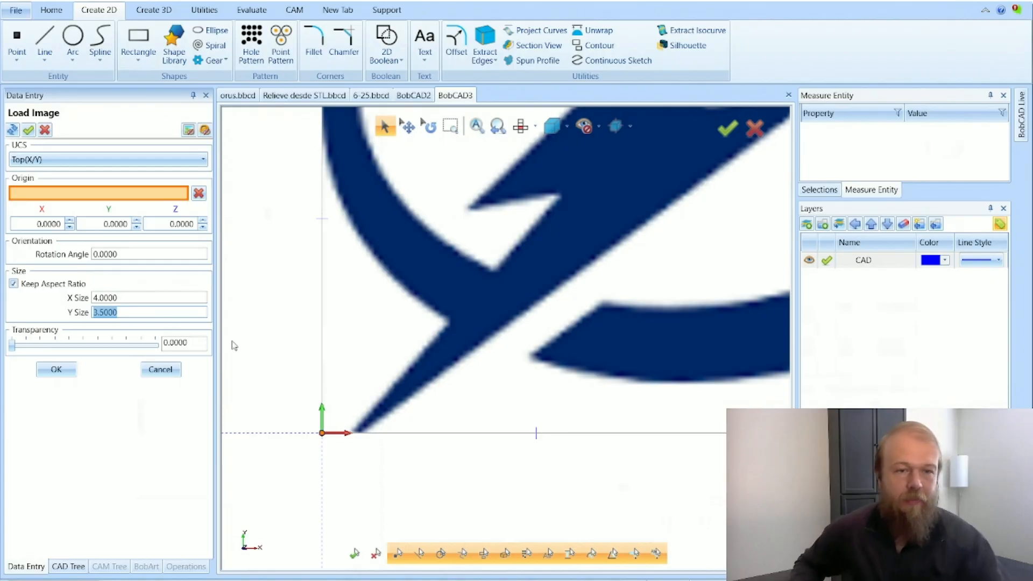
{"action": "scroll", "coordinate": [296, 421], "scroll_direction": "down", "scroll_amount": 4}
{"action": "scroll", "coordinate": [301, 382], "scroll_direction": "up", "scroll_amount": 2}
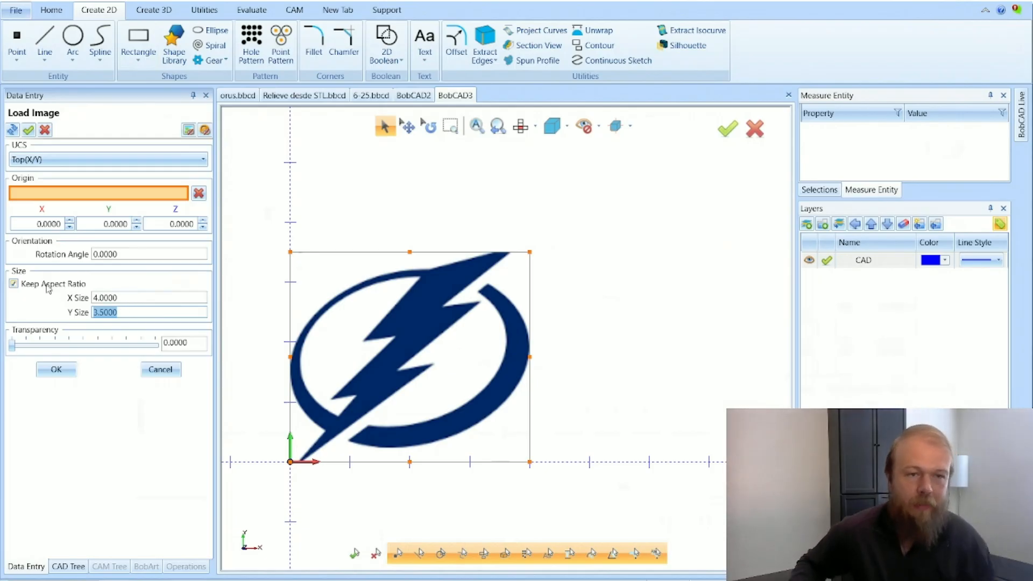
Turn off Keep Aspect Ratio, set the image's Y size to 3.25, and accept the loaded image.
{"action": "left_click", "coordinate": [64, 287]}
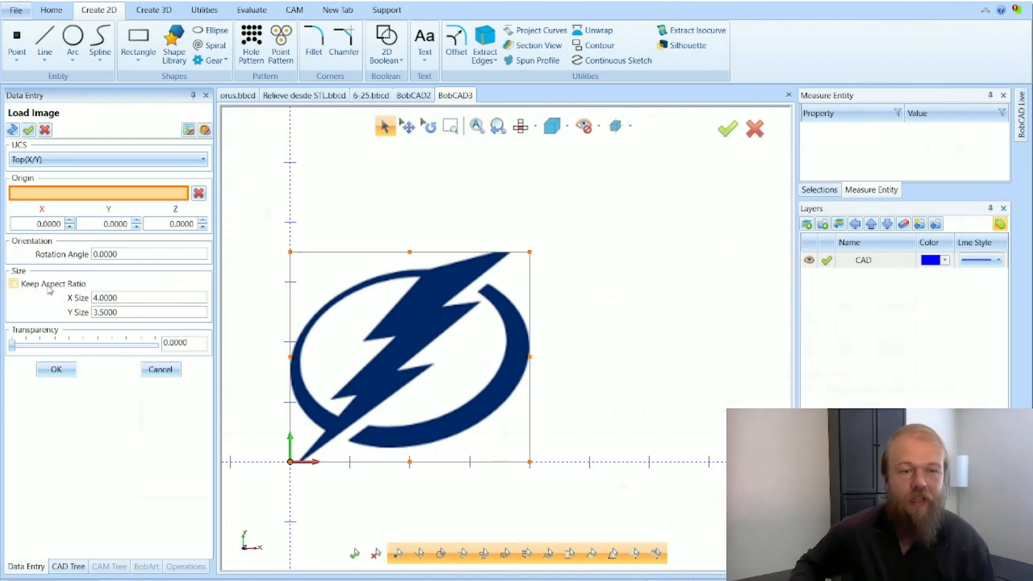
{"action": "double_click", "coordinate": [119, 312]}
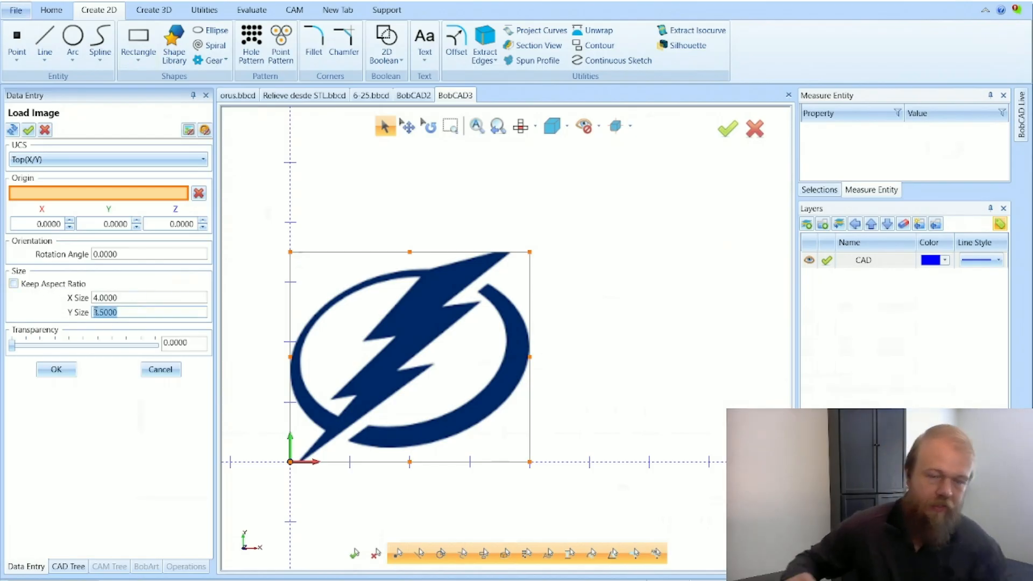
{"action": "type", "text": "3.25"}
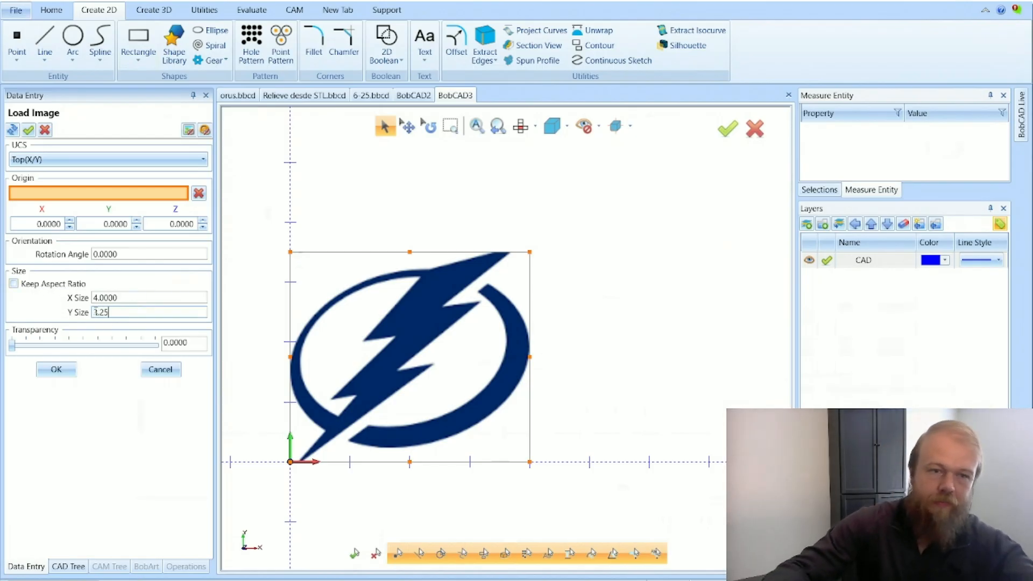
{"action": "key", "text": "Return"}
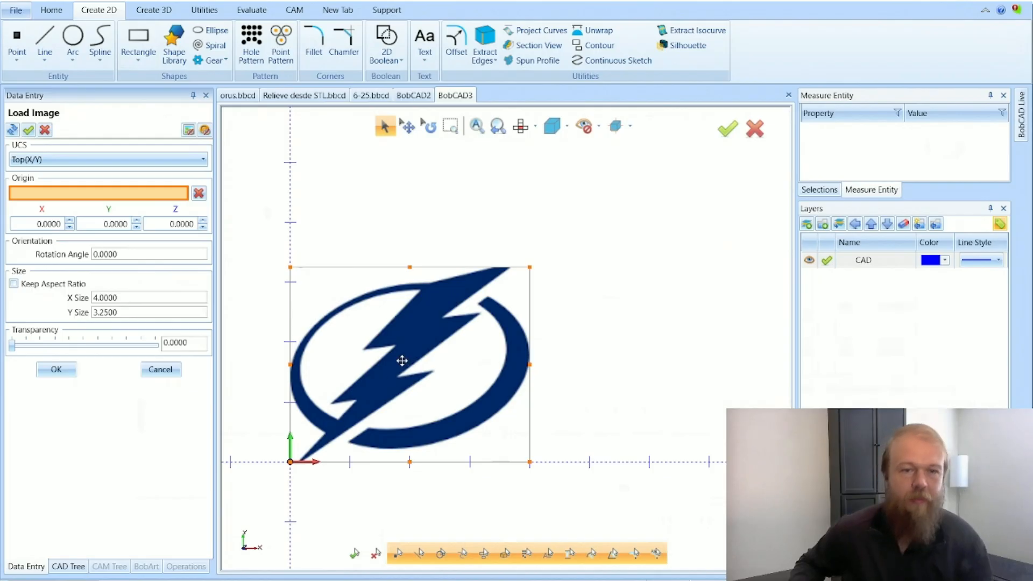
{"action": "left_click", "coordinate": [56, 370]}
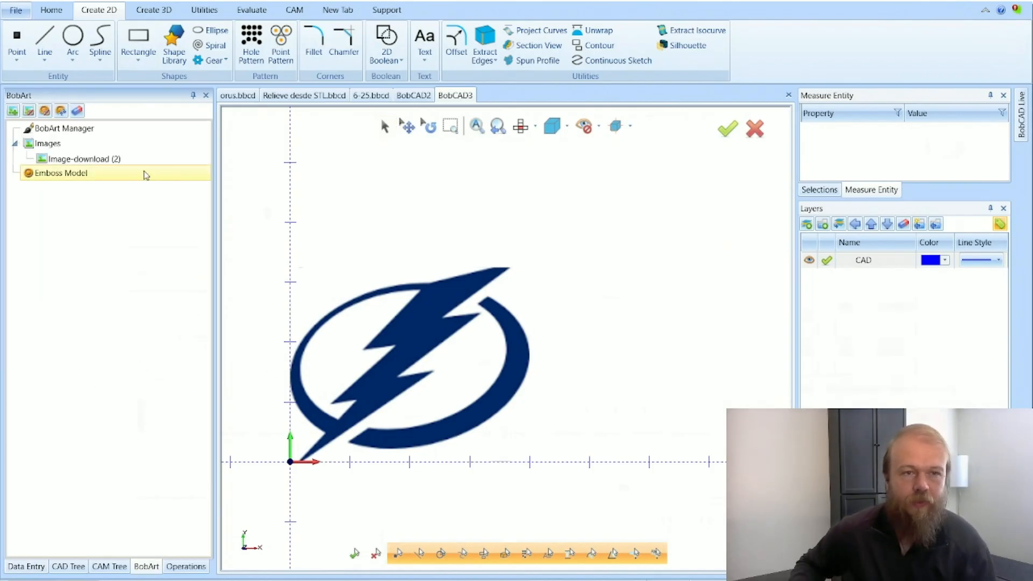
Vectorize the logo image with the 2-Level (Black/White) strategy at a threshold value of 192.
{"action": "right_click", "coordinate": [128, 158]}
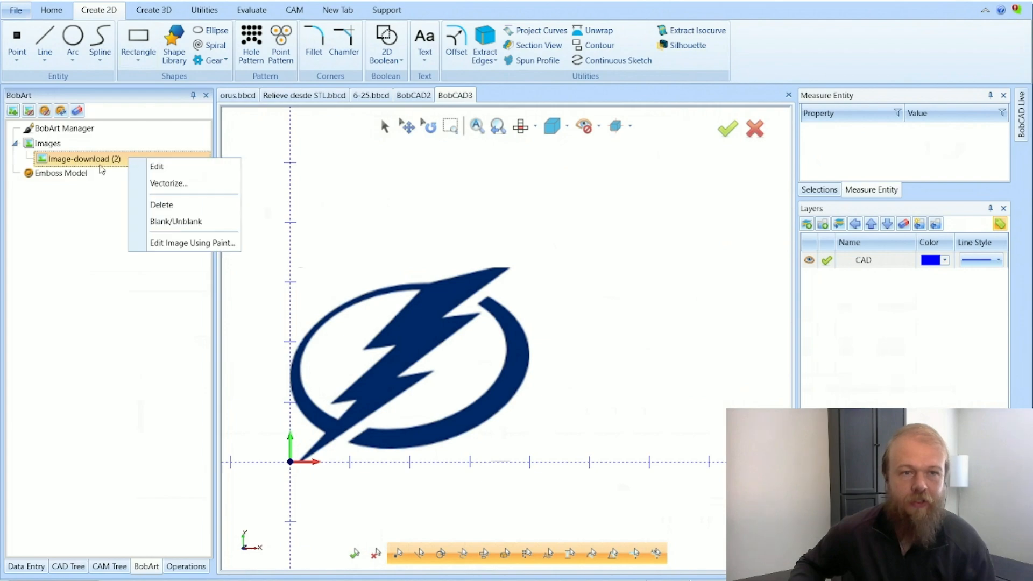
{"action": "left_click", "coordinate": [168, 183]}
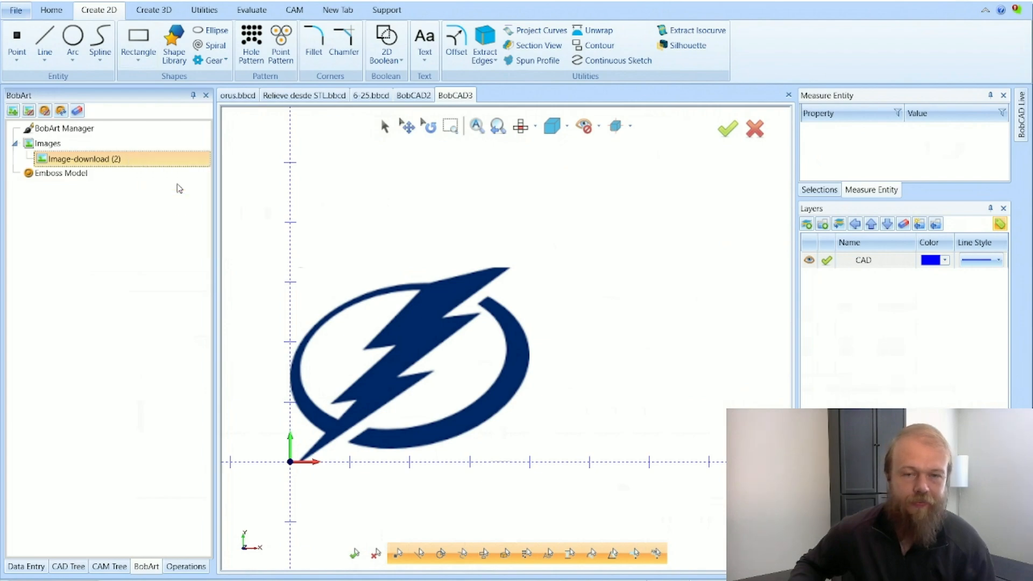
{"action": "left_click_drag", "start_coordinate": [189, 233], "coordinate": [155, 229]}
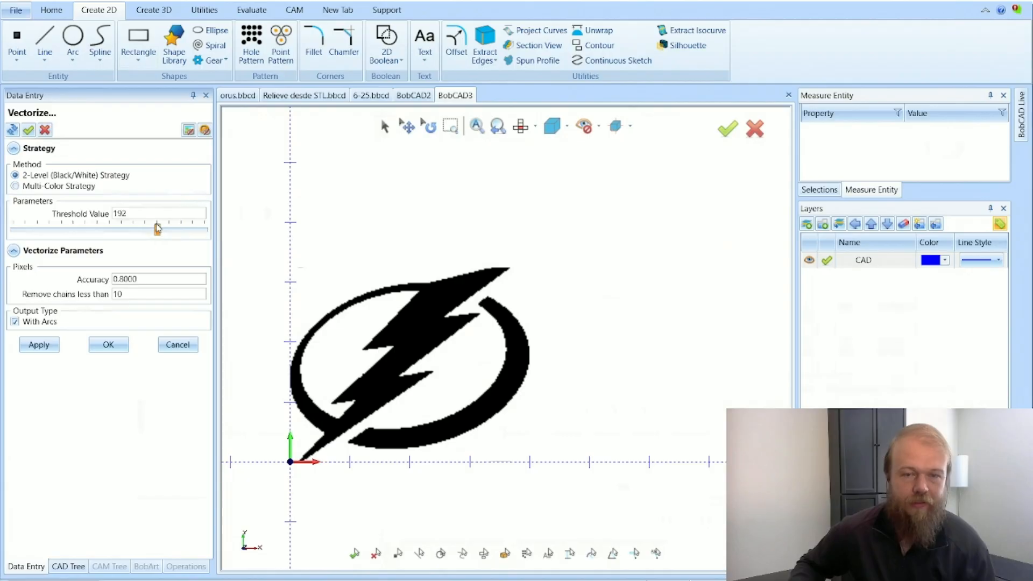
{"action": "left_click", "coordinate": [91, 346]}
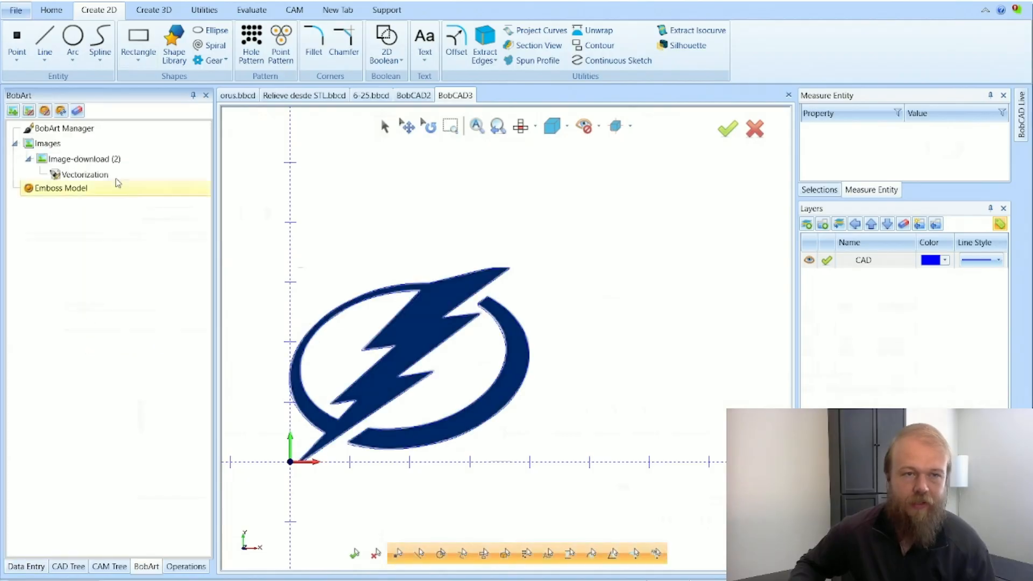
Blank the logo image so that only its vectorized outline is displayed.
{"action": "right_click", "coordinate": [97, 157]}
{"action": "left_click", "coordinate": [109, 253]}
{"action": "scroll", "coordinate": [382, 369], "scroll_direction": "up", "scroll_amount": 9}
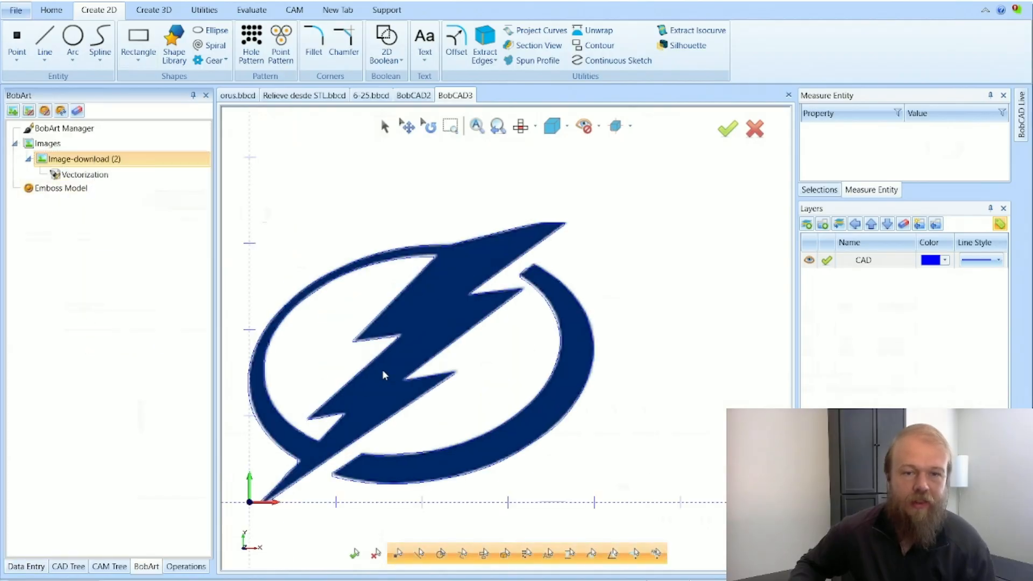
{"action": "scroll", "coordinate": [410, 353], "scroll_direction": "down", "scroll_amount": 6}
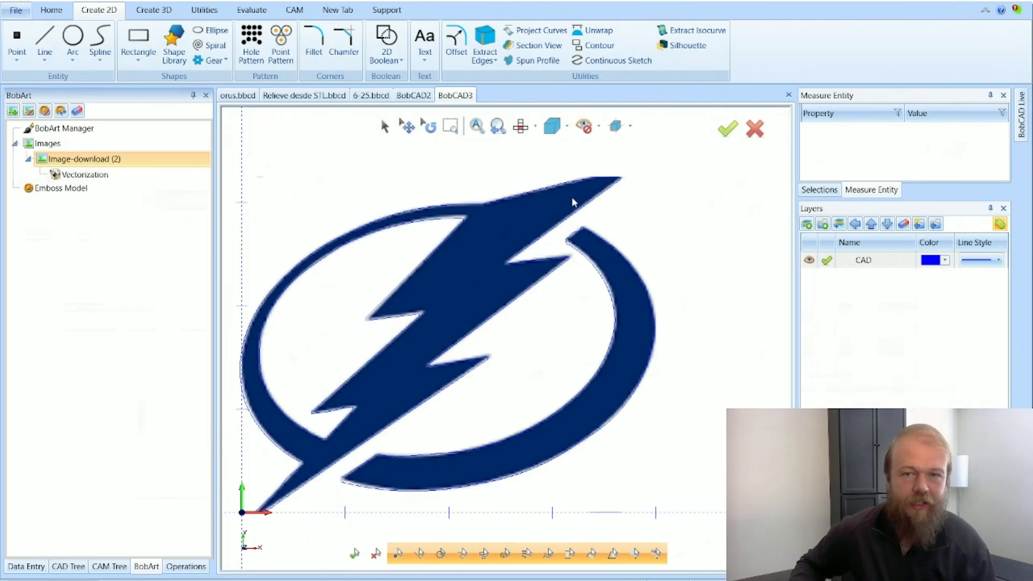
{"action": "right_click", "coordinate": [86, 161]}
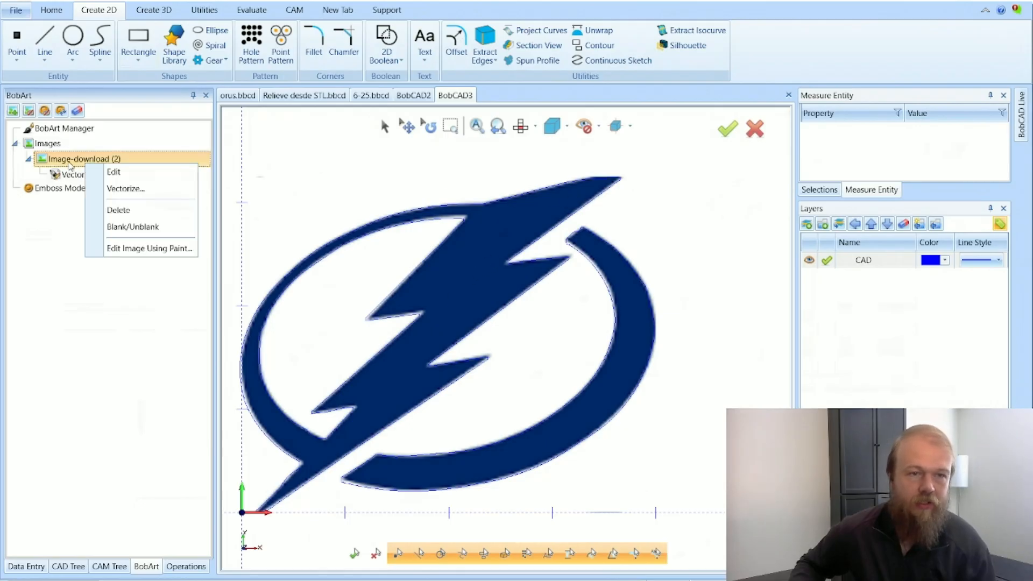
{"action": "left_click", "coordinate": [102, 227]}
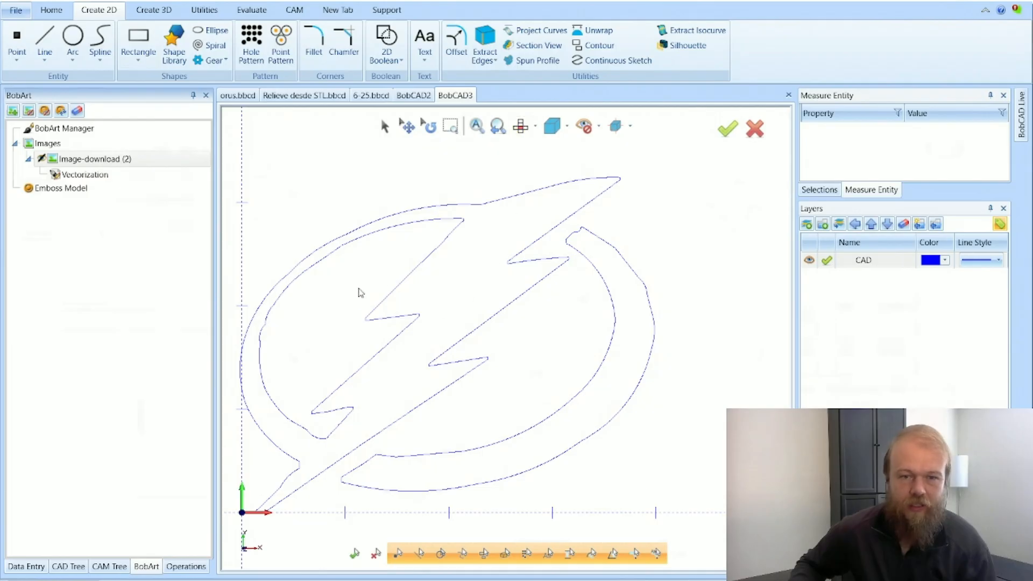
Use Deform to smooth the kinked segments along the left side of the logo's inner curve.
{"action": "scroll", "coordinate": [264, 324], "scroll_direction": "up", "scroll_amount": 6}
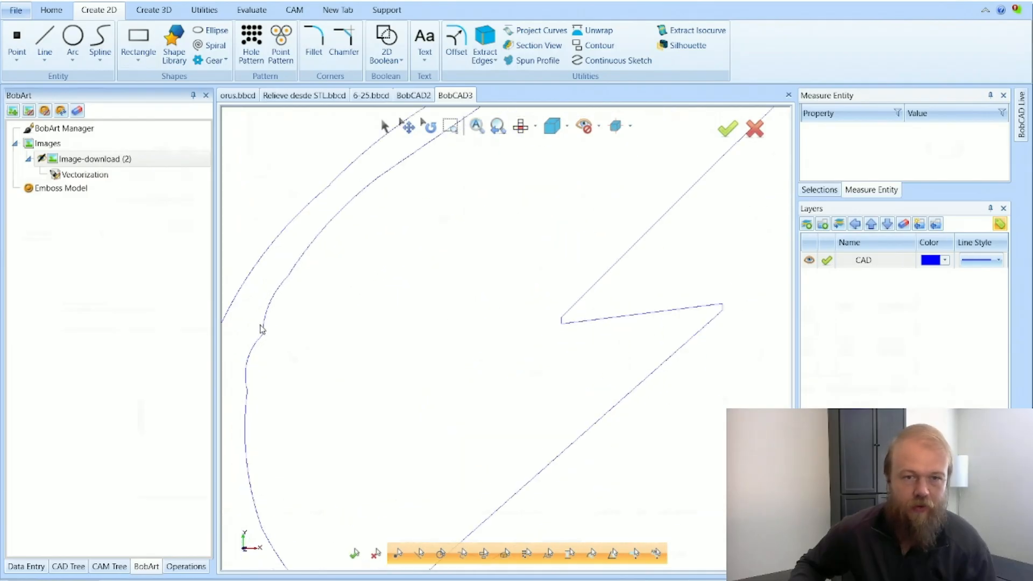
{"action": "scroll", "coordinate": [261, 327], "scroll_direction": "down", "scroll_amount": 5}
{"action": "left_click", "coordinate": [204, 10]}
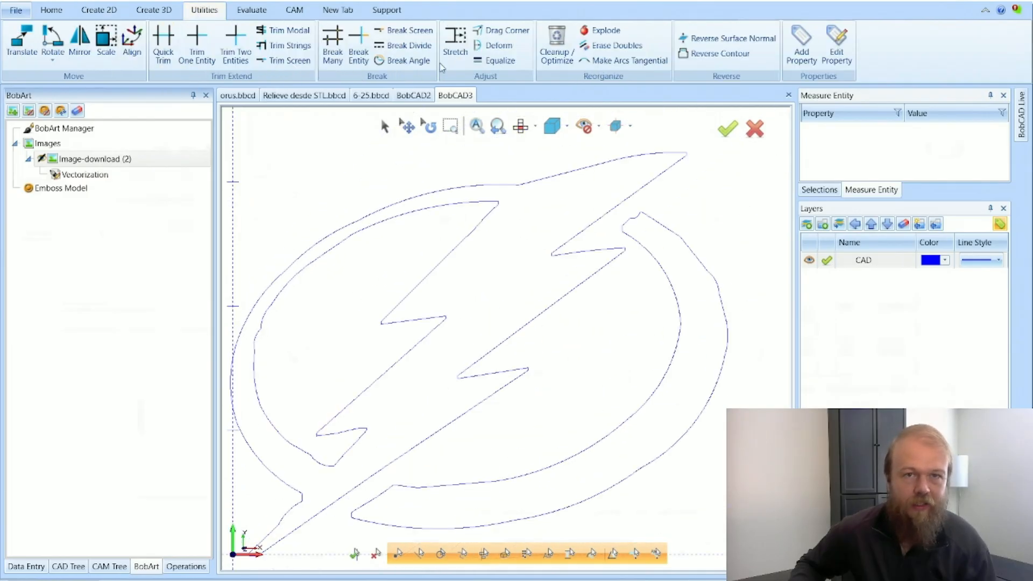
{"action": "left_click", "coordinate": [496, 46]}
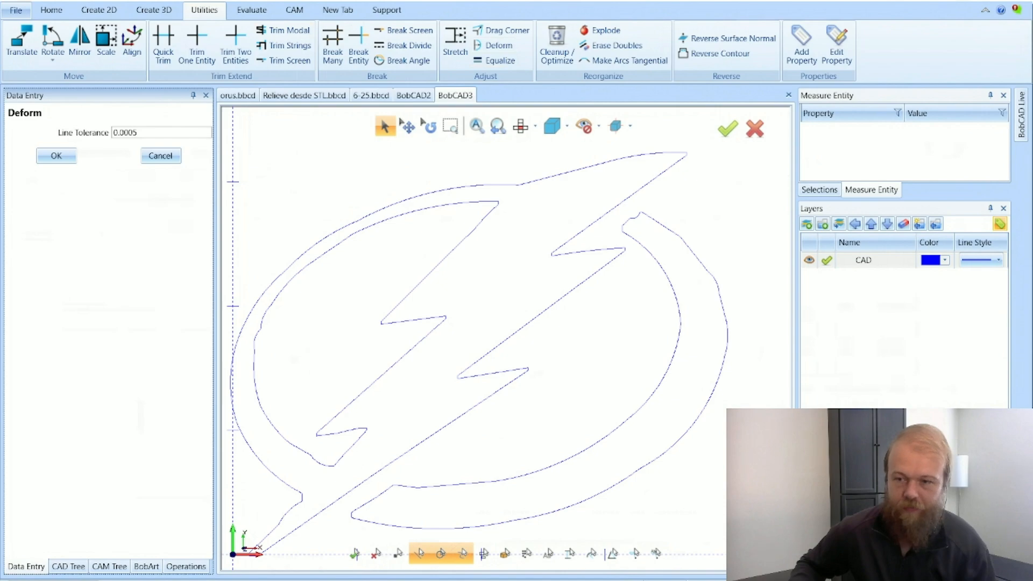
{"action": "scroll", "coordinate": [253, 341], "scroll_direction": "up", "scroll_amount": 6}
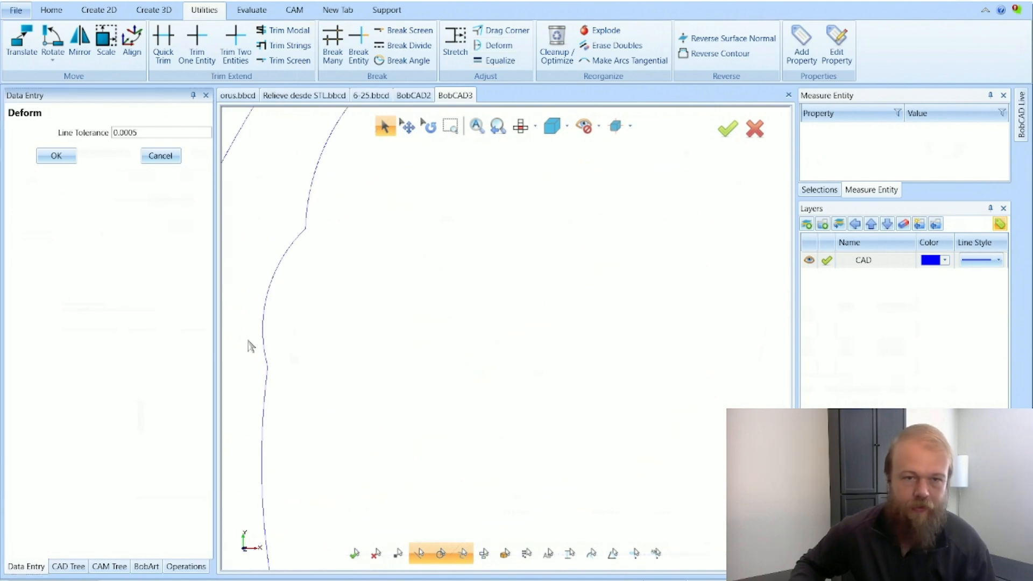
{"action": "left_click", "coordinate": [270, 297]}
{"action": "left_click", "coordinate": [289, 302]}
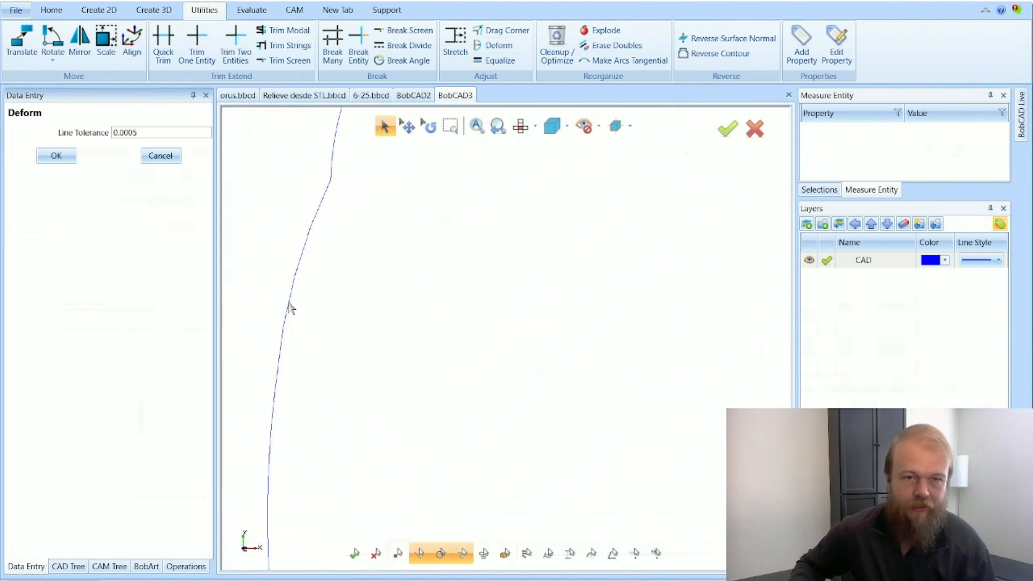
{"action": "scroll", "coordinate": [310, 366], "scroll_direction": "down", "scroll_amount": 3}
{"action": "left_click", "coordinate": [338, 249]}
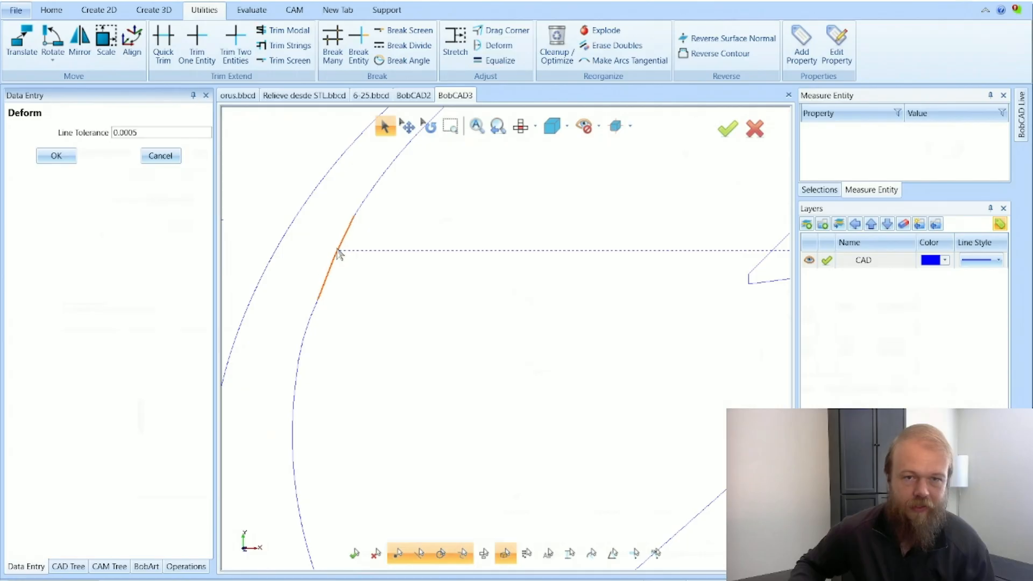
{"action": "left_click", "coordinate": [339, 251]}
Deform the uneven segments at the inner curve's lower end, the bolt's lower tip, and the right crescent's upper end.
{"action": "scroll", "coordinate": [254, 291], "scroll_direction": "down", "scroll_amount": 3}
{"action": "scroll", "coordinate": [305, 406], "scroll_direction": "up", "scroll_amount": 2}
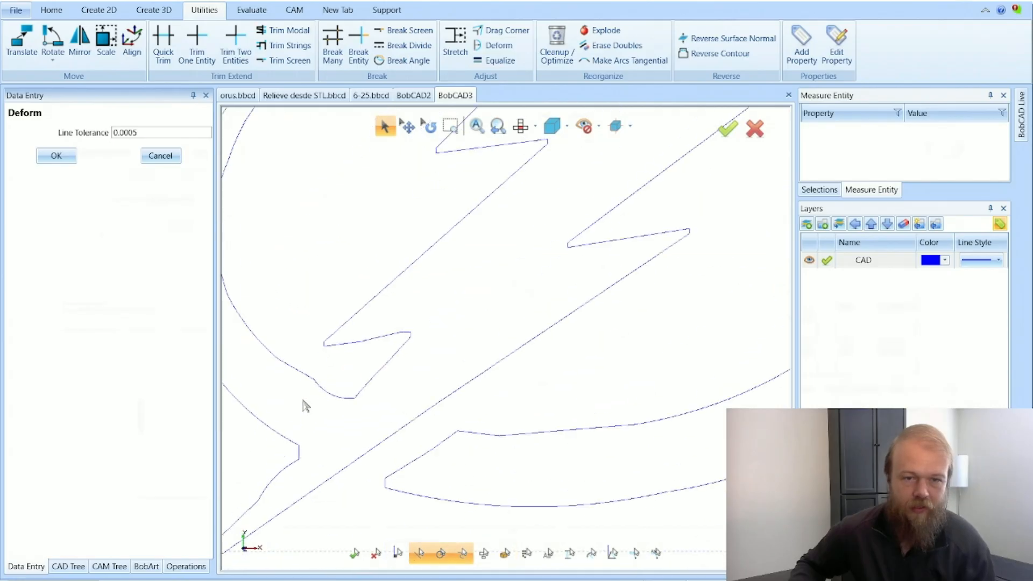
{"action": "left_click", "coordinate": [299, 373]}
{"action": "left_click", "coordinate": [315, 386]}
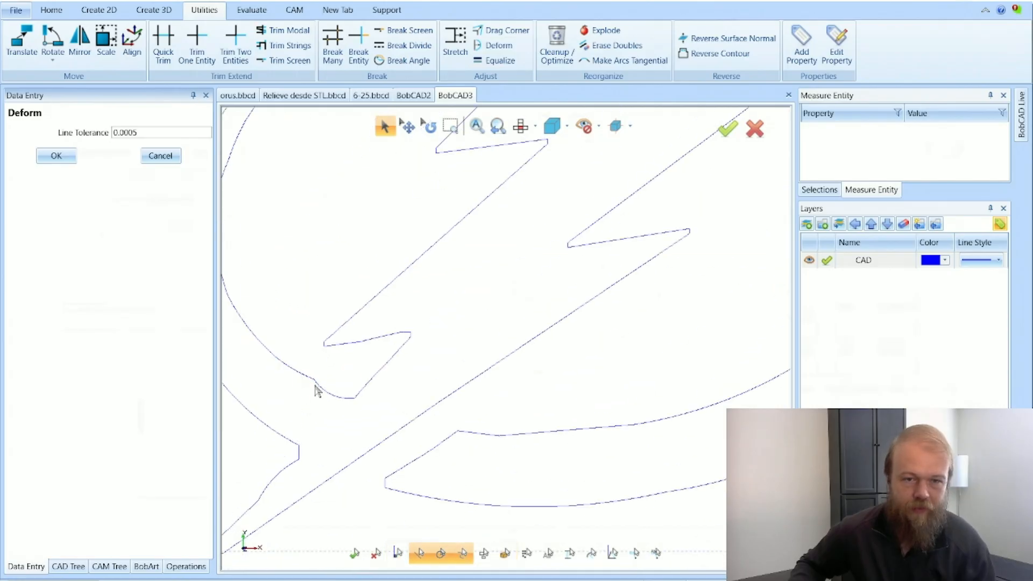
{"action": "left_click", "coordinate": [281, 477]}
{"action": "left_click", "coordinate": [280, 478]}
{"action": "scroll", "coordinate": [305, 449], "scroll_direction": "down", "scroll_amount": 3}
{"action": "scroll", "coordinate": [493, 271], "scroll_direction": "up", "scroll_amount": 5}
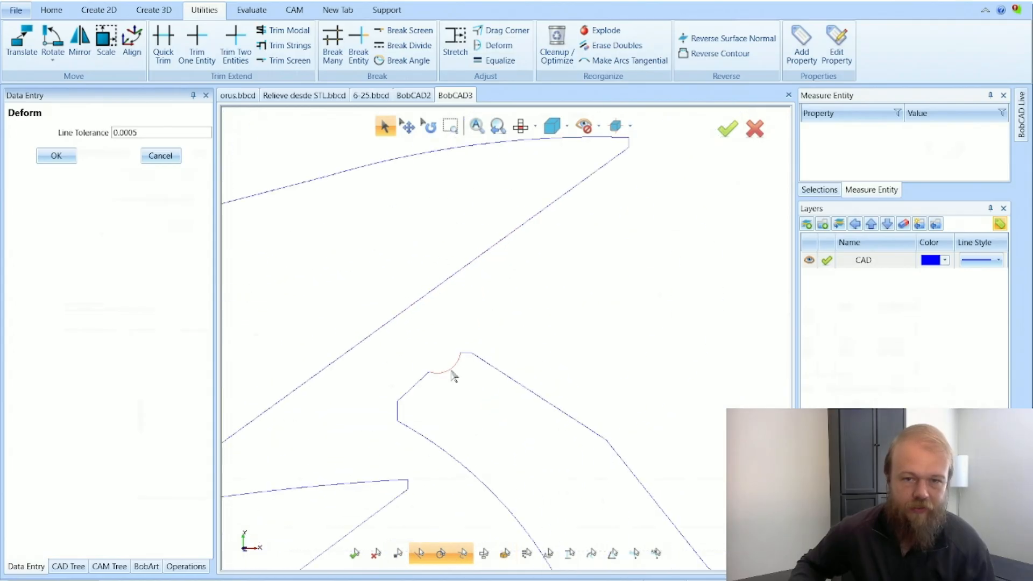
{"action": "scroll", "coordinate": [571, 298], "scroll_direction": "down", "scroll_amount": 5}
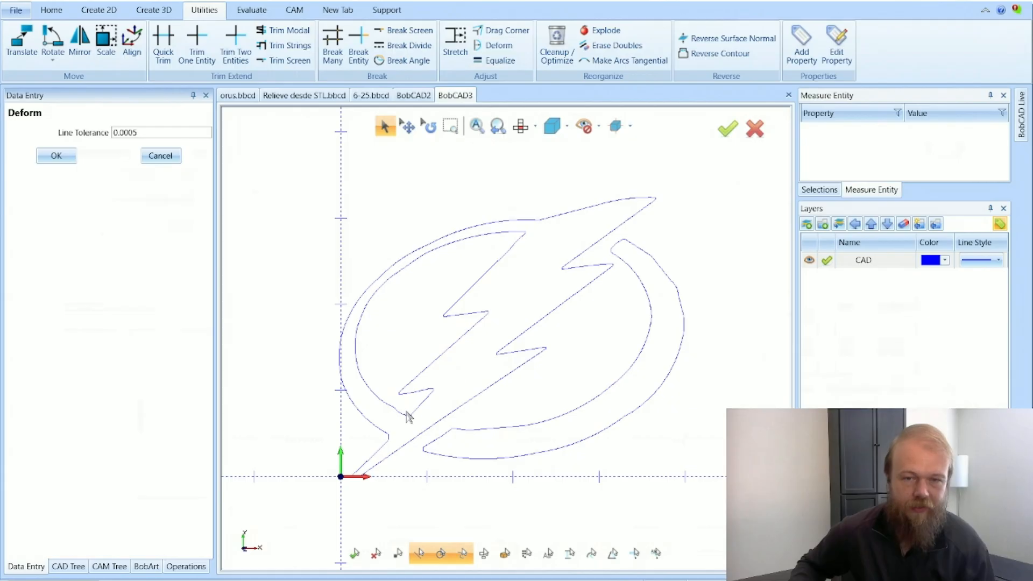
Use Drag Corner to reposition the corner near the lower end of the logo's inner left curve, smoothing the outline.
{"action": "left_click", "coordinate": [501, 31]}
{"action": "scroll", "coordinate": [378, 425], "scroll_direction": "up", "scroll_amount": 3}
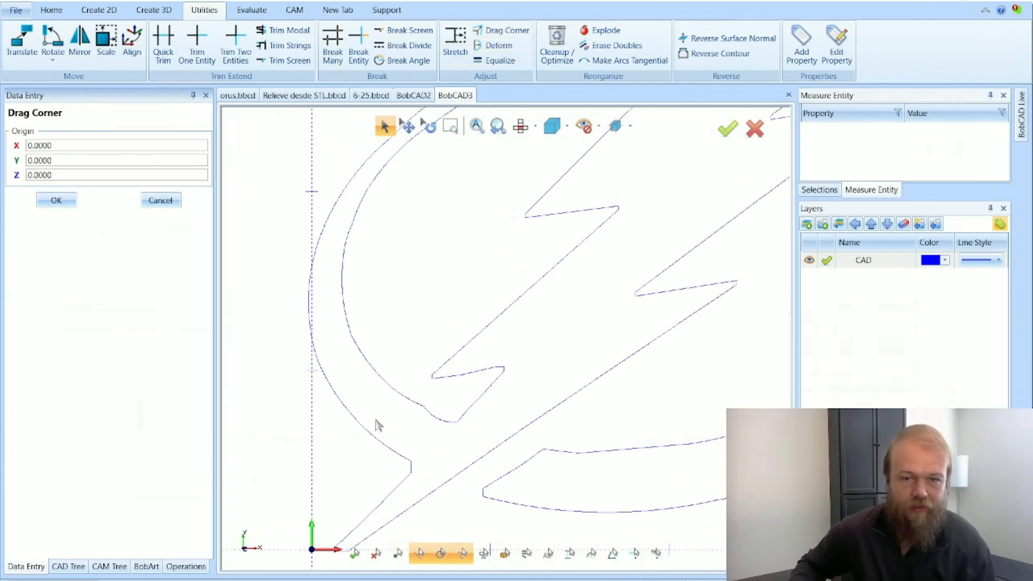
{"action": "scroll", "coordinate": [379, 425], "scroll_direction": "up", "scroll_amount": 2}
{"action": "left_click", "coordinate": [454, 396]}
{"action": "left_click", "coordinate": [455, 396]}
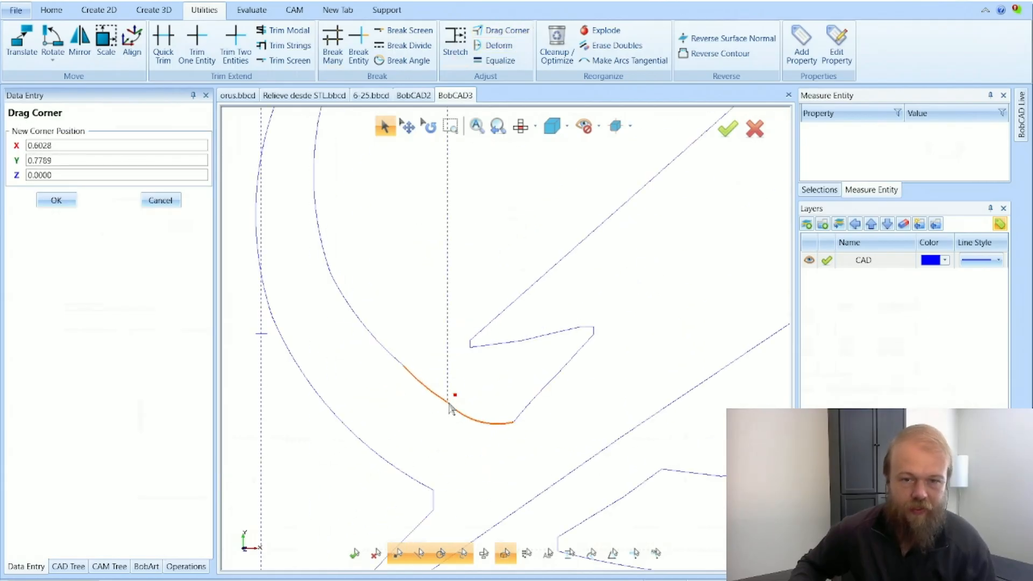
{"action": "left_click", "coordinate": [447, 402]}
{"action": "left_click", "coordinate": [63, 200]}
{"action": "scroll", "coordinate": [391, 373], "scroll_direction": "down", "scroll_amount": 3}
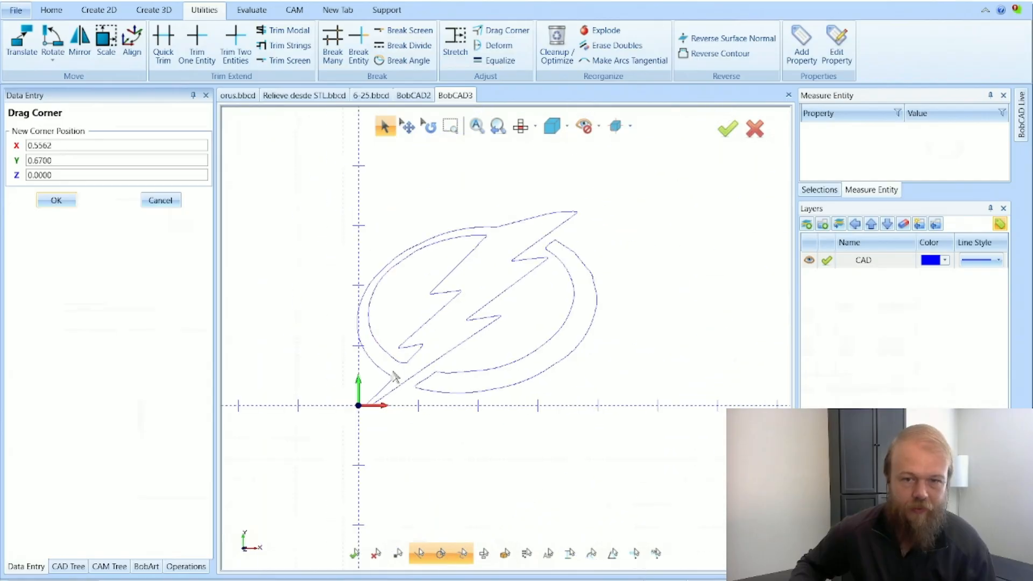
{"action": "scroll", "coordinate": [409, 262], "scroll_direction": "up", "scroll_amount": 2}
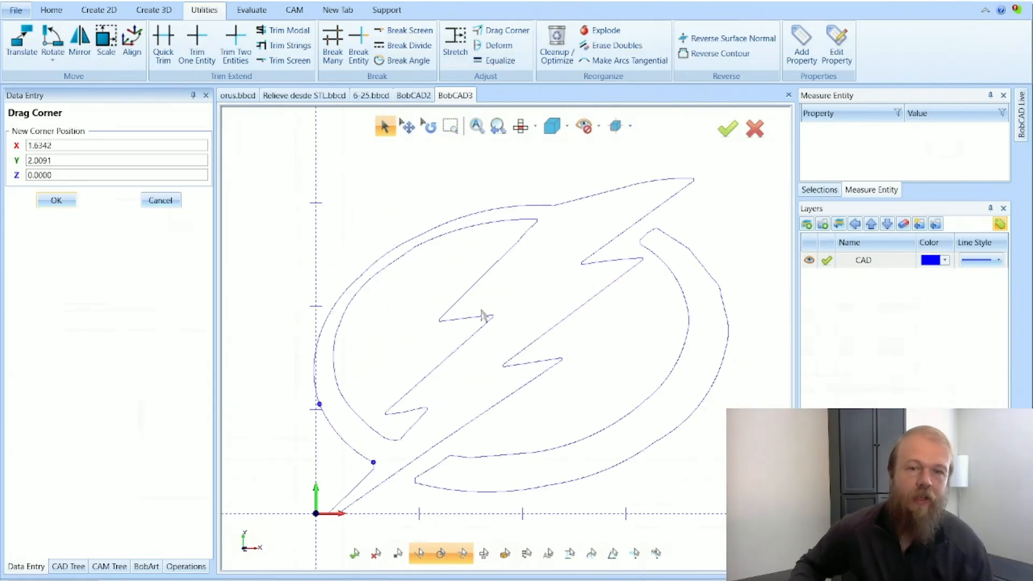
{"action": "left_click", "coordinate": [157, 201]}
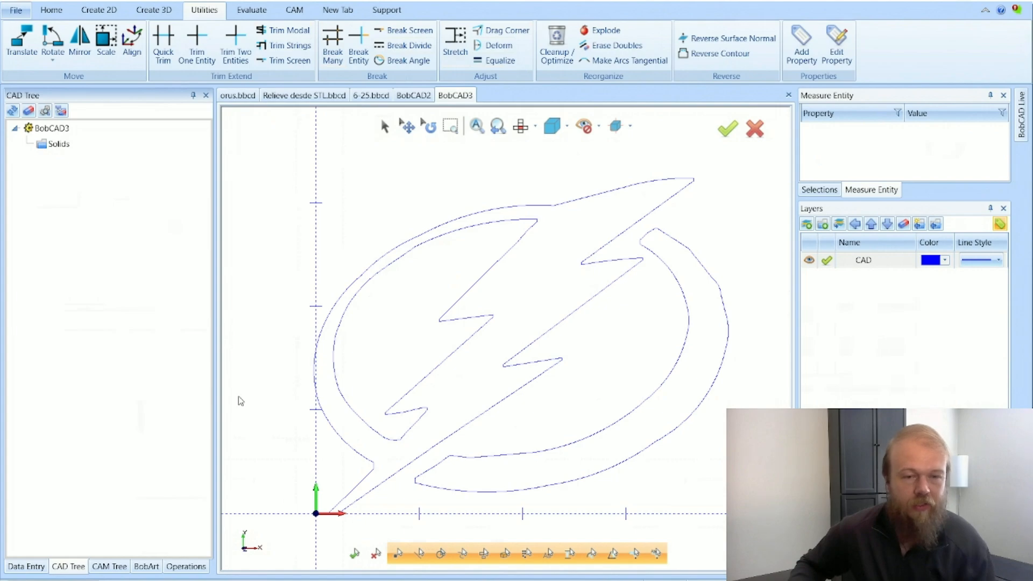
{"action": "left_click", "coordinate": [146, 566]}
{"action": "left_click", "coordinate": [98, 174]}
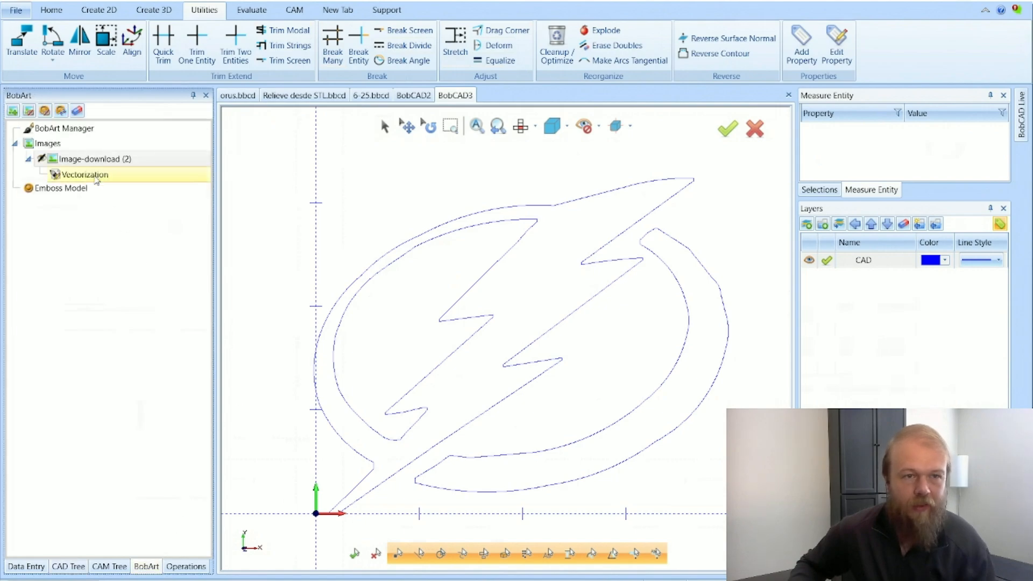
{"action": "left_click", "coordinate": [96, 189]}
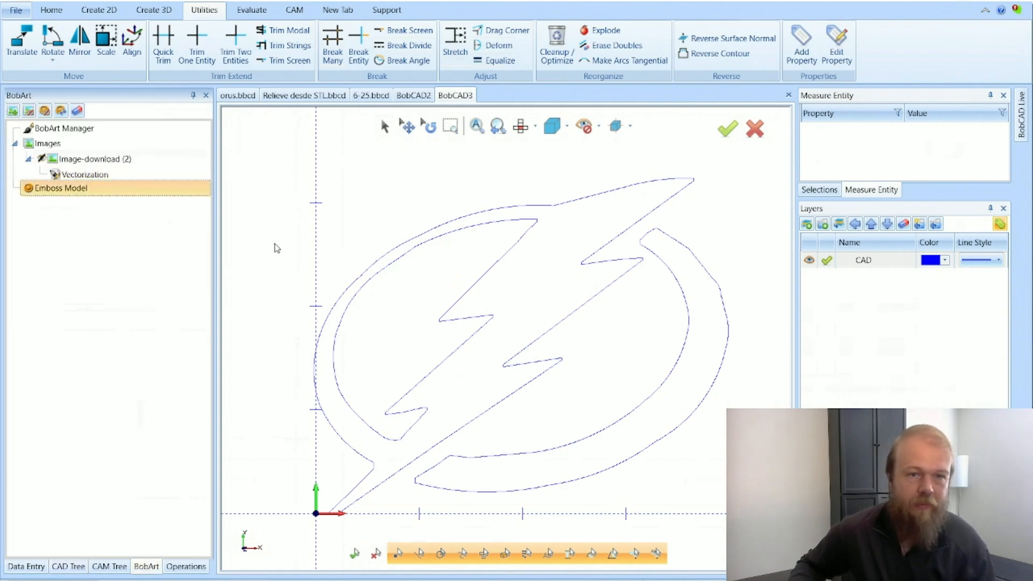
{"action": "scroll", "coordinate": [294, 265], "scroll_direction": "down", "scroll_amount": 2}
{"action": "right_click", "coordinate": [120, 195]}
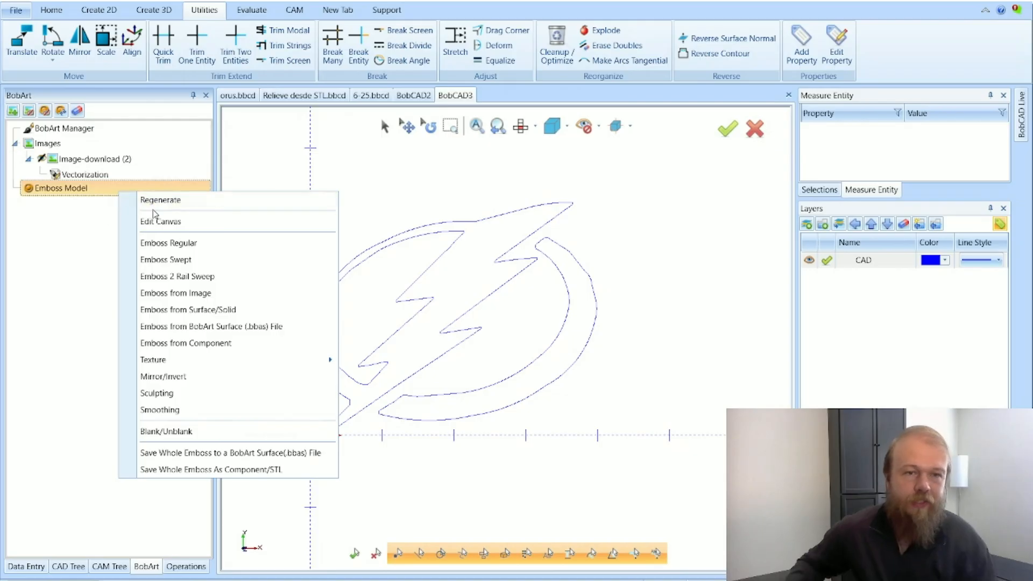
{"action": "left_click", "coordinate": [197, 227]}
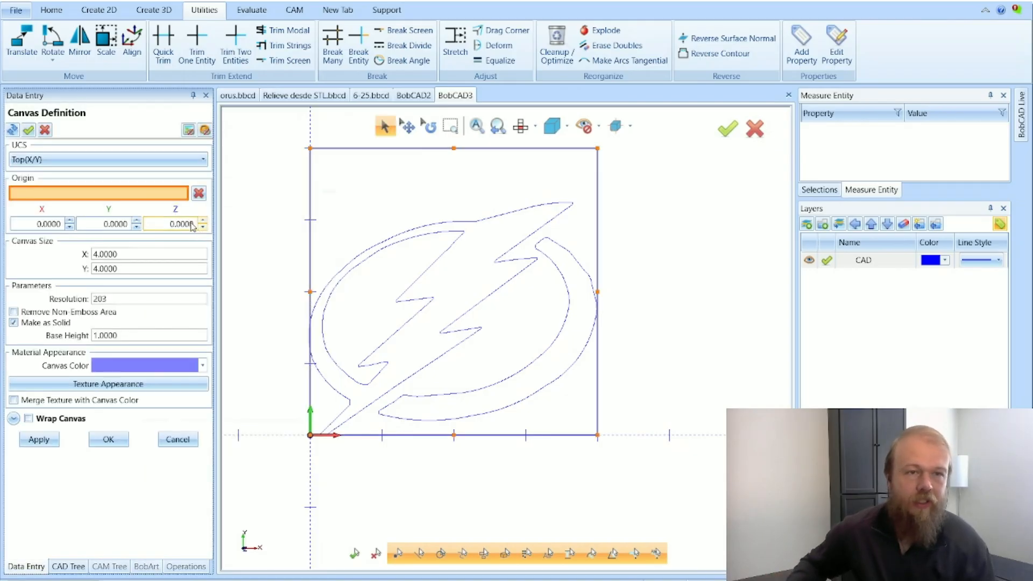
{"action": "left_click", "coordinate": [178, 439]}
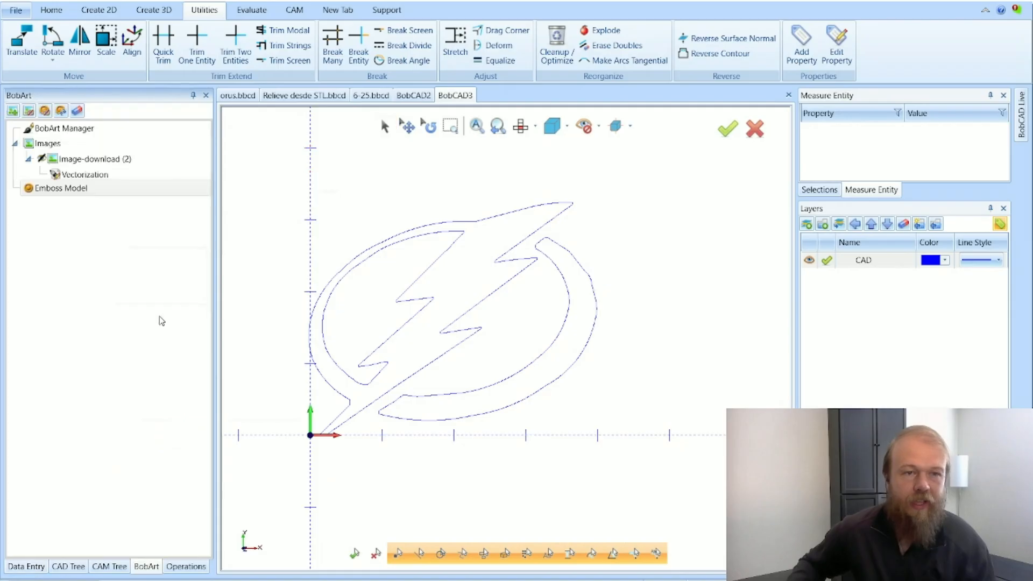
Open the Emboss Model's canvas definition for editing.
{"action": "right_click", "coordinate": [99, 189]}
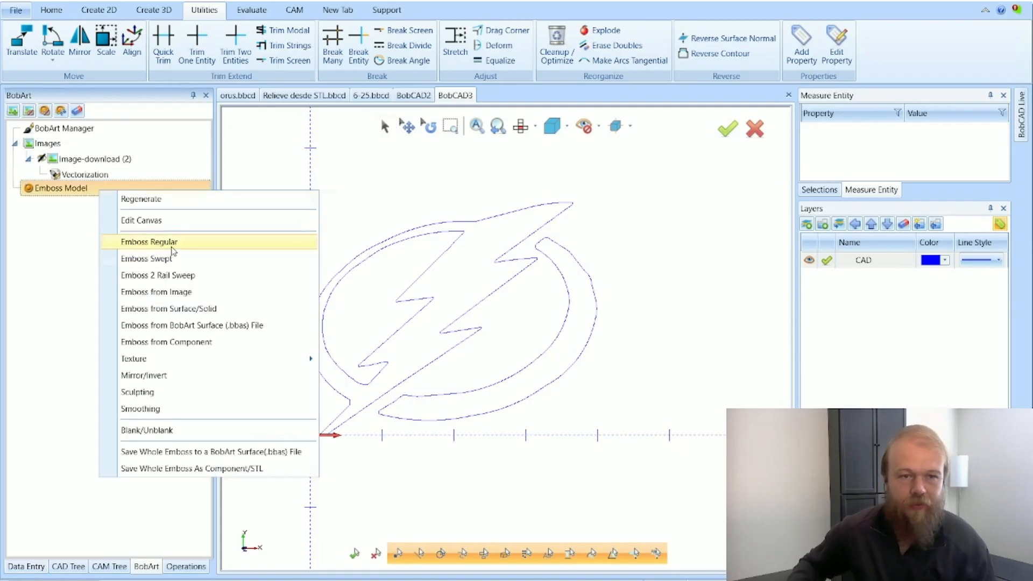
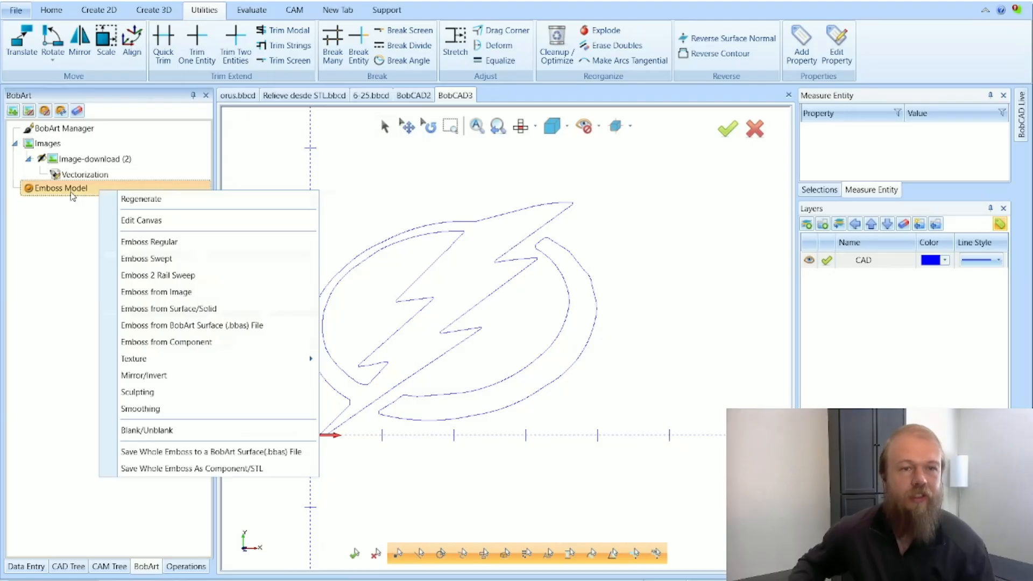
{"action": "left_click", "coordinate": [130, 221]}
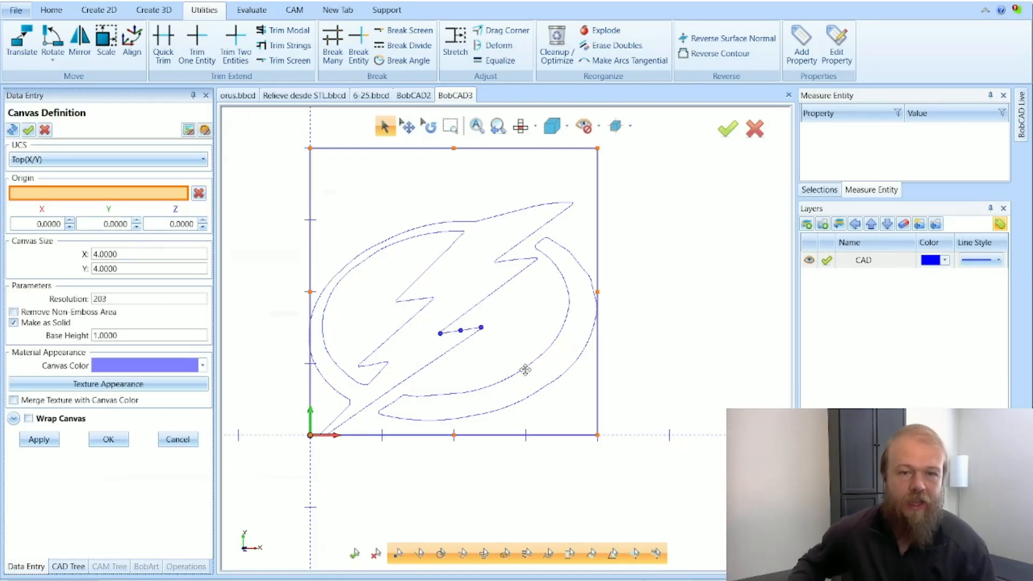
Create a solid emboss canvas 4.0 by 4.0 with a base height of 1.0 under the lightning-bolt logo.
{"action": "left_click_drag", "start_coordinate": [125, 268], "coordinate": [46, 256]}
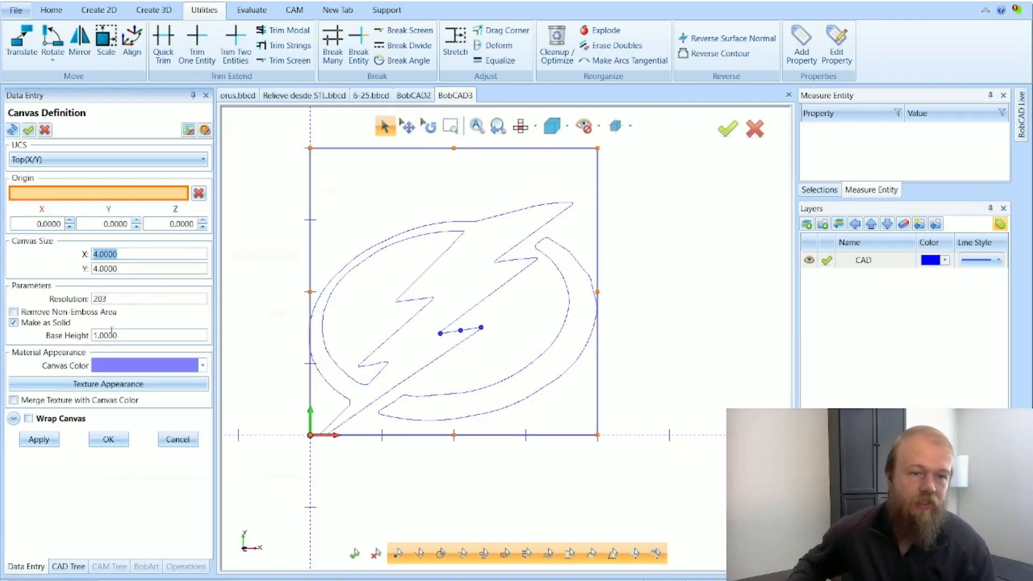
{"action": "left_click_drag", "start_coordinate": [126, 336], "coordinate": [57, 344]}
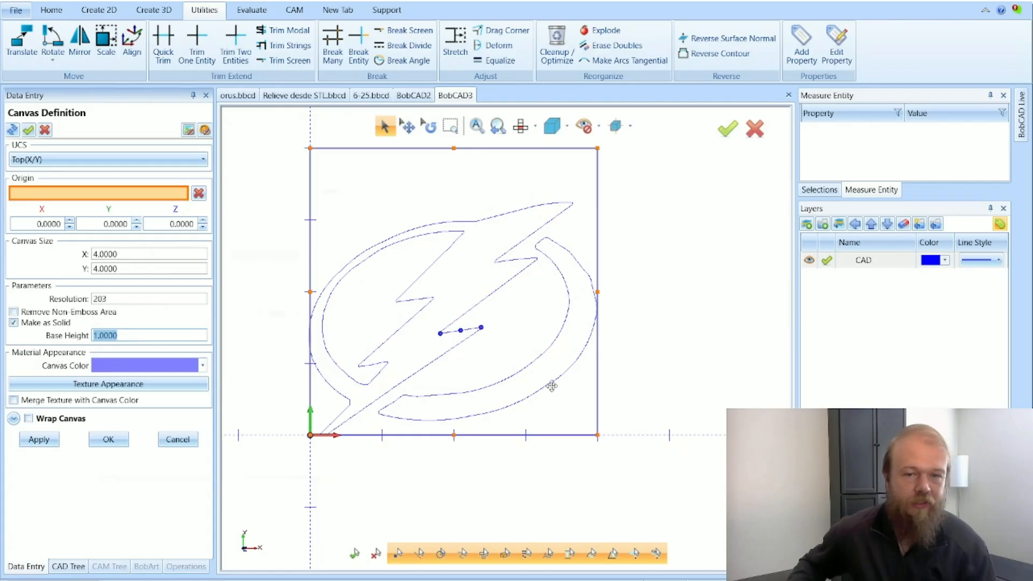
{"action": "middle_click_drag", "start_coordinate": [551, 385], "coordinate": [594, 352]}
{"action": "scroll", "coordinate": [406, 419], "scroll_direction": "up", "scroll_amount": 3}
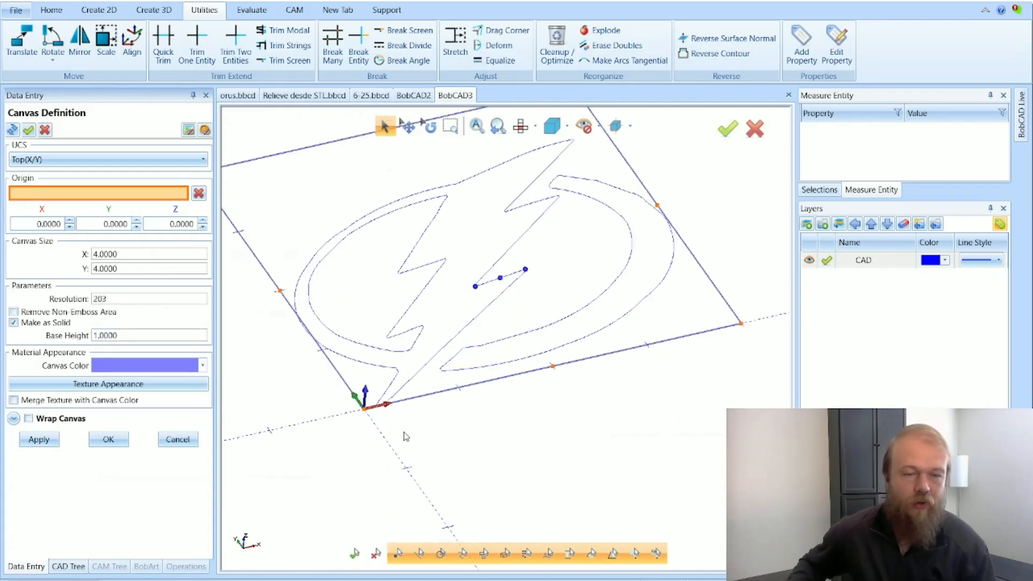
{"action": "left_click", "coordinate": [108, 440]}
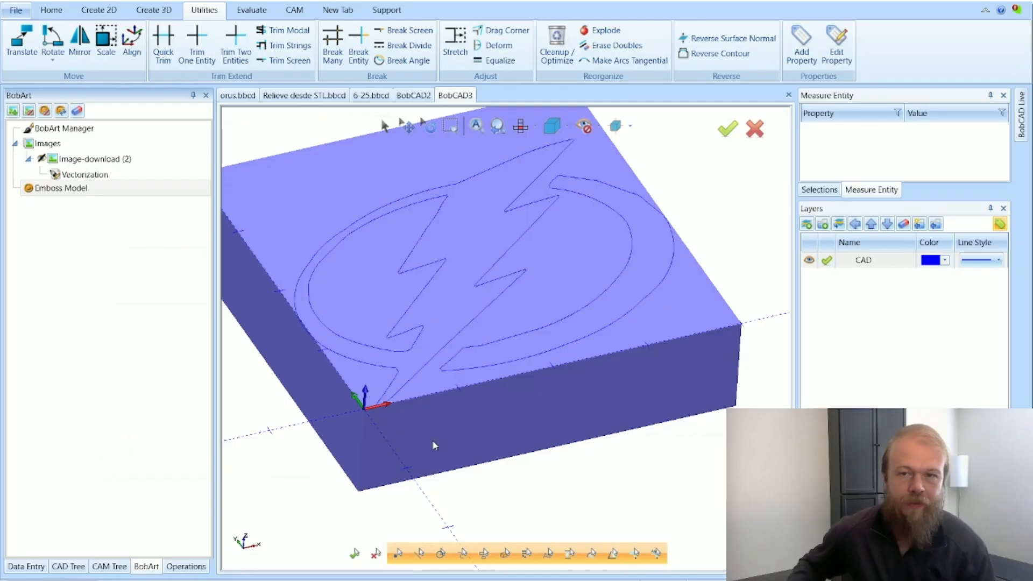
Start a regular emboss on the emboss model using all of the lightning-bolt logo's vector geometry.
{"action": "scroll", "coordinate": [464, 318], "scroll_direction": "up", "scroll_amount": 2}
{"action": "scroll", "coordinate": [463, 319], "scroll_direction": "down", "scroll_amount": 2}
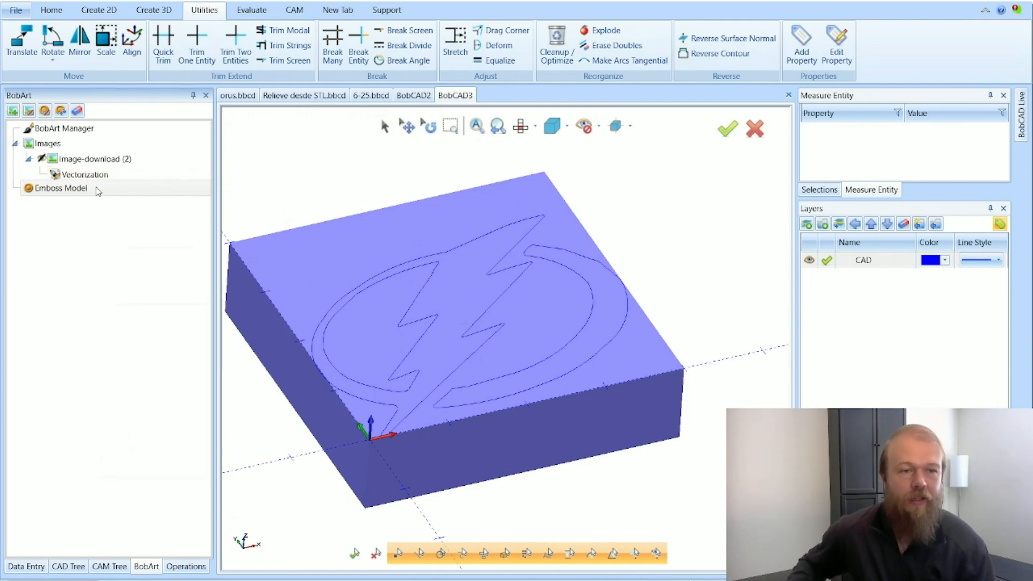
{"action": "right_click", "coordinate": [99, 191]}
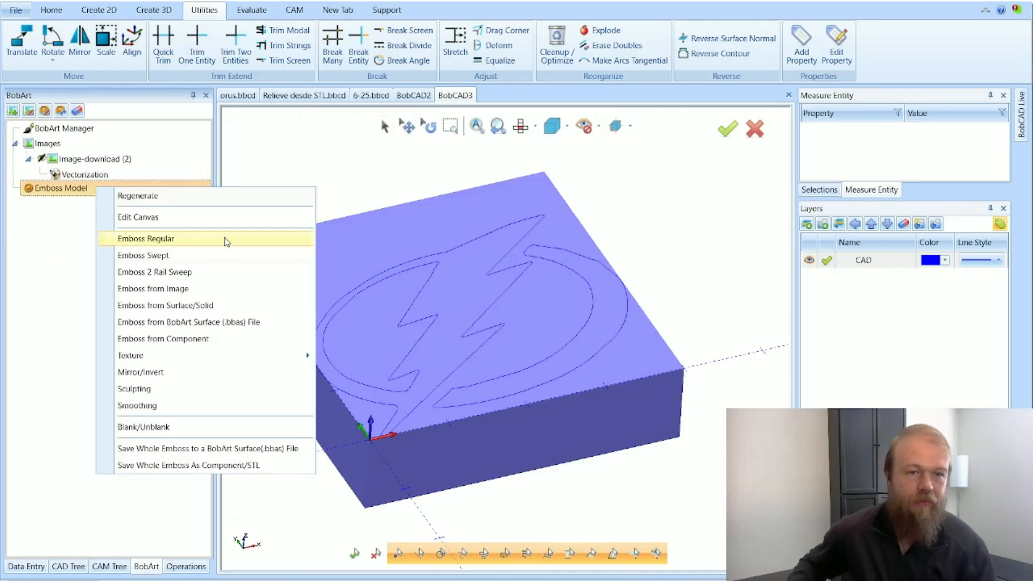
{"action": "left_click", "coordinate": [226, 240]}
{"action": "left_click_drag", "start_coordinate": [240, 174], "coordinate": [659, 482]}
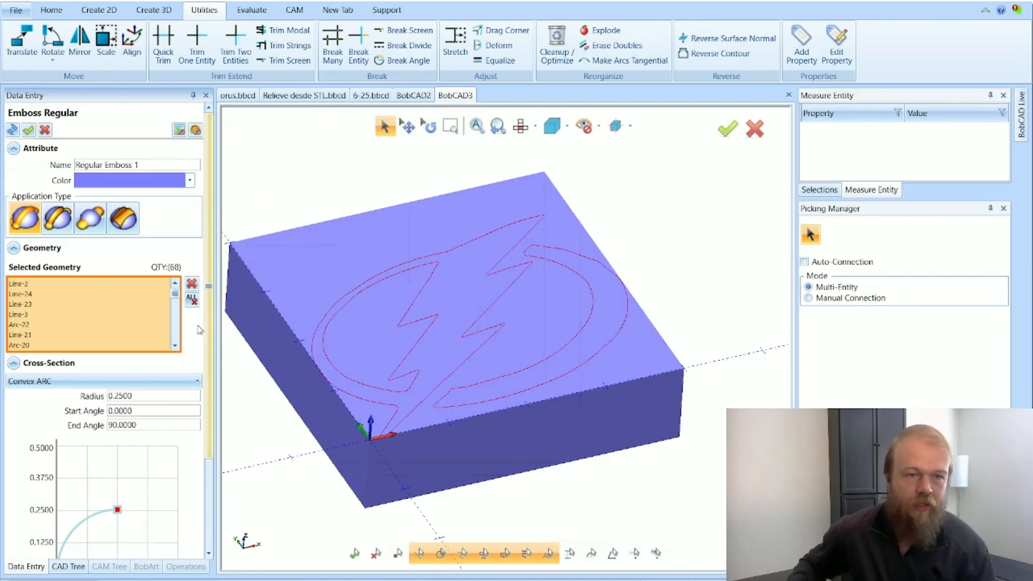
Try the Concave ARC, Line and Convex Ellipse cross-section types for the regular emboss.
{"action": "scroll", "coordinate": [189, 358], "scroll_direction": "down", "scroll_amount": 3}
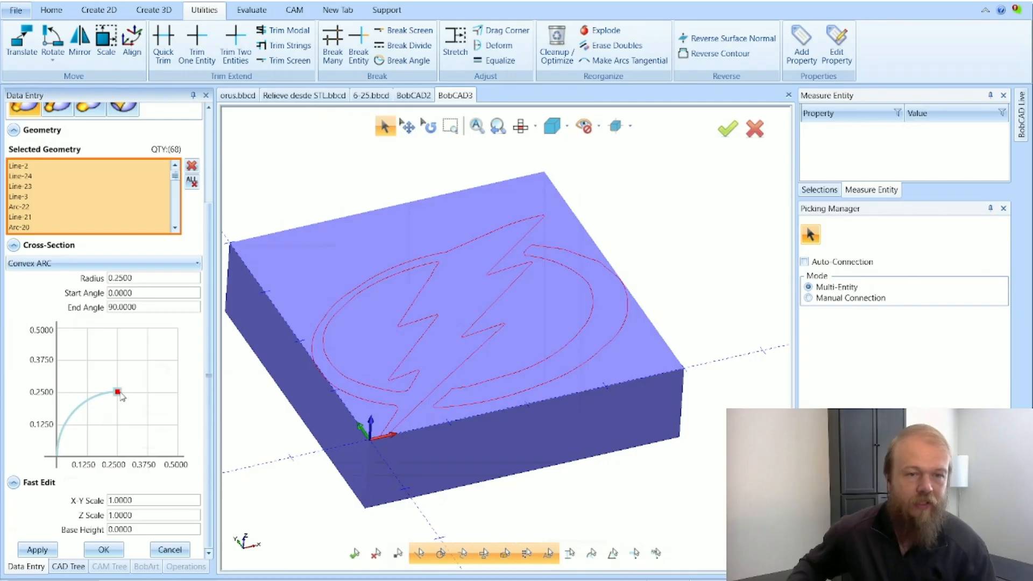
{"action": "middle_click_drag", "start_coordinate": [561, 410], "coordinate": [297, 425]}
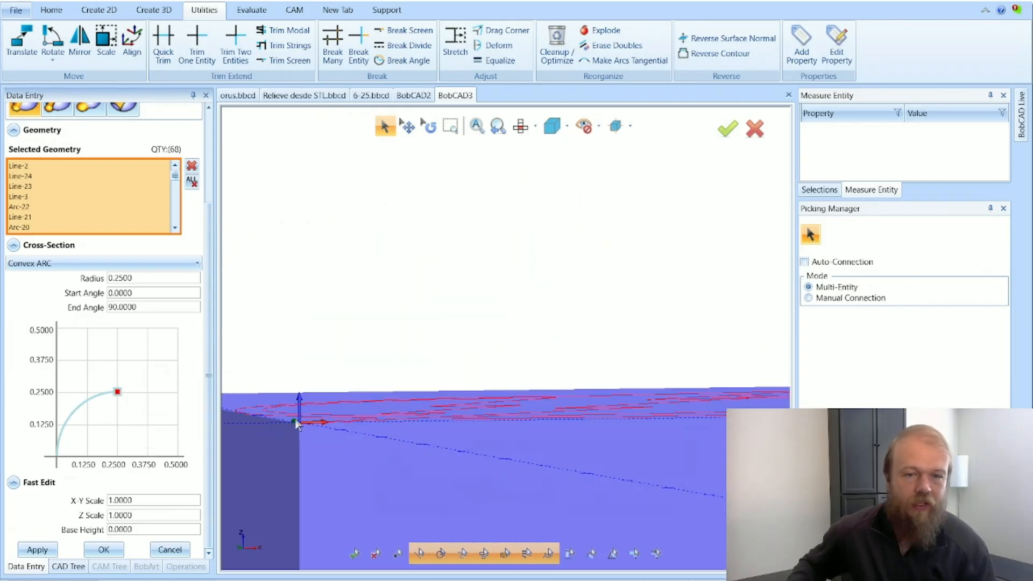
{"action": "left_click", "coordinate": [88, 265]}
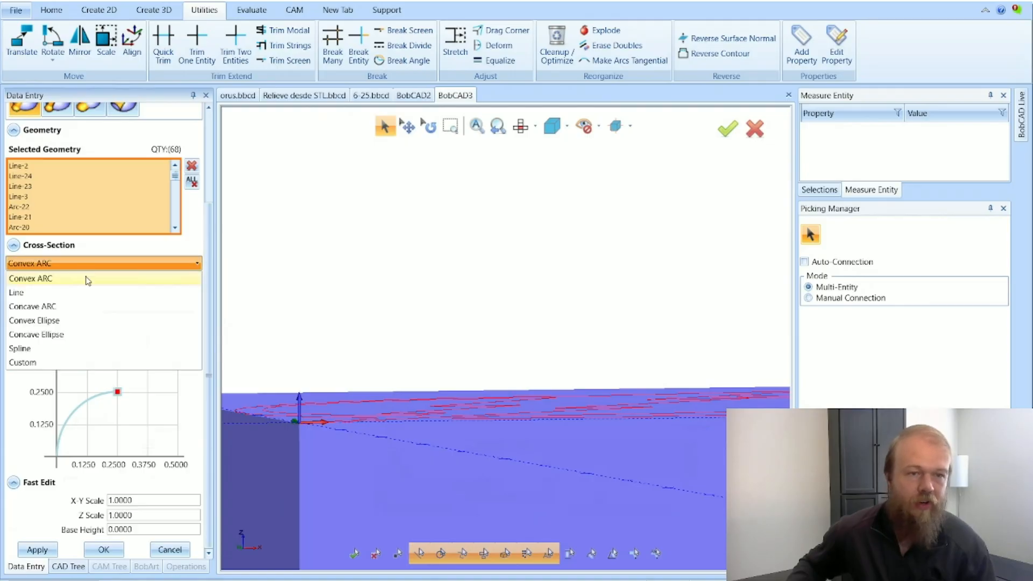
{"action": "left_click", "coordinate": [86, 306]}
{"action": "left_click", "coordinate": [61, 264]}
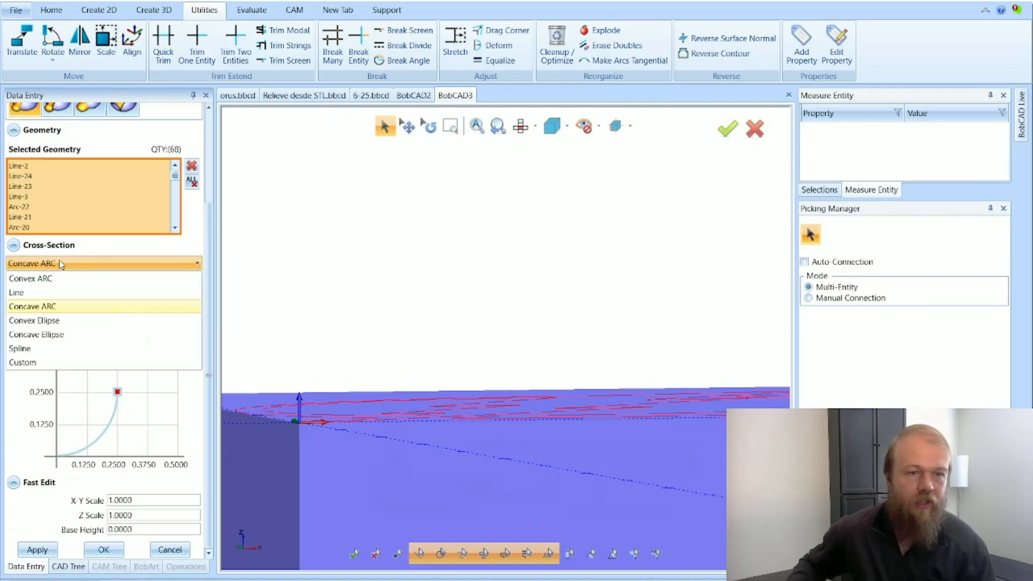
{"action": "left_click", "coordinate": [35, 293]}
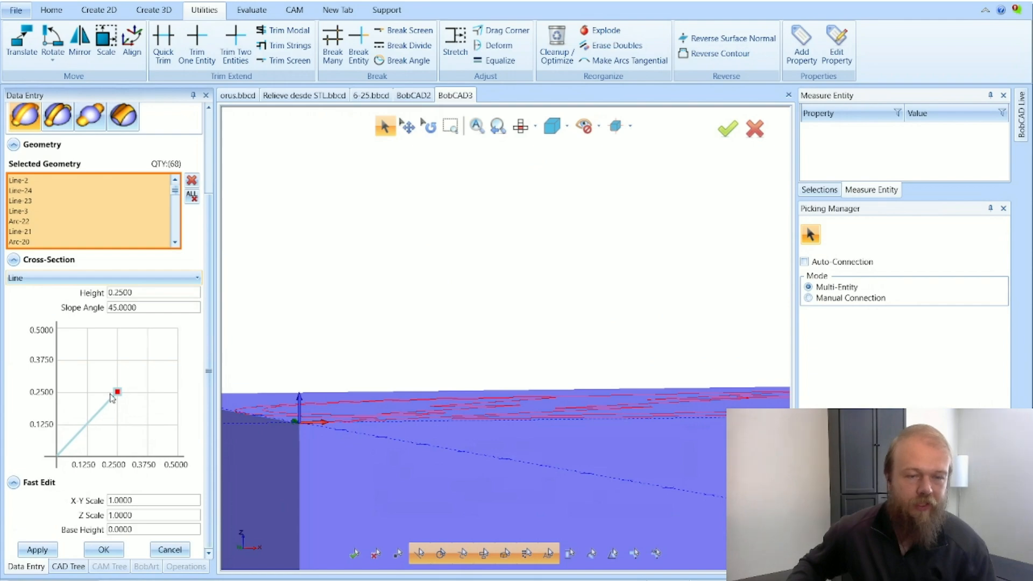
{"action": "left_click", "coordinate": [52, 279]}
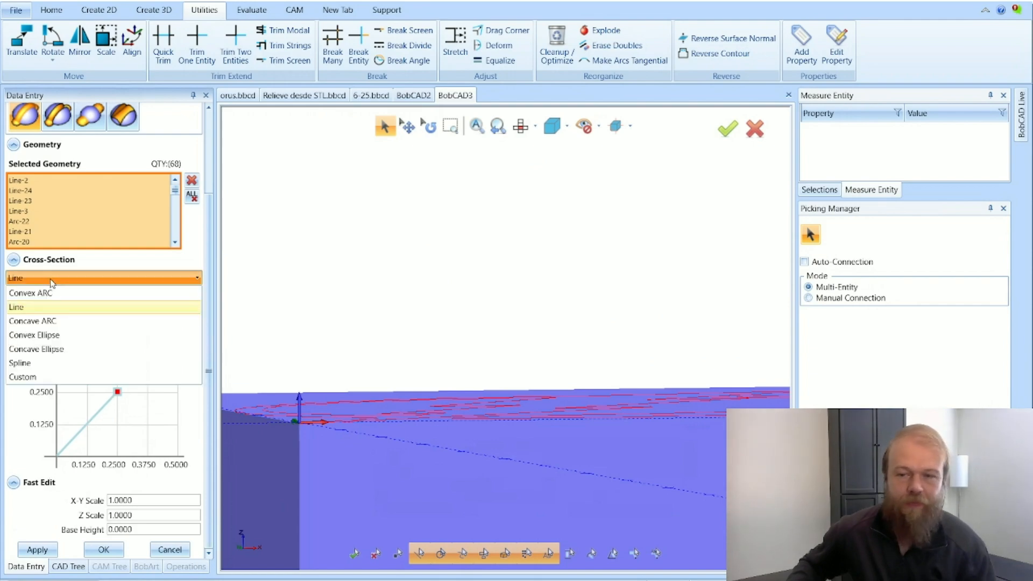
{"action": "left_click", "coordinate": [58, 336]}
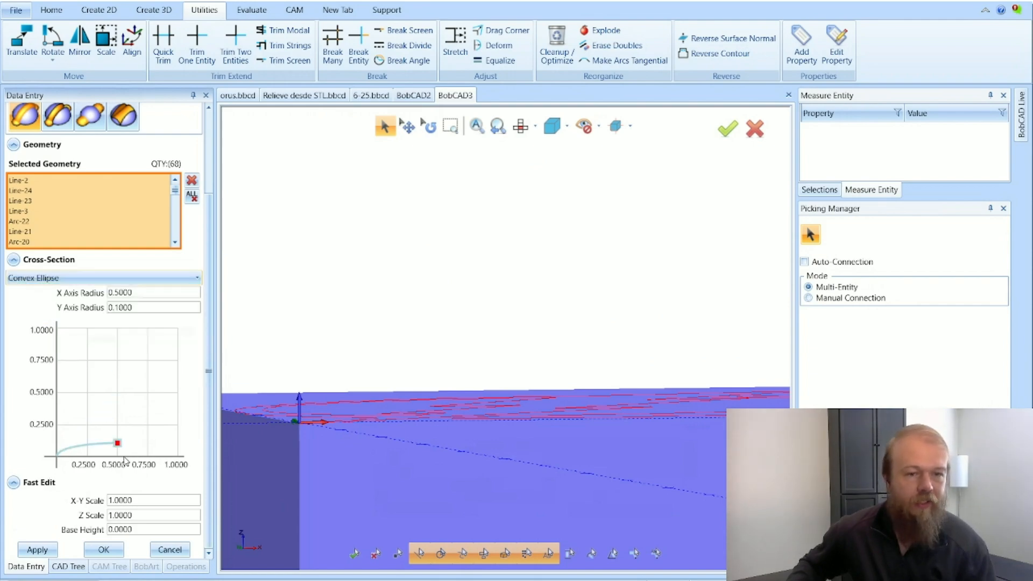
Create the emboss with a Spline cross-section, shaping point 2 to about 0.3044, 0.1965 and point 3 to about 0.5822, 0.2166.
{"action": "left_click", "coordinate": [81, 278]}
{"action": "left_click", "coordinate": [65, 363]}
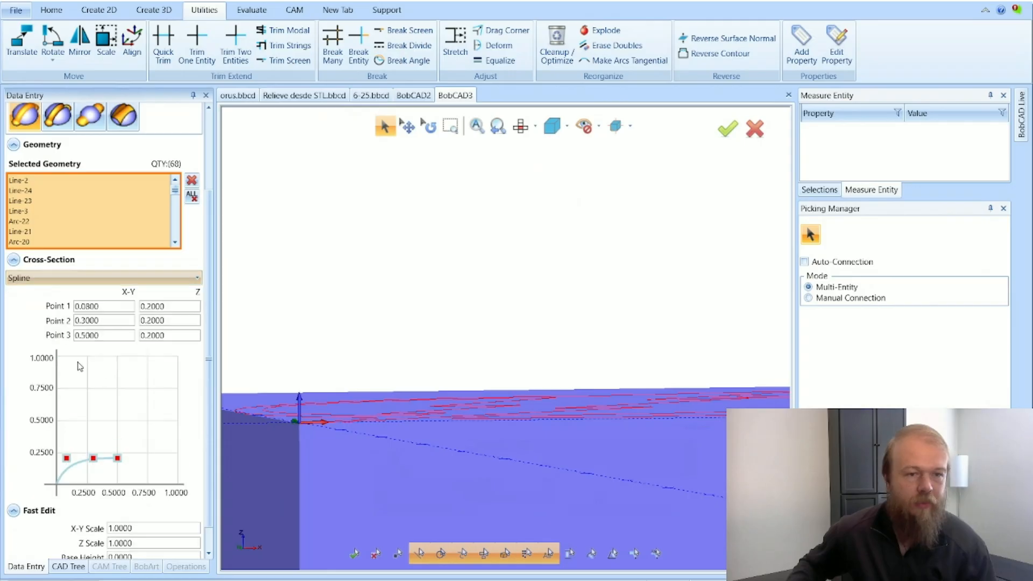
{"action": "left_click_drag", "start_coordinate": [93, 459], "coordinate": [116, 356]}
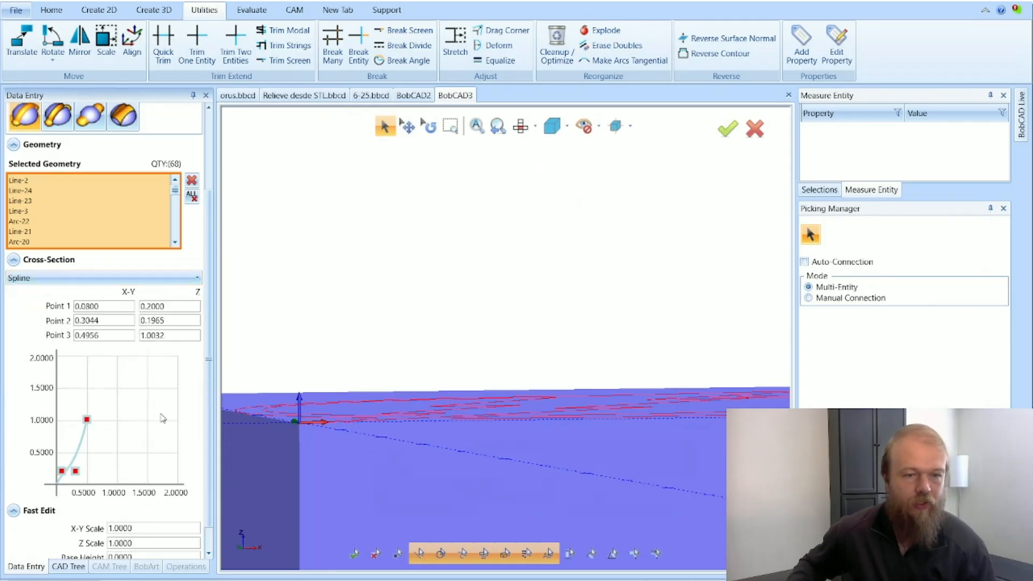
{"action": "left_click_drag", "start_coordinate": [87, 419], "coordinate": [93, 444]}
{"action": "scroll", "coordinate": [151, 455], "scroll_direction": "up", "scroll_amount": 2}
{"action": "scroll", "coordinate": [141, 463], "scroll_direction": "down", "scroll_amount": 3}
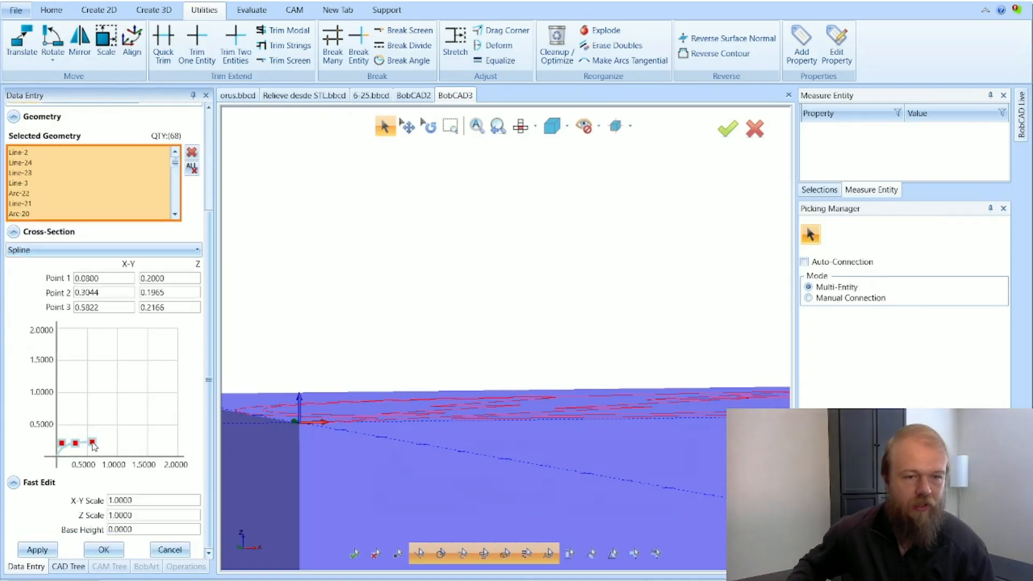
{"action": "left_click", "coordinate": [103, 549]}
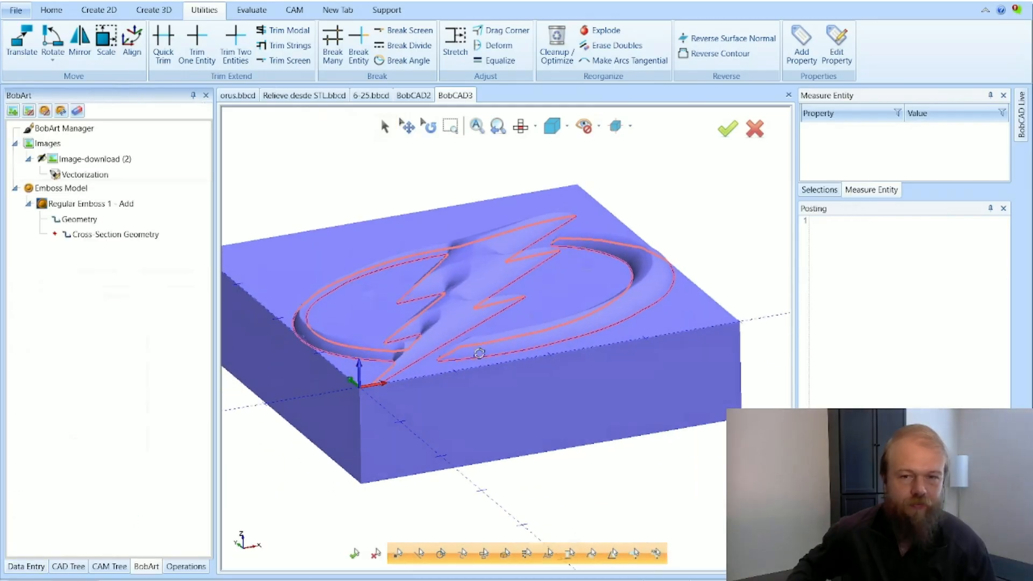
Examine the raised lightning-bolt emboss on the block from several angles and close up, without its geometry highlighted.
{"action": "scroll", "coordinate": [513, 411], "scroll_direction": "down", "scroll_amount": 3}
{"action": "scroll", "coordinate": [457, 305], "scroll_direction": "up", "scroll_amount": 3}
{"action": "middle_click_drag", "start_coordinate": [494, 318], "coordinate": [494, 323]}
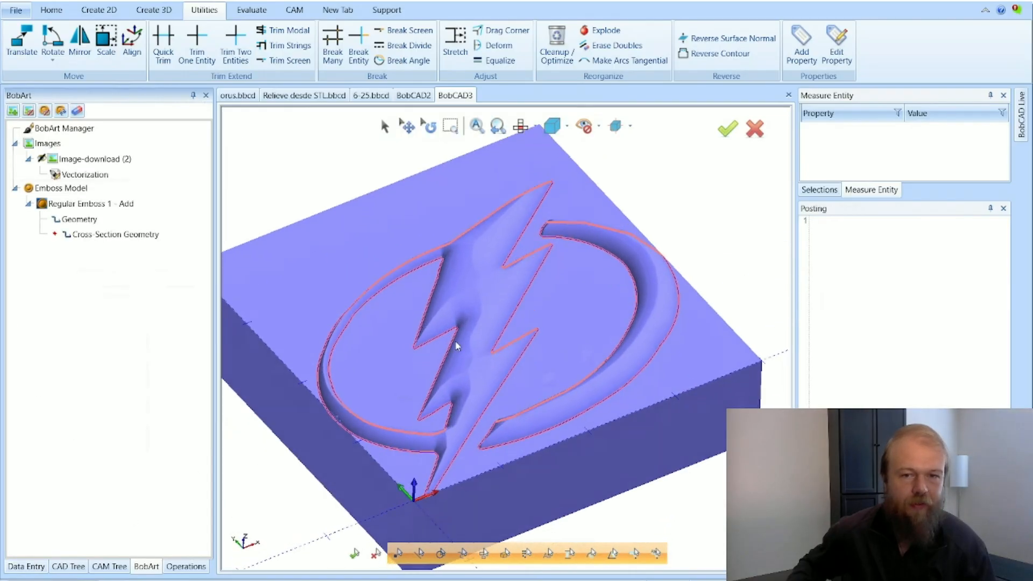
{"action": "scroll", "coordinate": [456, 433], "scroll_direction": "up", "scroll_amount": 2}
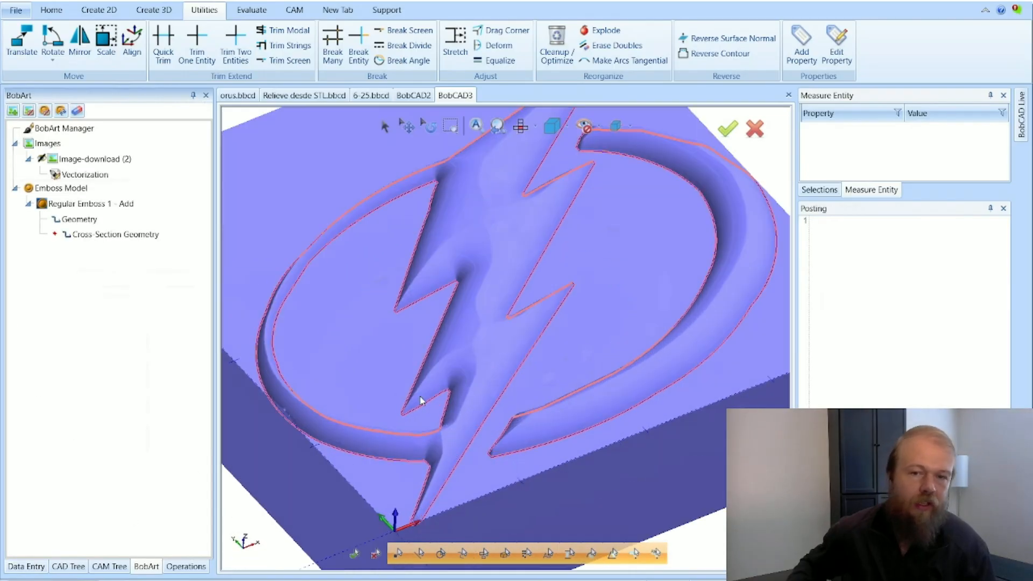
{"action": "left_click", "coordinate": [77, 145]}
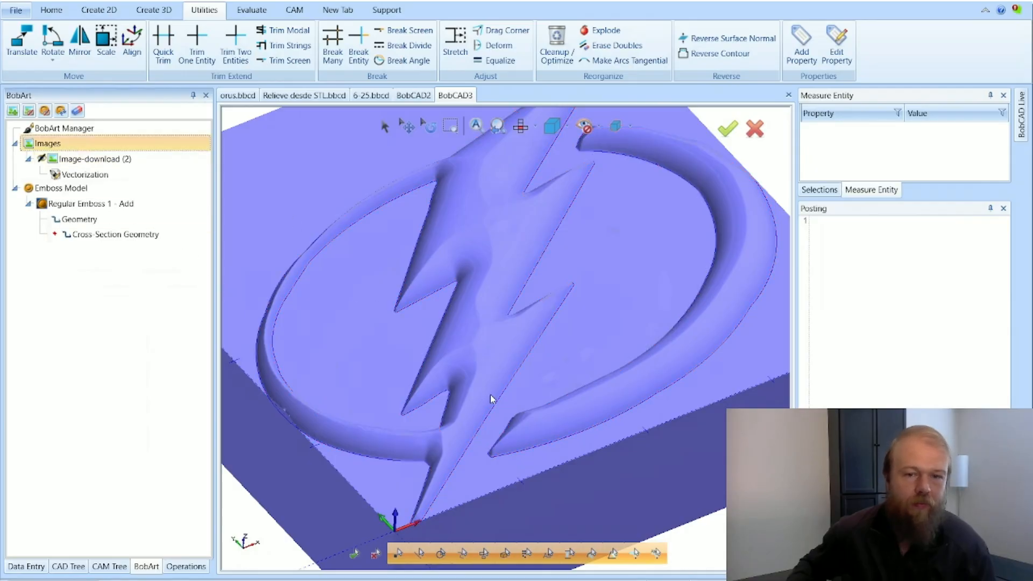
{"action": "middle_click_drag", "start_coordinate": [490, 395], "coordinate": [486, 374]}
{"action": "scroll", "coordinate": [452, 461], "scroll_direction": "up", "scroll_amount": 5}
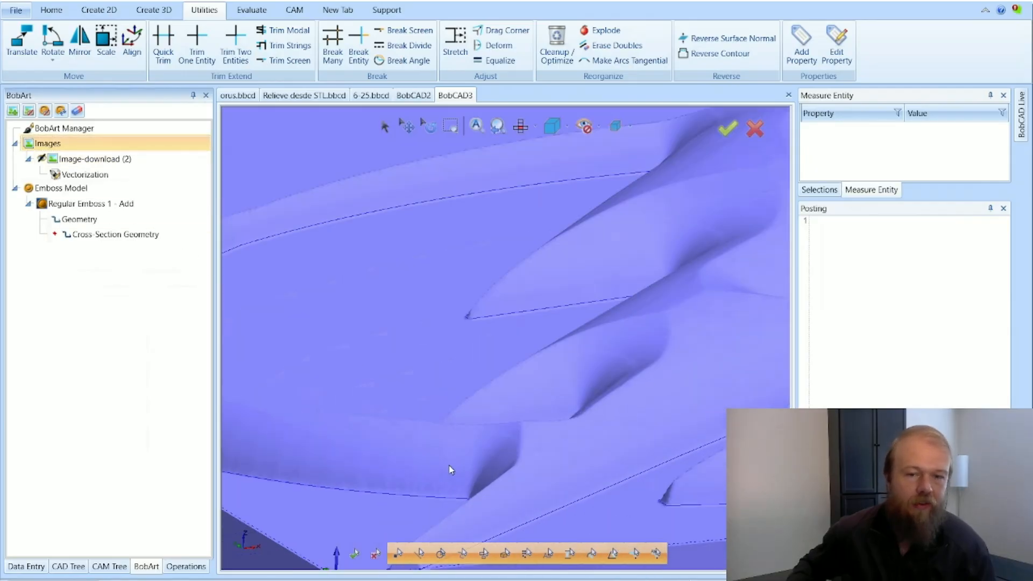
{"action": "scroll", "coordinate": [417, 477], "scroll_direction": "down", "scroll_amount": 5}
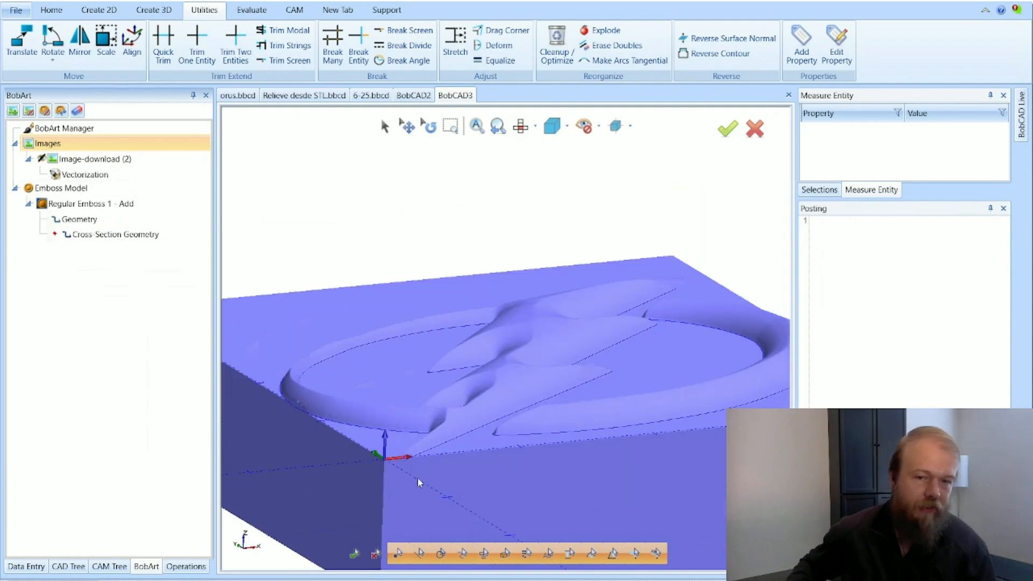
{"action": "scroll", "coordinate": [485, 481], "scroll_direction": "up", "scroll_amount": 2}
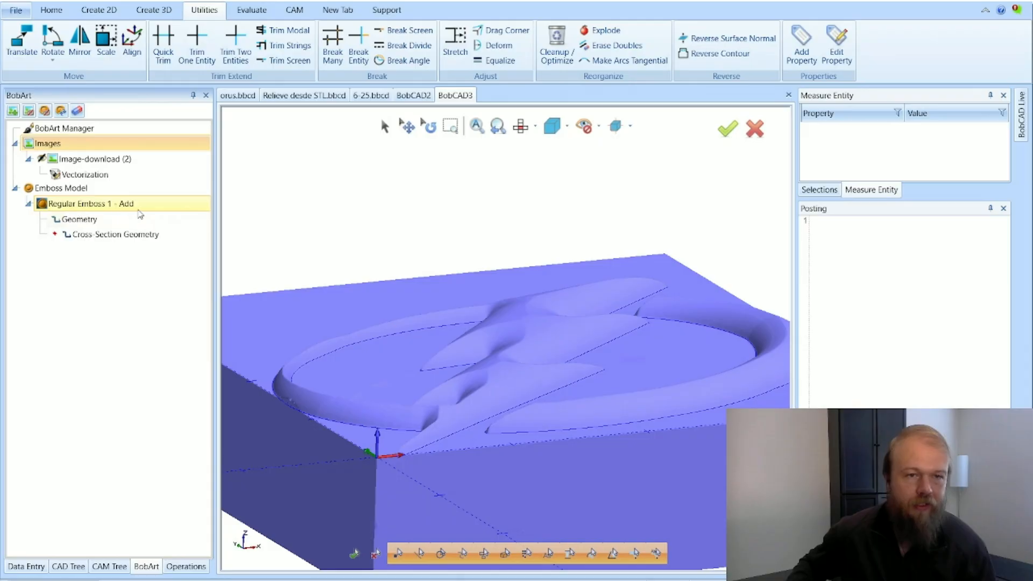
Edit the regular emboss to change its application type from Add to Subtract.
{"action": "right_click", "coordinate": [138, 210]}
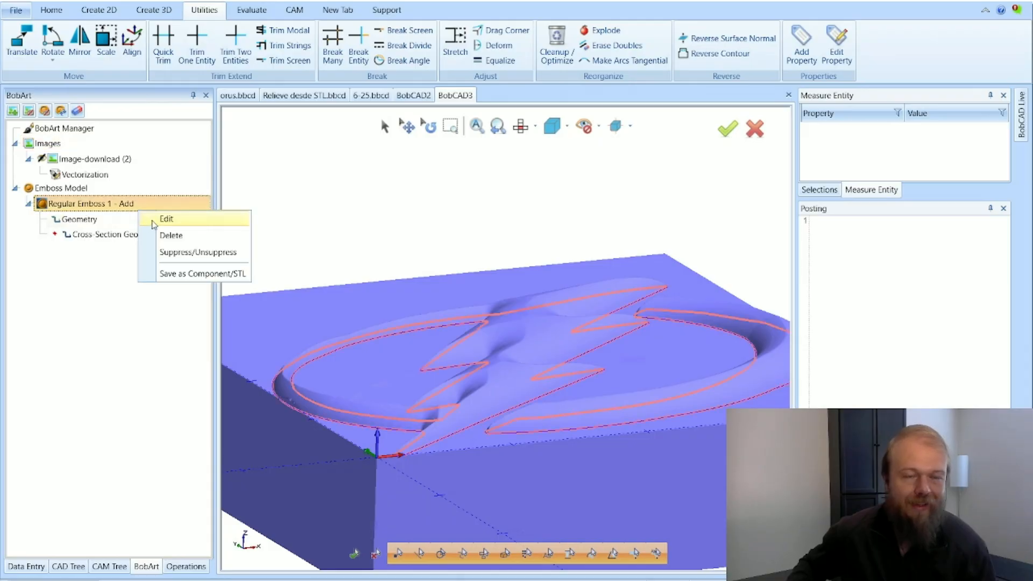
{"action": "left_click", "coordinate": [153, 222]}
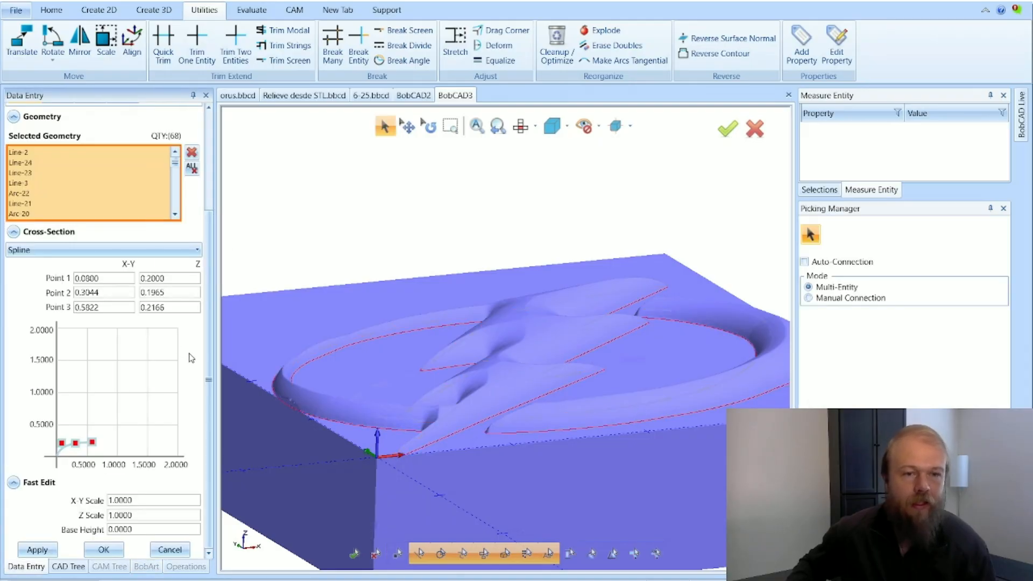
{"action": "scroll", "coordinate": [192, 358], "scroll_direction": "up", "scroll_amount": 3}
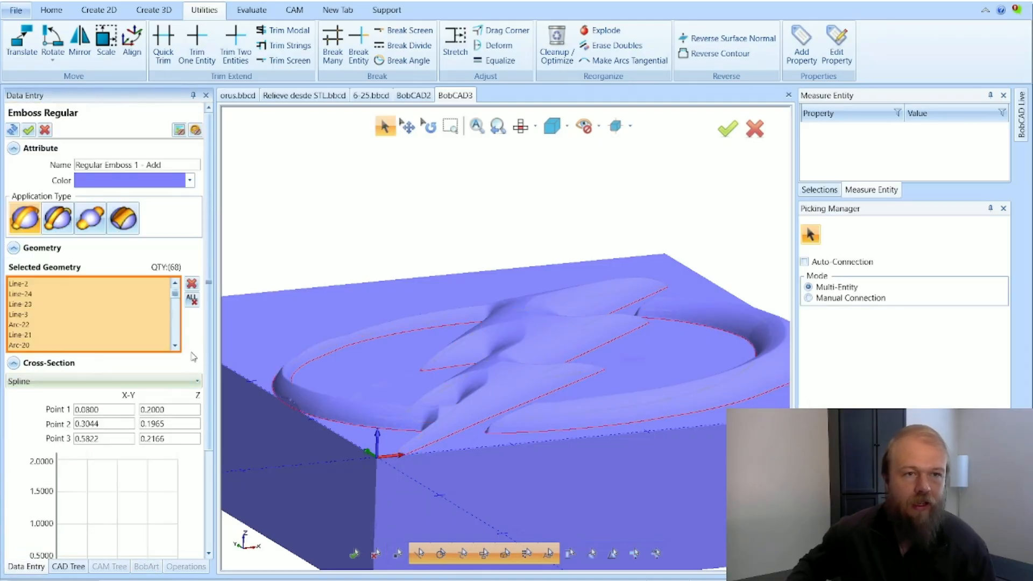
{"action": "left_click", "coordinate": [57, 218]}
{"action": "scroll", "coordinate": [188, 499], "scroll_direction": "down", "scroll_amount": 3}
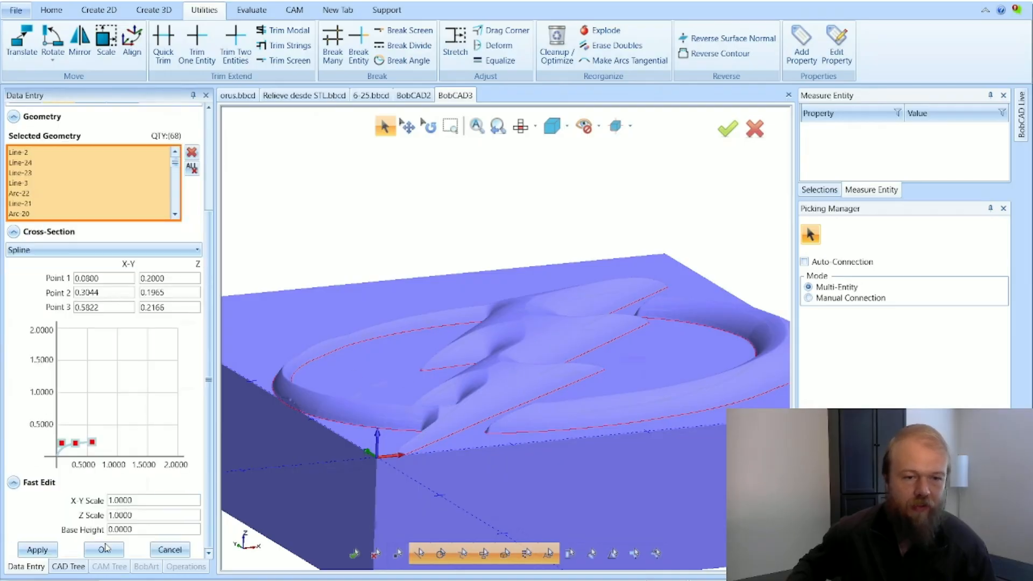
{"action": "left_click", "coordinate": [106, 548]}
{"action": "left_click", "coordinate": [418, 548]}
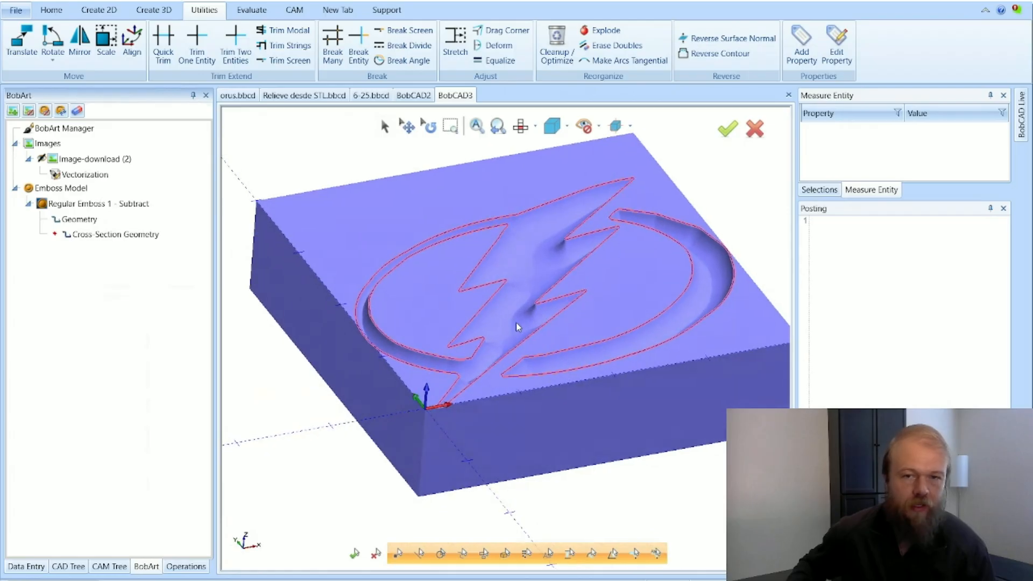
Edit the regular emboss, raising point 3 of its Spline cross-section to about 0.5911, 0.4855.
{"action": "scroll", "coordinate": [515, 326], "scroll_direction": "up", "scroll_amount": 2}
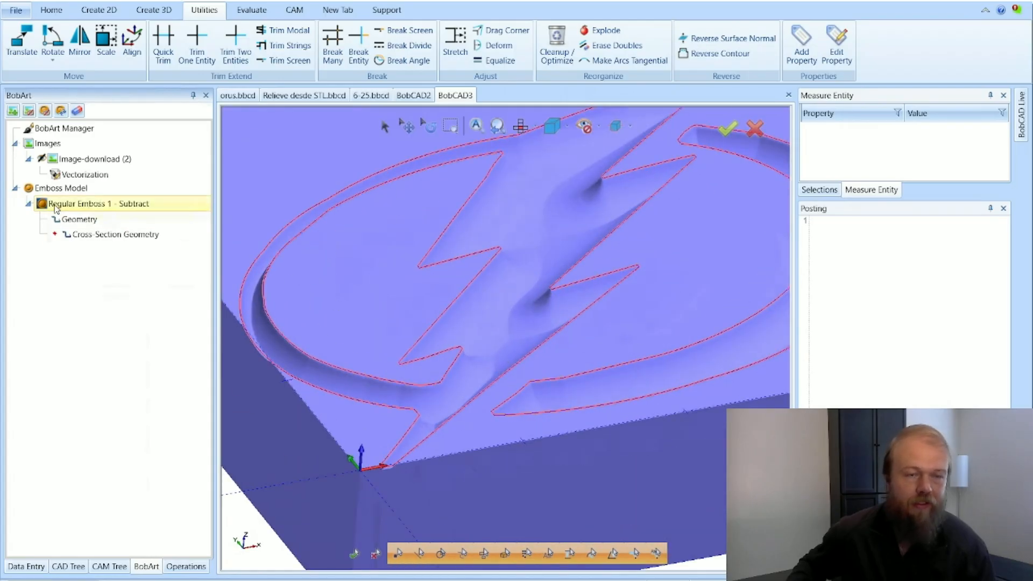
{"action": "right_click", "coordinate": [148, 210]}
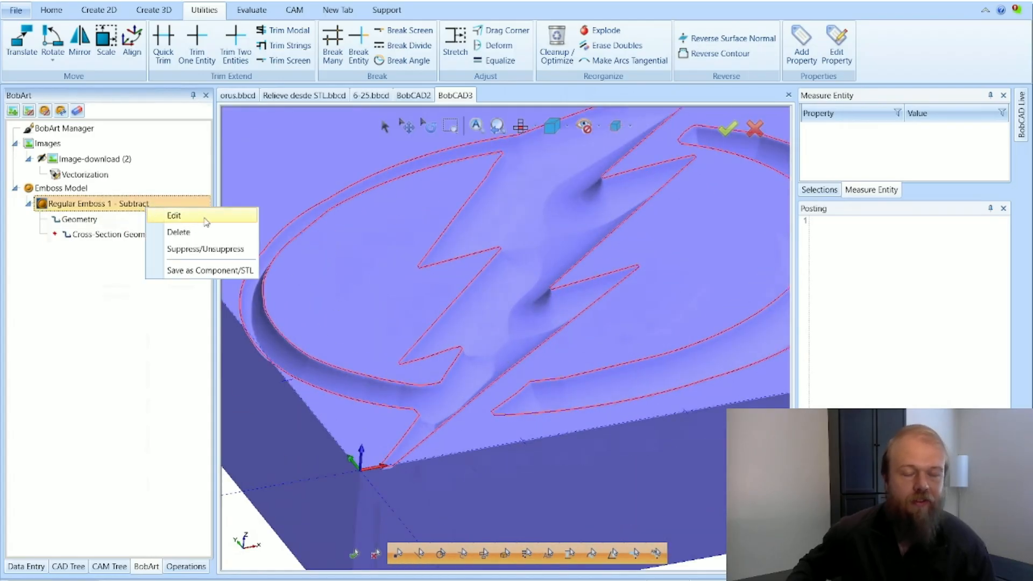
{"action": "left_click", "coordinate": [206, 220]}
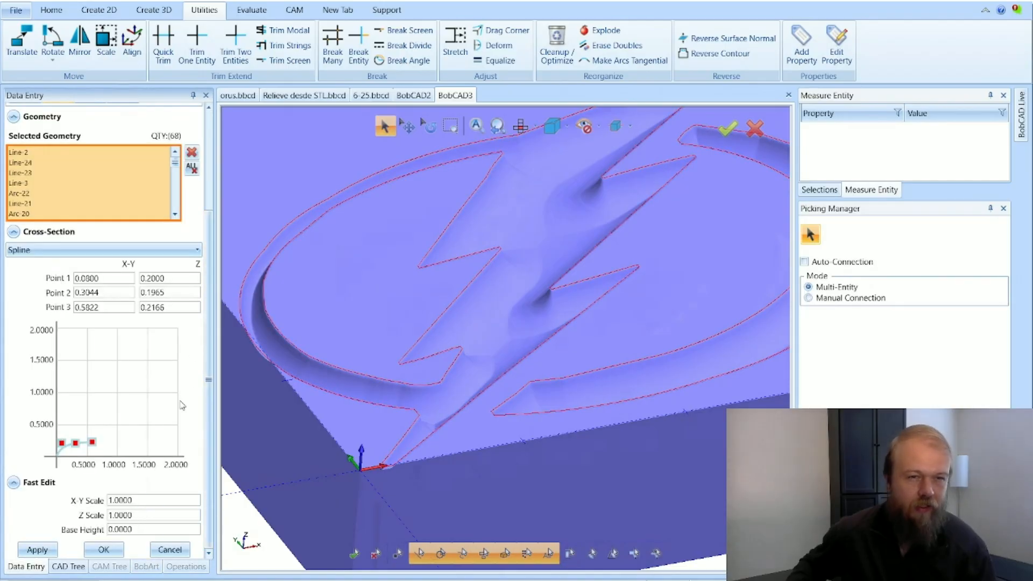
{"action": "scroll", "coordinate": [181, 402], "scroll_direction": "up", "scroll_amount": 3}
{"action": "scroll", "coordinate": [183, 400], "scroll_direction": "down", "scroll_amount": 3}
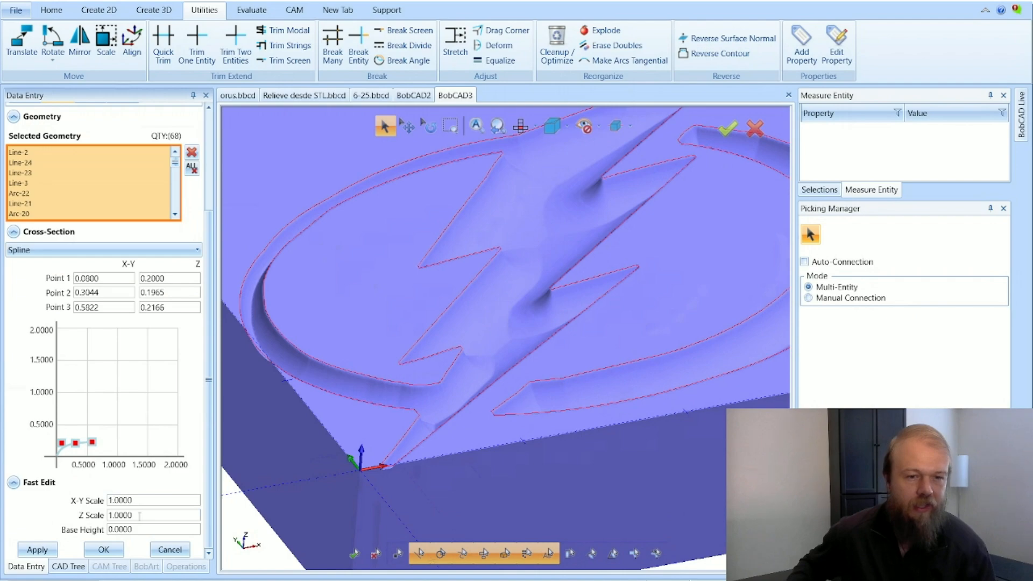
{"action": "double_click", "coordinate": [139, 515]}
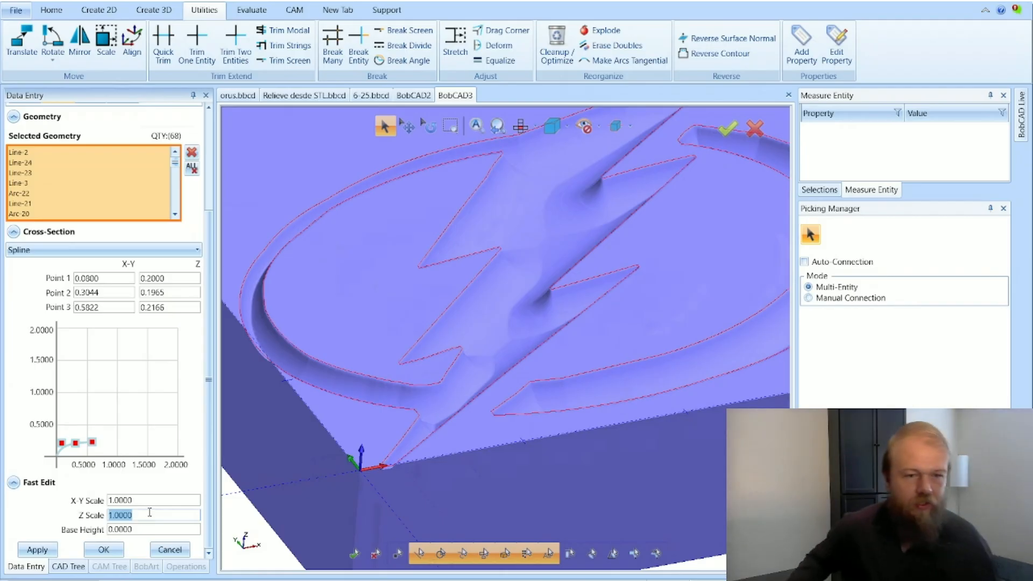
{"action": "left_click", "coordinate": [142, 529]}
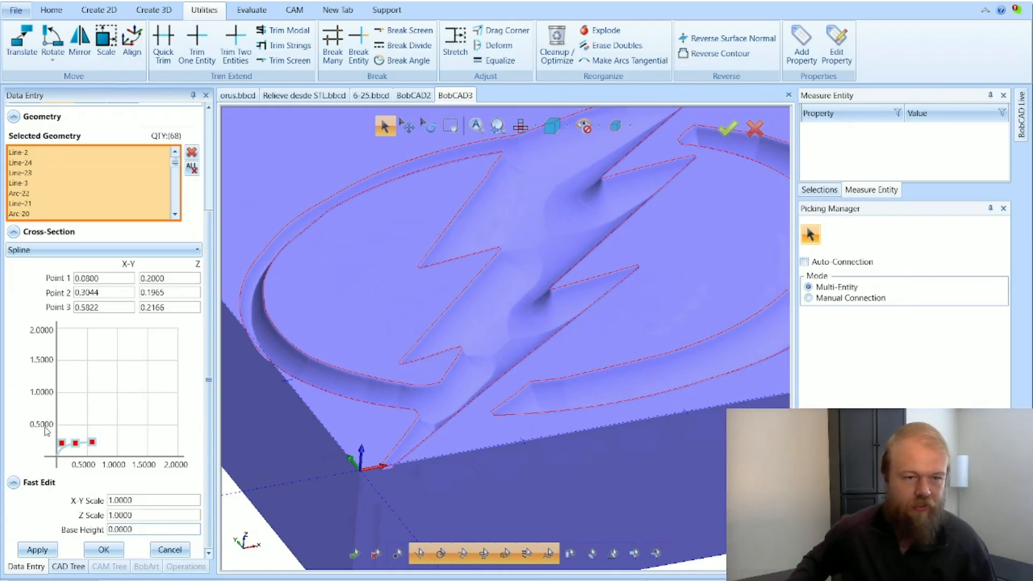
{"action": "left_click_drag", "start_coordinate": [94, 445], "coordinate": [93, 428]}
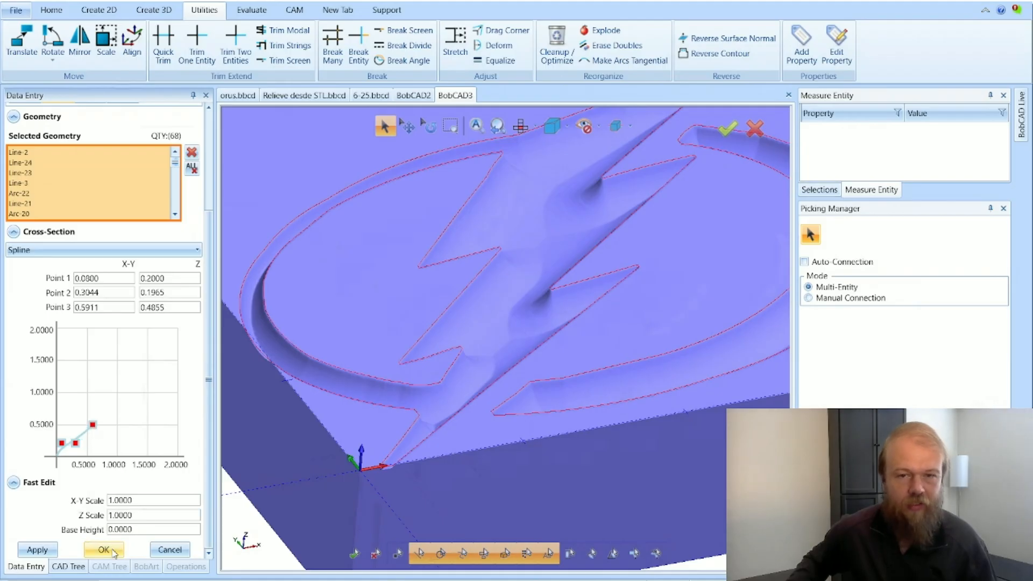
{"action": "left_click", "coordinate": [103, 550]}
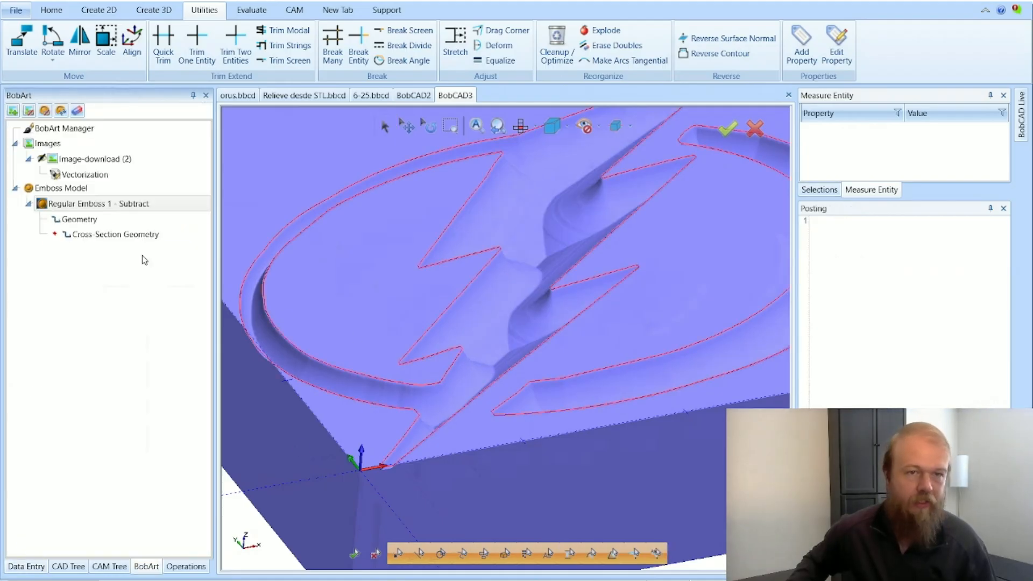
Edit the regular emboss to set its base height to 0.5.
{"action": "double_click", "coordinate": [153, 206]}
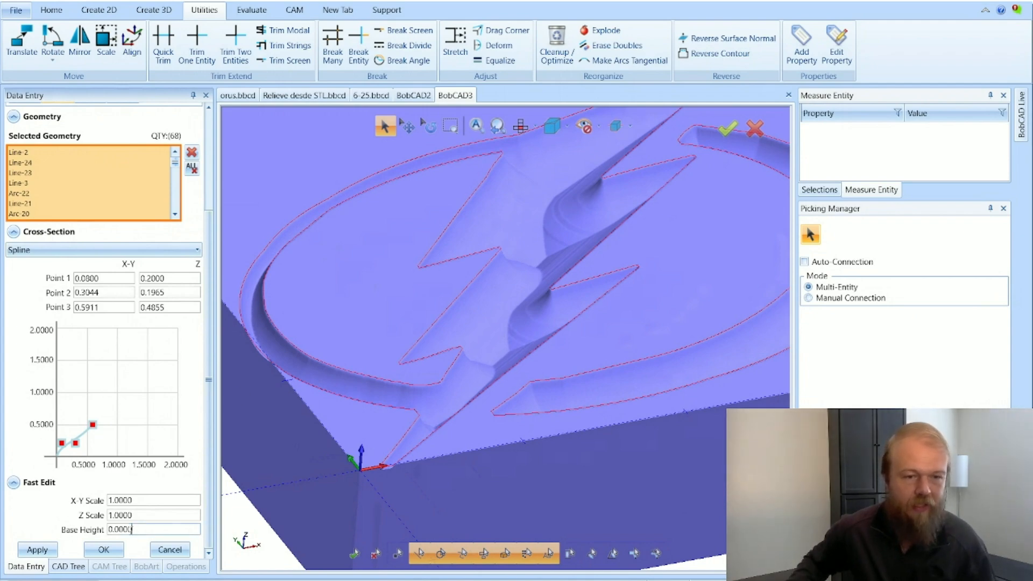
{"action": "left_click", "coordinate": [132, 530]}
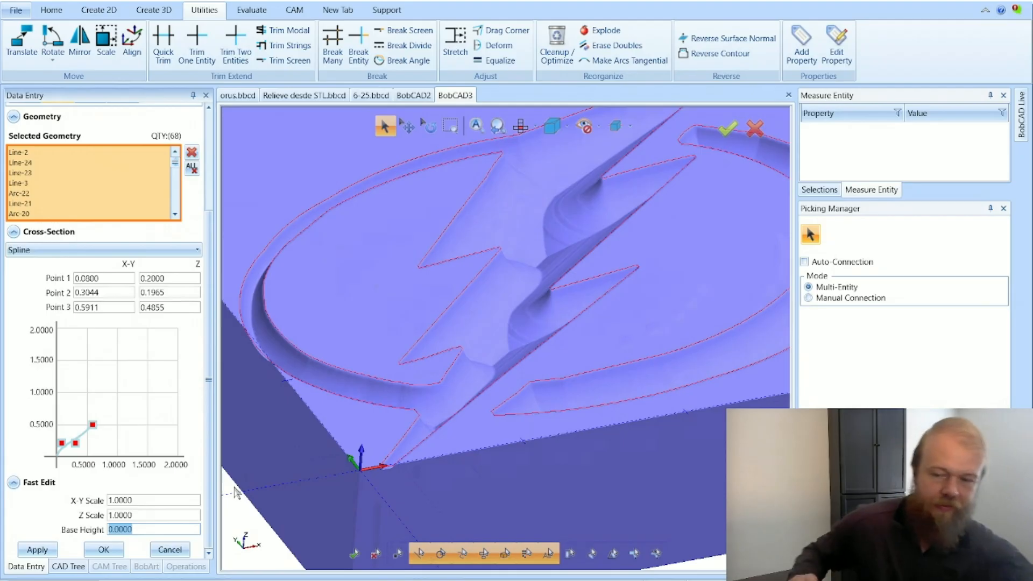
{"action": "type", "text": ".5"}
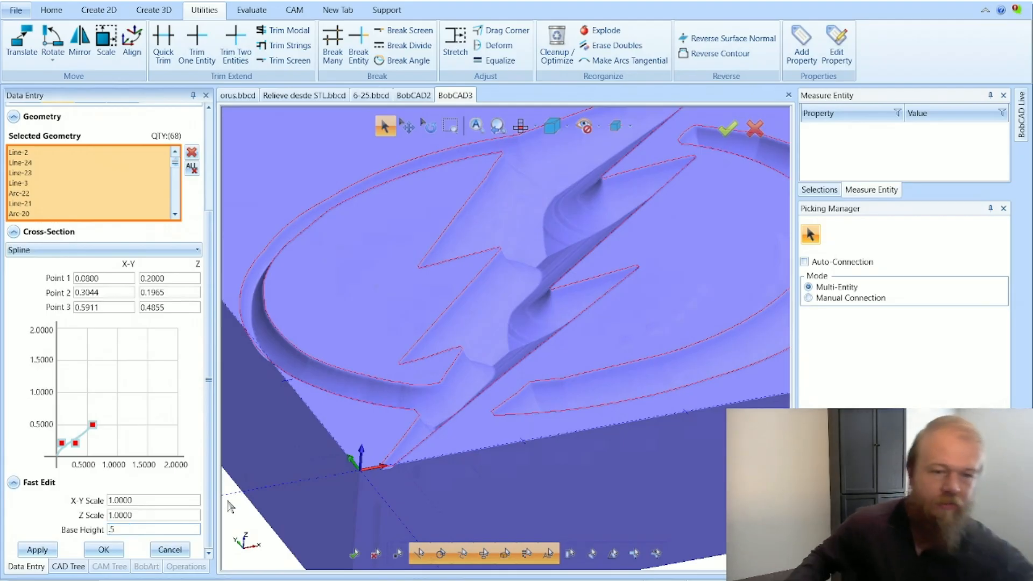
{"action": "key", "text": "Return"}
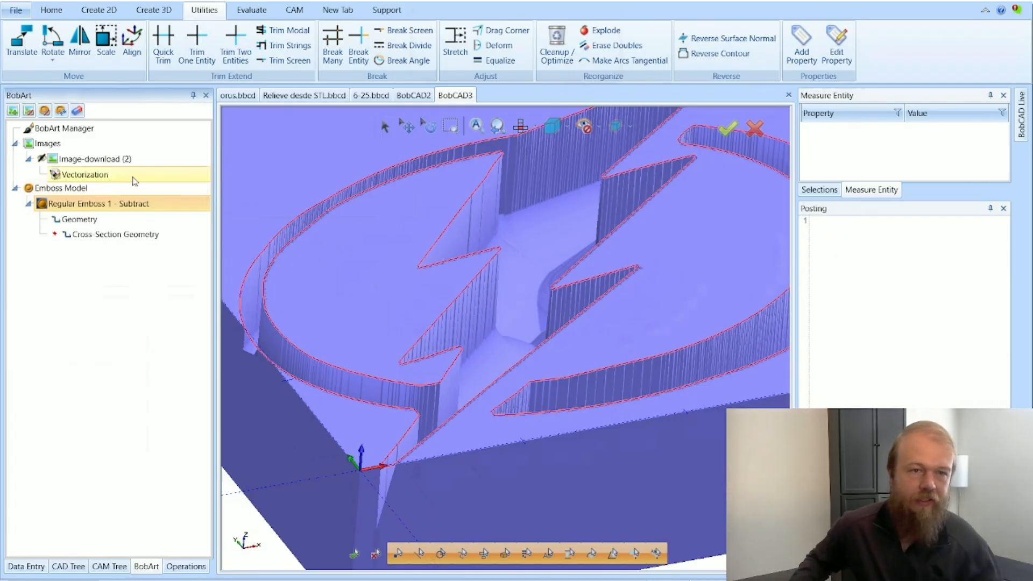
Edit the regular emboss to set its base height to 0.125.
{"action": "double_click", "coordinate": [159, 203]}
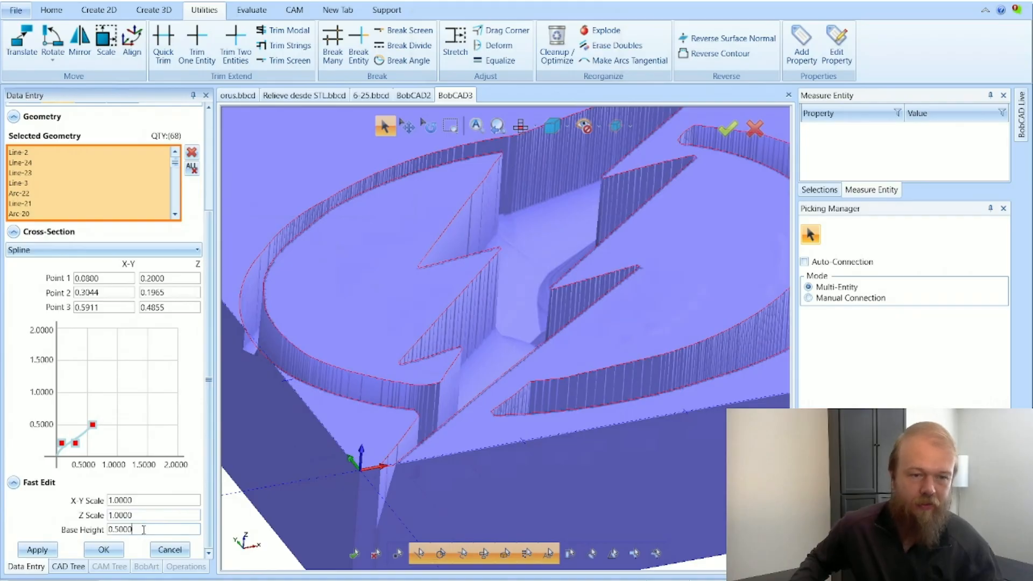
{"action": "left_click_drag", "start_coordinate": [144, 530], "coordinate": [78, 533]}
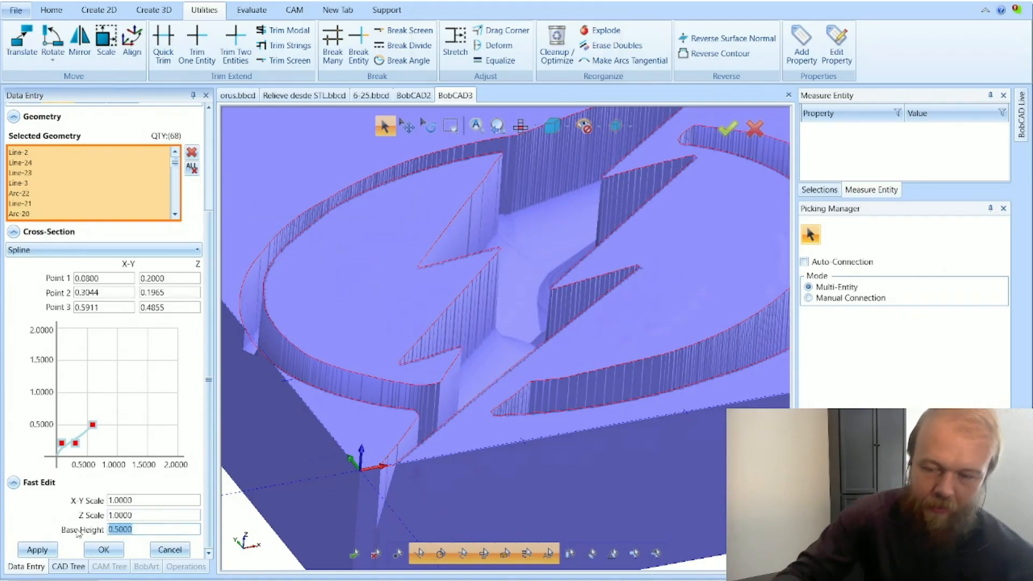
{"action": "type", "text": ".125"}
{"action": "key", "text": "Caps_Lock"}
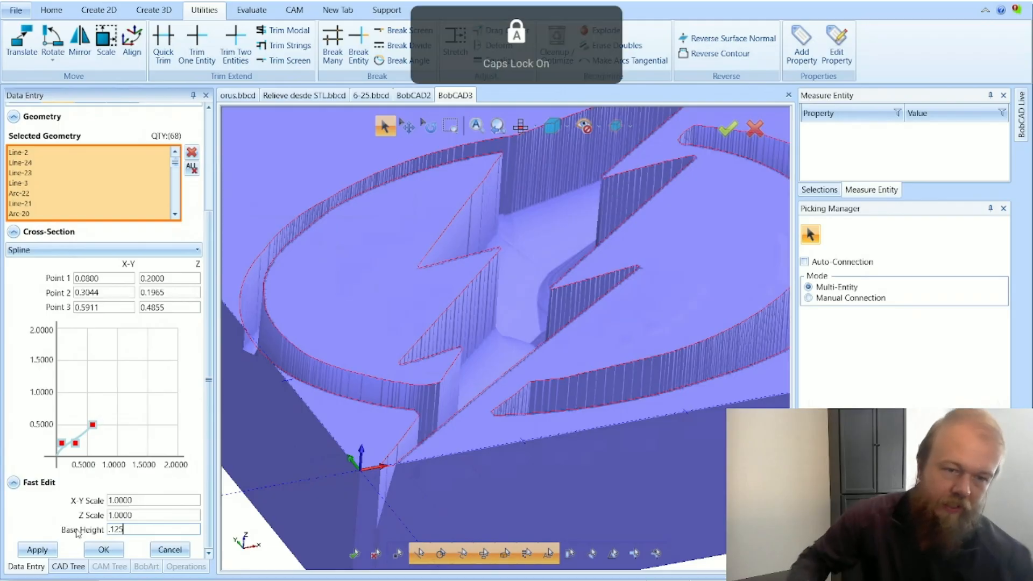
{"action": "left_click", "coordinate": [104, 549]}
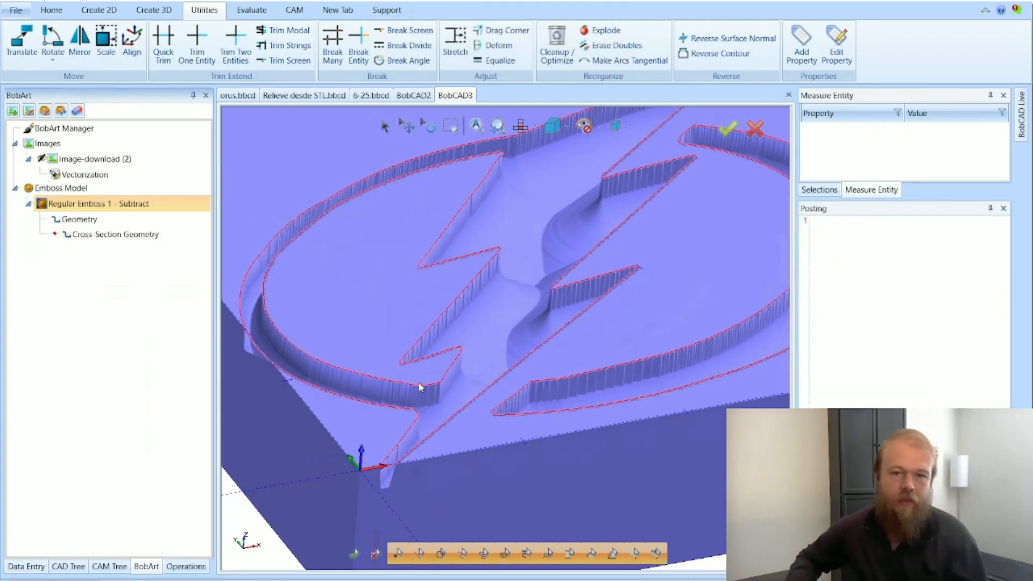
Examine the side walls and inner corners of the recessed lightning-bolt logo up close and from farther away.
{"action": "scroll", "coordinate": [462, 386], "scroll_direction": "down", "scroll_amount": 2}
{"action": "scroll", "coordinate": [560, 285], "scroll_direction": "up", "scroll_amount": 2}
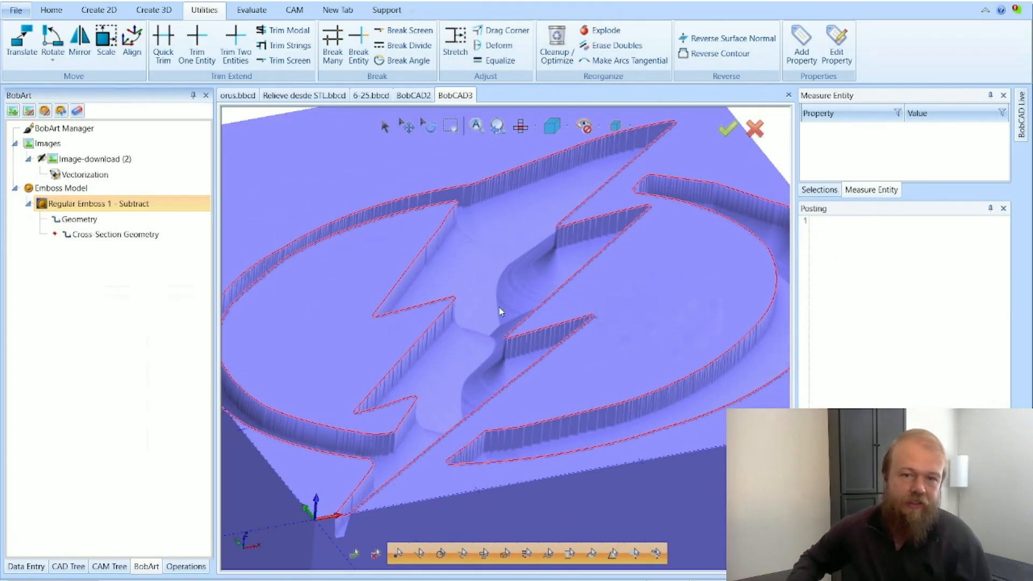
{"action": "scroll", "coordinate": [487, 184], "scroll_direction": "up", "scroll_amount": 5}
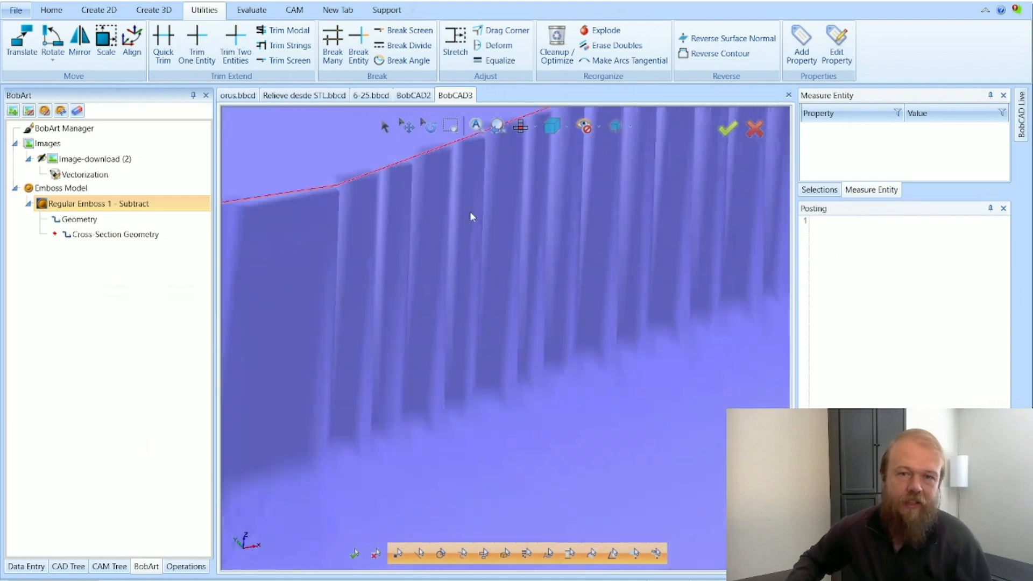
{"action": "scroll", "coordinate": [405, 265], "scroll_direction": "down", "scroll_amount": 5}
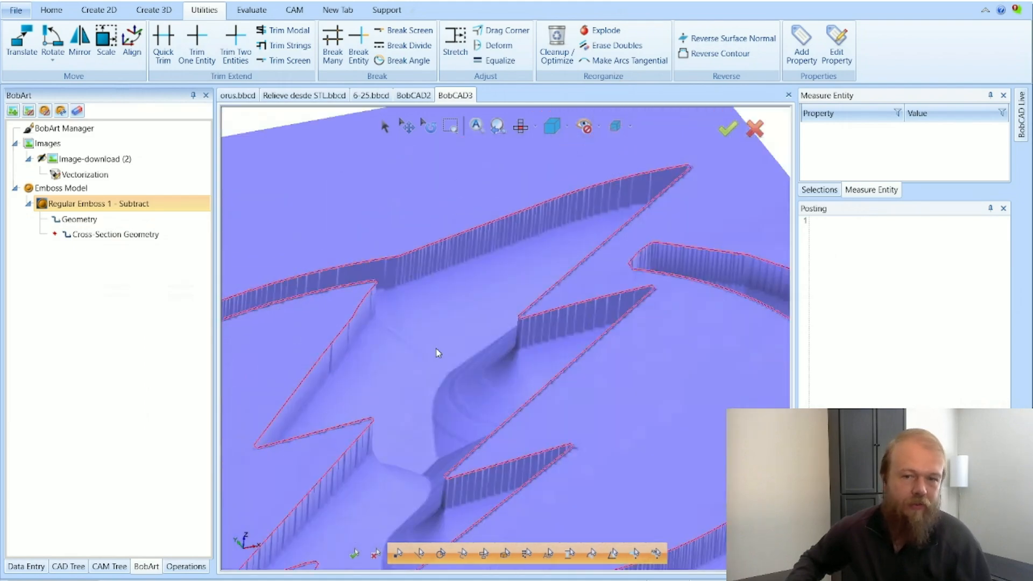
{"action": "scroll", "coordinate": [397, 269], "scroll_direction": "up", "scroll_amount": 4}
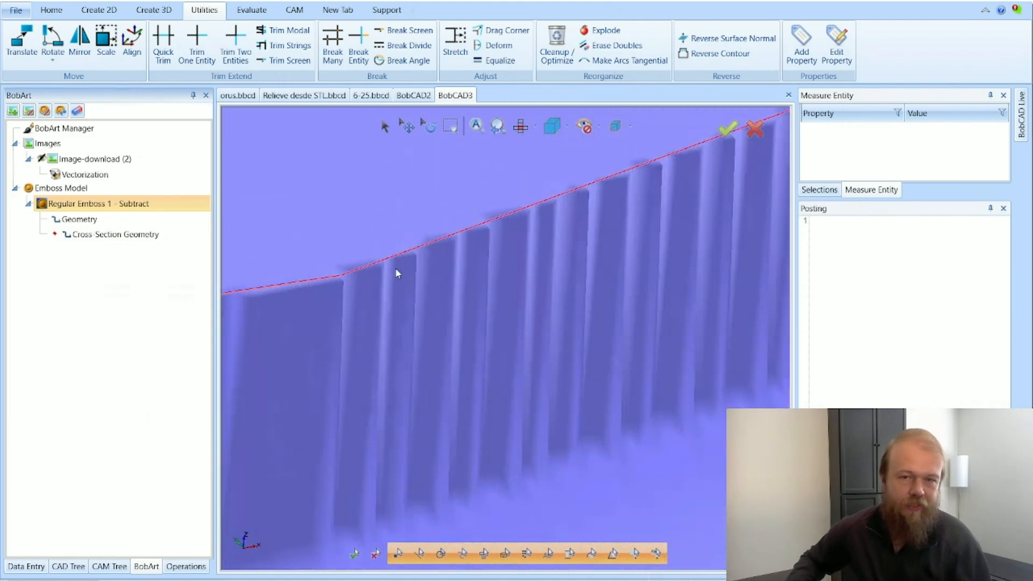
{"action": "scroll", "coordinate": [412, 359], "scroll_direction": "down", "scroll_amount": 4}
{"action": "scroll", "coordinate": [428, 440], "scroll_direction": "down", "scroll_amount": 3}
{"action": "scroll", "coordinate": [424, 493], "scroll_direction": "up", "scroll_amount": 6}
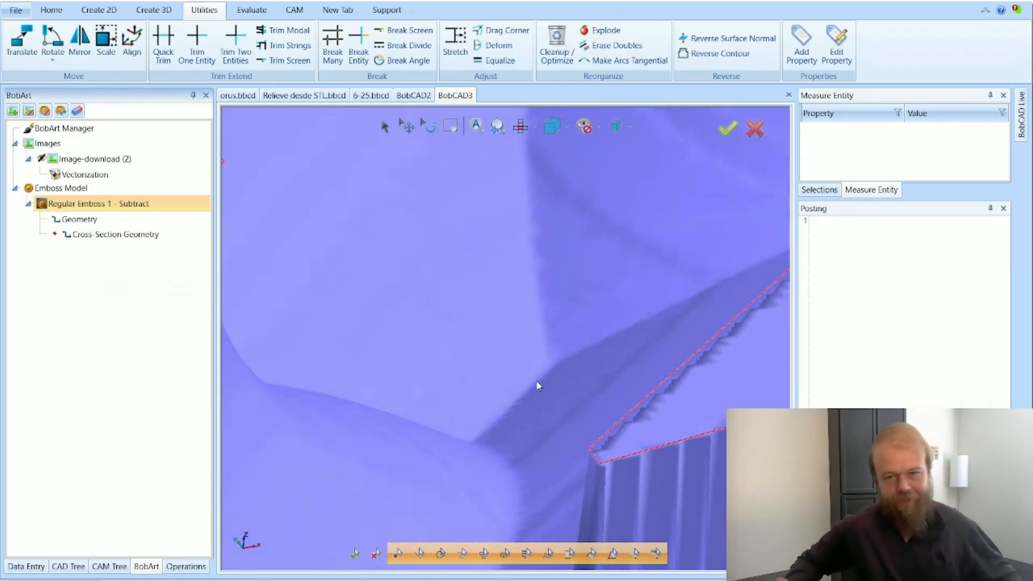
{"action": "scroll", "coordinate": [536, 380], "scroll_direction": "down", "scroll_amount": 5}
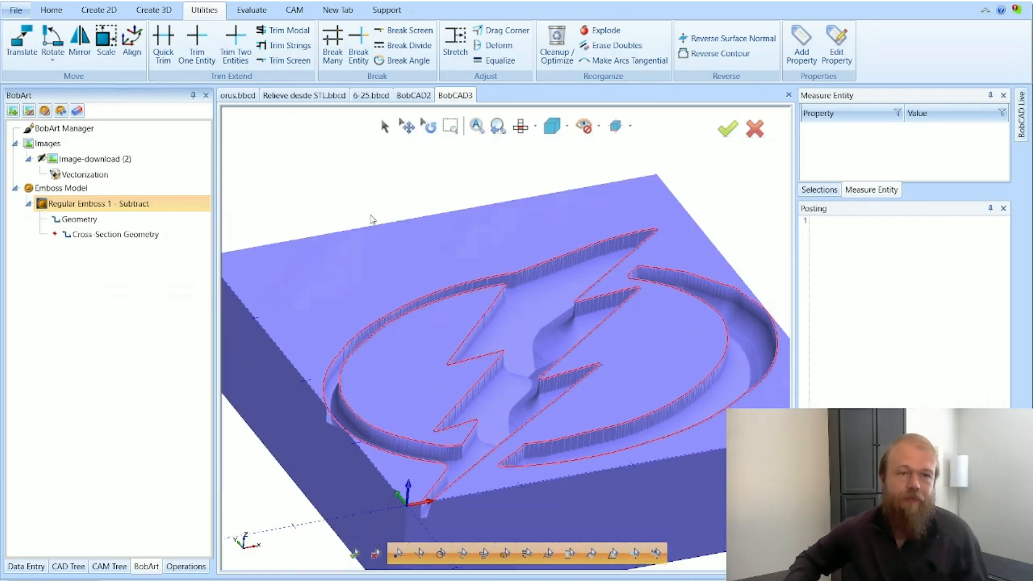
Blank the whole emboss model and unblank it again.
{"action": "right_click", "coordinate": [88, 192]}
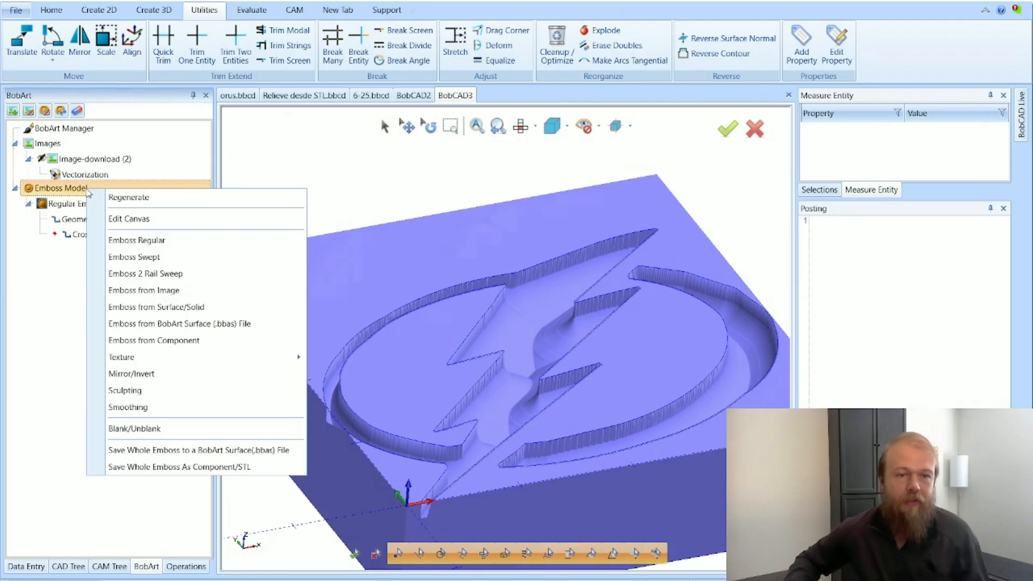
{"action": "left_click", "coordinate": [173, 434]}
{"action": "right_click", "coordinate": [155, 195]}
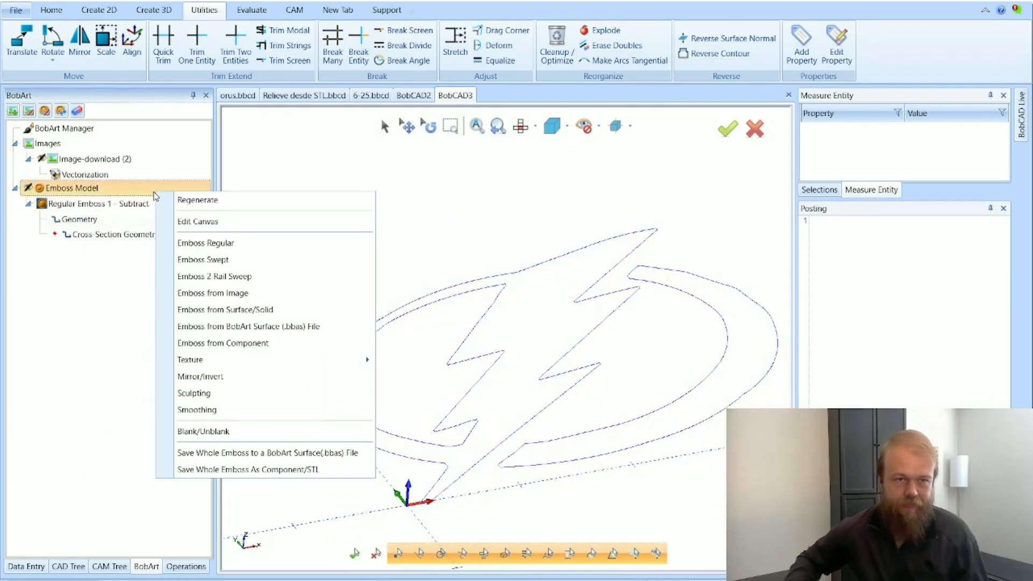
{"action": "left_click", "coordinate": [189, 431]}
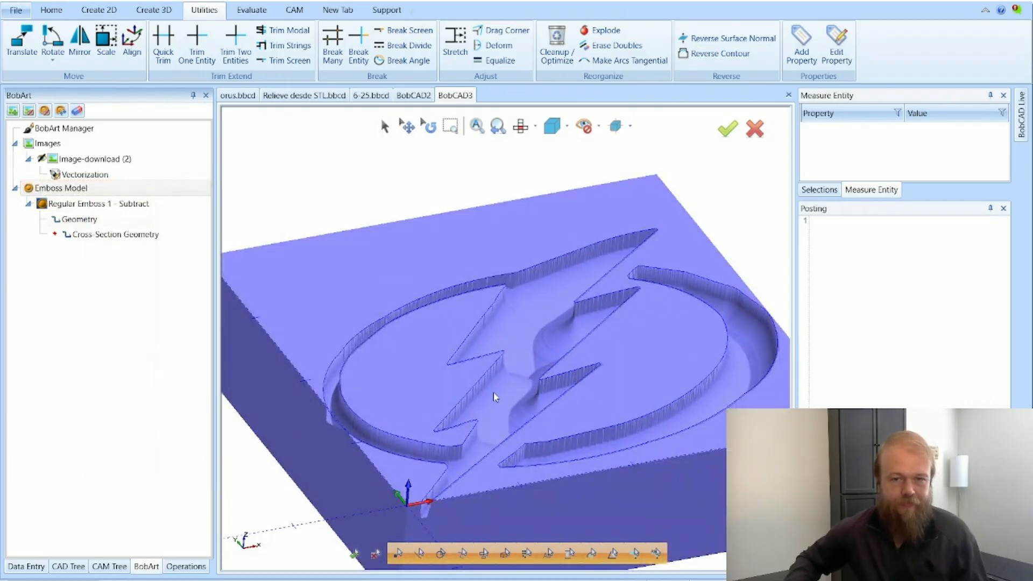
Add a Smoothing feature to the emboss model with a smoothing window size of 0.0500, applied to the whole model.
{"action": "right_click", "coordinate": [107, 192]}
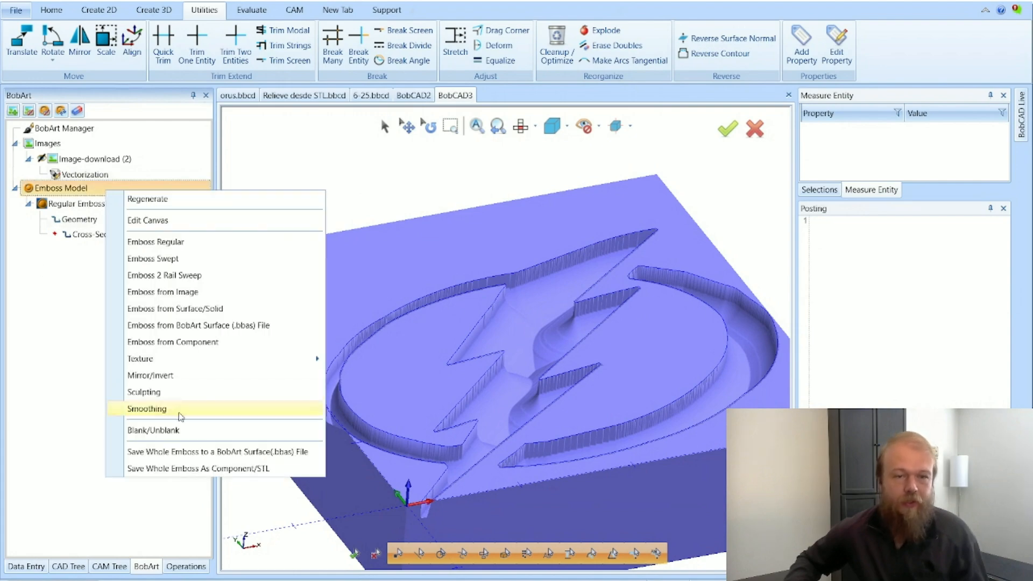
{"action": "left_click", "coordinate": [181, 416]}
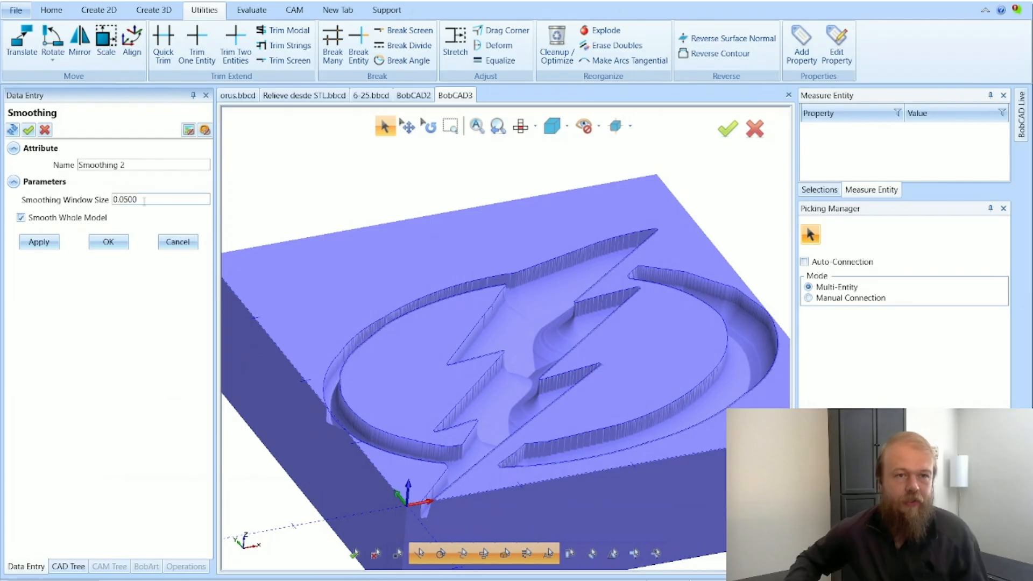
{"action": "left_click_drag", "start_coordinate": [144, 201], "coordinate": [110, 208]}
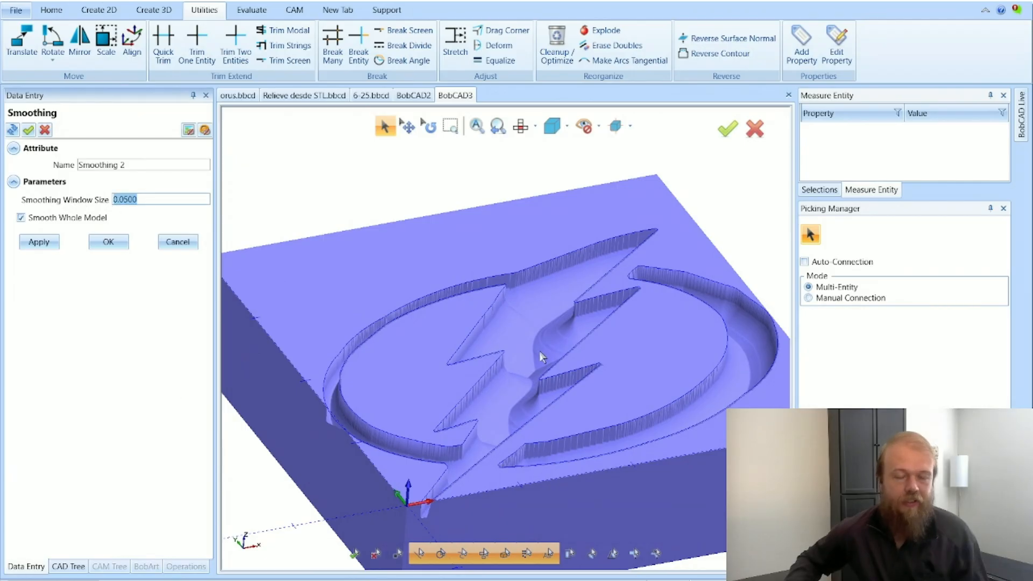
{"action": "scroll", "coordinate": [512, 276], "scroll_direction": "up", "scroll_amount": 5}
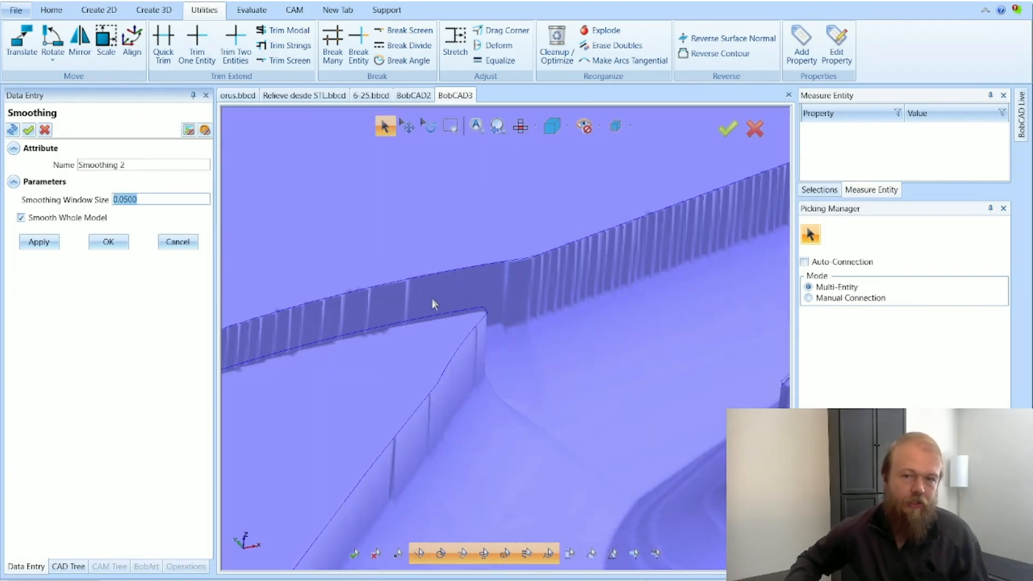
{"action": "left_click", "coordinate": [107, 242]}
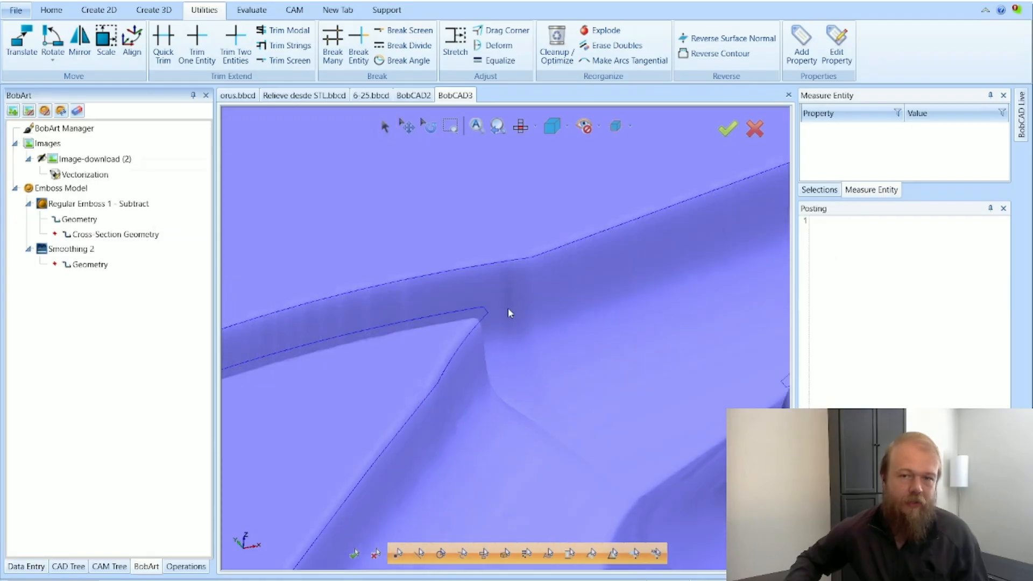
Examine the smoothed walls and inner corners of the recessed lightning bolt up close.
{"action": "scroll", "coordinate": [515, 305], "scroll_direction": "down", "scroll_amount": 2}
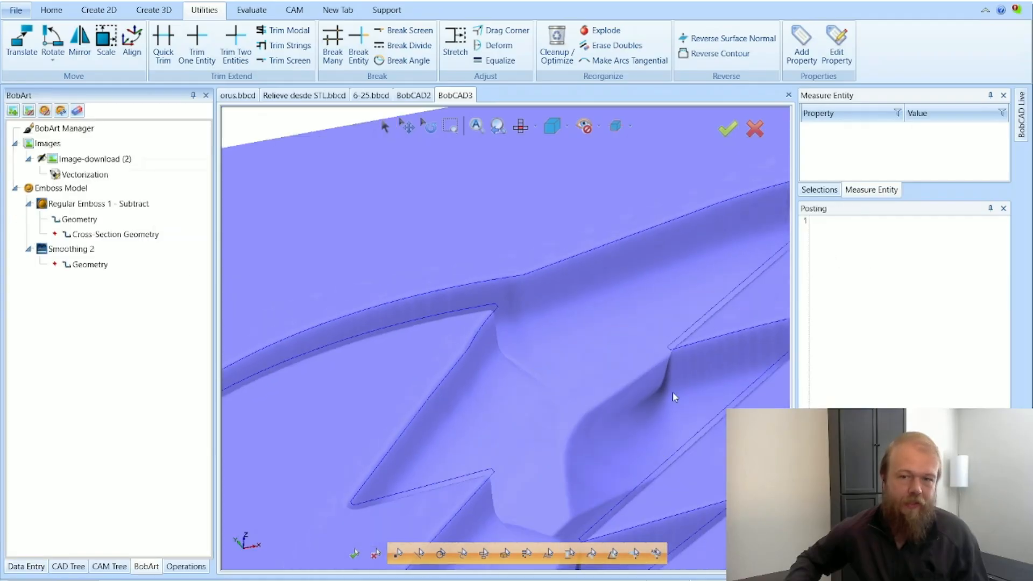
{"action": "scroll", "coordinate": [672, 397], "scroll_direction": "down", "scroll_amount": 4}
{"action": "scroll", "coordinate": [630, 463], "scroll_direction": "up", "scroll_amount": 10}
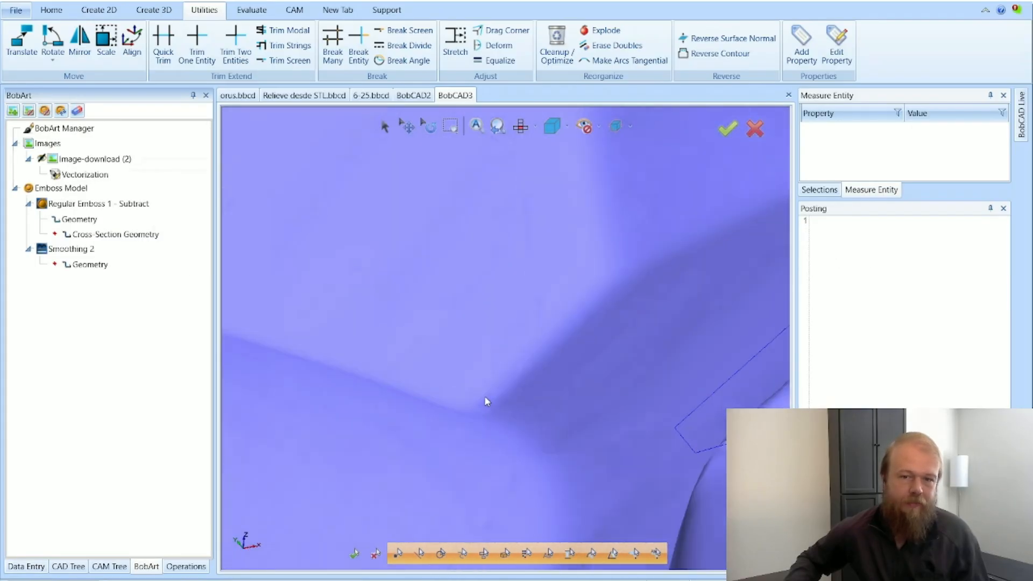
{"action": "scroll", "coordinate": [538, 366], "scroll_direction": "down", "scroll_amount": 4}
{"action": "scroll", "coordinate": [525, 277], "scroll_direction": "up", "scroll_amount": 4}
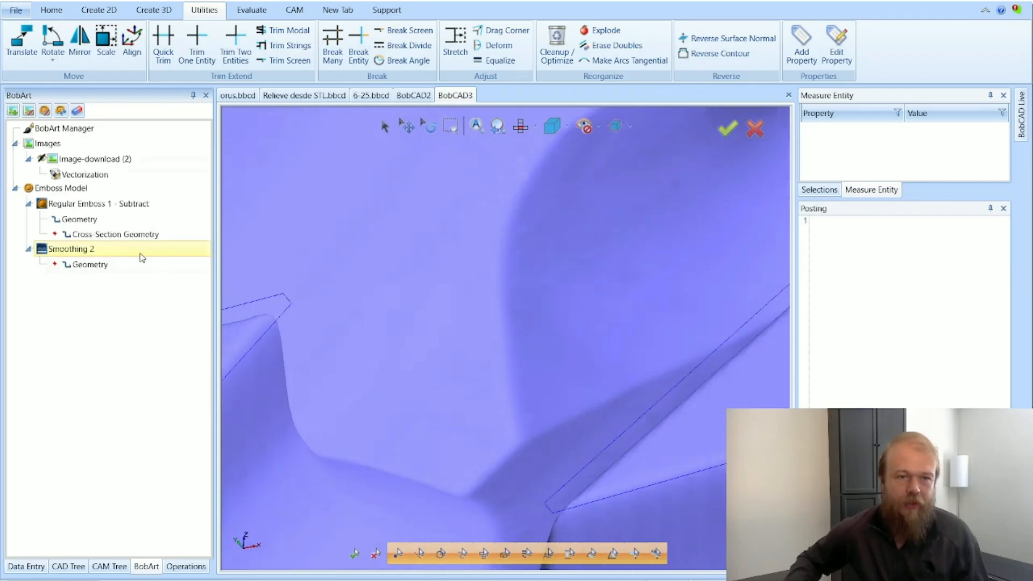
{"action": "right_click", "coordinate": [117, 253]}
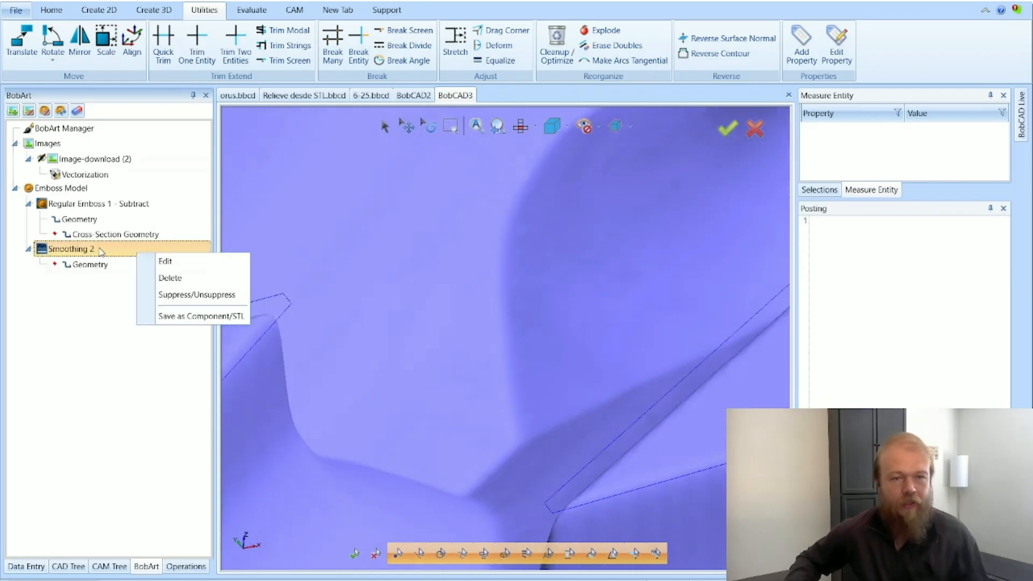
{"action": "left_click", "coordinate": [99, 253]}
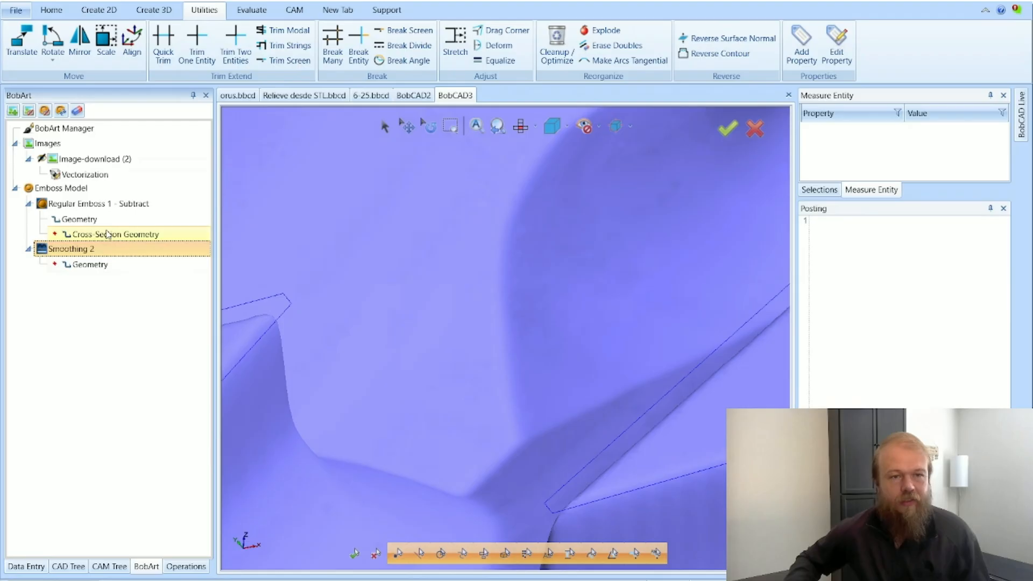
Edit the existing Smoothing feature of the emboss model and set its smoothing window size to 0.1.
{"action": "left_click", "coordinate": [79, 201]}
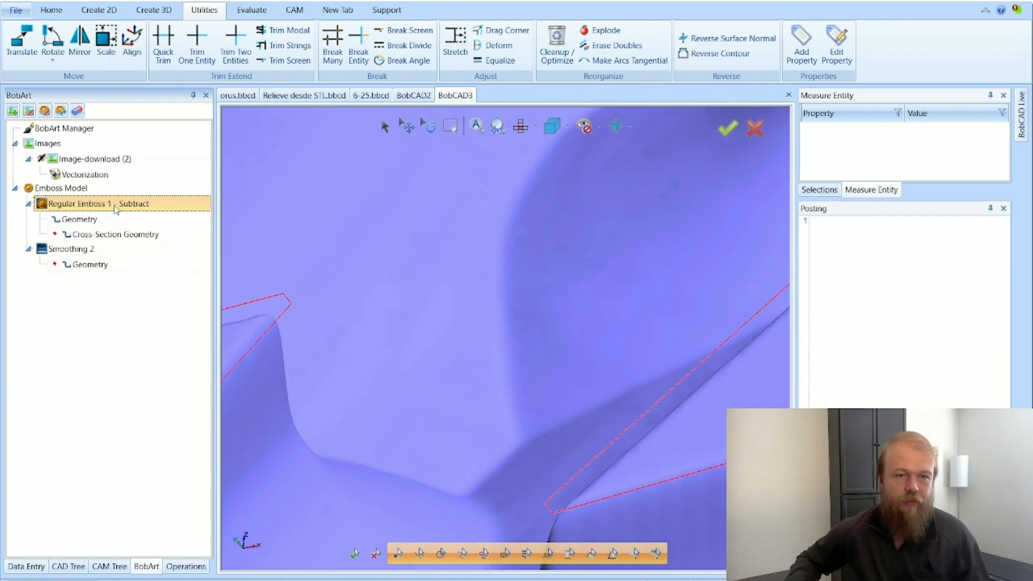
{"action": "left_click", "coordinate": [103, 252]}
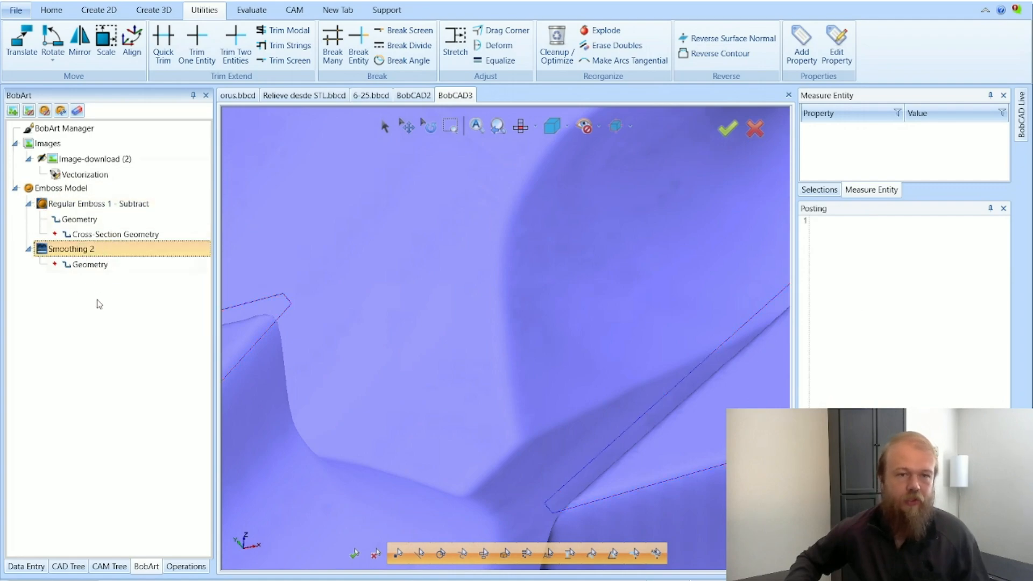
{"action": "scroll", "coordinate": [457, 302], "scroll_direction": "down", "scroll_amount": 6}
{"action": "scroll", "coordinate": [378, 334], "scroll_direction": "up", "scroll_amount": 5}
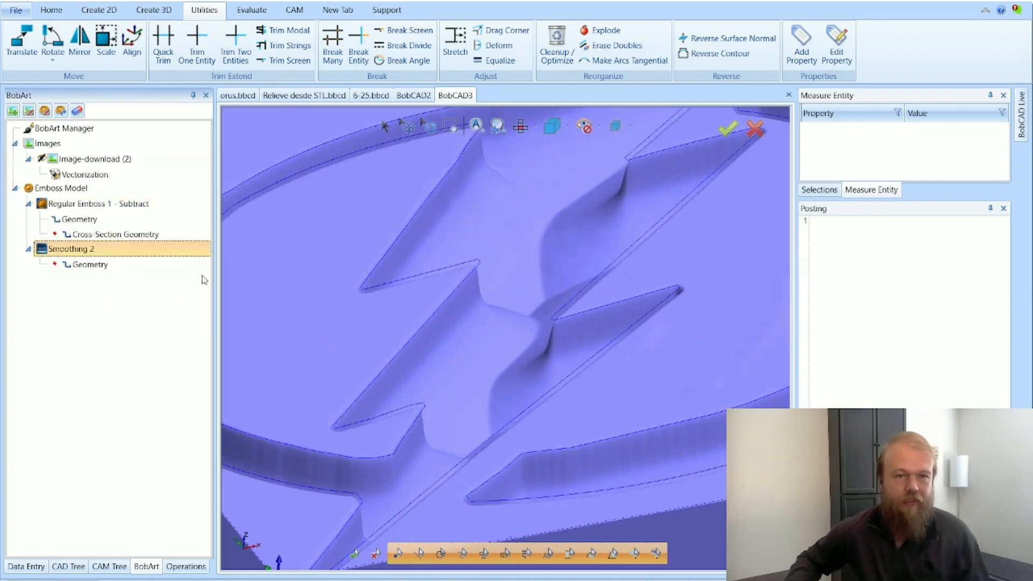
{"action": "right_click", "coordinate": [102, 252]}
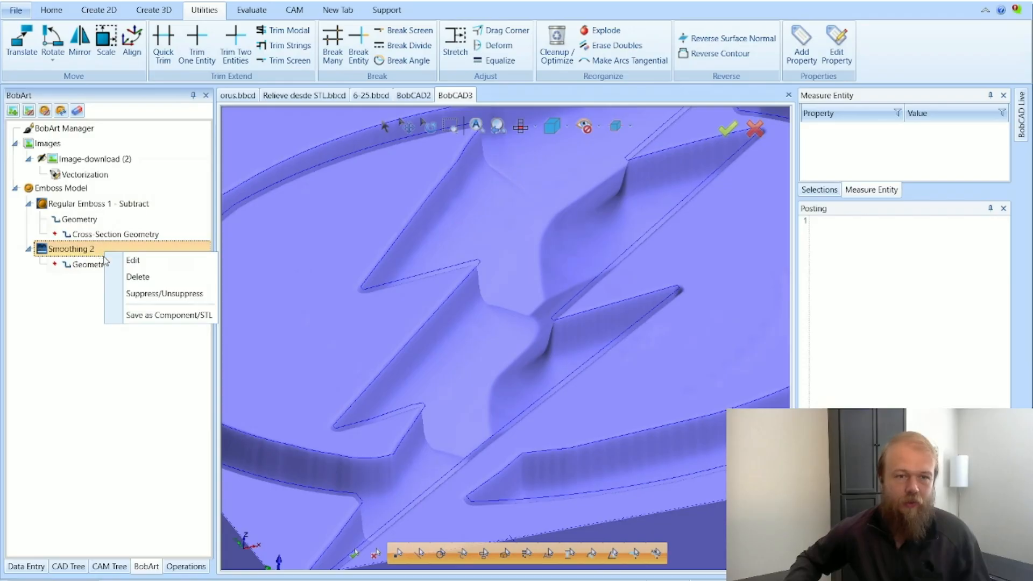
{"action": "left_click", "coordinate": [131, 262]}
{"action": "left_click_drag", "start_coordinate": [137, 199], "coordinate": [98, 212]}
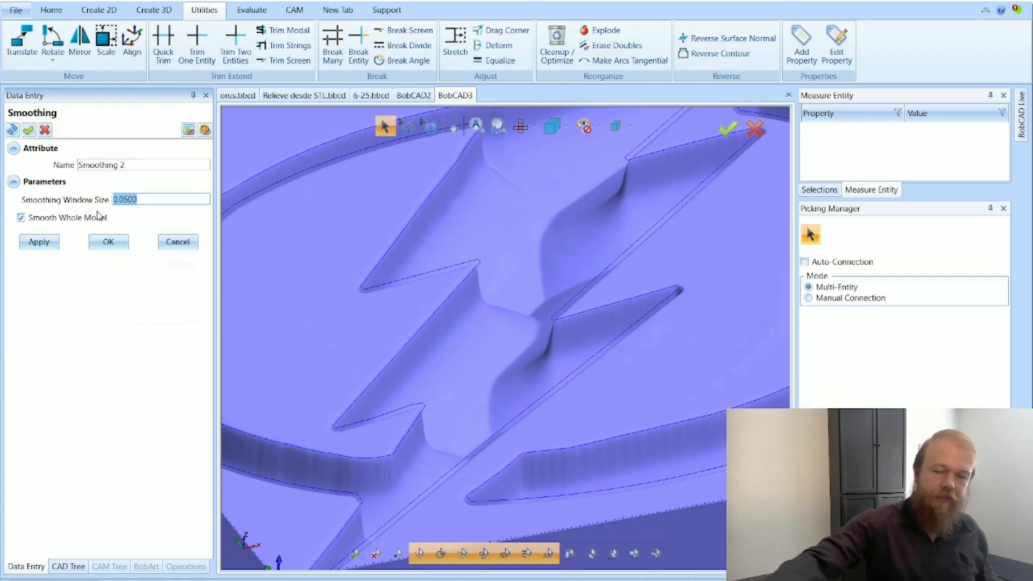
{"action": "type", "text": ".1"}
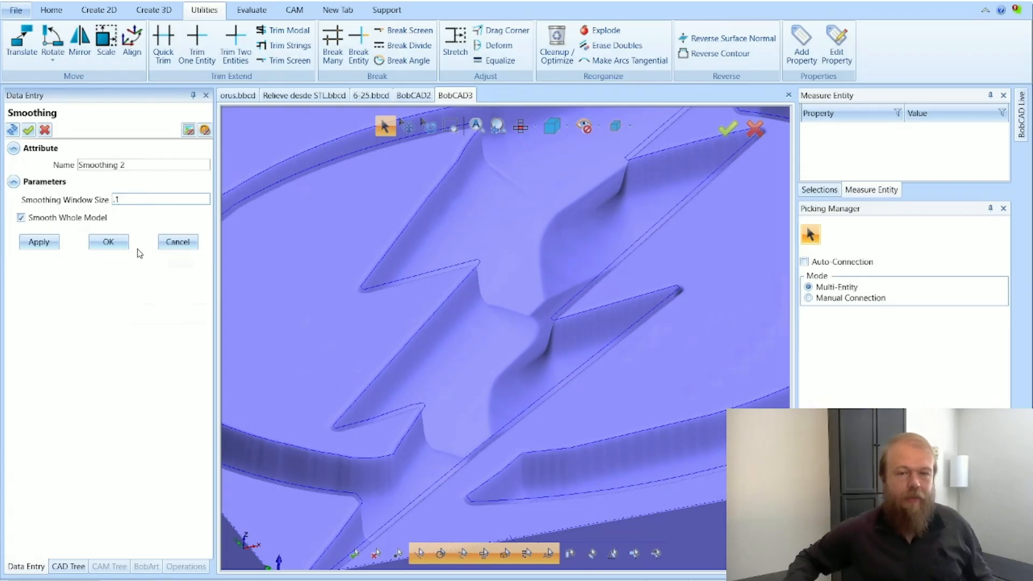
{"action": "left_click", "coordinate": [112, 246]}
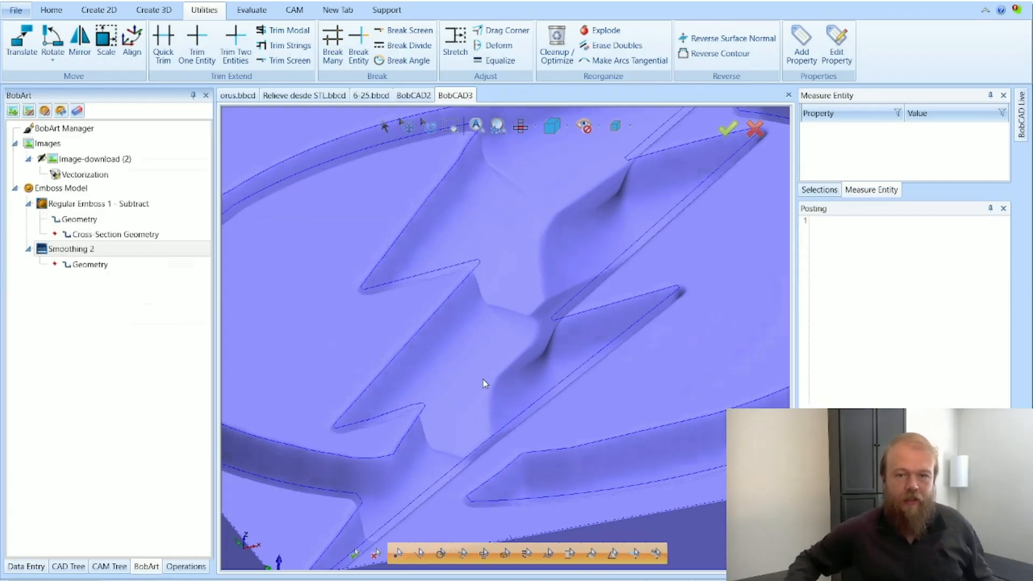
Examine the re-smoothed walls, floor and inner corners of the lightning-bolt recess up close and from farther away.
{"action": "scroll", "coordinate": [560, 329], "scroll_direction": "up", "scroll_amount": 4}
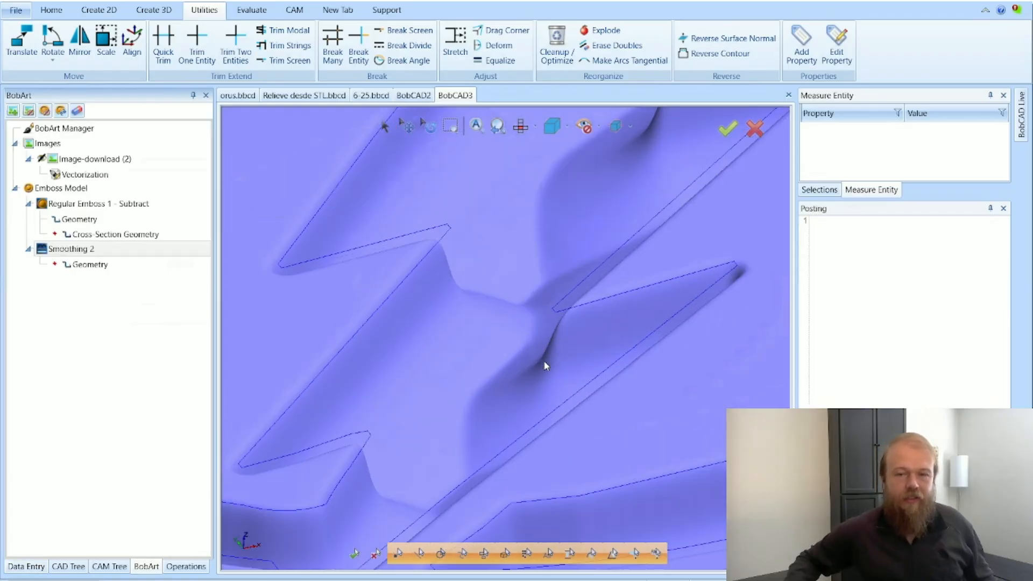
{"action": "scroll", "coordinate": [510, 311], "scroll_direction": "up", "scroll_amount": 2}
{"action": "scroll", "coordinate": [520, 448], "scroll_direction": "down", "scroll_amount": 5}
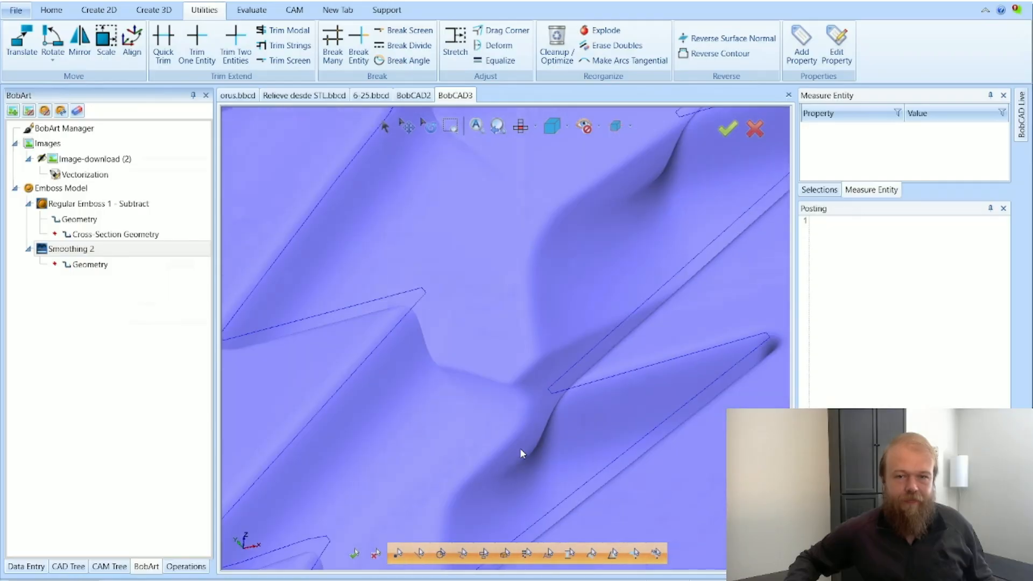
{"action": "scroll", "coordinate": [554, 355], "scroll_direction": "up", "scroll_amount": 4}
{"action": "scroll", "coordinate": [547, 329], "scroll_direction": "down", "scroll_amount": 6}
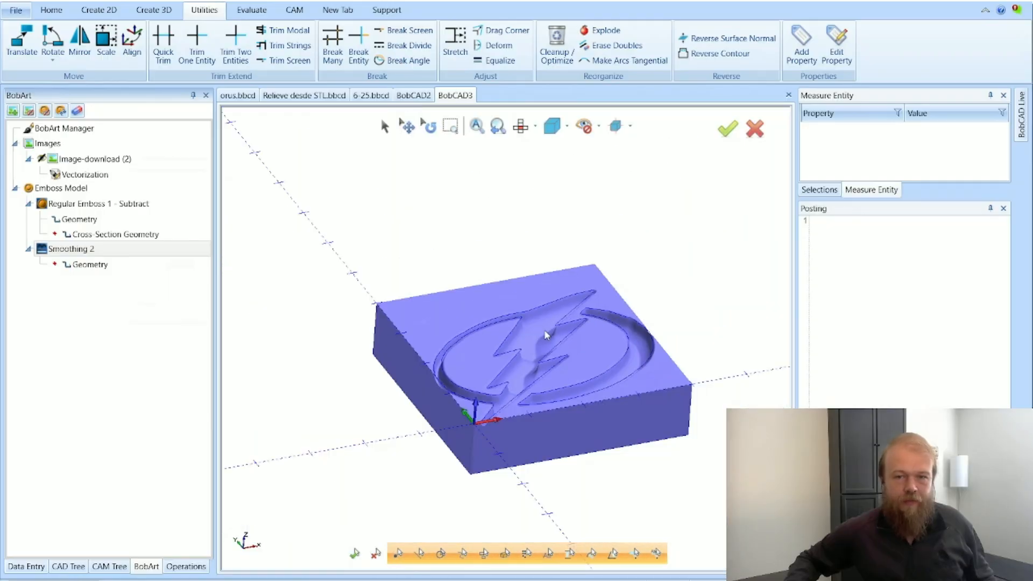
{"action": "scroll", "coordinate": [516, 377], "scroll_direction": "up", "scroll_amount": 1}
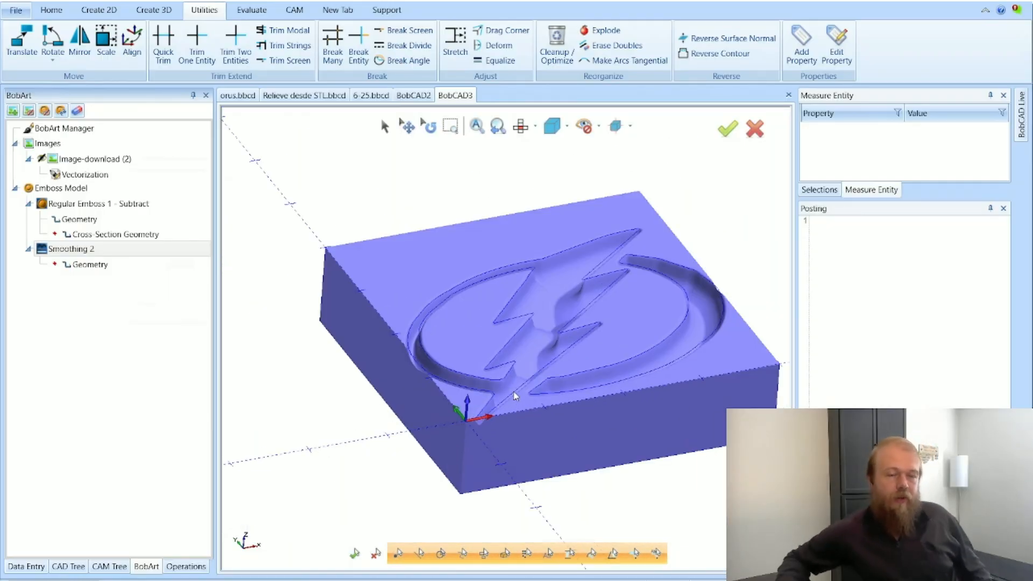
{"action": "scroll", "coordinate": [555, 327], "scroll_direction": "up", "scroll_amount": 2}
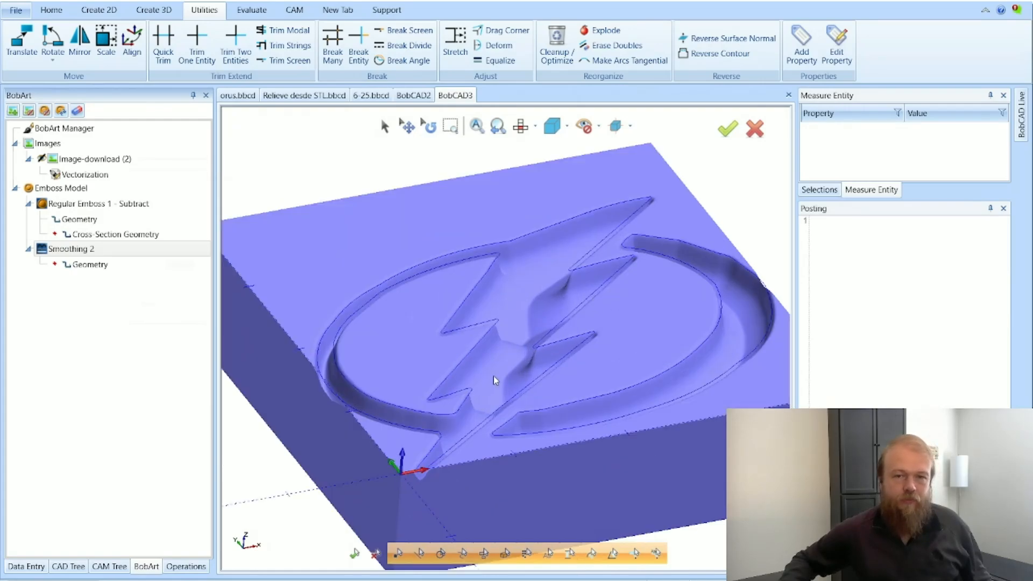
{"action": "scroll", "coordinate": [549, 296], "scroll_direction": "up", "scroll_amount": 4}
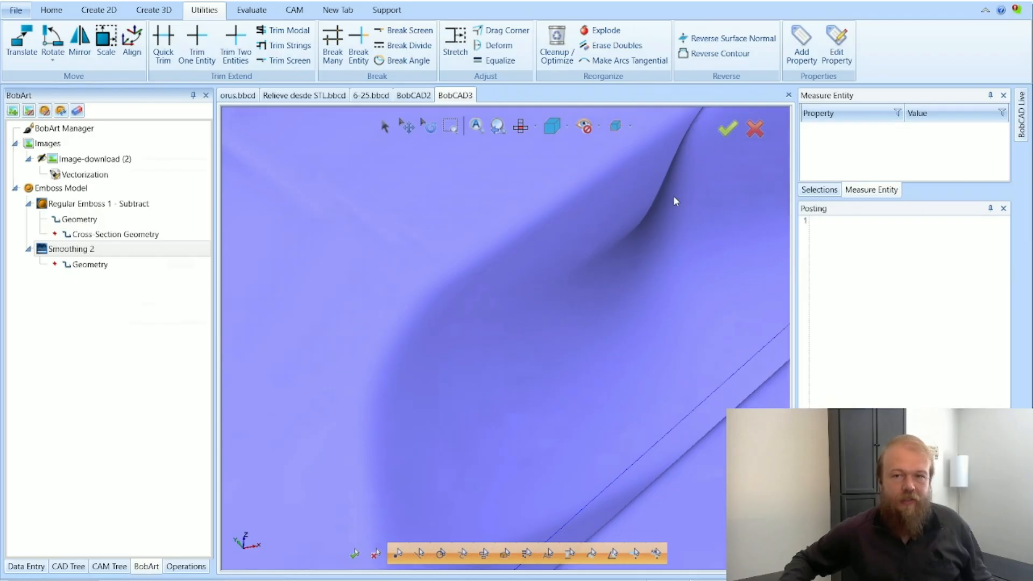
{"action": "scroll", "coordinate": [595, 308], "scroll_direction": "down", "scroll_amount": 3}
{"action": "scroll", "coordinate": [497, 430], "scroll_direction": "up", "scroll_amount": 5}
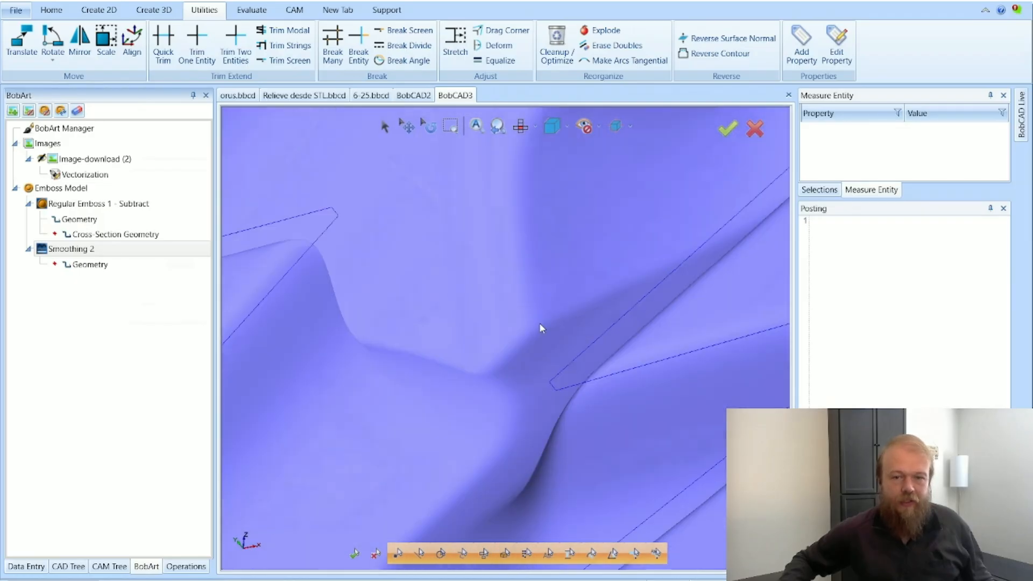
{"action": "scroll", "coordinate": [608, 261], "scroll_direction": "down", "scroll_amount": 6}
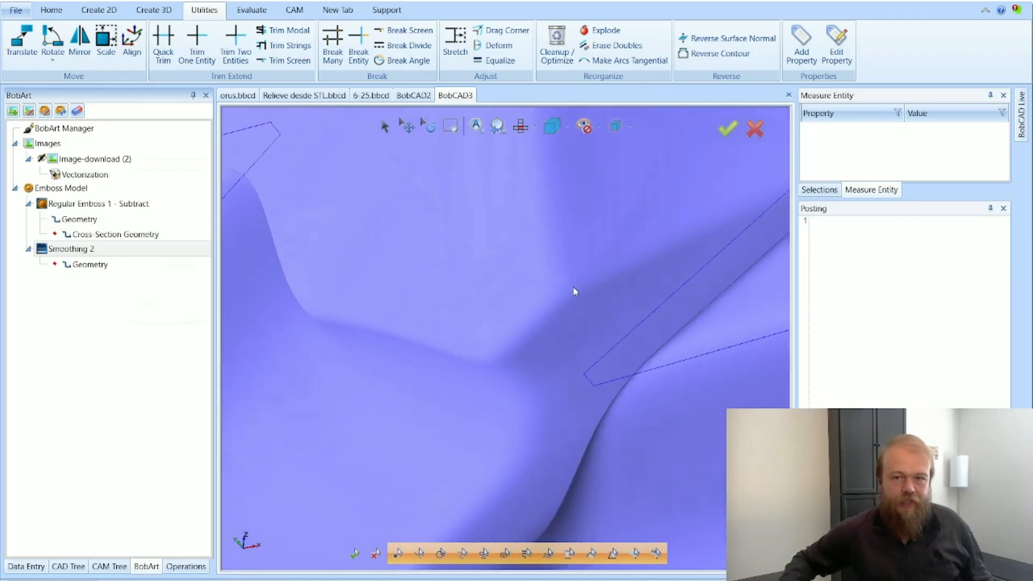
{"action": "scroll", "coordinate": [514, 378], "scroll_direction": "up", "scroll_amount": 5}
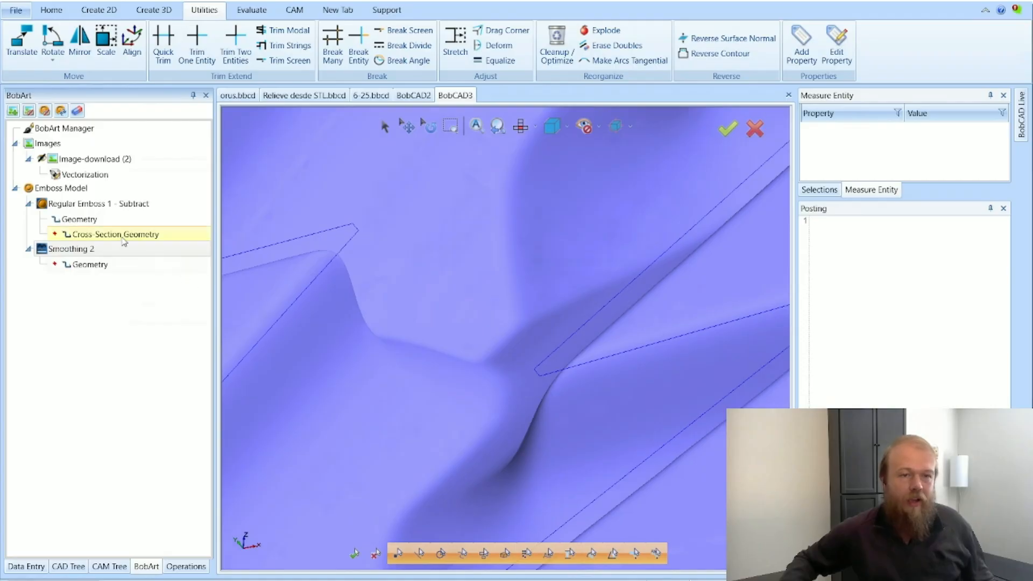
Add a Sculpting feature to the emboss model, view the logo from the top, and choose the Smooth method.
{"action": "right_click", "coordinate": [93, 192]}
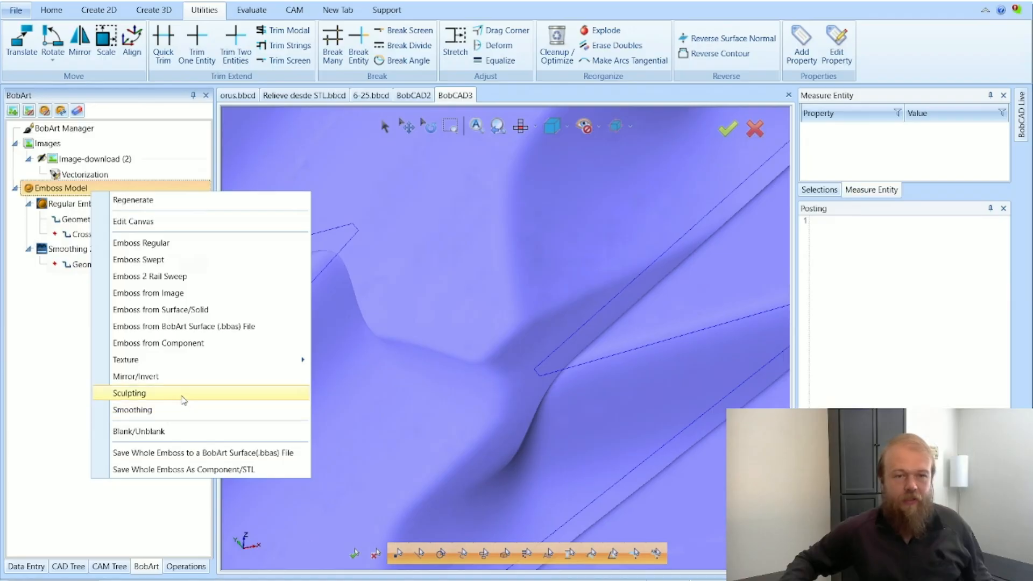
{"action": "left_click", "coordinate": [129, 393]}
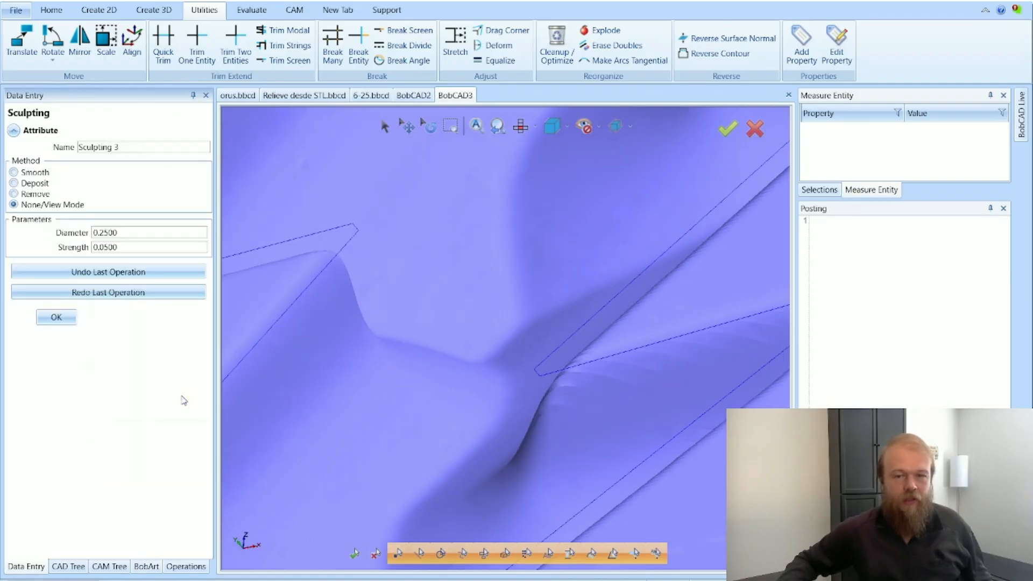
{"action": "scroll", "coordinate": [440, 269], "scroll_direction": "down", "scroll_amount": 5}
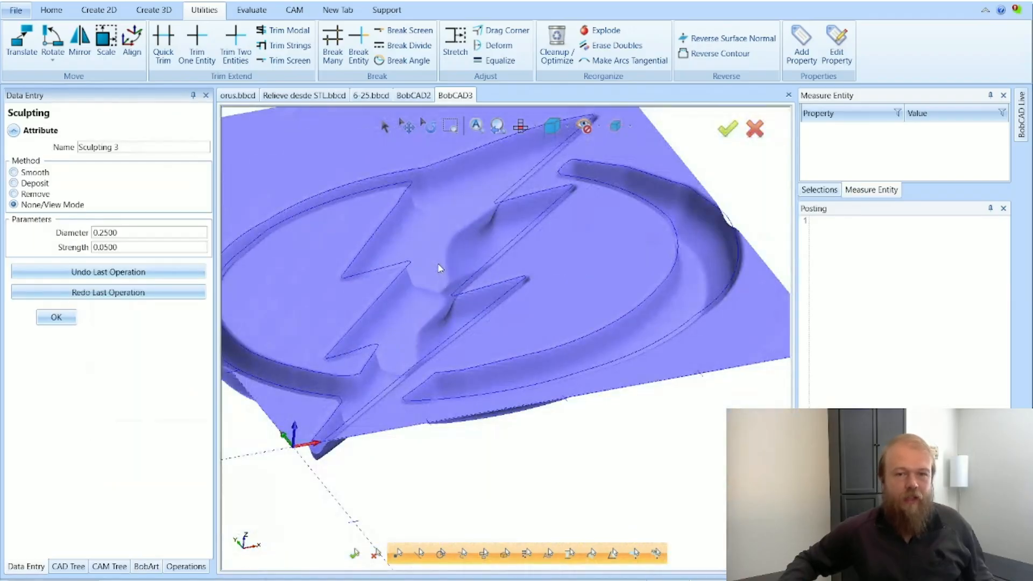
{"action": "scroll", "coordinate": [440, 269], "scroll_direction": "down", "scroll_amount": 3}
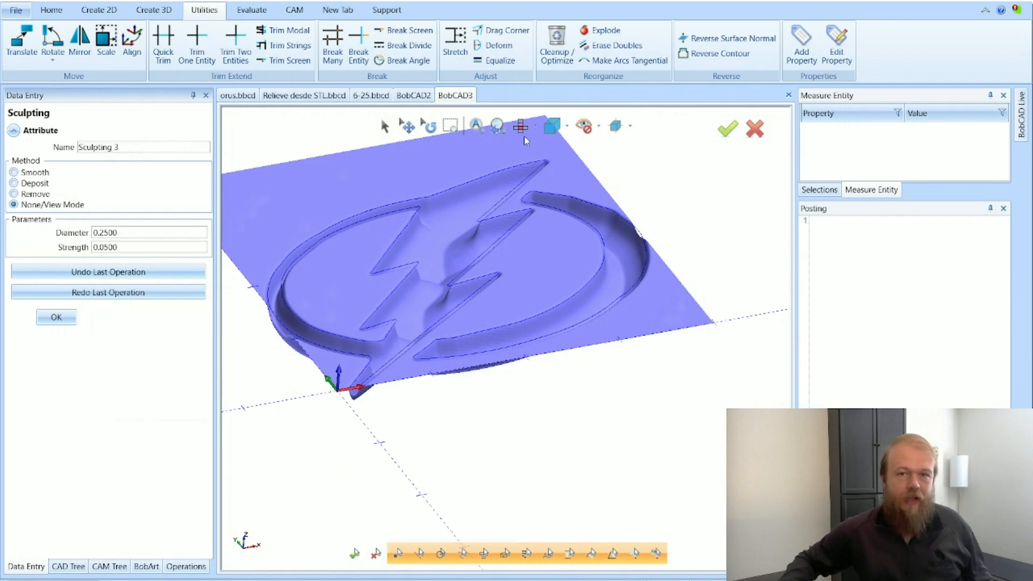
{"action": "scroll", "coordinate": [491, 398], "scroll_direction": "down", "scroll_amount": 3}
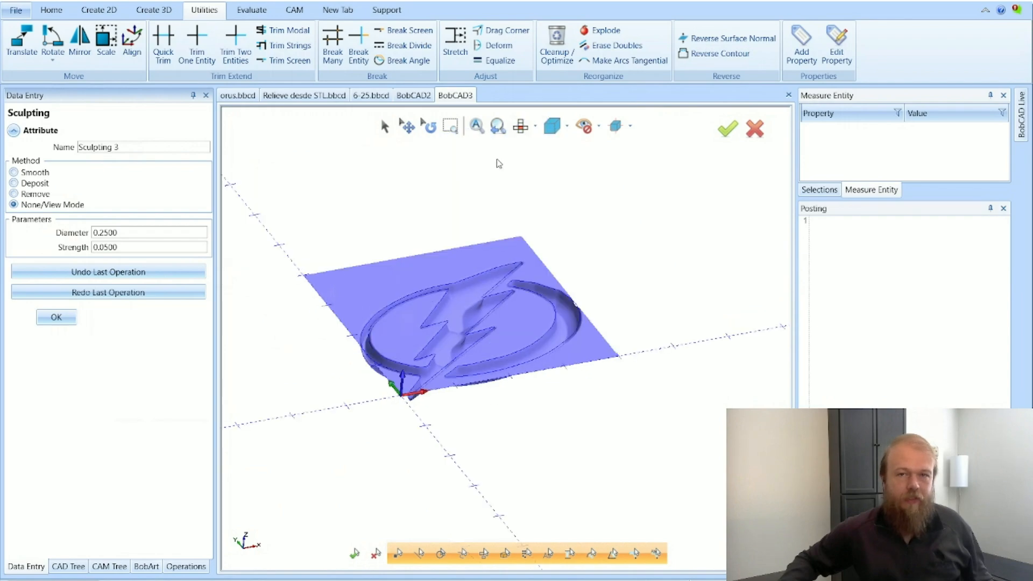
{"action": "left_click", "coordinate": [525, 134]}
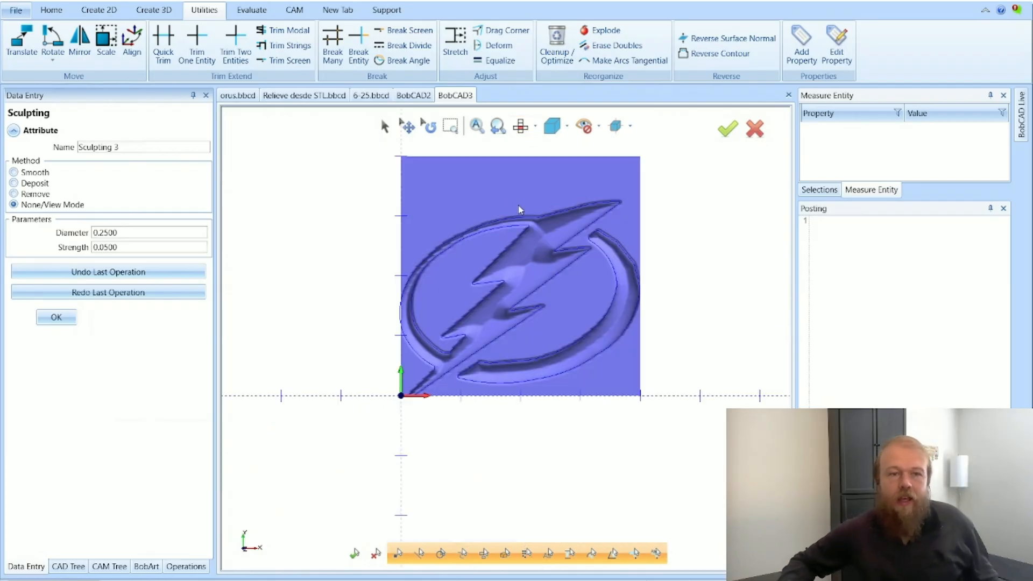
{"action": "scroll", "coordinate": [535, 254], "scroll_direction": "up", "scroll_amount": 3}
{"action": "scroll", "coordinate": [490, 308], "scroll_direction": "down", "scroll_amount": 2}
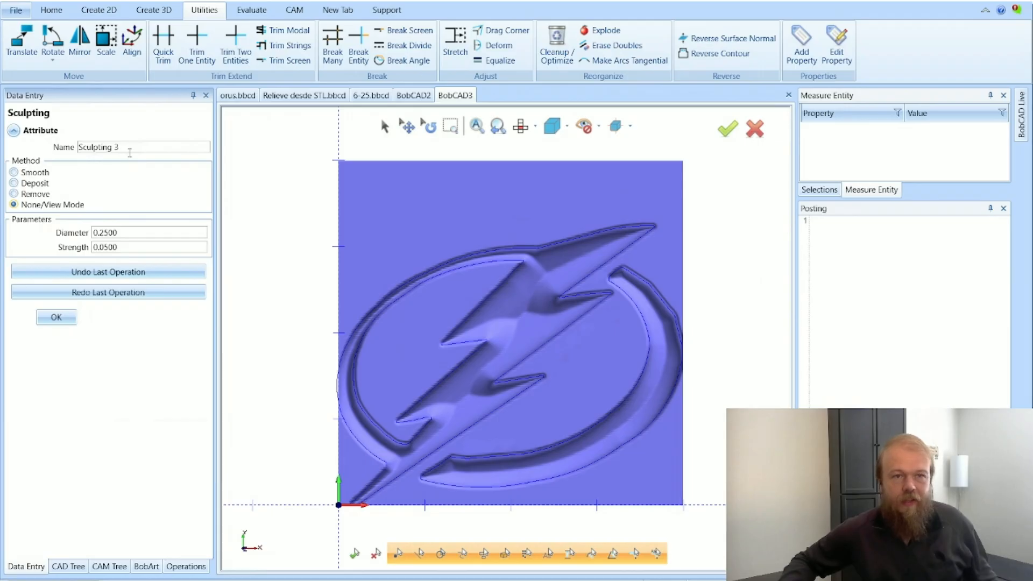
{"action": "left_click_drag", "start_coordinate": [132, 147], "coordinate": [72, 154]}
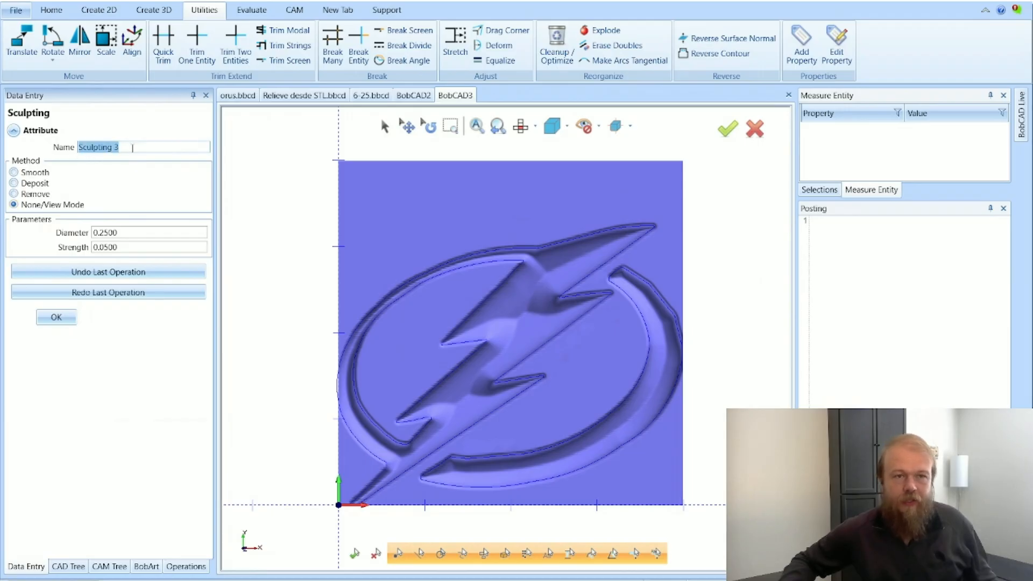
{"action": "left_click", "coordinate": [37, 175]}
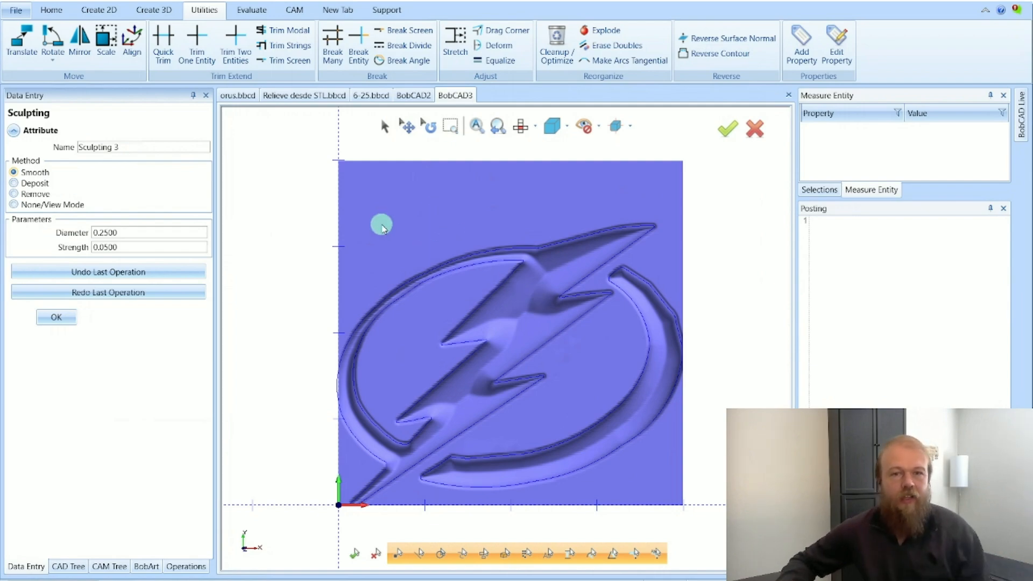
Try a sculpting brush diameter of 2, and return it to 0.25.
{"action": "left_click_drag", "start_coordinate": [127, 232], "coordinate": [85, 237]}
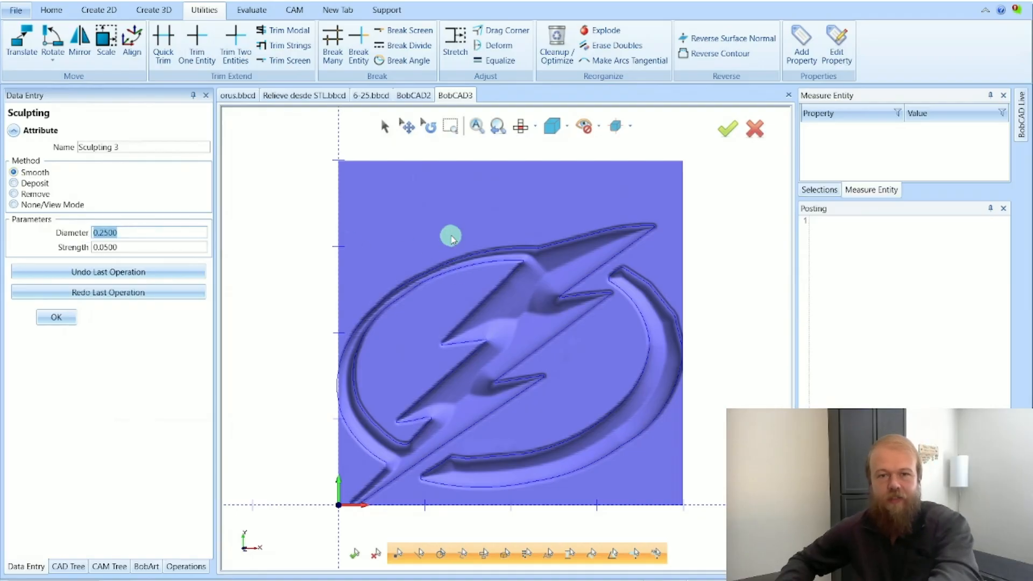
{"action": "type", "text": "2"}
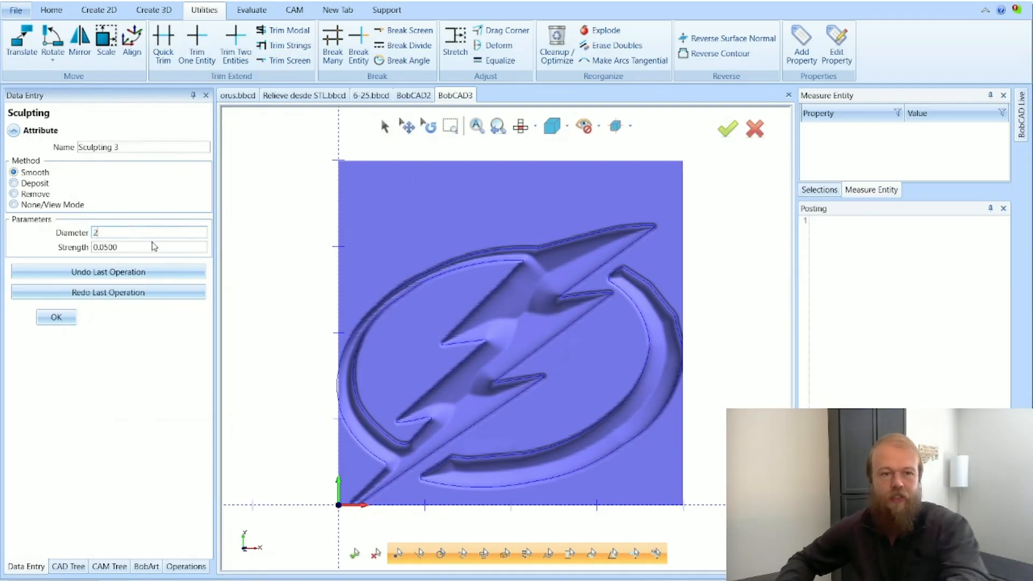
{"action": "key", "text": "Tab"}
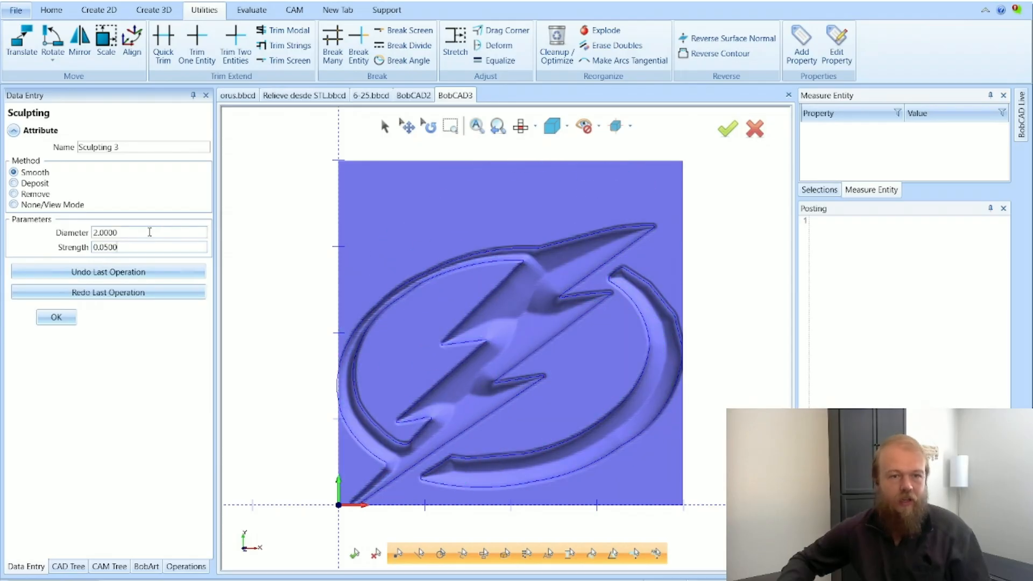
{"action": "left_click_drag", "start_coordinate": [149, 232], "coordinate": [50, 233]}
{"action": "type", "text": ".25"}
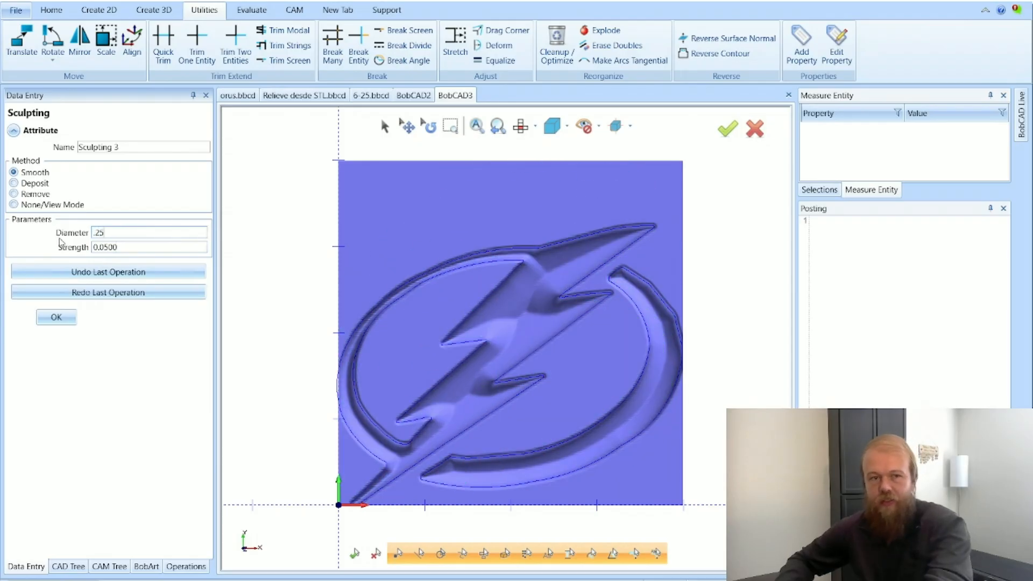
{"action": "left_click", "coordinate": [133, 248]}
{"action": "left_click_drag", "start_coordinate": [134, 248], "coordinate": [78, 252]}
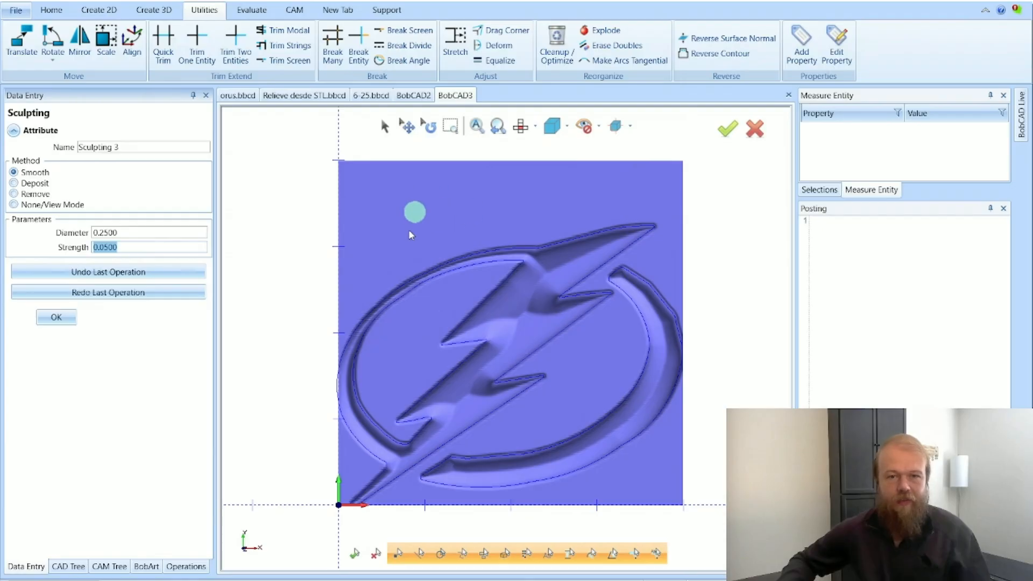
Smooth the sharp transitions inside the lightning bolt with the sculpting brush, inspect the result and return to the top view.
{"action": "scroll", "coordinate": [554, 301], "scroll_direction": "up", "scroll_amount": 5}
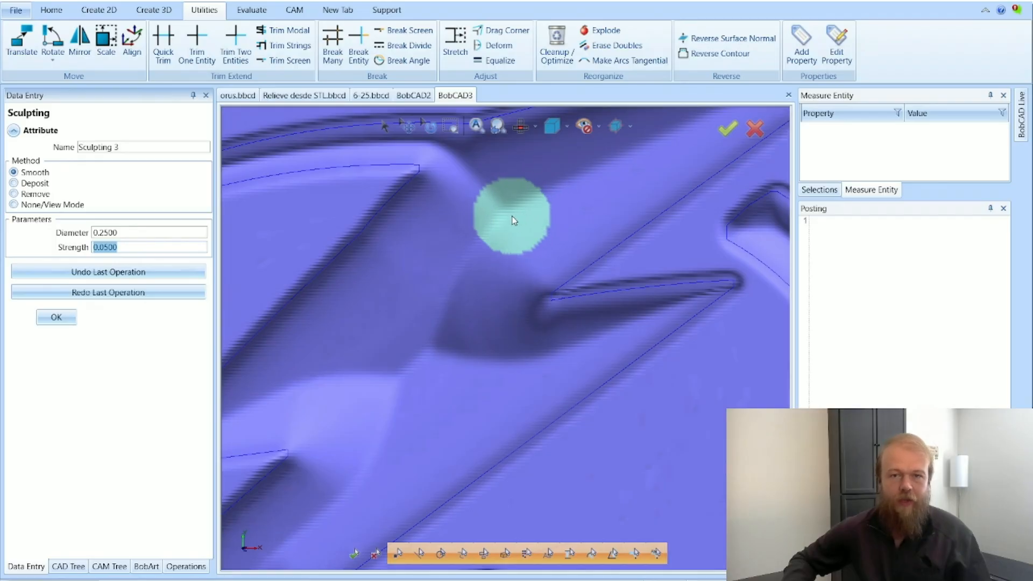
{"action": "mouse_move", "coordinate": [513, 220]}
{"action": "left_mouse_down"}
{"action": "mouse_move", "coordinate": [489, 226]}
{"action": "mouse_move", "coordinate": [411, 353]}
{"action": "mouse_move", "coordinate": [376, 437]}
{"action": "mouse_move", "coordinate": [322, 504]}
{"action": "left_mouse_up"}
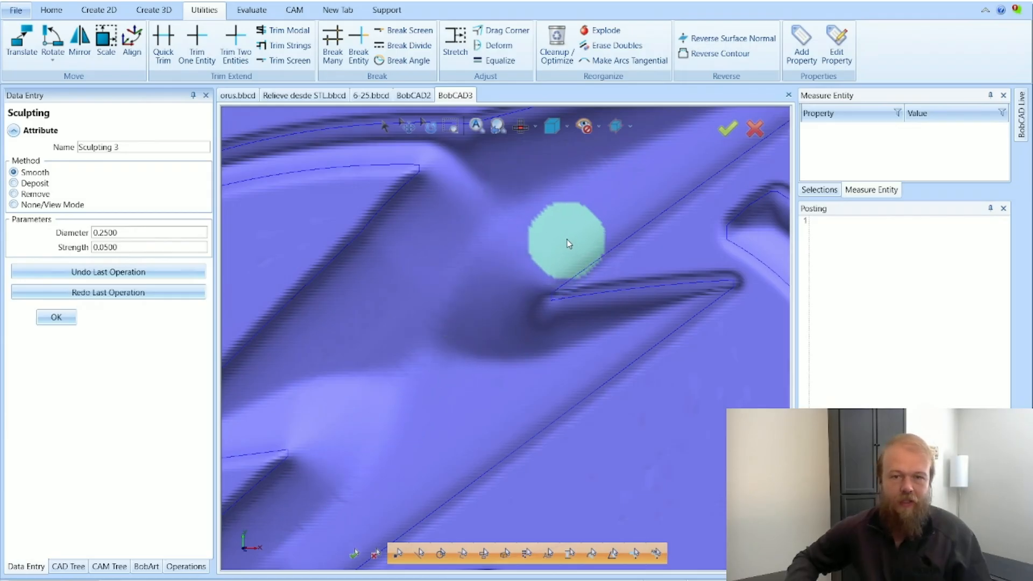
{"action": "middle_click_drag", "start_coordinate": [567, 242], "coordinate": [574, 215]}
{"action": "scroll", "coordinate": [565, 226], "scroll_direction": "down", "scroll_amount": 3}
{"action": "scroll", "coordinate": [403, 344], "scroll_direction": "up", "scroll_amount": 2}
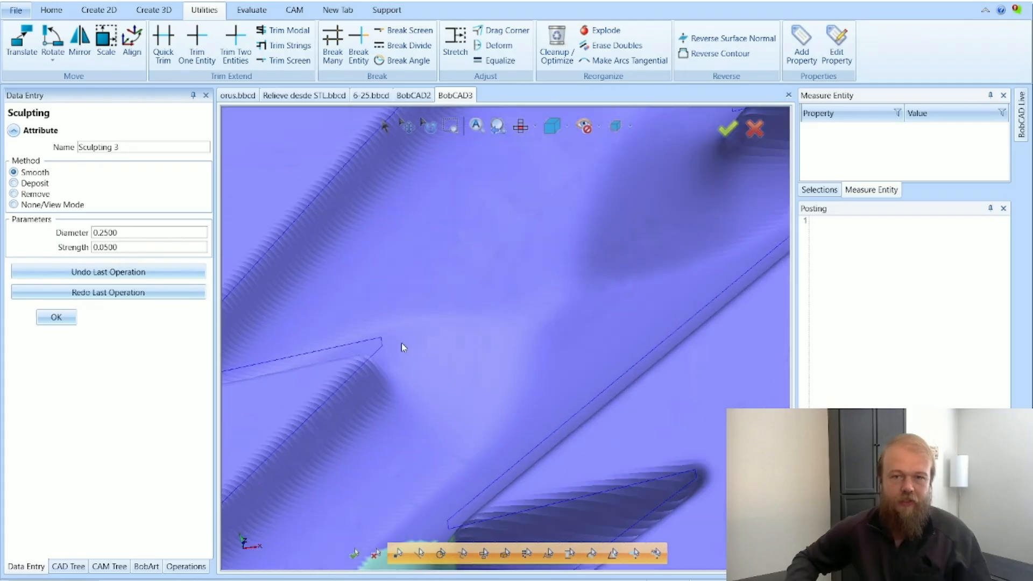
{"action": "scroll", "coordinate": [401, 343], "scroll_direction": "down", "scroll_amount": 5}
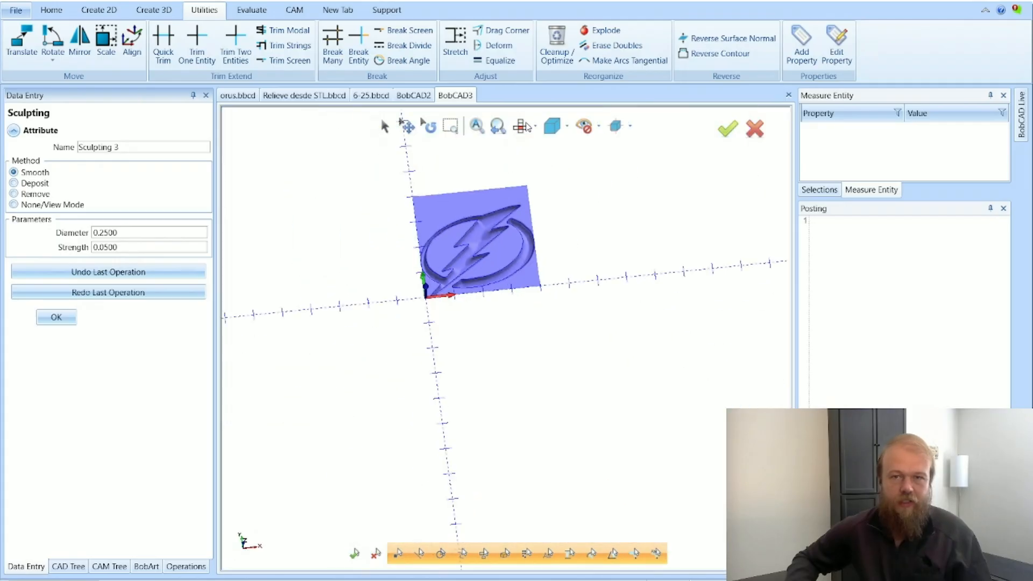
{"action": "left_click", "coordinate": [520, 126]}
{"action": "scroll", "coordinate": [457, 218], "scroll_direction": "up", "scroll_amount": 5}
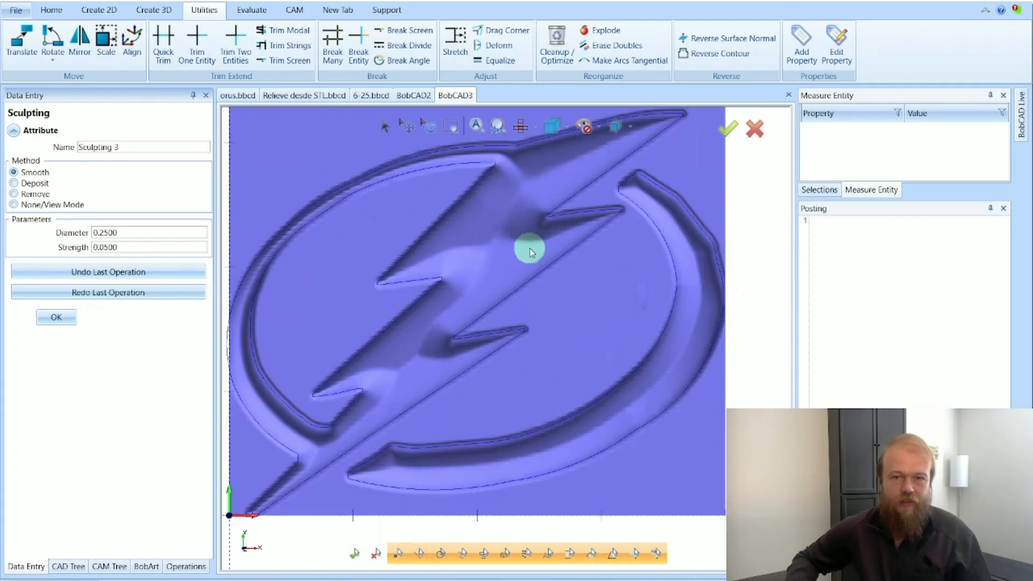
Set the sculpting strength to 0.2 and smooth the middle of the lightning bolt with the brush.
{"action": "scroll", "coordinate": [517, 237], "scroll_direction": "down", "scroll_amount": 3}
{"action": "left_click_drag", "start_coordinate": [202, 249], "coordinate": [82, 253]}
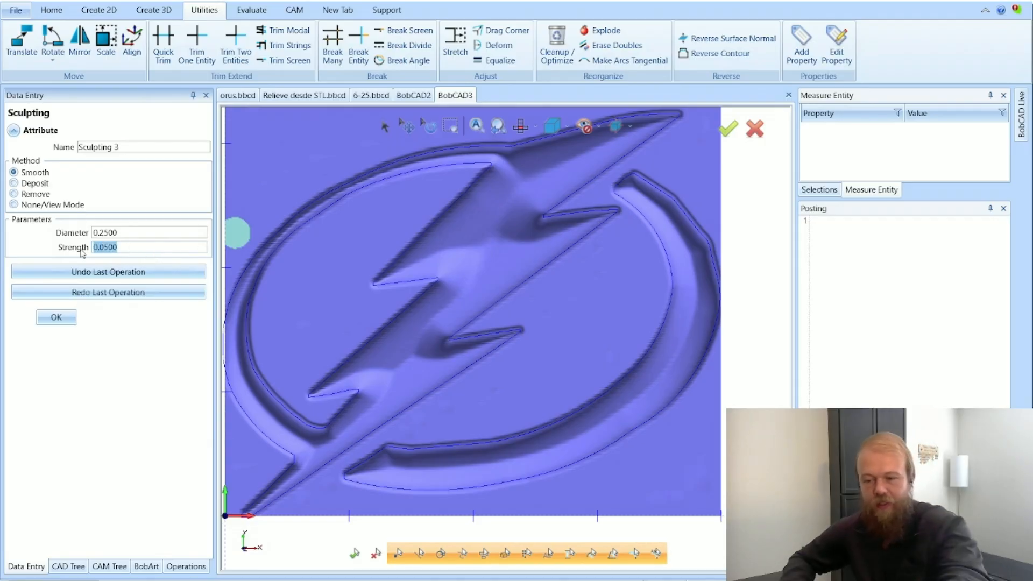
{"action": "key", "text": "BackSpace"}
{"action": "type", "text": "."}
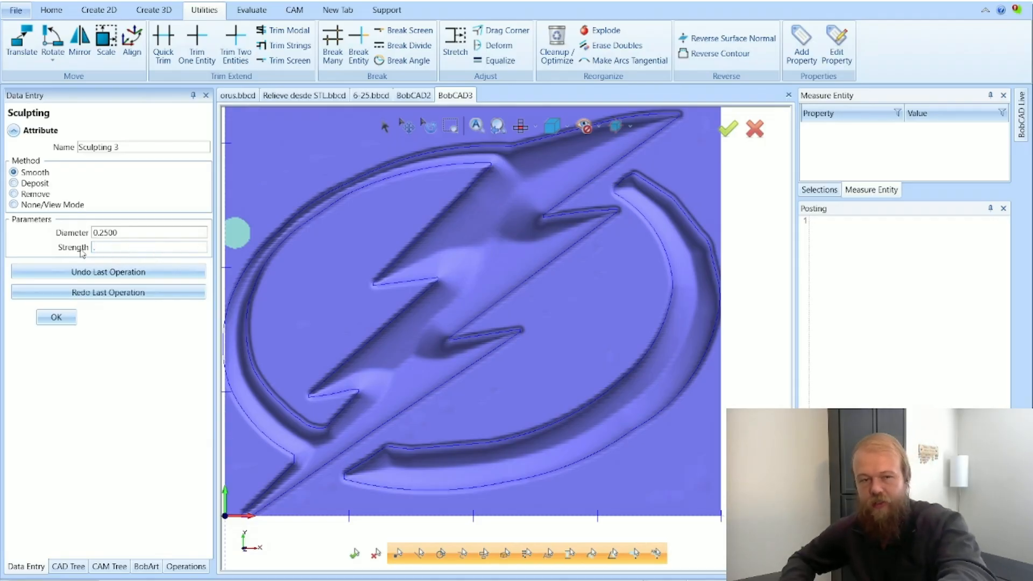
{"action": "type", "text": "2"}
{"action": "key", "text": "Tab"}
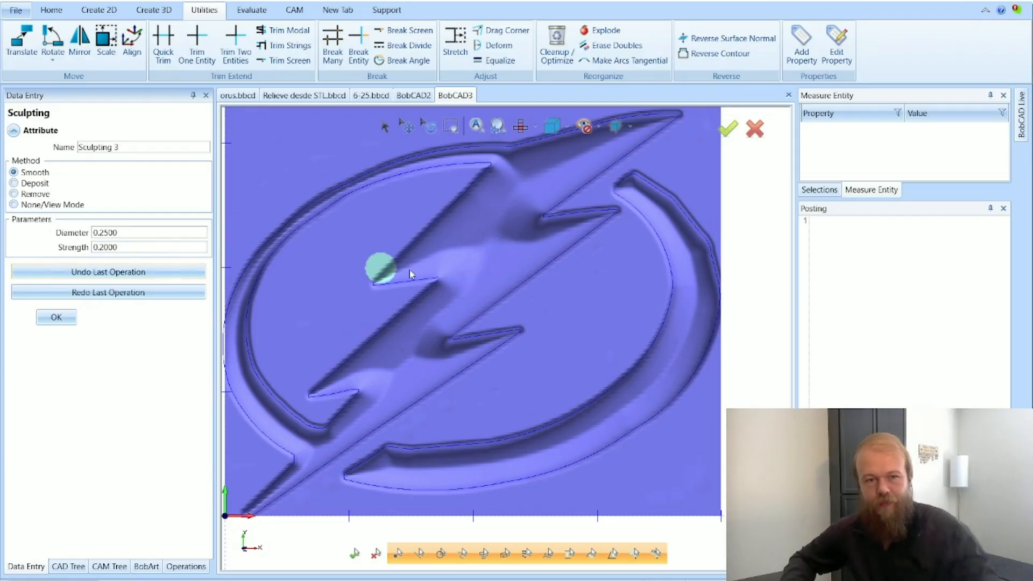
{"action": "scroll", "coordinate": [511, 203], "scroll_direction": "up", "scroll_amount": 3}
{"action": "mouse_move", "coordinate": [530, 171]}
{"action": "left_mouse_down"}
{"action": "mouse_move", "coordinate": [464, 327]}
{"action": "mouse_move", "coordinate": [391, 402]}
{"action": "mouse_move", "coordinate": [454, 360]}
{"action": "mouse_move", "coordinate": [564, 188]}
{"action": "mouse_move", "coordinate": [479, 241]}
{"action": "mouse_move", "coordinate": [382, 395]}
{"action": "mouse_move", "coordinate": [472, 373]}
{"action": "mouse_move", "coordinate": [635, 205]}
{"action": "mouse_move", "coordinate": [689, 185]}
{"action": "mouse_move", "coordinate": [442, 430]}
{"action": "mouse_move", "coordinate": [371, 371]}
{"action": "mouse_move", "coordinate": [635, 210]}
{"action": "mouse_move", "coordinate": [403, 376]}
{"action": "mouse_move", "coordinate": [482, 372]}
{"action": "mouse_move", "coordinate": [535, 220]}
{"action": "mouse_move", "coordinate": [497, 350]}
{"action": "mouse_move", "coordinate": [535, 284]}
{"action": "mouse_move", "coordinate": [521, 261]}
{"action": "mouse_move", "coordinate": [431, 299]}
{"action": "left_mouse_up"}
{"action": "scroll", "coordinate": [382, 395], "scroll_direction": "up", "scroll_amount": 2}
{"action": "scroll", "coordinate": [479, 377], "scroll_direction": "down", "scroll_amount": 2}
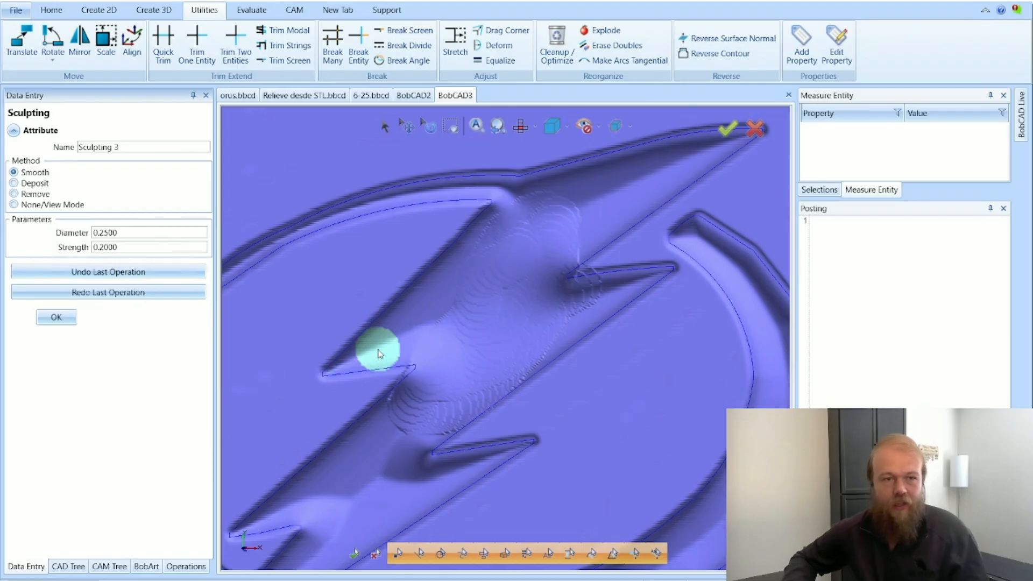
Undo the last sculpting strokes on the lightning bolt and accept the Sculpting feature.
{"action": "left_click", "coordinate": [129, 274]}
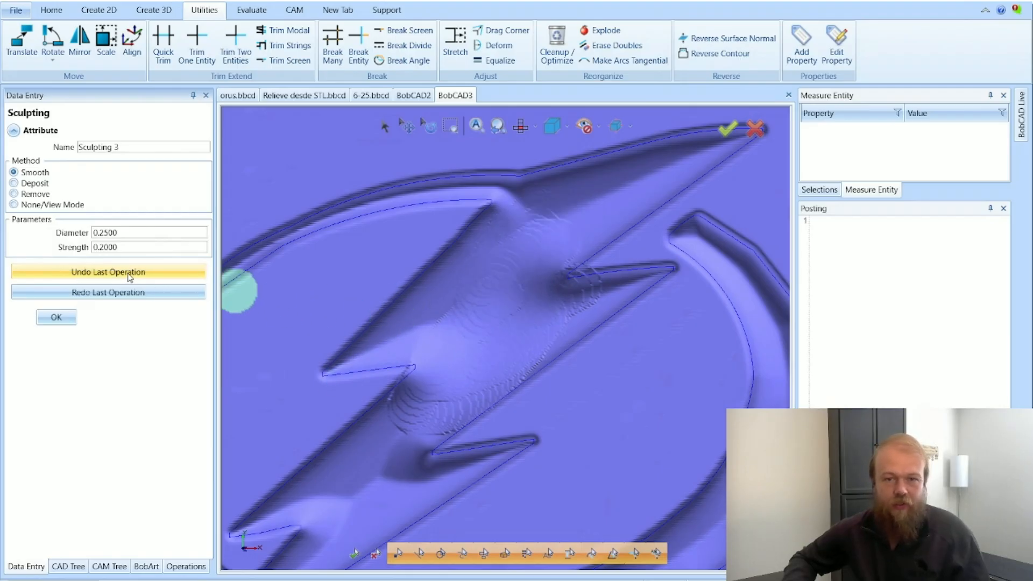
{"action": "left_click", "coordinate": [129, 274]}
{"action": "left_click", "coordinate": [129, 274]}
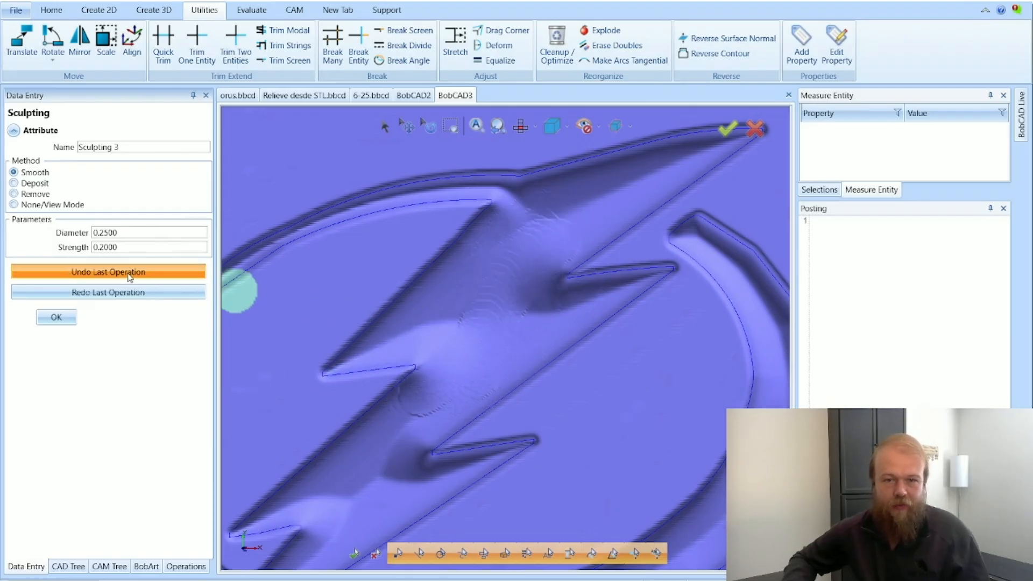
{"action": "left_click", "coordinate": [129, 275]}
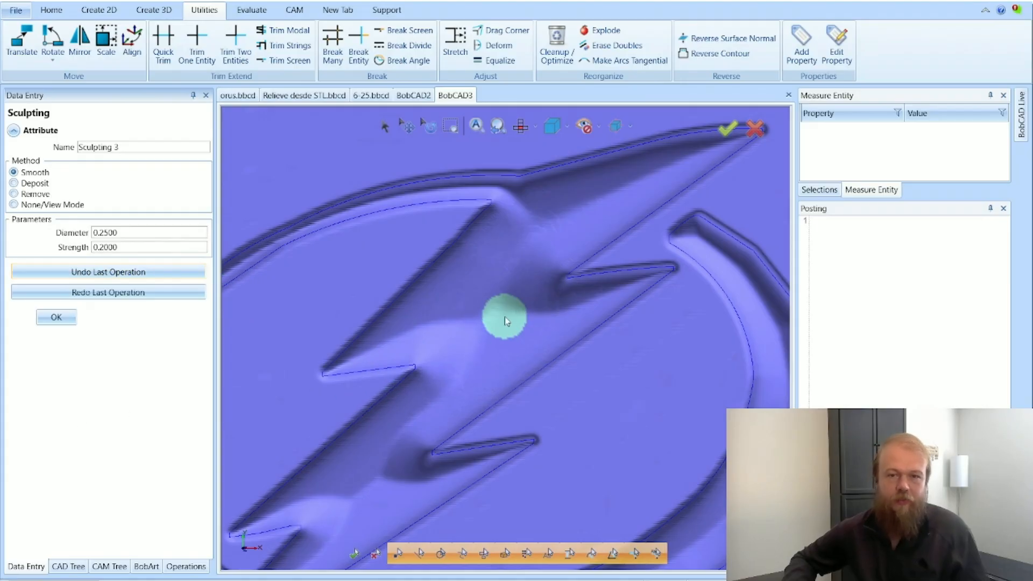
{"action": "left_click", "coordinate": [60, 318]}
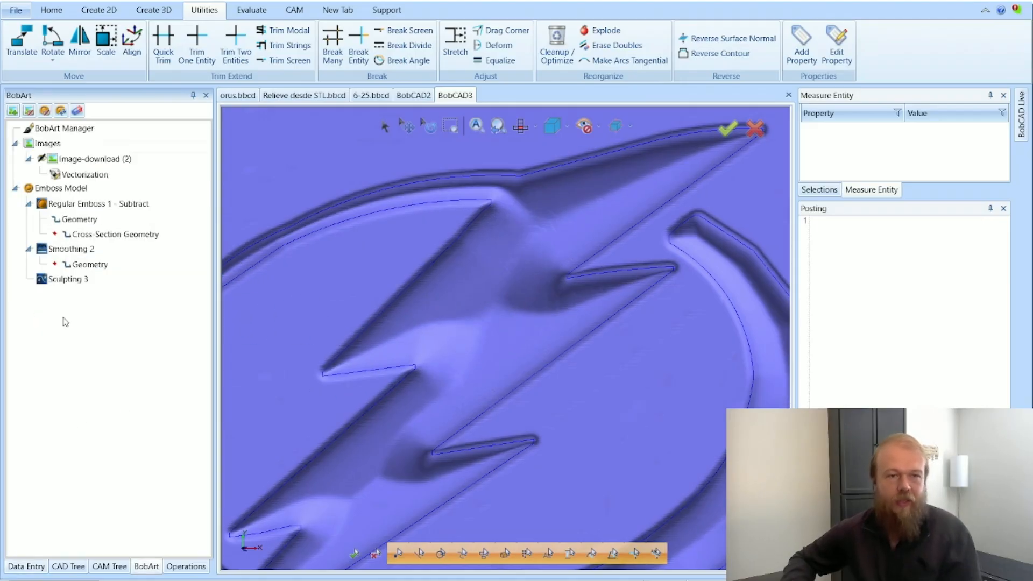
{"action": "left_click", "coordinate": [91, 281]}
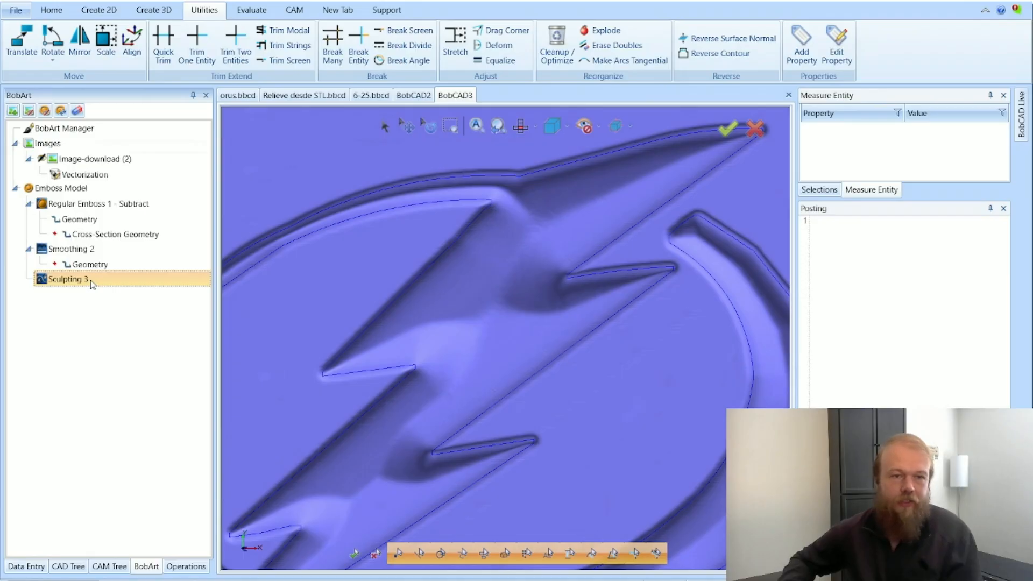
{"action": "key", "text": "Up"}
{"action": "left_click", "coordinate": [134, 280]}
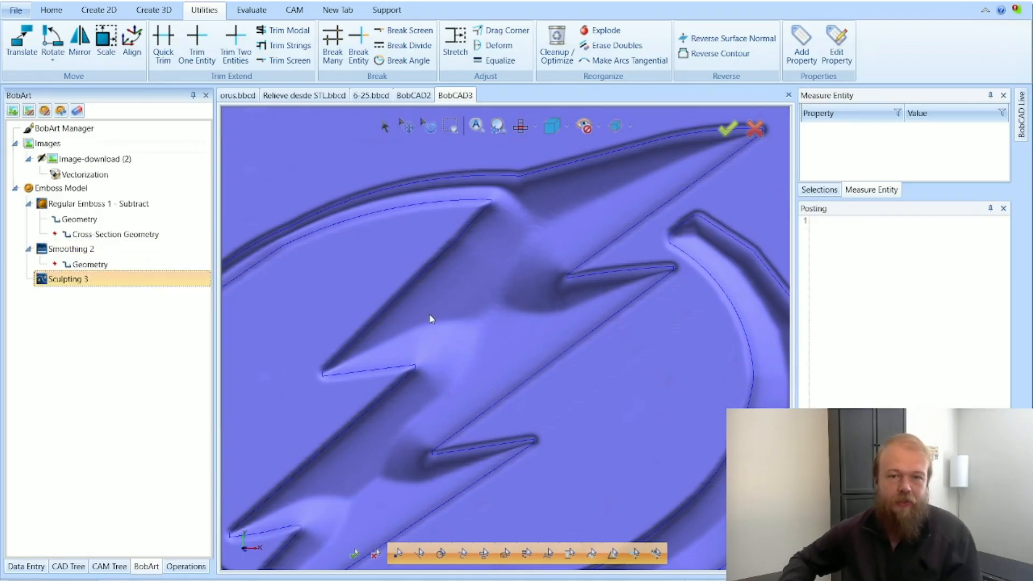
{"action": "right_click", "coordinate": [124, 189]}
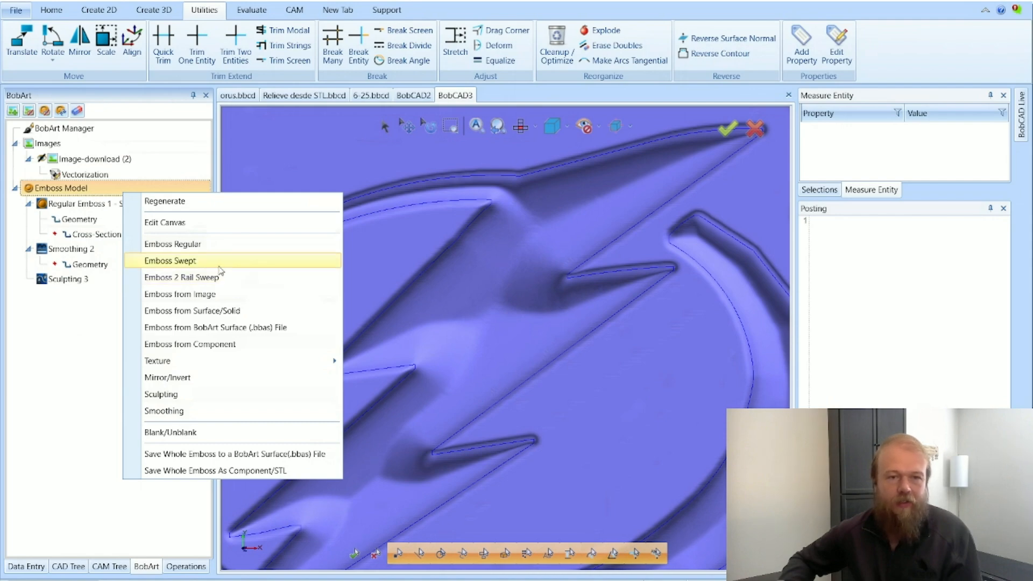
{"action": "left_click", "coordinate": [108, 377]}
{"action": "scroll", "coordinate": [500, 238], "scroll_direction": "down", "scroll_amount": 6}
{"action": "scroll", "coordinate": [470, 272], "scroll_direction": "up", "scroll_amount": 2}
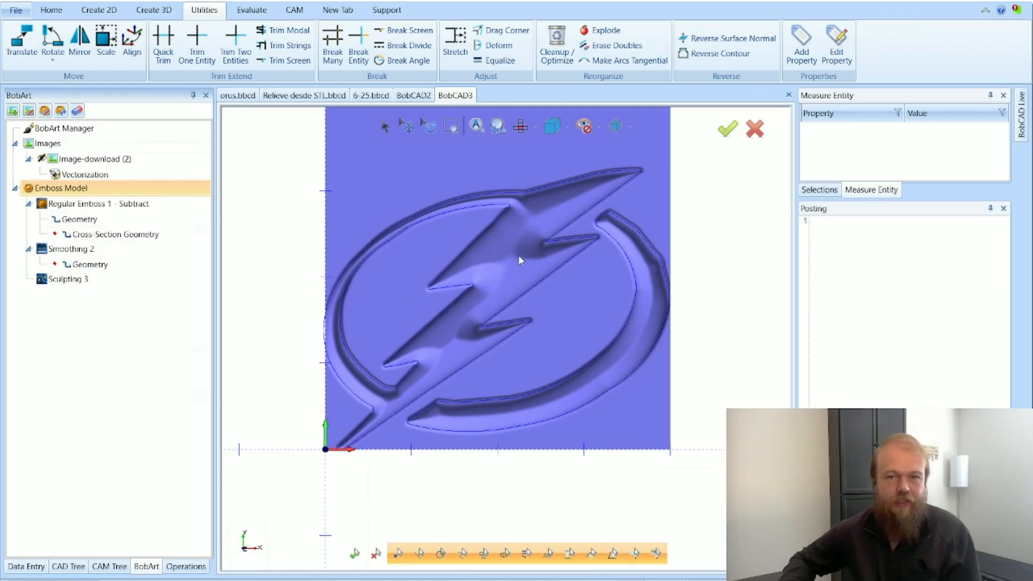
{"action": "scroll", "coordinate": [506, 235], "scroll_direction": "down", "scroll_amount": 2}
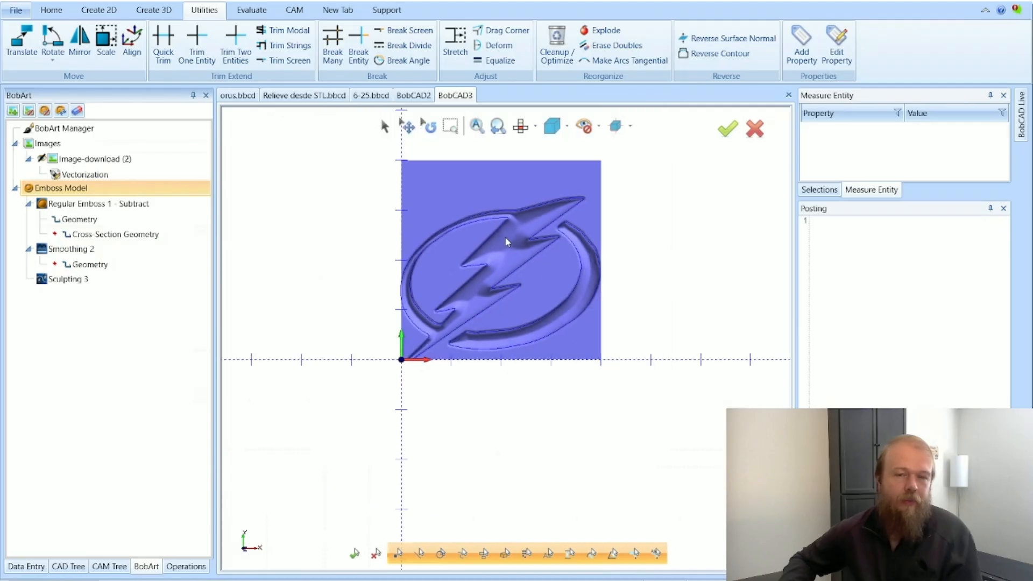
{"action": "scroll", "coordinate": [502, 186], "scroll_direction": "up", "scroll_amount": 4}
{"action": "scroll", "coordinate": [502, 186], "scroll_direction": "down", "scroll_amount": 2}
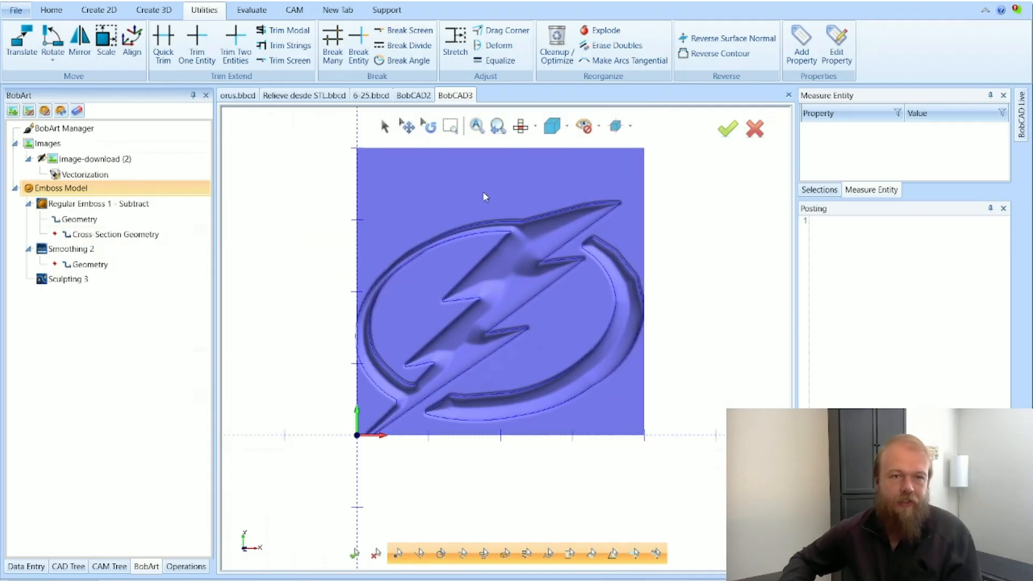
View the Help page with the support and licensing options, and return to the emboss model.
{"action": "left_click", "coordinate": [25, 15]}
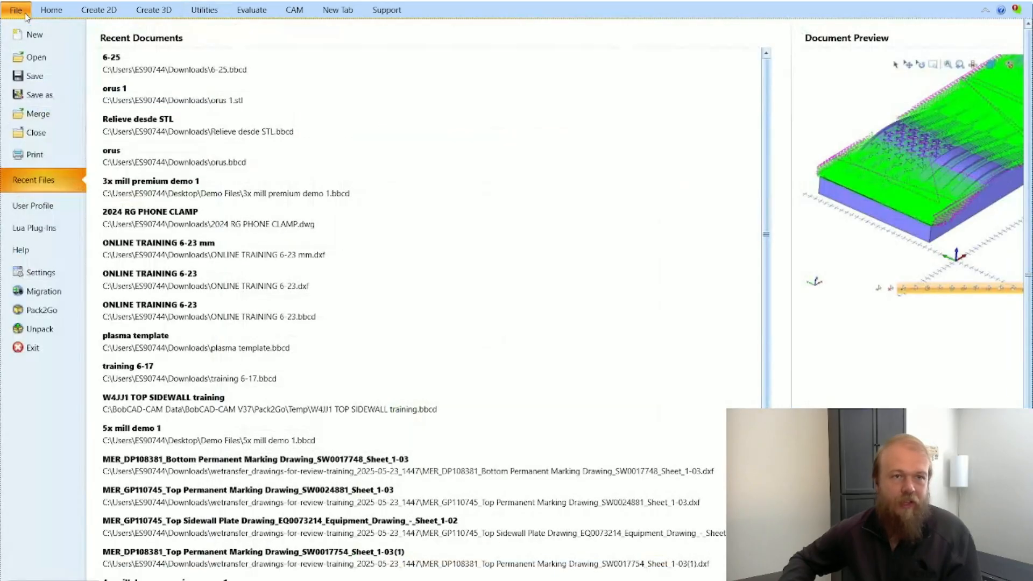
{"action": "left_click", "coordinate": [62, 260]}
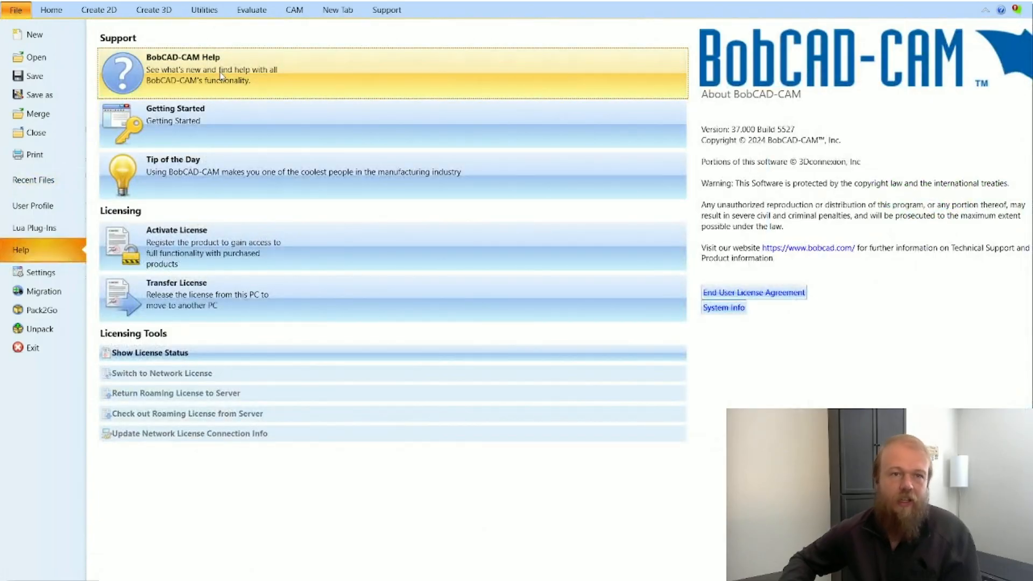
{"action": "left_click", "coordinate": [52, 10]}
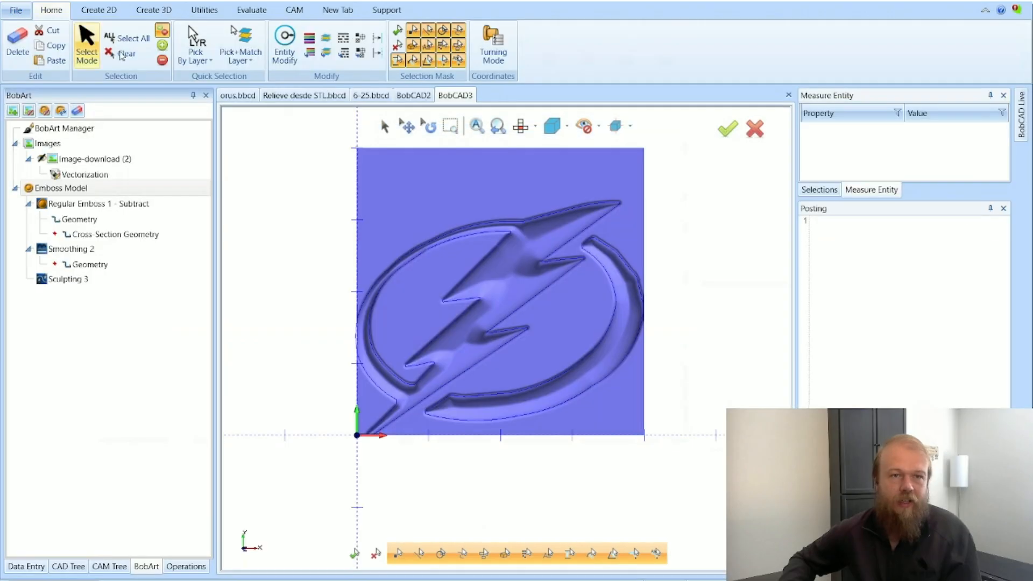
{"action": "scroll", "coordinate": [517, 267], "scroll_direction": "up", "scroll_amount": 2}
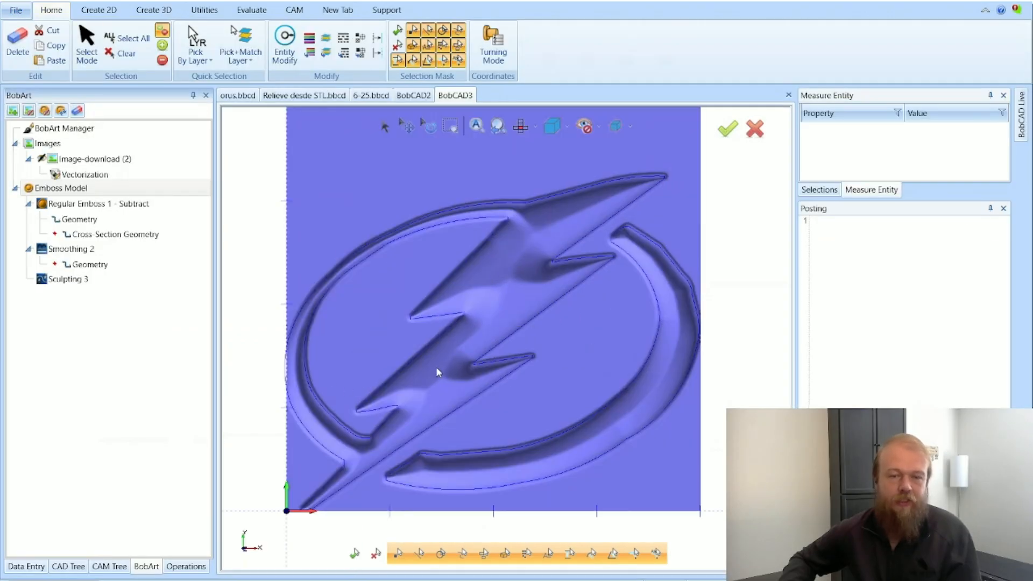
{"action": "right_click", "coordinate": [157, 188]}
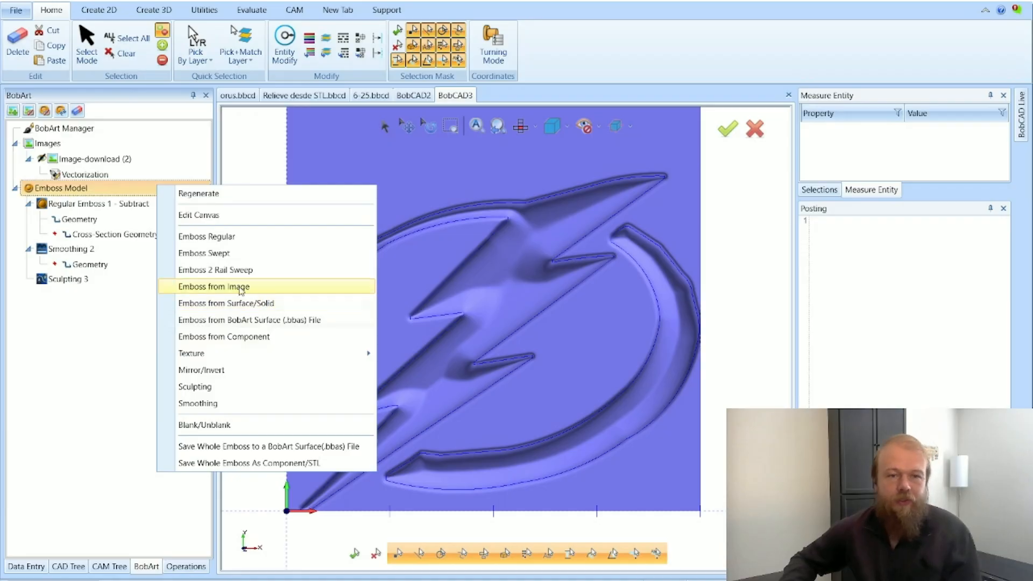
{"action": "left_click", "coordinate": [585, 298]}
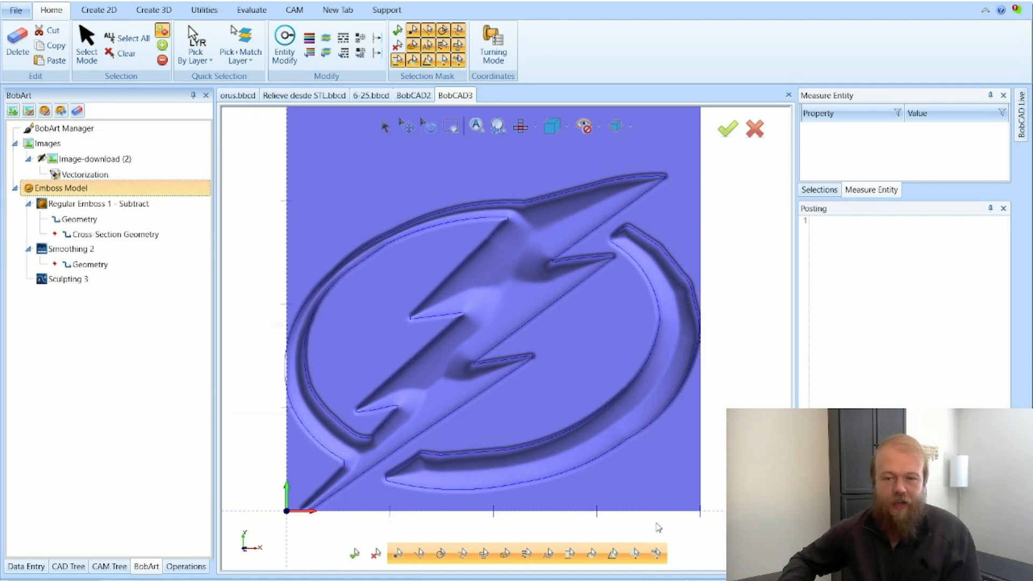
Switch to the Chrome browser, search Google for "COAT OF ARMS" and open the Wikipedia article on it.
{"action": "left_click", "coordinate": [655, 566]}
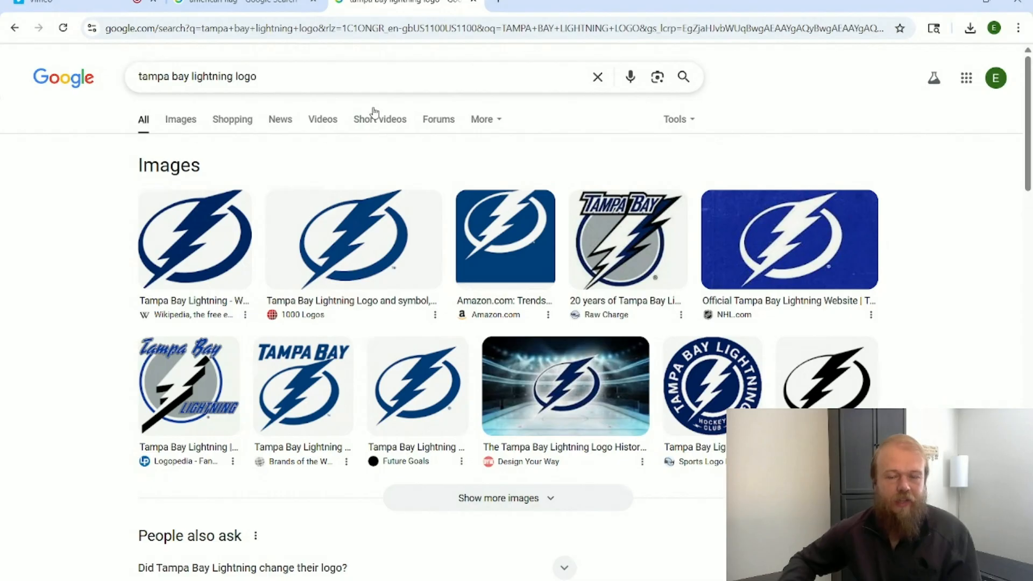
{"action": "left_click_drag", "start_coordinate": [287, 73], "coordinate": [131, 80]}
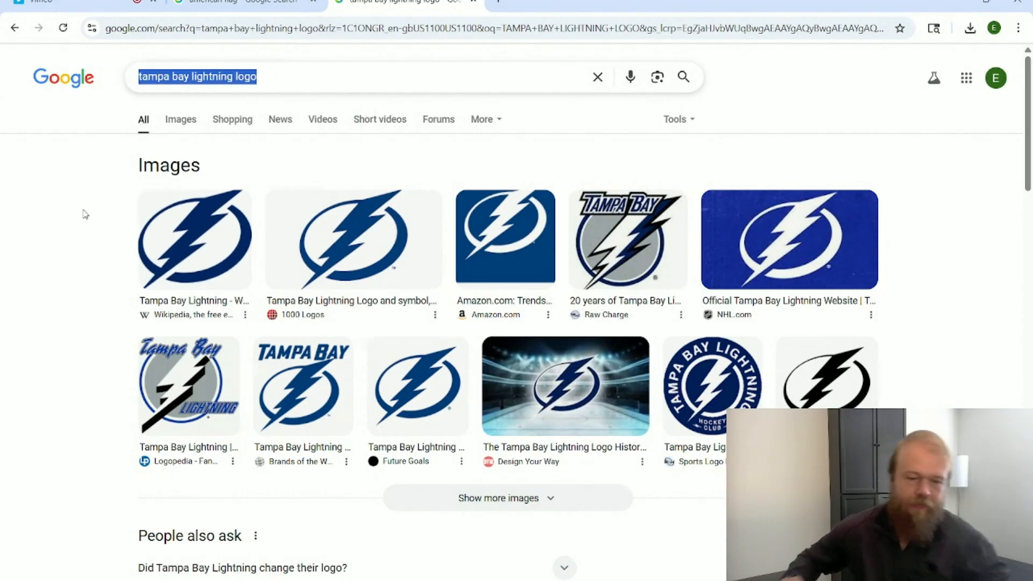
{"action": "type", "text": "COAT OF A"}
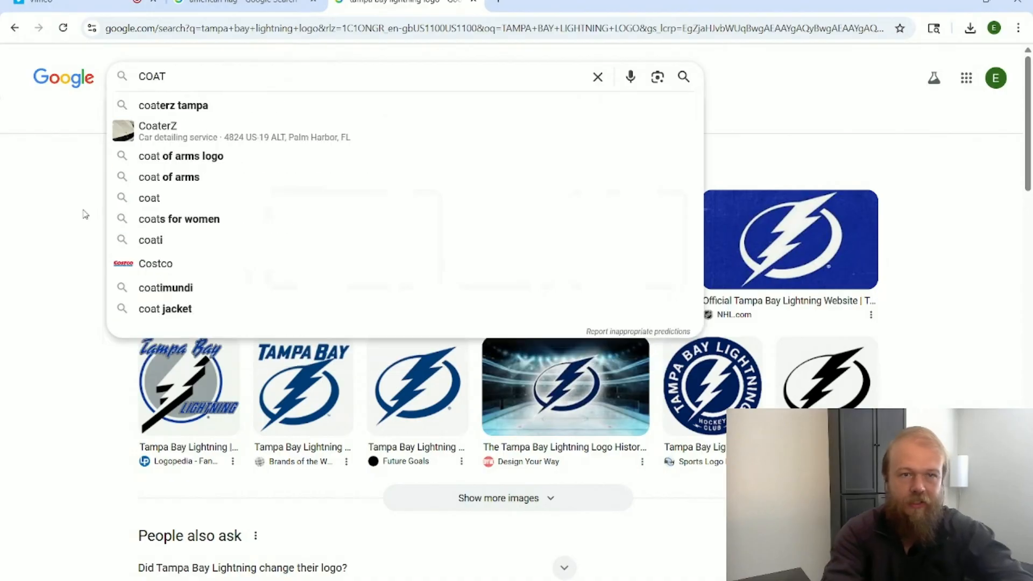
{"action": "type", "text": "RMS"}
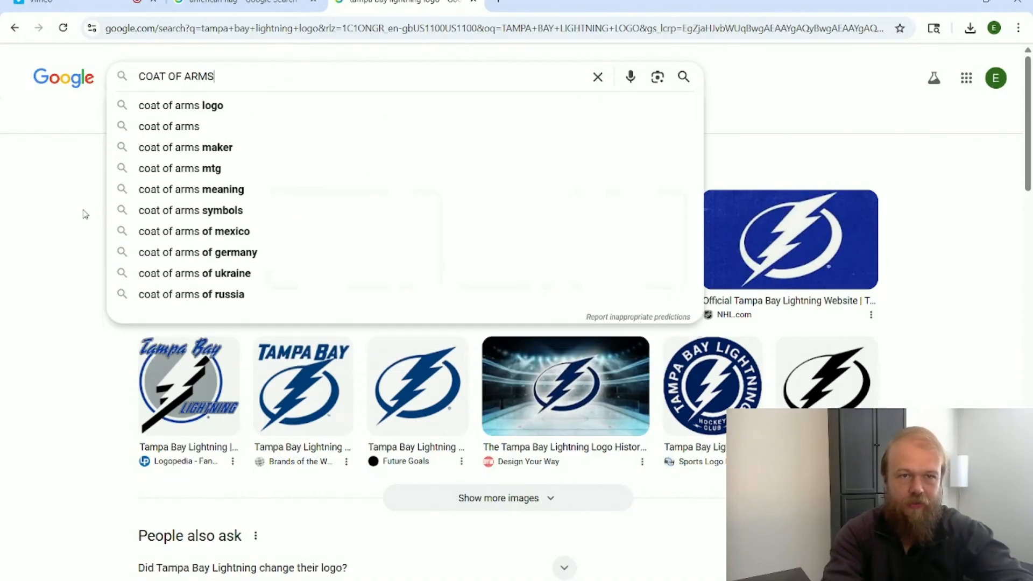
{"action": "key", "text": "Return"}
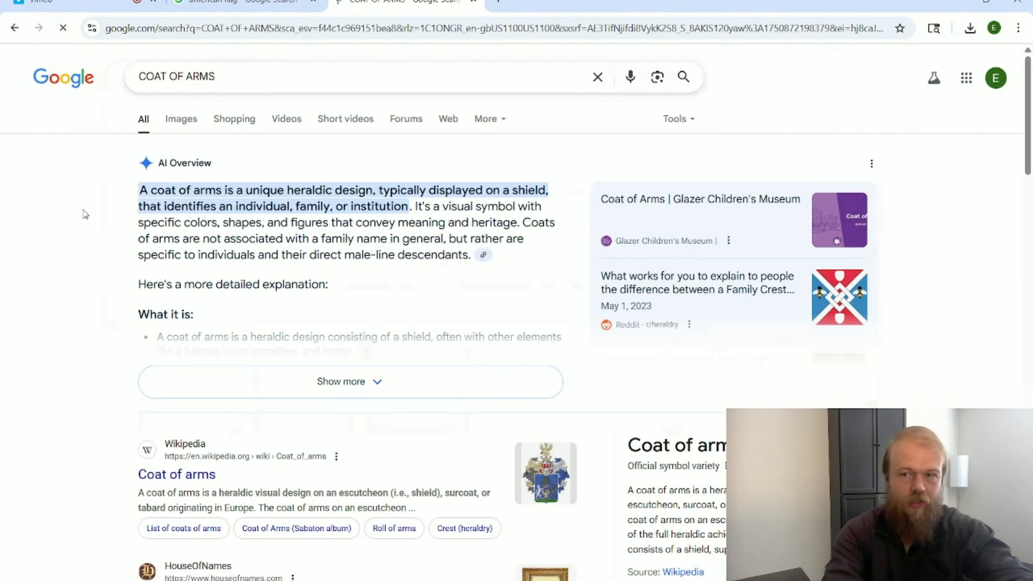
{"action": "scroll", "coordinate": [78, 285], "scroll_direction": "down", "scroll_amount": 1}
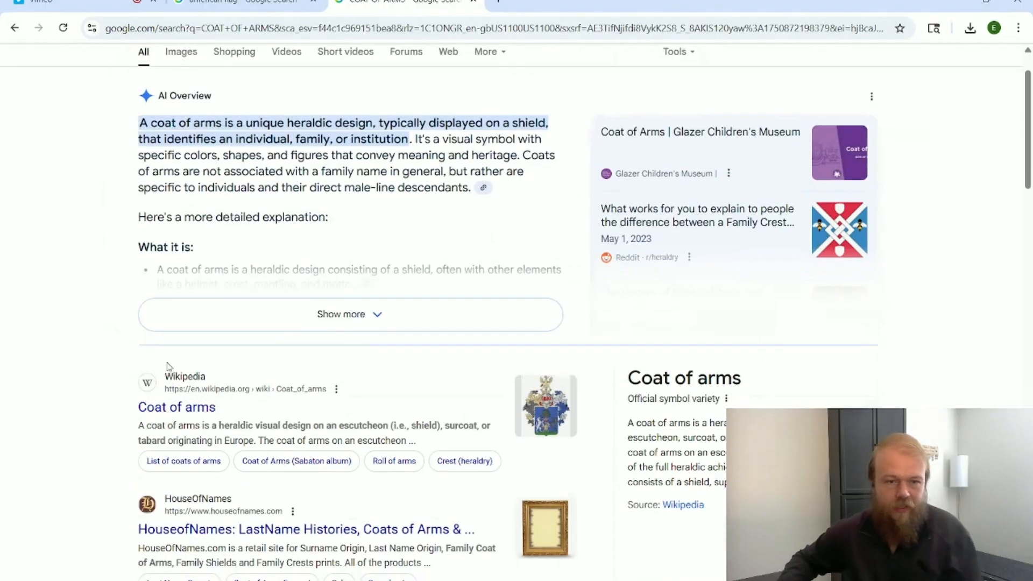
{"action": "left_click", "coordinate": [547, 400]}
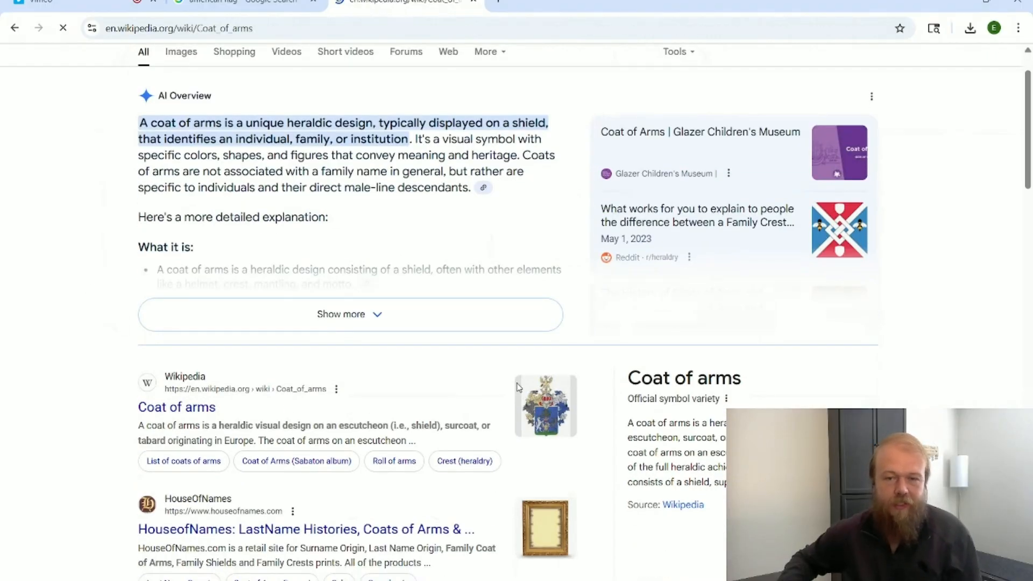
Find the Great Seal of the United States picture in the Wikipedia article and save it to Downloads as a PNG image.
{"action": "scroll", "coordinate": [495, 352], "scroll_direction": "down", "scroll_amount": 20}
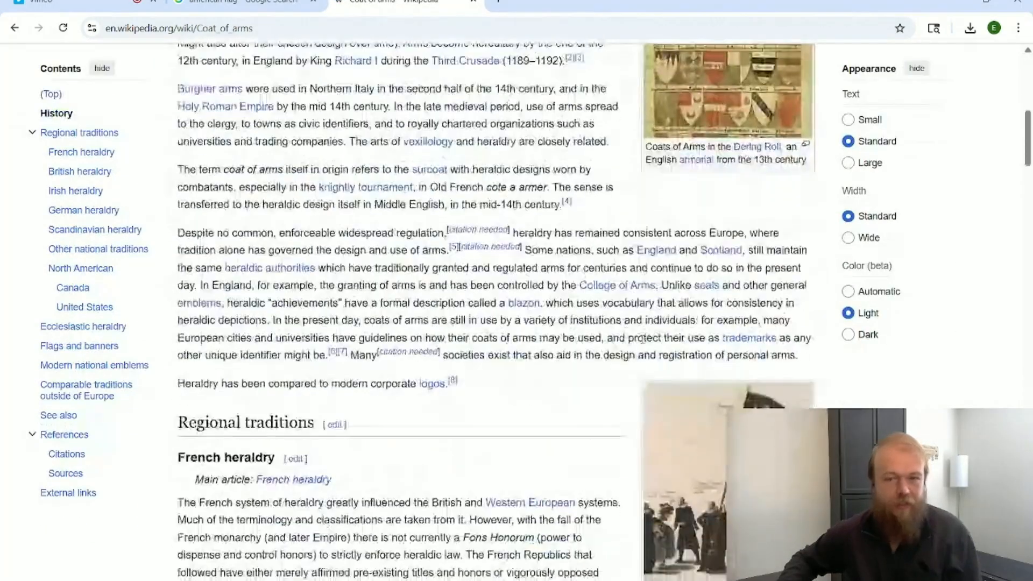
{"action": "scroll", "coordinate": [520, 353], "scroll_direction": "down", "scroll_amount": 12}
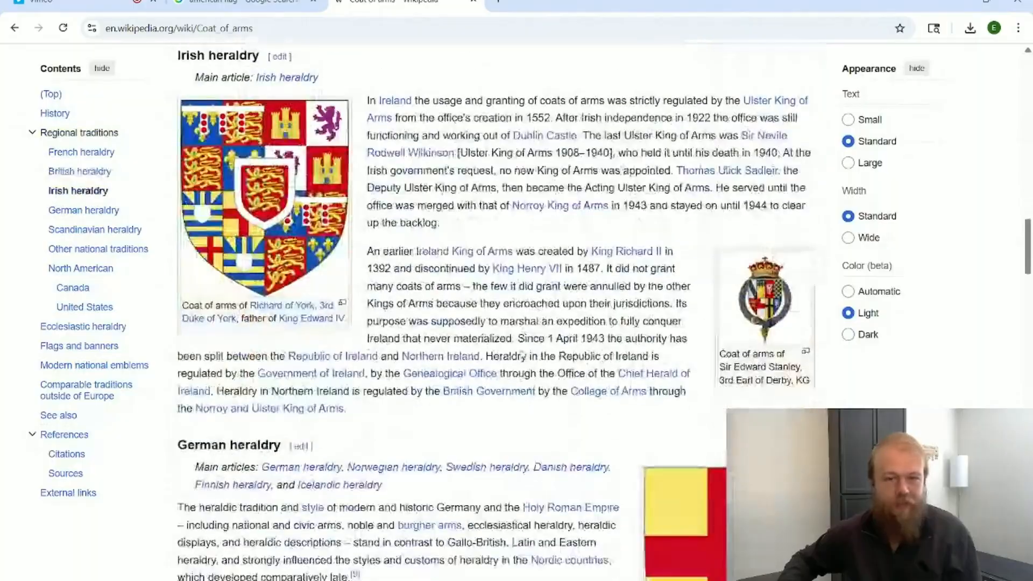
{"action": "scroll", "coordinate": [521, 354], "scroll_direction": "down", "scroll_amount": 8}
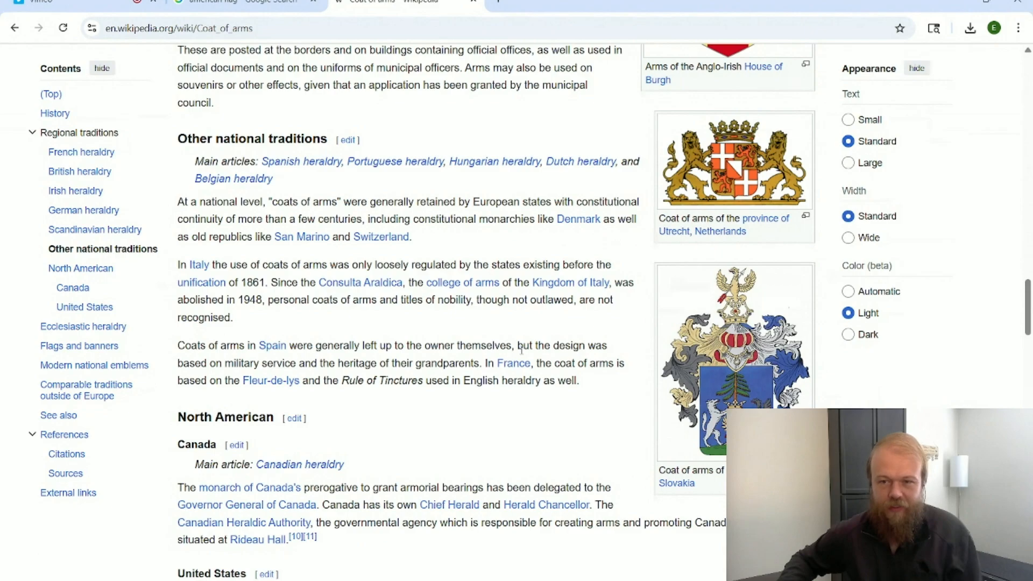
{"action": "scroll", "coordinate": [520, 351], "scroll_direction": "down", "scroll_amount": 5}
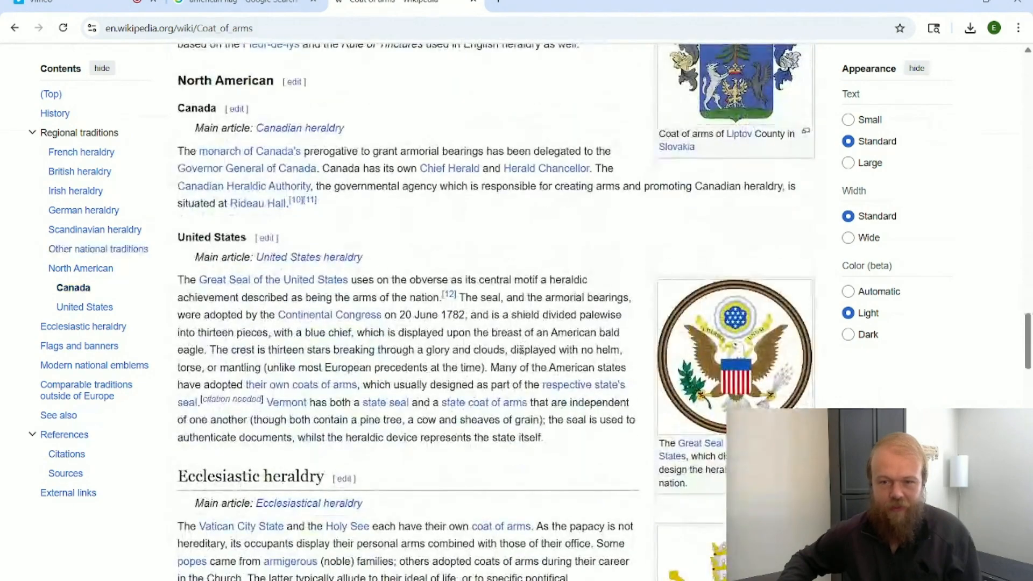
{"action": "scroll", "coordinate": [520, 350], "scroll_direction": "up", "scroll_amount": 2}
{"action": "scroll", "coordinate": [520, 351], "scroll_direction": "down", "scroll_amount": 3}
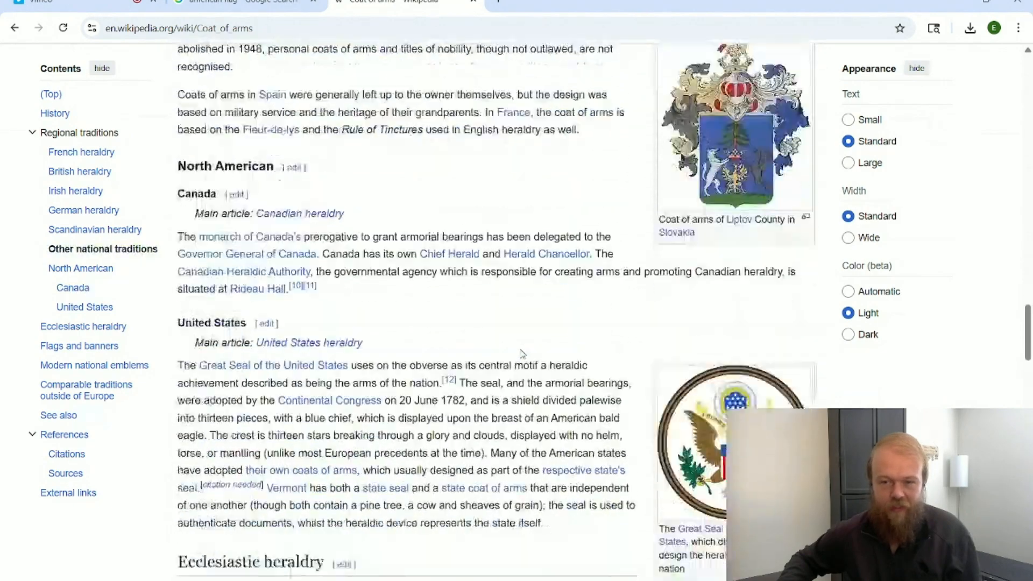
{"action": "scroll", "coordinate": [521, 354], "scroll_direction": "down", "scroll_amount": 4}
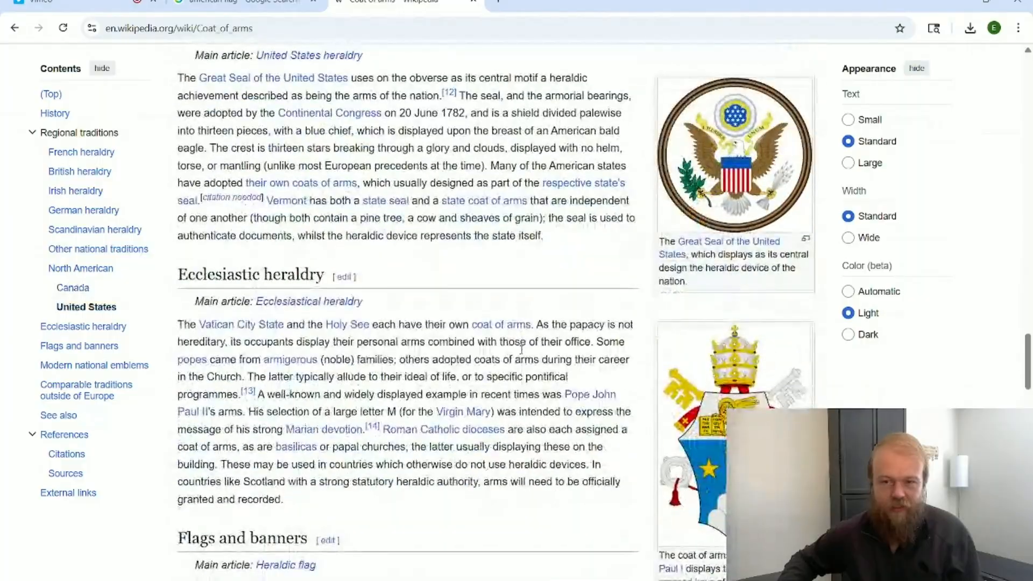
{"action": "scroll", "coordinate": [522, 353], "scroll_direction": "up", "scroll_amount": 2}
{"action": "scroll", "coordinate": [521, 354], "scroll_direction": "up", "scroll_amount": 3}
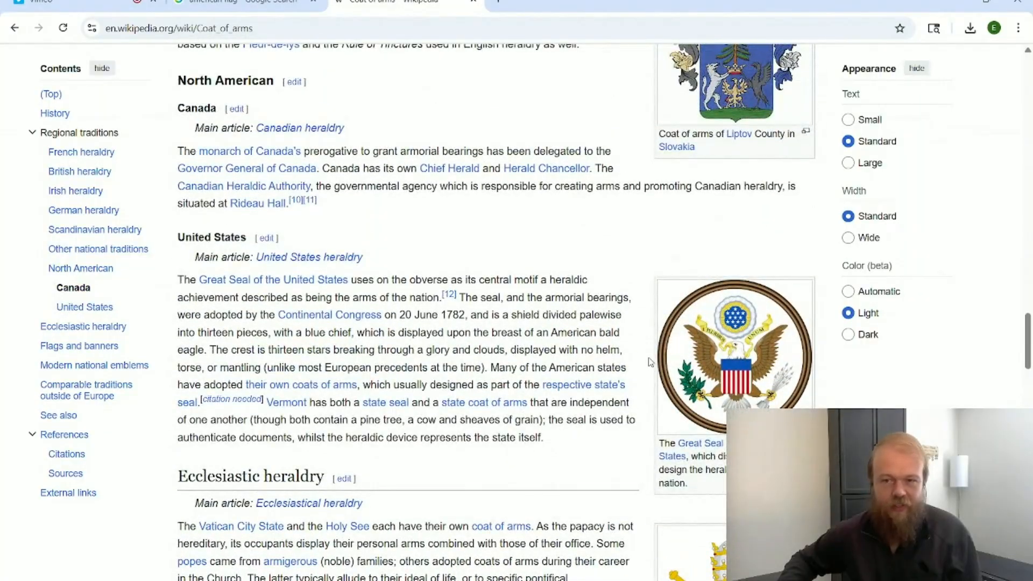
{"action": "right_click", "coordinate": [745, 348]}
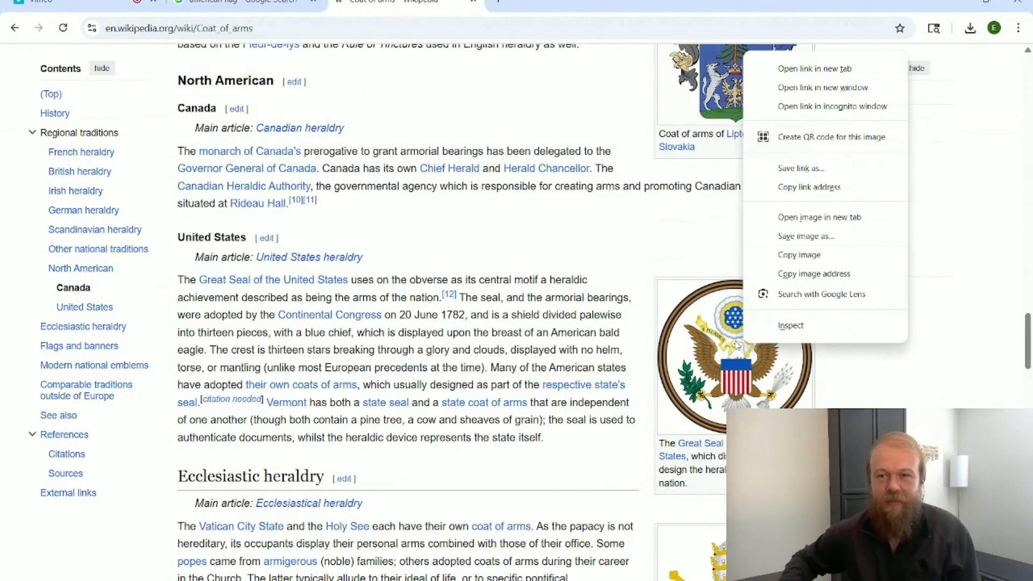
{"action": "left_click", "coordinate": [805, 237]}
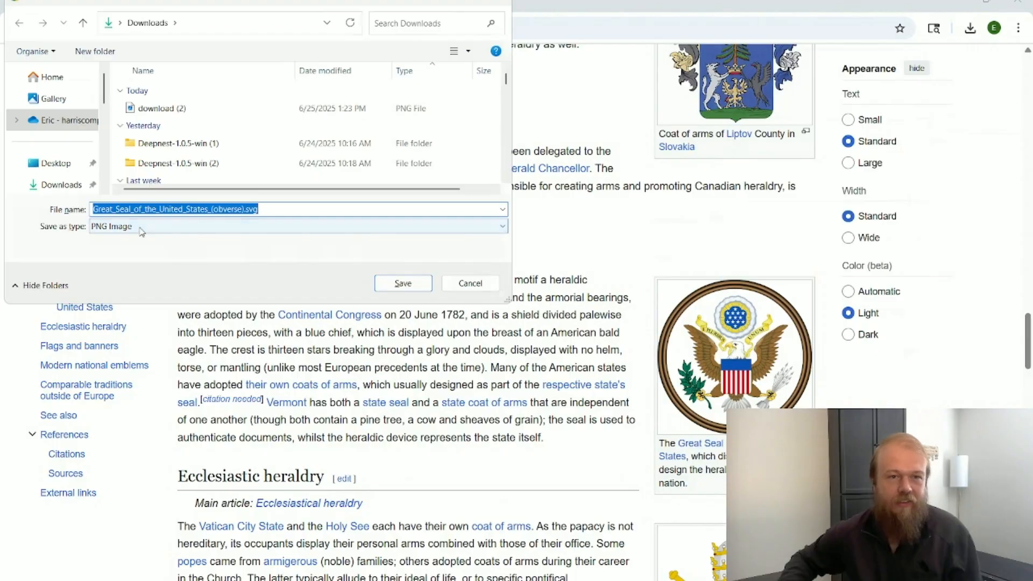
{"action": "left_click", "coordinate": [383, 283]}
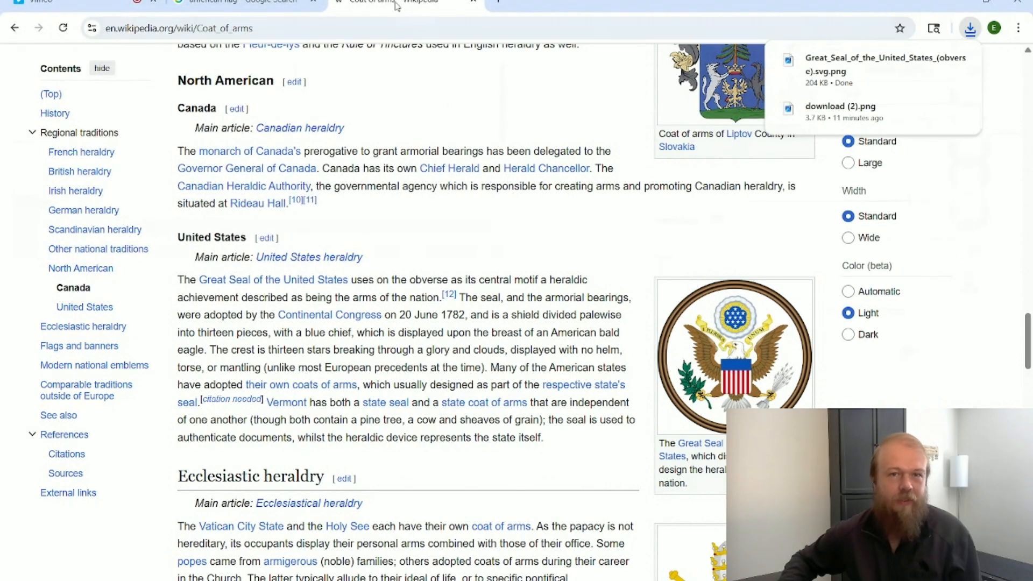
{"action": "scroll", "coordinate": [563, 283], "scroll_direction": "up", "scroll_amount": 20}
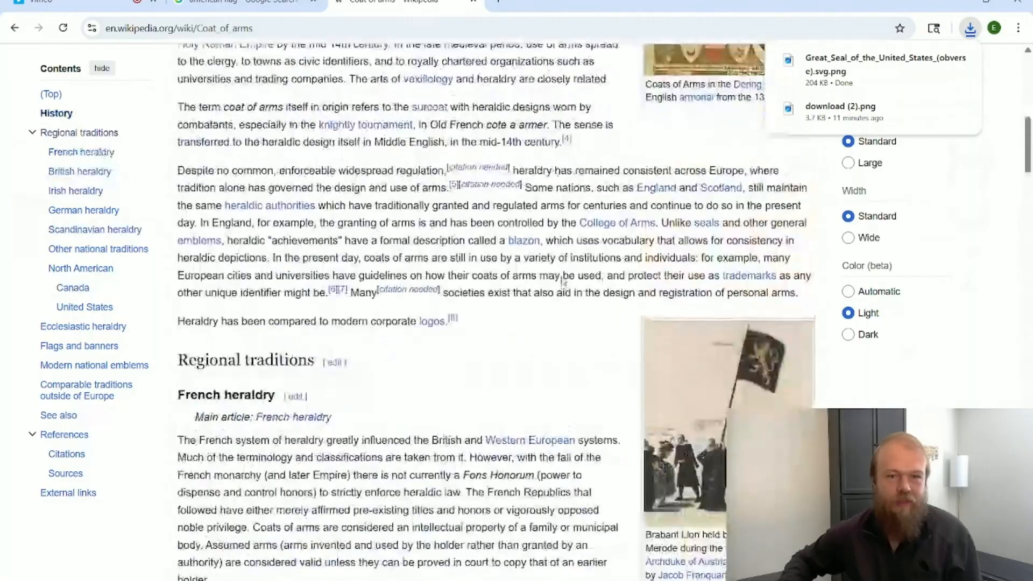
{"action": "scroll", "coordinate": [563, 282], "scroll_direction": "up", "scroll_amount": 10}
{"action": "scroll", "coordinate": [563, 282], "scroll_direction": "down", "scroll_amount": 20}
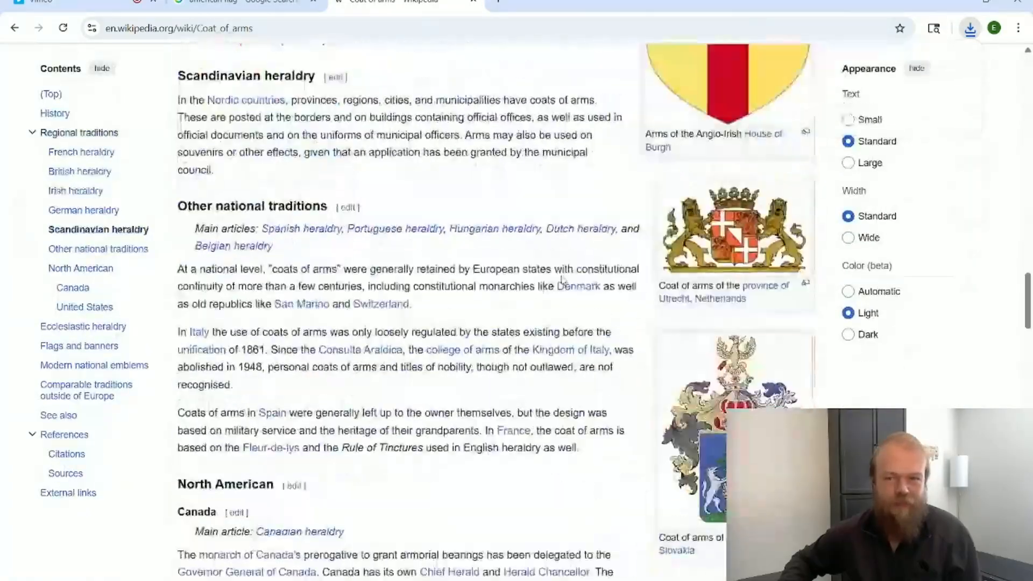
{"action": "scroll", "coordinate": [561, 279], "scroll_direction": "down", "scroll_amount": 7}
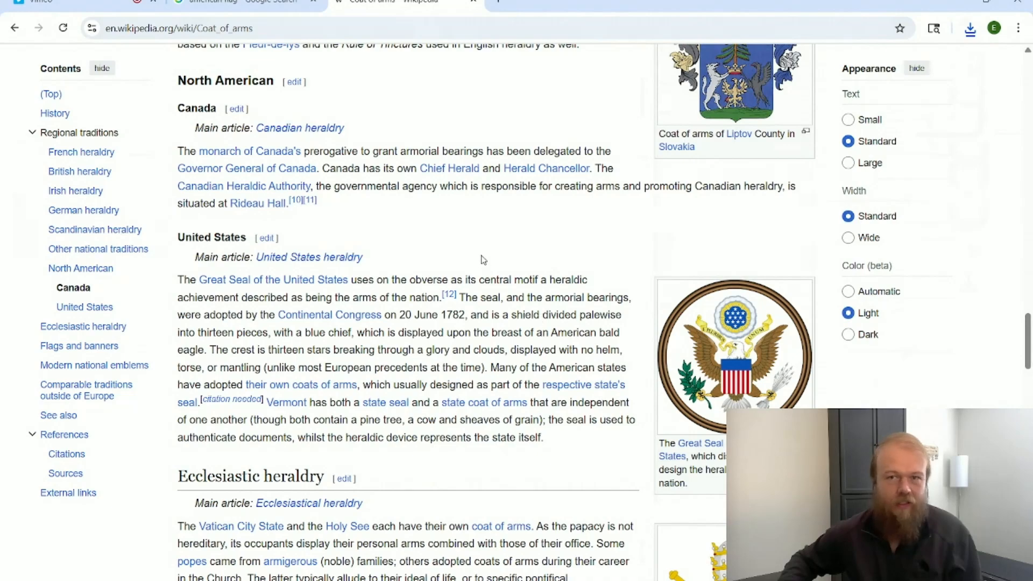
Switch back to BobCAD-CAM and create a new blank document for the seal.
{"action": "left_click", "coordinate": [962, 7]}
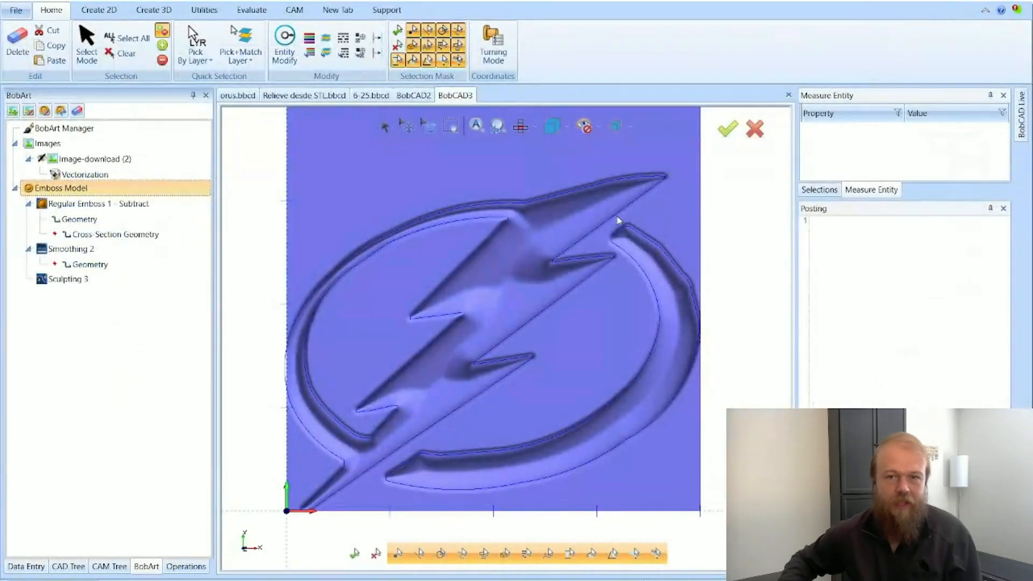
{"action": "left_click", "coordinate": [25, 3]}
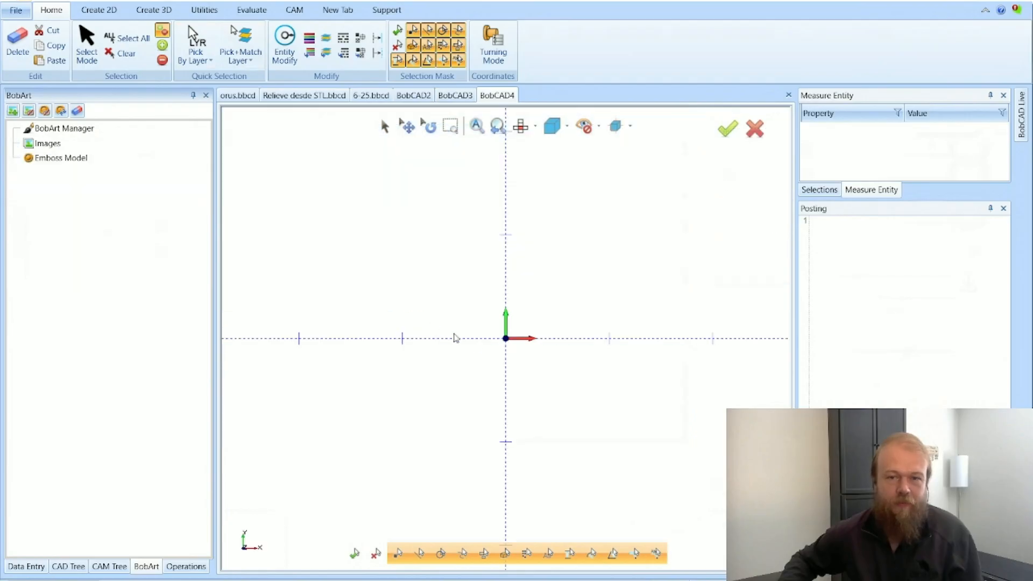
{"action": "scroll", "coordinate": [442, 425], "scroll_direction": "down", "scroll_amount": 5}
{"action": "scroll", "coordinate": [505, 349], "scroll_direction": "up", "scroll_amount": 2}
{"action": "scroll", "coordinate": [506, 349], "scroll_direction": "down", "scroll_amount": 1}
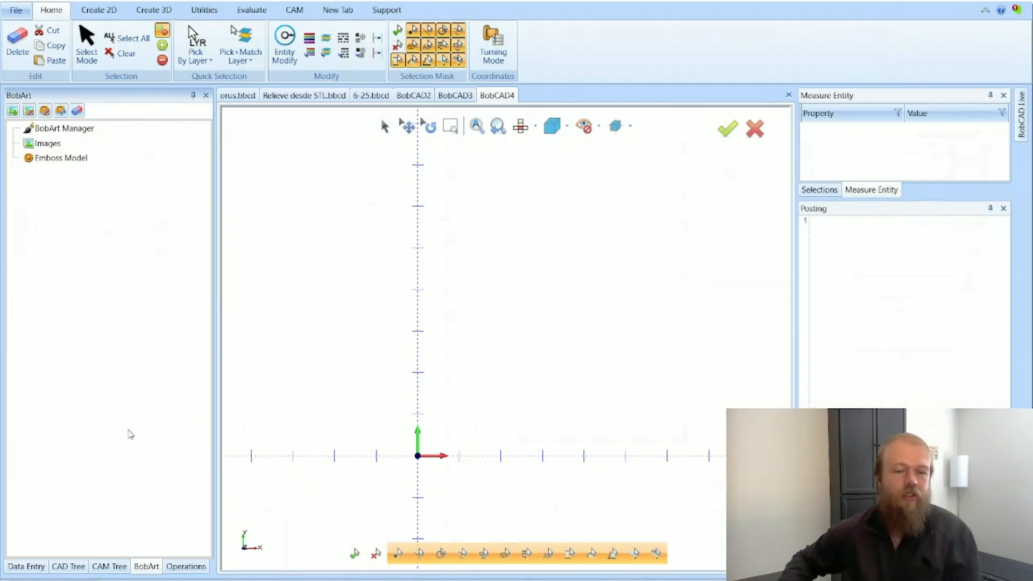
Load the PNG image Great_Seal_of_the_United_States_(obverse).svg from Downloads into the BobArt images, accepting the default origin and size.
{"action": "right_click", "coordinate": [57, 144]}
{"action": "left_click", "coordinate": [99, 151]}
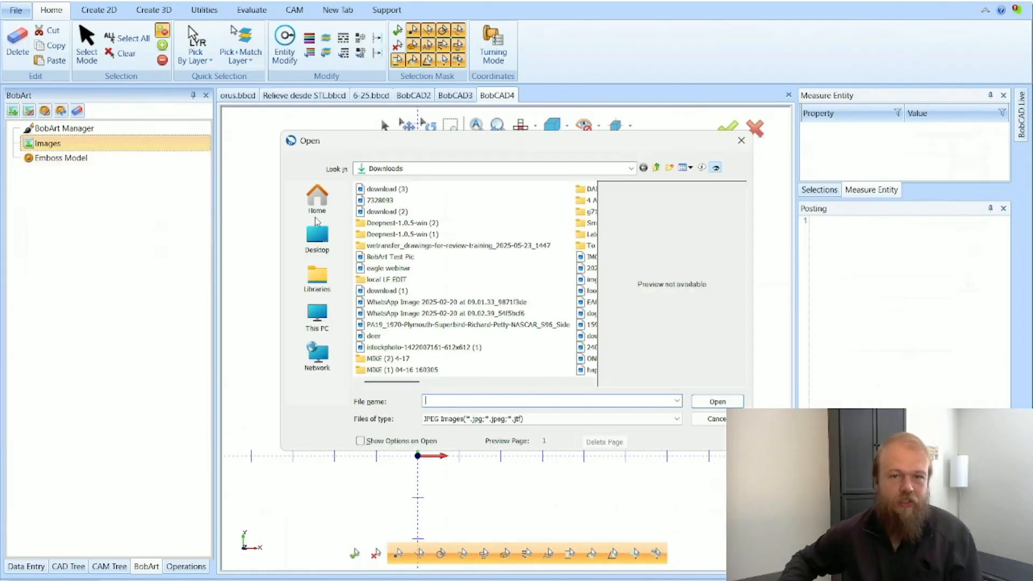
{"action": "left_click", "coordinate": [447, 190]}
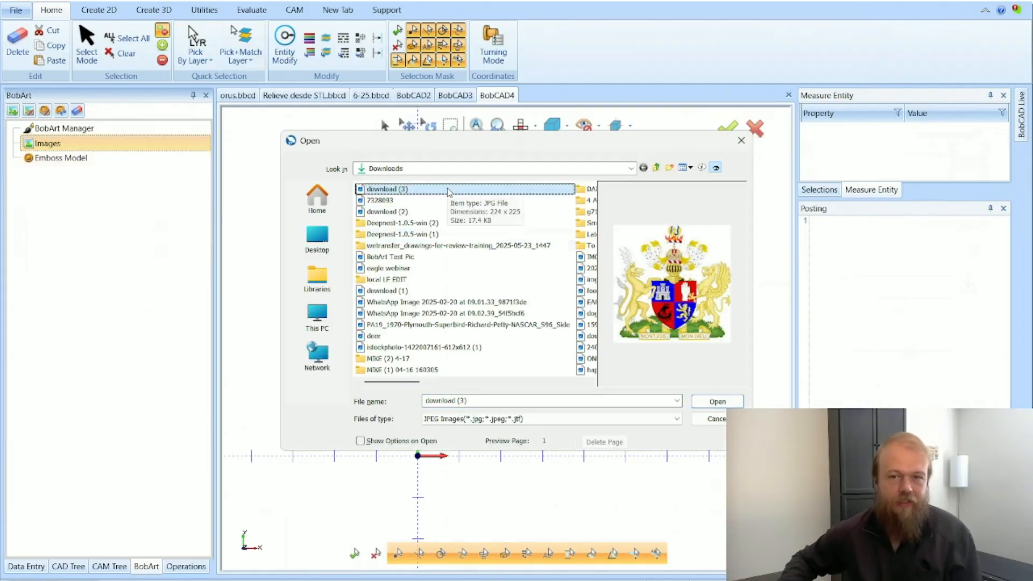
{"action": "left_click", "coordinate": [447, 201]}
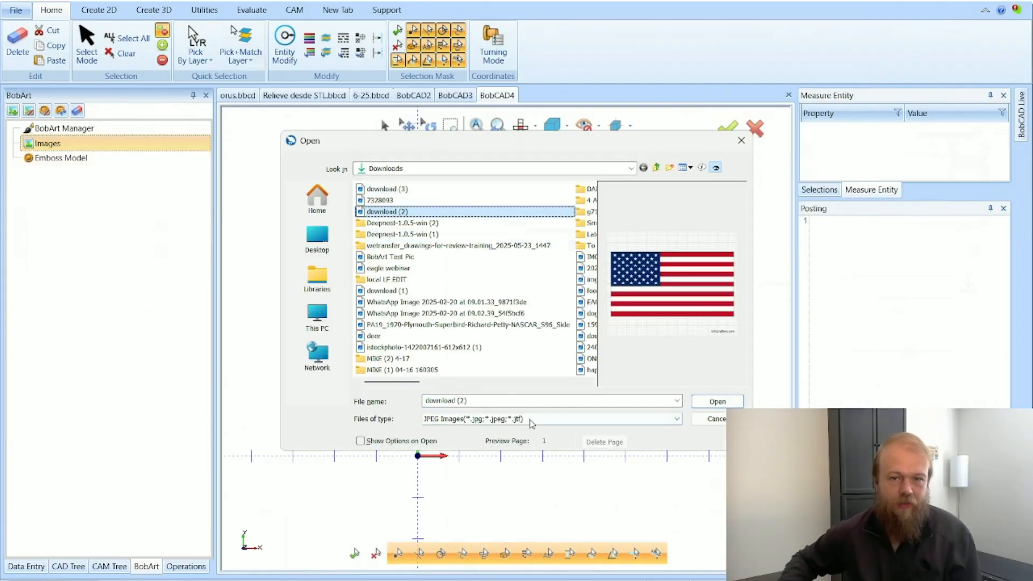
{"action": "left_click", "coordinate": [512, 422]}
{"action": "scroll", "coordinate": [515, 356], "scroll_direction": "down", "scroll_amount": 3}
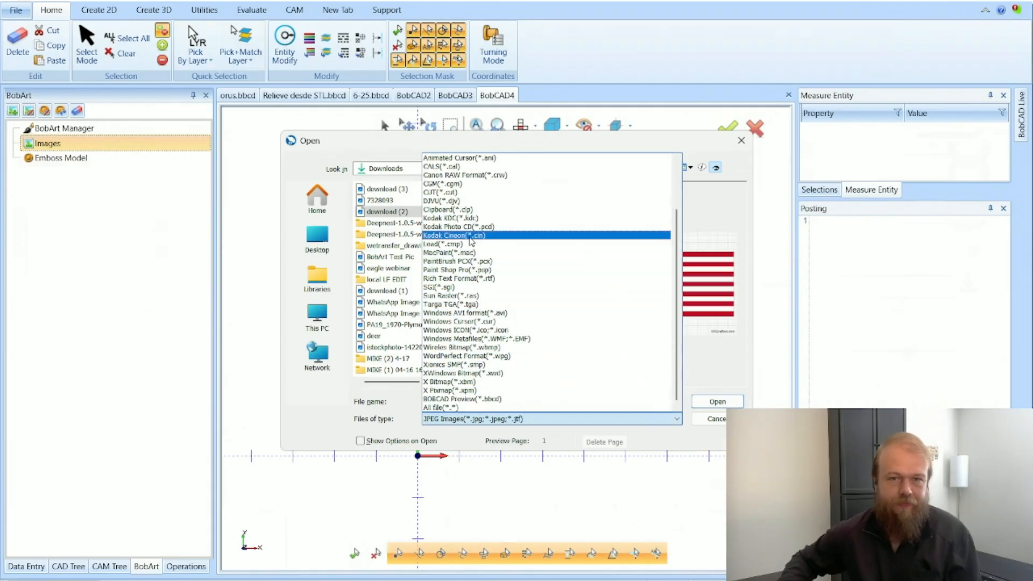
{"action": "scroll", "coordinate": [471, 240], "scroll_direction": "up", "scroll_amount": 5}
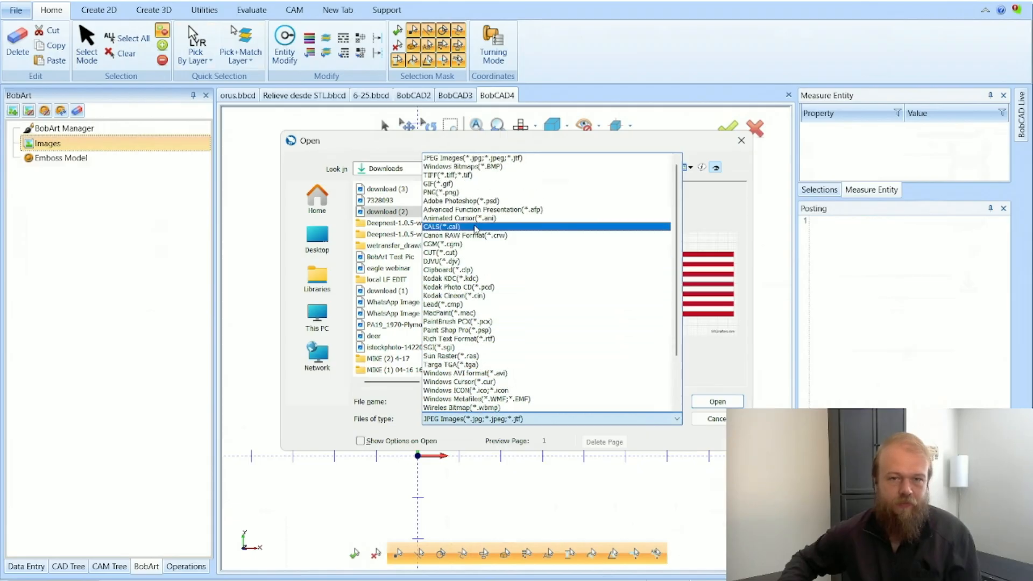
{"action": "left_click", "coordinate": [480, 198]}
{"action": "left_click", "coordinate": [431, 189]}
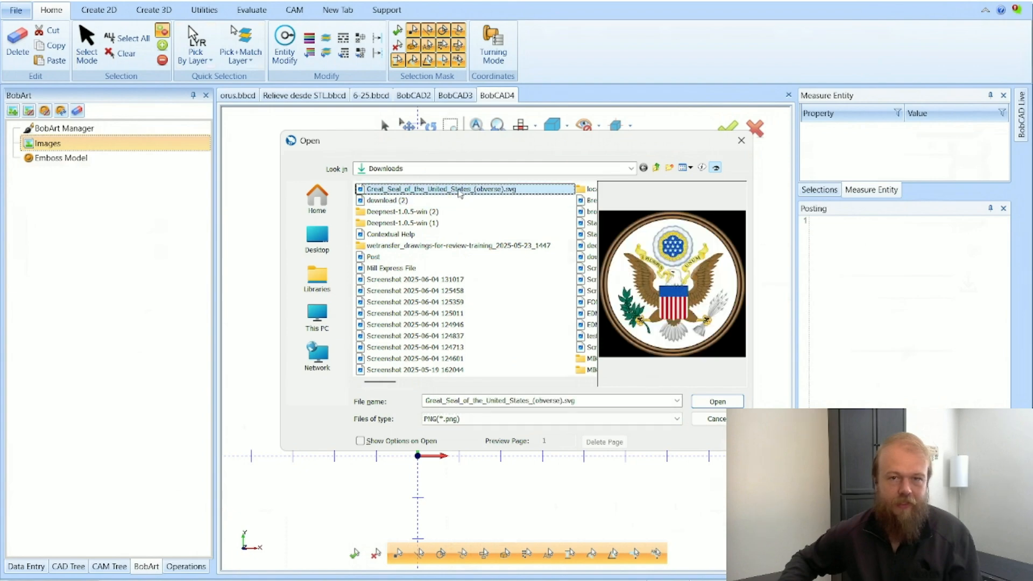
{"action": "left_click", "coordinate": [716, 402]}
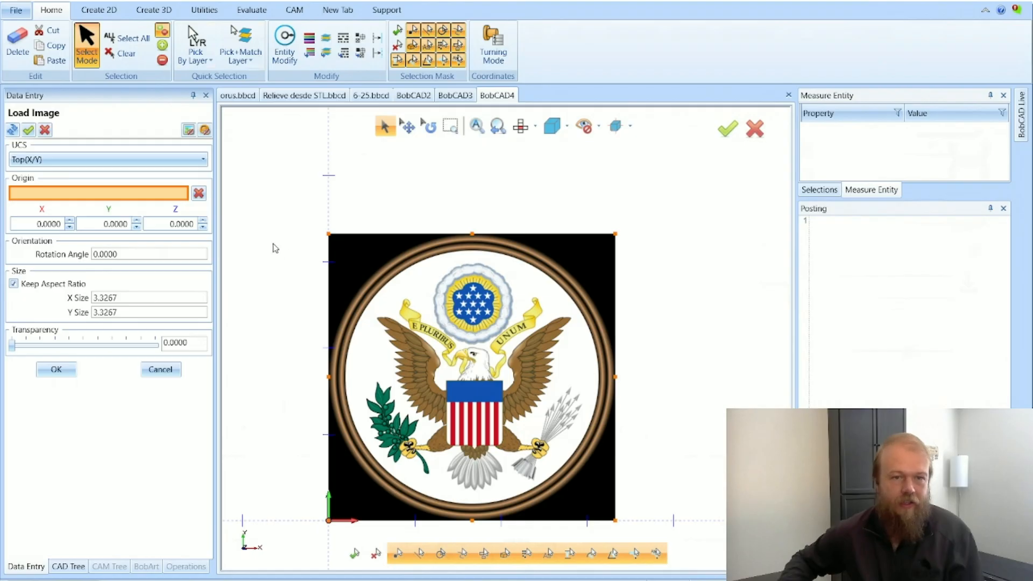
{"action": "left_click_drag", "start_coordinate": [144, 295], "coordinate": [85, 303]}
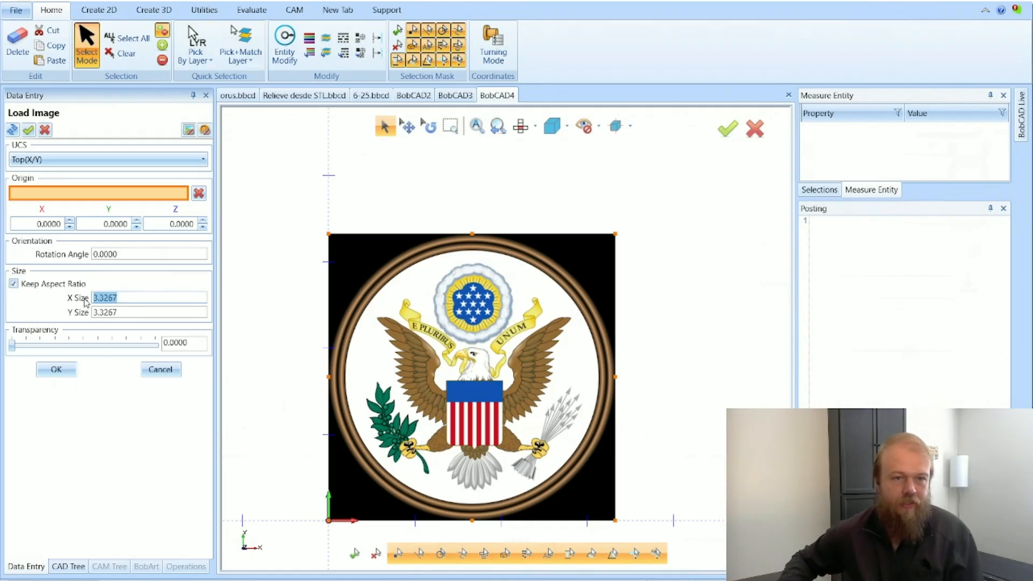
{"action": "left_click", "coordinate": [56, 370]}
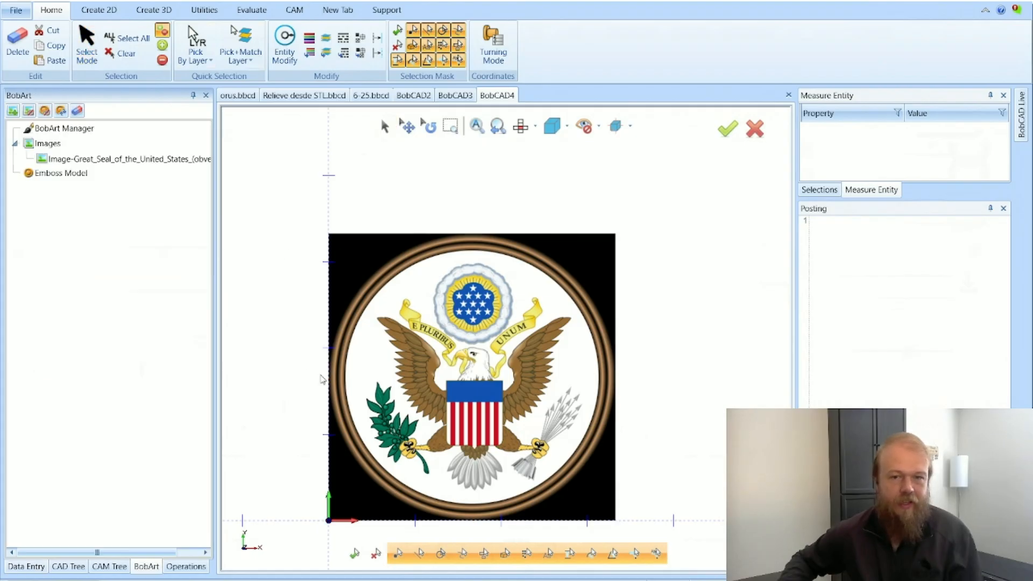
Vectorize the seal image with the 2-Level (Black/White) strategy and a threshold value of 200.
{"action": "right_click", "coordinate": [183, 160]}
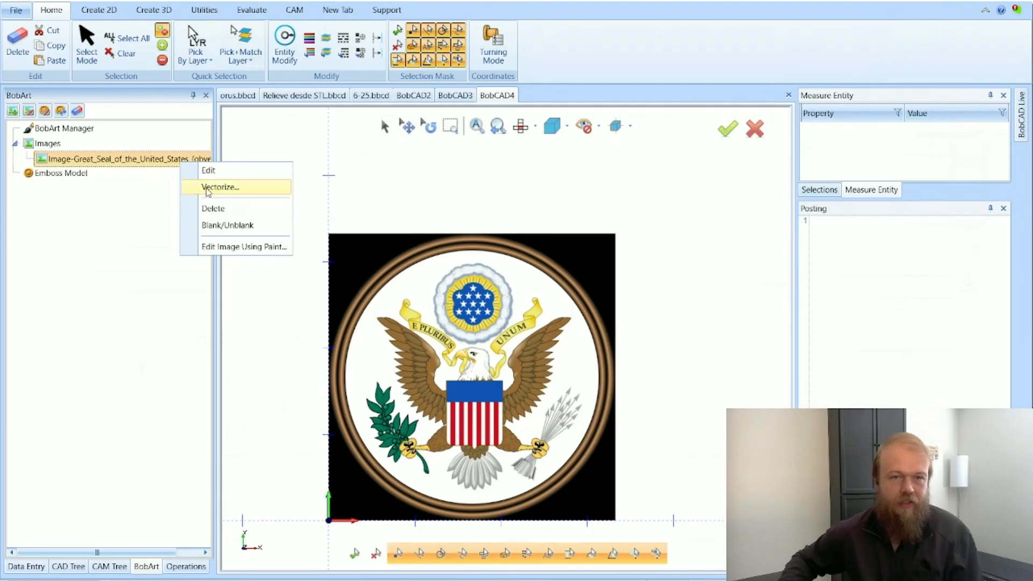
{"action": "left_click", "coordinate": [201, 187]}
{"action": "scroll", "coordinate": [455, 450], "scroll_direction": "up", "scroll_amount": 2}
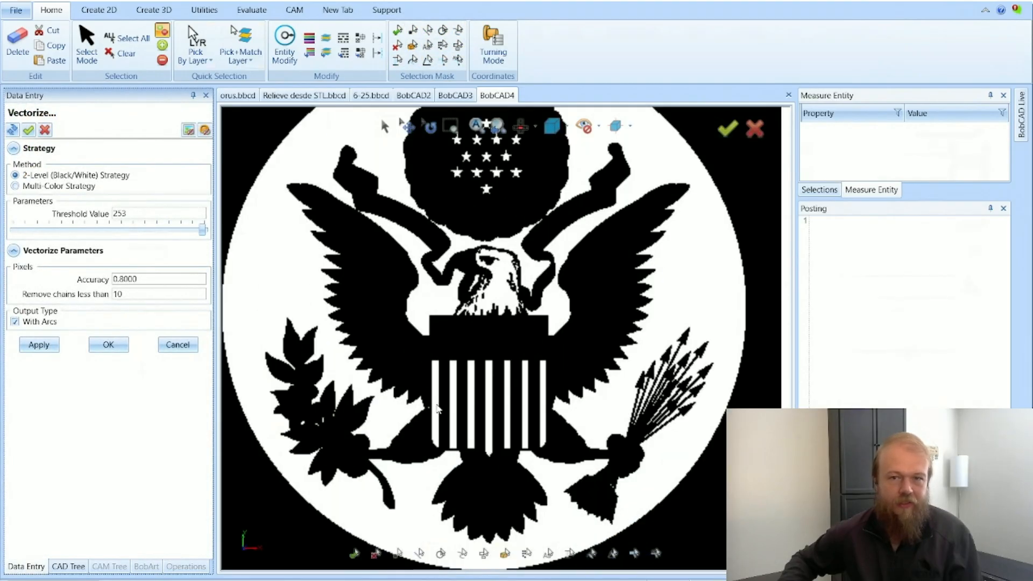
{"action": "scroll", "coordinate": [421, 378], "scroll_direction": "down", "scroll_amount": 1}
{"action": "scroll", "coordinate": [419, 379], "scroll_direction": "up", "scroll_amount": 1}
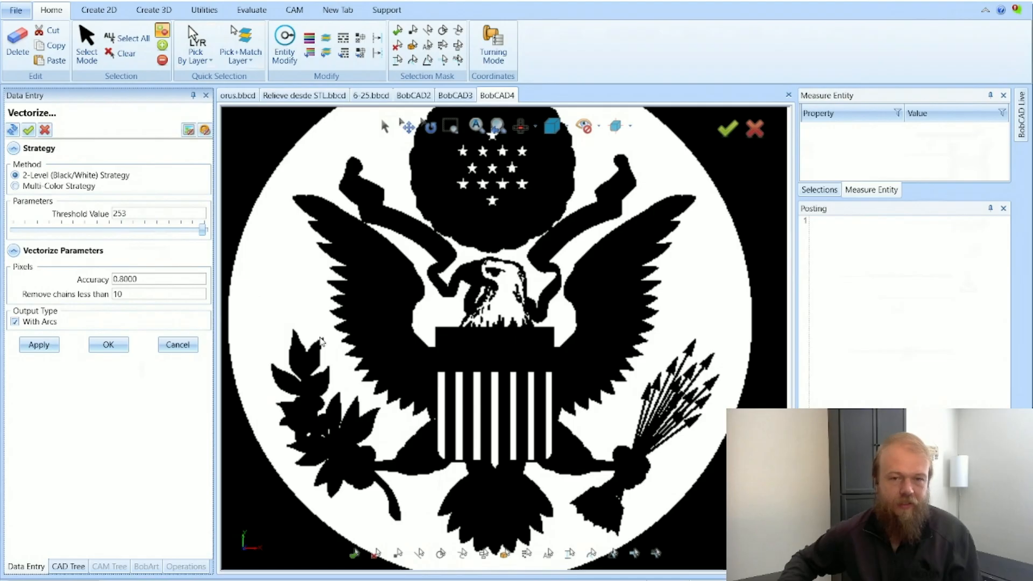
{"action": "left_click_drag", "start_coordinate": [202, 230], "coordinate": [164, 239]}
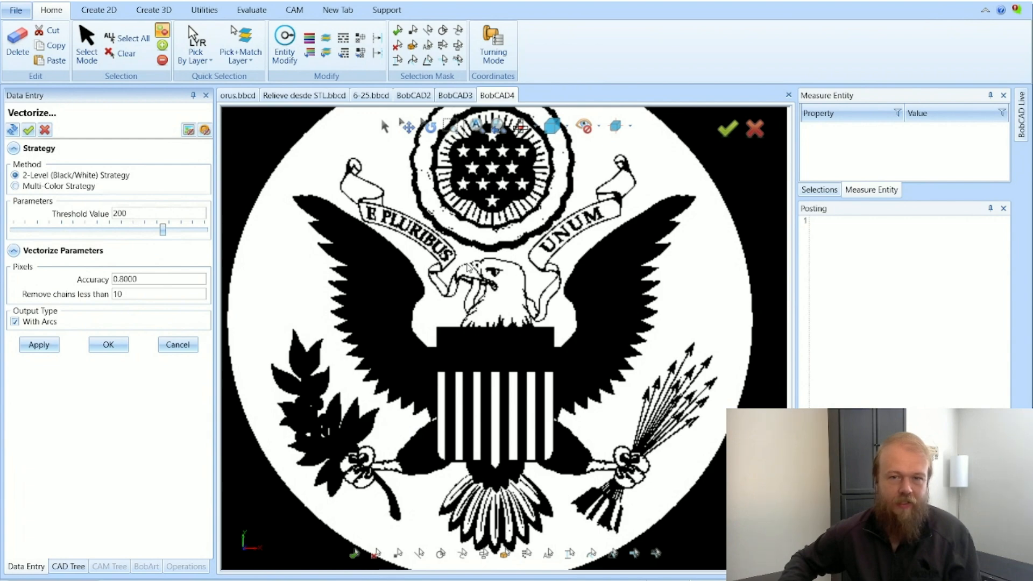
{"action": "left_click", "coordinate": [108, 346]}
Blank the seal image and inspect the vectorized outlines around the eagle's head and the whole seal.
{"action": "right_click", "coordinate": [132, 159]}
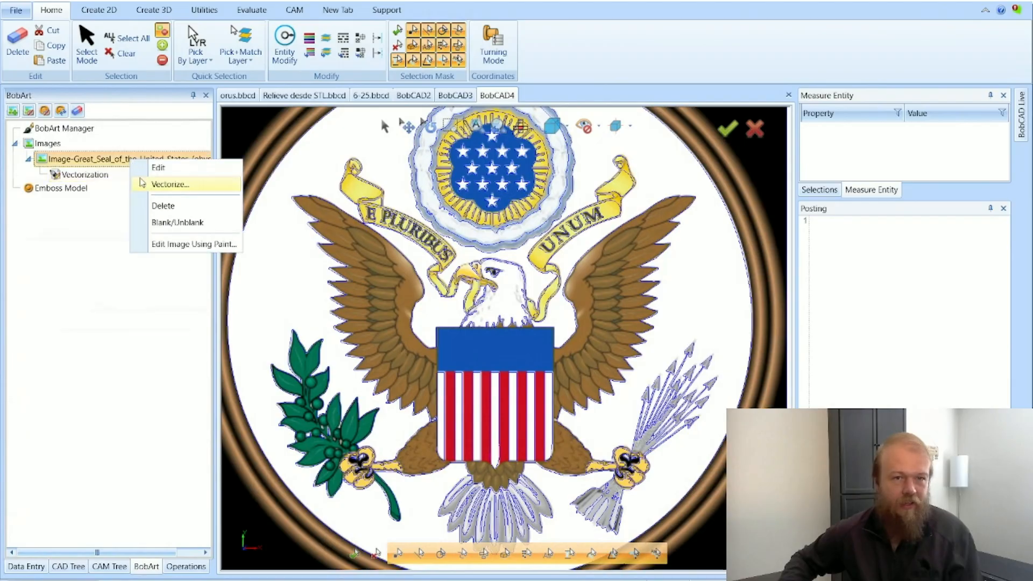
{"action": "left_click", "coordinate": [177, 223]}
{"action": "scroll", "coordinate": [492, 279], "scroll_direction": "up", "scroll_amount": 5}
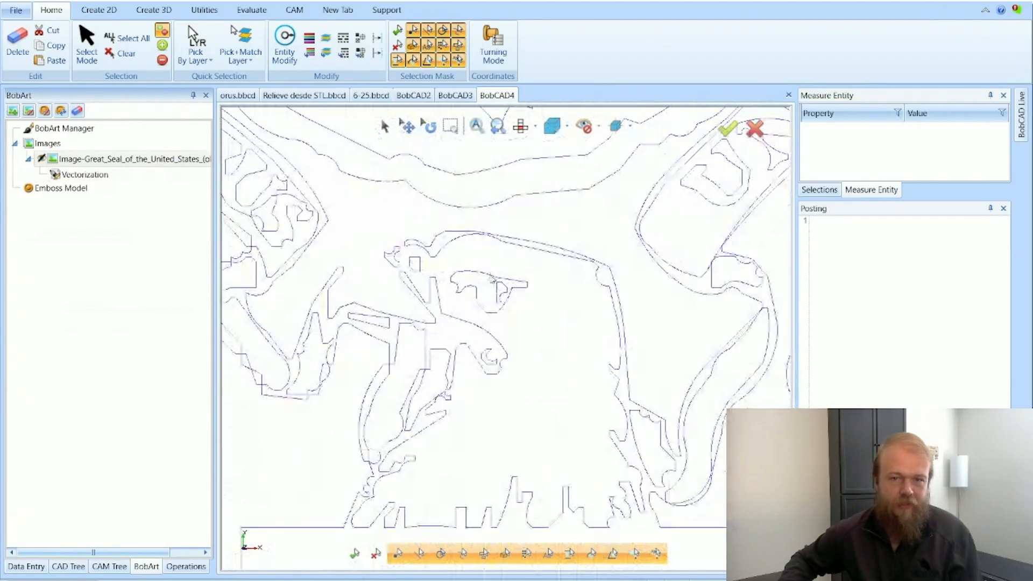
{"action": "scroll", "coordinate": [506, 359], "scroll_direction": "down", "scroll_amount": 5}
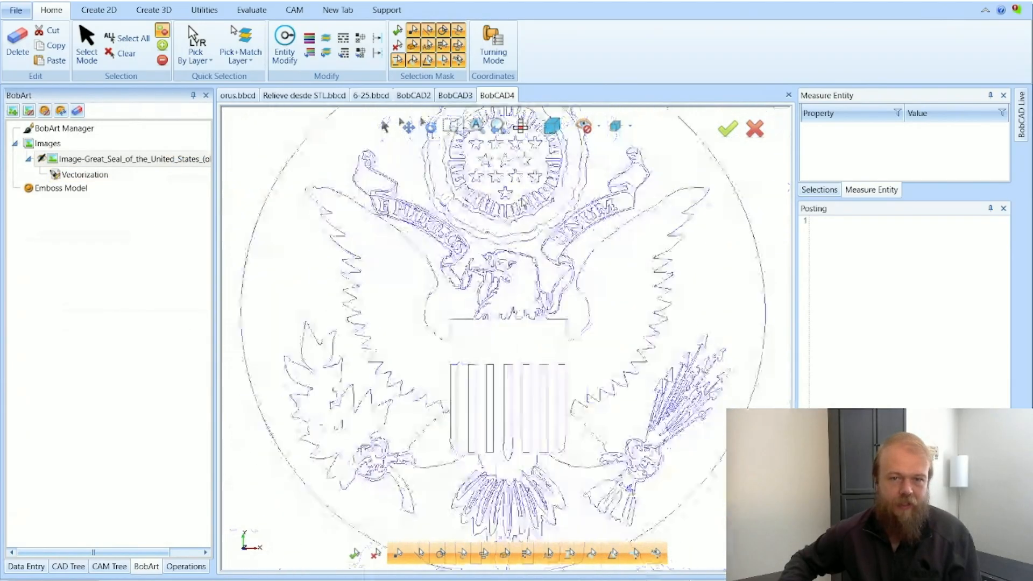
{"action": "scroll", "coordinate": [487, 388], "scroll_direction": "down", "scroll_amount": 5}
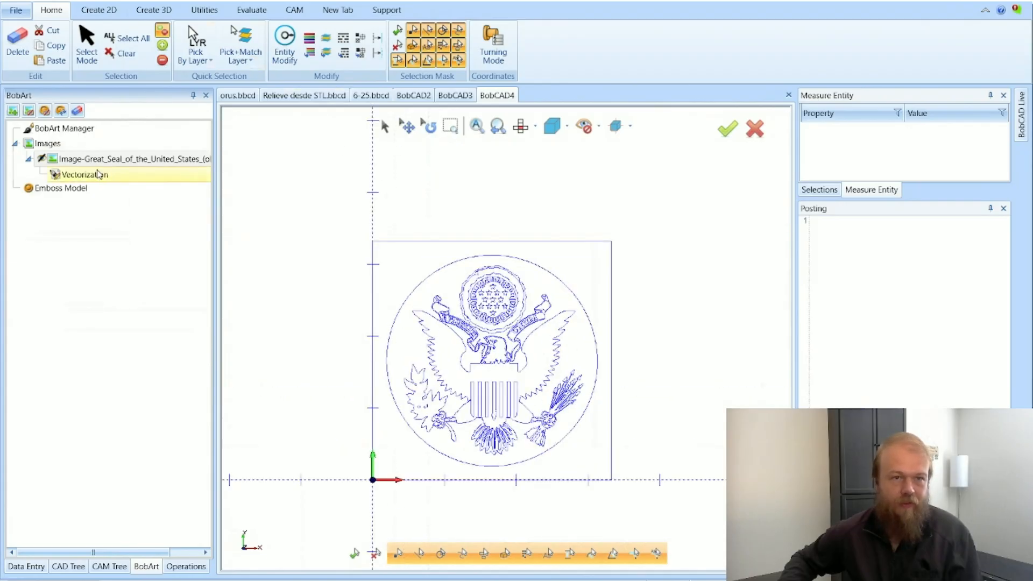
Compare the vectors with the seal image by unblanking it and blanking it again.
{"action": "right_click", "coordinate": [95, 161]}
{"action": "left_click", "coordinate": [105, 221]}
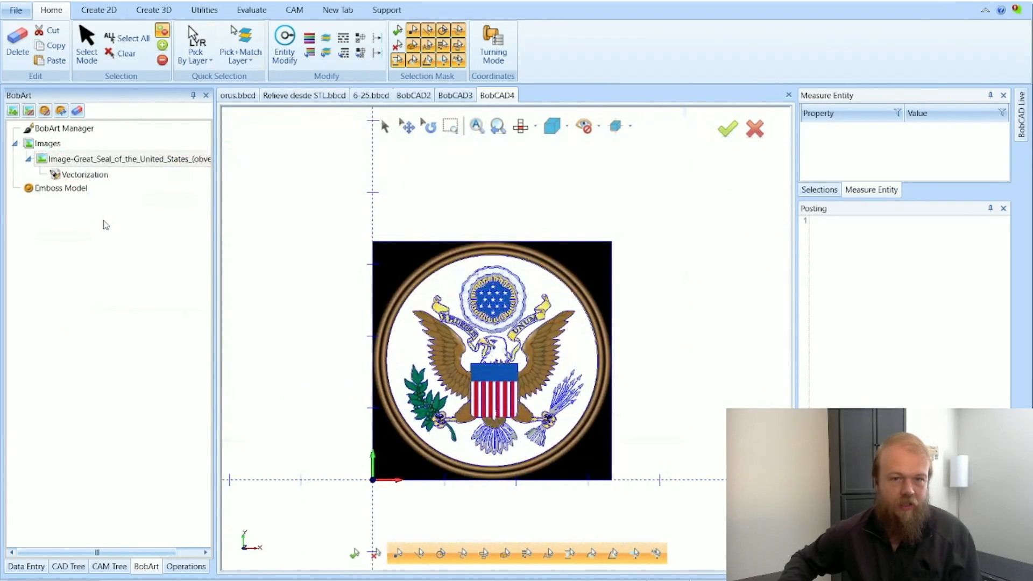
{"action": "right_click", "coordinate": [95, 163]}
{"action": "left_click", "coordinate": [105, 221]}
Select all the vectorized seal outlines and delete them from the drawing.
{"action": "right_click", "coordinate": [105, 185]}
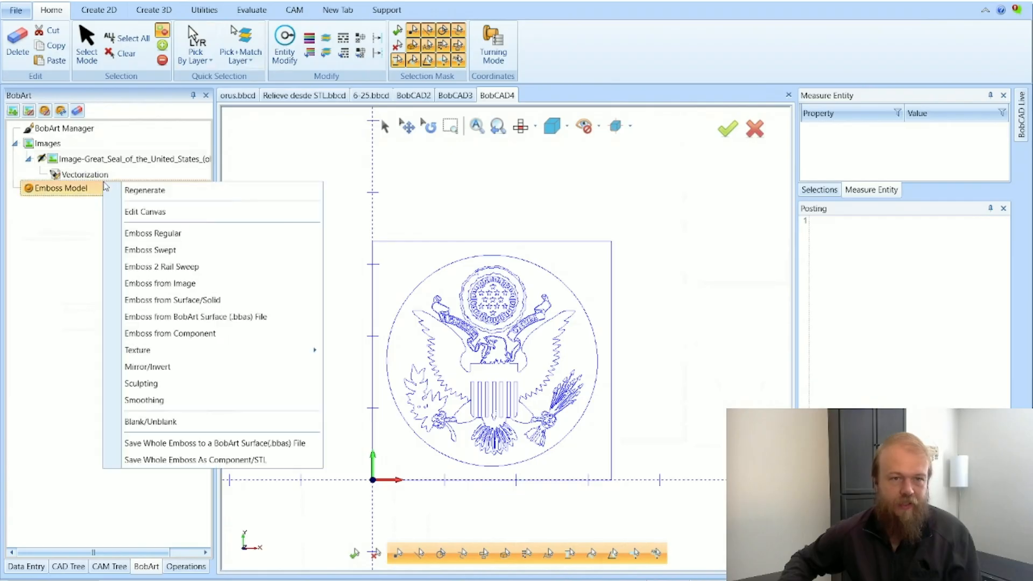
{"action": "right_click", "coordinate": [105, 178]}
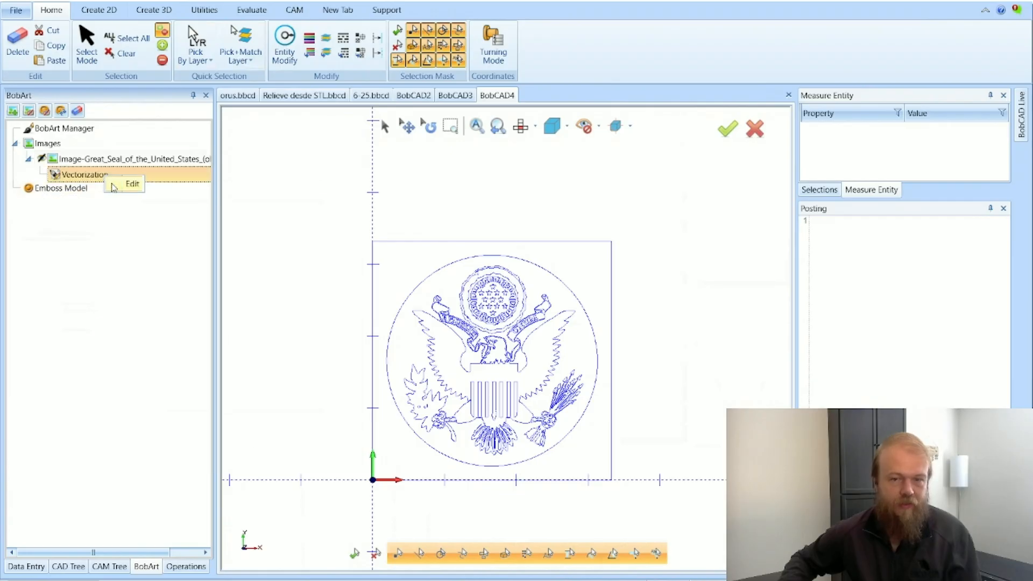
{"action": "left_click", "coordinate": [112, 184]}
{"action": "left_click", "coordinate": [386, 127]}
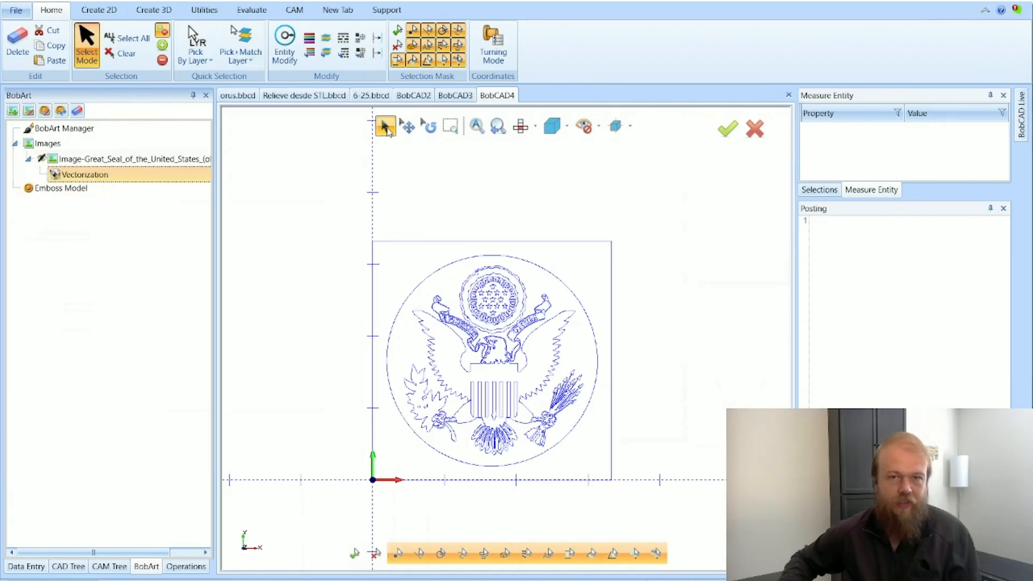
{"action": "left_click_drag", "start_coordinate": [286, 191], "coordinate": [684, 502]}
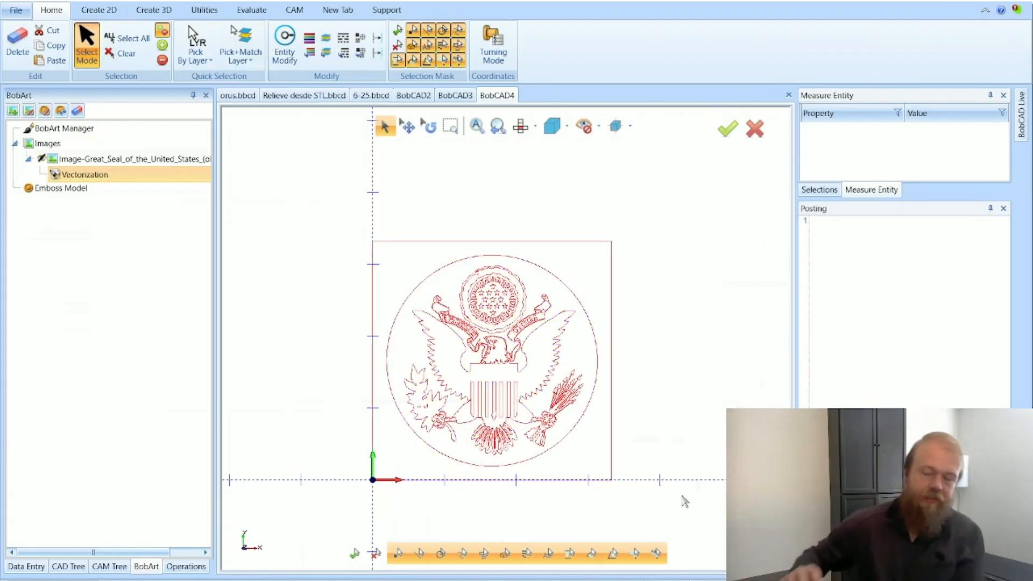
{"action": "key", "text": "Delete"}
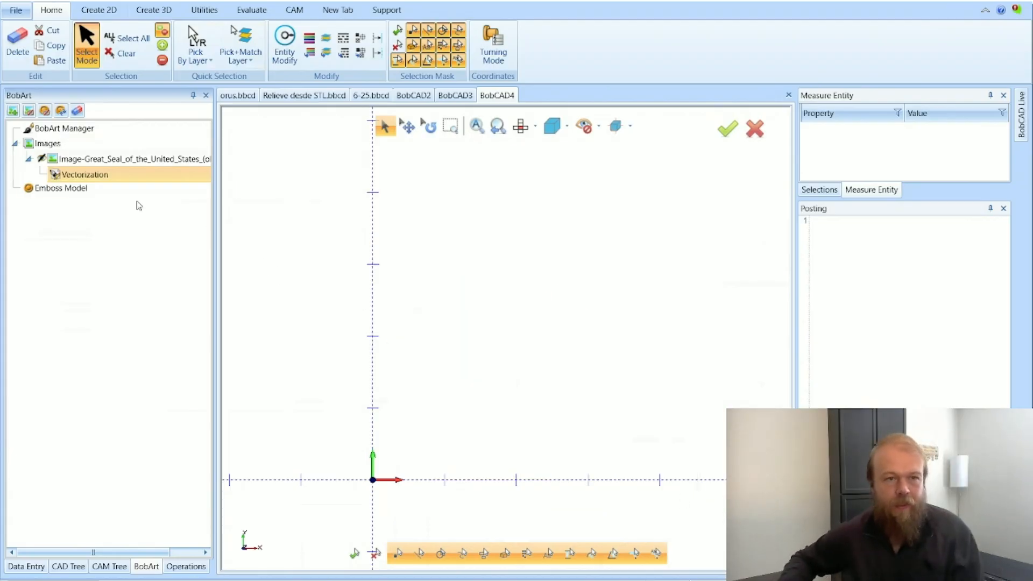
Define a 4 x 4 emboss canvas at the origin as a solid with a base height of 1.
{"action": "left_click", "coordinate": [91, 192]}
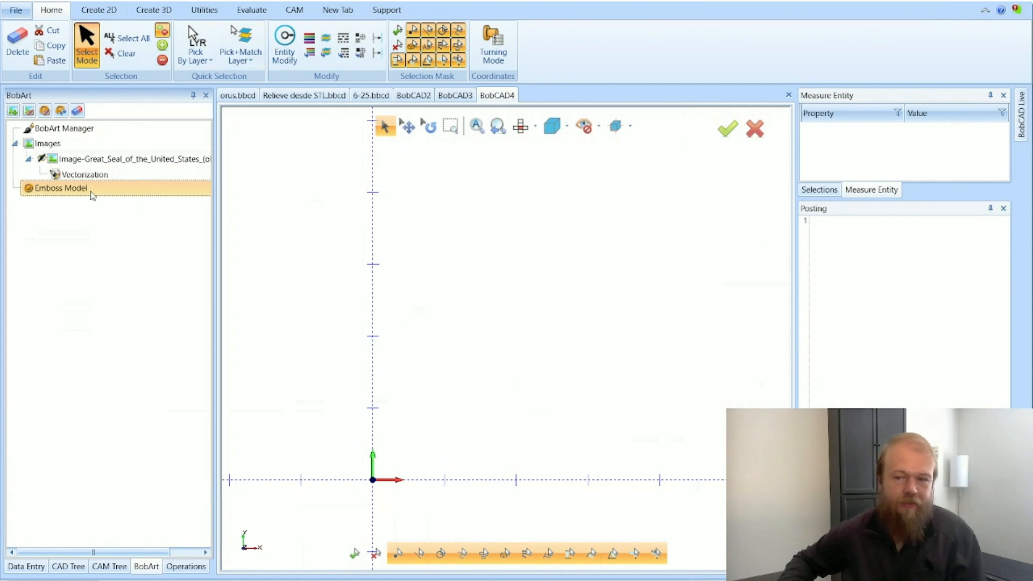
{"action": "right_click", "coordinate": [90, 192]}
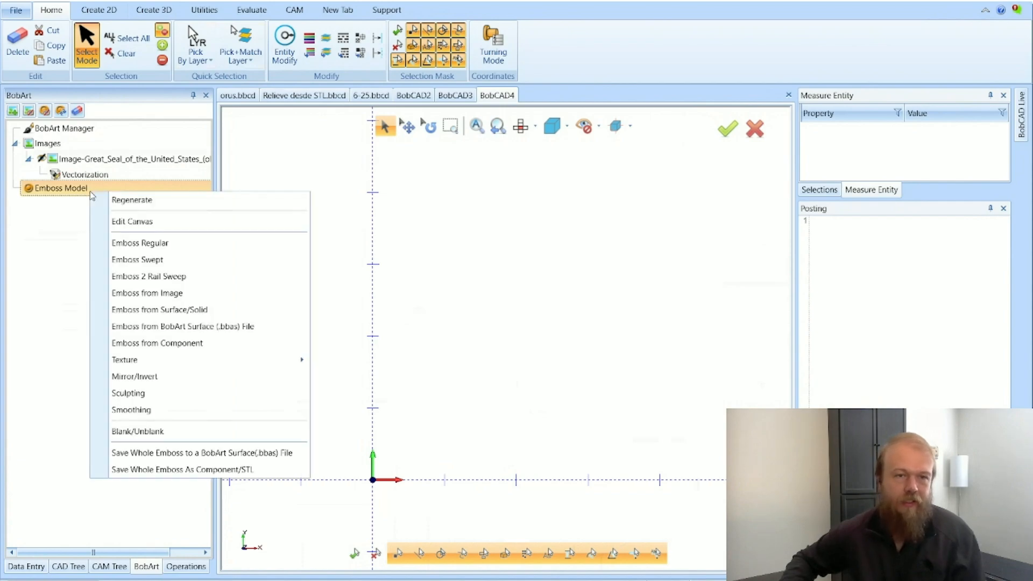
{"action": "left_click", "coordinate": [125, 222]}
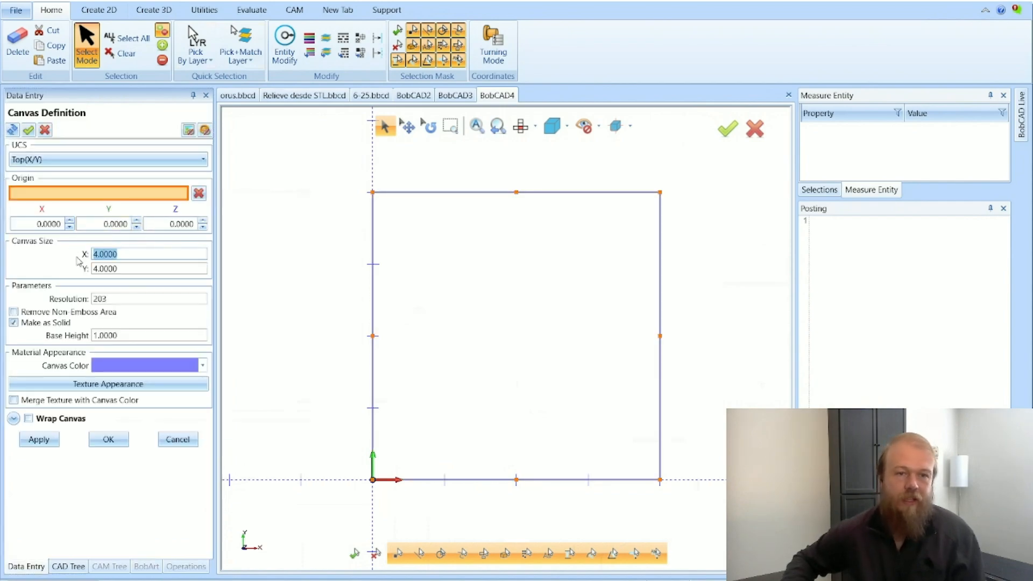
{"action": "key", "text": "Tab"}
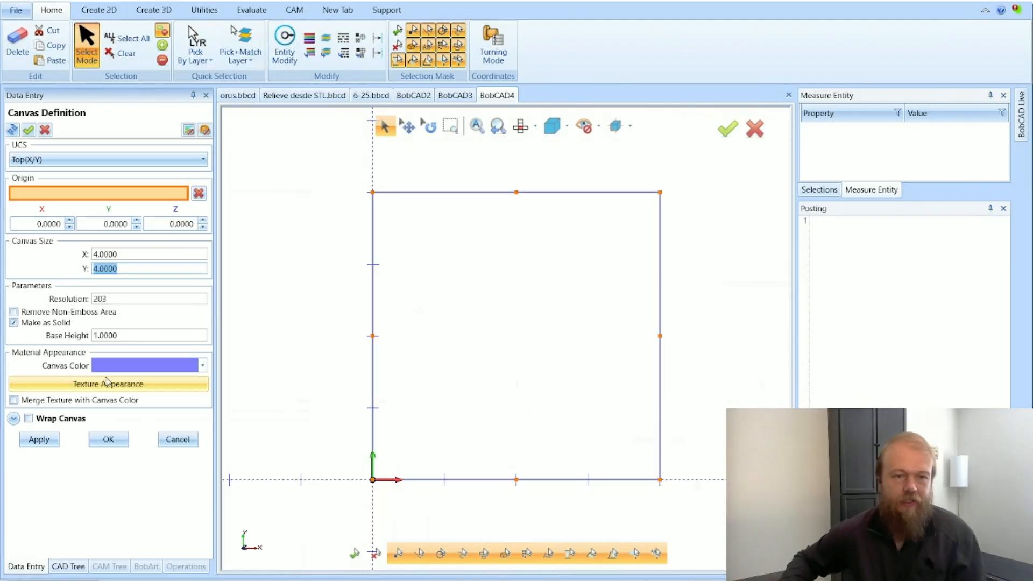
{"action": "left_click", "coordinate": [108, 439]}
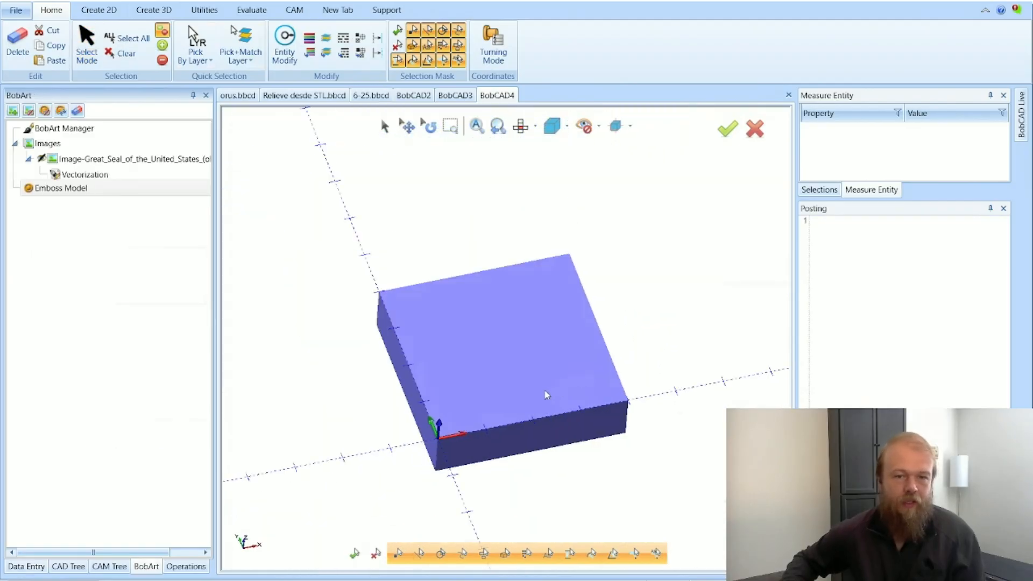
Emboss the canvas from the PNG image Great_Seal_of_the_United_States_(obverse).svg as an Add, accepting the default size and 0.1 Z depth.
{"action": "right_click", "coordinate": [159, 192]}
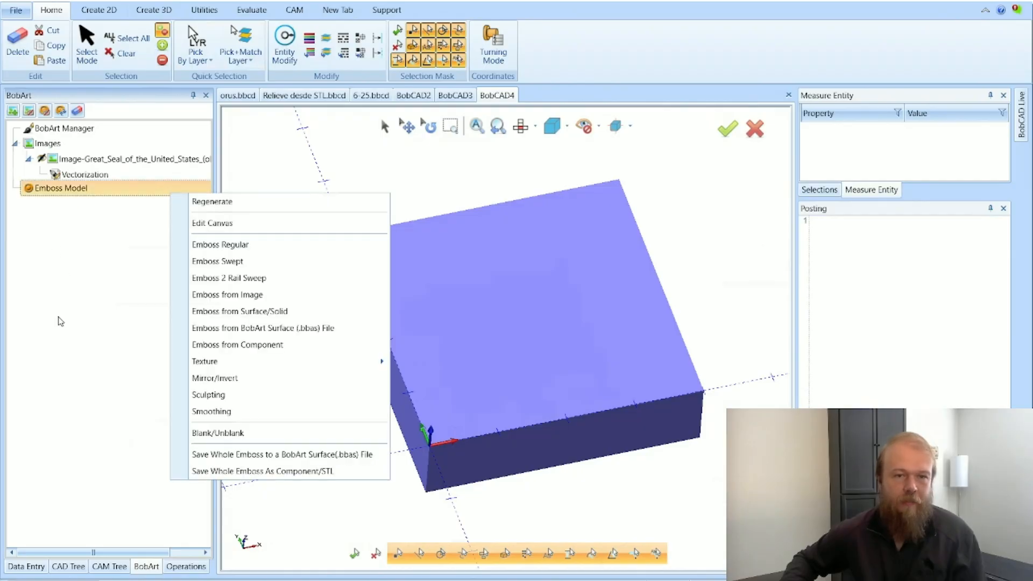
{"action": "left_click", "coordinate": [294, 303]}
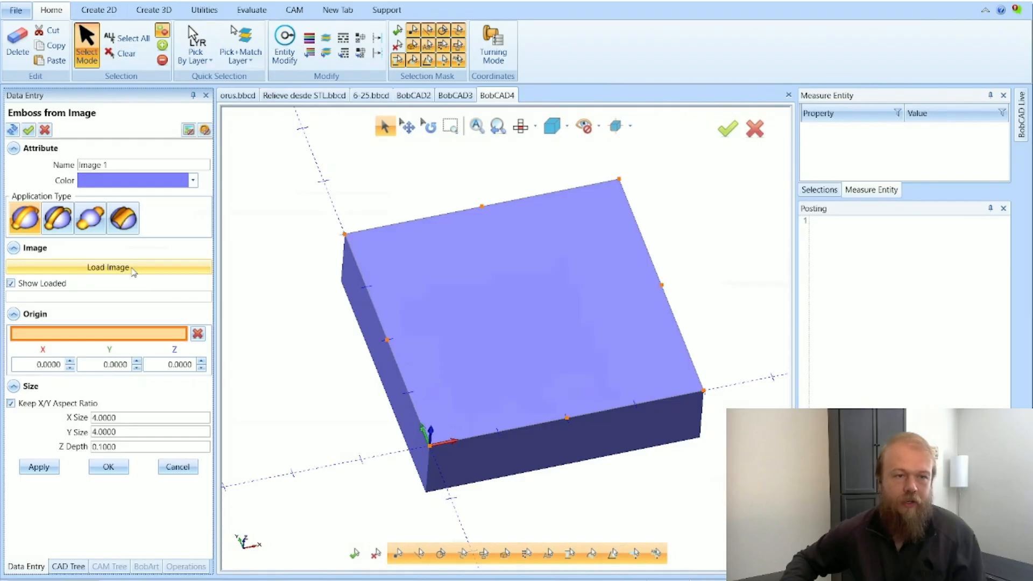
{"action": "left_click", "coordinate": [83, 269]}
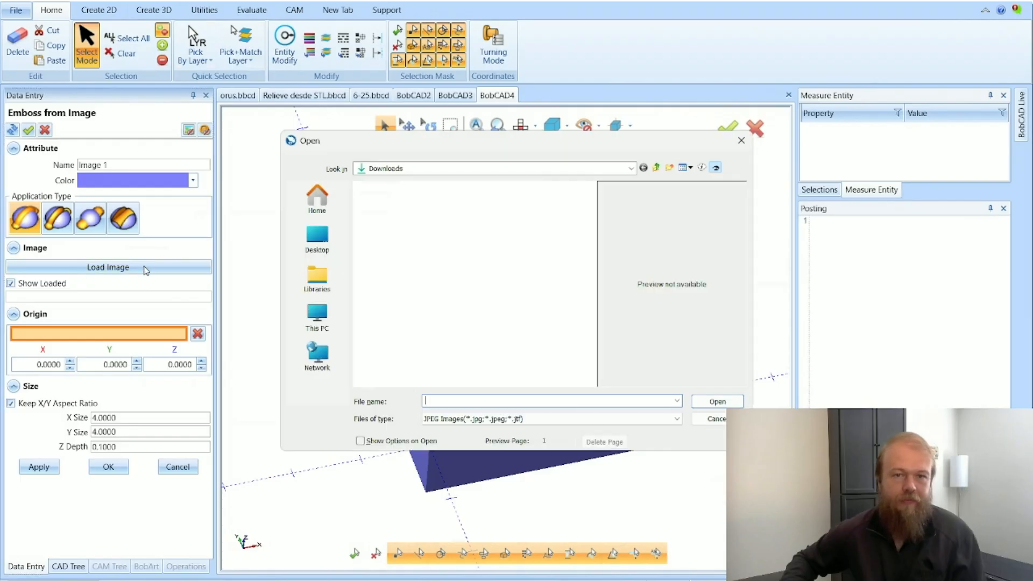
{"action": "left_click", "coordinate": [495, 418]}
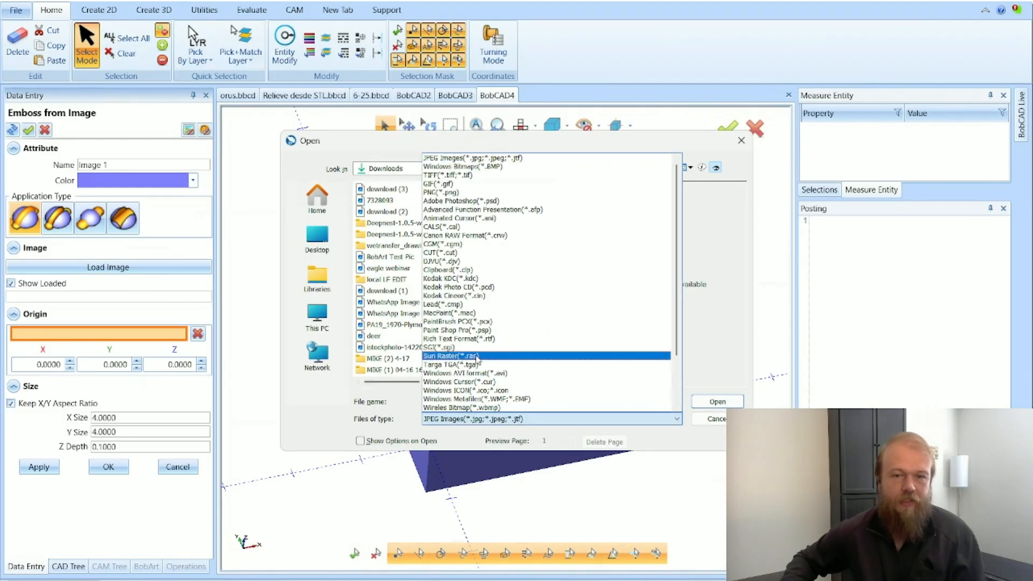
{"action": "left_click", "coordinate": [494, 193]}
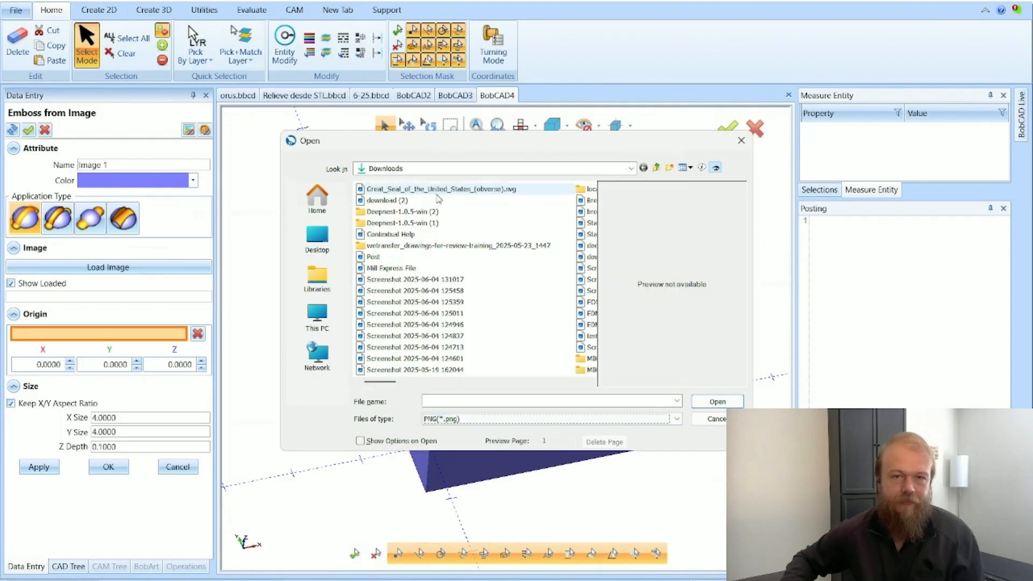
{"action": "left_click", "coordinate": [437, 189]}
{"action": "left_click", "coordinate": [701, 406]}
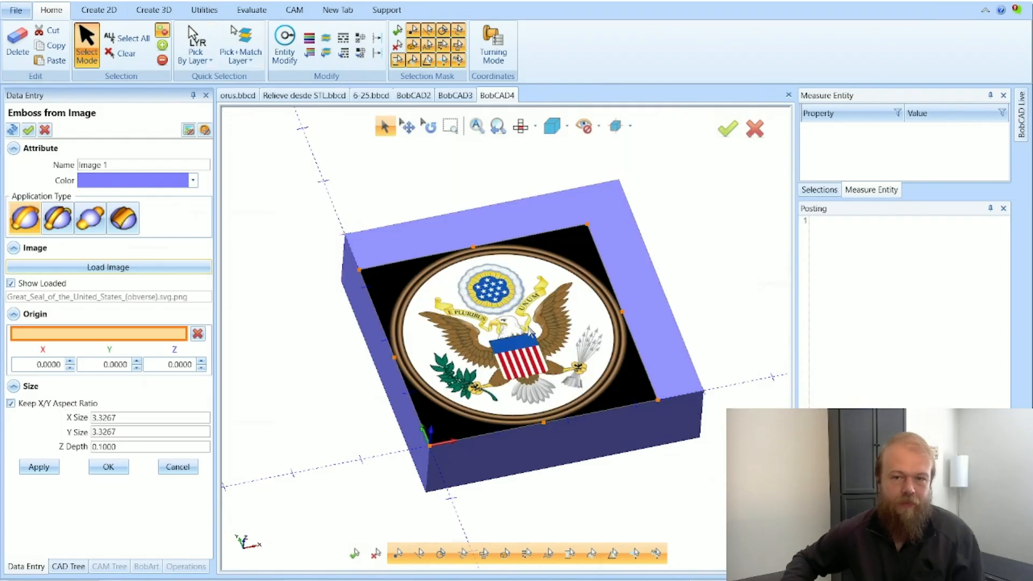
{"action": "left_click", "coordinate": [105, 466]}
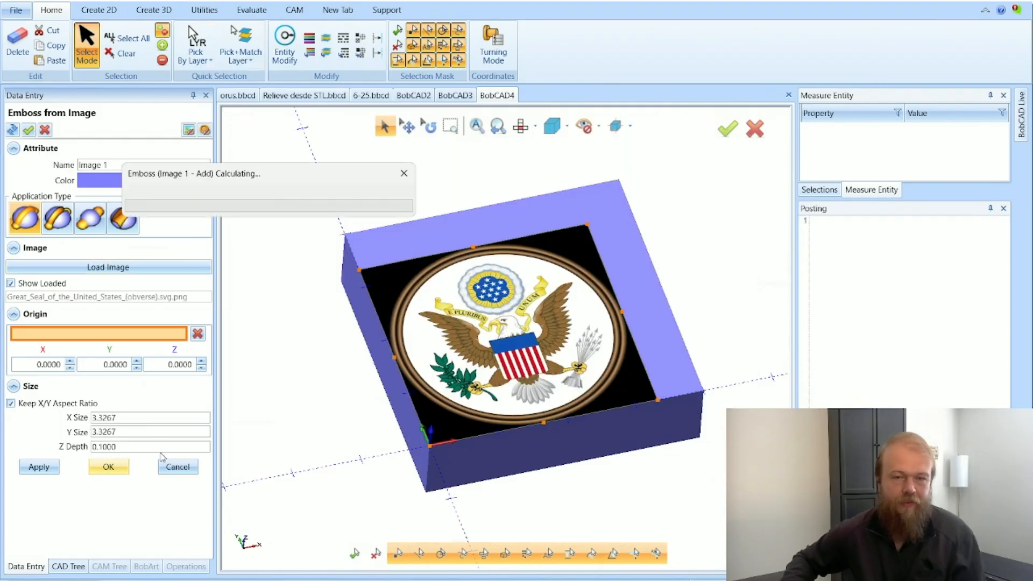
Inspect the embossed seal's feathers, shield, stars and banner up close, and the whole block from the side.
{"action": "scroll", "coordinate": [476, 325], "scroll_direction": "up", "scroll_amount": 5}
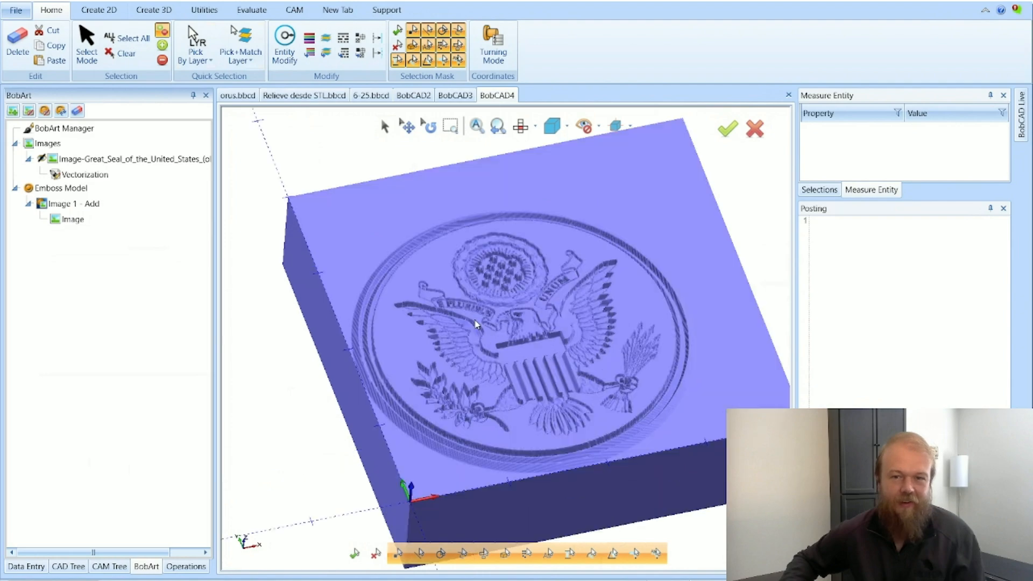
{"action": "scroll", "coordinate": [505, 324], "scroll_direction": "down", "scroll_amount": 3}
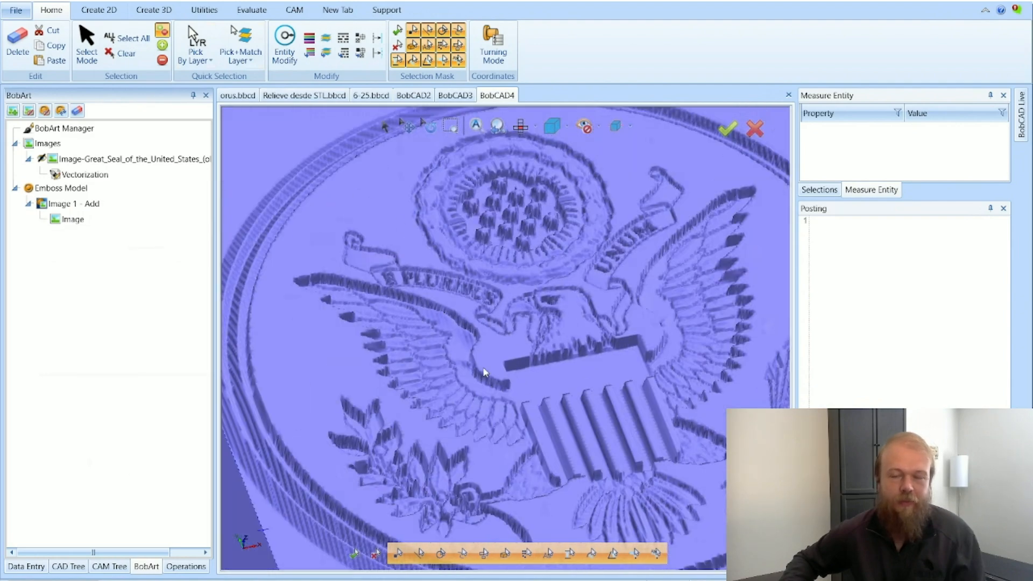
{"action": "scroll", "coordinate": [720, 372], "scroll_direction": "up", "scroll_amount": 5}
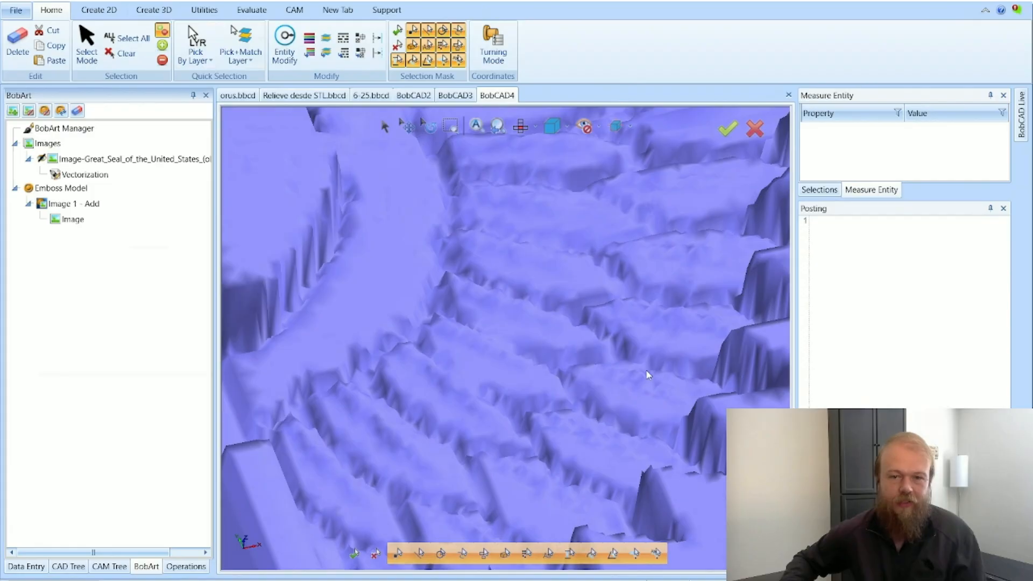
{"action": "scroll", "coordinate": [384, 338], "scroll_direction": "down", "scroll_amount": 5}
{"action": "scroll", "coordinate": [494, 365], "scroll_direction": "up", "scroll_amount": 5}
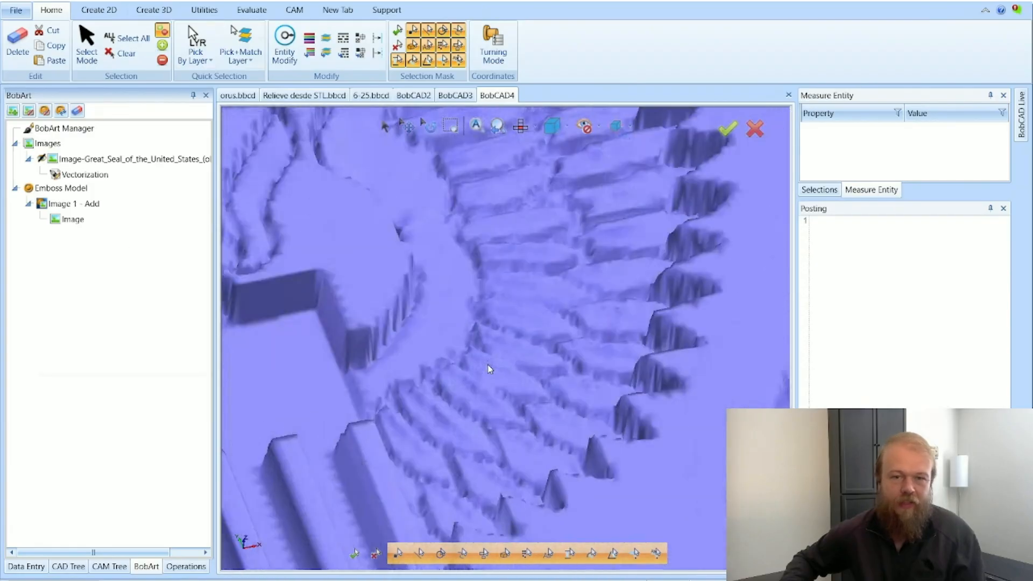
{"action": "scroll", "coordinate": [587, 393], "scroll_direction": "down", "scroll_amount": 2}
{"action": "scroll", "coordinate": [400, 324], "scroll_direction": "down", "scroll_amount": 3}
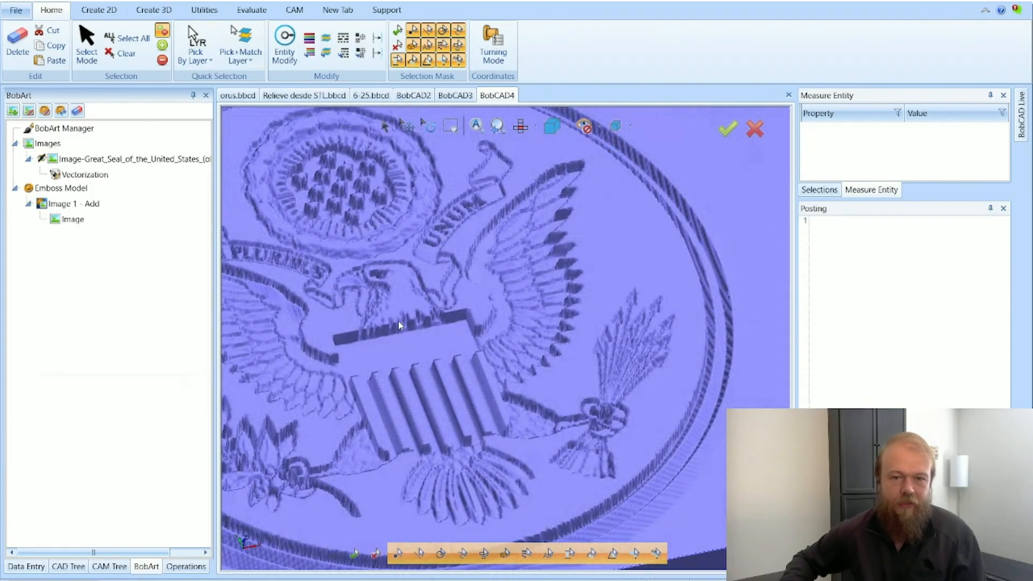
{"action": "scroll", "coordinate": [369, 299], "scroll_direction": "up", "scroll_amount": 3}
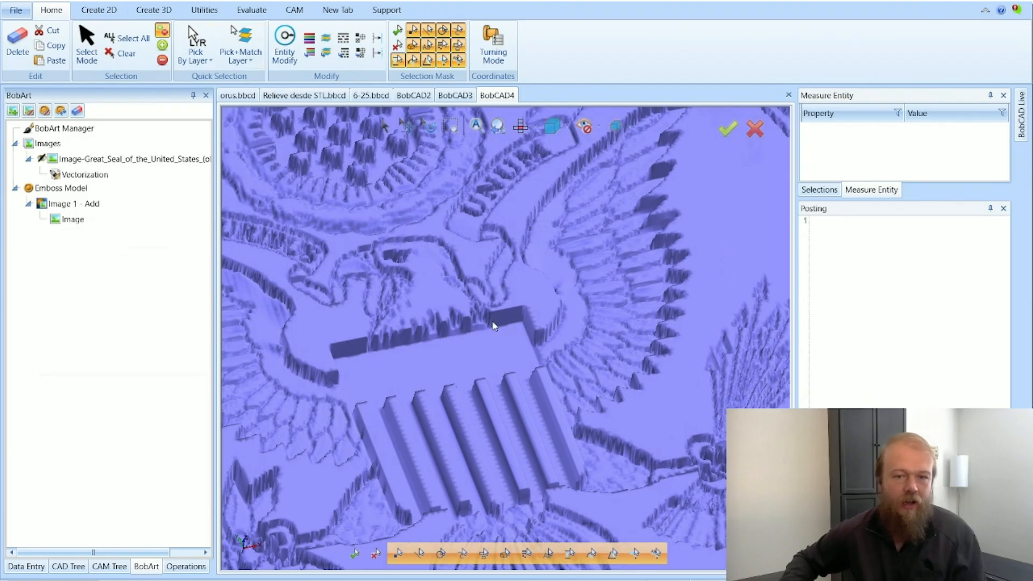
{"action": "scroll", "coordinate": [493, 323], "scroll_direction": "down", "scroll_amount": 2}
{"action": "scroll", "coordinate": [495, 325], "scroll_direction": "down", "scroll_amount": 4}
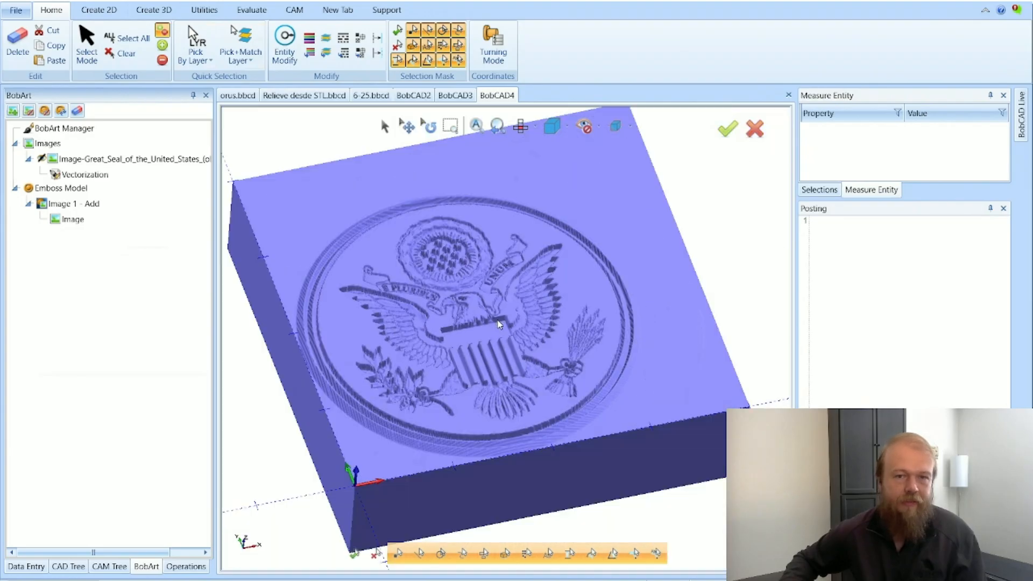
{"action": "scroll", "coordinate": [455, 290], "scroll_direction": "up", "scroll_amount": 6}
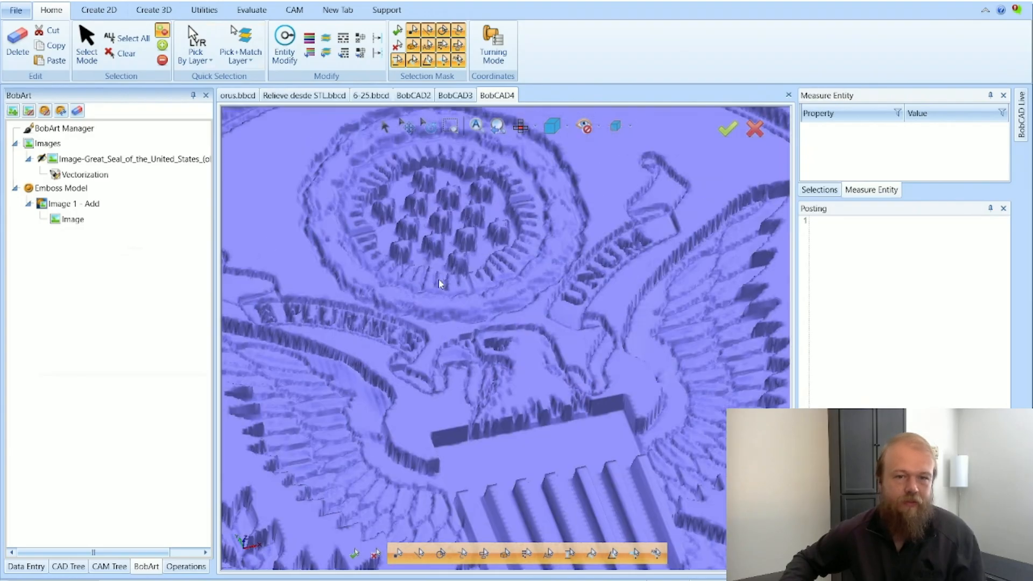
{"action": "scroll", "coordinate": [439, 279], "scroll_direction": "down", "scroll_amount": 7}
{"action": "middle_click_drag", "start_coordinate": [474, 366], "coordinate": [508, 339]}
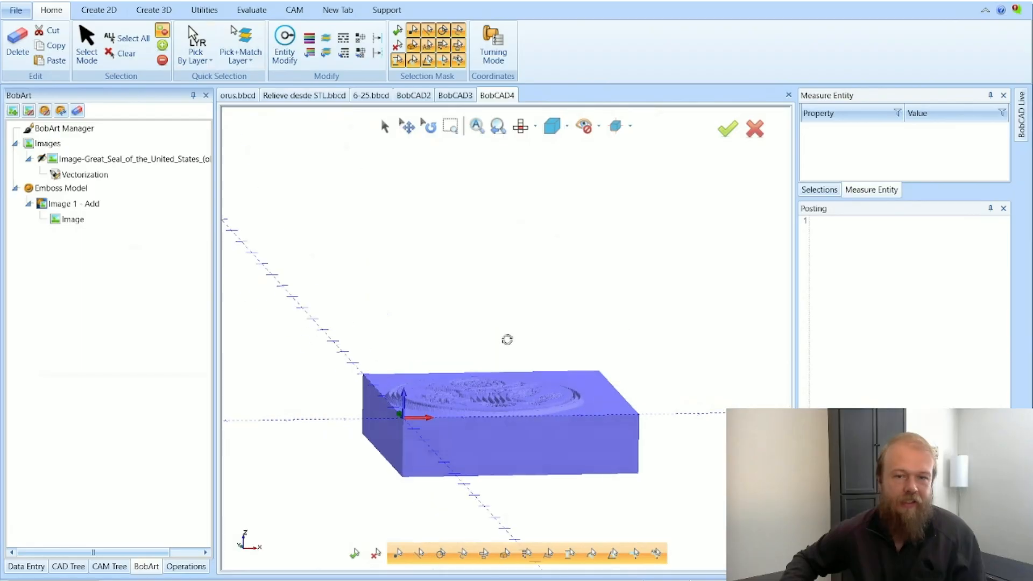
{"action": "scroll", "coordinate": [457, 415], "scroll_direction": "up", "scroll_amount": 5}
{"action": "scroll", "coordinate": [458, 413], "scroll_direction": "down", "scroll_amount": 3}
{"action": "middle_click_drag", "start_coordinate": [470, 387], "coordinate": [487, 340]}
Change the image emboss's application type from Add to Subtract and regenerate it.
{"action": "right_click", "coordinate": [137, 207]}
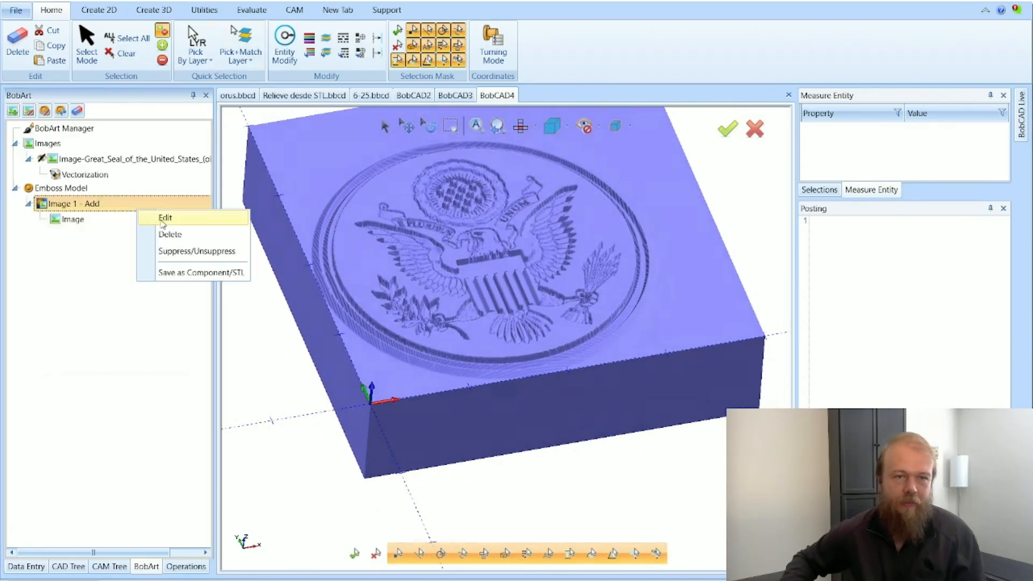
{"action": "left_click", "coordinate": [163, 219]}
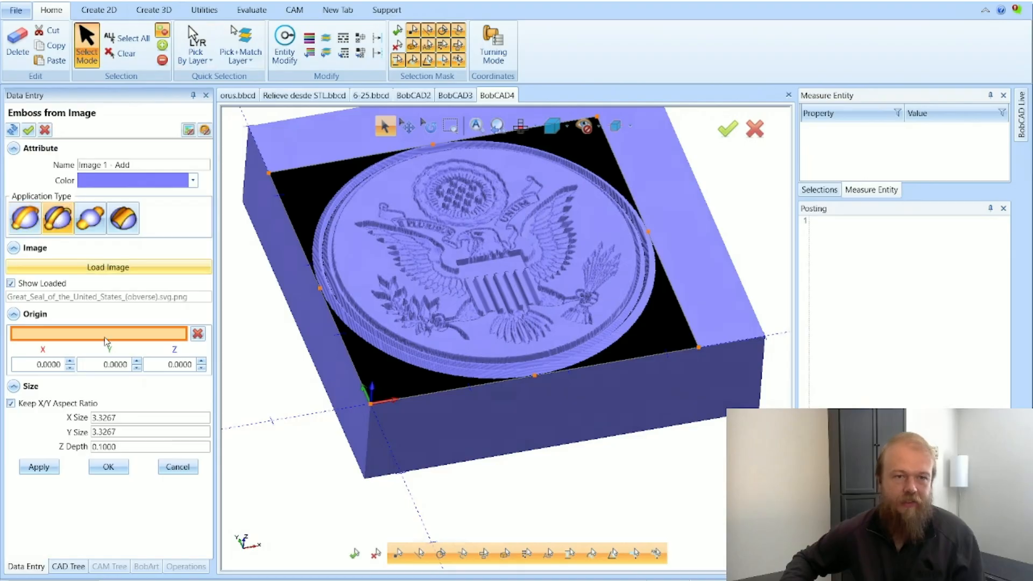
{"action": "left_click", "coordinate": [113, 470]}
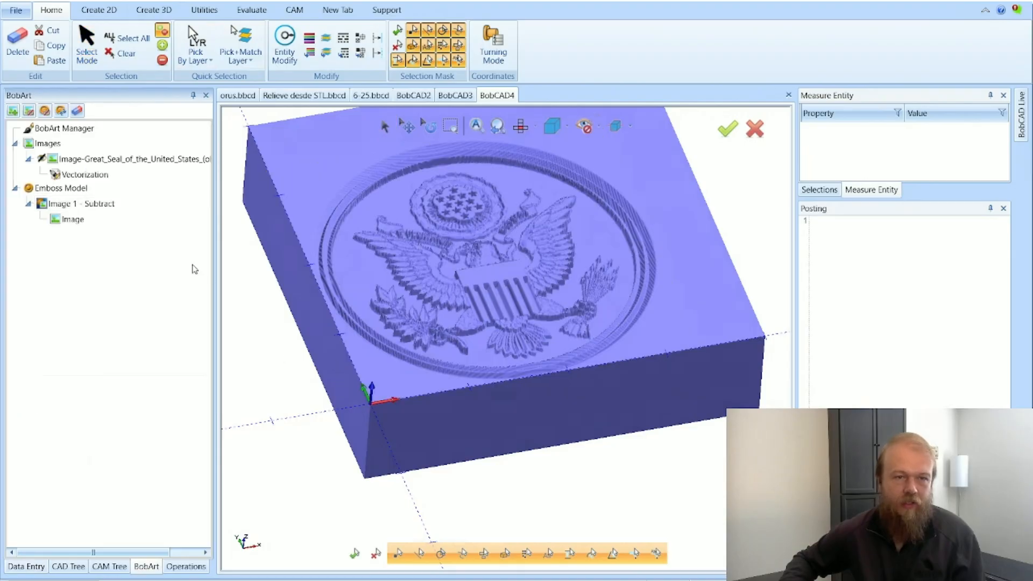
{"action": "scroll", "coordinate": [420, 255], "scroll_direction": "up", "scroll_amount": 5}
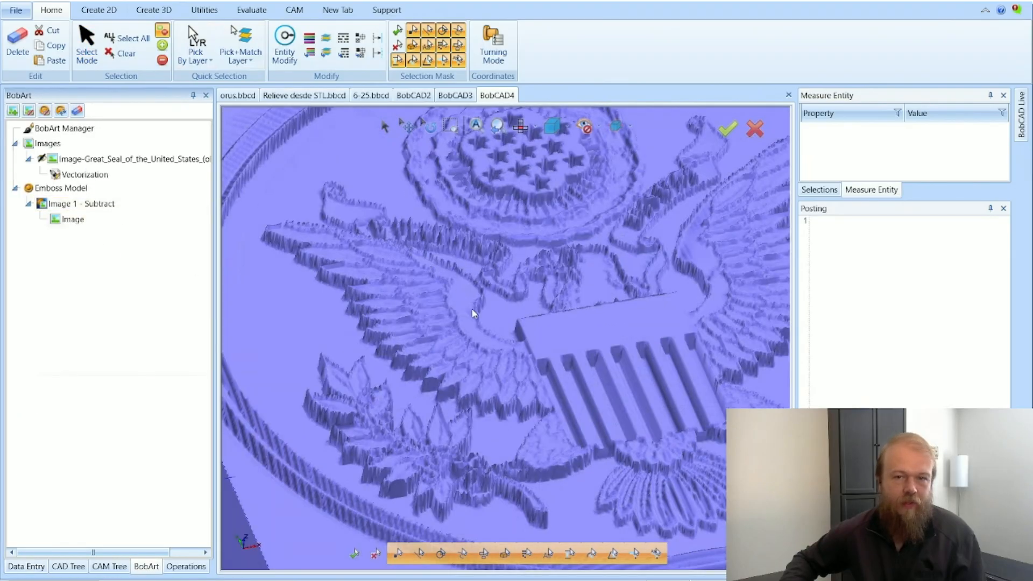
Add Smoothing to the whole emboss model with a window size of 0.05 and view the smoothed seal.
{"action": "right_click", "coordinate": [90, 190]}
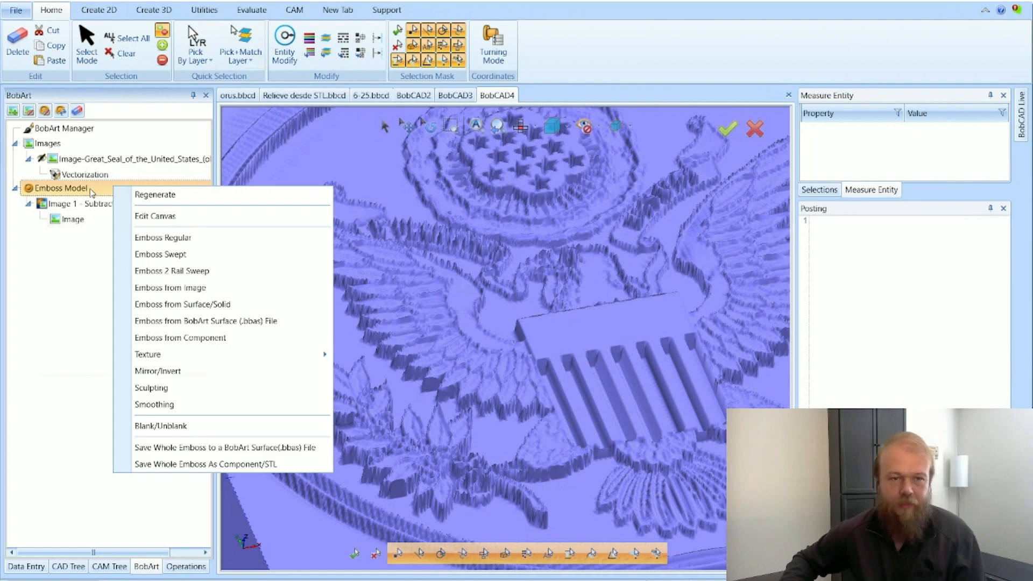
{"action": "left_click", "coordinate": [132, 405]}
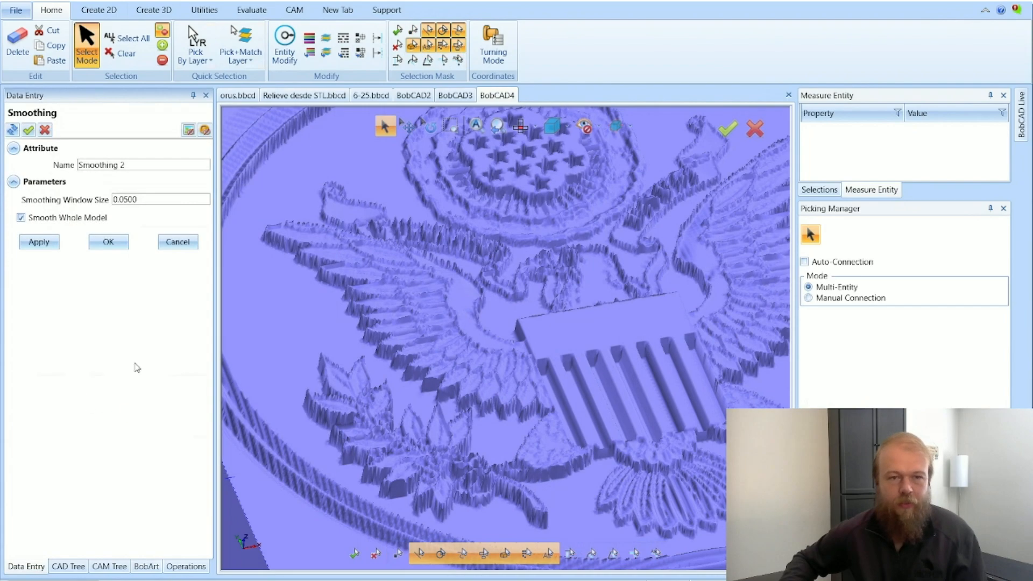
{"action": "left_click", "coordinate": [109, 242]}
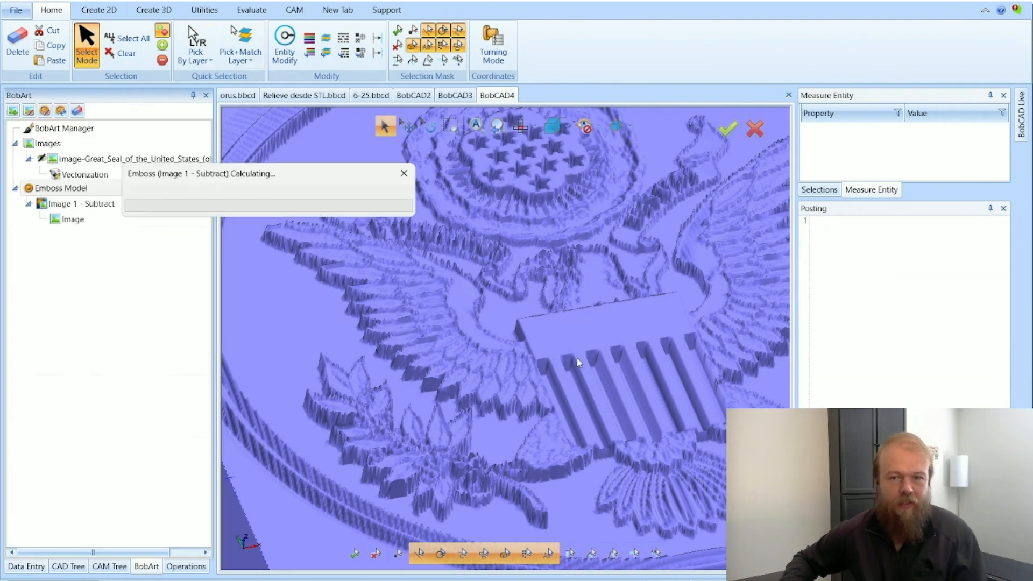
{"action": "scroll", "coordinate": [564, 341], "scroll_direction": "down", "scroll_amount": 2}
{"action": "middle_click_drag", "start_coordinate": [575, 293], "coordinate": [549, 344]}
{"action": "scroll", "coordinate": [549, 344], "scroll_direction": "down", "scroll_amount": 2}
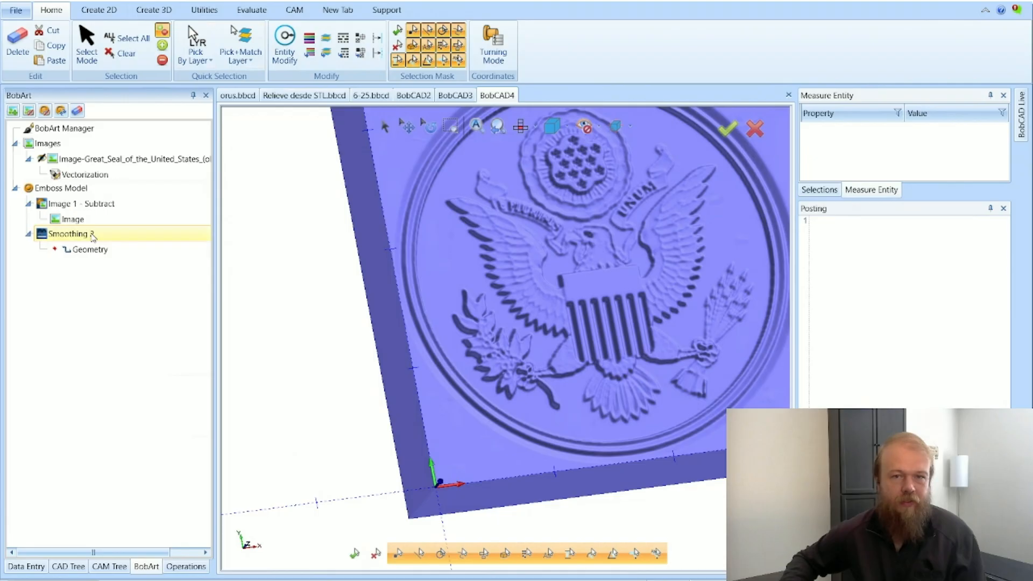
Set the Smoothing 2 window size to 0.0750 and apply it to the whole emboss model.
{"action": "right_click", "coordinate": [93, 237]}
{"action": "left_click", "coordinate": [108, 240]}
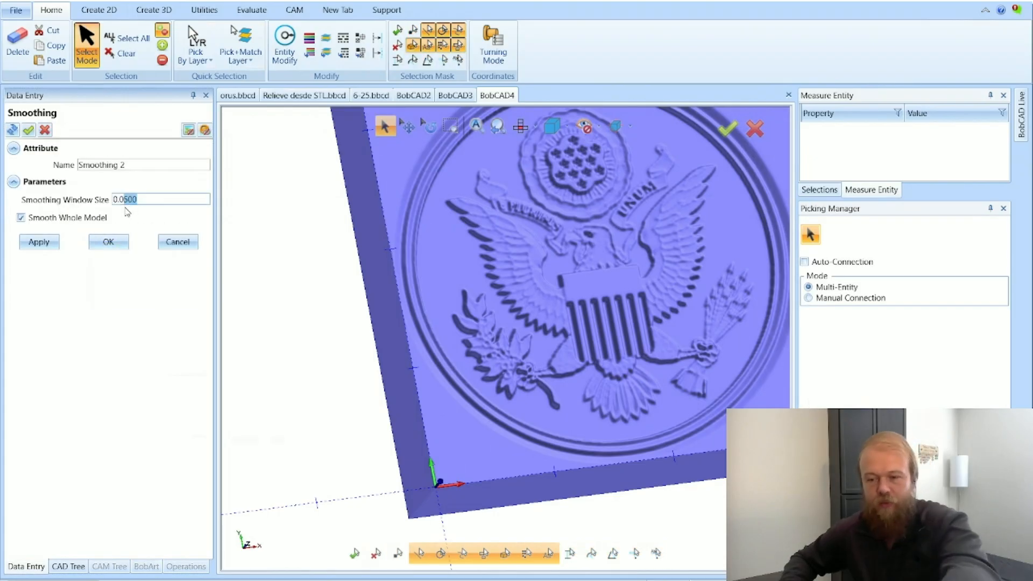
{"action": "type", "text": "75"}
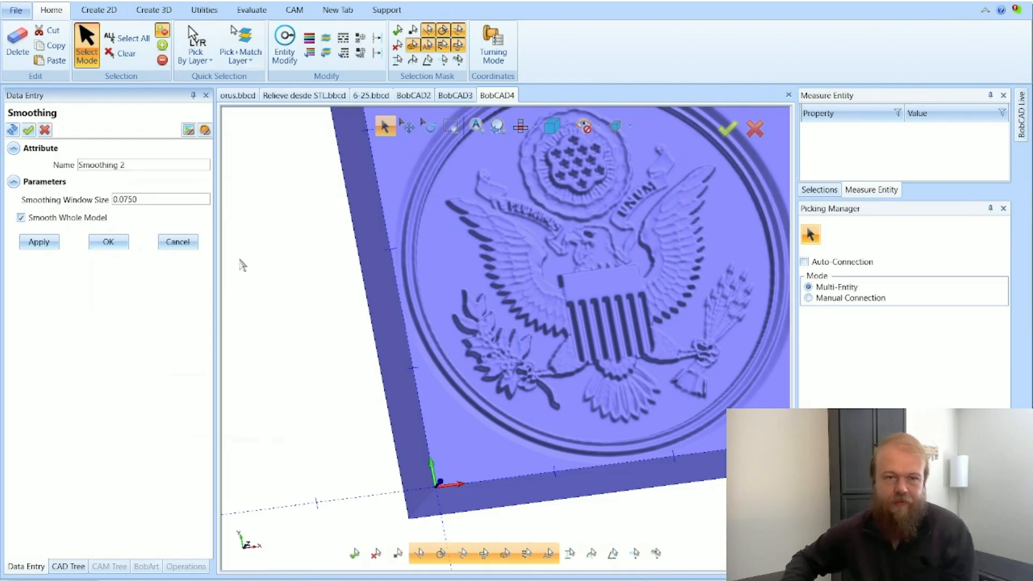
{"action": "left_click", "coordinate": [123, 245]}
Examine the smoothed seal's relief up close, from the front and from both sides of the block.
{"action": "scroll", "coordinate": [643, 247], "scroll_direction": "up", "scroll_amount": 5}
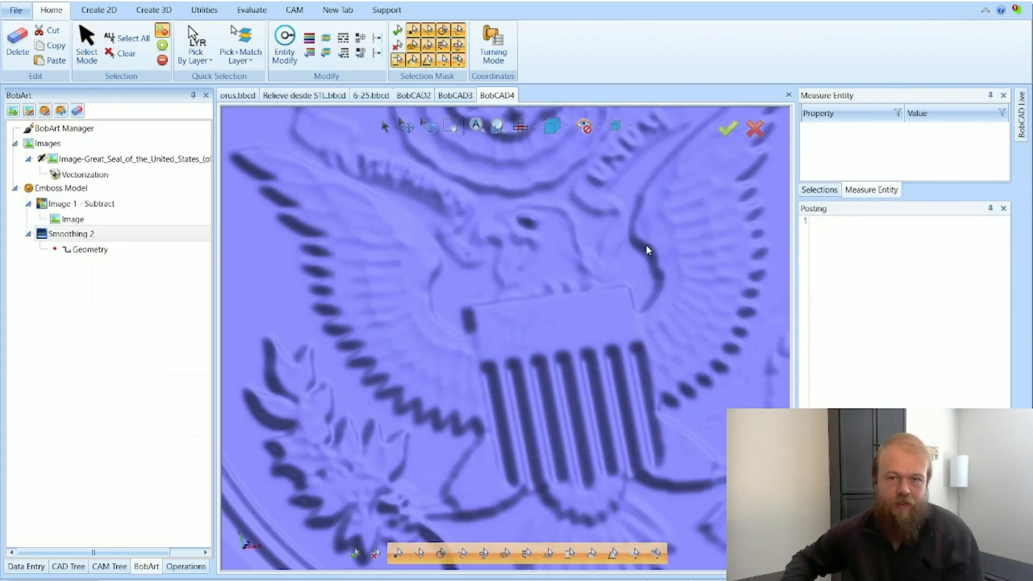
{"action": "scroll", "coordinate": [572, 316], "scroll_direction": "down", "scroll_amount": 5}
{"action": "middle_click_drag", "start_coordinate": [572, 316], "coordinate": [466, 257]}
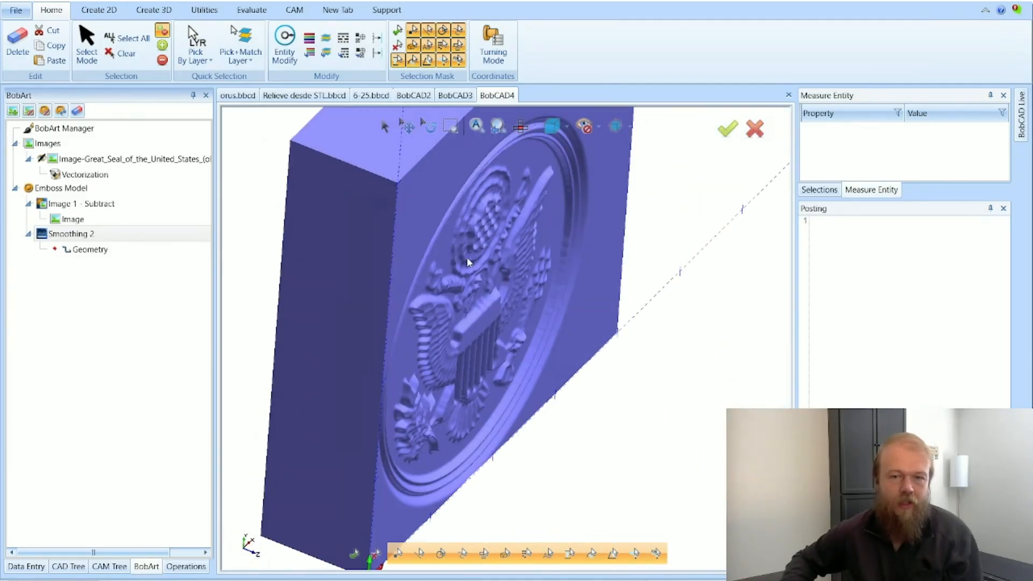
{"action": "scroll", "coordinate": [427, 337], "scroll_direction": "up", "scroll_amount": 3}
{"action": "scroll", "coordinate": [426, 335], "scroll_direction": "up", "scroll_amount": 3}
{"action": "scroll", "coordinate": [434, 334], "scroll_direction": "down", "scroll_amount": 5}
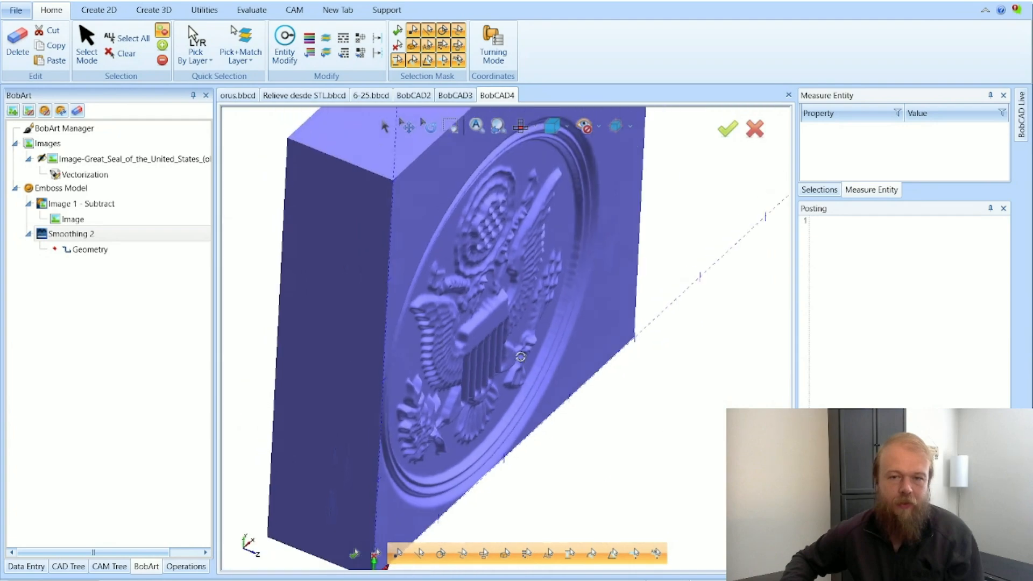
{"action": "middle_click_drag", "start_coordinate": [435, 334], "coordinate": [456, 341]}
{"action": "scroll", "coordinate": [645, 386], "scroll_direction": "down", "scroll_amount": 3}
{"action": "scroll", "coordinate": [552, 419], "scroll_direction": "up", "scroll_amount": 3}
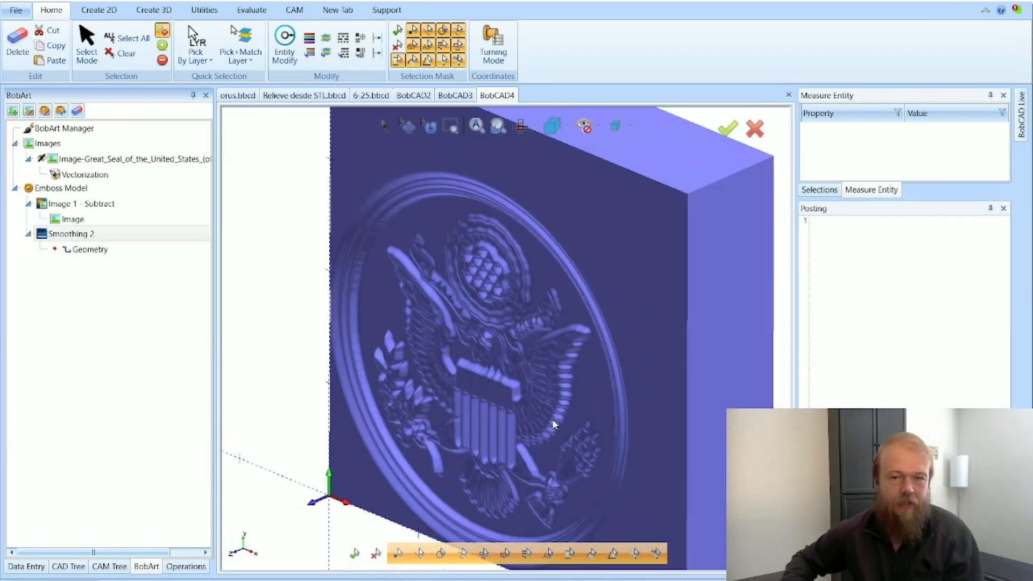
{"action": "middle_click_drag", "start_coordinate": [552, 418], "coordinate": [575, 308]}
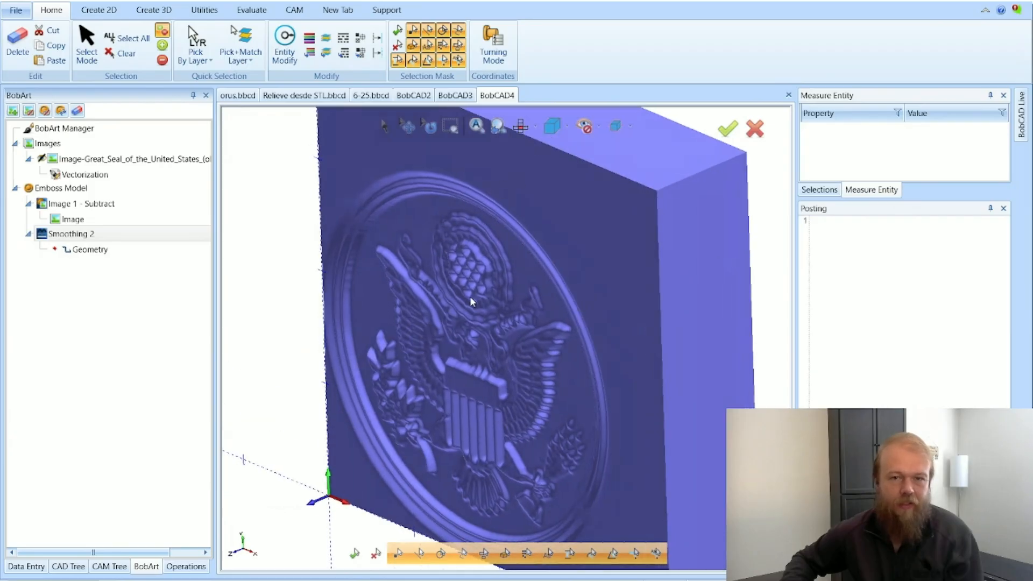
Switch to the 6-25.bbcd document, turn on its Solid layer and view the wavy flag solid in 3D.
{"action": "left_click", "coordinate": [290, 96]}
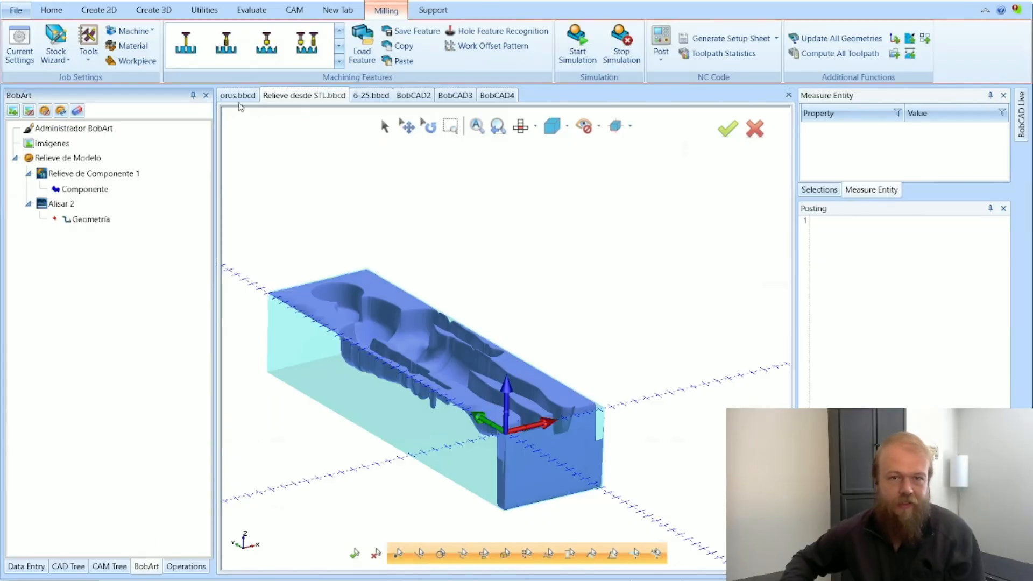
{"action": "left_click", "coordinate": [237, 96]}
{"action": "left_click", "coordinate": [303, 96]}
{"action": "left_click", "coordinate": [365, 97]}
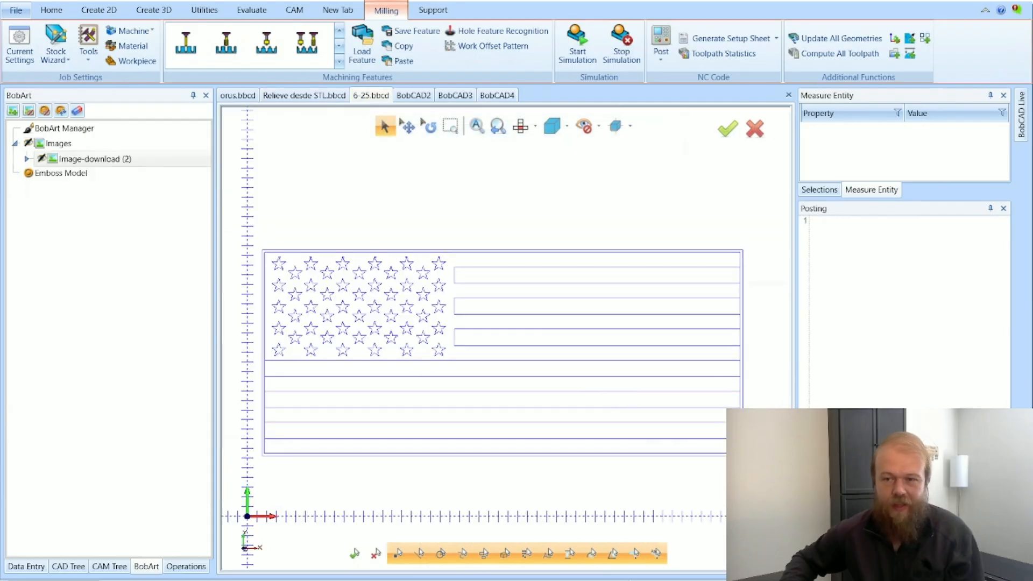
{"action": "left_click", "coordinate": [815, 566]}
{"action": "left_click", "coordinate": [810, 348]}
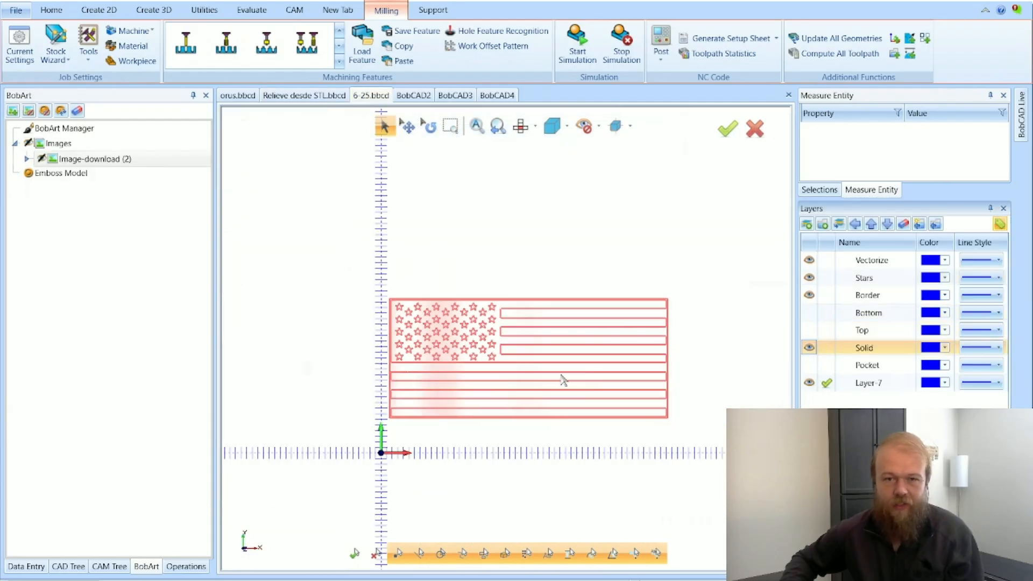
{"action": "middle_click_drag", "start_coordinate": [560, 376], "coordinate": [445, 430]}
{"action": "right_click", "coordinate": [301, 365]}
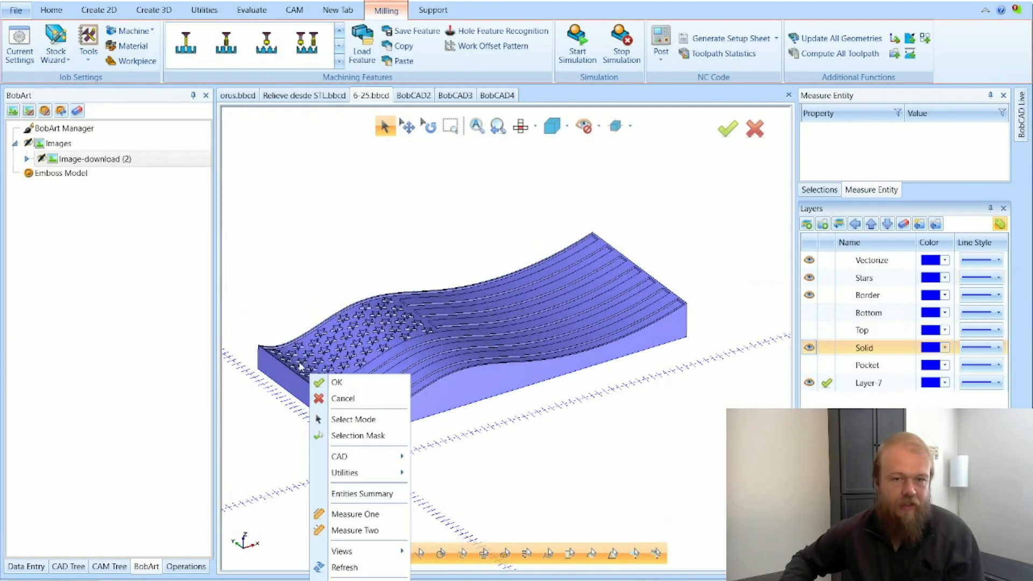
{"action": "left_click", "coordinate": [317, 396]}
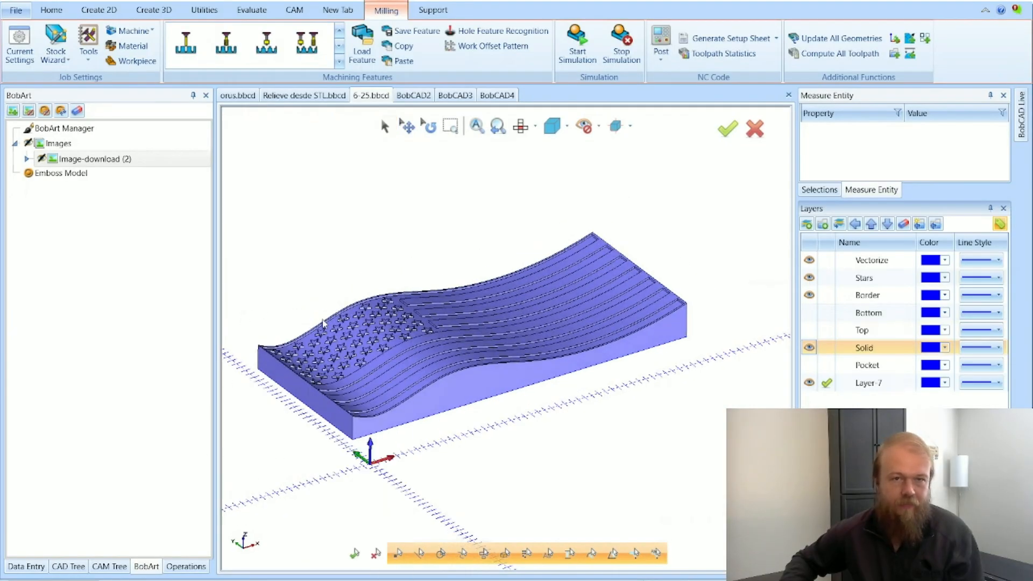
Create a new milling job with the flag solid as its workpiece and check its block stock dimensions before leaving the setup.
{"action": "left_click", "coordinate": [295, 10]}
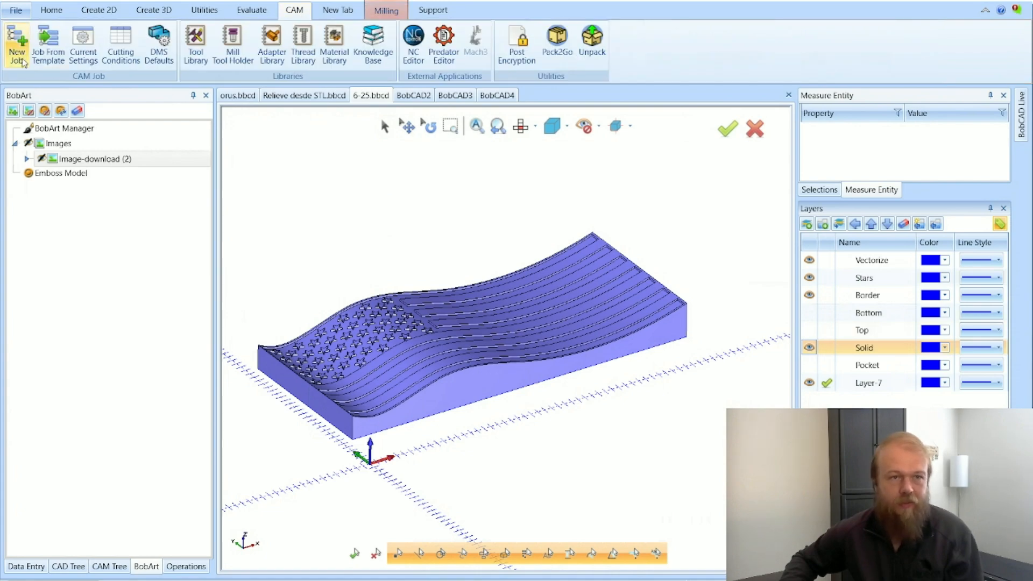
{"action": "left_click", "coordinate": [18, 58]}
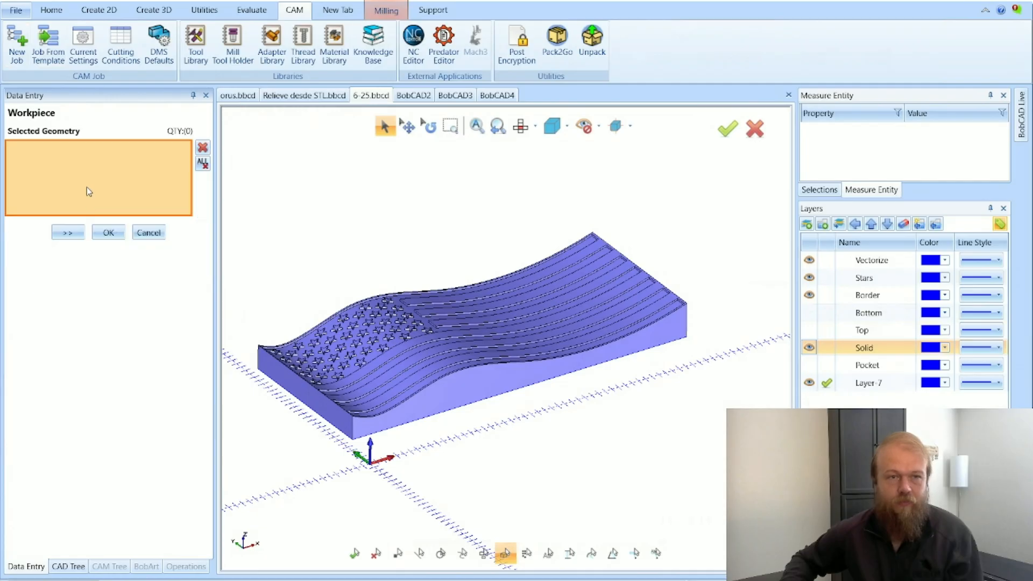
{"action": "left_click", "coordinate": [396, 349]}
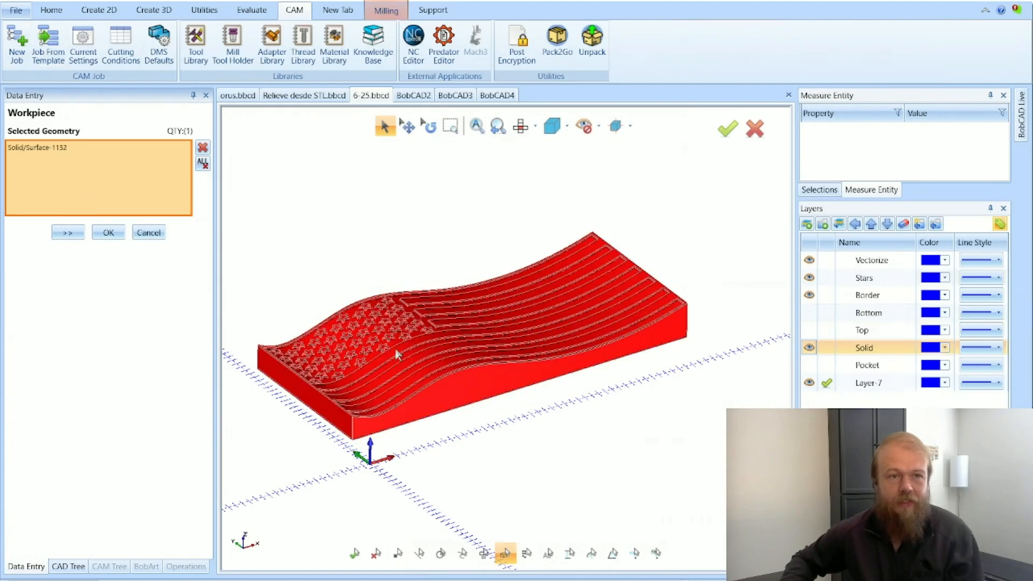
{"action": "left_click", "coordinate": [44, 149]}
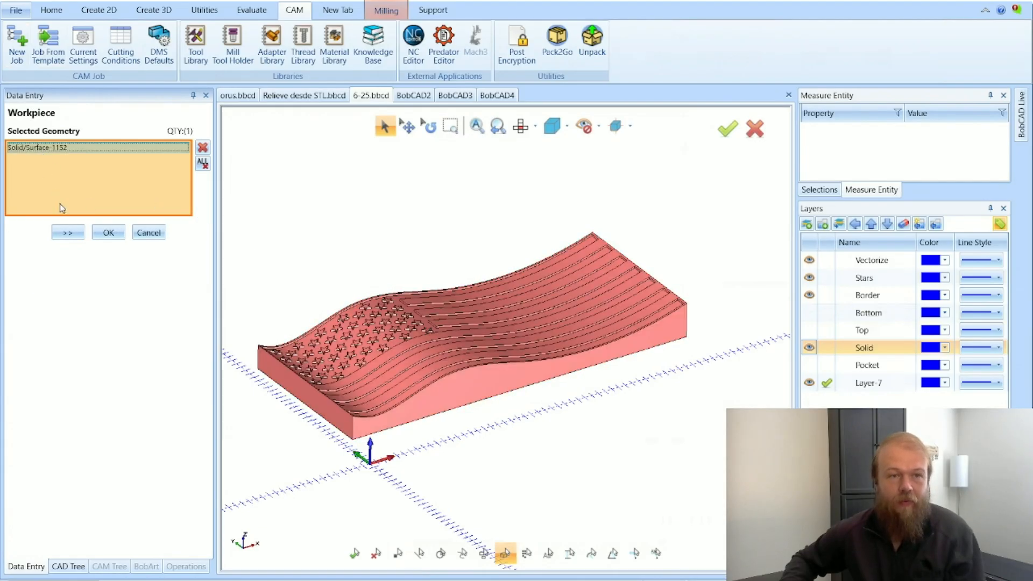
{"action": "left_click", "coordinate": [68, 232]}
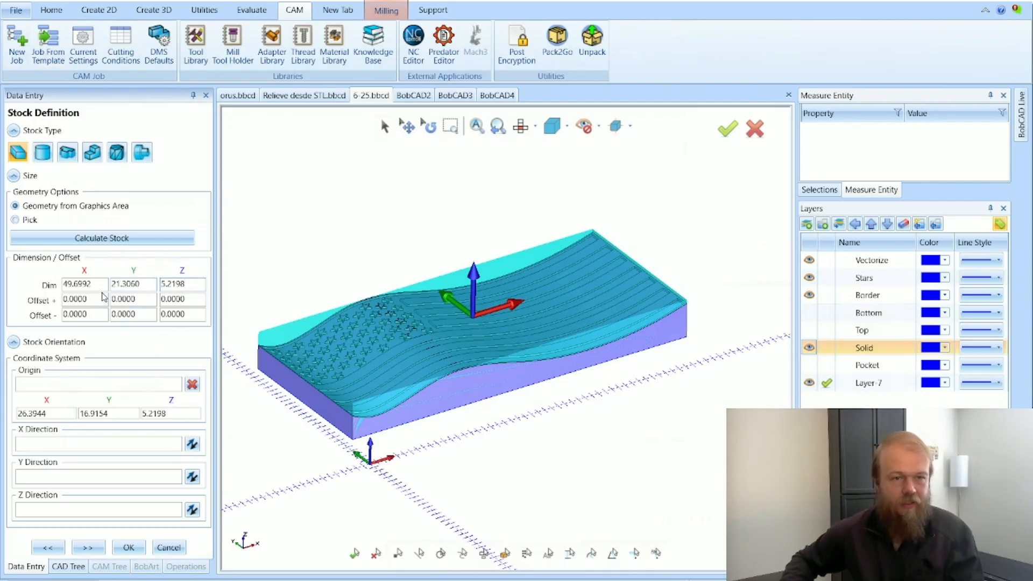
{"action": "left_click_drag", "start_coordinate": [98, 289], "coordinate": [62, 292]}
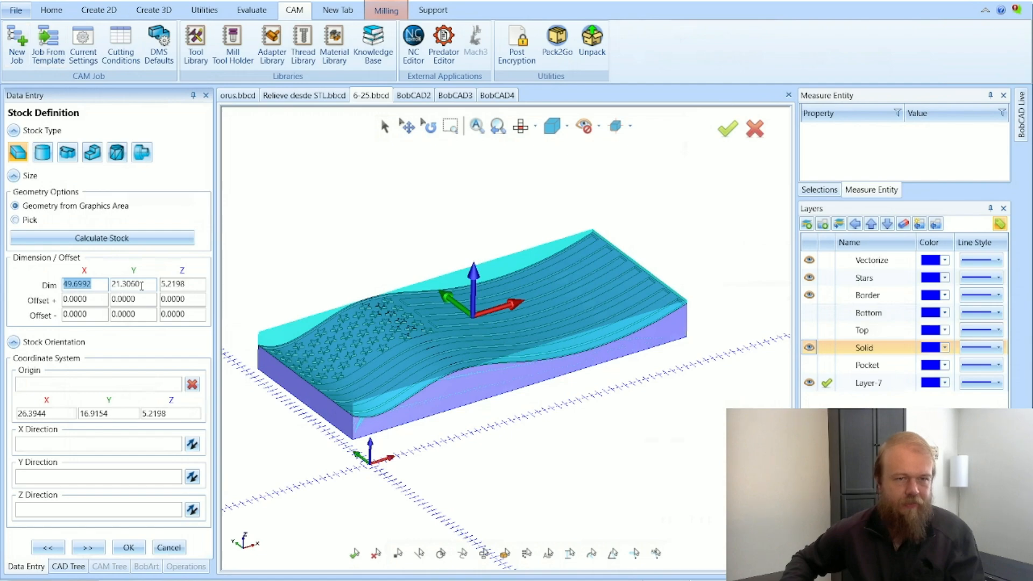
{"action": "left_click_drag", "start_coordinate": [142, 286], "coordinate": [63, 284]}
{"action": "left_click", "coordinate": [69, 287]}
{"action": "left_click", "coordinate": [99, 283]}
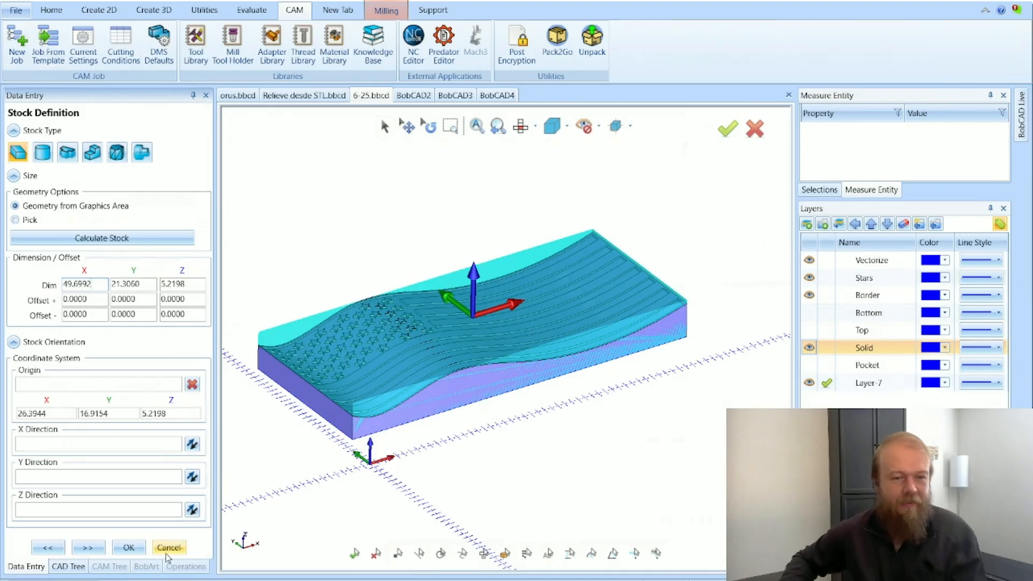
{"action": "left_click", "coordinate": [168, 548]}
Delete the second Milling Job from the flag document.
{"action": "left_click", "coordinate": [148, 391]}
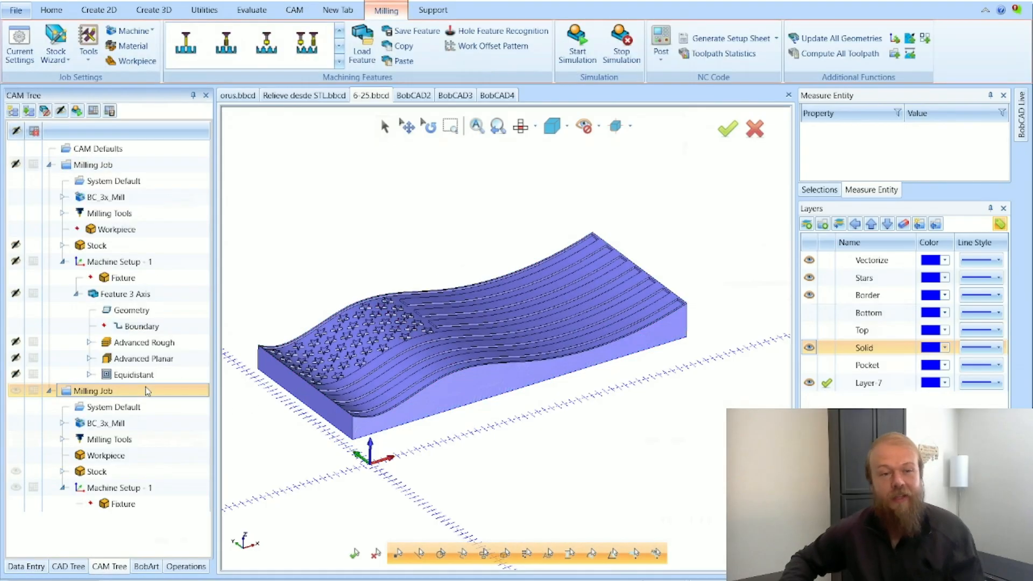
{"action": "key", "text": "Delete"}
{"action": "key", "text": "Return"}
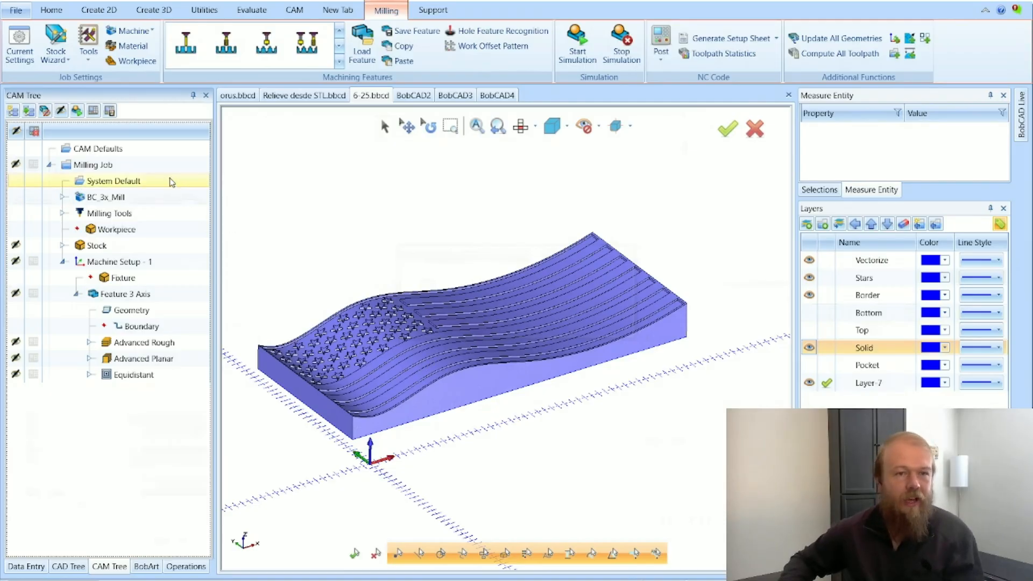
Set the origin of Machine Setup - 1 to the stock bounding box's upper corner point nearest the world origin.
{"action": "left_click", "coordinate": [162, 169]}
{"action": "left_click", "coordinate": [150, 245]}
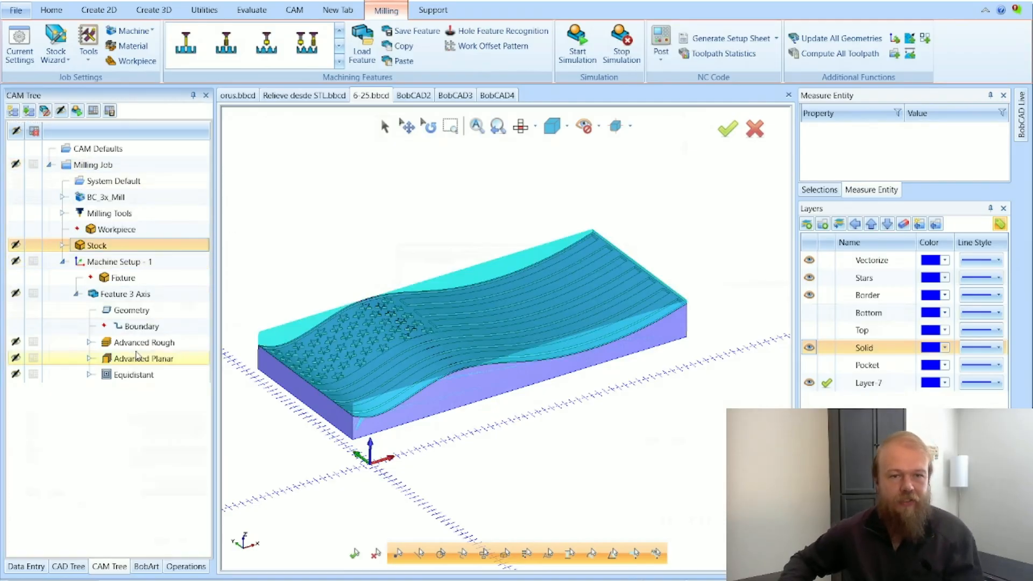
{"action": "double_click", "coordinate": [155, 262]}
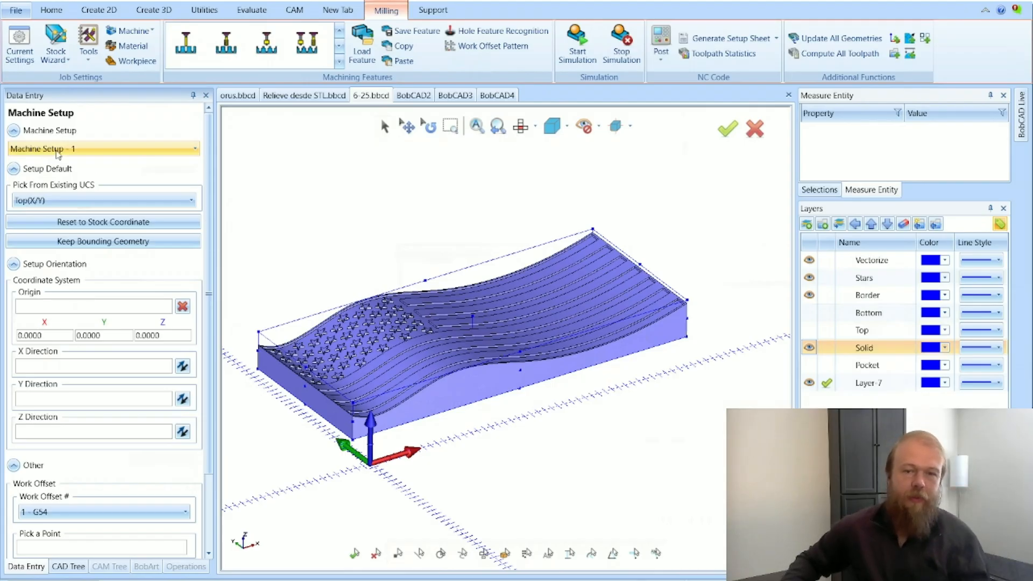
{"action": "scroll", "coordinate": [360, 416], "scroll_direction": "up", "scroll_amount": 5}
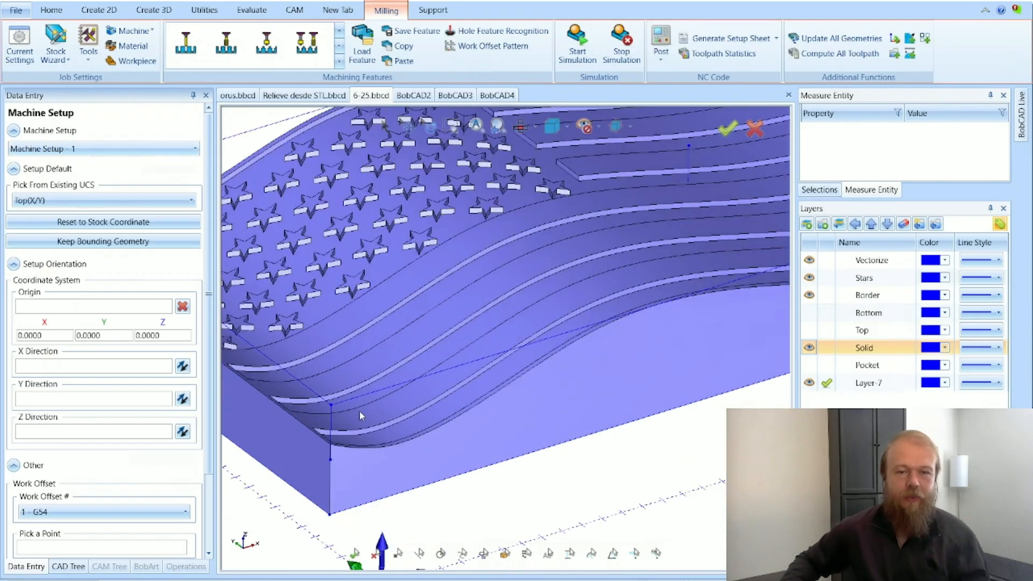
{"action": "scroll", "coordinate": [360, 411], "scroll_direction": "down", "scroll_amount": 3}
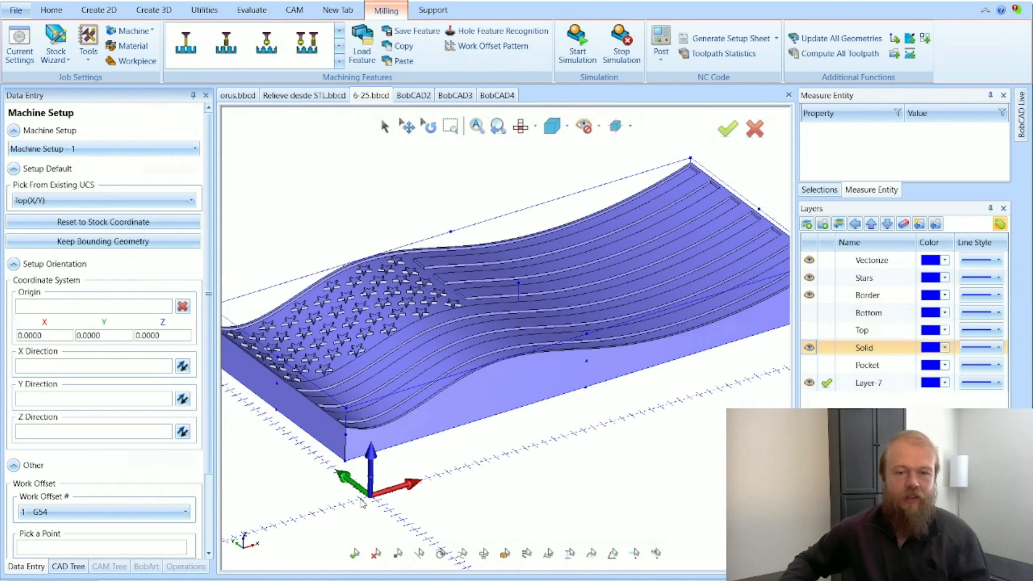
{"action": "scroll", "coordinate": [370, 499], "scroll_direction": "up", "scroll_amount": 5}
{"action": "scroll", "coordinate": [394, 494], "scroll_direction": "down", "scroll_amount": 3}
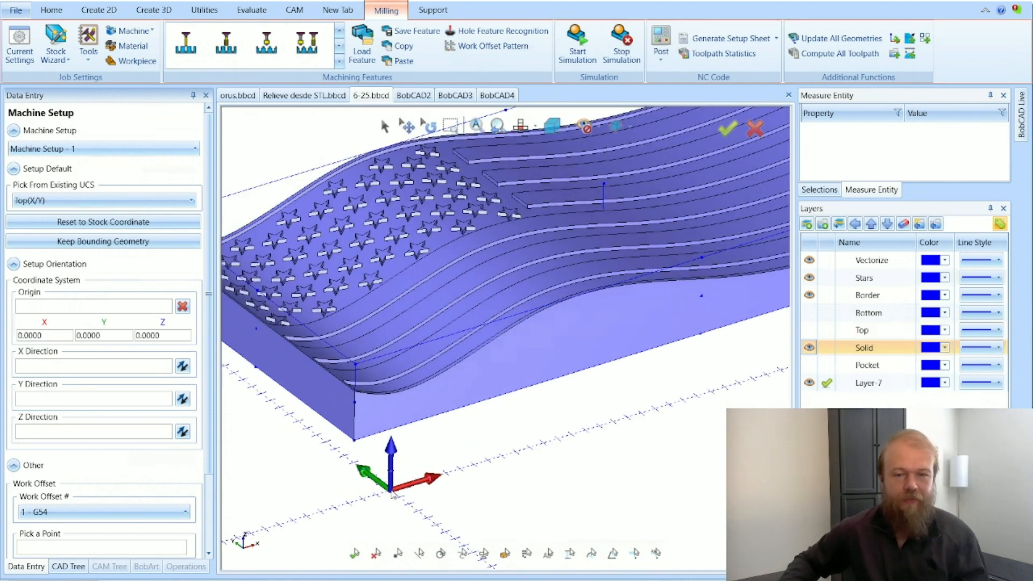
{"action": "scroll", "coordinate": [393, 495], "scroll_direction": "down", "scroll_amount": 2}
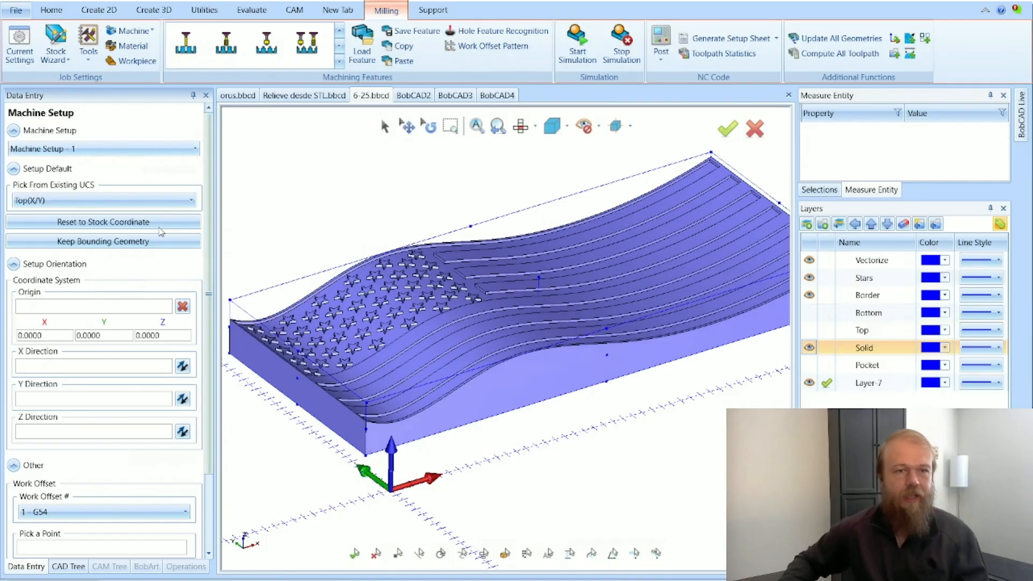
{"action": "left_click", "coordinate": [59, 308]}
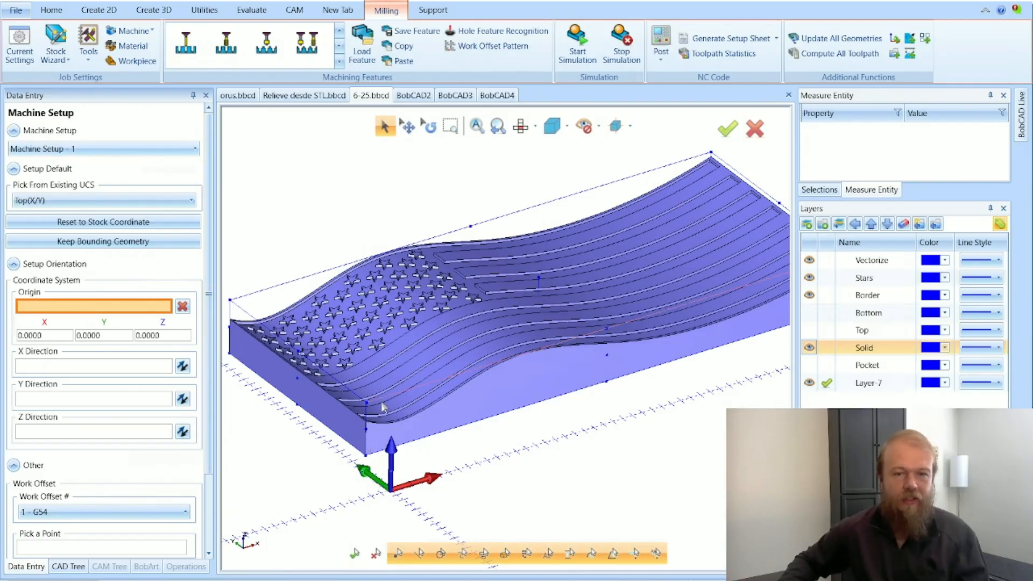
{"action": "left_click", "coordinate": [366, 403]}
{"action": "scroll", "coordinate": [183, 444], "scroll_direction": "down", "scroll_amount": 3}
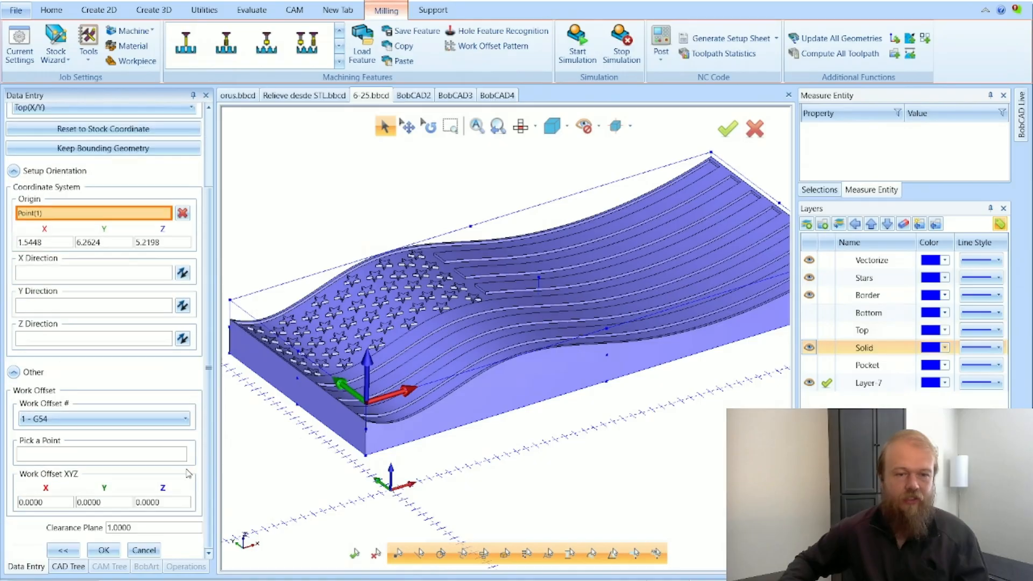
{"action": "left_click", "coordinate": [104, 550]}
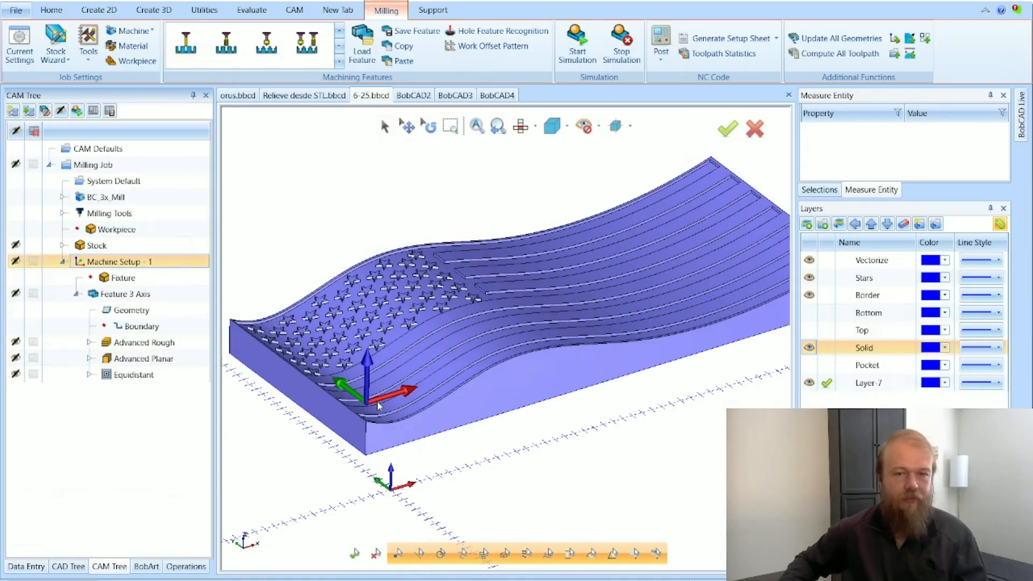
Examine the machine setup's axes at the stock corner from several angles around the flag solid.
{"action": "scroll", "coordinate": [379, 497], "scroll_direction": "up", "scroll_amount": 10}
{"action": "scroll", "coordinate": [583, 494], "scroll_direction": "down", "scroll_amount": 10}
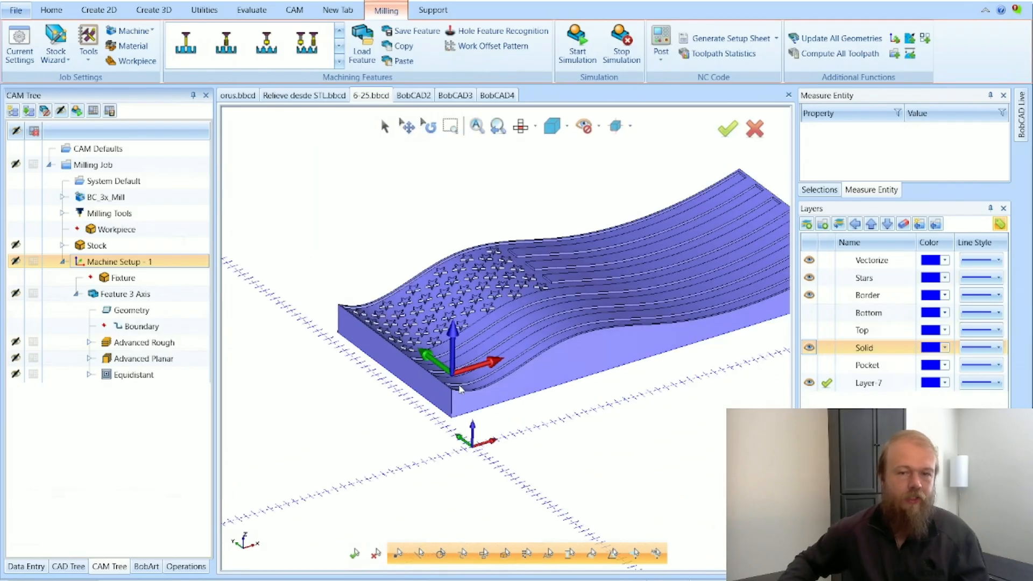
{"action": "scroll", "coordinate": [466, 413], "scroll_direction": "down", "scroll_amount": 4}
{"action": "mouse_move", "coordinate": [468, 415]}
{"action": "middle_mouse_down"}
{"action": "mouse_move", "coordinate": [491, 376]}
{"action": "mouse_move", "coordinate": [510, 290]}
{"action": "mouse_move", "coordinate": [486, 426]}
{"action": "middle_mouse_up"}
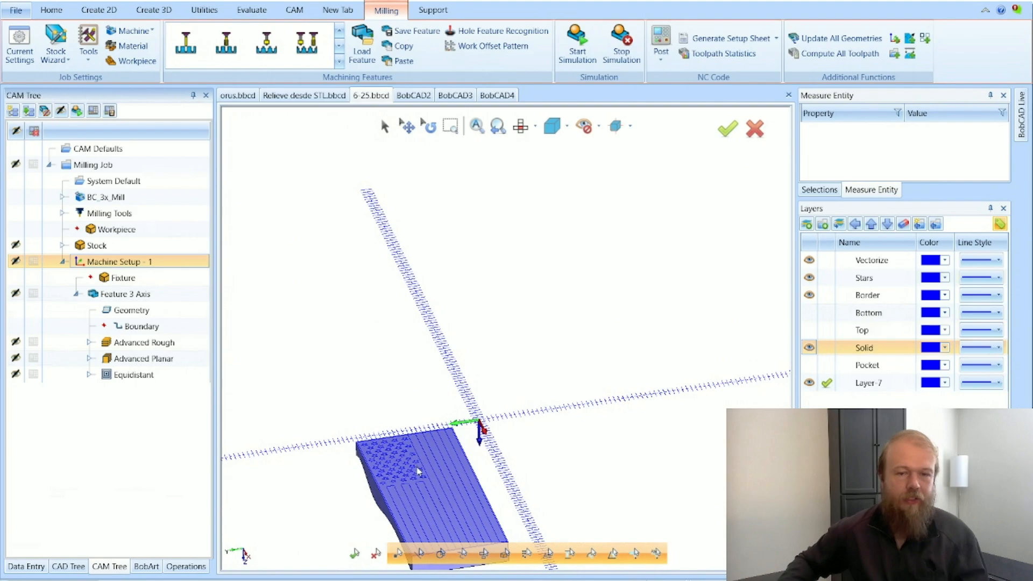
{"action": "middle_click_drag", "start_coordinate": [417, 471], "coordinate": [447, 393]}
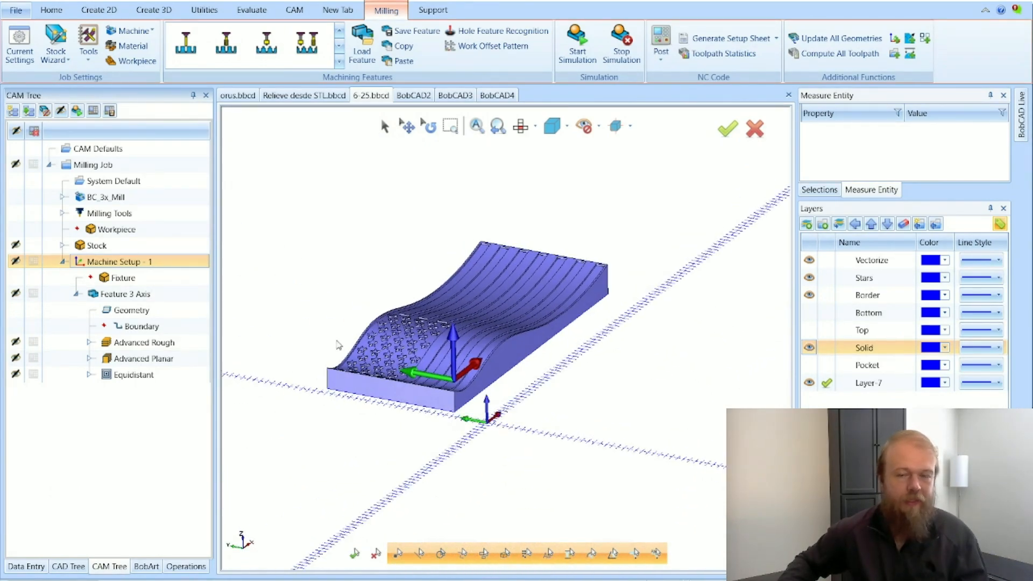
{"action": "scroll", "coordinate": [338, 344], "scroll_direction": "up", "scroll_amount": 2}
{"action": "middle_click_drag", "start_coordinate": [540, 318], "coordinate": [512, 403]}
{"action": "scroll", "coordinate": [510, 402], "scroll_direction": "down", "scroll_amount": 2}
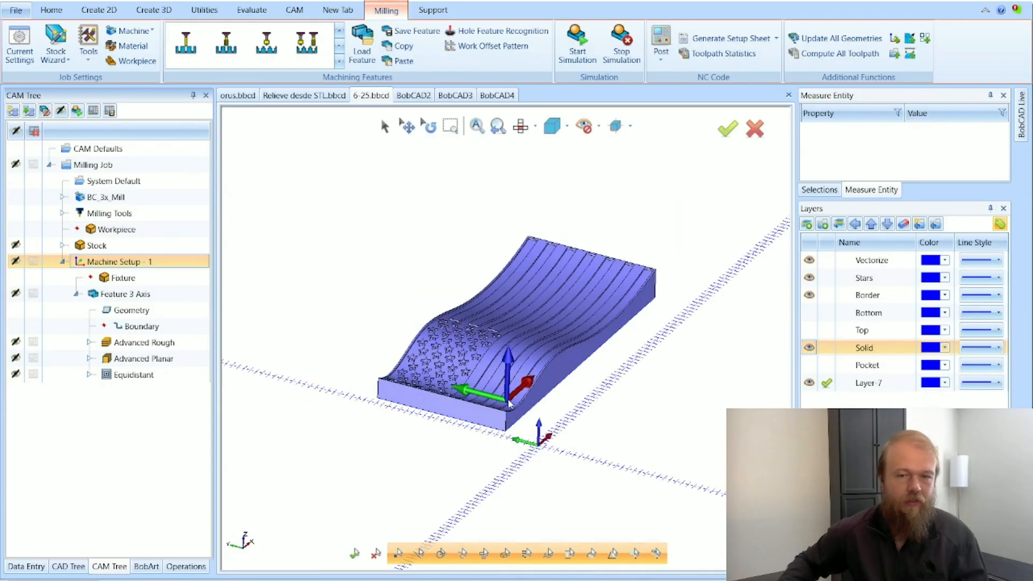
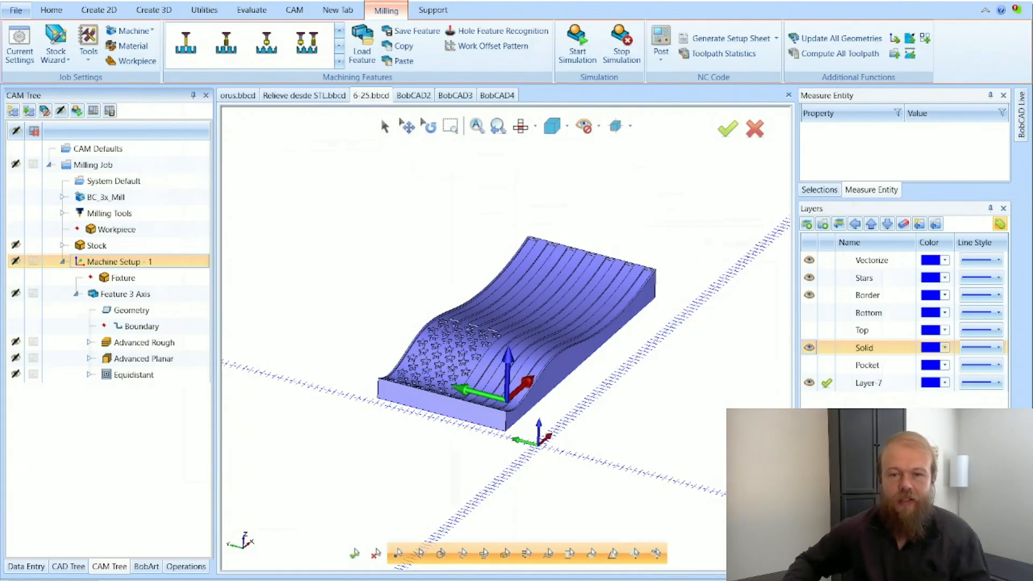
Examine where the Advanced Rough, Advanced Planar and Equidistant toolpaths lie relative to the flag solid and the machine setup axes.
{"action": "middle_click_drag", "start_coordinate": [517, 466], "coordinate": [551, 324]}
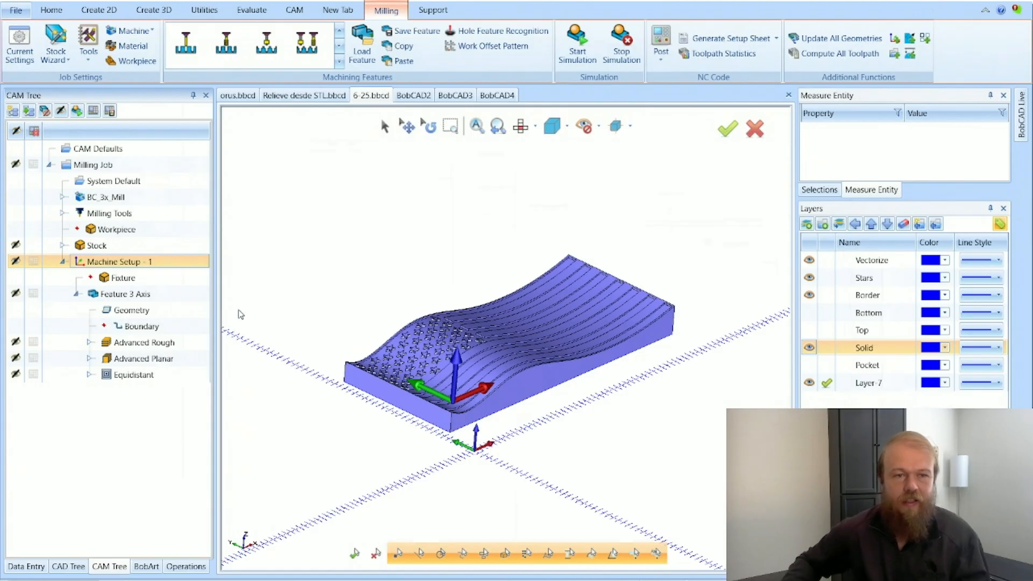
{"action": "left_click", "coordinate": [167, 343]}
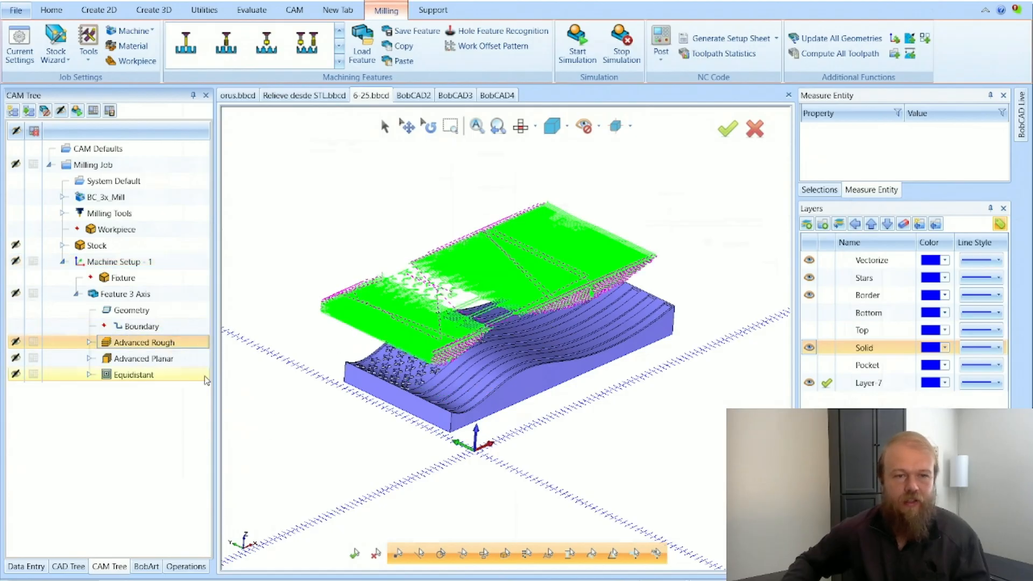
{"action": "left_click", "coordinate": [195, 365]}
{"action": "left_click", "coordinate": [189, 375]}
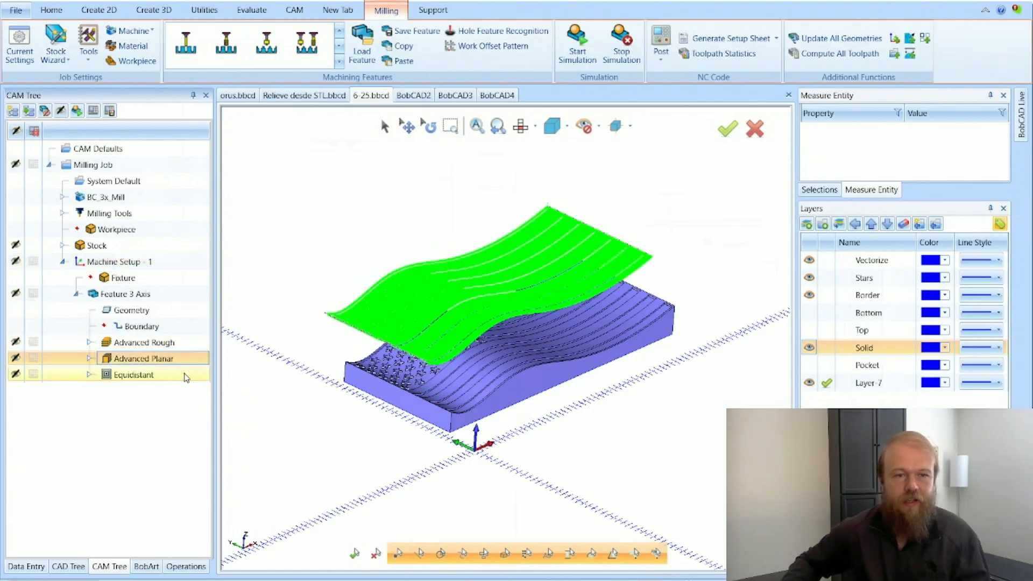
{"action": "left_click", "coordinate": [122, 250]}
{"action": "left_click", "coordinate": [149, 263]}
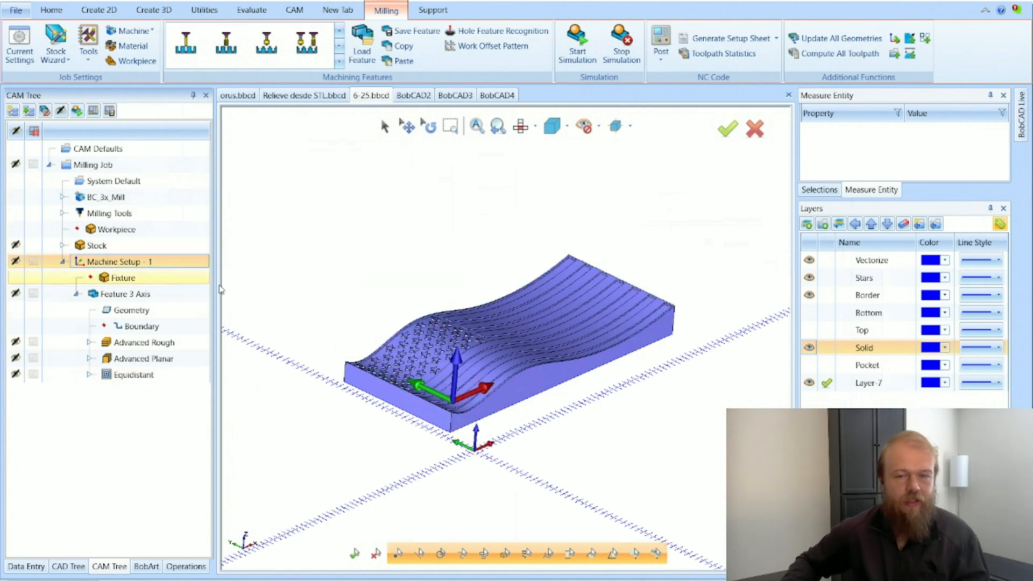
{"action": "left_click", "coordinate": [165, 292]}
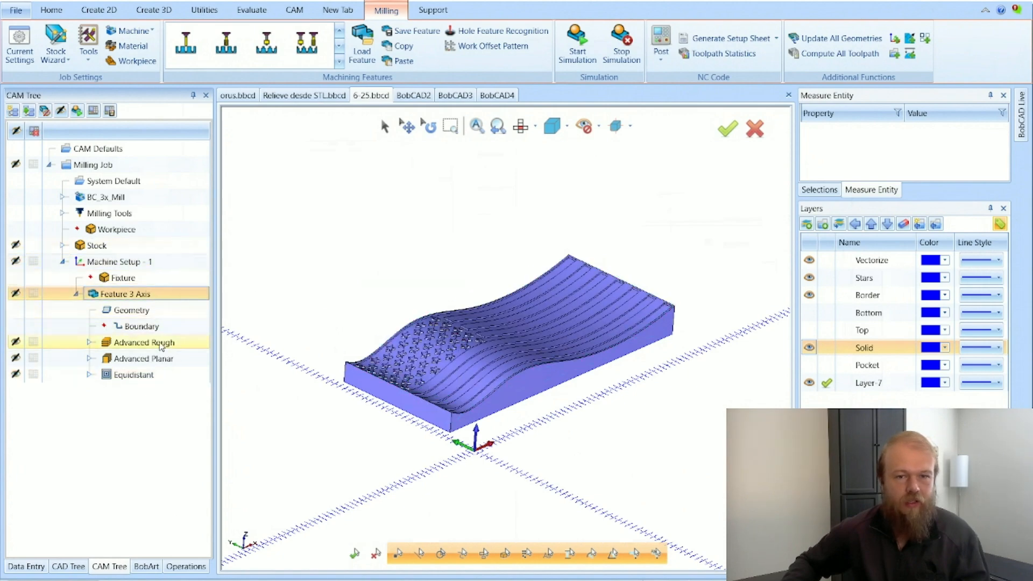
{"action": "left_click", "coordinate": [165, 342]}
{"action": "middle_click_drag", "start_coordinate": [456, 310], "coordinate": [497, 284]}
{"action": "left_click", "coordinate": [208, 358]}
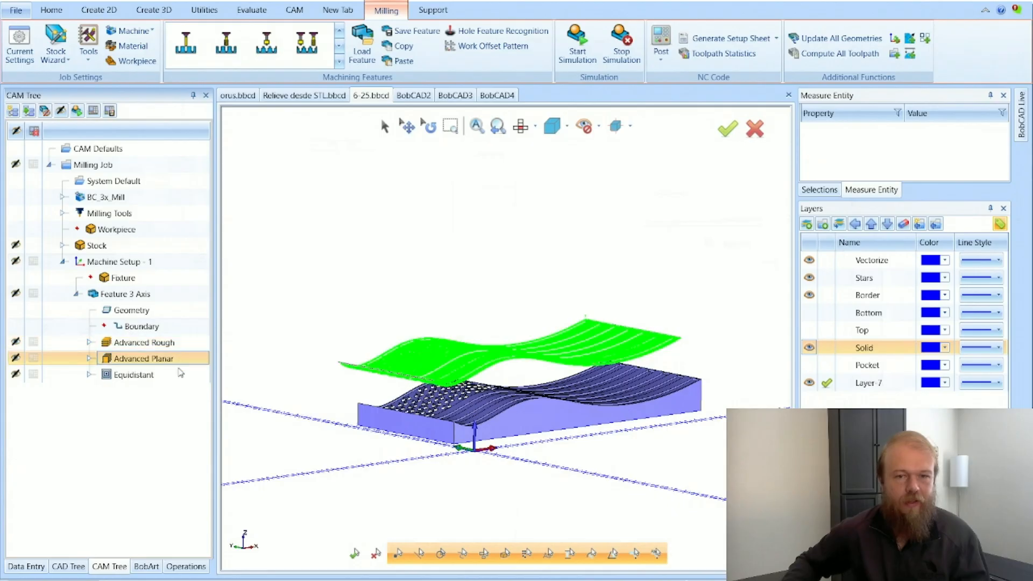
{"action": "left_click", "coordinate": [177, 375]}
{"action": "middle_click_drag", "start_coordinate": [589, 384], "coordinate": [355, 313]}
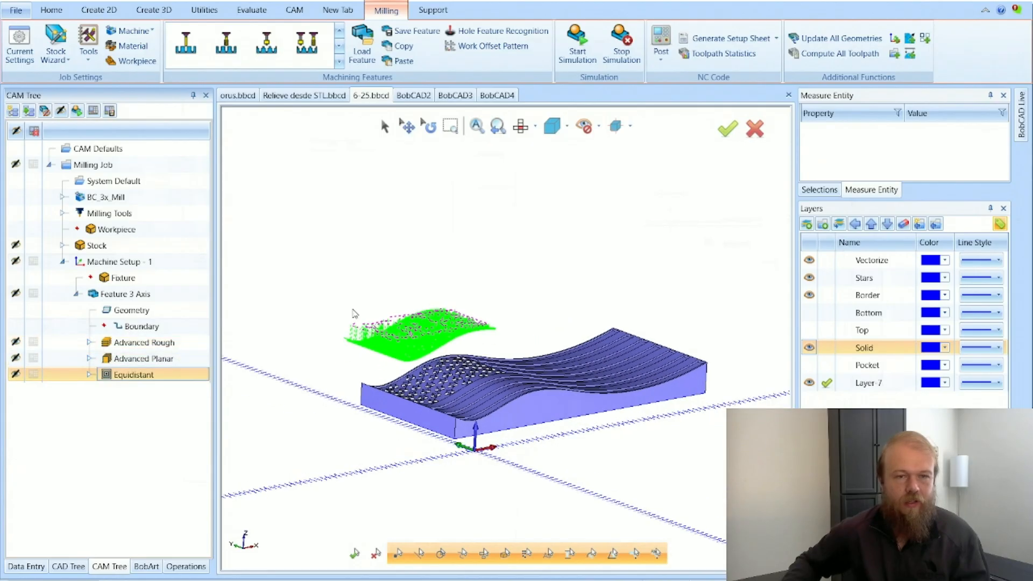
Compare the positions of the stock, Machine Setup - 1 and the Feature 3 Axis geometry in the flag model.
{"action": "left_click", "coordinate": [97, 246]}
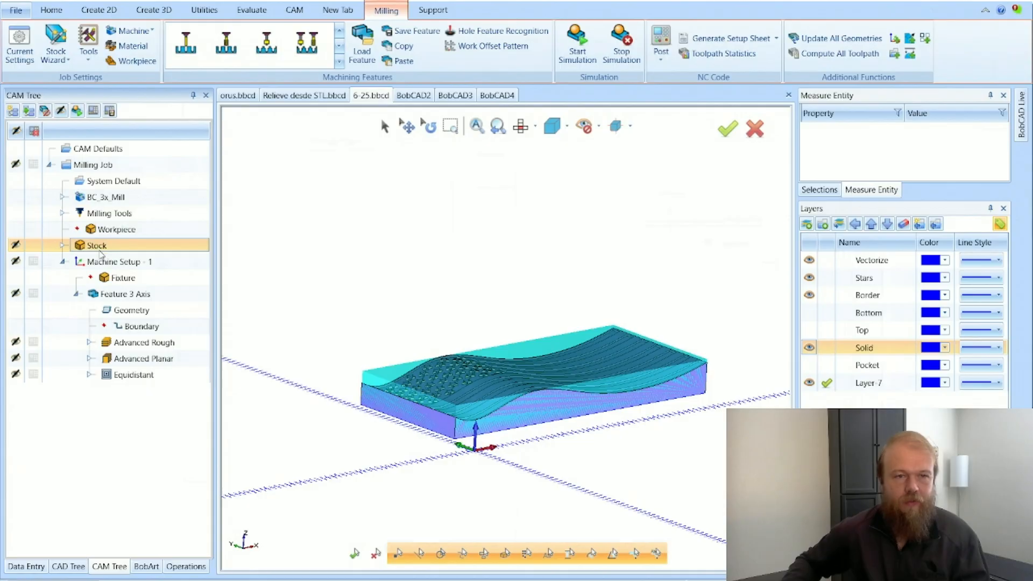
{"action": "left_click", "coordinate": [103, 261]}
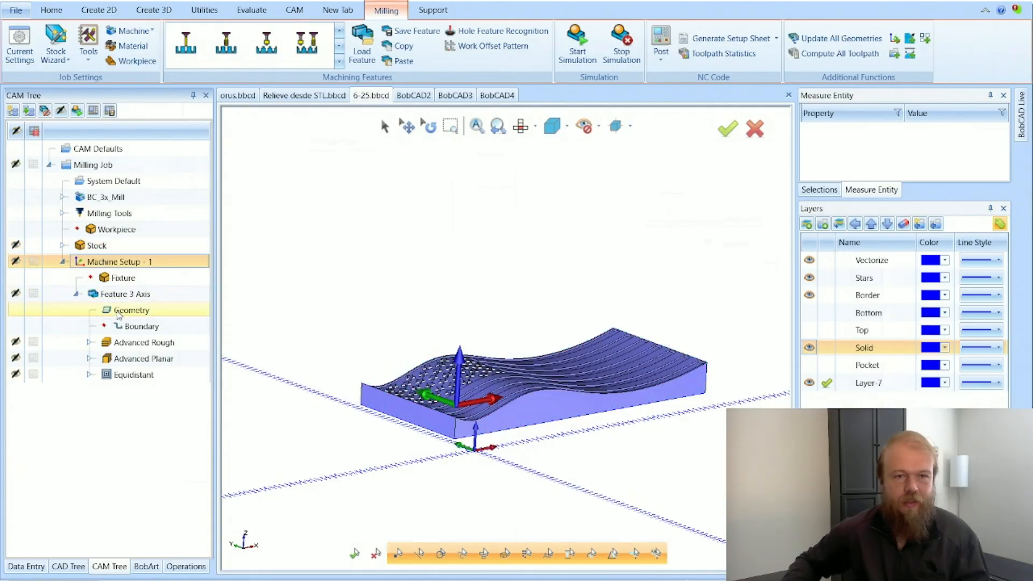
{"action": "left_click", "coordinate": [120, 312]}
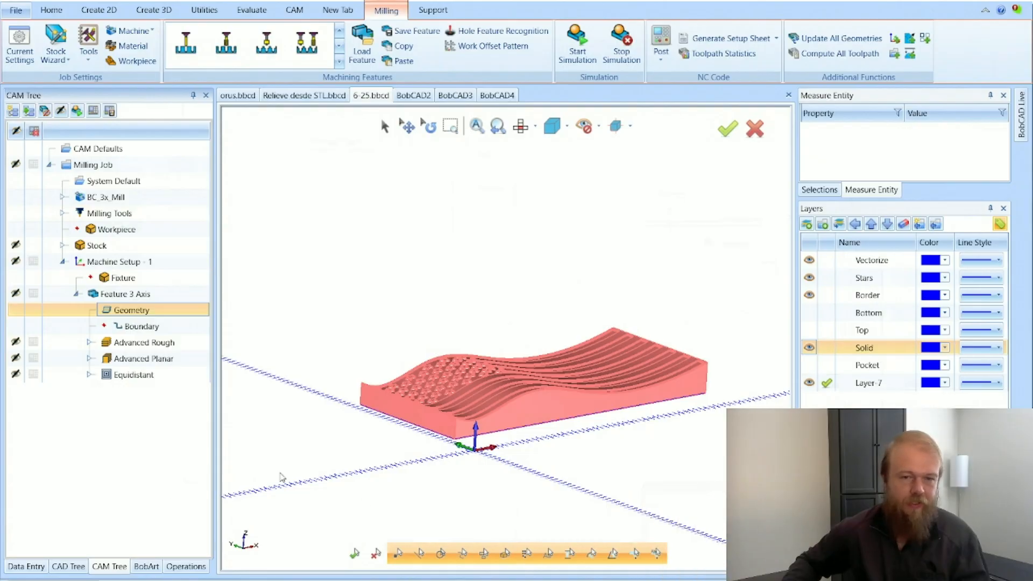
Edit Machine Setup - 1 and set its coordinate system origin to X 0, Y 0, Z 0.
{"action": "left_click", "coordinate": [155, 263]}
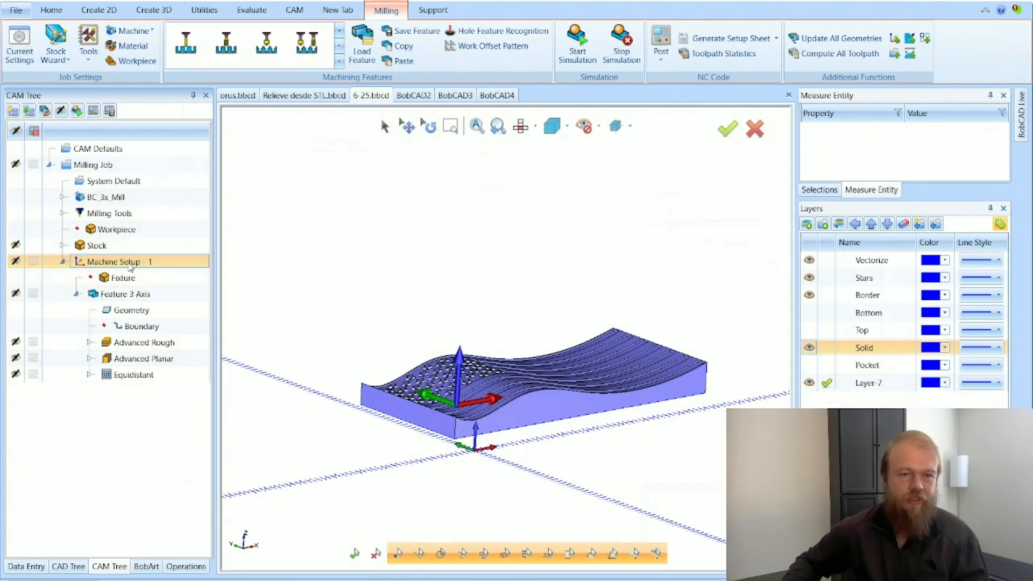
{"action": "right_click", "coordinate": [130, 266]}
{"action": "left_click", "coordinate": [156, 156]}
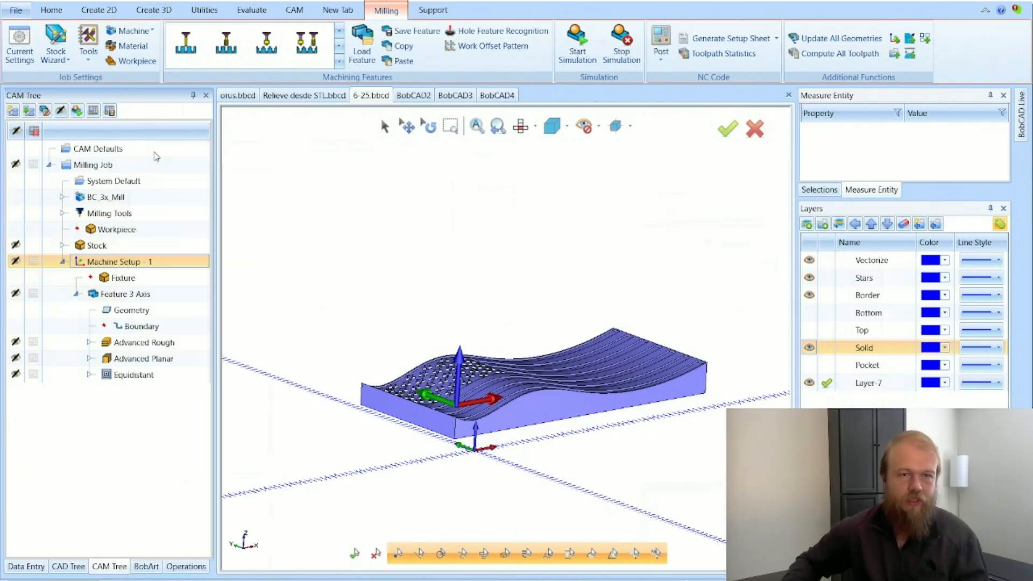
{"action": "left_click", "coordinate": [21, 243]}
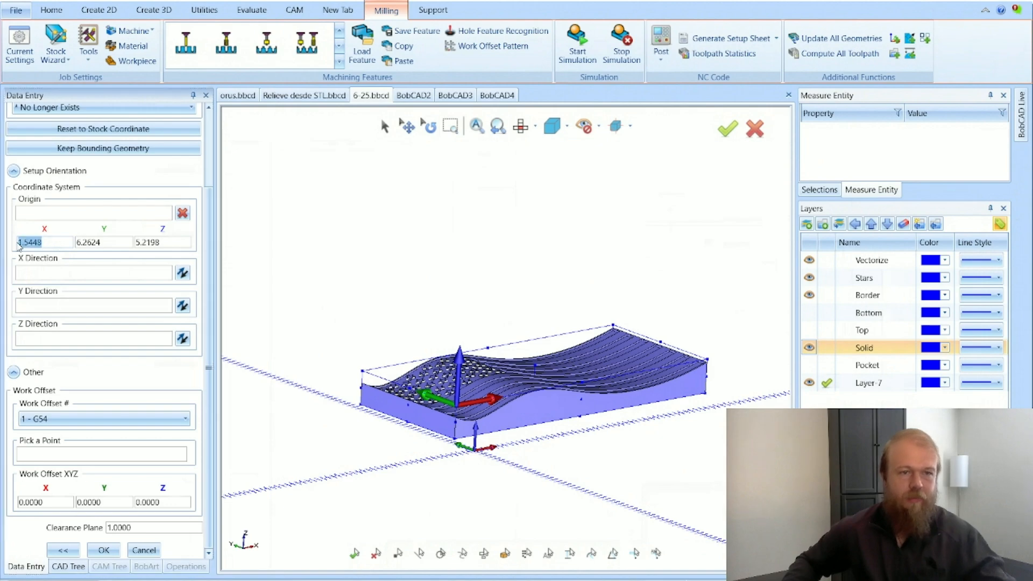
{"action": "type", "text": "0"}
{"action": "key", "text": "Tab"}
{"action": "type", "text": "0"}
{"action": "key", "text": "Tab"}
{"action": "type", "text": "0"}
{"action": "key", "text": "Tab"}
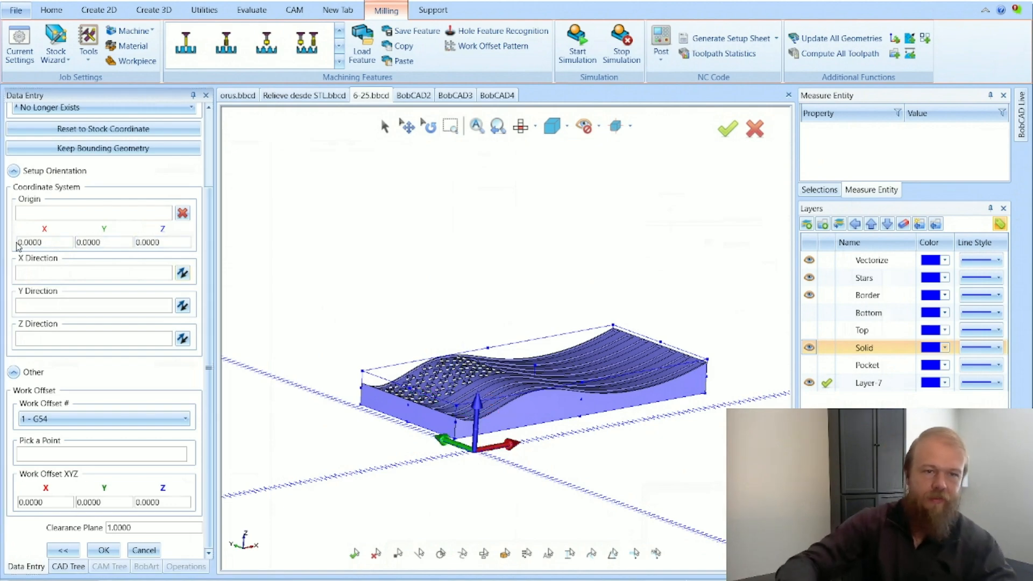
{"action": "left_click", "coordinate": [104, 550]}
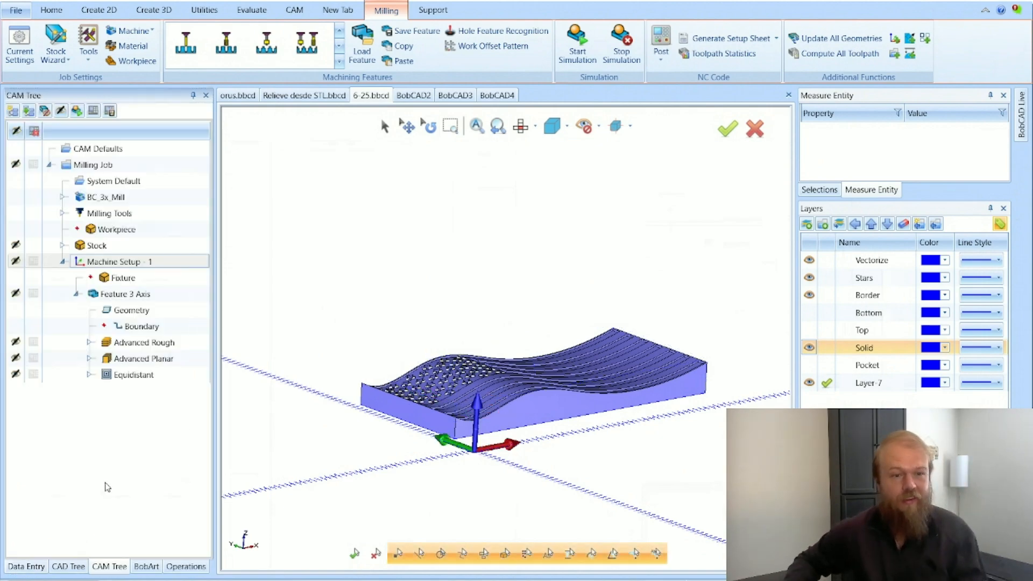
Check the three toolpaths against the flag solid and inspect the setup axes at the world origin.
{"action": "left_click", "coordinate": [135, 342]}
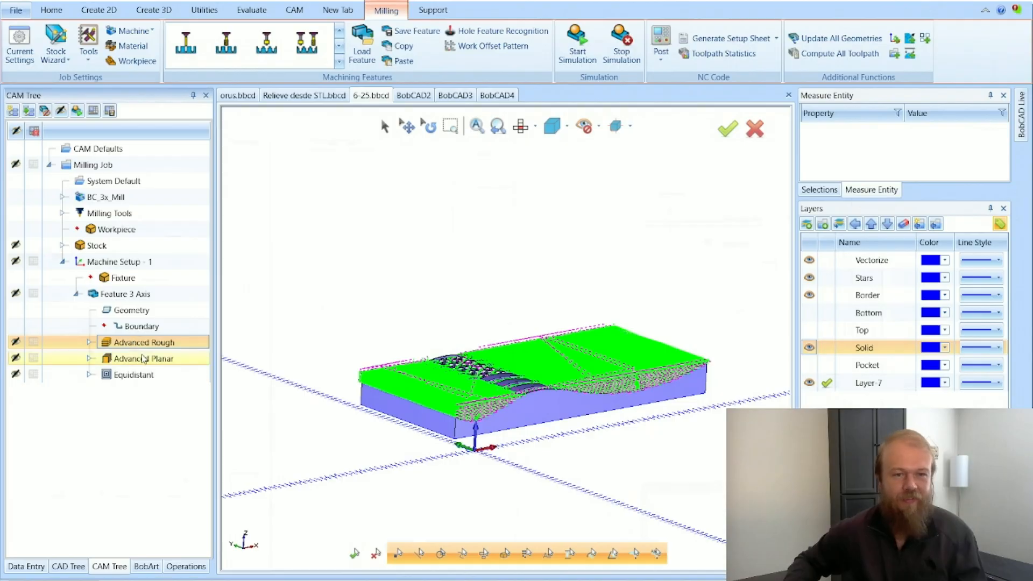
{"action": "left_click", "coordinate": [143, 358]}
{"action": "left_click", "coordinate": [143, 375]}
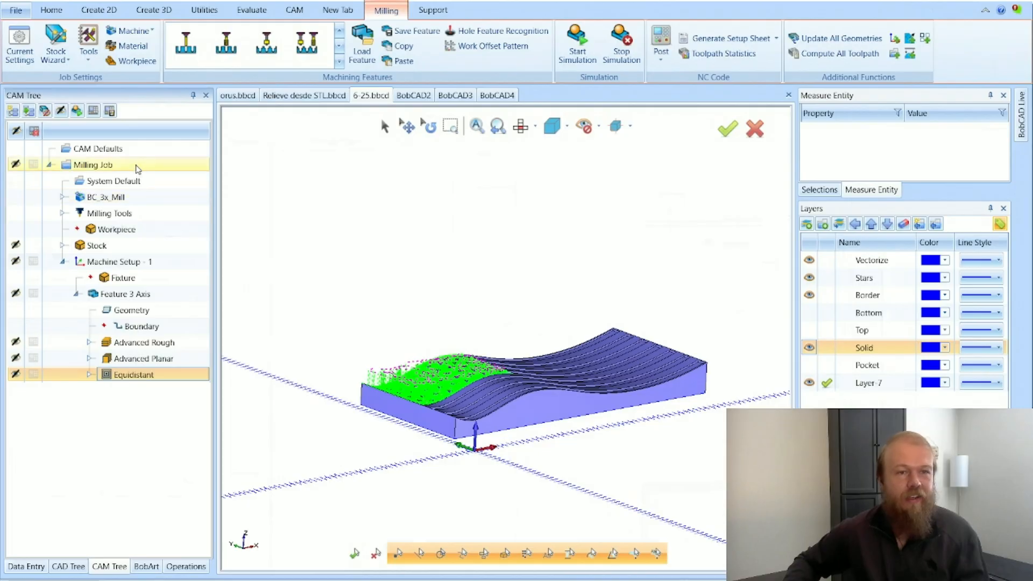
{"action": "left_click", "coordinate": [94, 164]}
{"action": "left_click", "coordinate": [114, 262]}
{"action": "scroll", "coordinate": [479, 449], "scroll_direction": "up", "scroll_amount": 3}
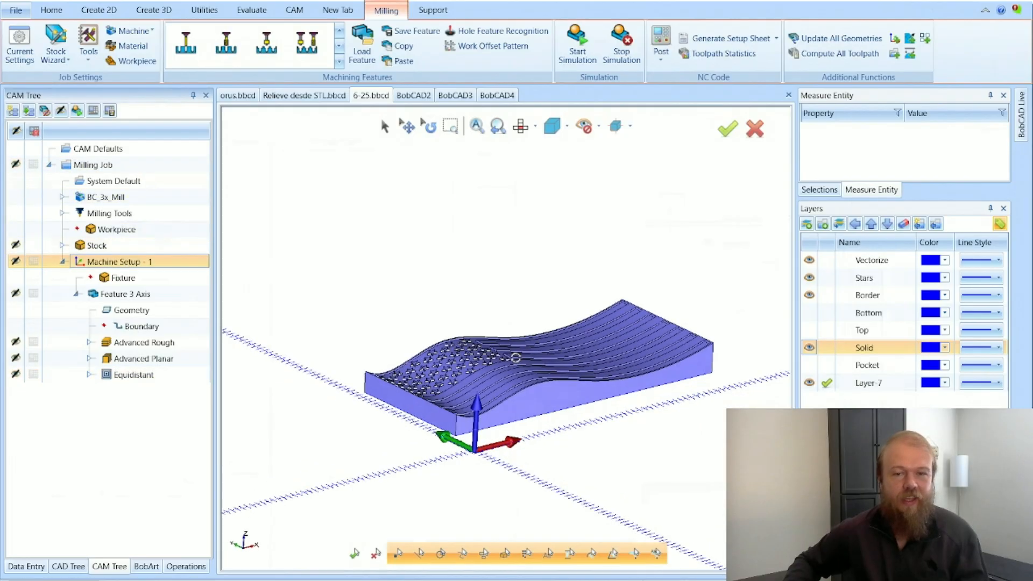
{"action": "scroll", "coordinate": [449, 452], "scroll_direction": "up", "scroll_amount": 2}
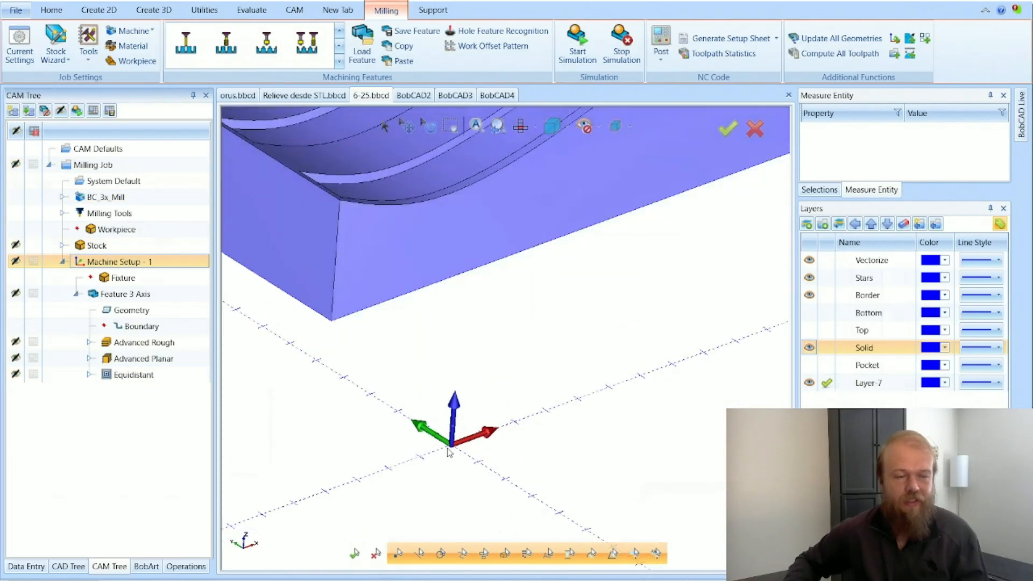
{"action": "scroll", "coordinate": [450, 453], "scroll_direction": "down", "scroll_amount": 6}
{"action": "scroll", "coordinate": [449, 452], "scroll_direction": "up", "scroll_amount": 2}
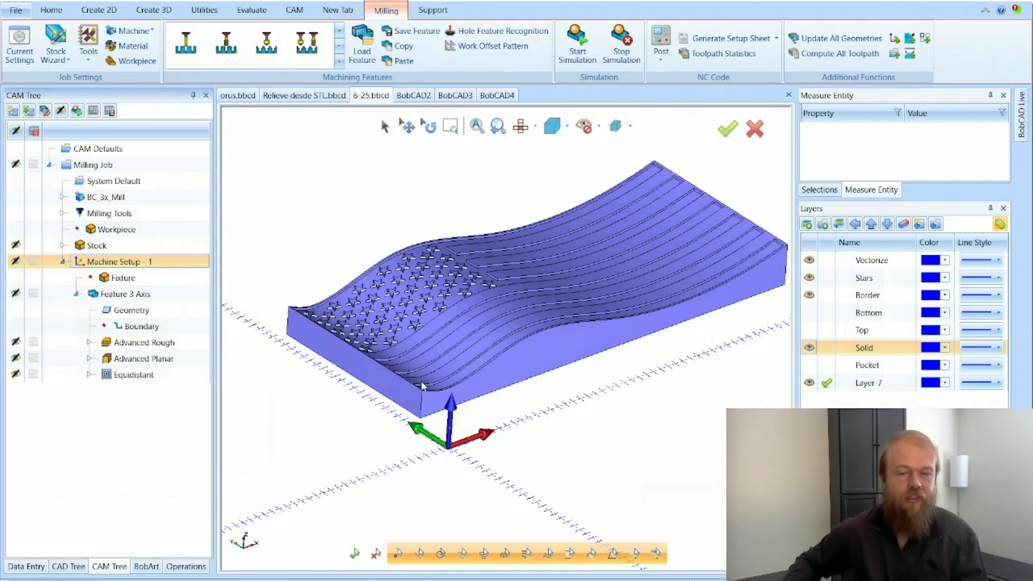
Move the origin of Machine Setup - 1 to the stock bounding box's upper corner point nearest the world origin.
{"action": "right_click", "coordinate": [142, 265]}
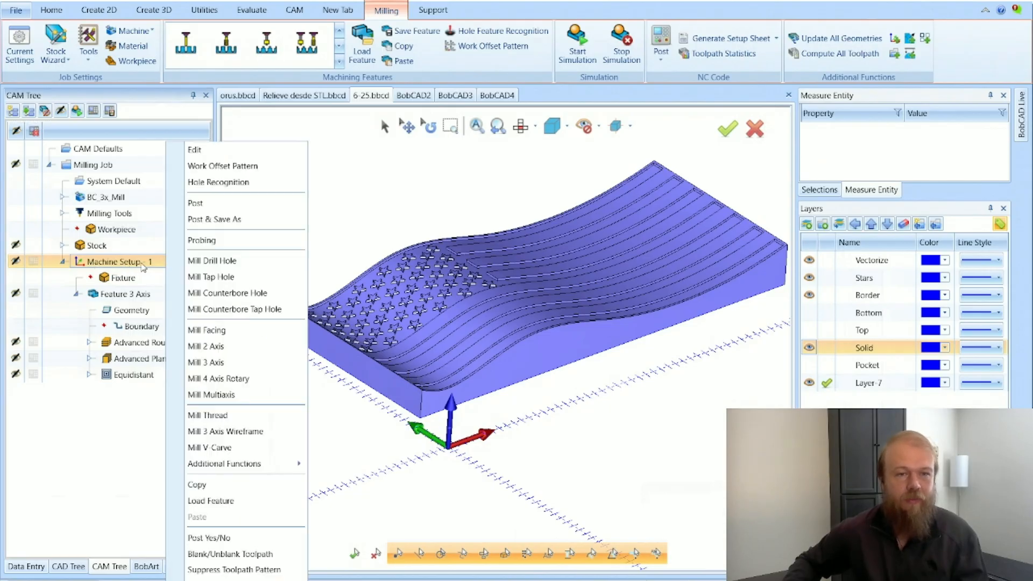
{"action": "left_click", "coordinate": [205, 150]}
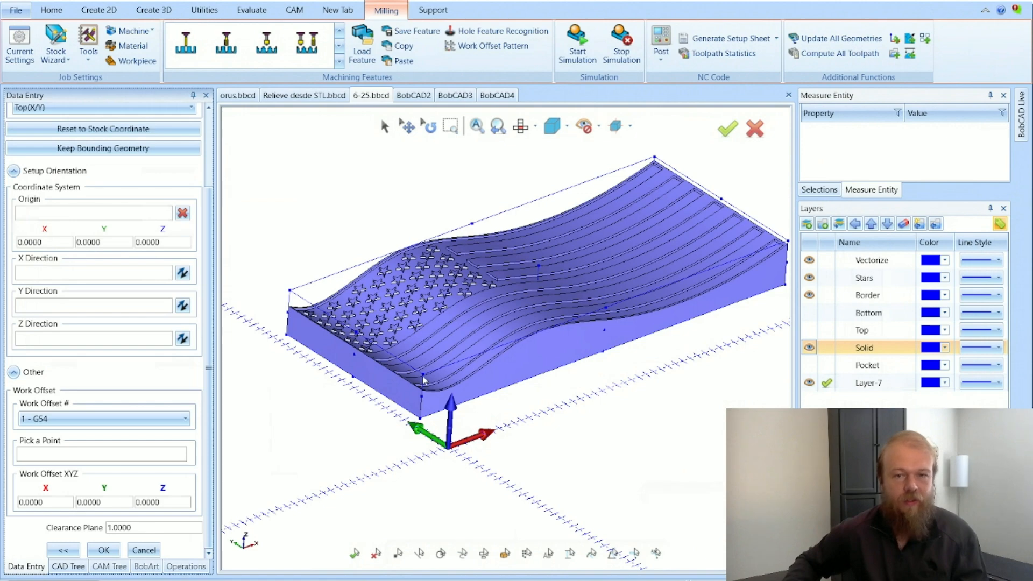
{"action": "left_click", "coordinate": [112, 216]}
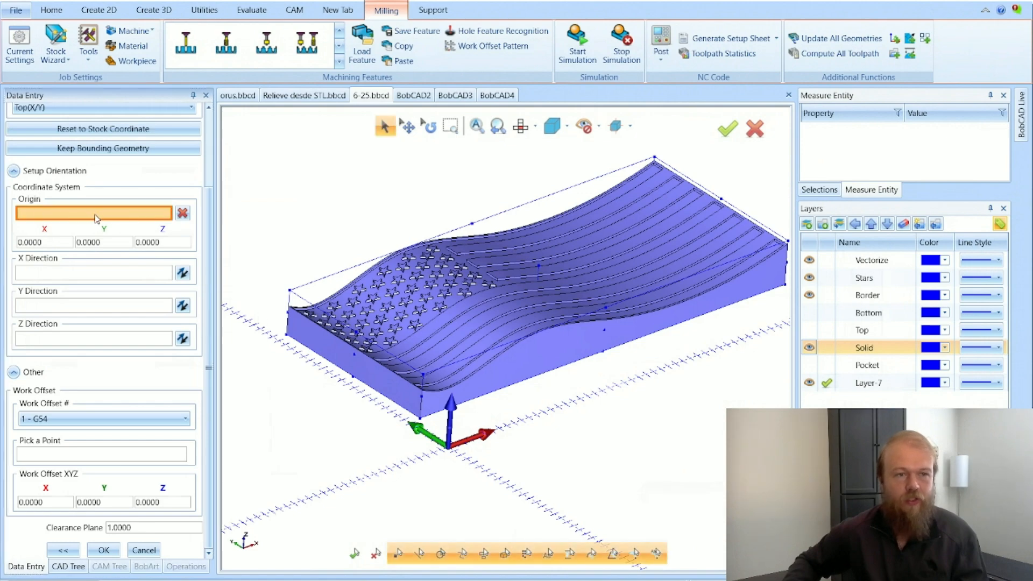
{"action": "left_click", "coordinate": [424, 376]}
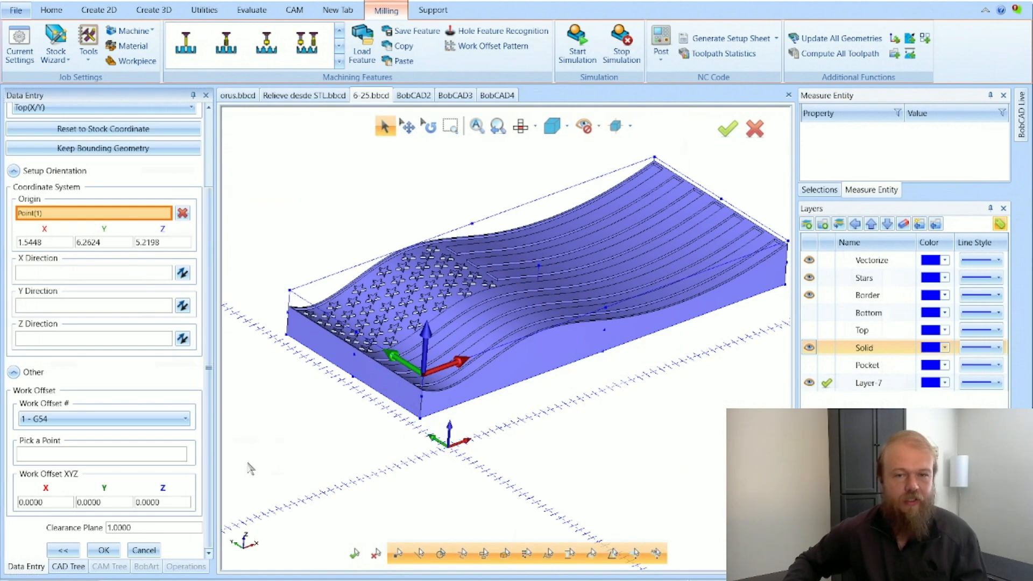
{"action": "left_click", "coordinate": [104, 550]}
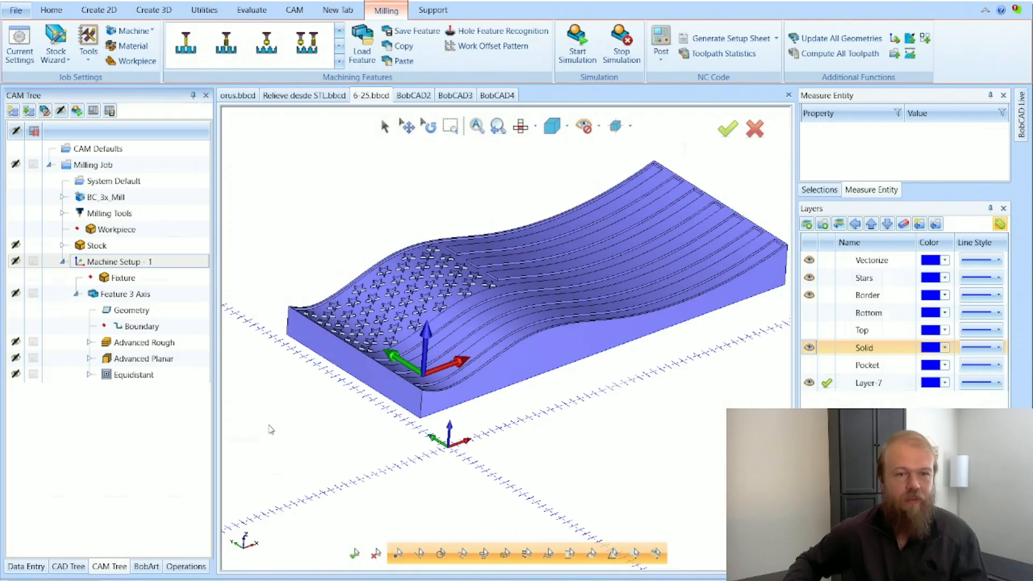
Review the Advanced Rough, Advanced Planar and Equidistant toolpaths with the setup origin at the stock corner.
{"action": "left_click", "coordinate": [172, 344]}
{"action": "left_click", "coordinate": [173, 358]}
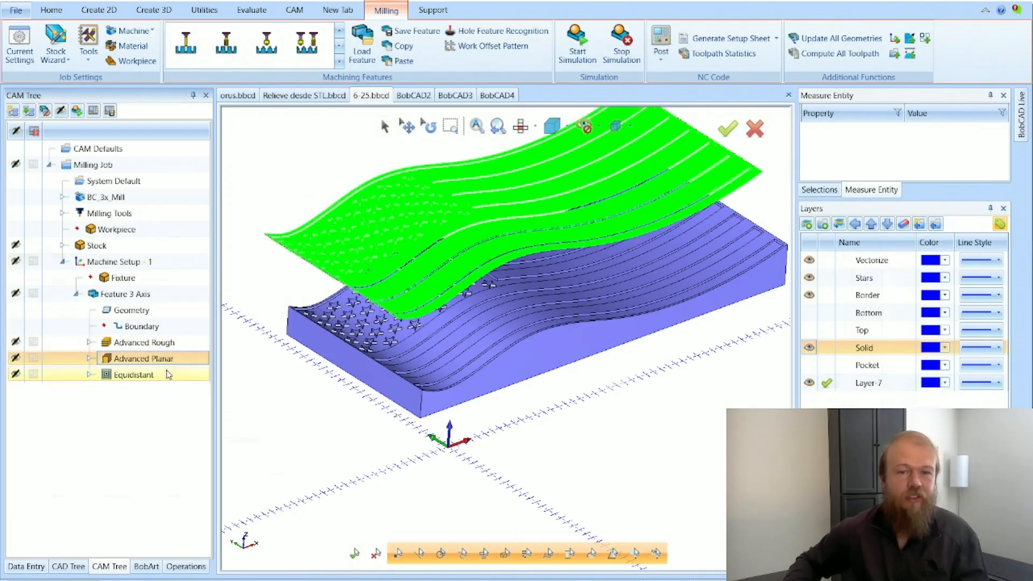
{"action": "left_click", "coordinate": [174, 375]}
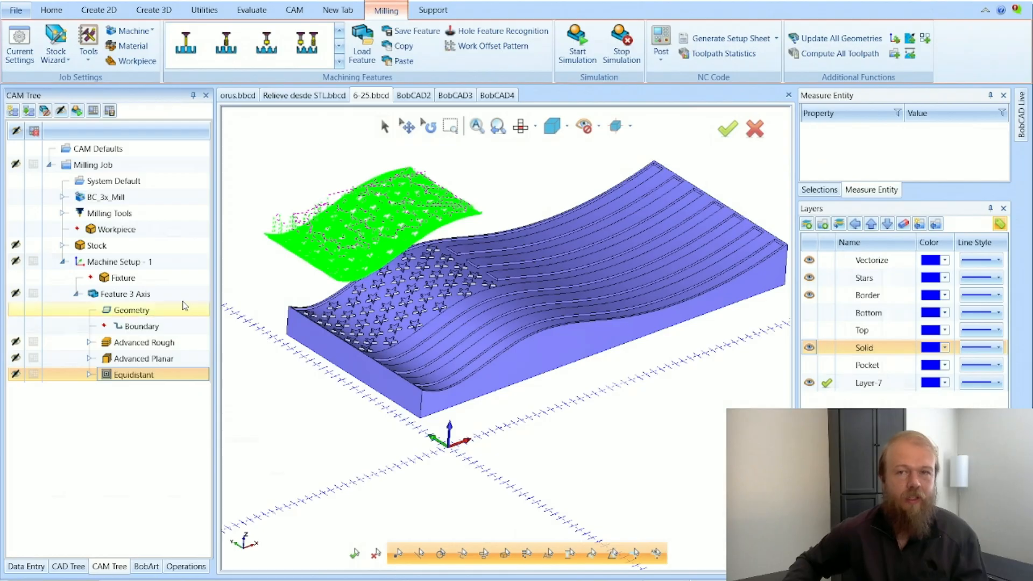
Compute all toolpaths of the Feature 3 Axis operation and check the Advanced Rough toolpath's position.
{"action": "left_click", "coordinate": [154, 294]}
{"action": "right_click", "coordinate": [156, 296]}
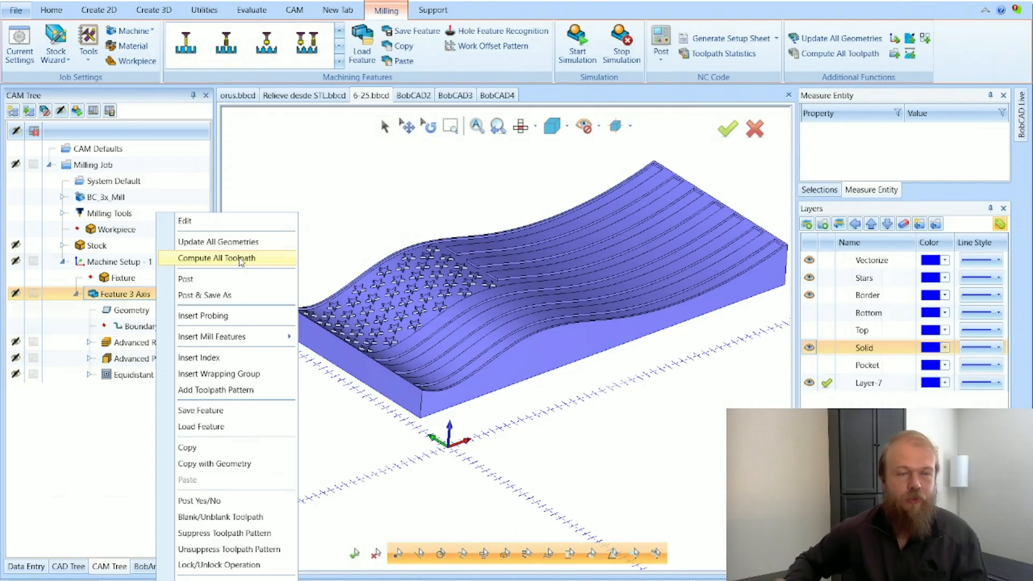
{"action": "left_click", "coordinate": [240, 259]}
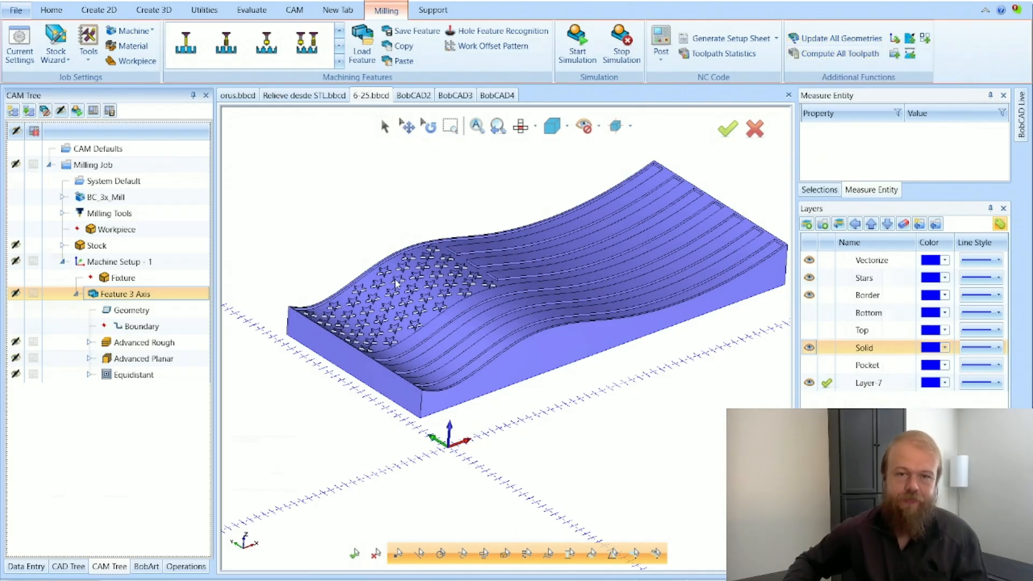
{"action": "left_click", "coordinate": [156, 343]}
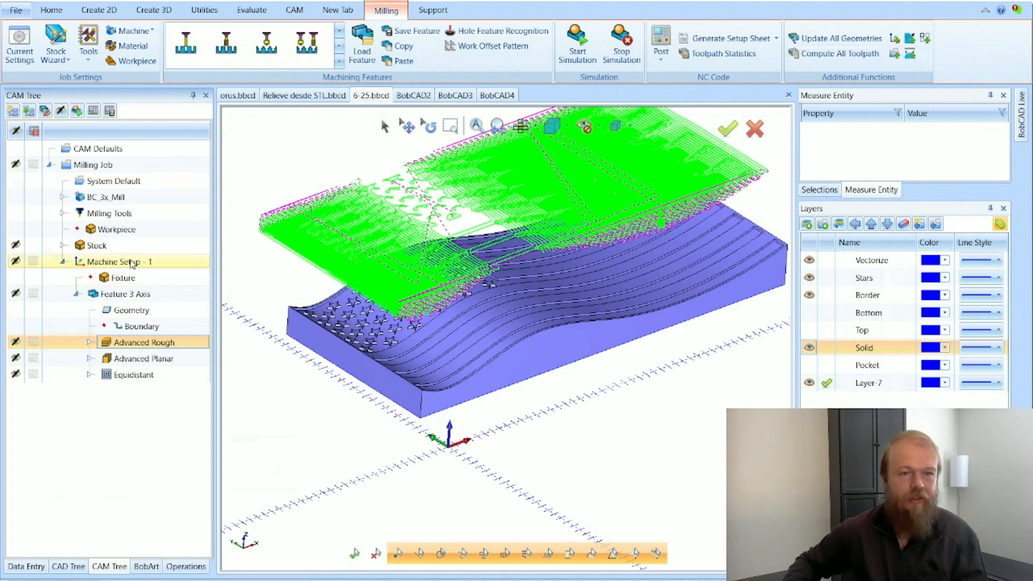
Reset the origin of Machine Setup - 1 to 0, 0, 0 and check the Advanced Rough toolpath on the flag solid.
{"action": "right_click", "coordinate": [131, 263]}
{"action": "left_click", "coordinate": [176, 161]}
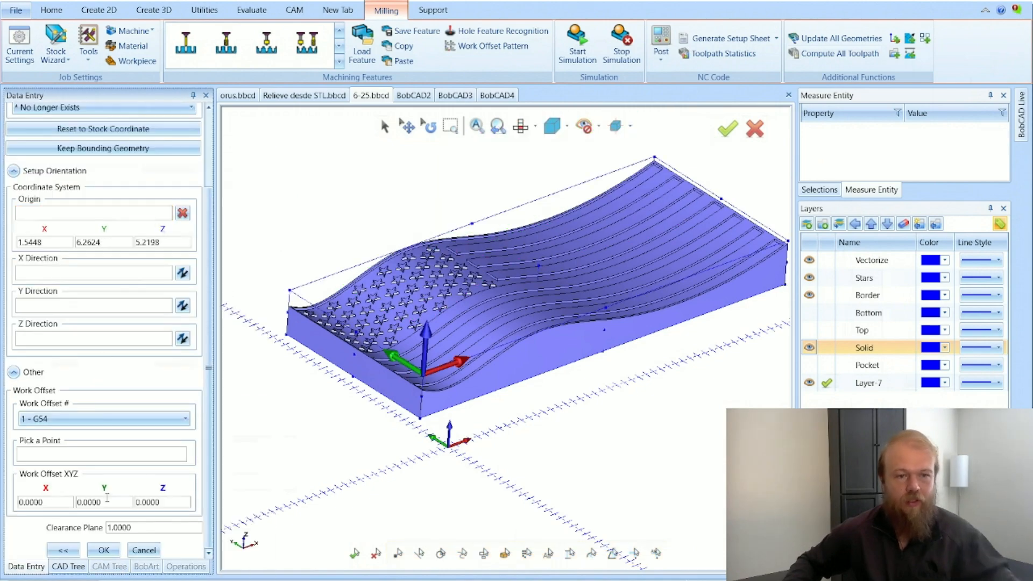
{"action": "left_click_drag", "start_coordinate": [55, 243], "coordinate": [15, 245]}
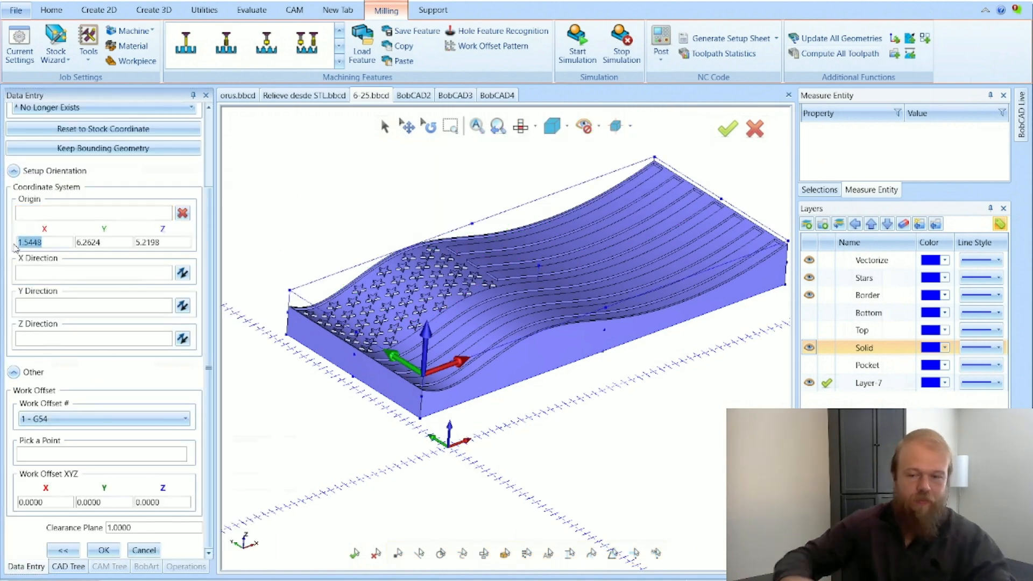
{"action": "type", "text": "0"}
{"action": "key", "text": "Tab"}
{"action": "type", "text": "0"}
{"action": "key", "text": "Tab"}
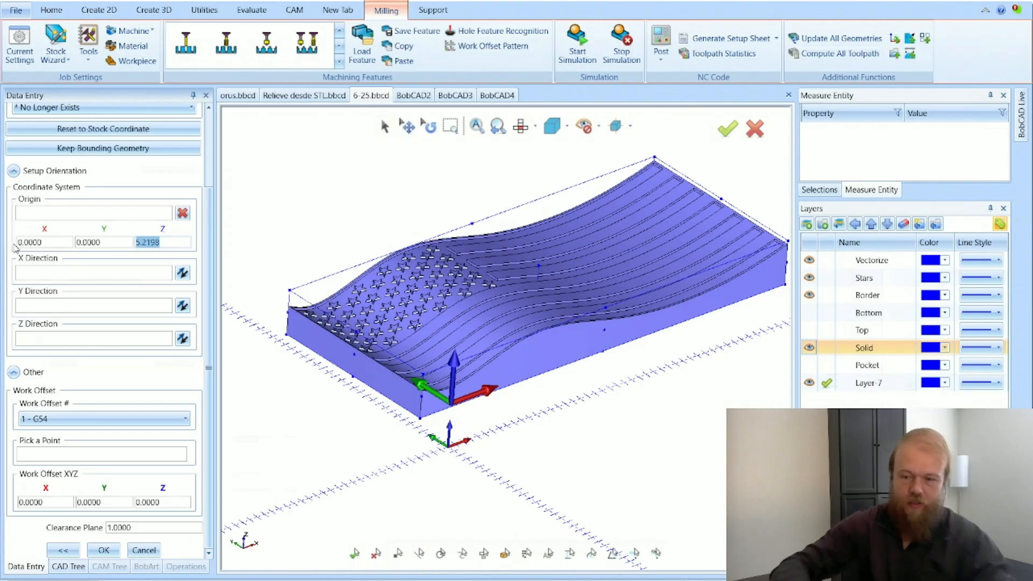
{"action": "type", "text": "0"}
{"action": "key", "text": "Tab"}
{"action": "left_click", "coordinate": [104, 550]}
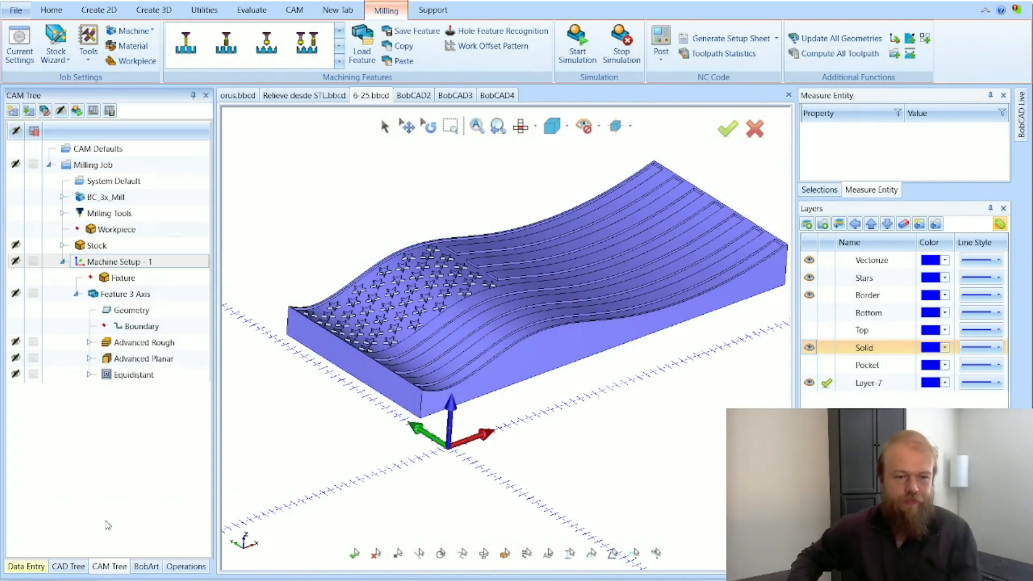
{"action": "left_click", "coordinate": [129, 343]}
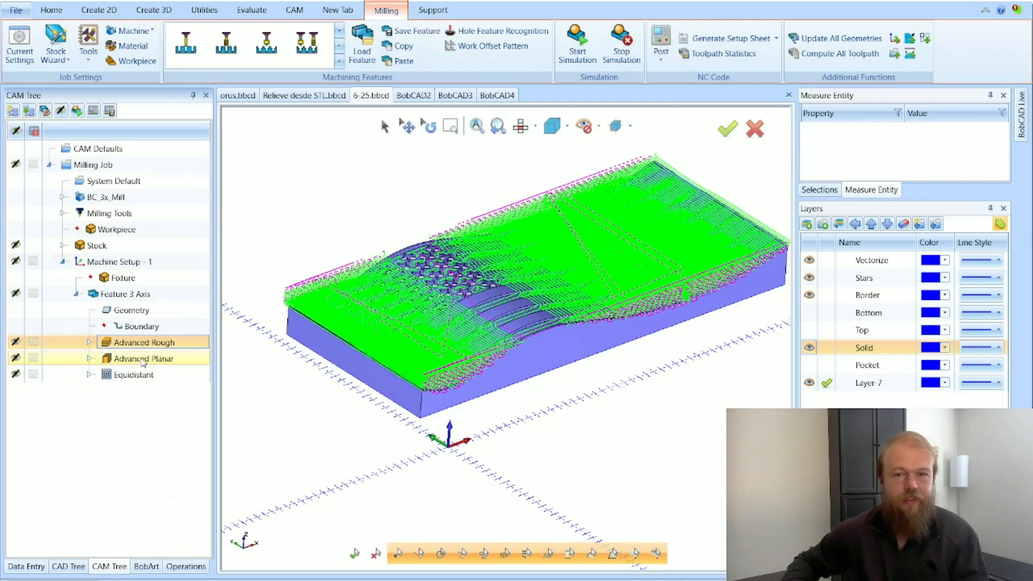
Compare the Advanced Rough, Advanced Planar and Equidistant toolpaths on the flag solid, including the Equidistant coverage of the star area.
{"action": "left_click", "coordinate": [147, 359]}
{"action": "left_click", "coordinate": [173, 376]}
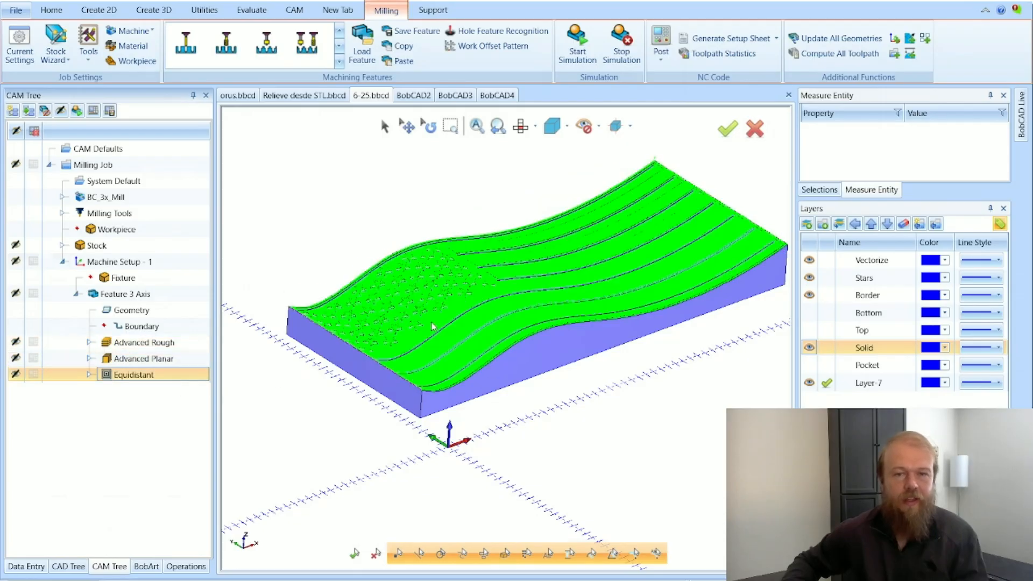
{"action": "middle_click_drag", "start_coordinate": [487, 307], "coordinate": [482, 386]}
{"action": "scroll", "coordinate": [483, 387], "scroll_direction": "down", "scroll_amount": 2}
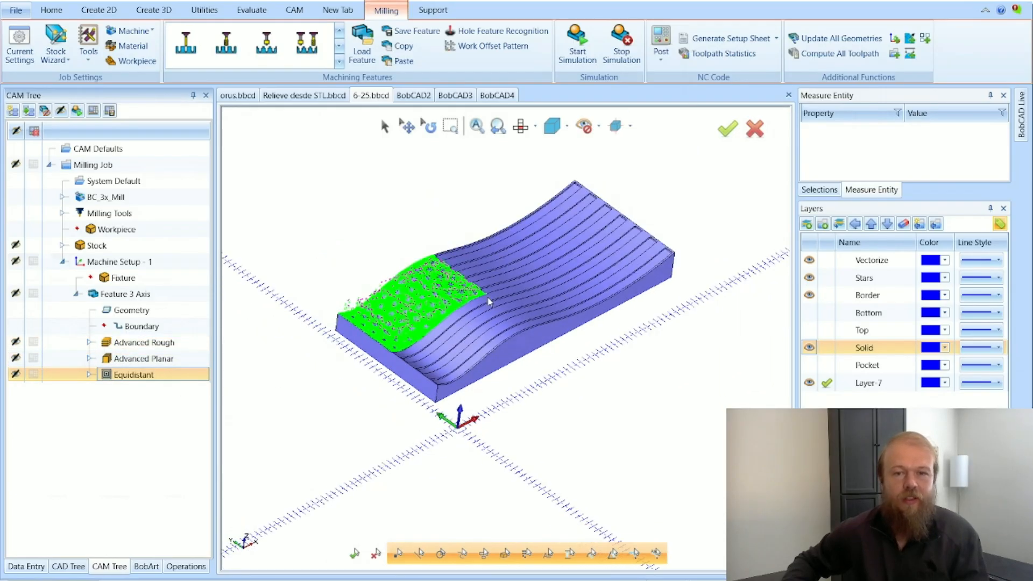
{"action": "scroll", "coordinate": [501, 256], "scroll_direction": "up", "scroll_amount": 4}
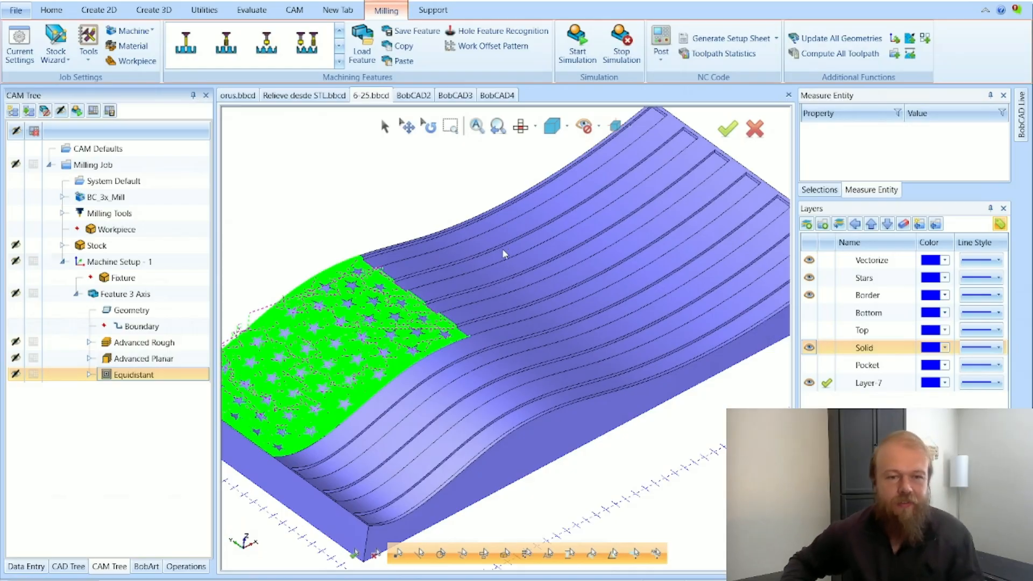
{"action": "left_click", "coordinate": [200, 345]}
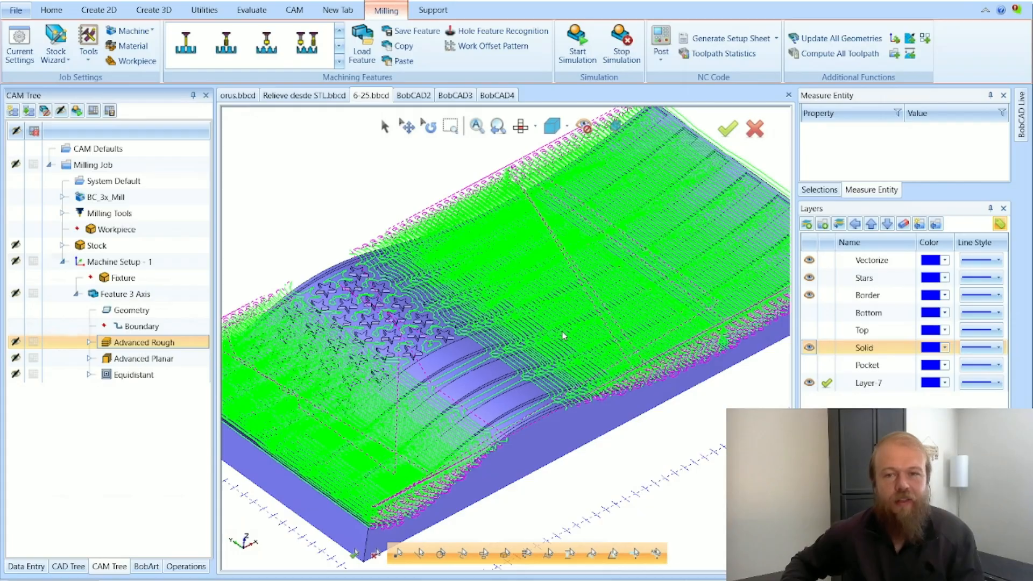
{"action": "key", "text": "Down"}
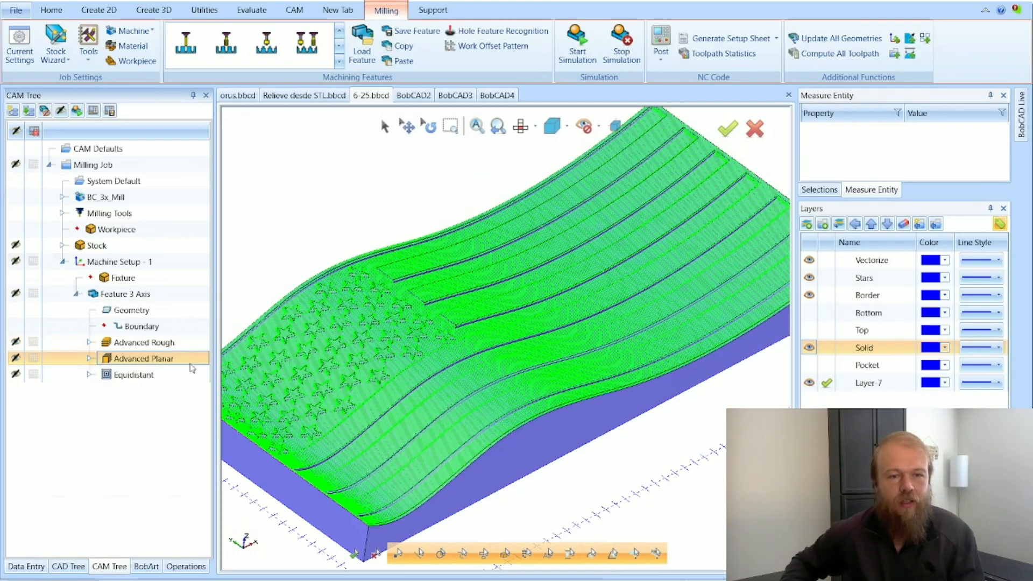
{"action": "left_click", "coordinate": [191, 374]}
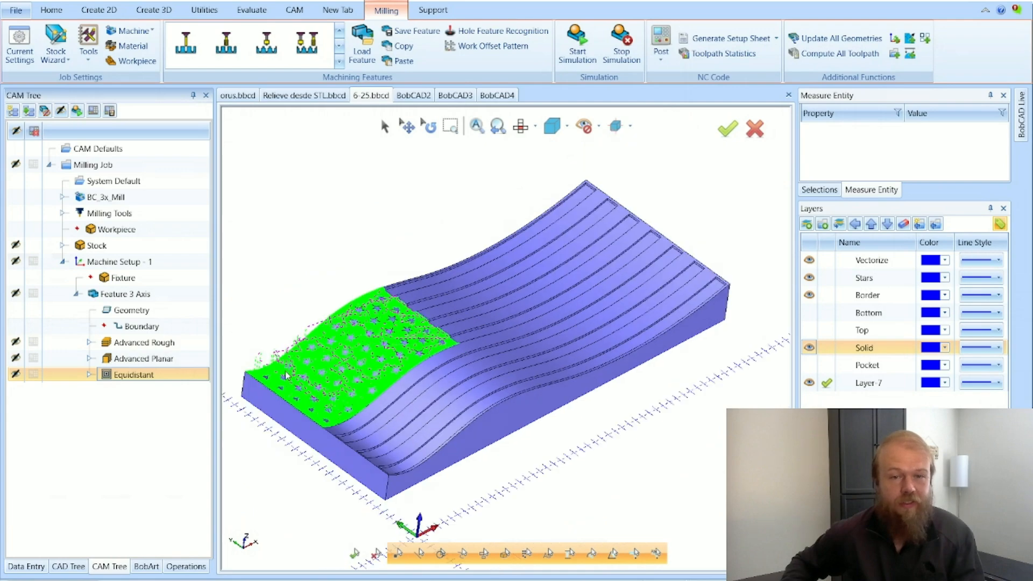
{"action": "scroll", "coordinate": [286, 375], "scroll_direction": "up", "scroll_amount": 4}
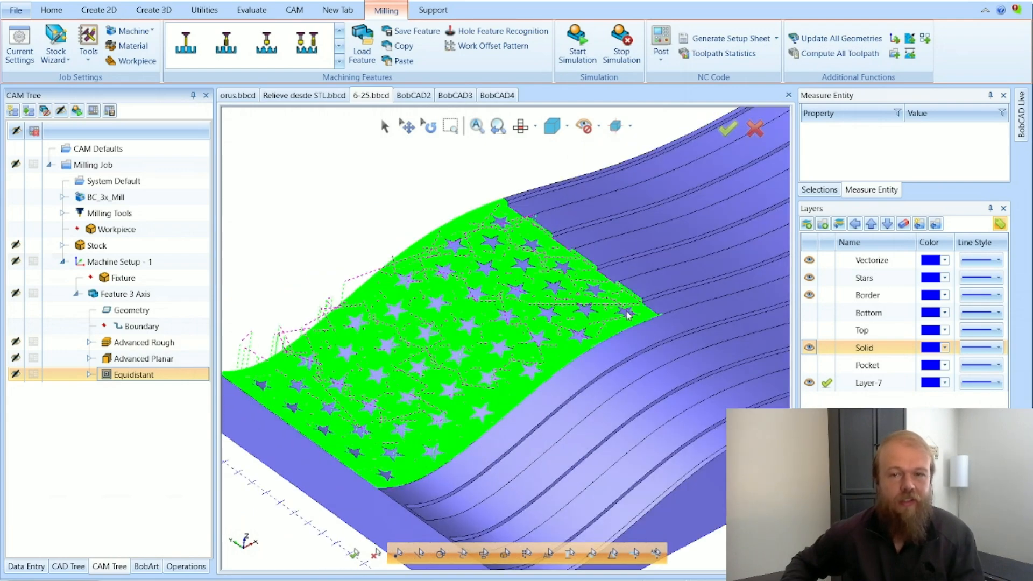
Highlight the Equidistant operation's boundary geometry and hide the Border and Solid layers to examine its star outlines and rectangle.
{"action": "left_click", "coordinate": [90, 374]}
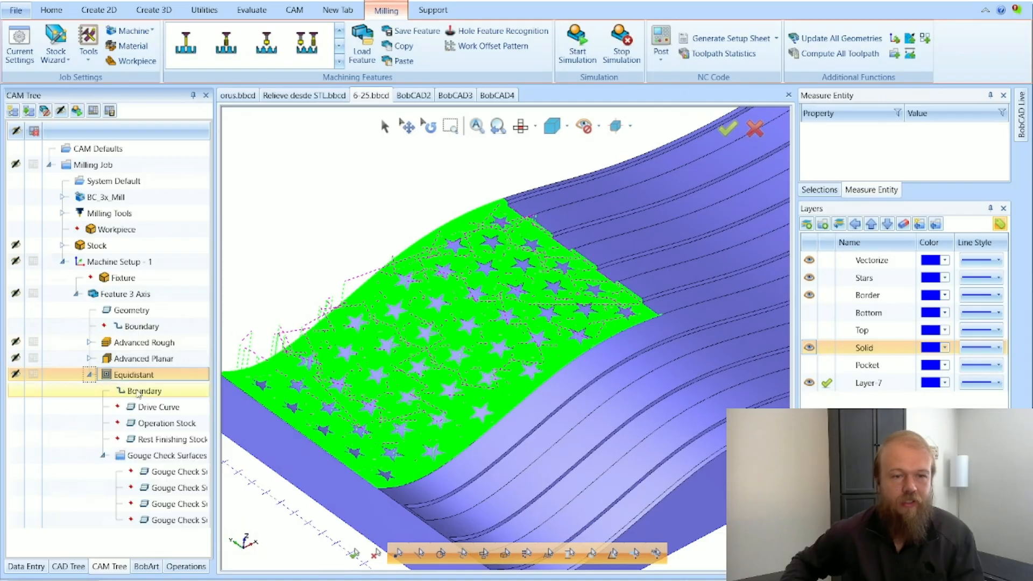
{"action": "left_click", "coordinate": [139, 391]}
{"action": "left_click", "coordinate": [103, 455]}
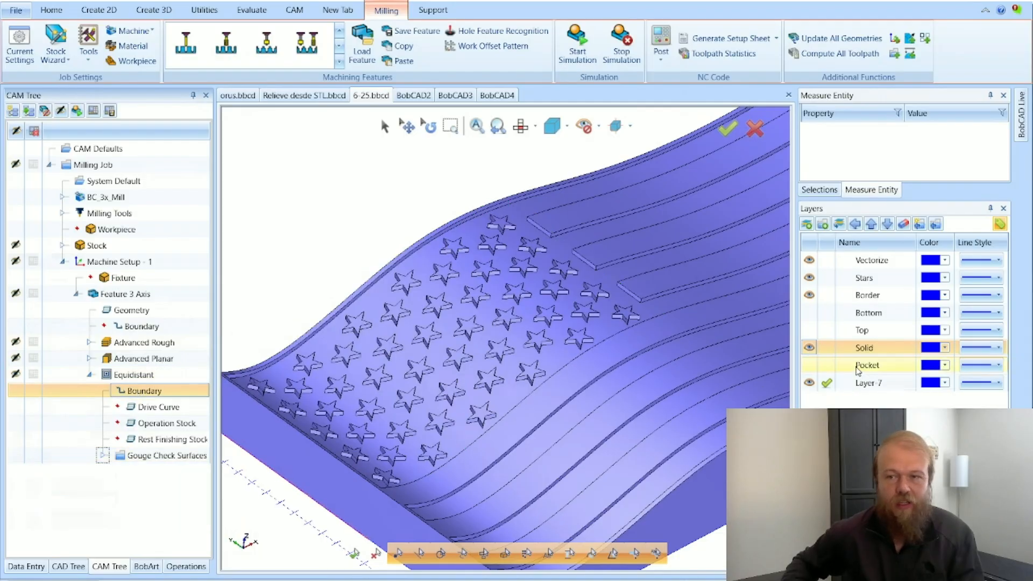
{"action": "left_click", "coordinate": [811, 295]}
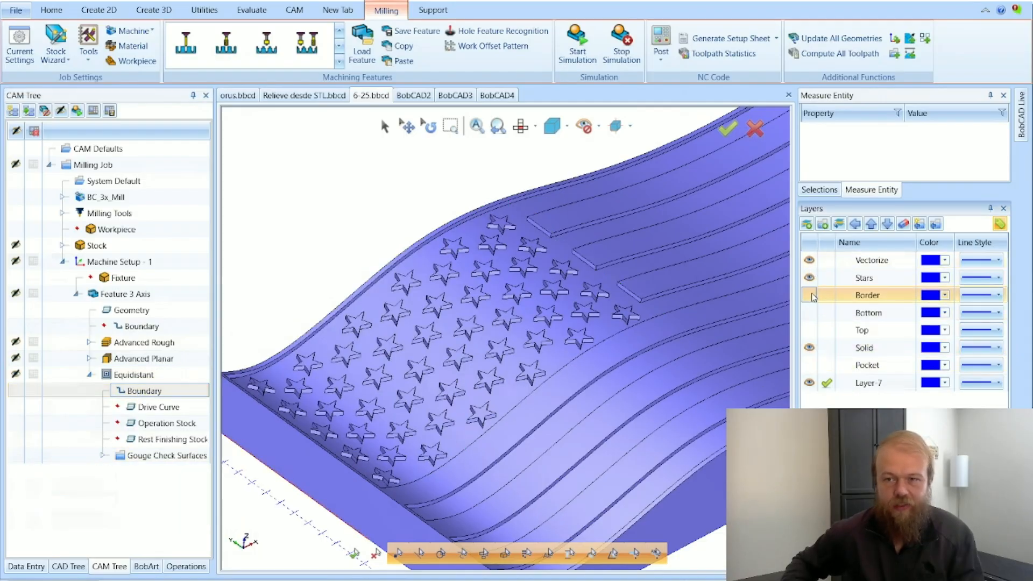
{"action": "left_click", "coordinate": [811, 348]}
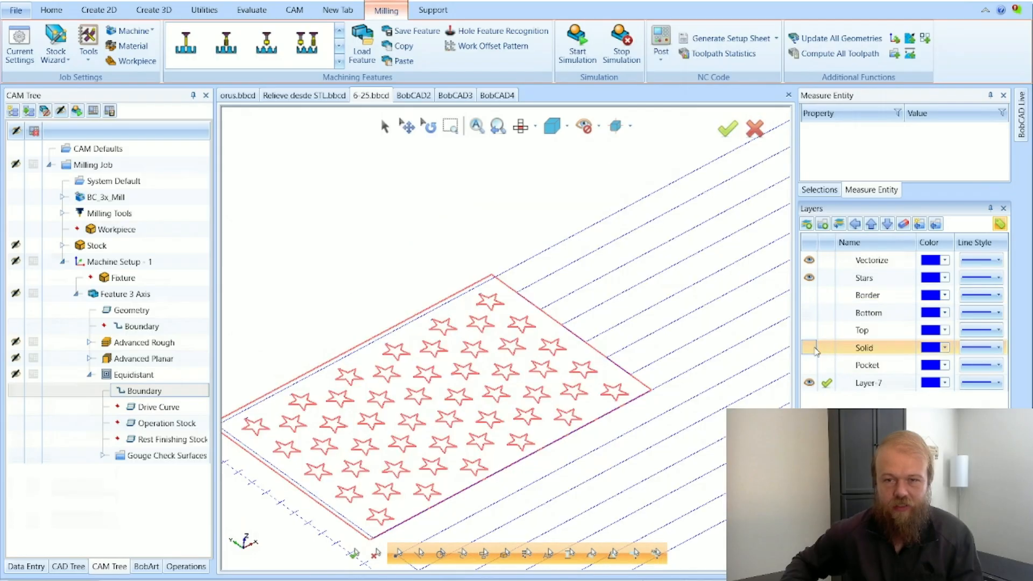
{"action": "scroll", "coordinate": [467, 370], "scroll_direction": "down", "scroll_amount": 2}
{"action": "scroll", "coordinate": [362, 467], "scroll_direction": "up", "scroll_amount": 2}
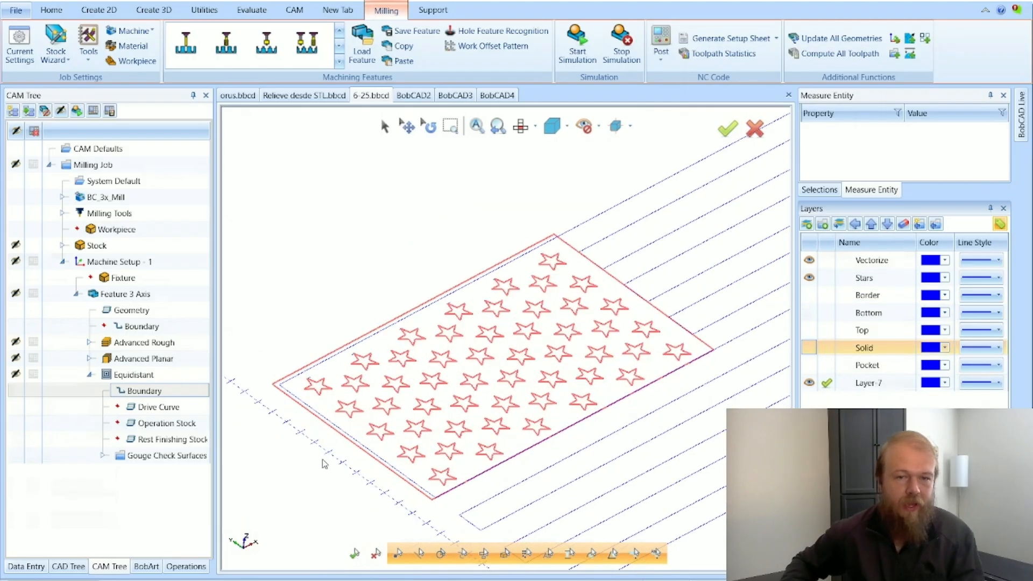
Inspect the Equidistant toolpath up close around a single star and across the whole star field.
{"action": "left_click", "coordinate": [173, 394]}
{"action": "left_click", "coordinate": [156, 374]}
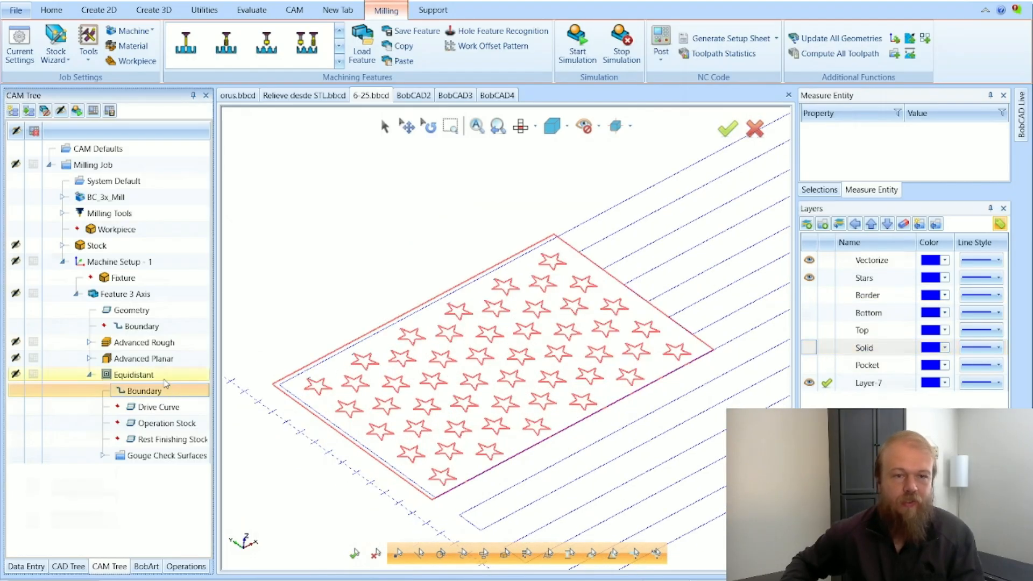
{"action": "scroll", "coordinate": [388, 371], "scroll_direction": "up", "scroll_amount": 8}
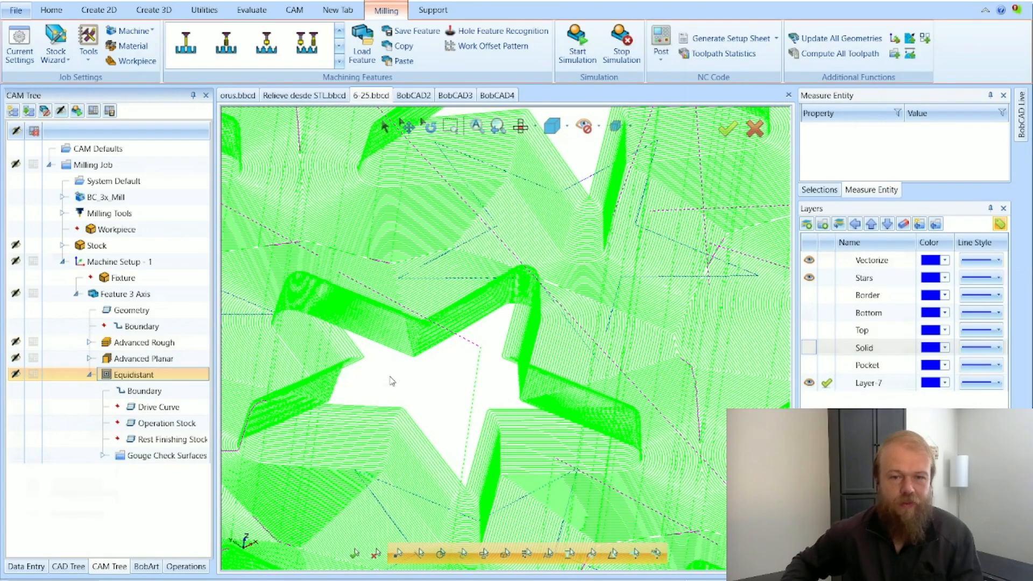
{"action": "scroll", "coordinate": [392, 381], "scroll_direction": "down", "scroll_amount": 8}
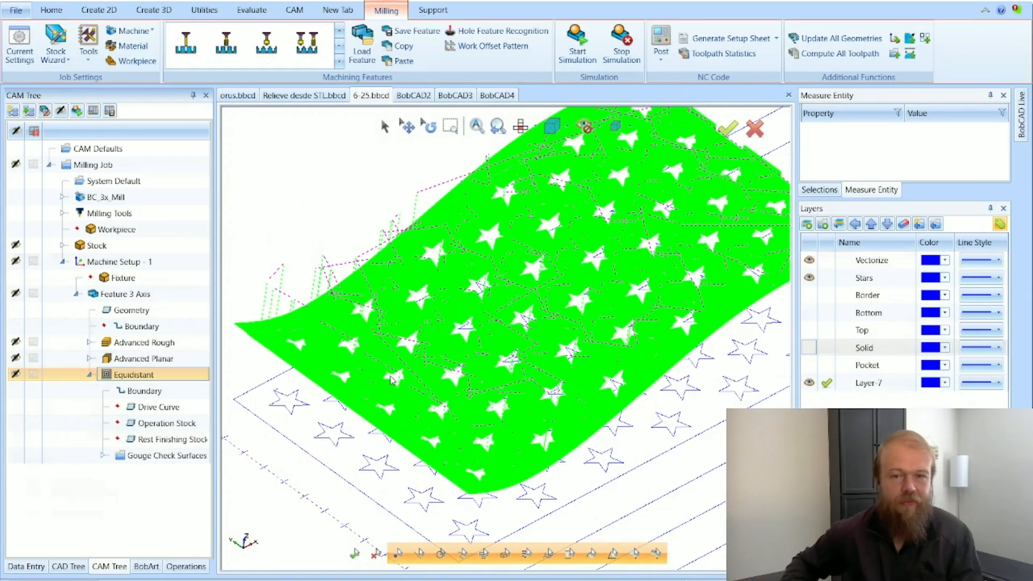
Display the Advanced Planar toolpath instead of the Equidistant one and examine its passes over the flag model up close.
{"action": "scroll", "coordinate": [391, 380], "scroll_direction": "down", "scroll_amount": 4}
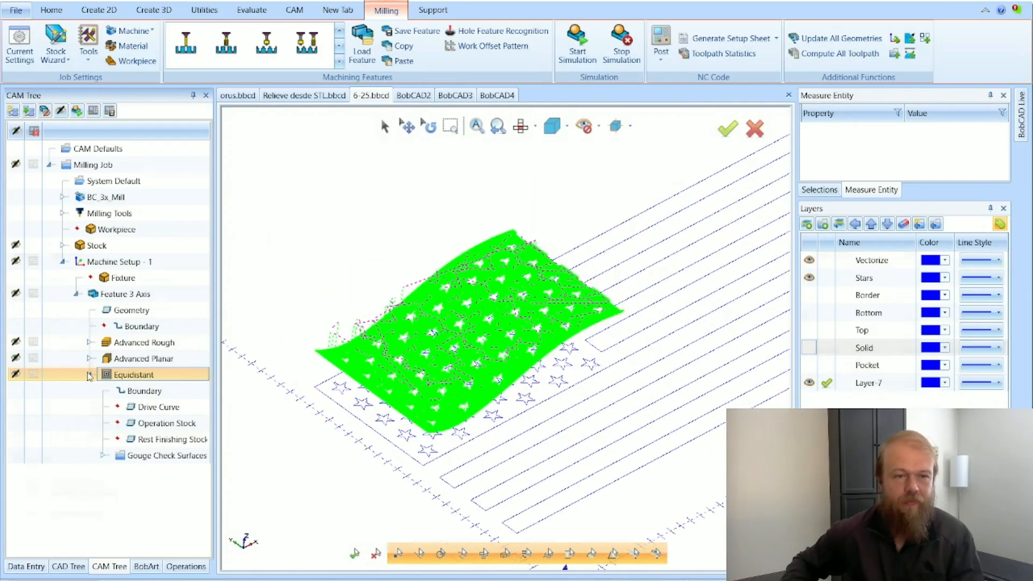
{"action": "left_click", "coordinate": [90, 375]}
{"action": "left_click", "coordinate": [132, 359]}
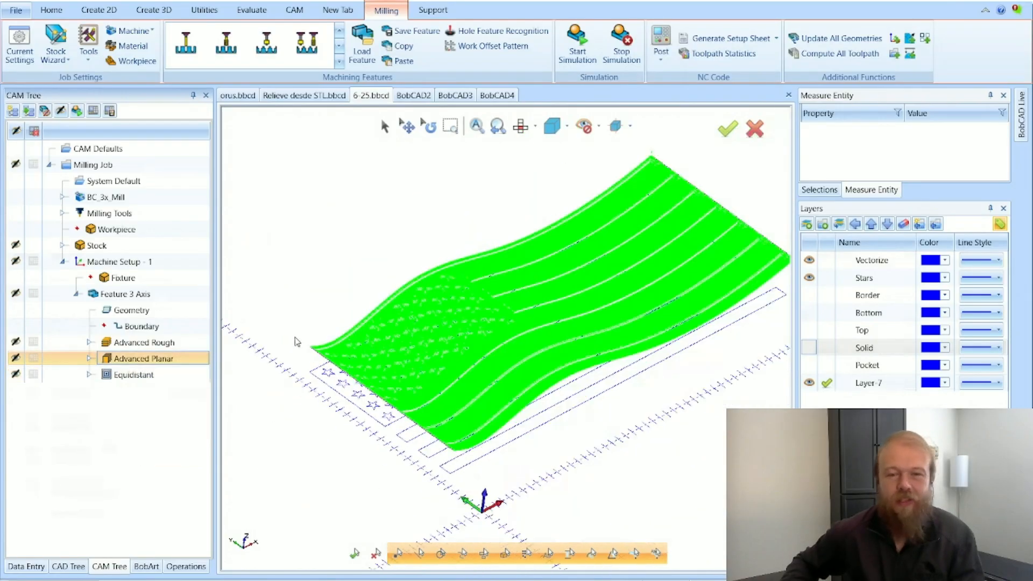
{"action": "scroll", "coordinate": [602, 313], "scroll_direction": "up", "scroll_amount": 2}
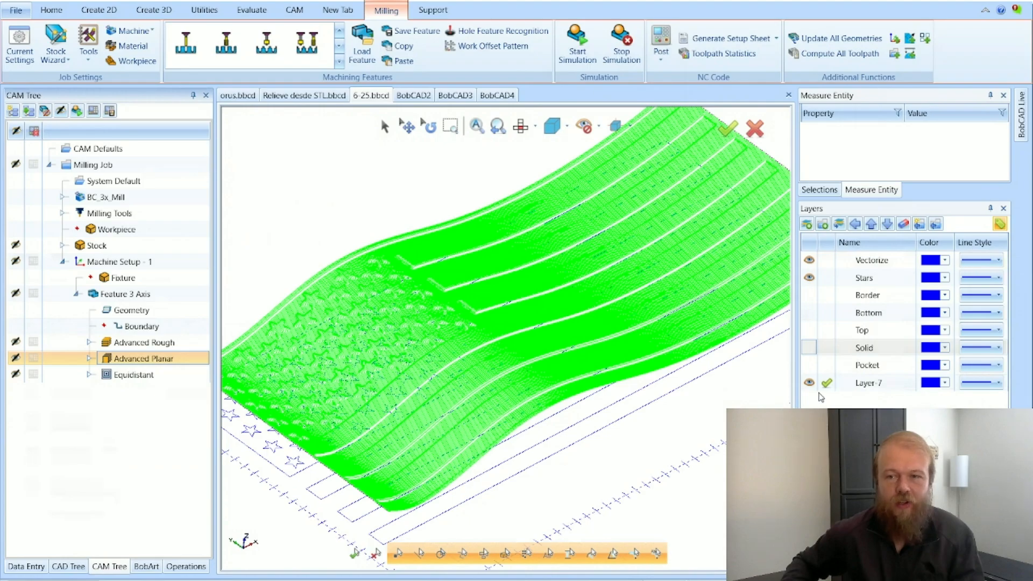
{"action": "scroll", "coordinate": [415, 497], "scroll_direction": "up", "scroll_amount": 4}
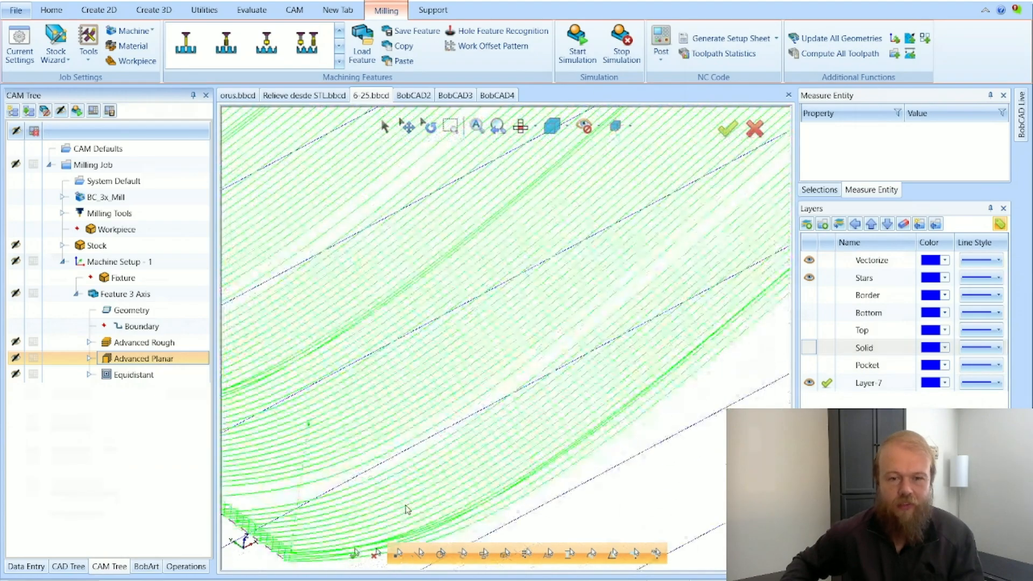
{"action": "scroll", "coordinate": [408, 509], "scroll_direction": "down", "scroll_amount": 5}
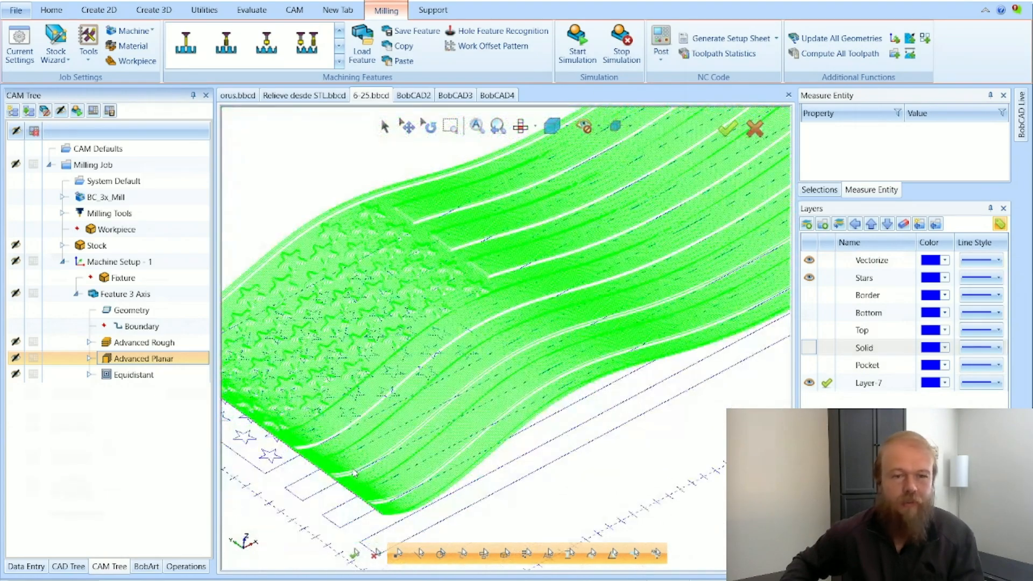
{"action": "scroll", "coordinate": [403, 403], "scroll_direction": "down", "scroll_amount": 2}
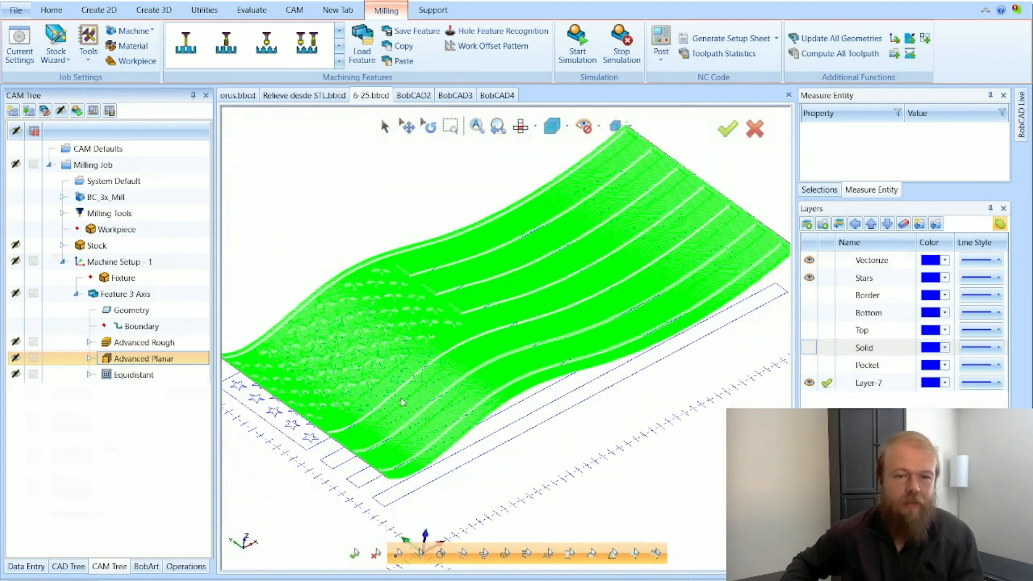
Select the Advanced Planar operation's boundary and toggle the Solid layer on and off to compare the model with its wireframe.
{"action": "left_click", "coordinate": [89, 359]}
{"action": "left_click", "coordinate": [125, 376]}
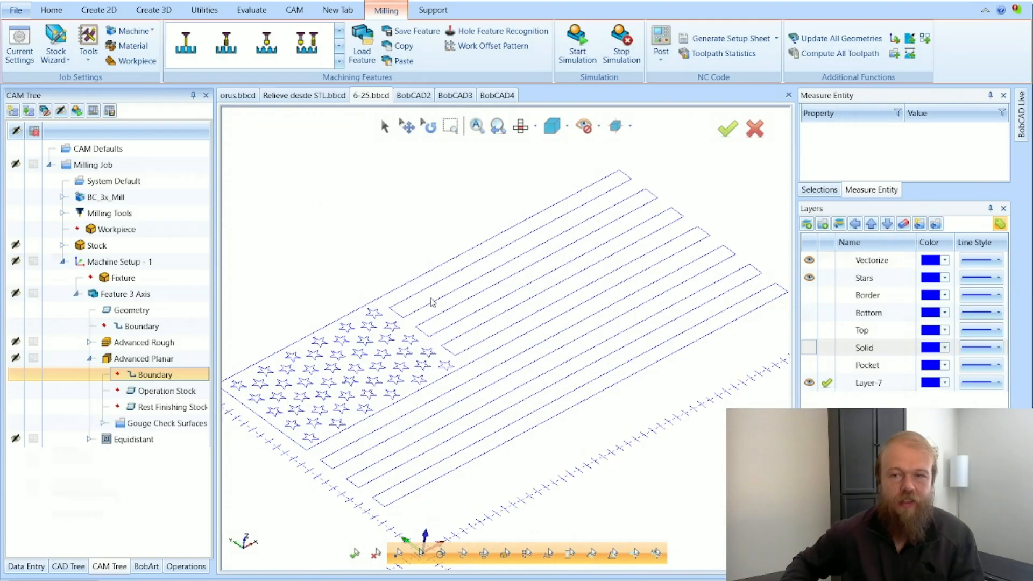
{"action": "left_click", "coordinate": [806, 351]}
{"action": "left_click", "coordinate": [809, 348]}
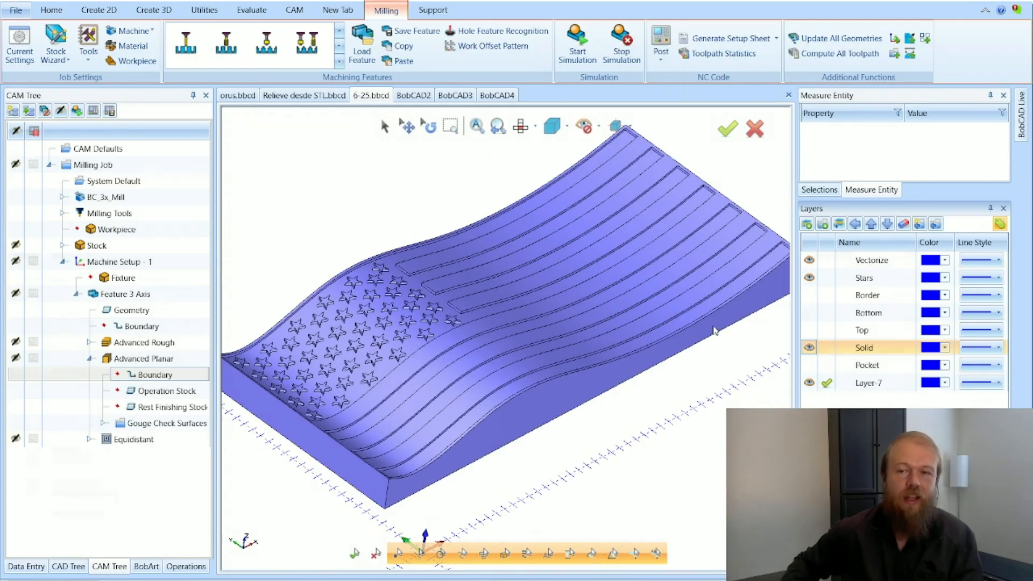
{"action": "left_click", "coordinate": [810, 349]}
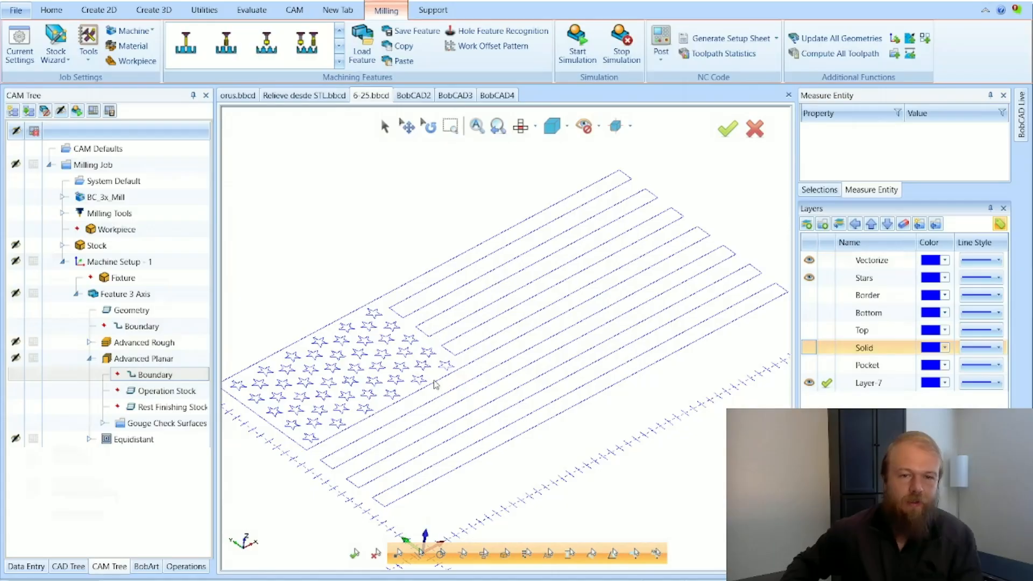
Show the Solid layer and display the Advanced Rough toolpath over the flag model.
{"action": "left_click", "coordinate": [809, 348]}
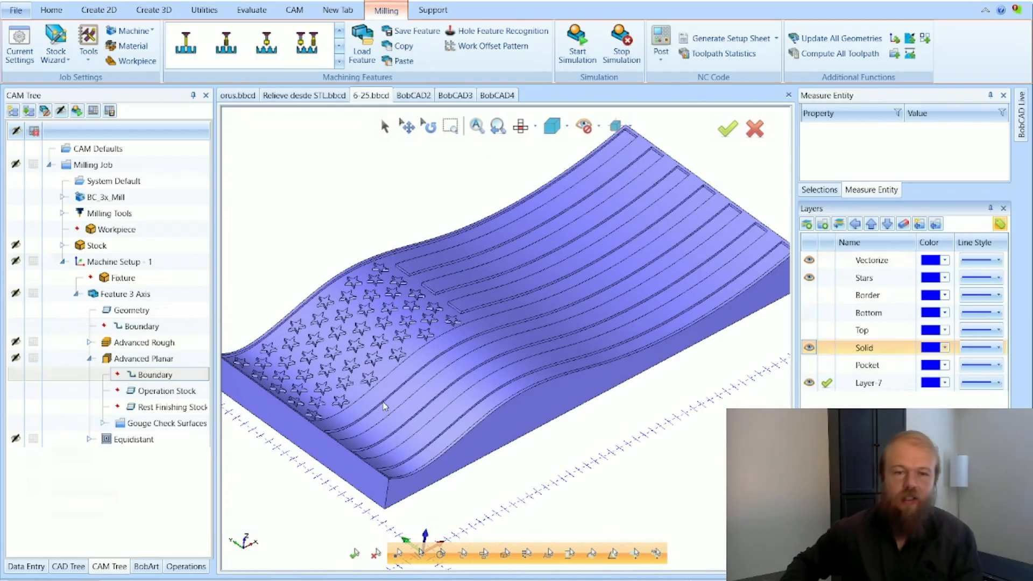
{"action": "double_click", "coordinate": [98, 359]}
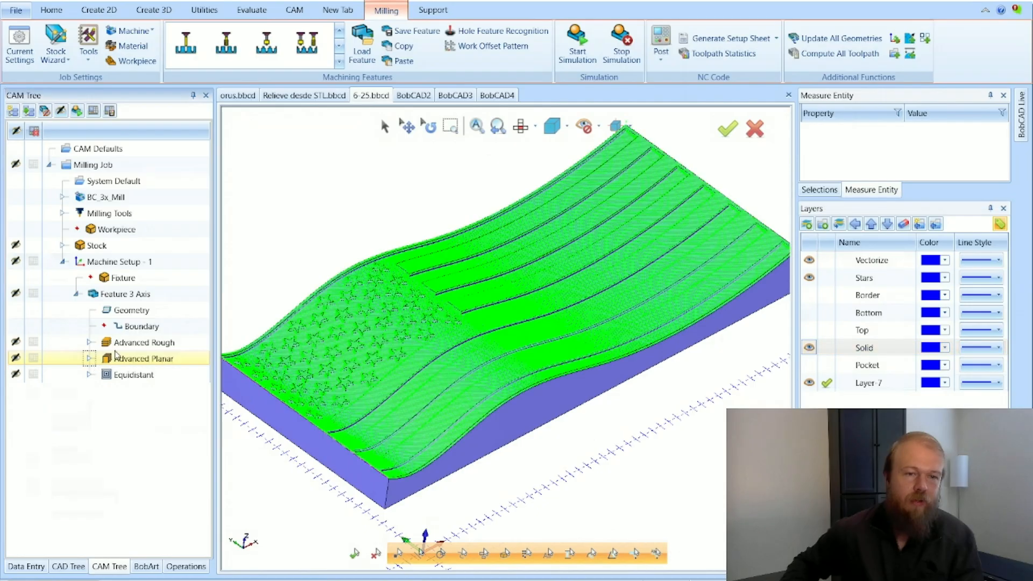
{"action": "left_click", "coordinate": [129, 345]}
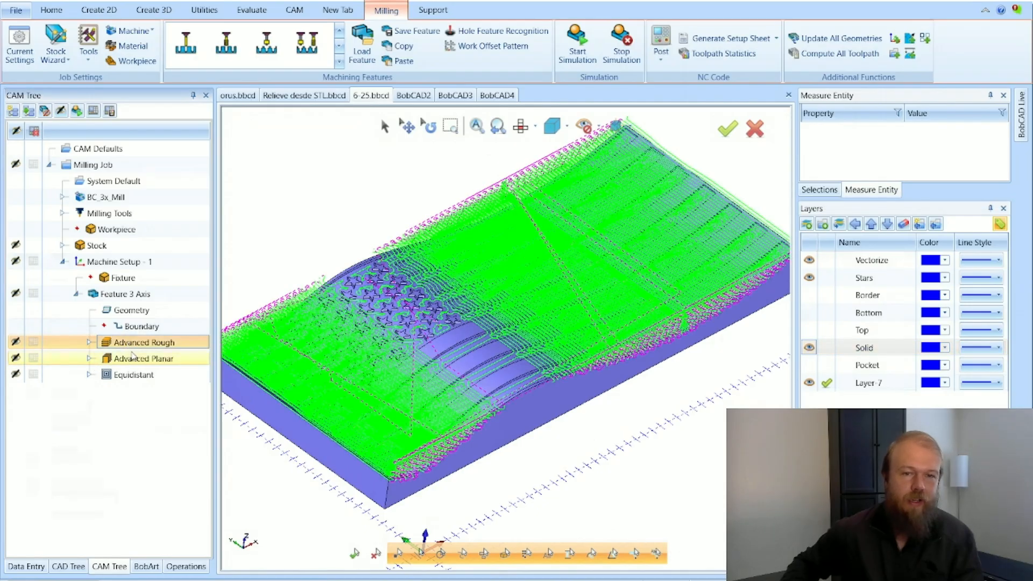
Open the Feature 3 Axis settings and review the Advanced Rough tool, patterns, parameters, leads, options, links, gouge check, advanced feedrates and MDI.
{"action": "double_click", "coordinate": [125, 294]}
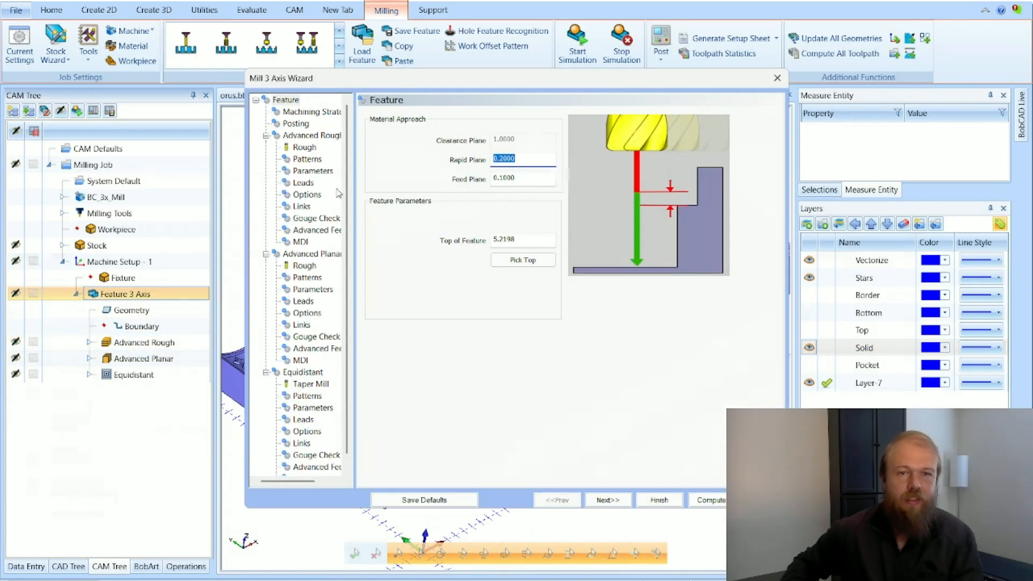
{"action": "left_click", "coordinate": [308, 148]}
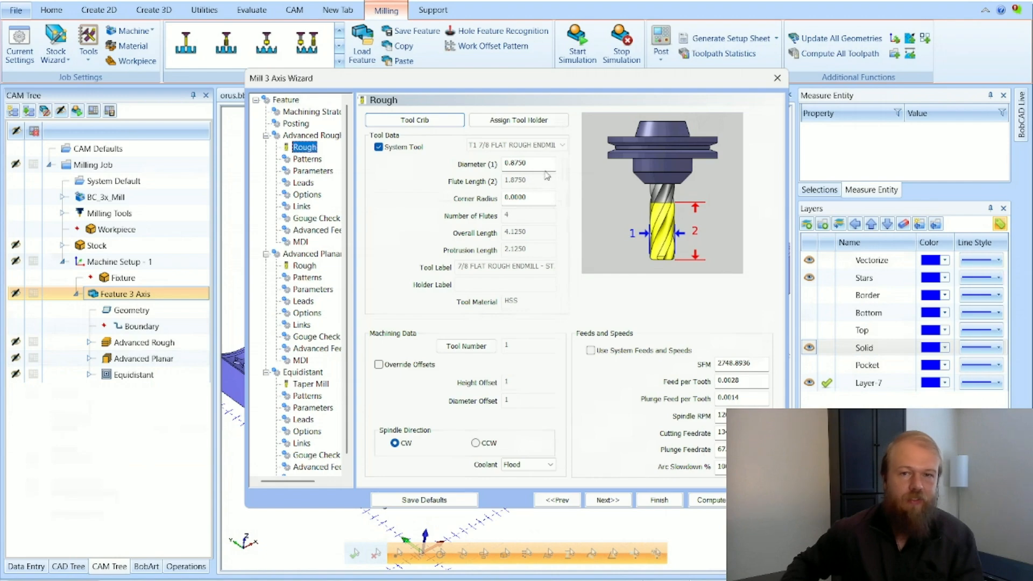
{"action": "left_click", "coordinate": [307, 160]}
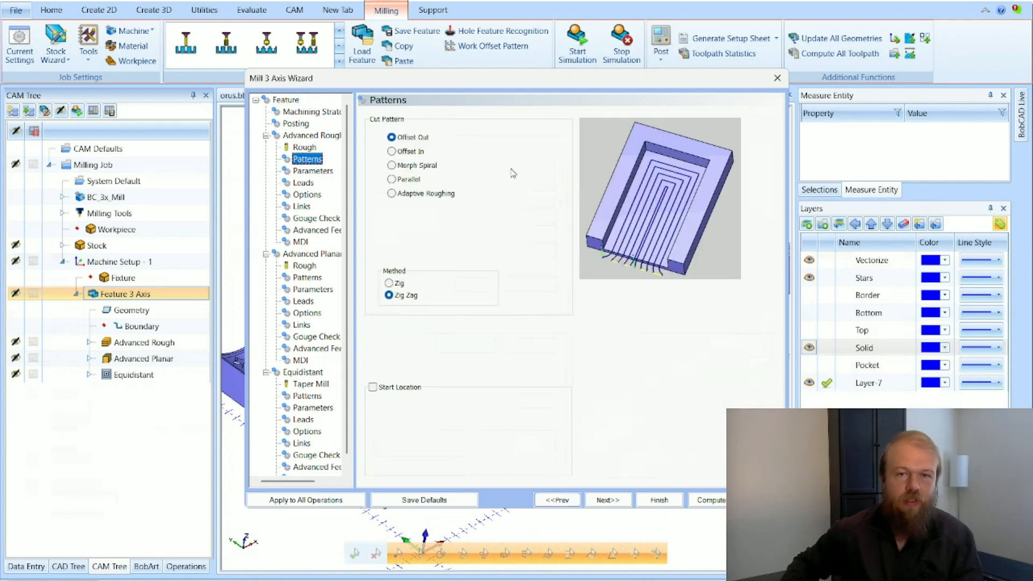
{"action": "left_click", "coordinate": [312, 170]}
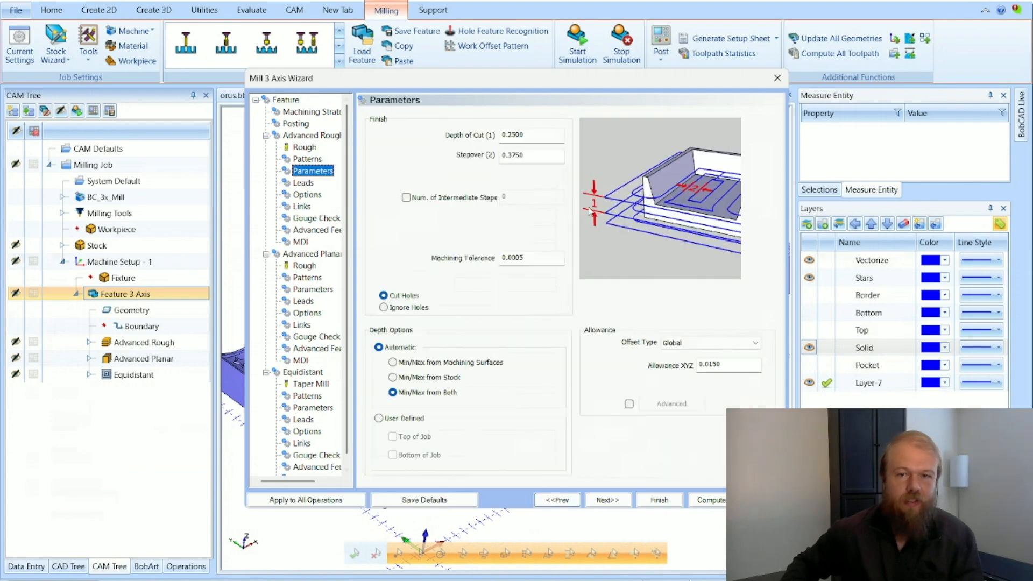
{"action": "left_click", "coordinate": [303, 183]}
{"action": "left_click", "coordinate": [303, 197]}
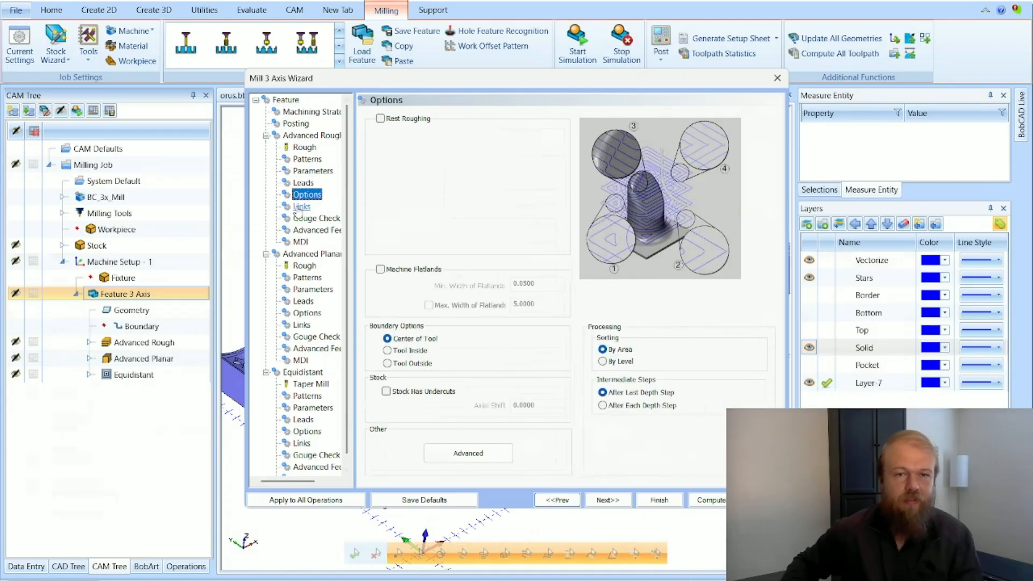
{"action": "left_click", "coordinate": [300, 208]}
{"action": "left_click", "coordinate": [301, 219]}
{"action": "left_click", "coordinate": [302, 230]}
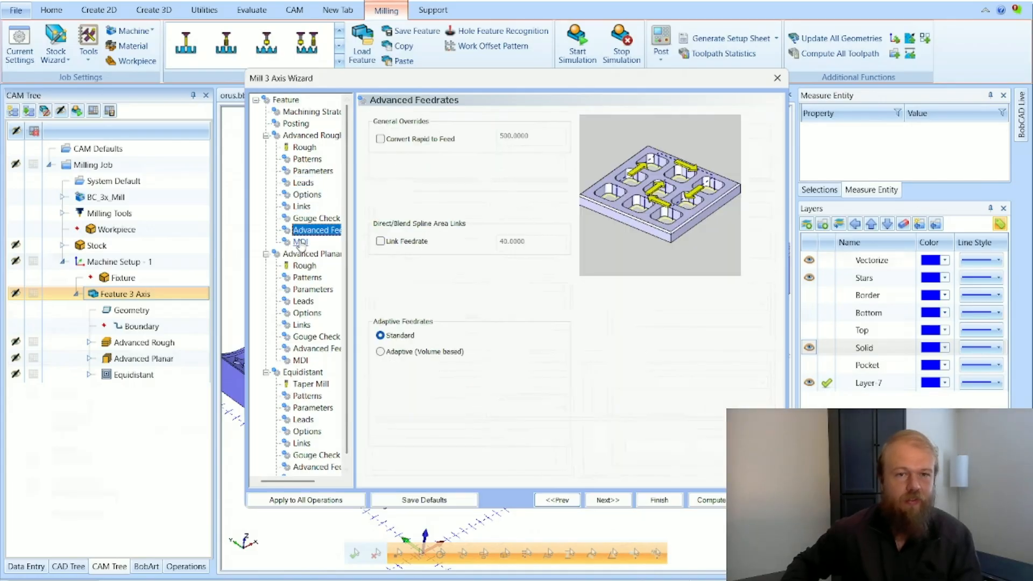
{"action": "left_click", "coordinate": [299, 242]}
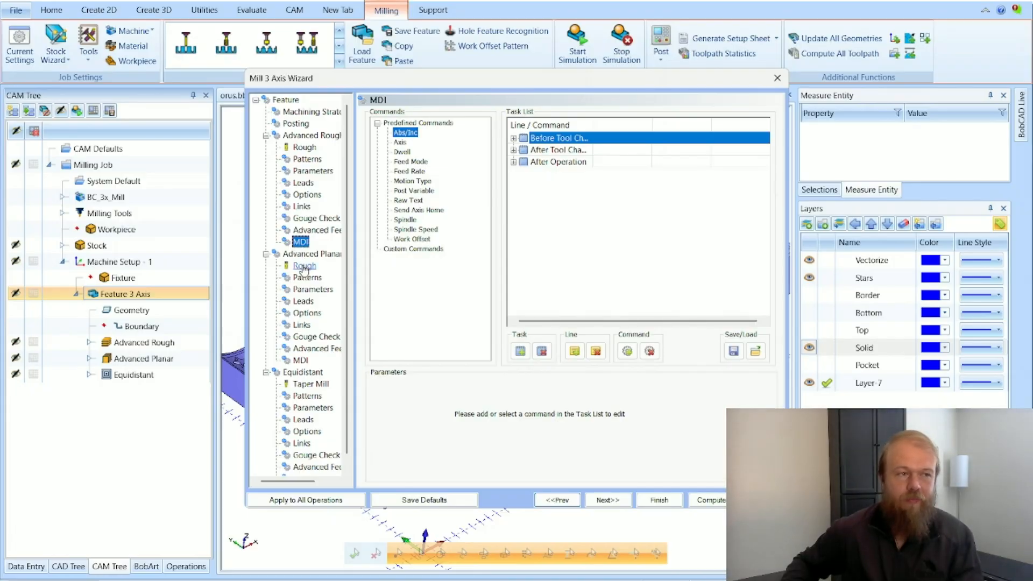
Review the Advanced Planar rough tool and cut pattern, including the lace angle, checking them against the flag model behind the wizard.
{"action": "left_click", "coordinate": [304, 267]}
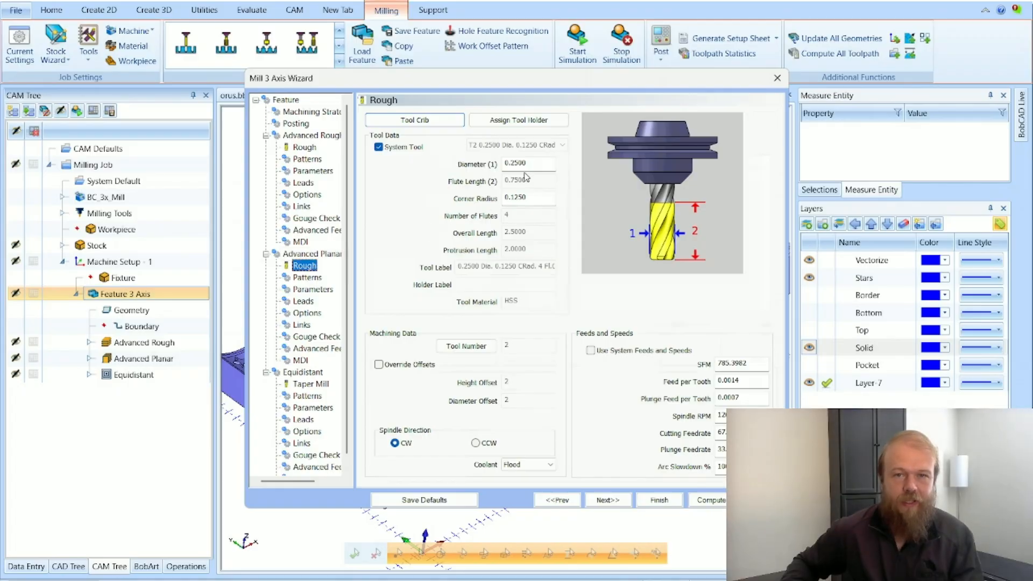
{"action": "left_click", "coordinate": [307, 277]}
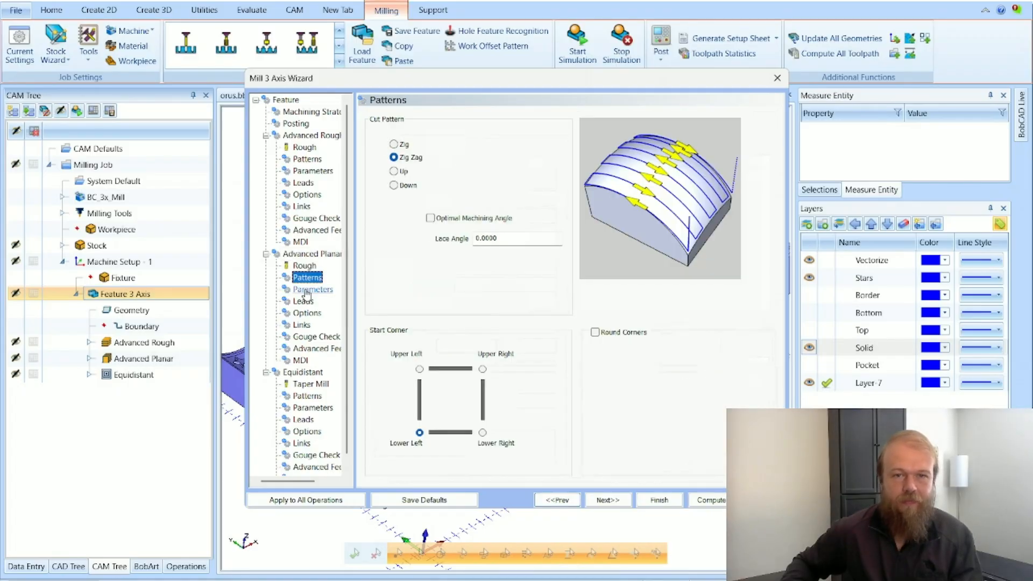
{"action": "left_click", "coordinate": [307, 290]}
{"action": "left_click", "coordinate": [306, 277]}
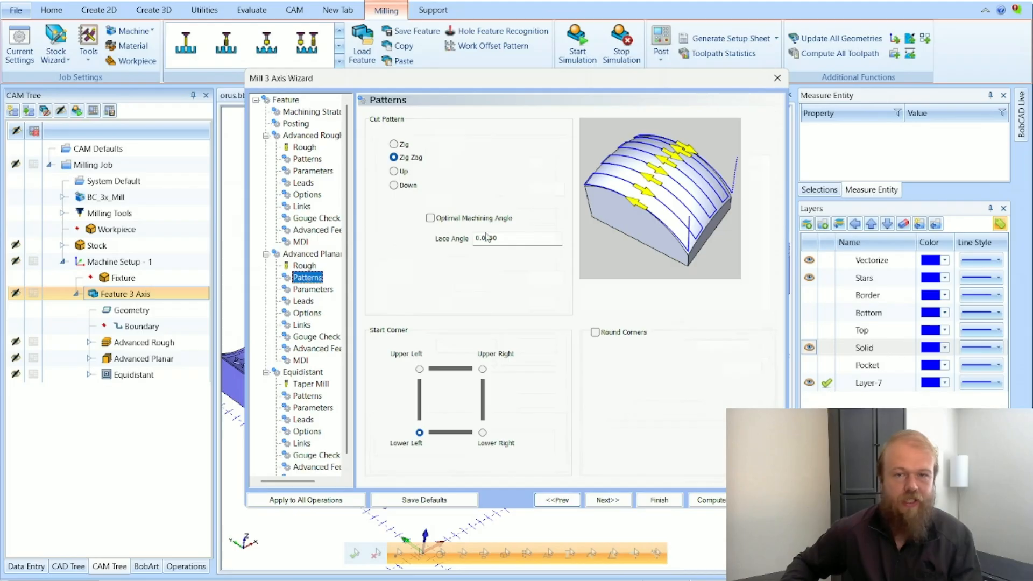
{"action": "left_click_drag", "start_coordinate": [339, 79], "coordinate": [771, 97]}
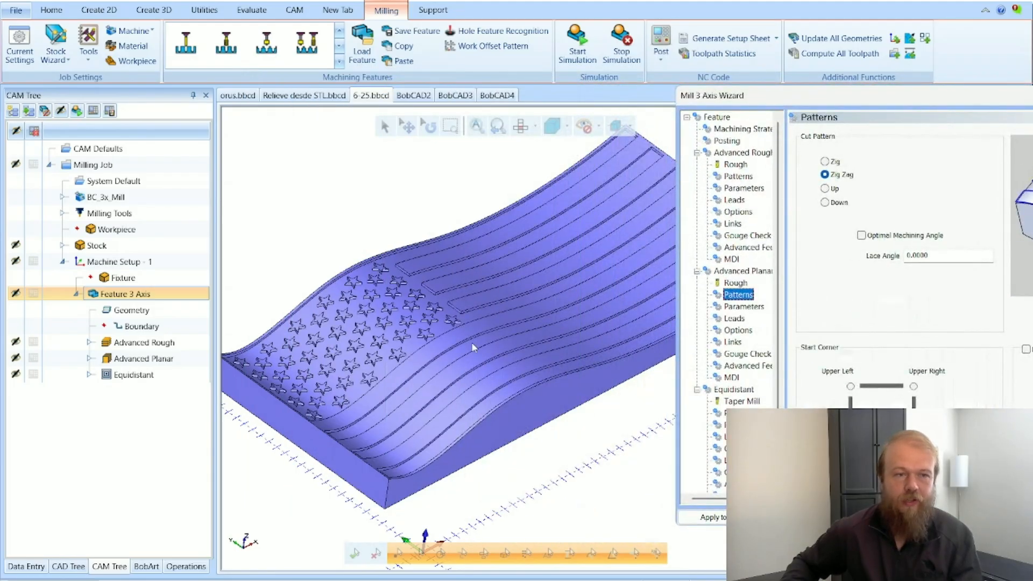
{"action": "left_click_drag", "start_coordinate": [794, 103], "coordinate": [403, 77]}
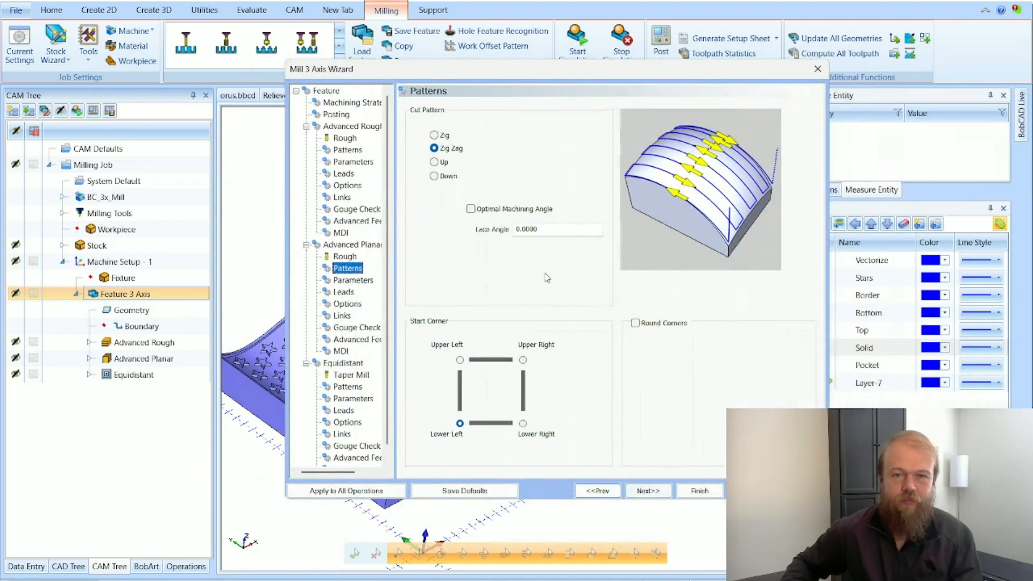
{"action": "left_click", "coordinate": [549, 229]}
{"action": "left_click_drag", "start_coordinate": [409, 67], "coordinate": [666, 89]}
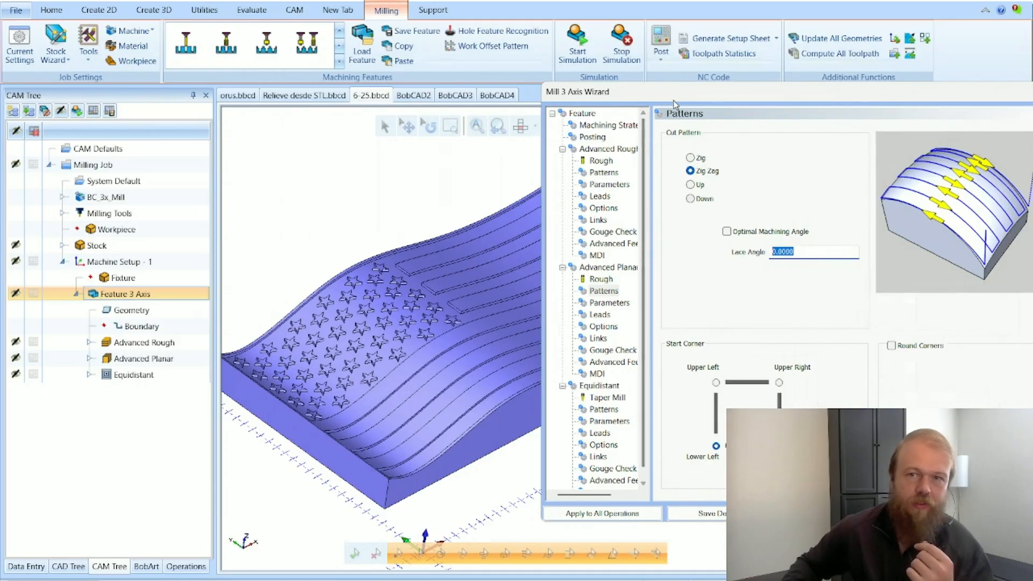
{"action": "left_click_drag", "start_coordinate": [672, 102], "coordinate": [466, 101]}
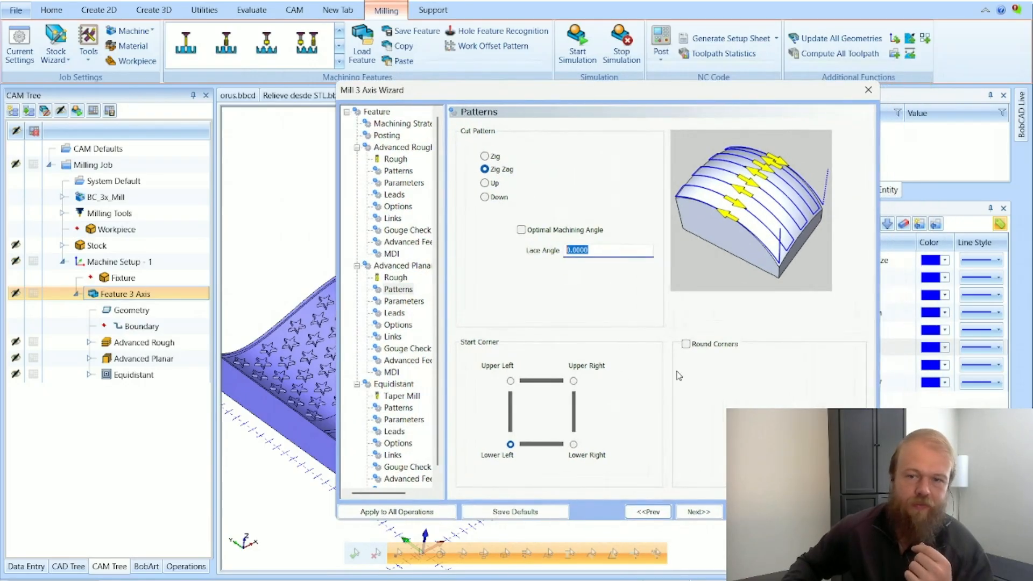
Go through the remaining Advanced Planar settings, from the stepover parameters to MDI, and continue to the Equidistant operation.
{"action": "left_click", "coordinate": [699, 511]}
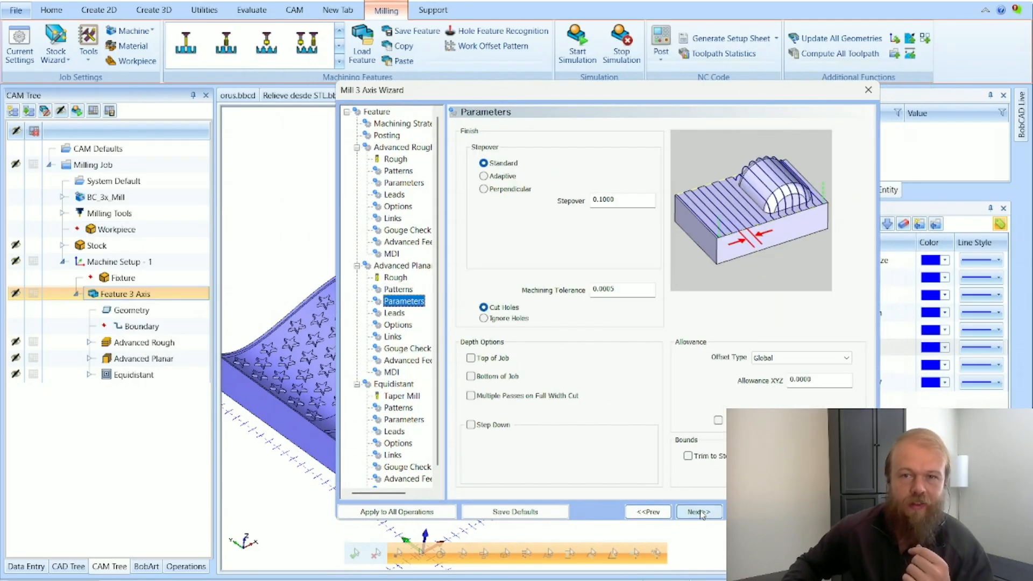
{"action": "left_click", "coordinate": [699, 512]}
{"action": "left_click", "coordinate": [699, 512]}
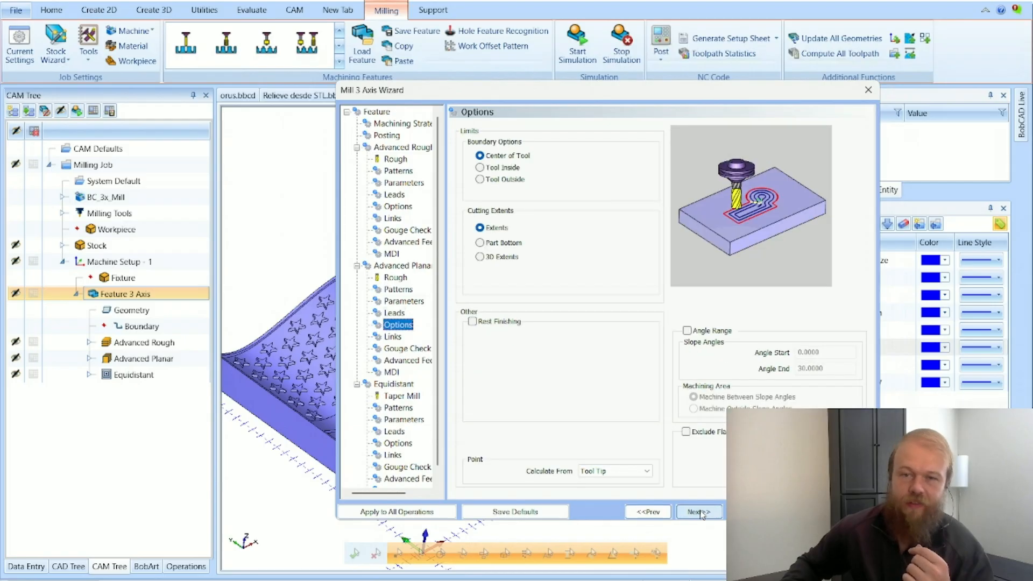
{"action": "left_click", "coordinate": [699, 511]}
{"action": "left_click", "coordinate": [699, 511]}
{"action": "left_click", "coordinate": [699, 512]}
{"action": "left_click", "coordinate": [699, 511]}
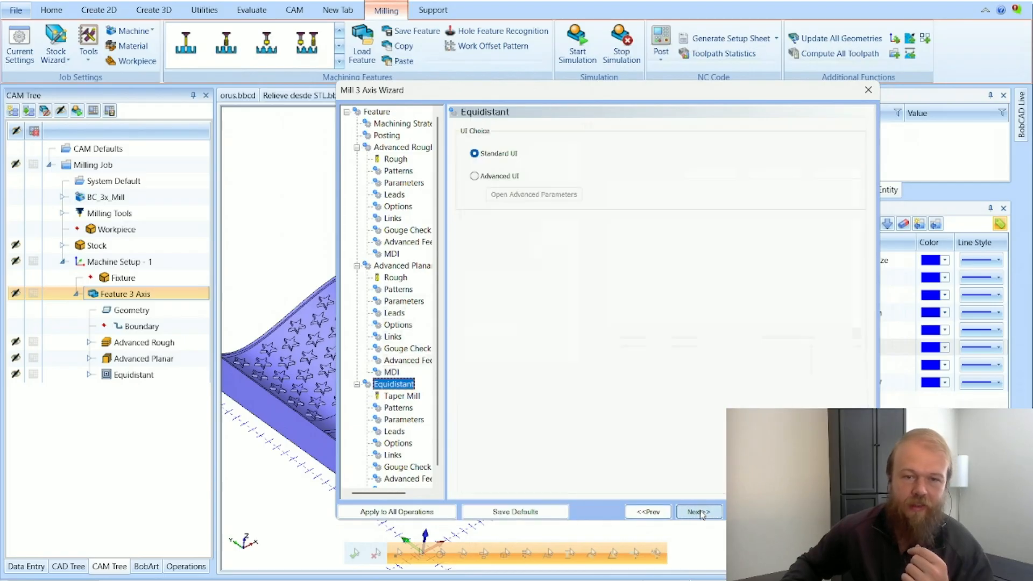
Review the Equidistant operation's taper mill and cut patterns, and open its stepover value in the parameters.
{"action": "left_click", "coordinate": [699, 512]}
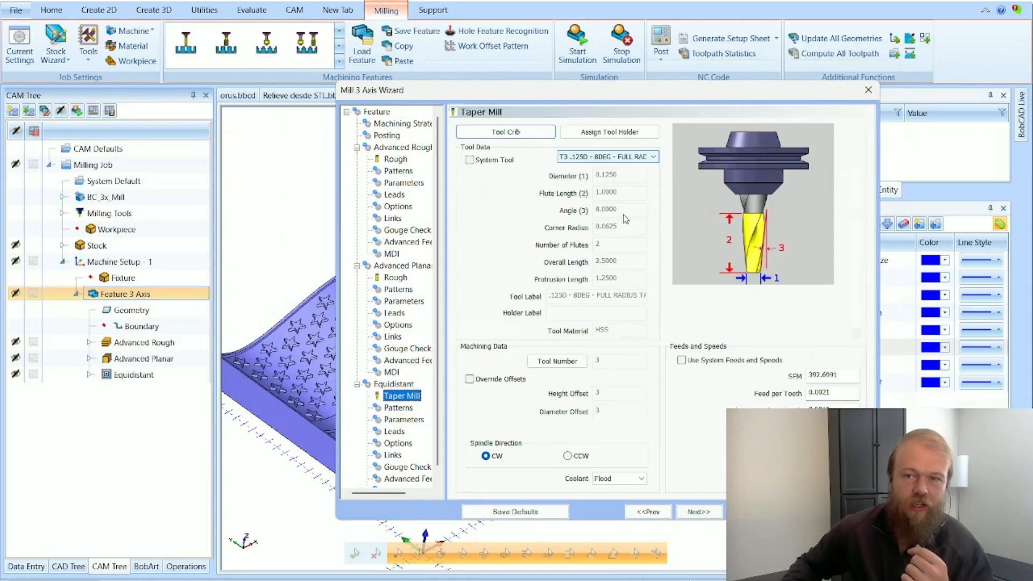
{"action": "left_click", "coordinate": [699, 512]}
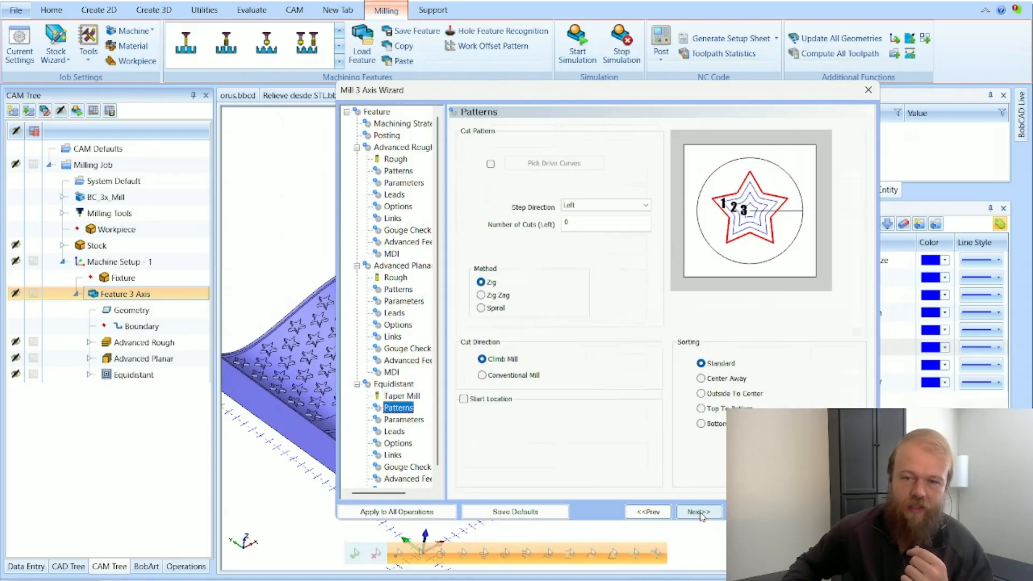
{"action": "left_click", "coordinate": [401, 396]}
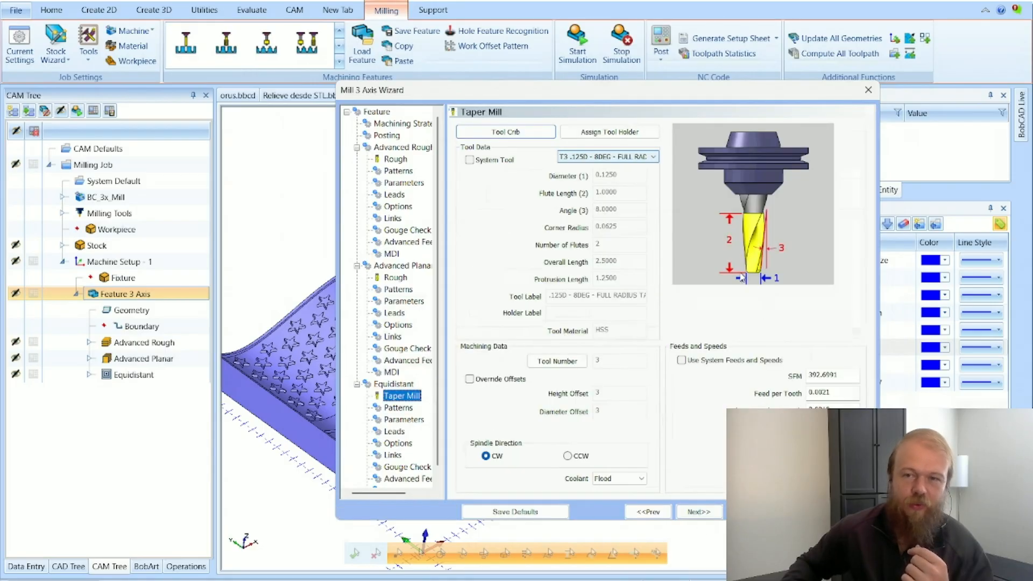
{"action": "left_click", "coordinate": [699, 513]}
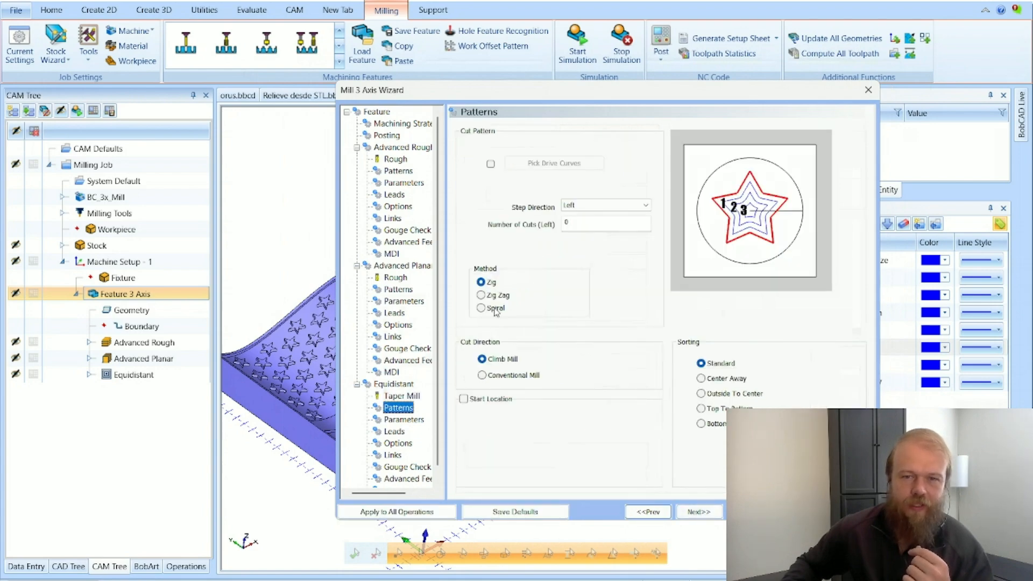
{"action": "left_click", "coordinate": [700, 513]}
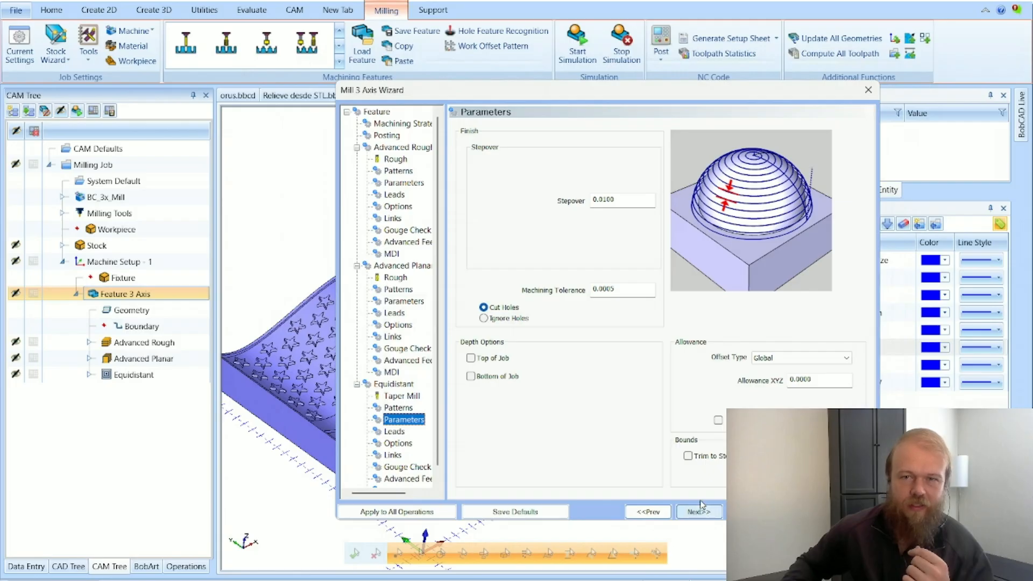
{"action": "double_click", "coordinate": [621, 201]}
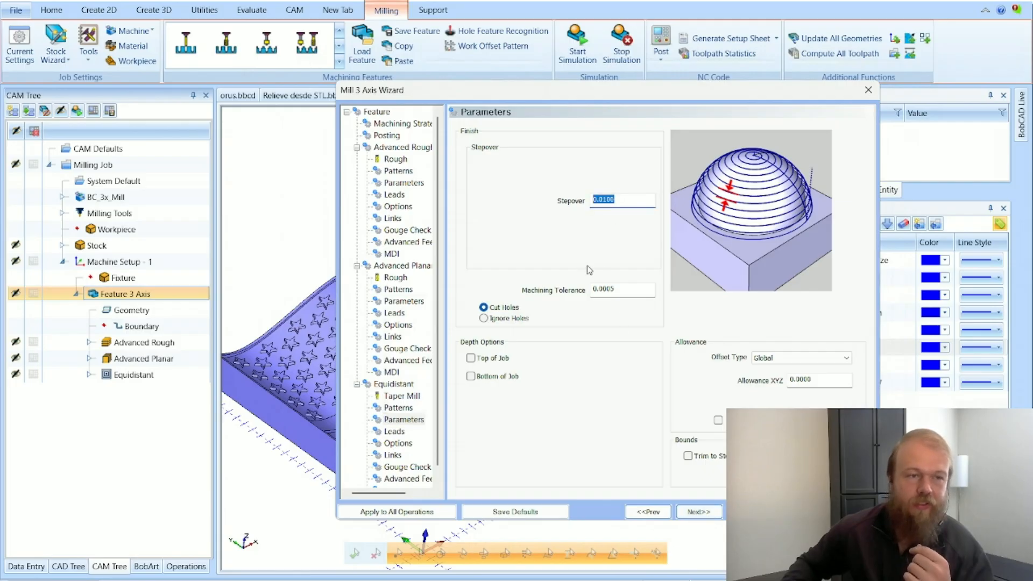
Review the Equidistant leads and options, comparing the Extents and 3D Extents cutting extents and keeping 3D Extents.
{"action": "left_click", "coordinate": [695, 512]}
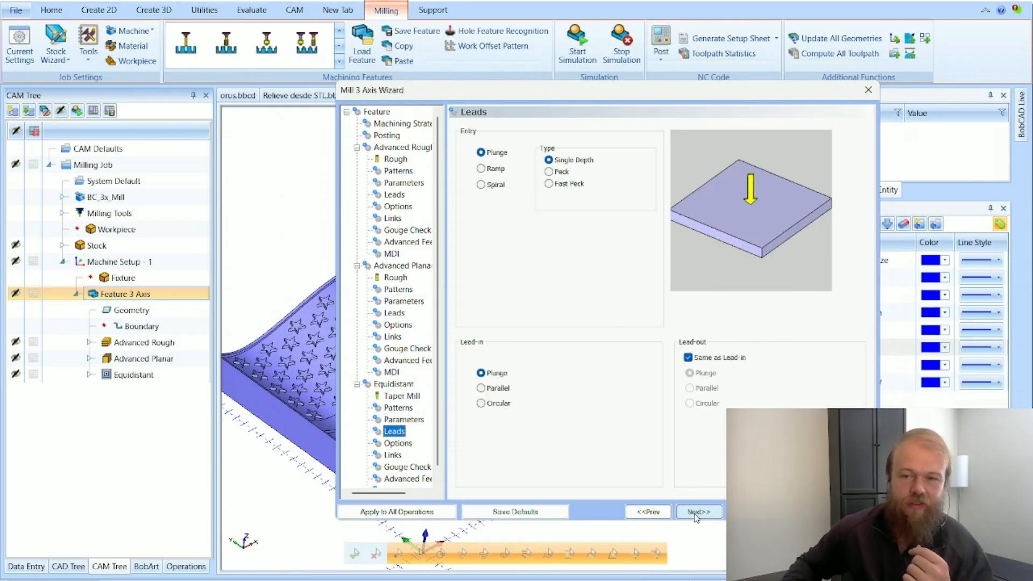
{"action": "left_click", "coordinate": [696, 513]}
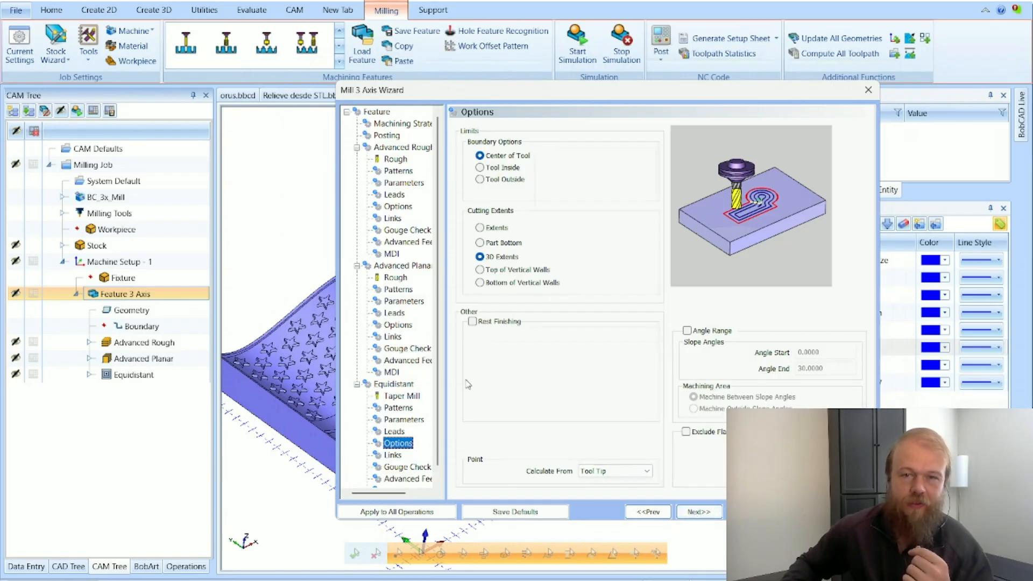
{"action": "left_click", "coordinate": [488, 259]}
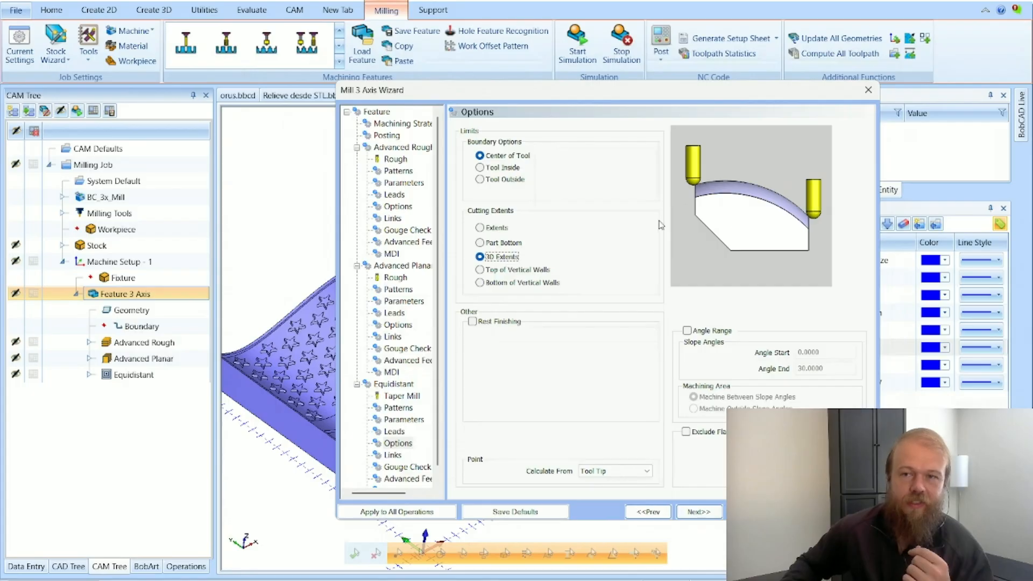
{"action": "left_click", "coordinate": [496, 229]}
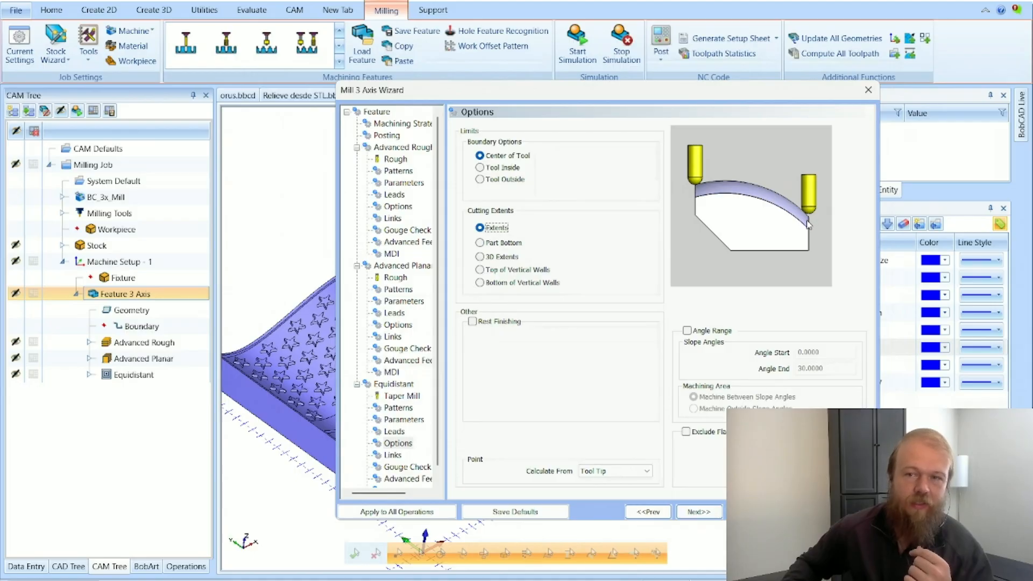
{"action": "left_click", "coordinate": [501, 257]}
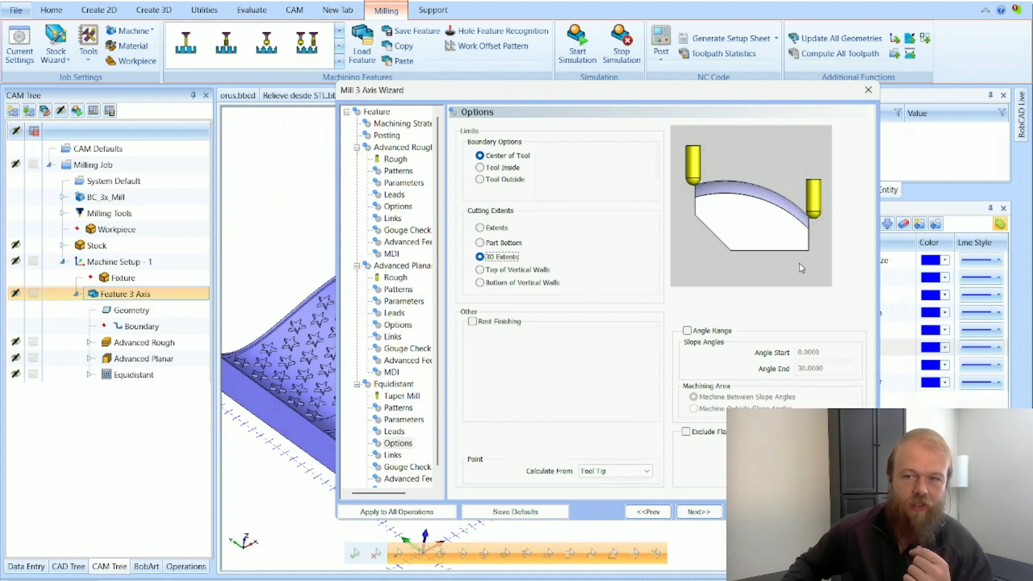
Go through the remaining Equidistant settings, from links and gouge check to advanced feedrates and MDI, and close the wizard.
{"action": "left_click", "coordinate": [707, 514]}
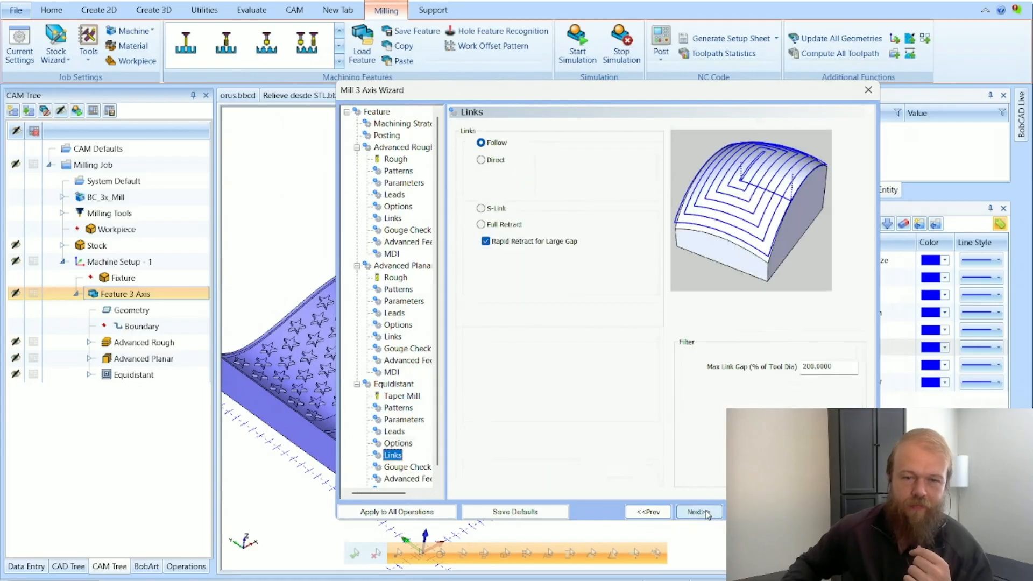
{"action": "left_click", "coordinate": [706, 514]}
{"action": "left_click", "coordinate": [706, 514]}
{"action": "left_click", "coordinate": [707, 513]}
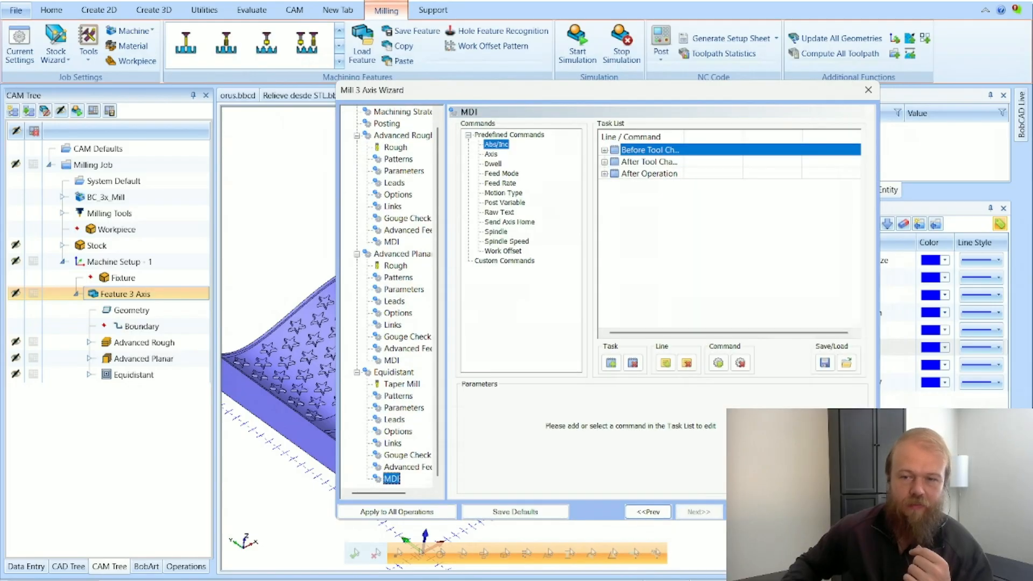
{"action": "left_click", "coordinate": [458, 512]}
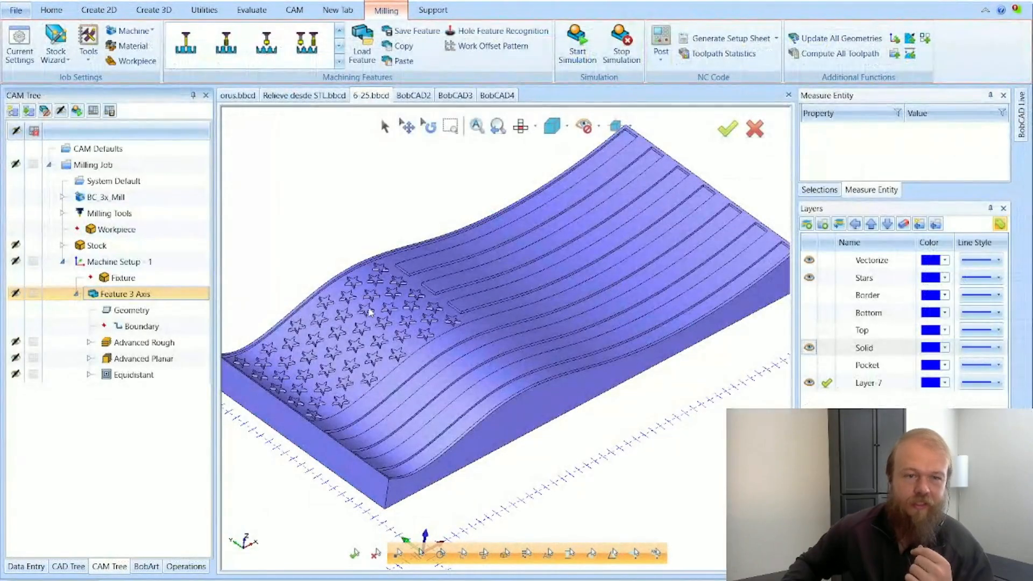
Reopen the operation settings from Advanced Rough and compare the tools, feeds and speeds of all three operations.
{"action": "left_click", "coordinate": [168, 344]}
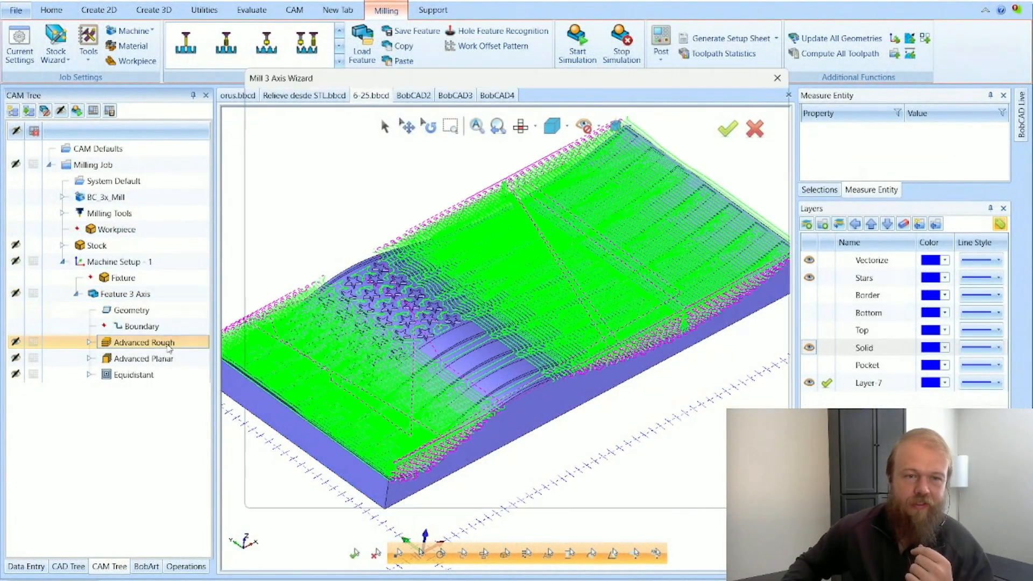
{"action": "left_click", "coordinate": [304, 147]}
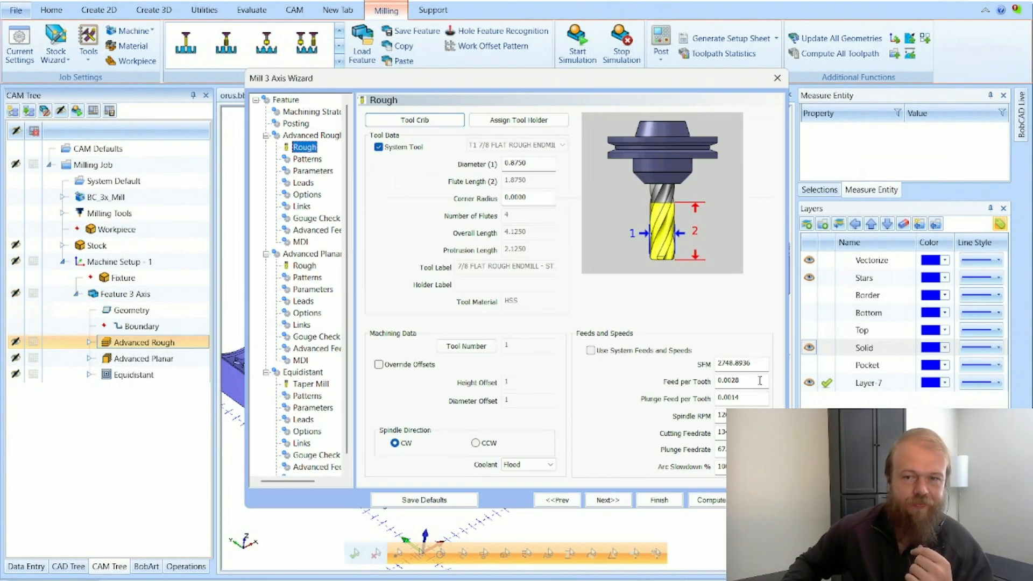
{"action": "left_click", "coordinate": [304, 266]}
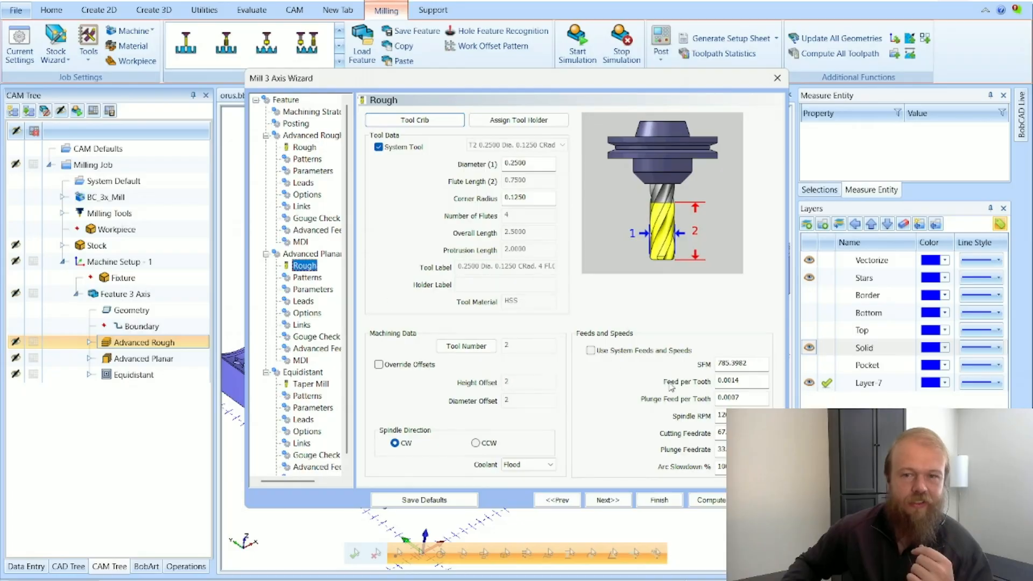
{"action": "left_click", "coordinate": [311, 383]}
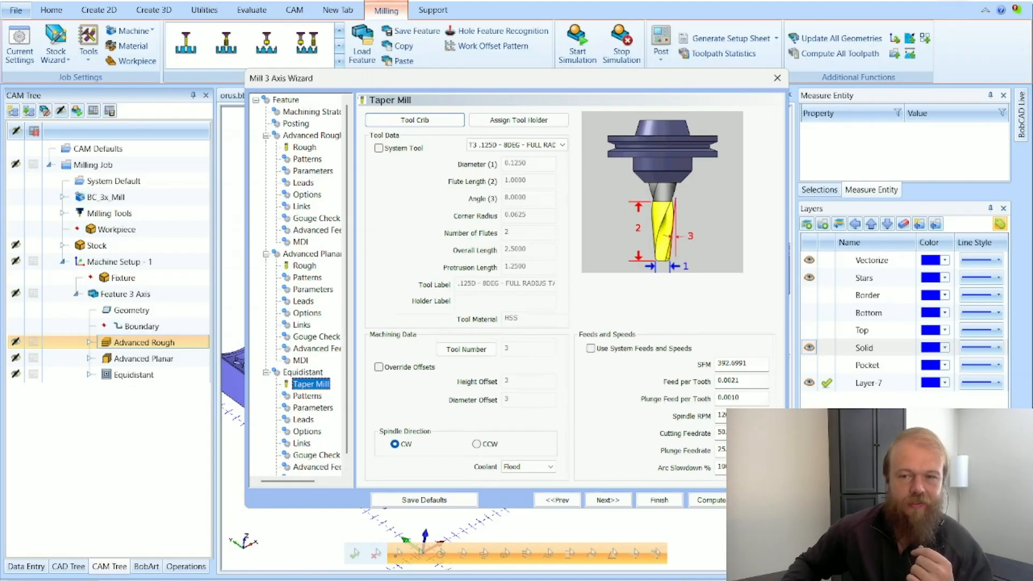
{"action": "left_click", "coordinate": [667, 499]}
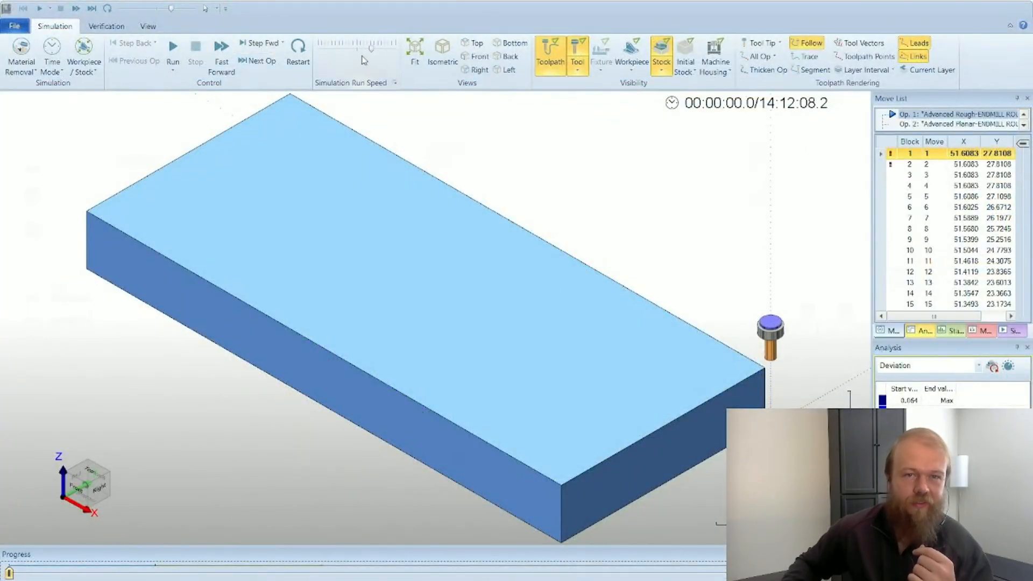
Run the machining simulation at a higher speed with the analysis colouring set to None and the toolpath hidden.
{"action": "mouse_move", "coordinate": [372, 48]}
{"action": "left_mouse_down"}
{"action": "mouse_move", "coordinate": [356, 50]}
{"action": "mouse_move", "coordinate": [375, 49]}
{"action": "left_mouse_up"}
{"action": "left_click", "coordinate": [173, 54]}
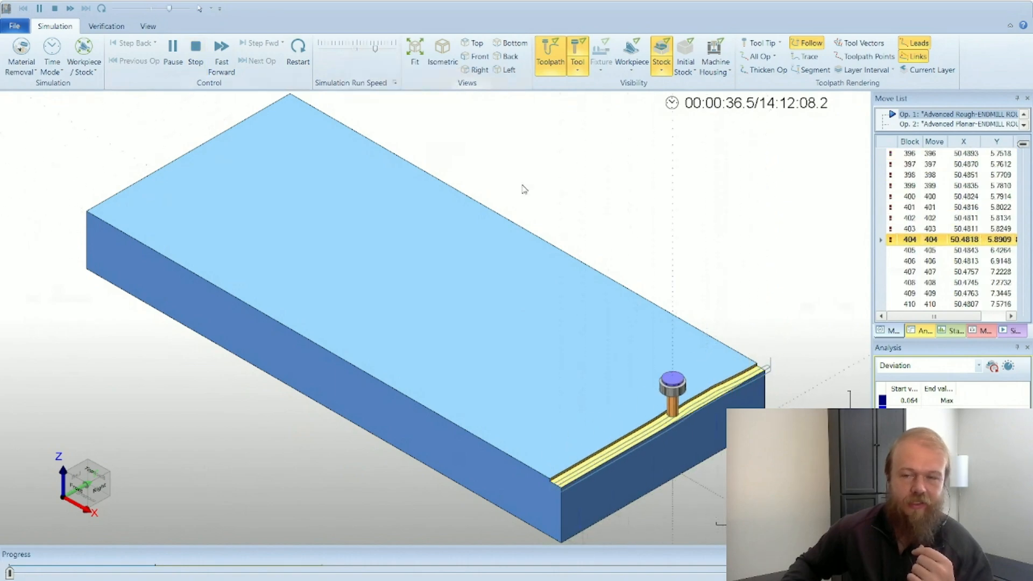
{"action": "left_click", "coordinate": [908, 365]}
{"action": "left_click", "coordinate": [900, 379]}
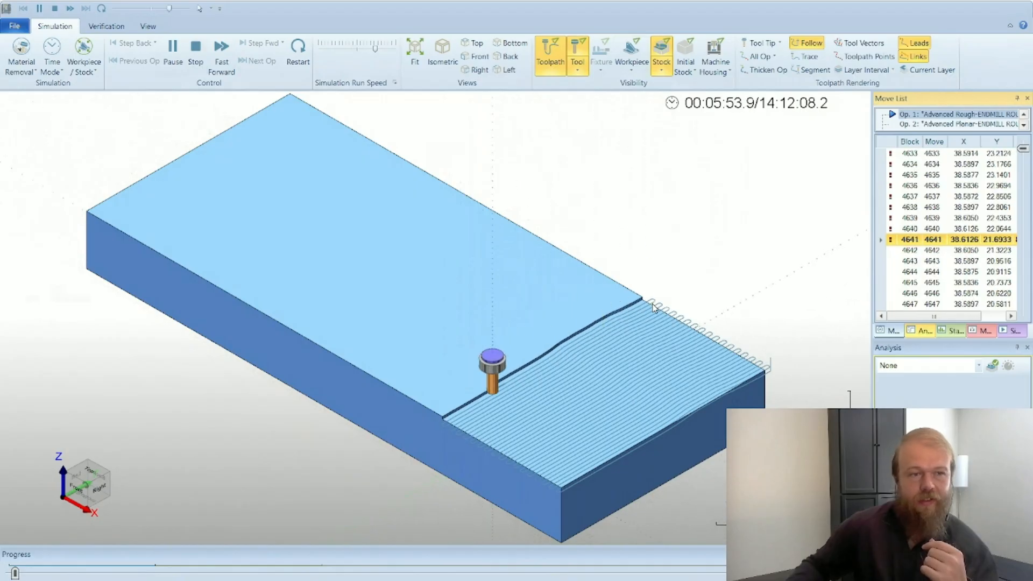
{"action": "left_click", "coordinate": [551, 68]}
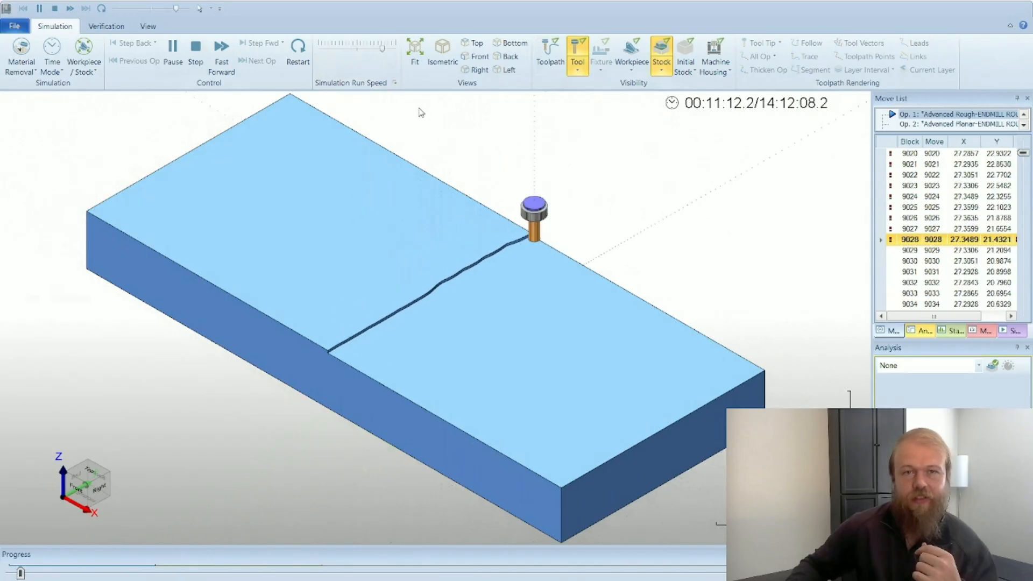
{"action": "left_click_drag", "start_coordinate": [383, 48], "coordinate": [387, 52]}
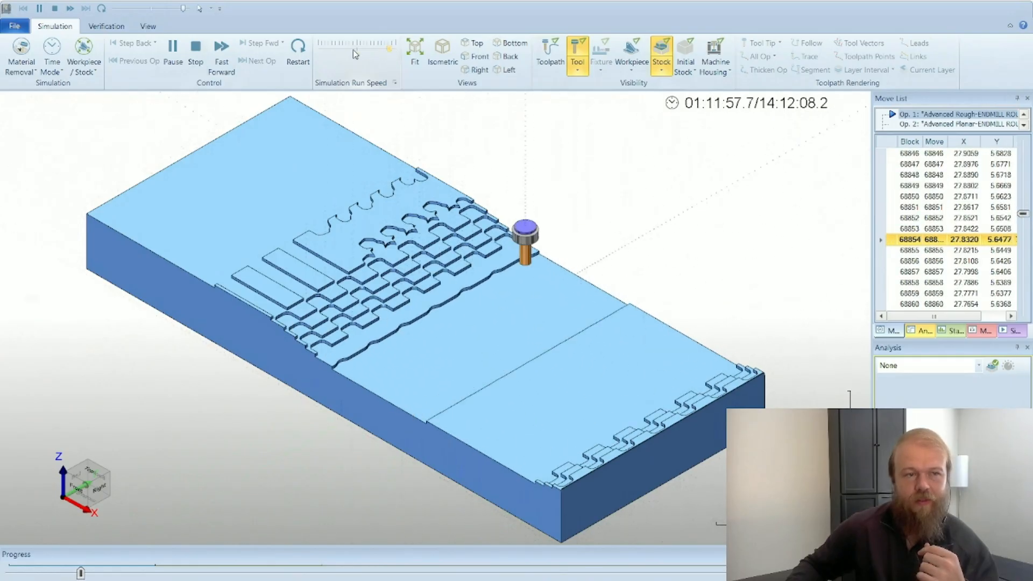
Pause the roughing simulation, skip ahead to the Advanced Planar operation and resume the run.
{"action": "left_click", "coordinate": [172, 51]}
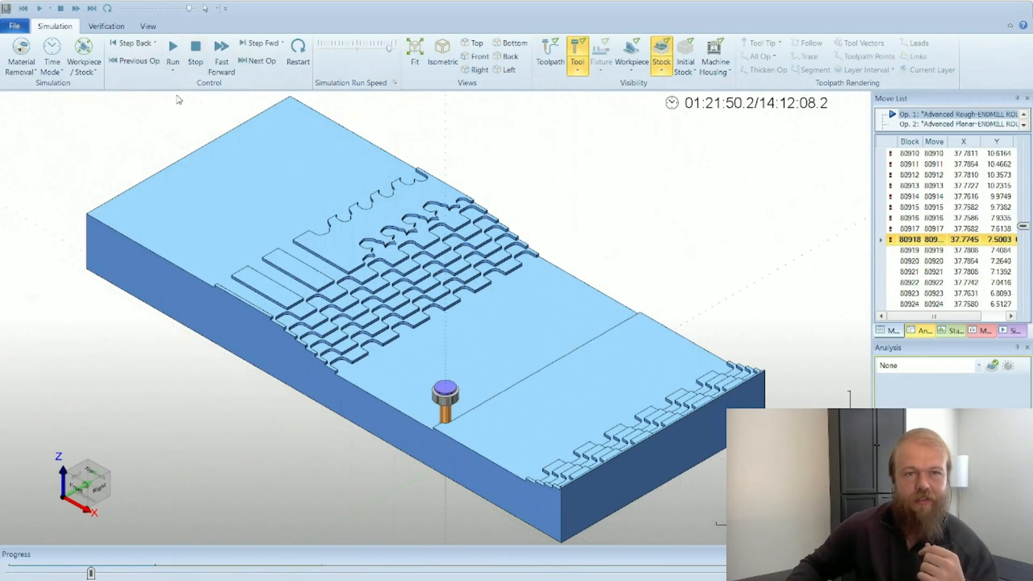
{"action": "left_click", "coordinate": [255, 66]}
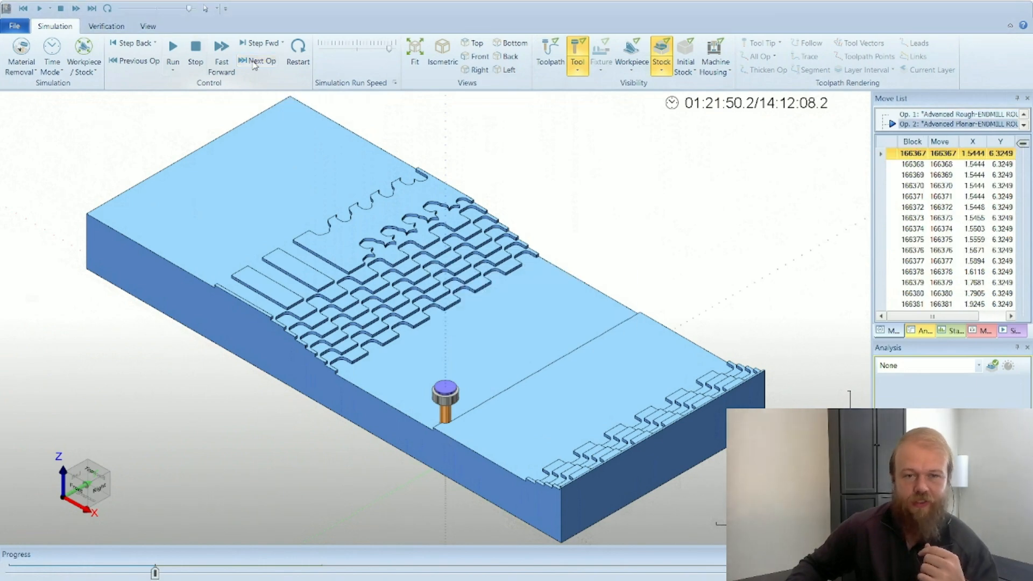
{"action": "left_click", "coordinate": [173, 49]}
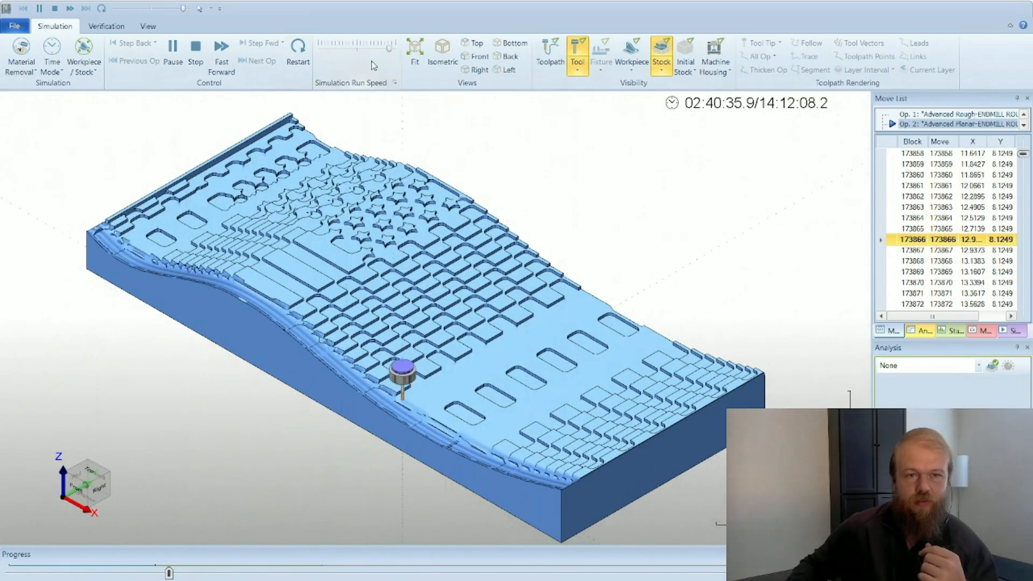
Examine the surface left by the Advanced Planar passes on the flag stock up close while the simulation runs.
{"action": "scroll", "coordinate": [360, 347], "scroll_direction": "up", "scroll_amount": 5}
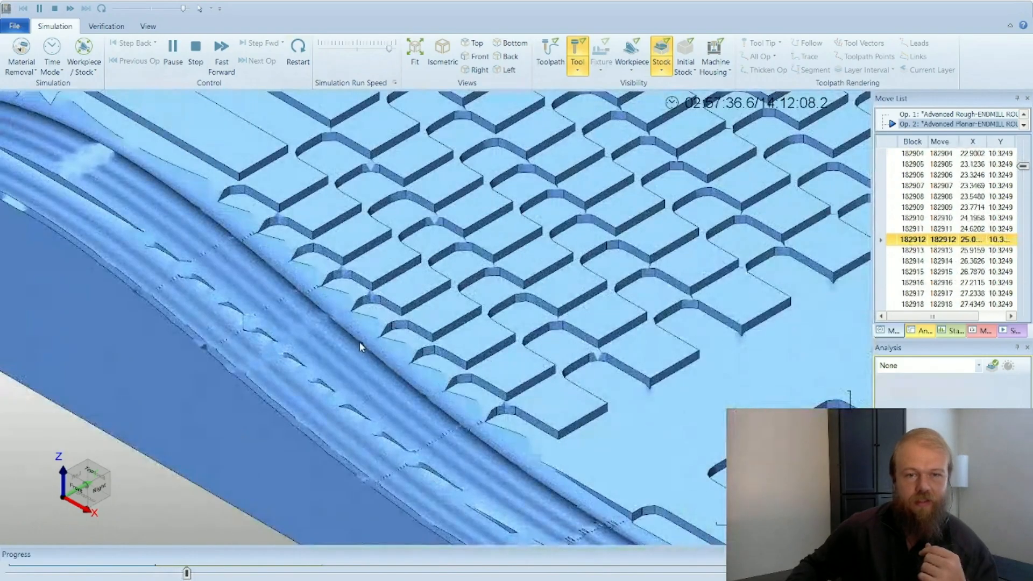
{"action": "scroll", "coordinate": [360, 344], "scroll_direction": "up", "scroll_amount": 3}
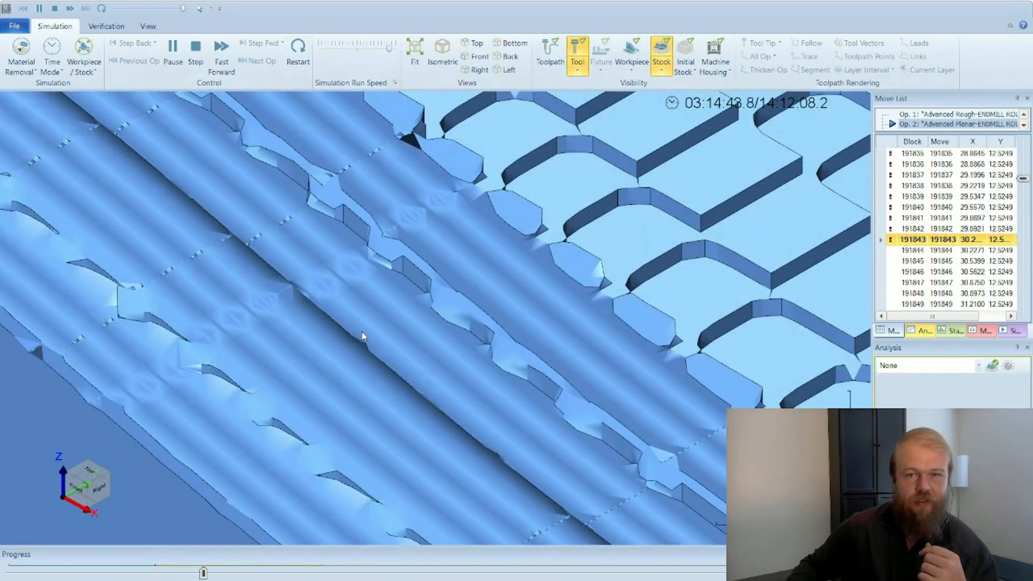
{"action": "scroll", "coordinate": [361, 333], "scroll_direction": "down", "scroll_amount": 5}
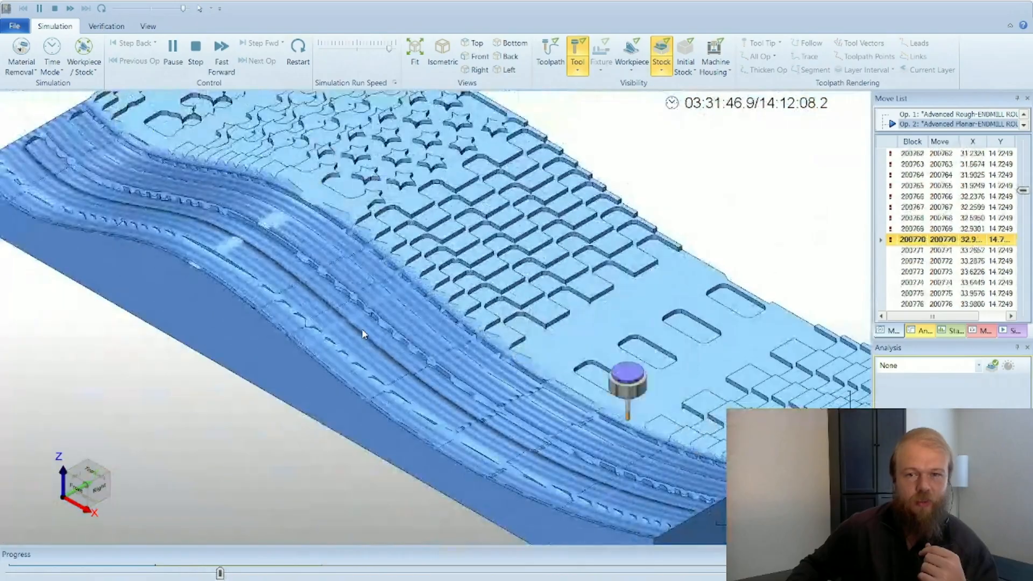
{"action": "scroll", "coordinate": [361, 328], "scroll_direction": "down", "scroll_amount": 2}
{"action": "scroll", "coordinate": [561, 324], "scroll_direction": "up", "scroll_amount": 2}
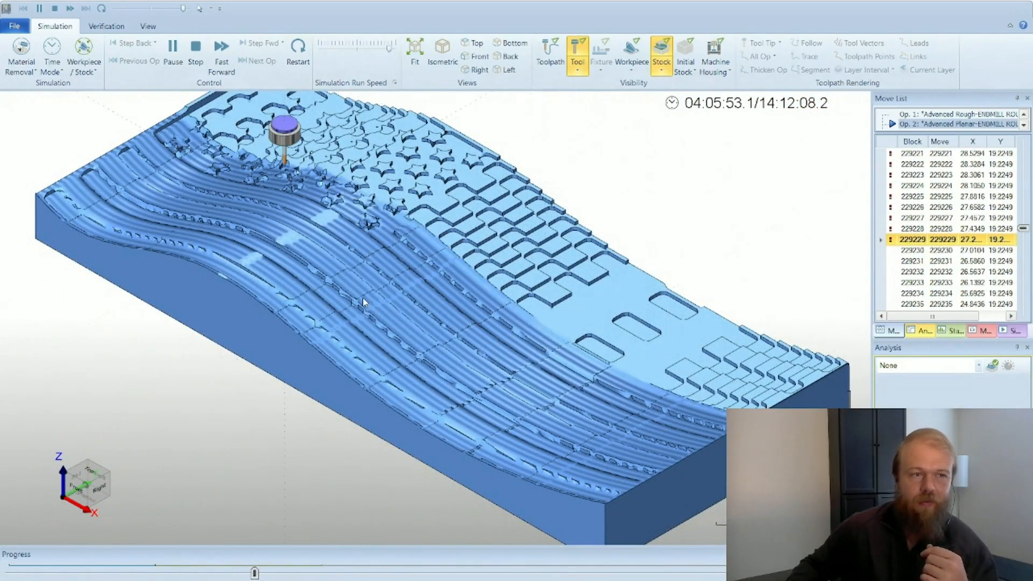
{"action": "scroll", "coordinate": [363, 303], "scroll_direction": "down", "scroll_amount": 3}
{"action": "scroll", "coordinate": [425, 252], "scroll_direction": "up", "scroll_amount": 3}
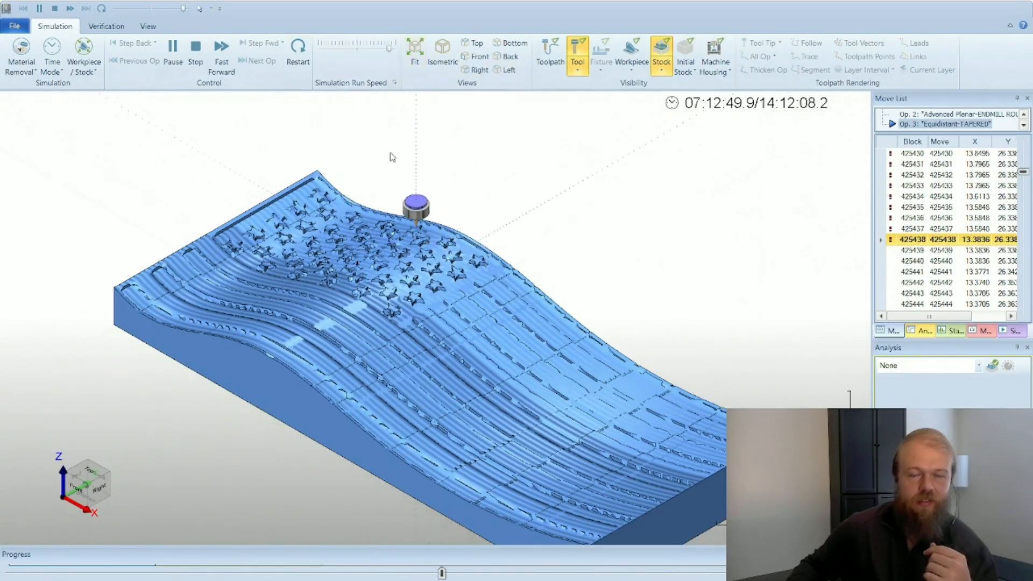
Toggle the simulation playback and examine the machined stars and stripes up close from a tilted view.
{"action": "left_click", "coordinate": [174, 51]}
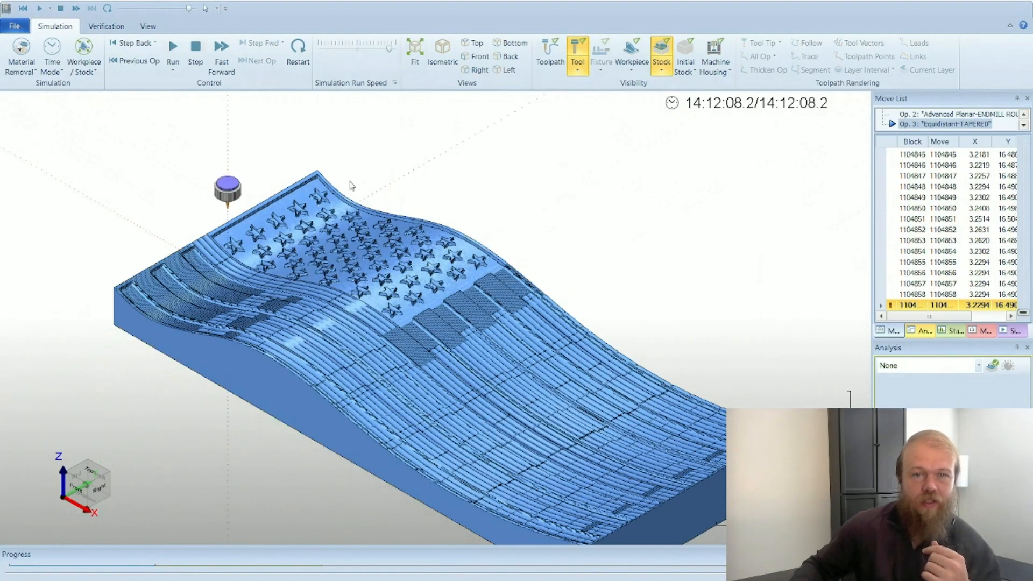
{"action": "middle_click_drag", "start_coordinate": [368, 205], "coordinate": [340, 266]}
{"action": "scroll", "coordinate": [249, 317], "scroll_direction": "up", "scroll_amount": 5}
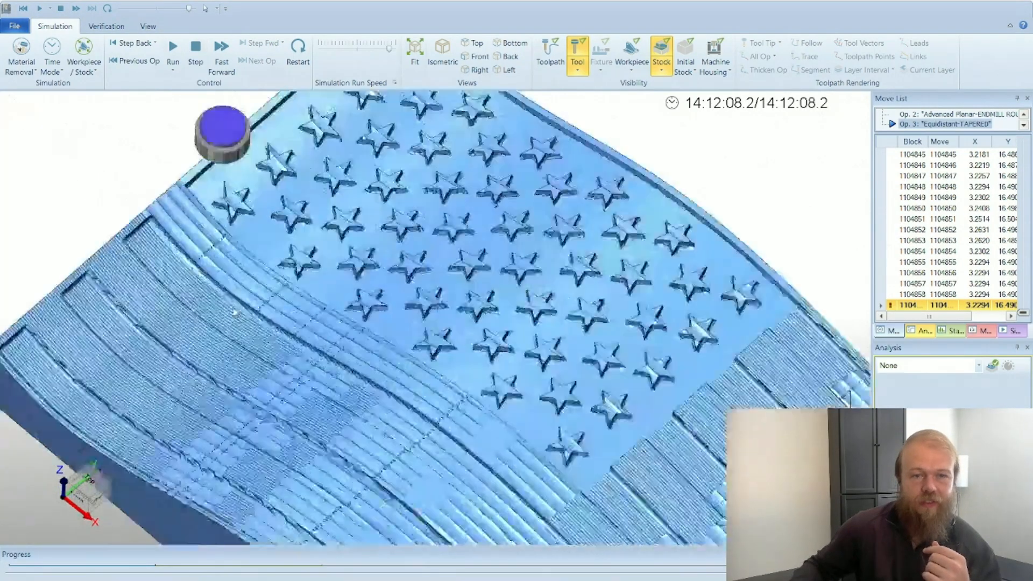
{"action": "scroll", "coordinate": [217, 287], "scroll_direction": "down", "scroll_amount": 2}
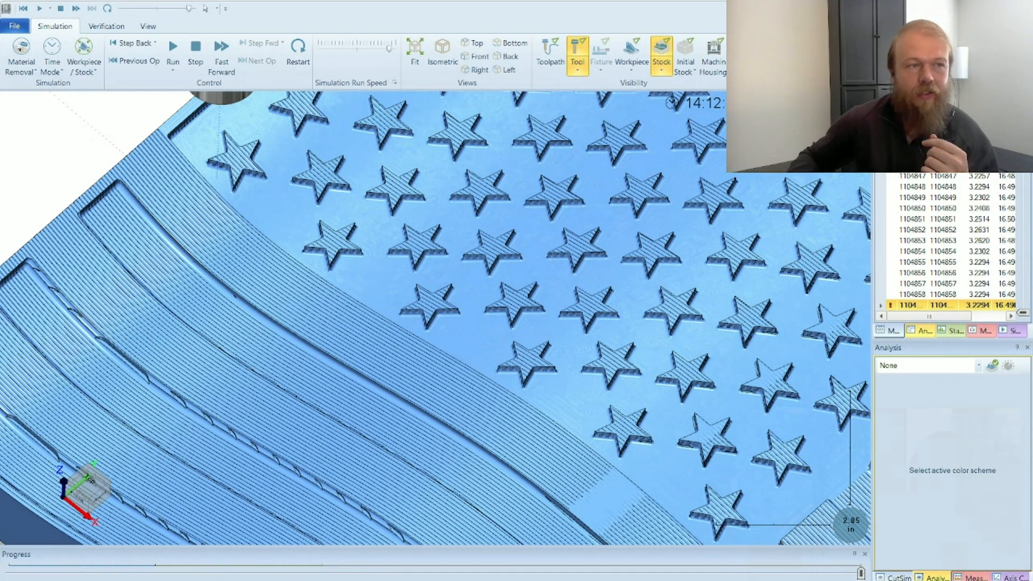
{"action": "left_click", "coordinate": [961, 373]}
{"action": "left_click", "coordinate": [951, 534]}
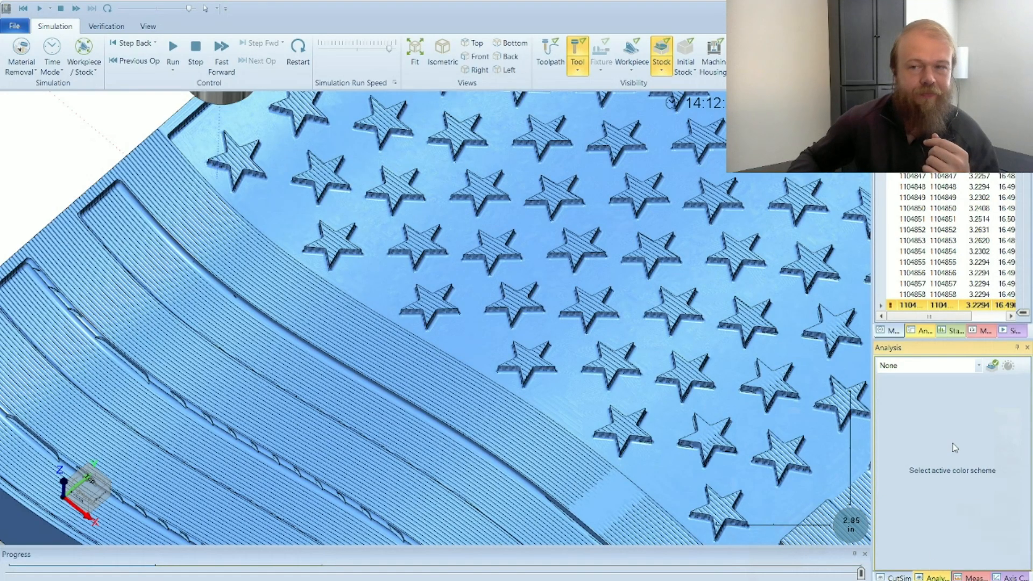
{"action": "left_click", "coordinate": [941, 368]}
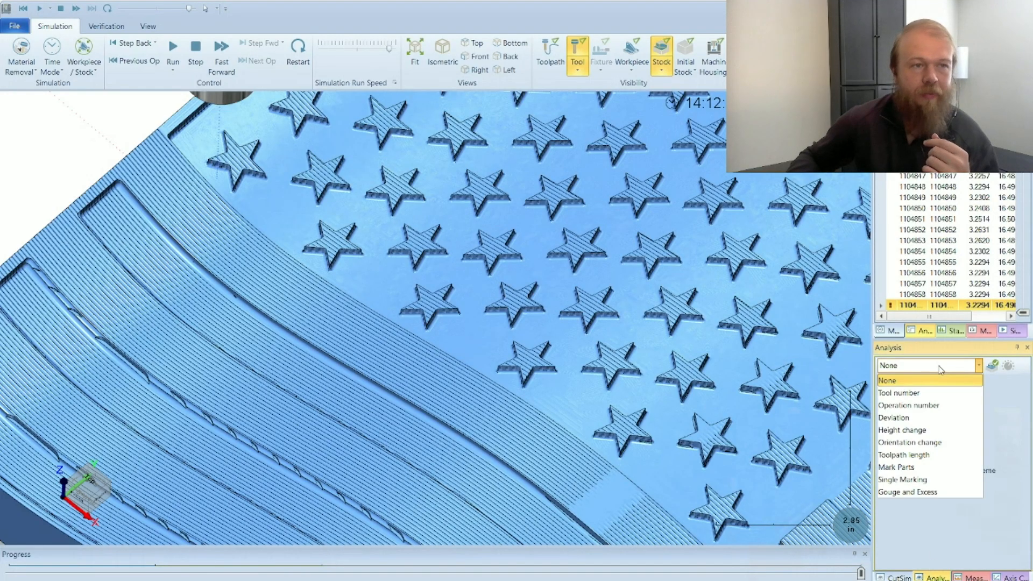
{"action": "left_click", "coordinate": [904, 384]}
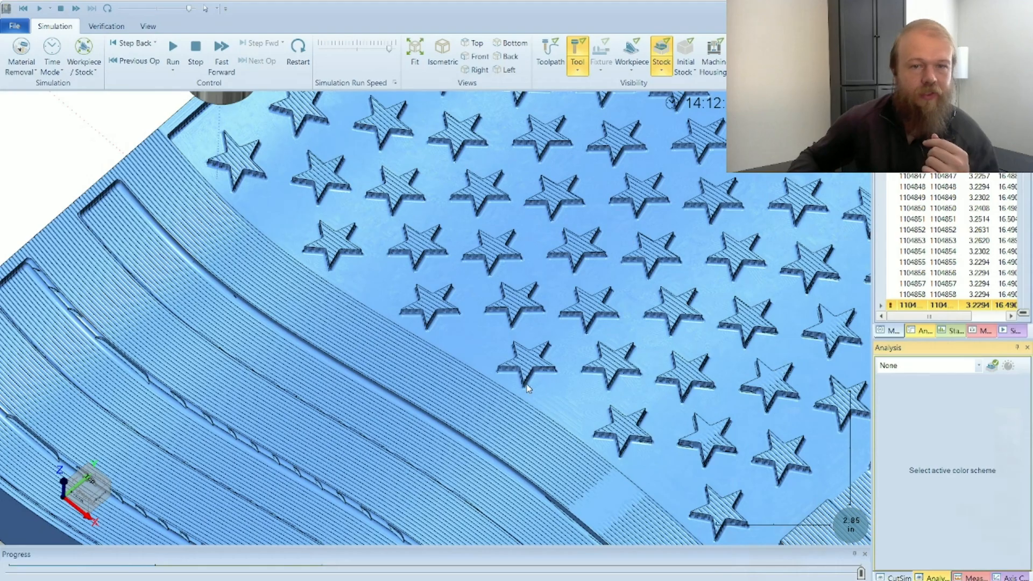
Colour the simulated stock by tool number and examine the cut areas around the star edges up close.
{"action": "left_click", "coordinate": [935, 366]}
{"action": "left_click", "coordinate": [906, 392]}
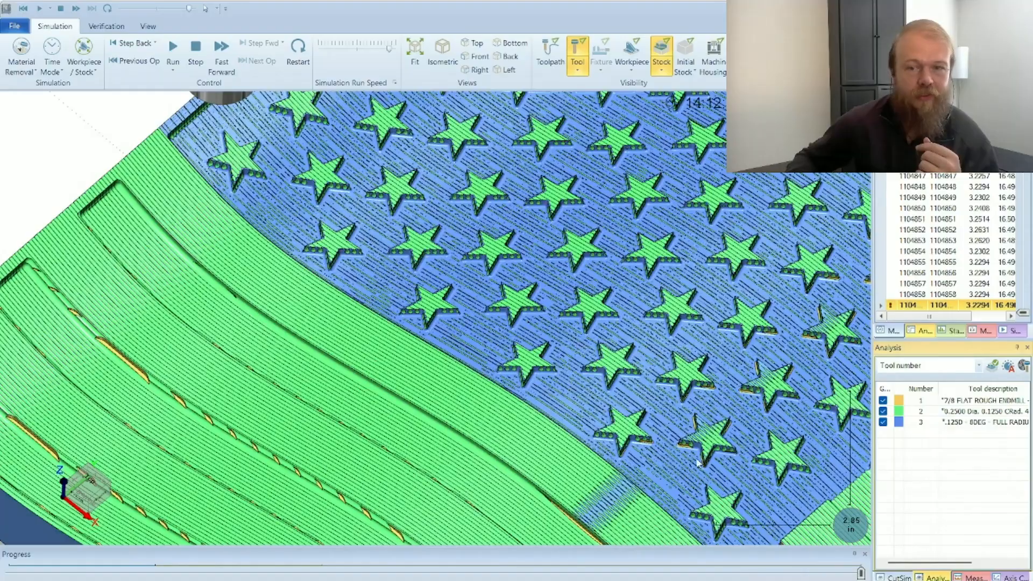
{"action": "scroll", "coordinate": [667, 482], "scroll_direction": "up", "scroll_amount": 10}
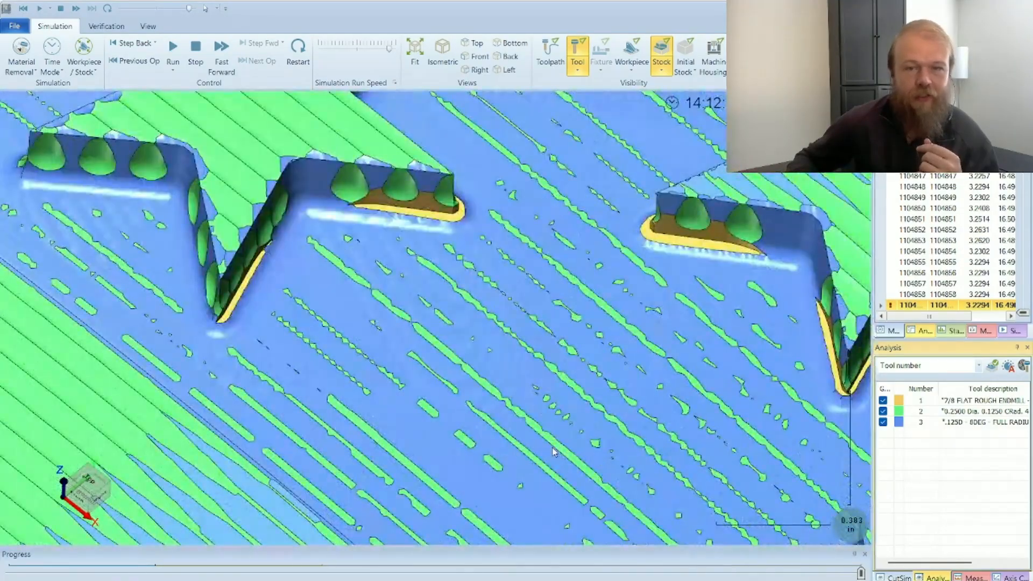
{"action": "scroll", "coordinate": [553, 449], "scroll_direction": "up", "scroll_amount": 2}
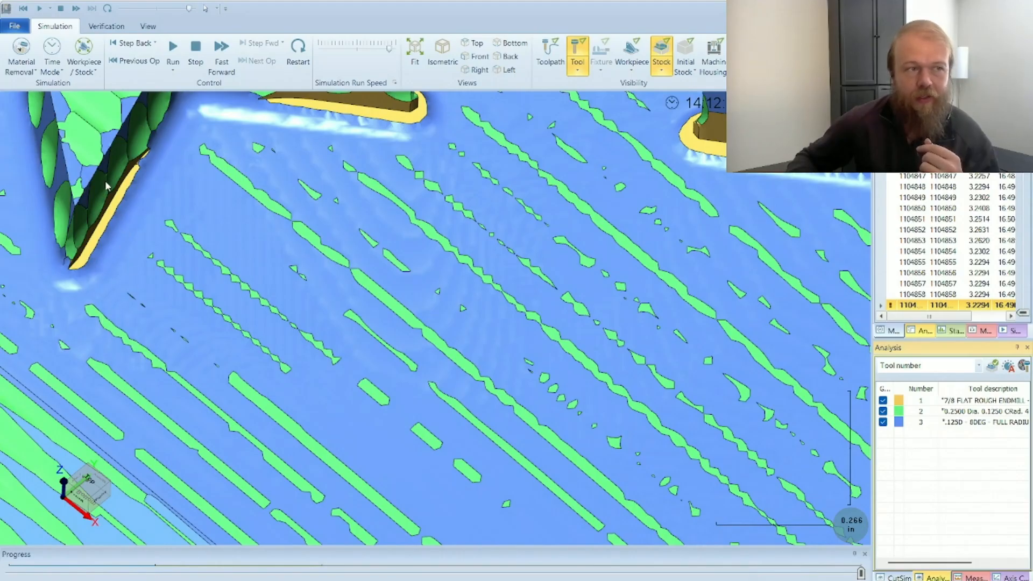
{"action": "scroll", "coordinate": [121, 360], "scroll_direction": "up", "scroll_amount": 1}
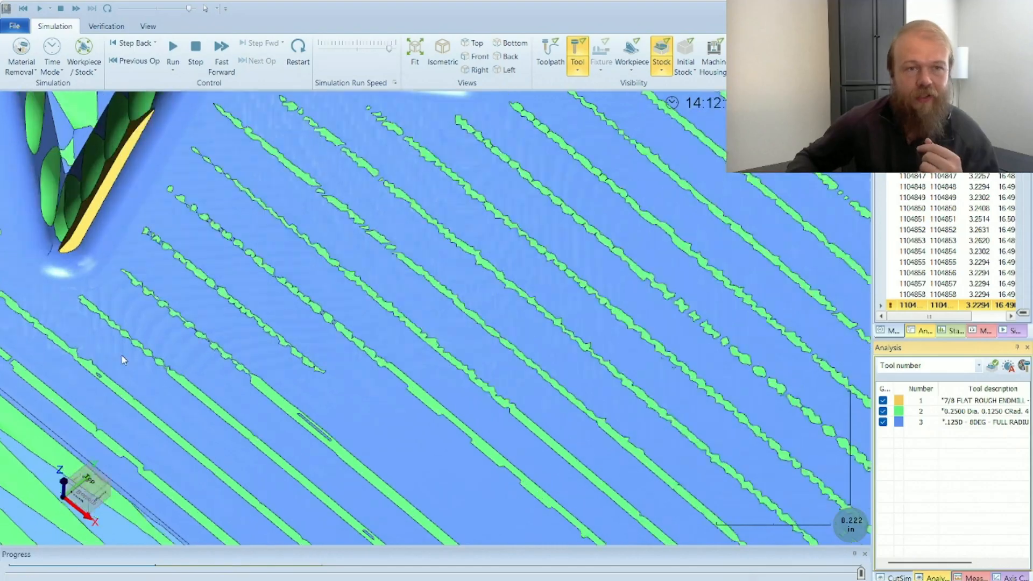
Inspect the star edges, then colour the whole simulated flag stock by operation number.
{"action": "scroll", "coordinate": [121, 352], "scroll_direction": "down", "scroll_amount": 6}
{"action": "scroll", "coordinate": [23, 253], "scroll_direction": "up", "scroll_amount": 5}
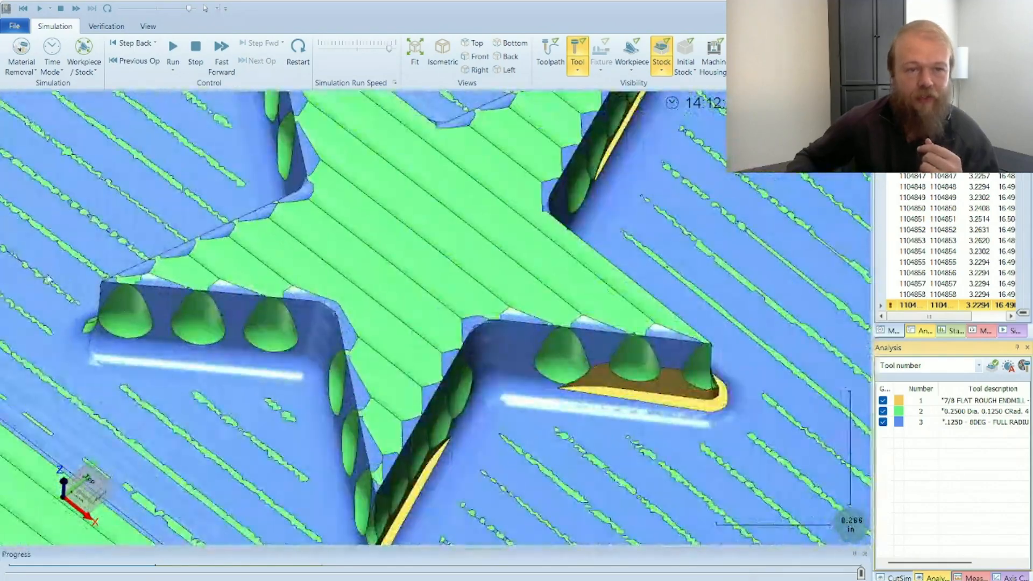
{"action": "scroll", "coordinate": [235, 321], "scroll_direction": "down", "scroll_amount": 10}
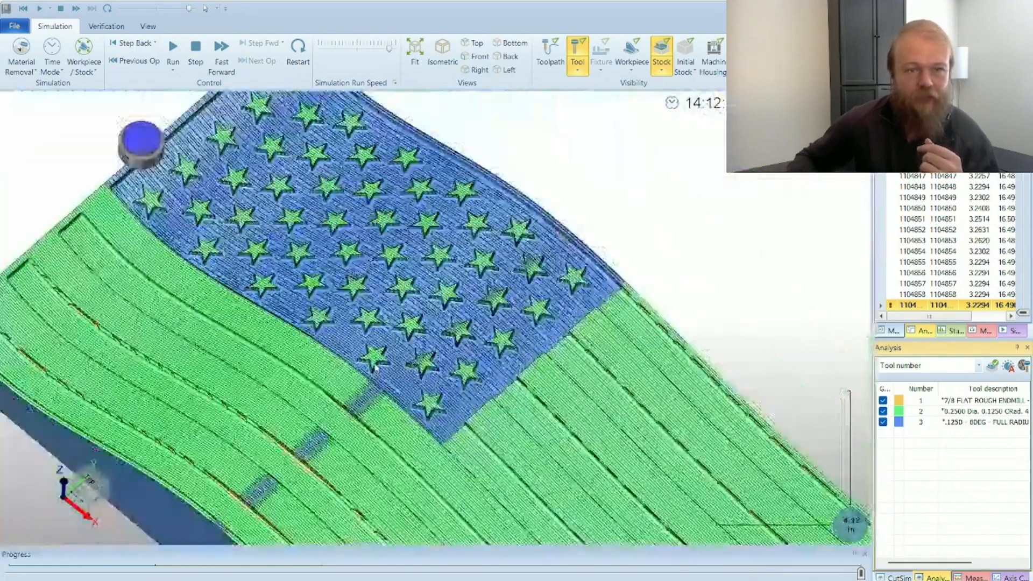
{"action": "left_click", "coordinate": [938, 369]}
{"action": "left_click", "coordinate": [927, 406]}
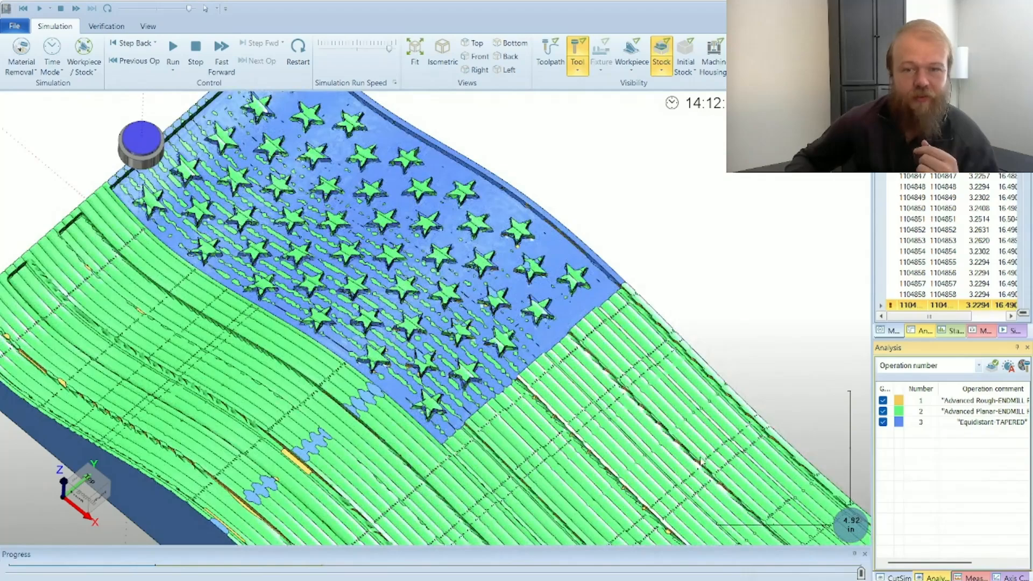
Switch the stock analysis to Deviation and refresh the colouring on the simulated flag.
{"action": "left_click", "coordinate": [981, 366]}
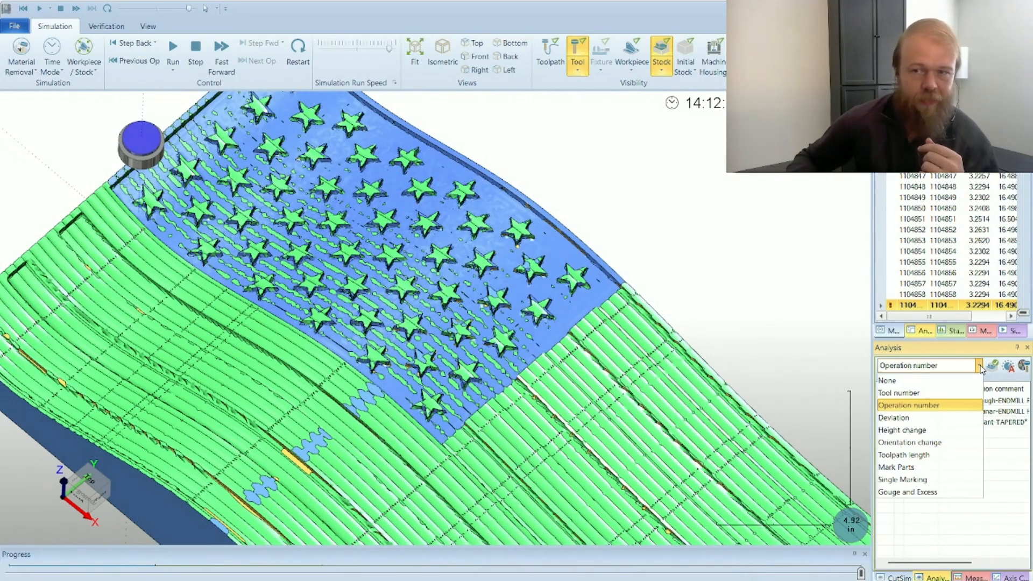
{"action": "left_click", "coordinate": [931, 419]}
{"action": "left_click", "coordinate": [932, 419]}
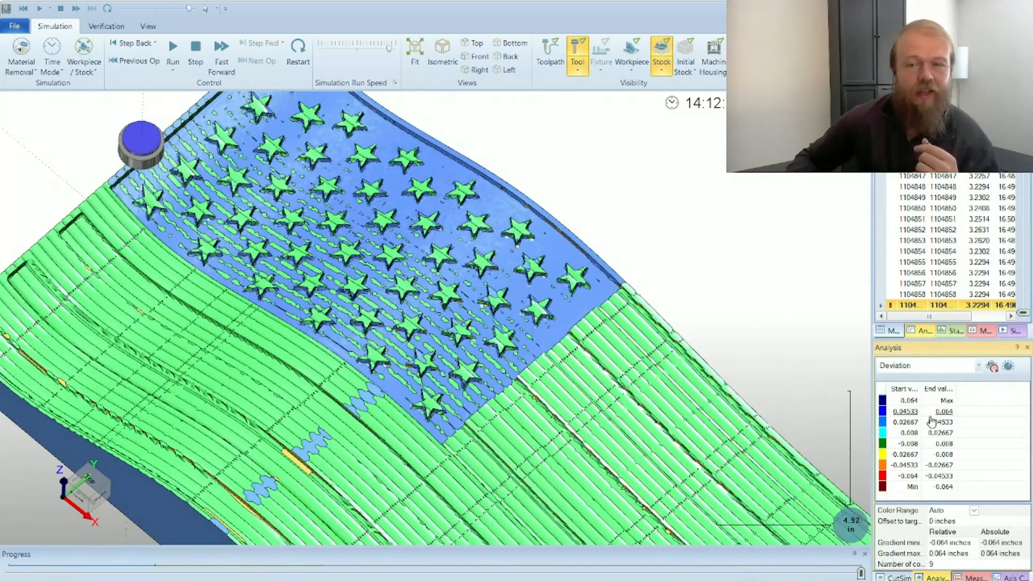
{"action": "left_click", "coordinate": [994, 367]}
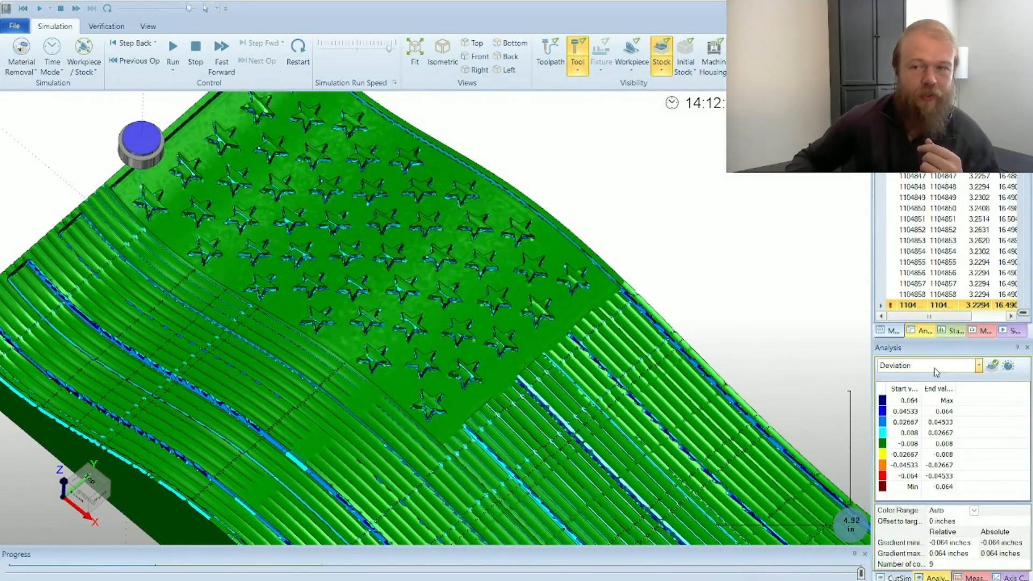
{"action": "left_click", "coordinate": [993, 367]}
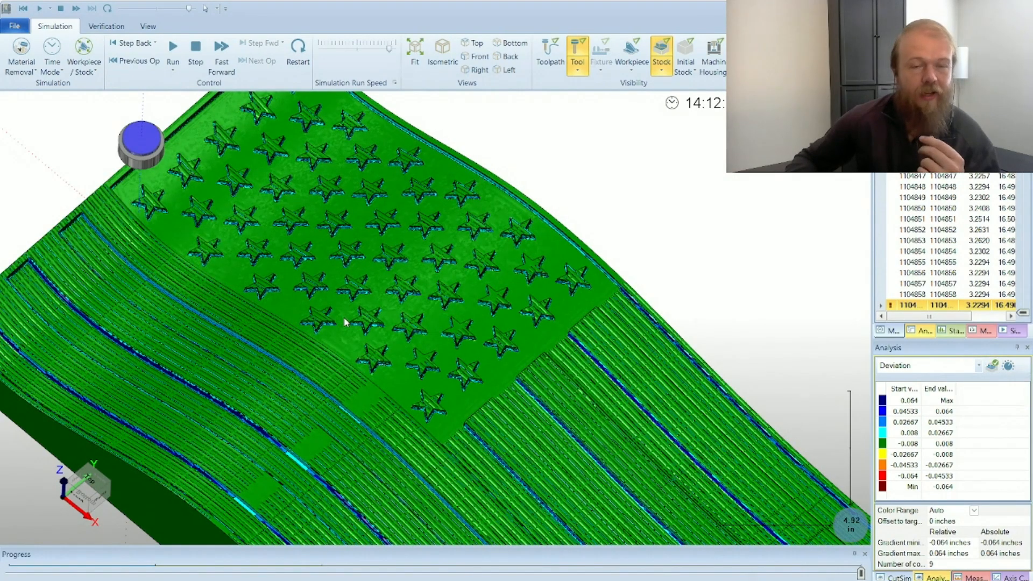
Examine the deviation colours around the walls and bases of the stars near the stripes.
{"action": "scroll", "coordinate": [296, 338], "scroll_direction": "up", "scroll_amount": 5}
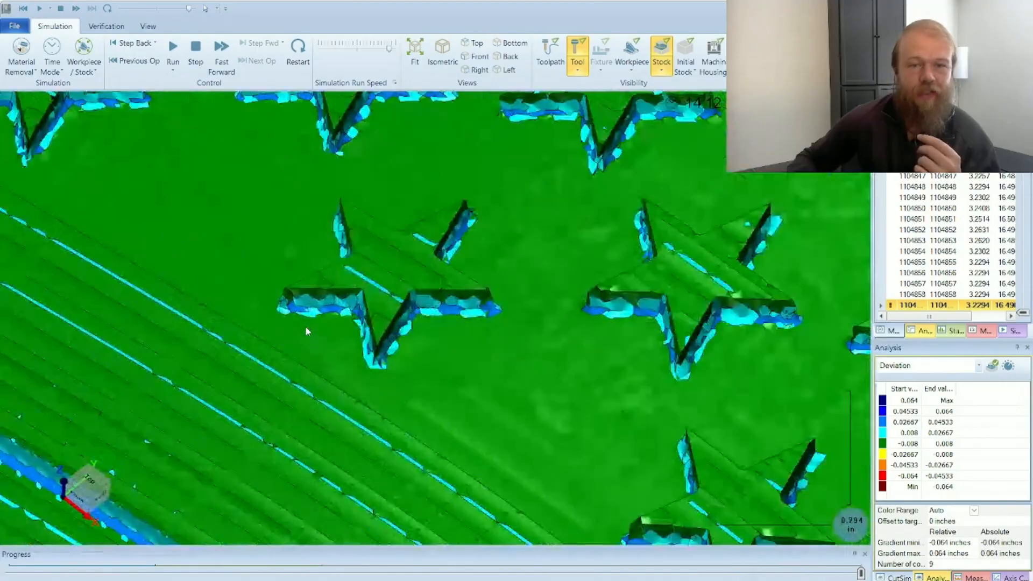
{"action": "scroll", "coordinate": [245, 241], "scroll_direction": "up", "scroll_amount": 6}
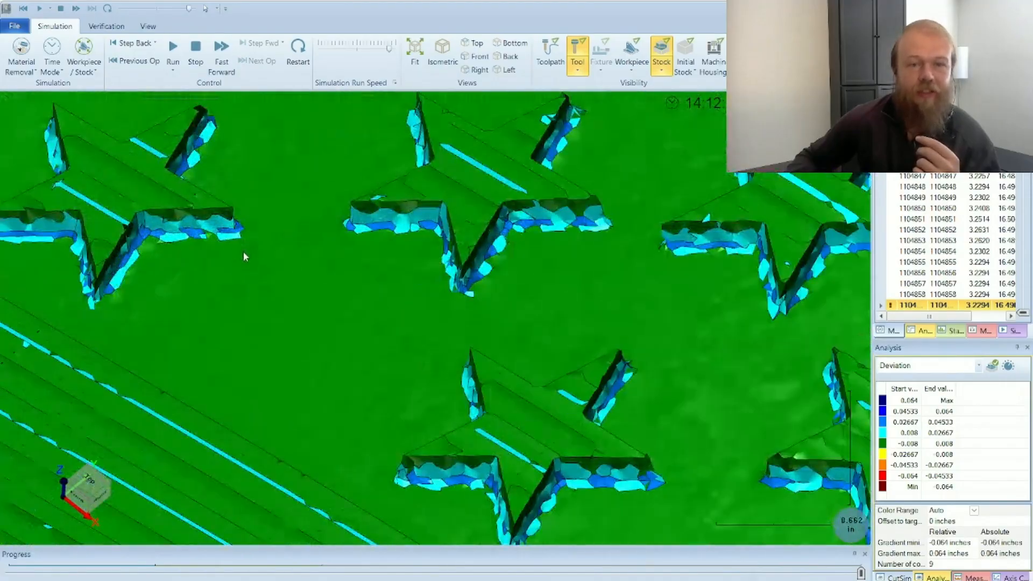
{"action": "scroll", "coordinate": [353, 357], "scroll_direction": "down", "scroll_amount": 10}
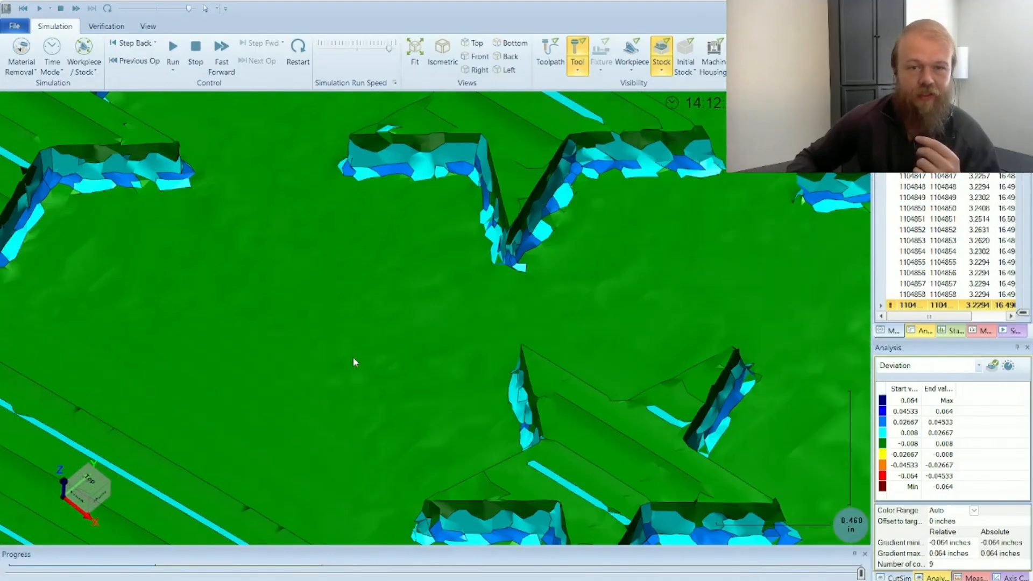
{"action": "scroll", "coordinate": [255, 289], "scroll_direction": "up", "scroll_amount": 6}
{"action": "scroll", "coordinate": [255, 295], "scroll_direction": "up", "scroll_amount": 3}
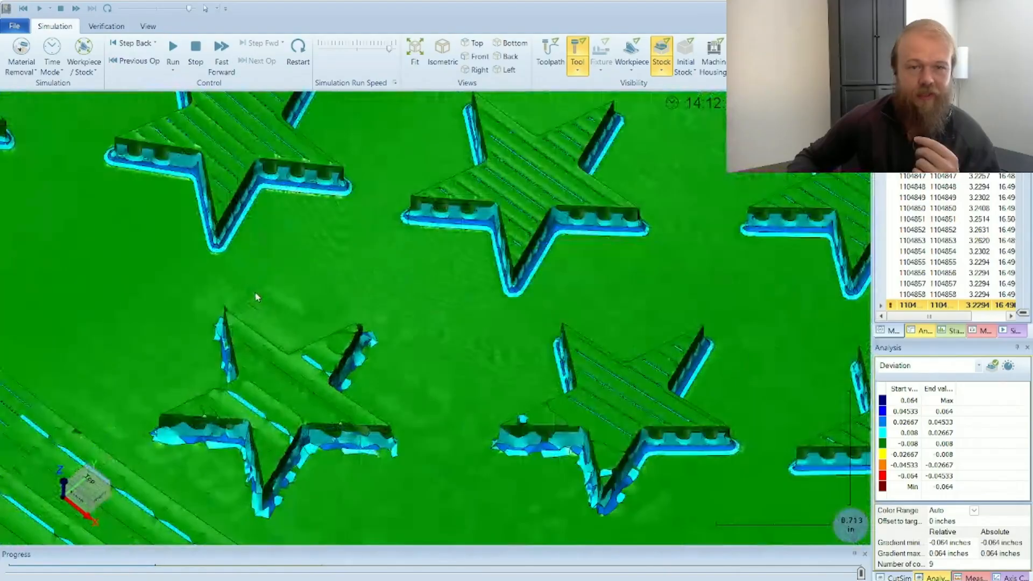
{"action": "scroll", "coordinate": [281, 285], "scroll_direction": "down", "scroll_amount": 10}
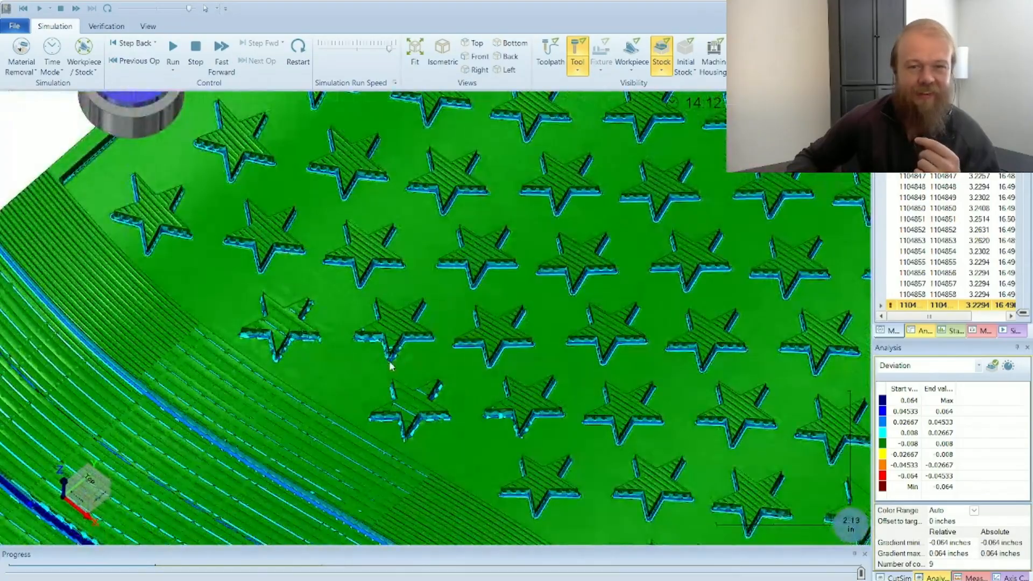
{"action": "scroll", "coordinate": [354, 370], "scroll_direction": "up", "scroll_amount": 10}
{"action": "scroll", "coordinate": [370, 234], "scroll_direction": "down", "scroll_amount": 8}
{"action": "scroll", "coordinate": [360, 295], "scroll_direction": "up", "scroll_amount": 3}
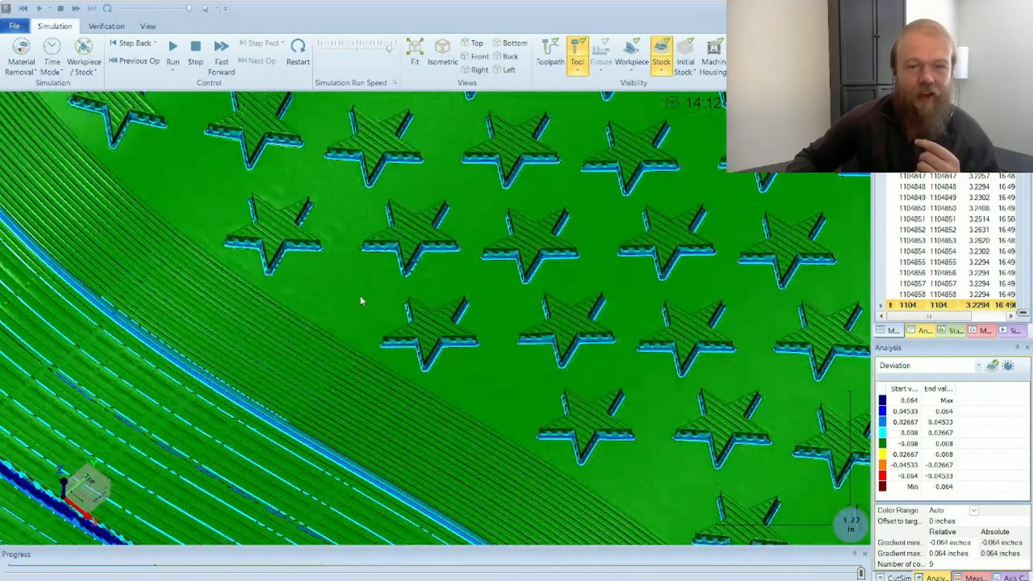
Examine the scallops and edge material on a single star against the deviation colour scale.
{"action": "scroll", "coordinate": [410, 339], "scroll_direction": "up", "scroll_amount": 5}
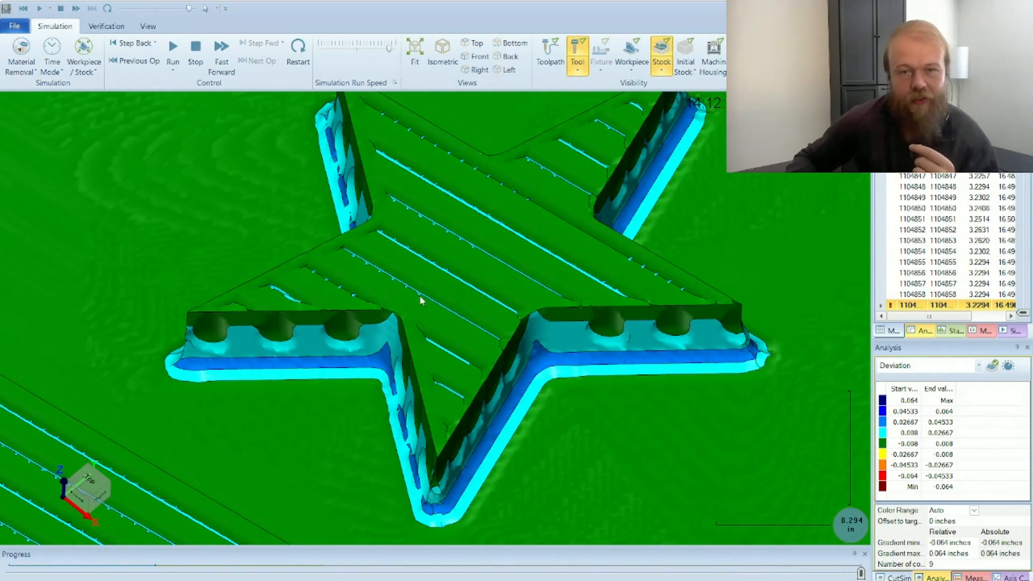
{"action": "scroll", "coordinate": [419, 295], "scroll_direction": "up", "scroll_amount": 3}
{"action": "scroll", "coordinate": [421, 311], "scroll_direction": "down", "scroll_amount": 2}
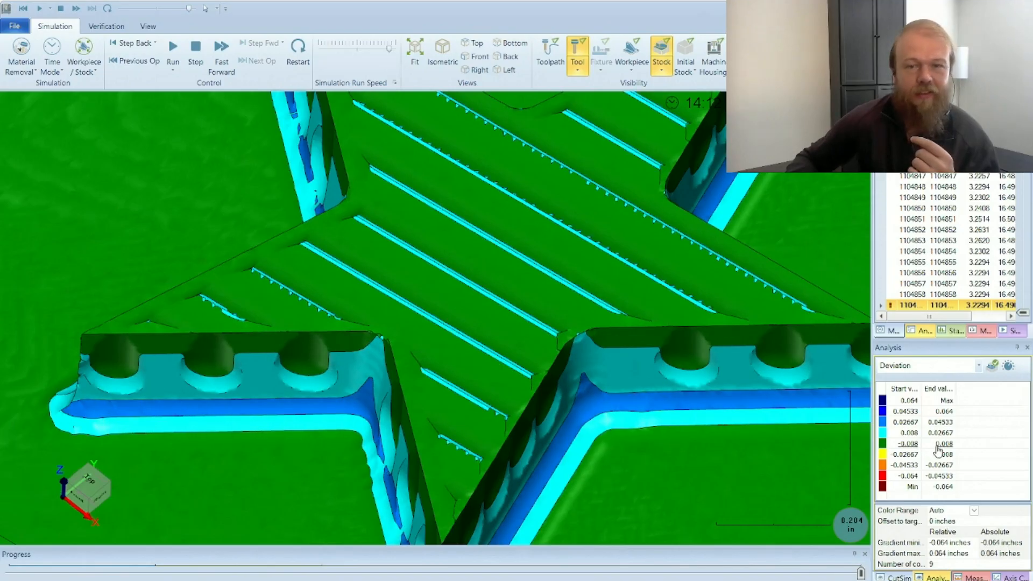
{"action": "scroll", "coordinate": [447, 406], "scroll_direction": "up", "scroll_amount": 3}
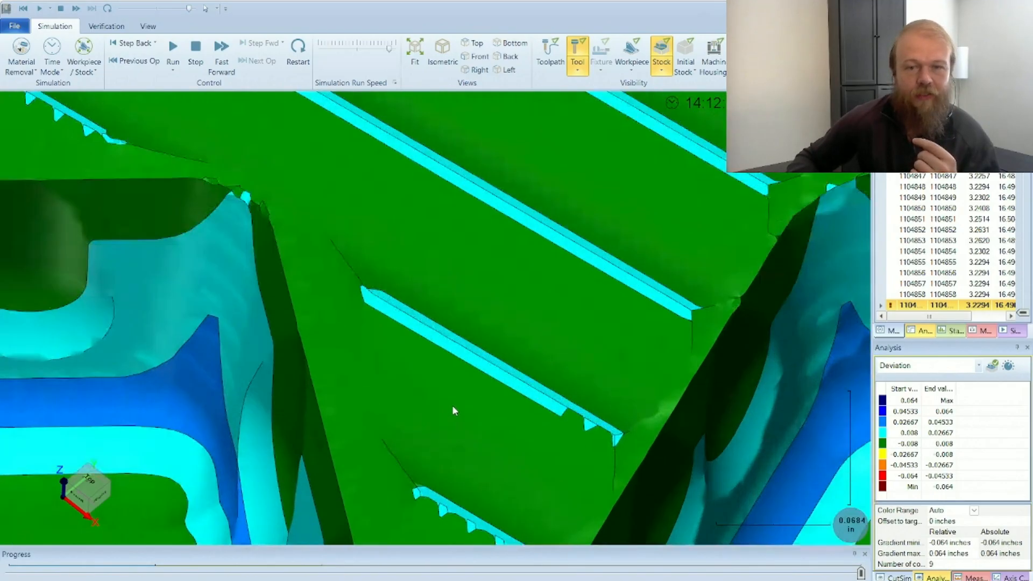
{"action": "scroll", "coordinate": [453, 240], "scroll_direction": "down", "scroll_amount": 10}
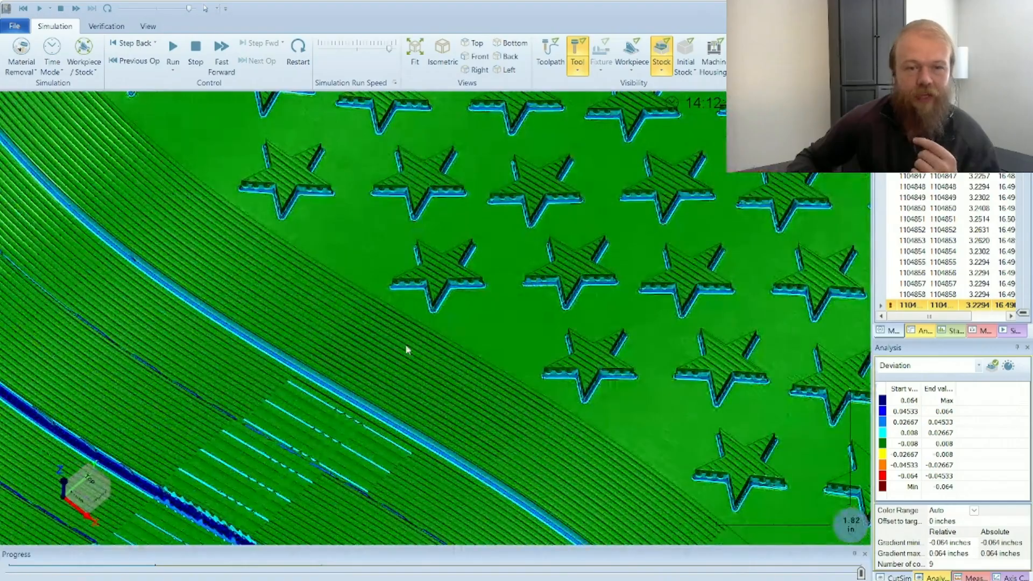
Examine the deviation of the scallop ridges left between passes on the flag's stripes.
{"action": "scroll", "coordinate": [417, 299], "scroll_direction": "down", "scroll_amount": 2}
{"action": "scroll", "coordinate": [371, 314], "scroll_direction": "up", "scroll_amount": 8}
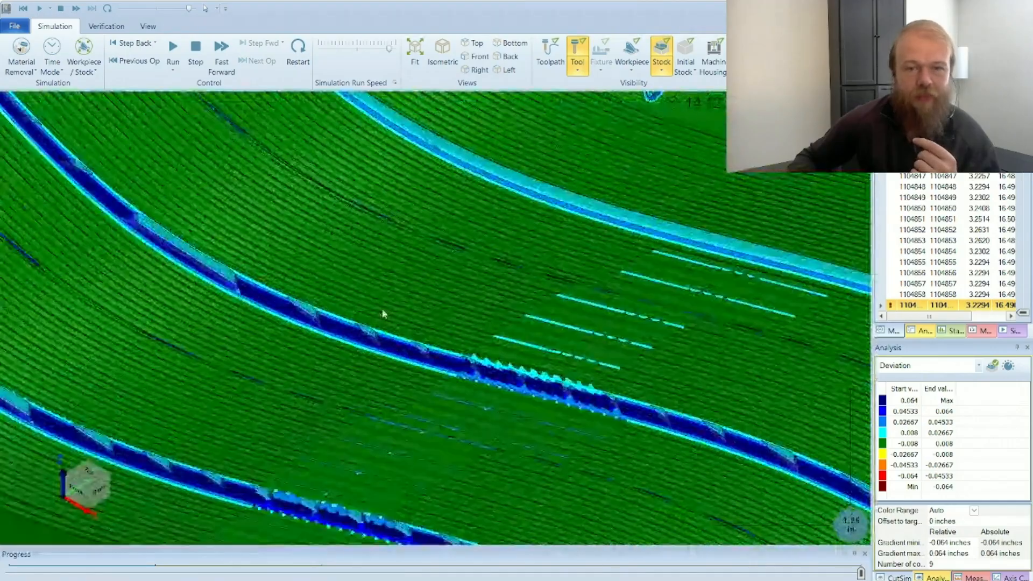
{"action": "scroll", "coordinate": [285, 355], "scroll_direction": "up", "scroll_amount": 10}
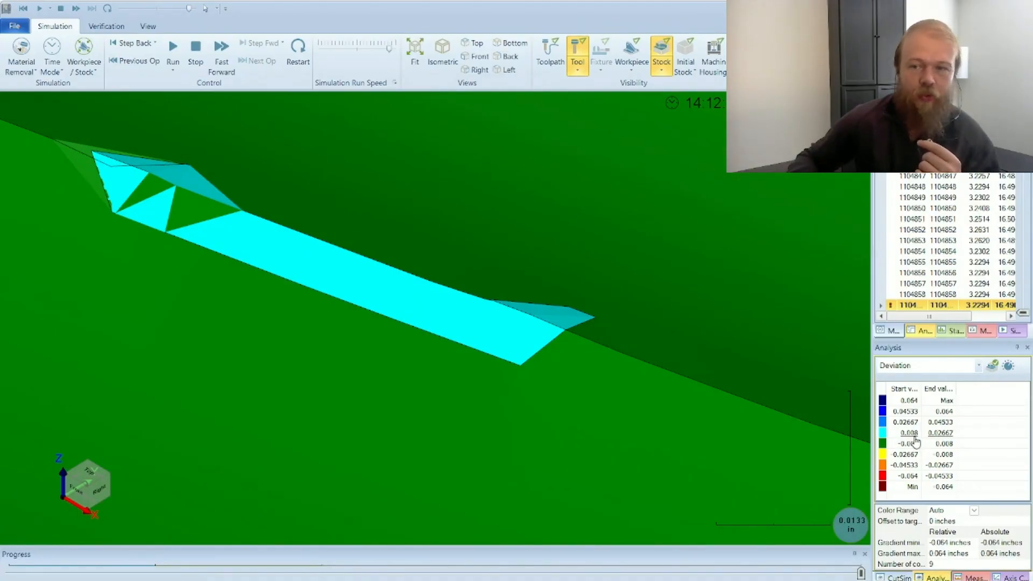
{"action": "scroll", "coordinate": [493, 380], "scroll_direction": "down", "scroll_amount": 10}
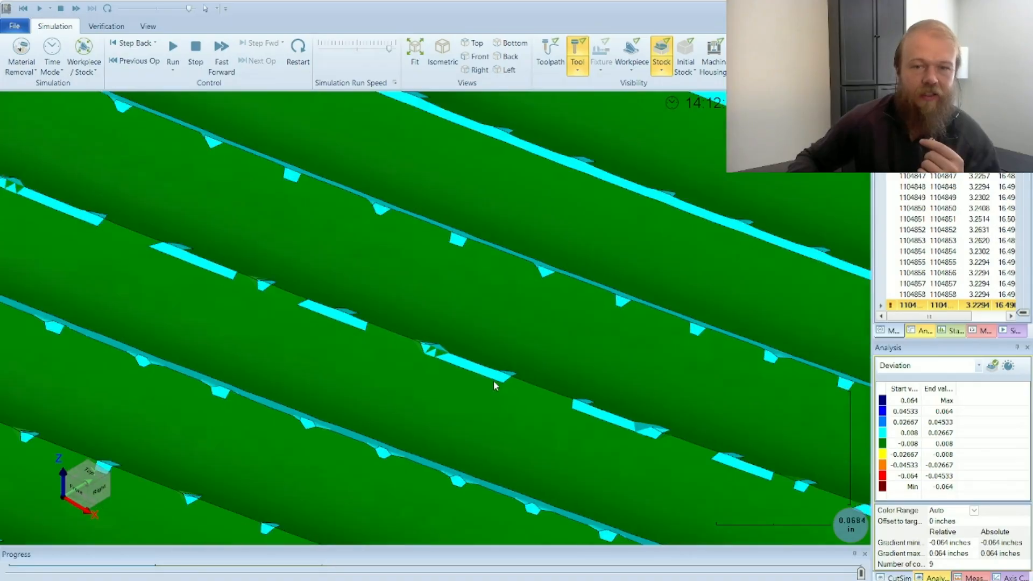
{"action": "scroll", "coordinate": [245, 188], "scroll_direction": "up", "scroll_amount": 8}
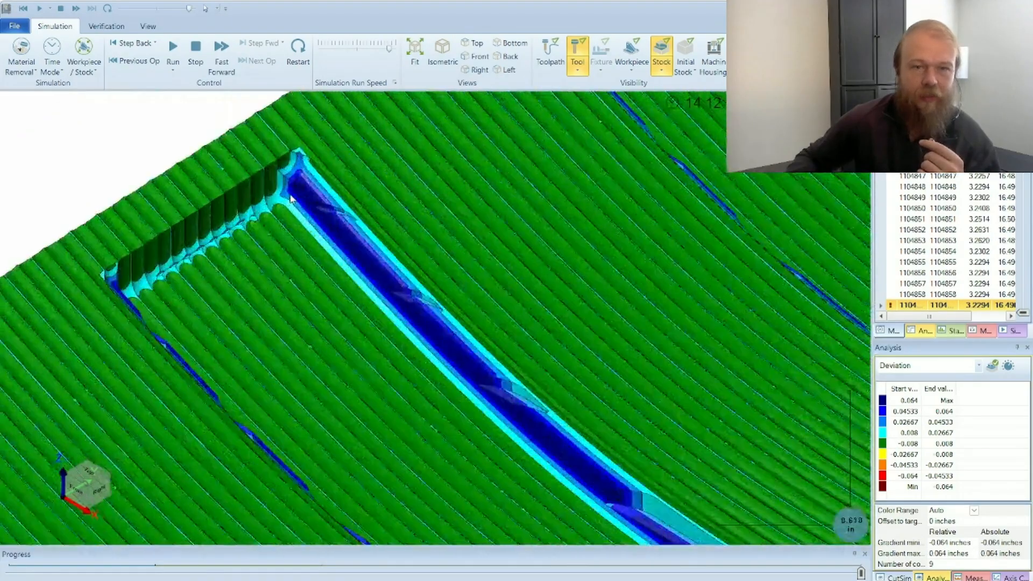
Examine the leftover material in the stripe grooves and their corners, and check the deviation across the whole flag.
{"action": "scroll", "coordinate": [317, 272], "scroll_direction": "down", "scroll_amount": 8}
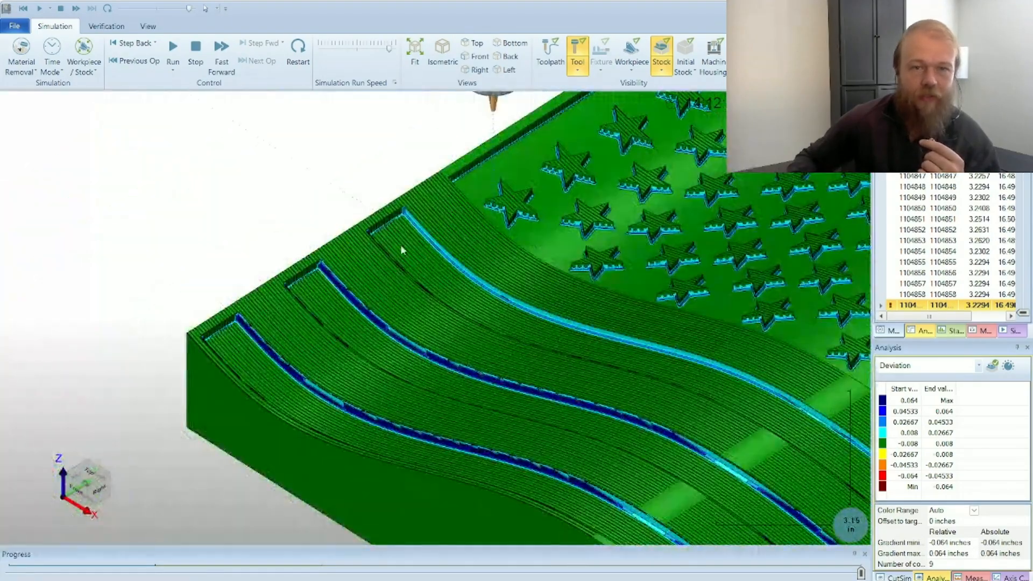
{"action": "scroll", "coordinate": [416, 226], "scroll_direction": "up", "scroll_amount": 6}
{"action": "scroll", "coordinate": [412, 225], "scroll_direction": "down", "scroll_amount": 6}
{"action": "scroll", "coordinate": [224, 350], "scroll_direction": "up", "scroll_amount": 9}
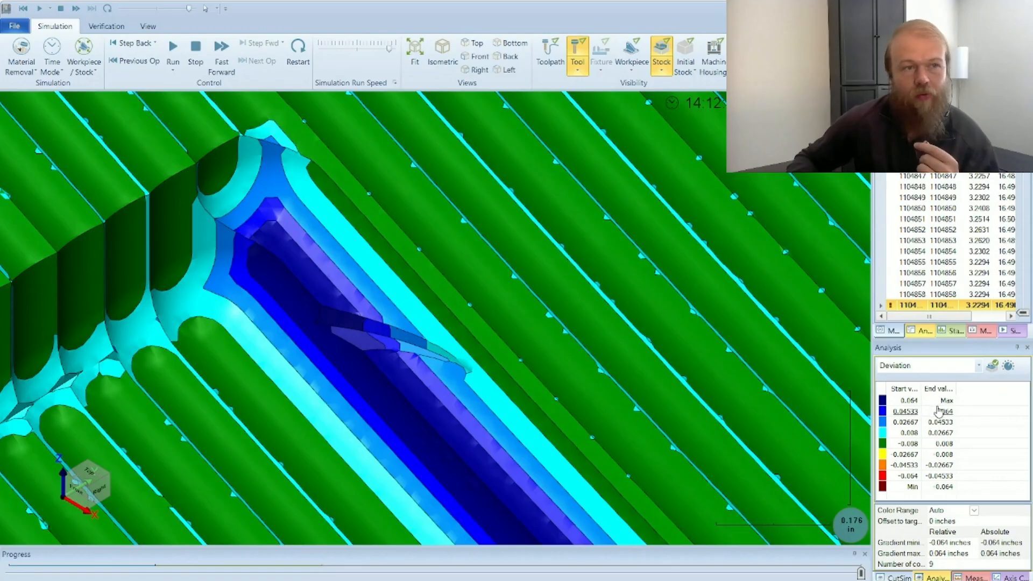
{"action": "scroll", "coordinate": [327, 315], "scroll_direction": "down", "scroll_amount": 10}
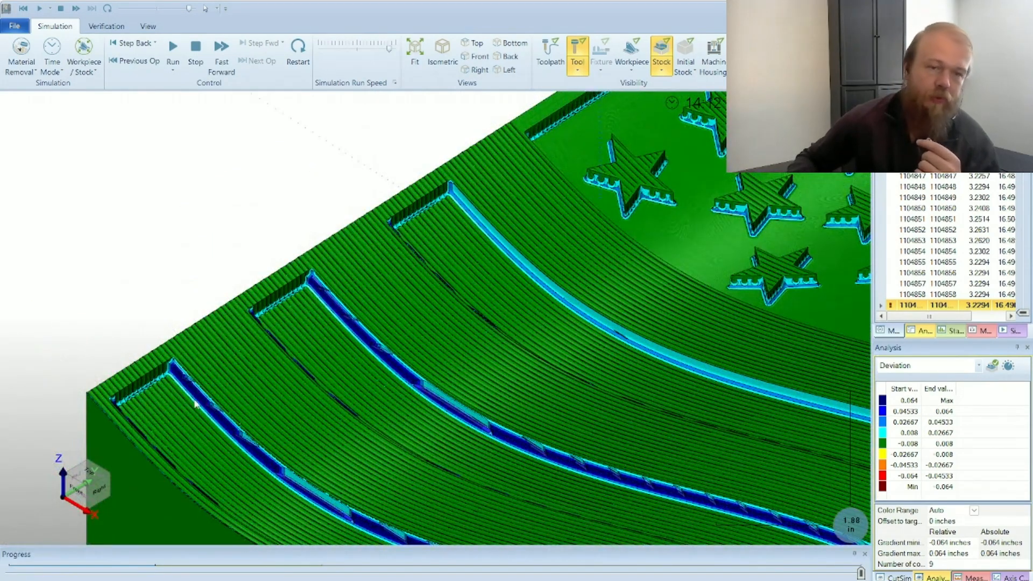
{"action": "scroll", "coordinate": [277, 334], "scroll_direction": "down", "scroll_amount": 5}
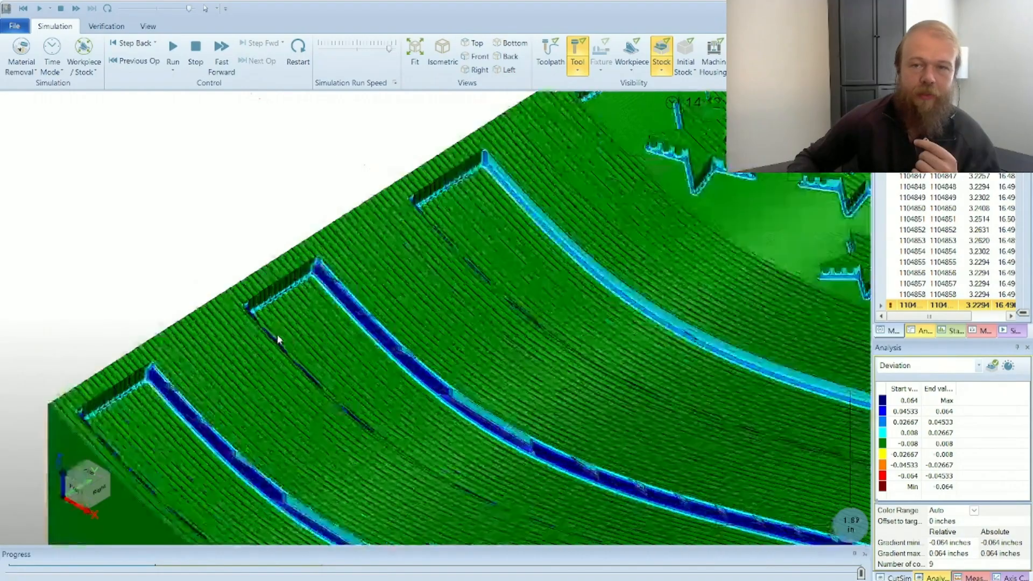
{"action": "scroll", "coordinate": [319, 245], "scroll_direction": "down", "scroll_amount": 4}
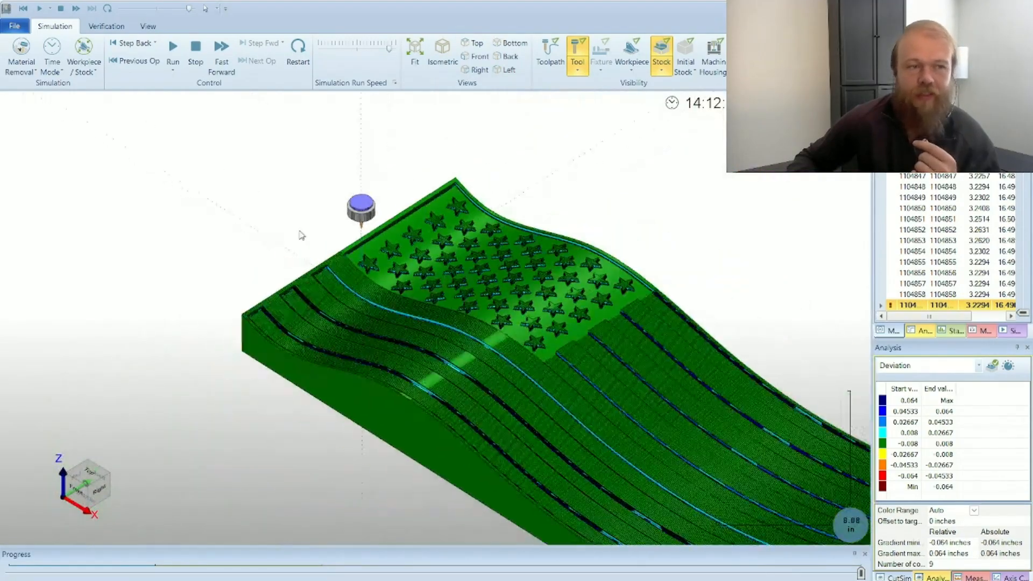
{"action": "scroll", "coordinate": [600, 415], "scroll_direction": "down", "scroll_amount": 2}
{"action": "scroll", "coordinate": [600, 415], "scroll_direction": "up", "scroll_amount": 1}
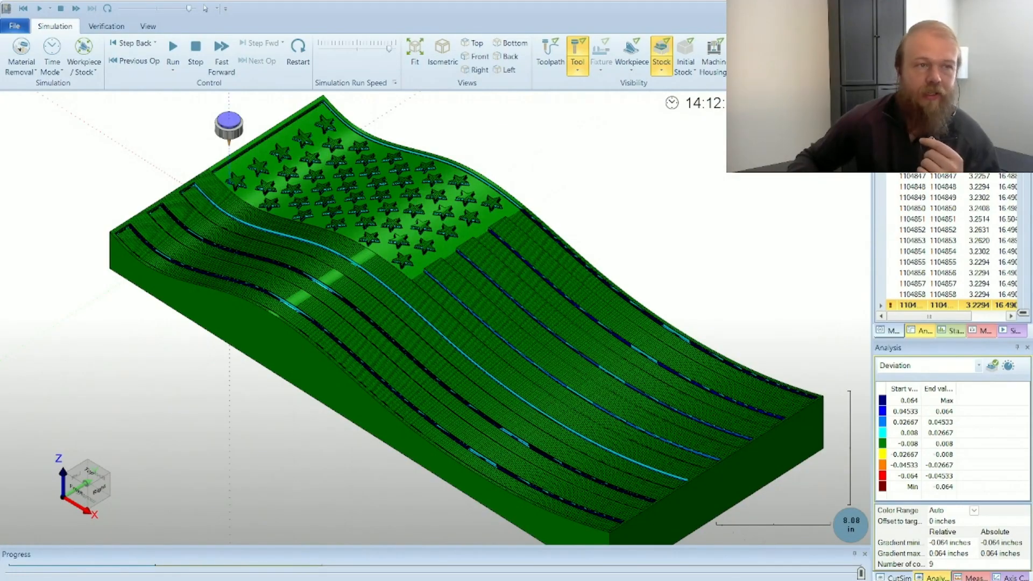
Close the simulation and hide the toolpaths on the waving flag model.
{"action": "key", "text": "alt+F4"}
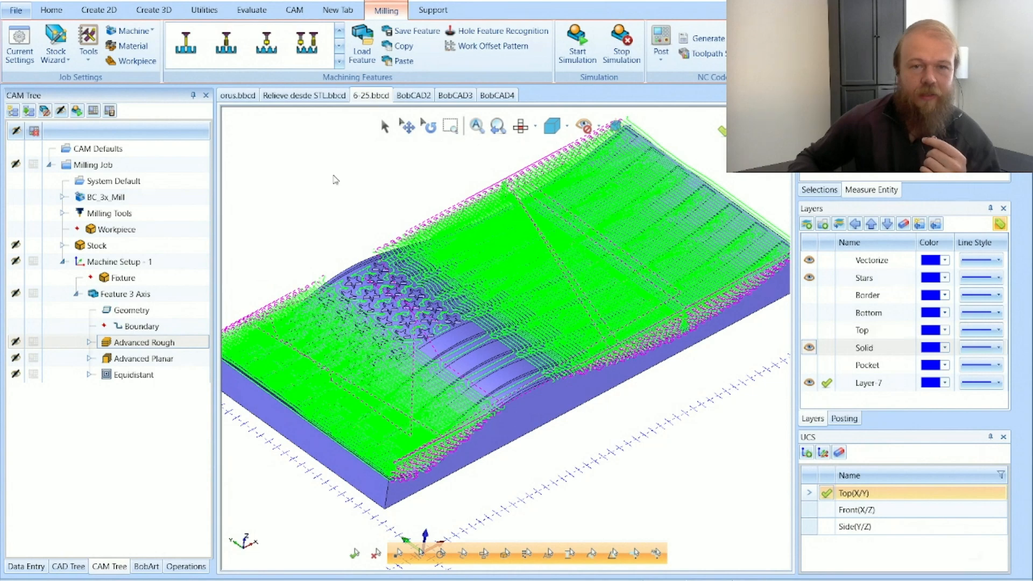
{"action": "left_click", "coordinate": [334, 177]}
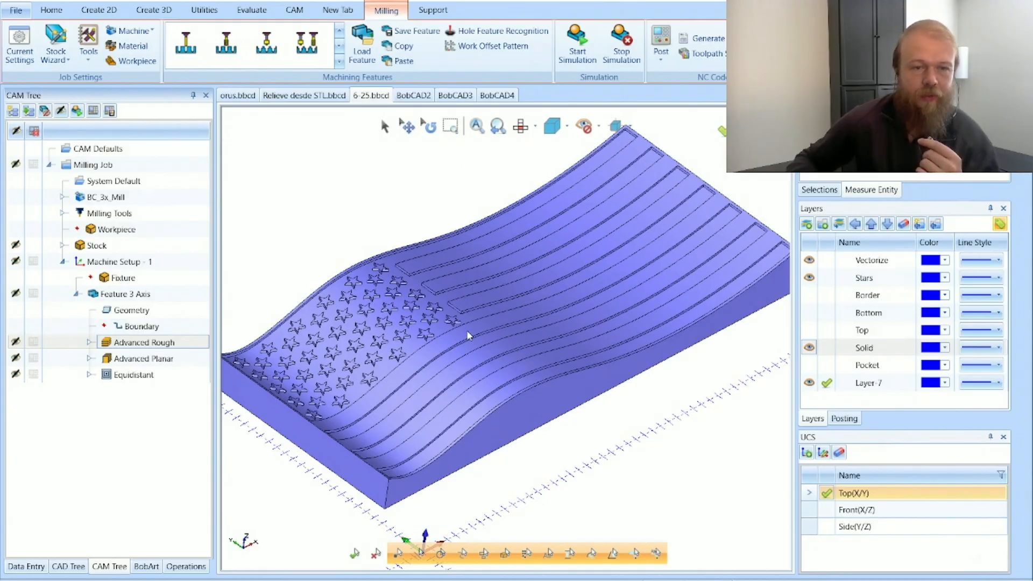
Look through the open documents BobCAD2, BobCAD3 and BobCAD4, viewing the lightning bolt emblem and the eagle seal models.
{"action": "left_click", "coordinate": [413, 95]}
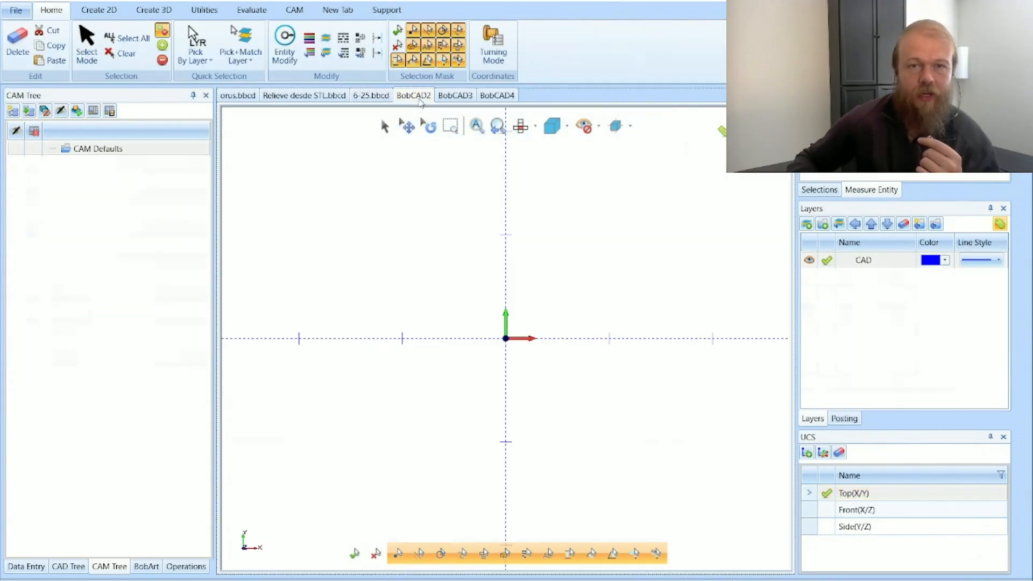
{"action": "left_click", "coordinate": [454, 95]}
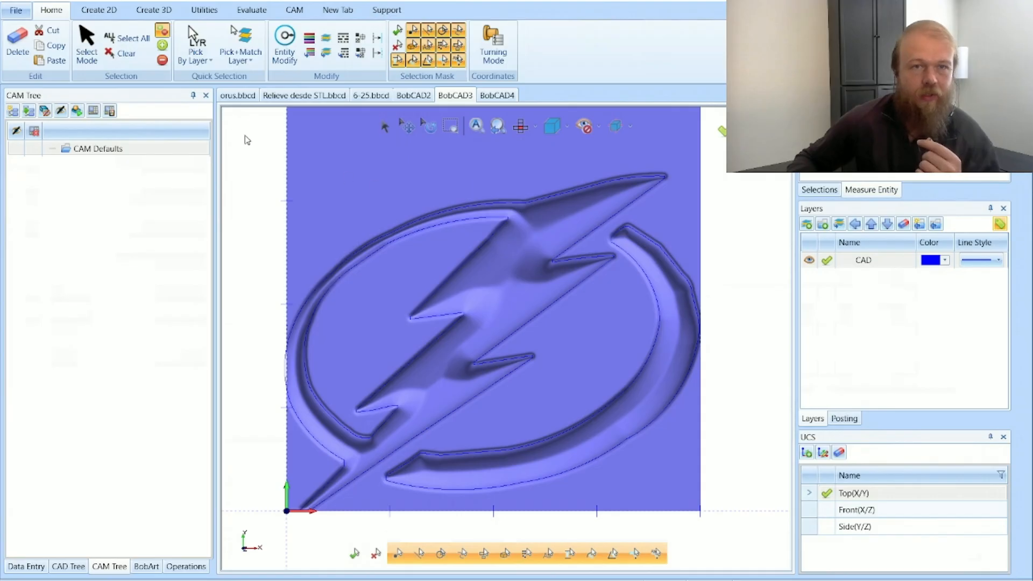
{"action": "scroll", "coordinate": [572, 452], "scroll_direction": "down", "scroll_amount": 2}
{"action": "middle_click_drag", "start_coordinate": [572, 452], "coordinate": [614, 391]}
{"action": "middle_click_drag", "start_coordinate": [464, 444], "coordinate": [474, 420]}
{"action": "scroll", "coordinate": [263, 463], "scroll_direction": "up", "scroll_amount": 2}
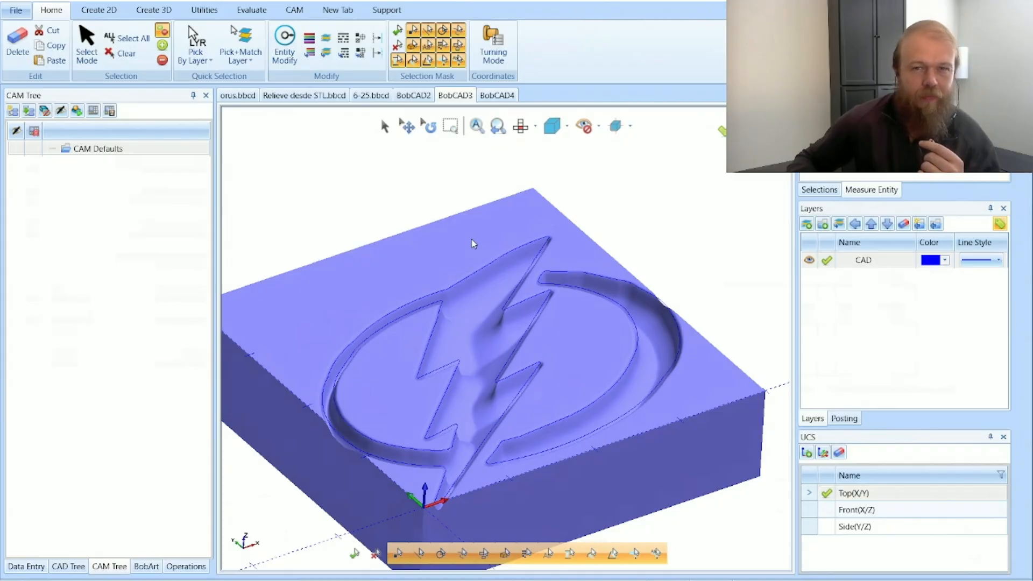
{"action": "left_click", "coordinate": [508, 97]}
{"action": "scroll", "coordinate": [505, 366], "scroll_direction": "down", "scroll_amount": 2}
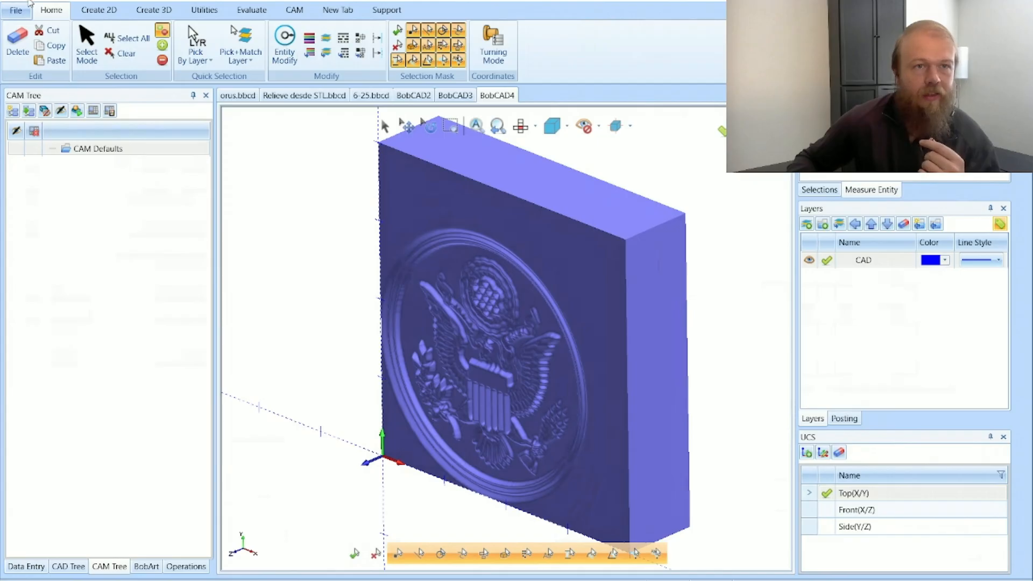
Create a new blank document and bring up its BobArt tree.
{"action": "left_click", "coordinate": [26, 2]}
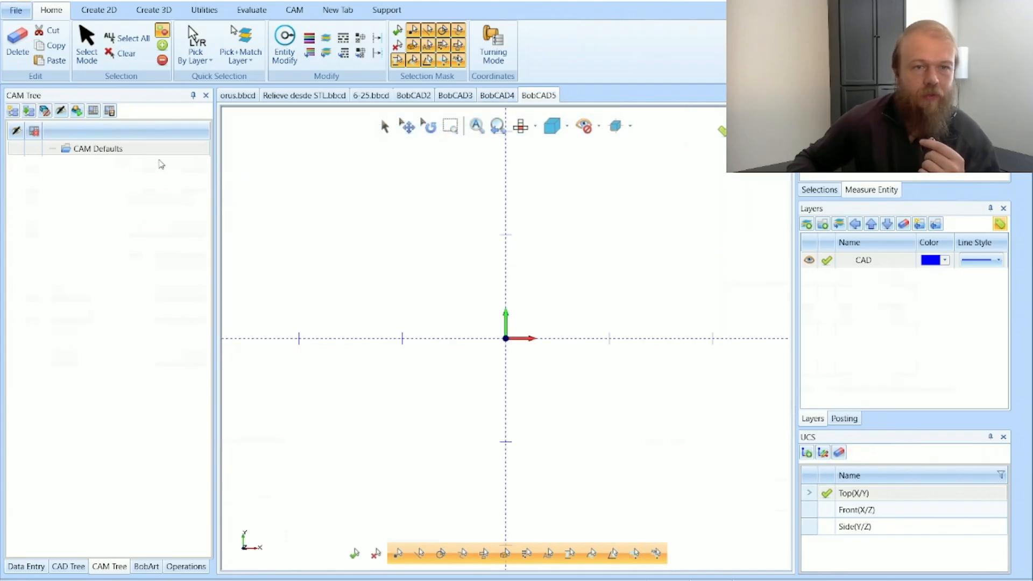
{"action": "left_click", "coordinate": [146, 566]}
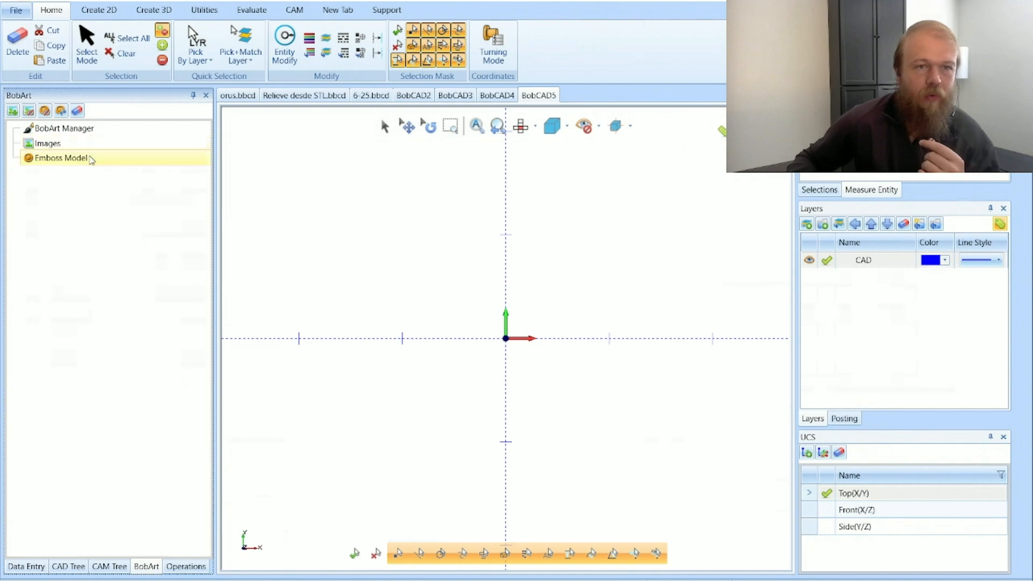
Review the commands available for the Emboss Model and its canvas definition settings, and close them.
{"action": "right_click", "coordinate": [87, 158]}
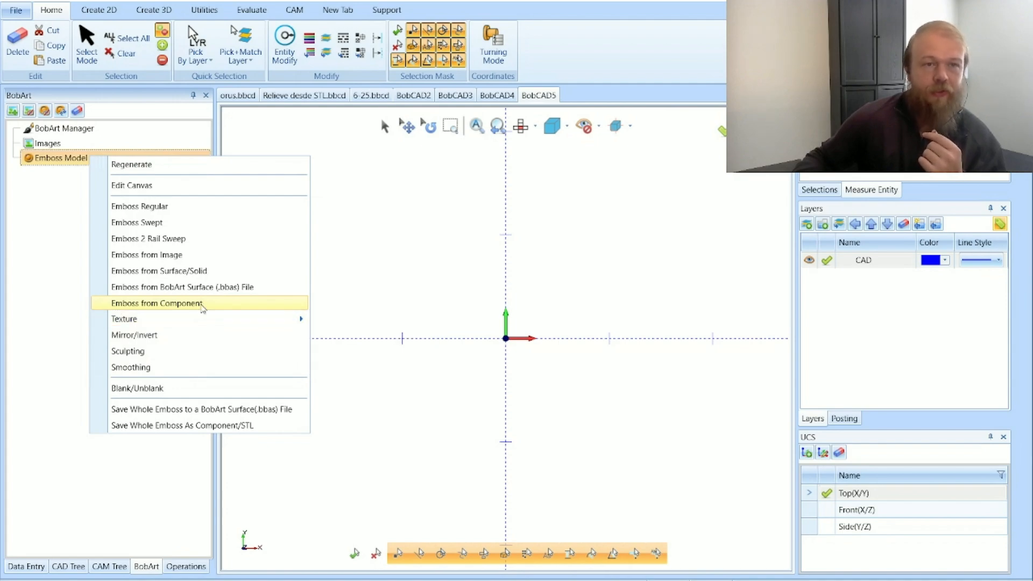
{"action": "left_click", "coordinate": [59, 175]}
{"action": "right_click", "coordinate": [95, 164]}
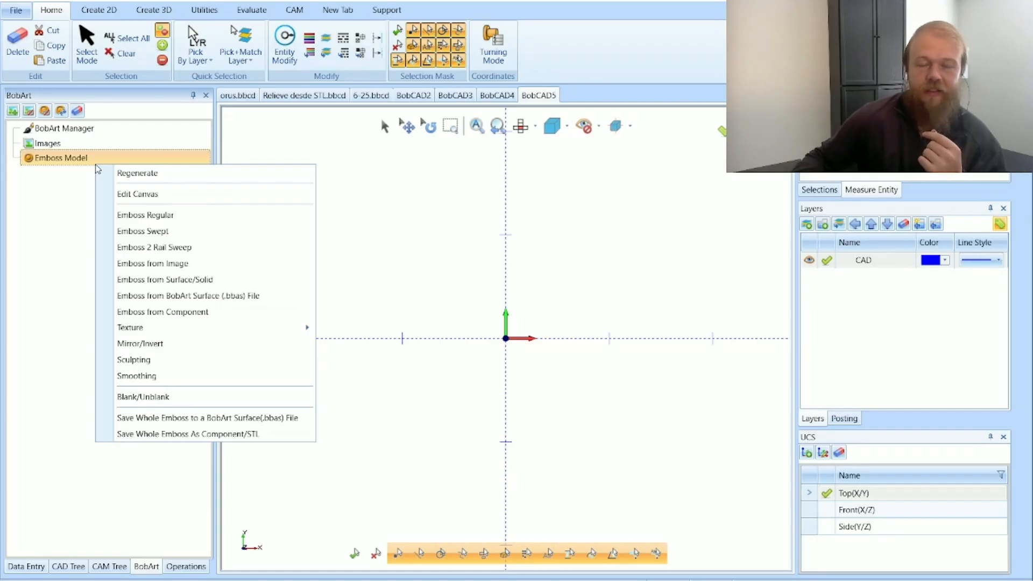
{"action": "left_click", "coordinate": [210, 198]}
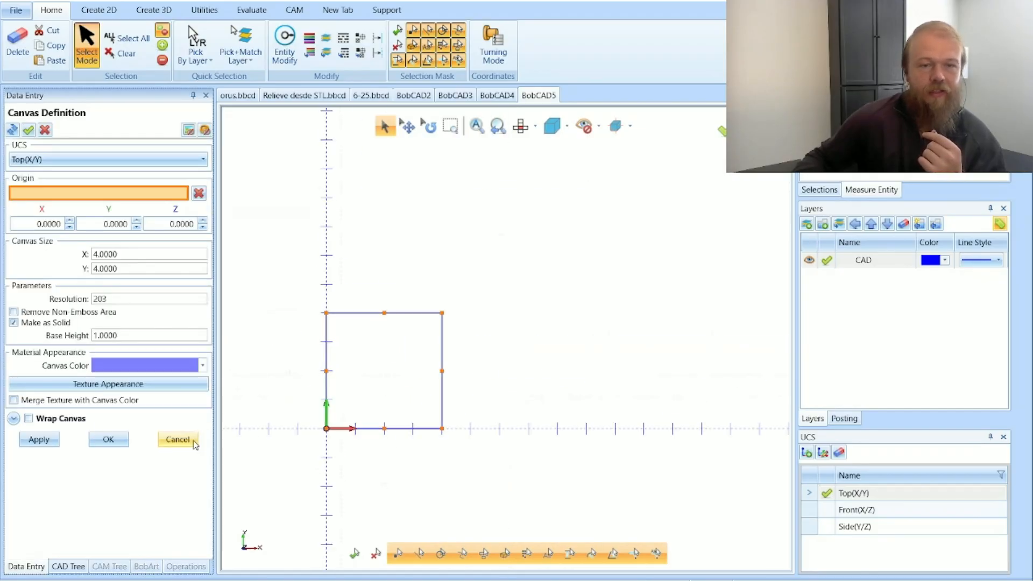
{"action": "left_click", "coordinate": [178, 440]}
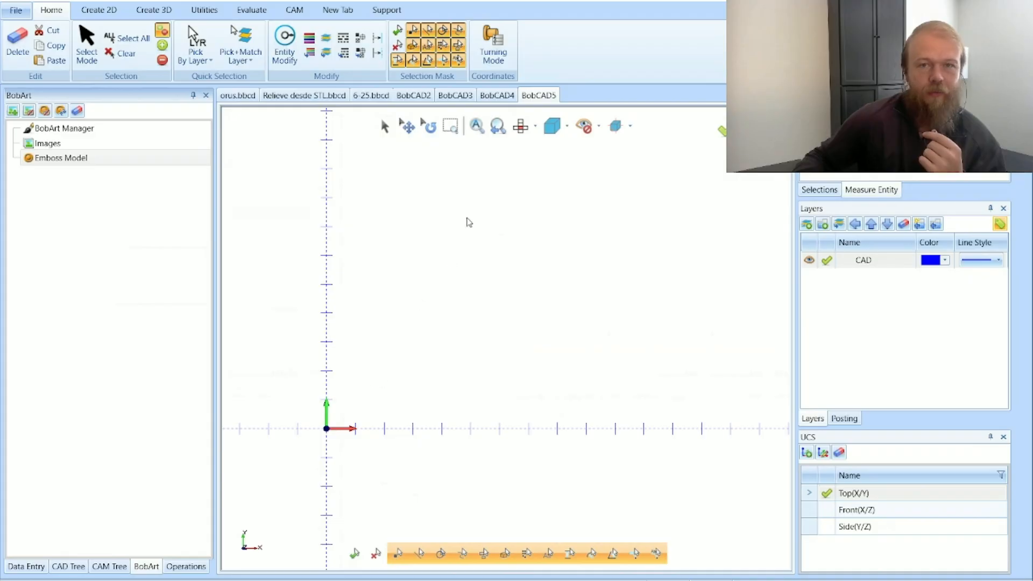
View the recessed relief in Relieve desde STL.bbcd and the statue inside its cylindrical stock in orus.bbcd.
{"action": "left_click", "coordinate": [304, 95]}
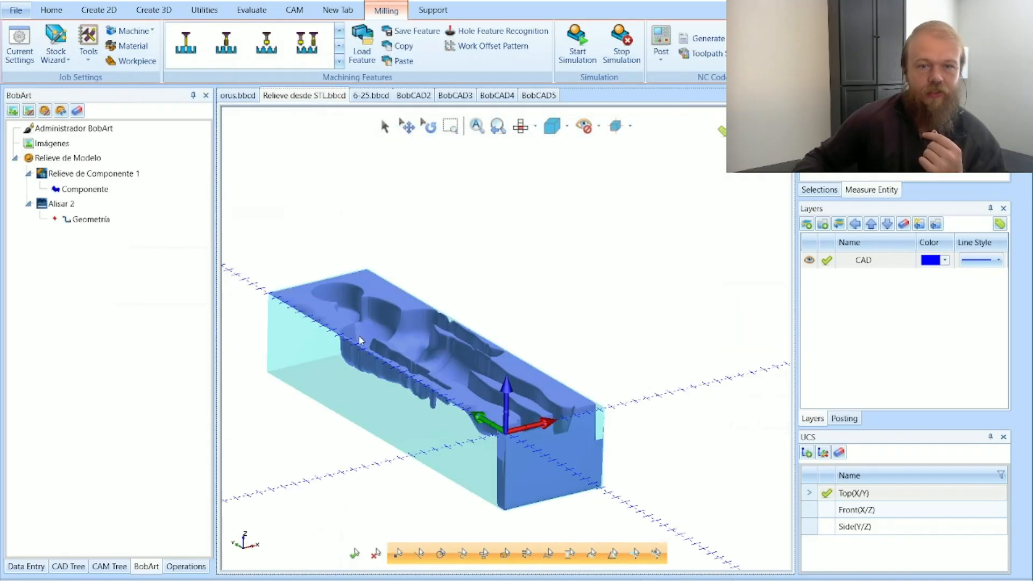
{"action": "left_click", "coordinate": [247, 95]}
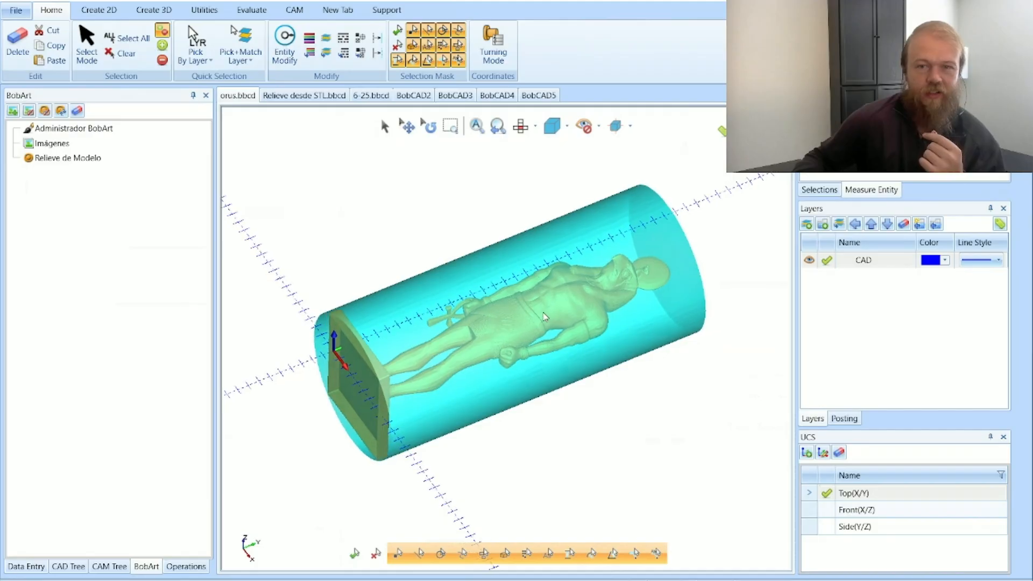
{"action": "scroll", "coordinate": [566, 311], "scroll_direction": "up", "scroll_amount": 2}
{"action": "scroll", "coordinate": [565, 309], "scroll_direction": "down", "scroll_amount": 2}
{"action": "scroll", "coordinate": [560, 302], "scroll_direction": "up", "scroll_amount": 2}
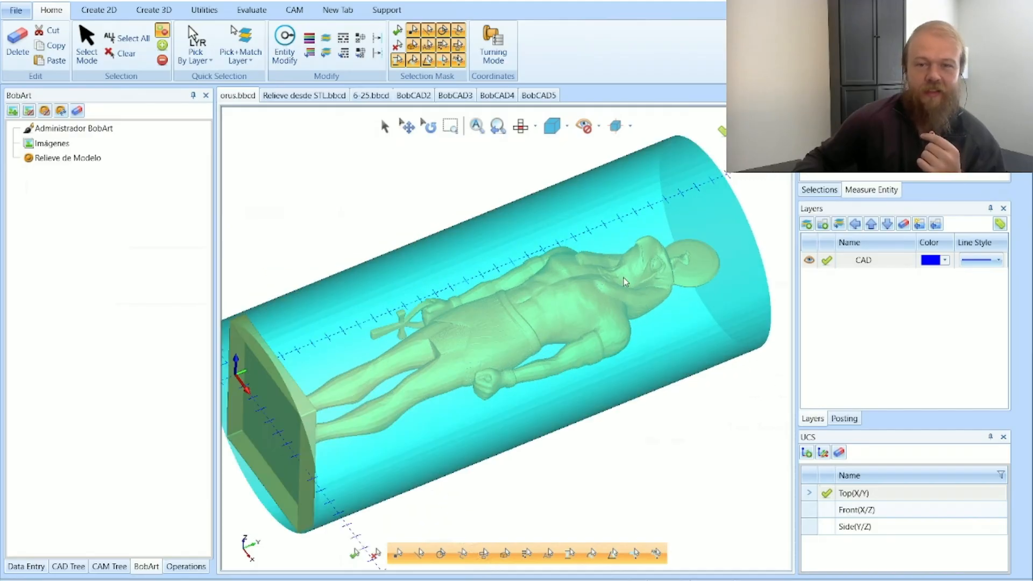
Compare the relief, flag and seal documents, and return to orus.bbcd to examine the statue model.
{"action": "left_click", "coordinate": [299, 97]}
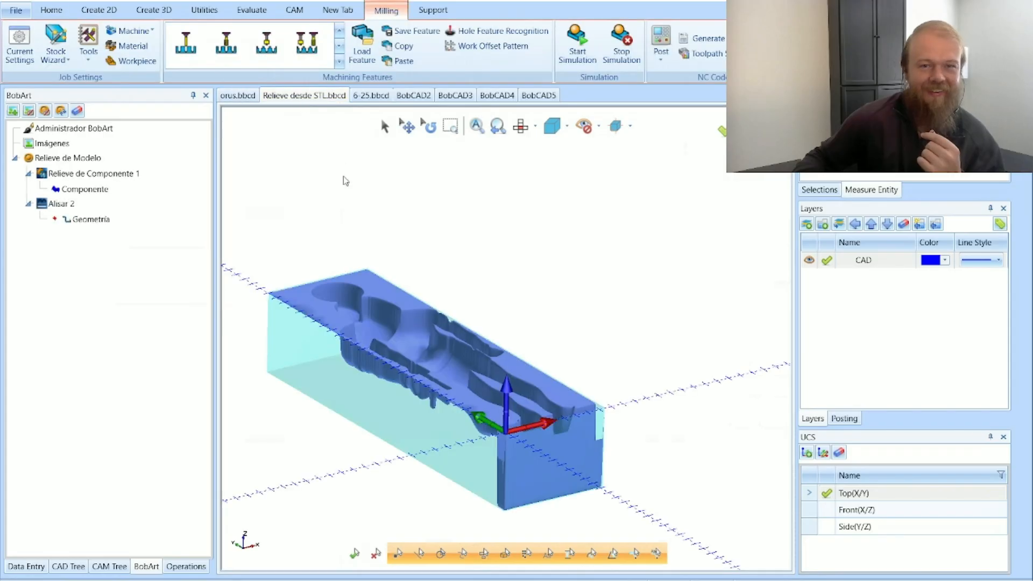
{"action": "left_click", "coordinate": [371, 96]}
{"action": "left_click", "coordinate": [497, 96]}
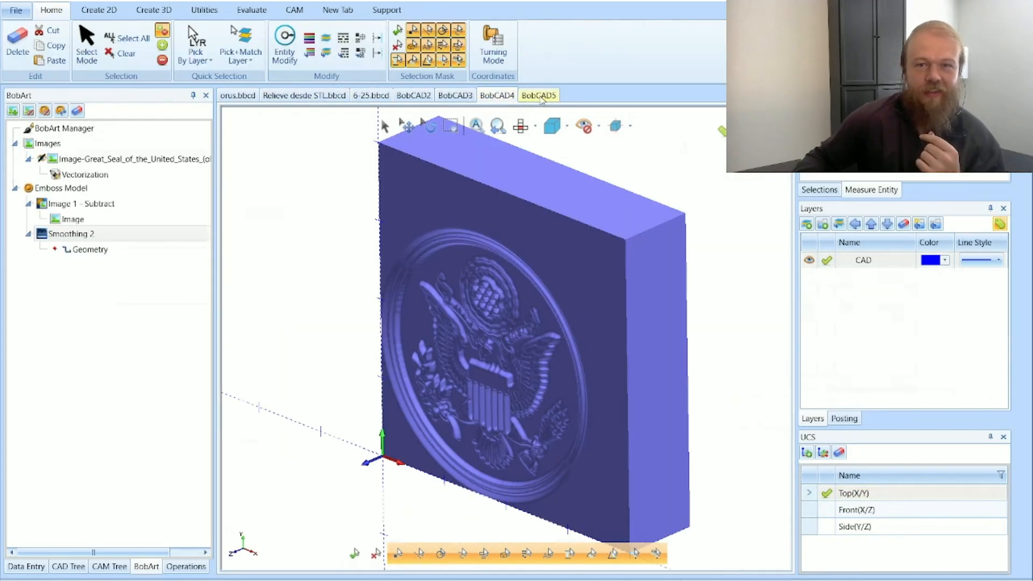
{"action": "left_click", "coordinate": [538, 96]}
{"action": "left_click", "coordinate": [371, 95]}
{"action": "left_click", "coordinate": [303, 96]}
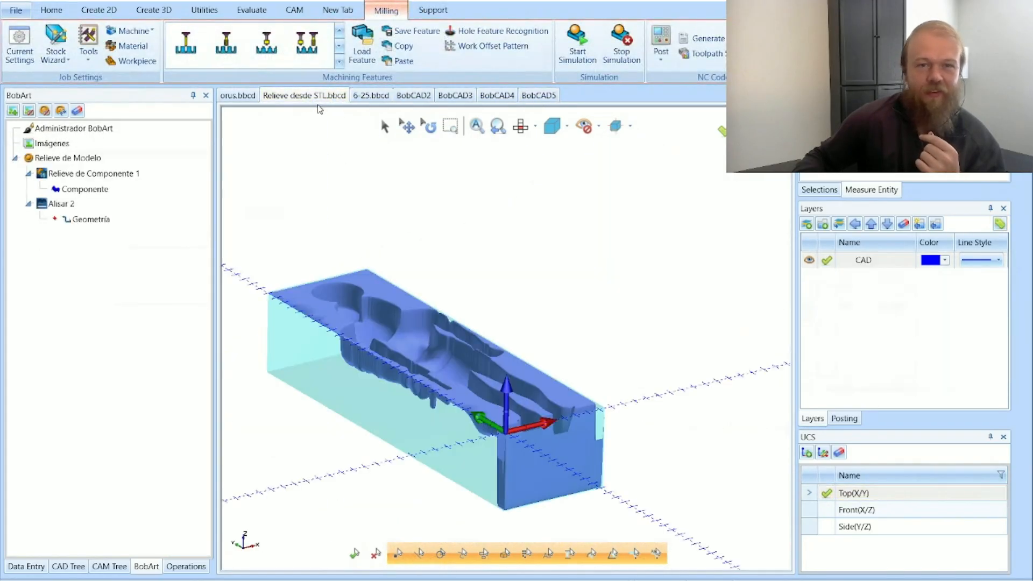
{"action": "left_click", "coordinate": [250, 99]}
{"action": "scroll", "coordinate": [506, 323], "scroll_direction": "down", "scroll_amount": 3}
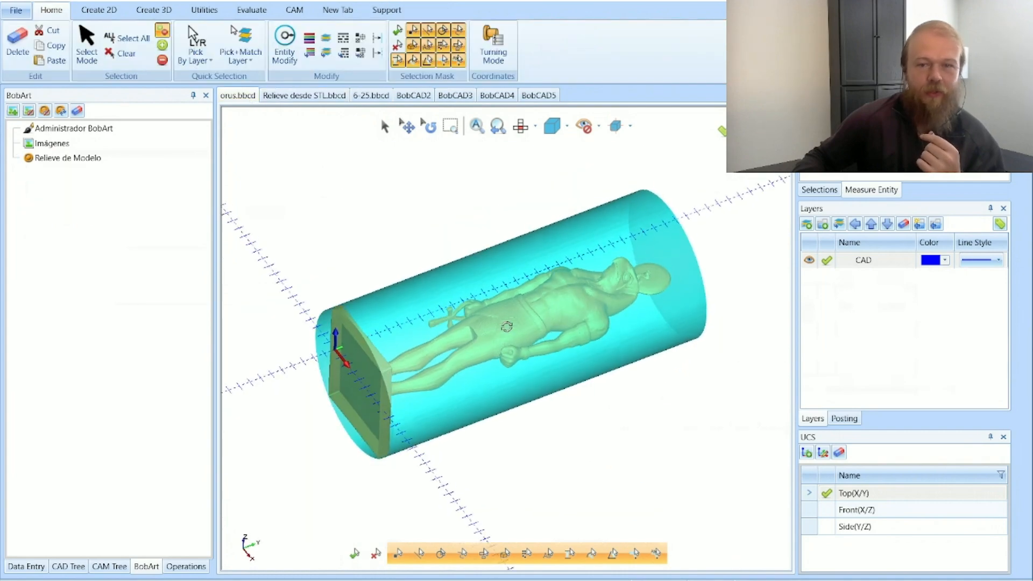
{"action": "scroll", "coordinate": [506, 323], "scroll_direction": "up", "scroll_amount": 2}
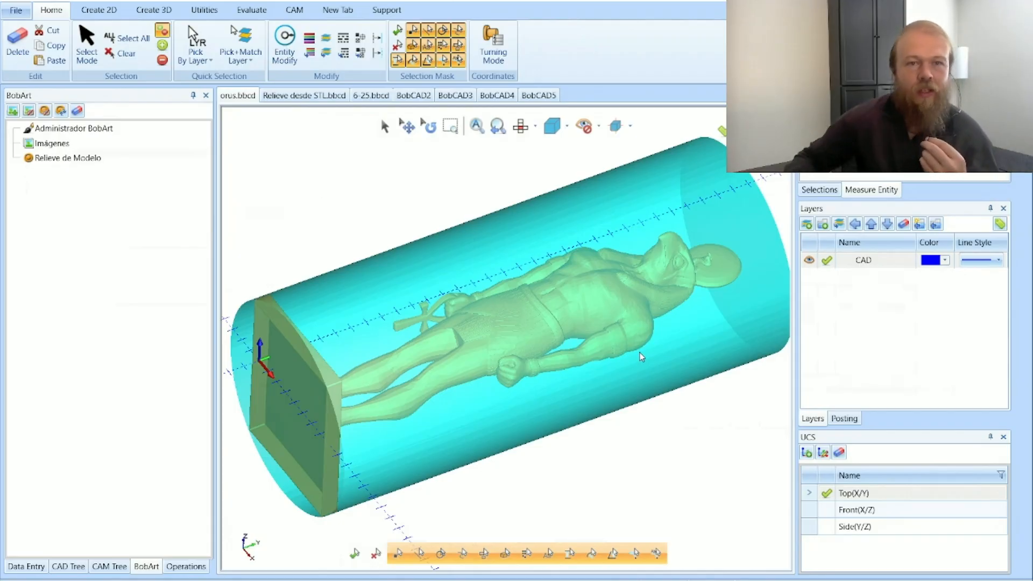
Look through Relieve desde STL.bbcd, 6-25.bbcd, BobCAD2, BobCAD3 and BobCAD4 in turn, and return to the blank BobCAD5 document.
{"action": "left_click", "coordinate": [306, 97]}
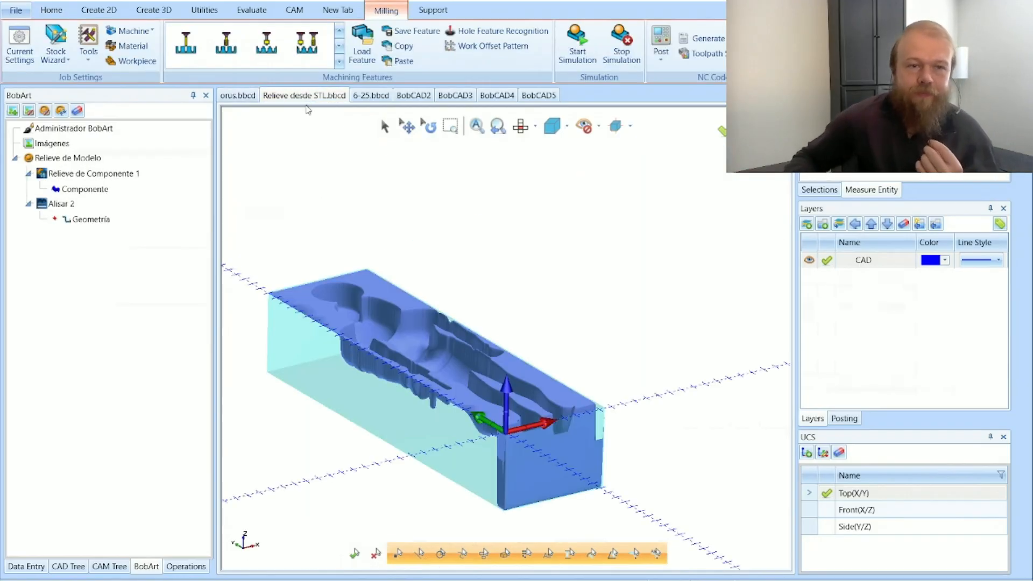
{"action": "left_click", "coordinate": [371, 101]}
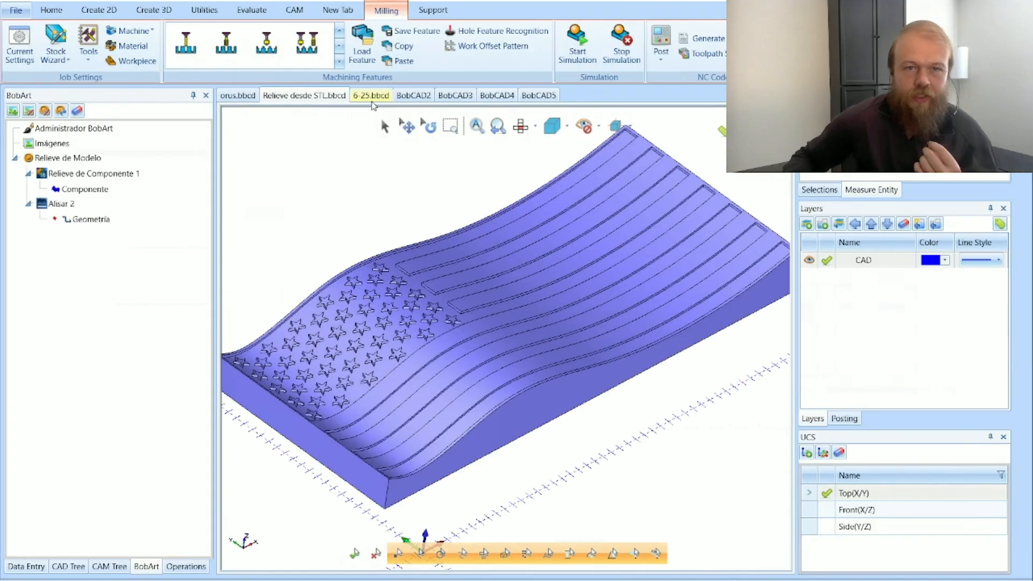
{"action": "left_click", "coordinate": [413, 97]}
{"action": "left_click", "coordinate": [455, 97]}
{"action": "left_click", "coordinate": [497, 97]}
{"action": "left_click", "coordinate": [525, 98]}
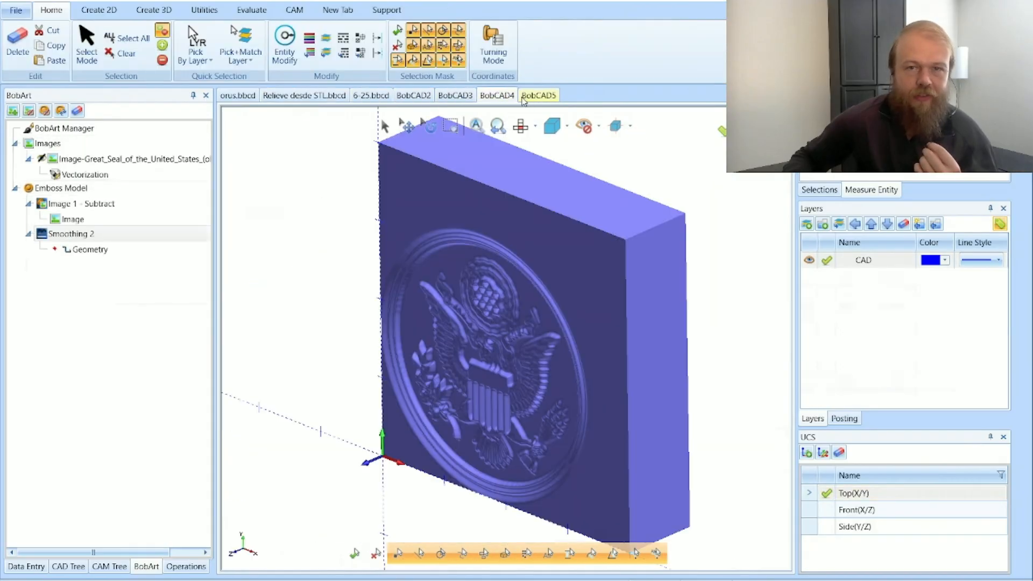
{"action": "left_click", "coordinate": [524, 98]}
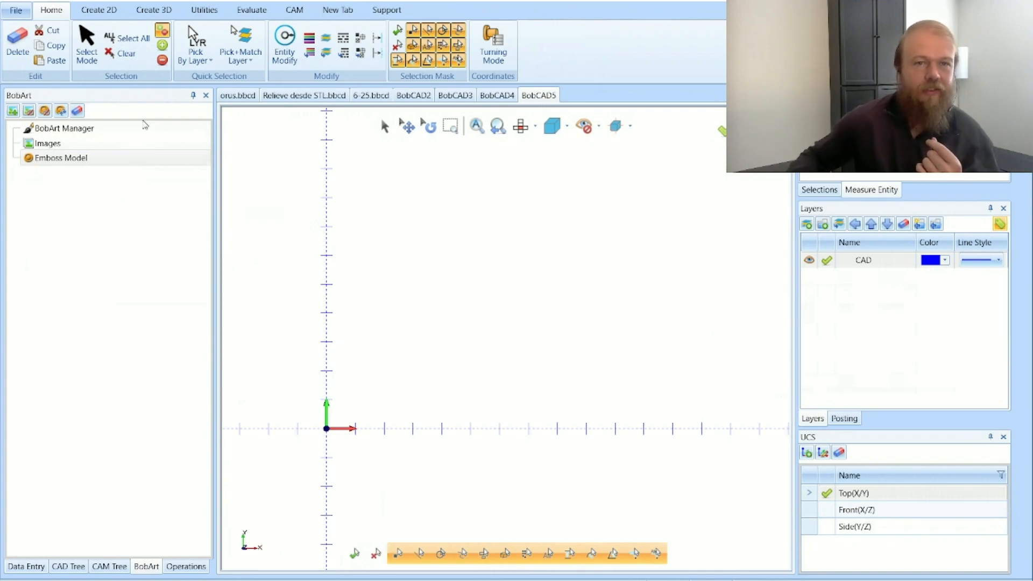
Try importing orus 1.stl from Downloads with inch as the STL file unit, and close the imported document.
{"action": "left_click", "coordinate": [16, 11]}
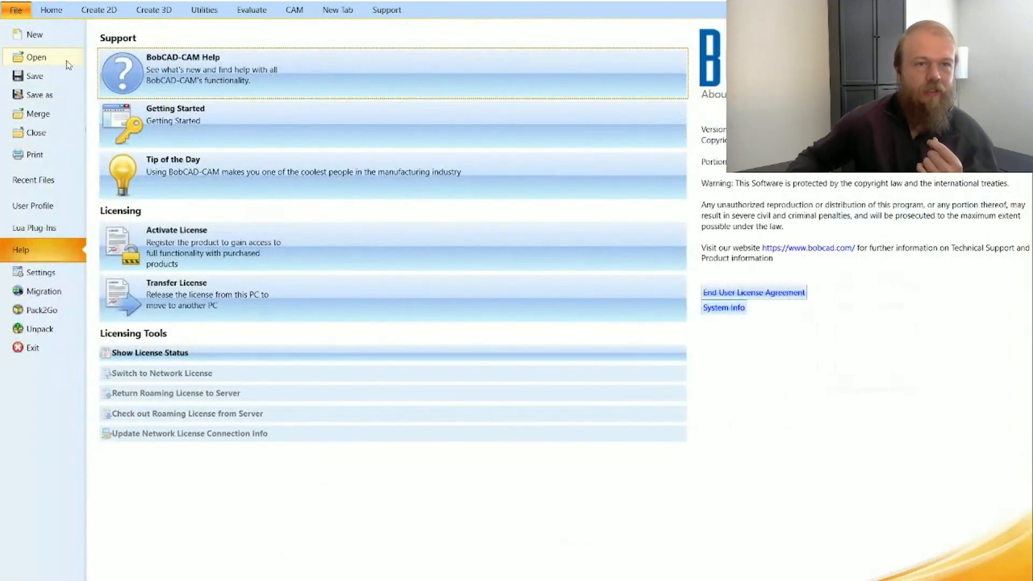
{"action": "left_click", "coordinate": [36, 57]}
{"action": "double_click", "coordinate": [433, 315]}
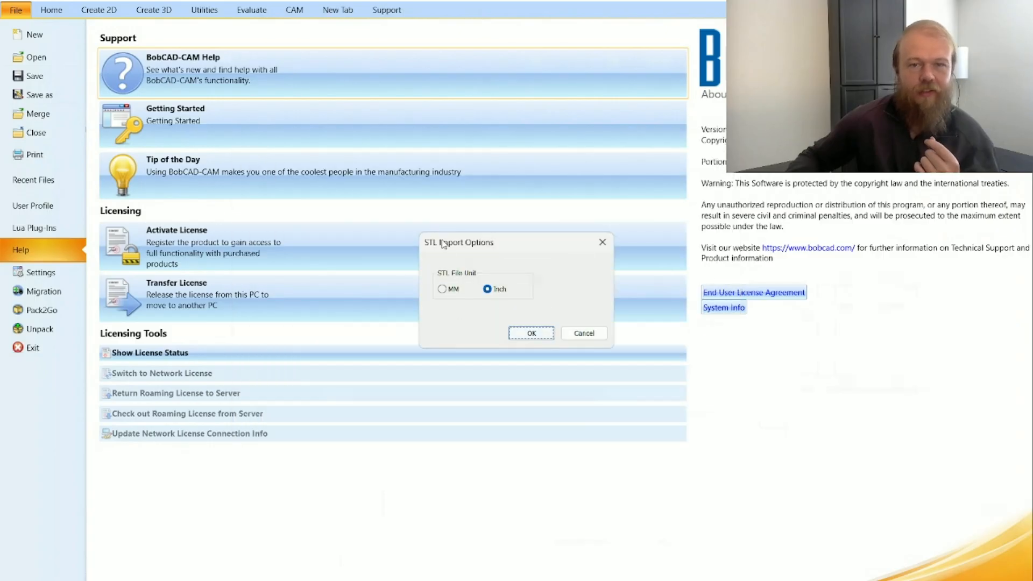
{"action": "left_click", "coordinate": [445, 291]}
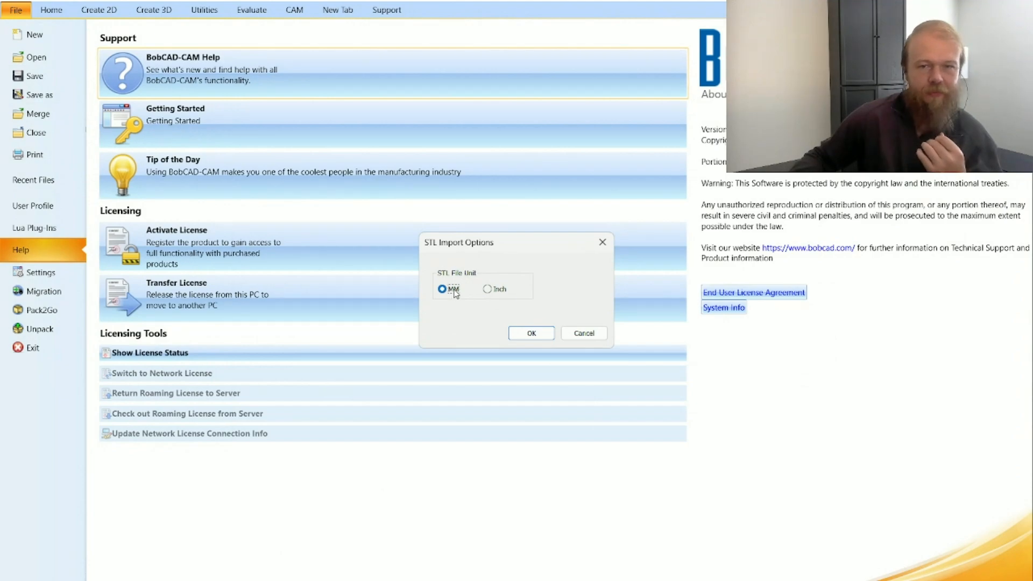
{"action": "left_click", "coordinate": [488, 289]}
{"action": "left_click", "coordinate": [531, 334]}
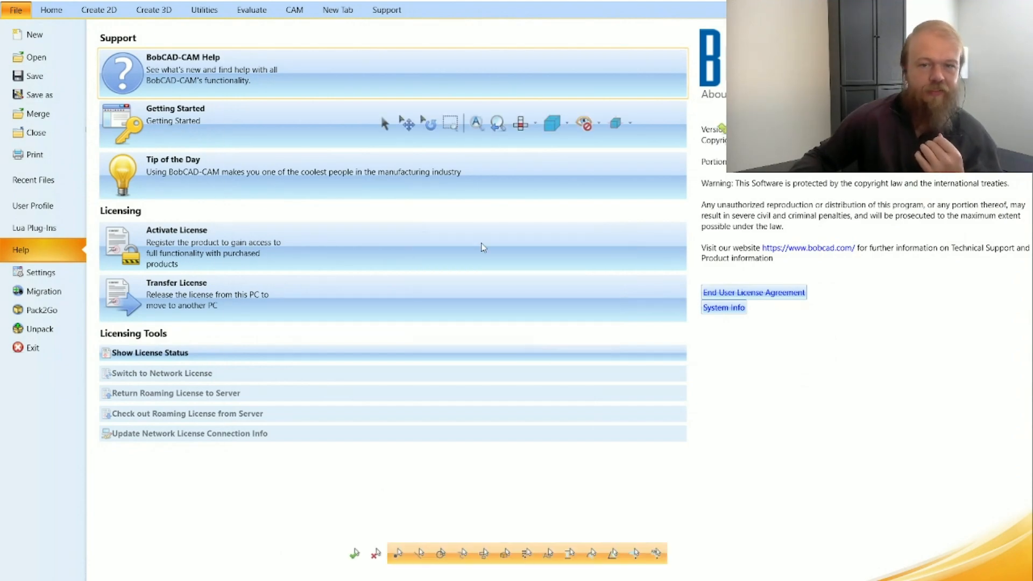
{"action": "scroll", "coordinate": [473, 321], "scroll_direction": "down", "scroll_amount": 2}
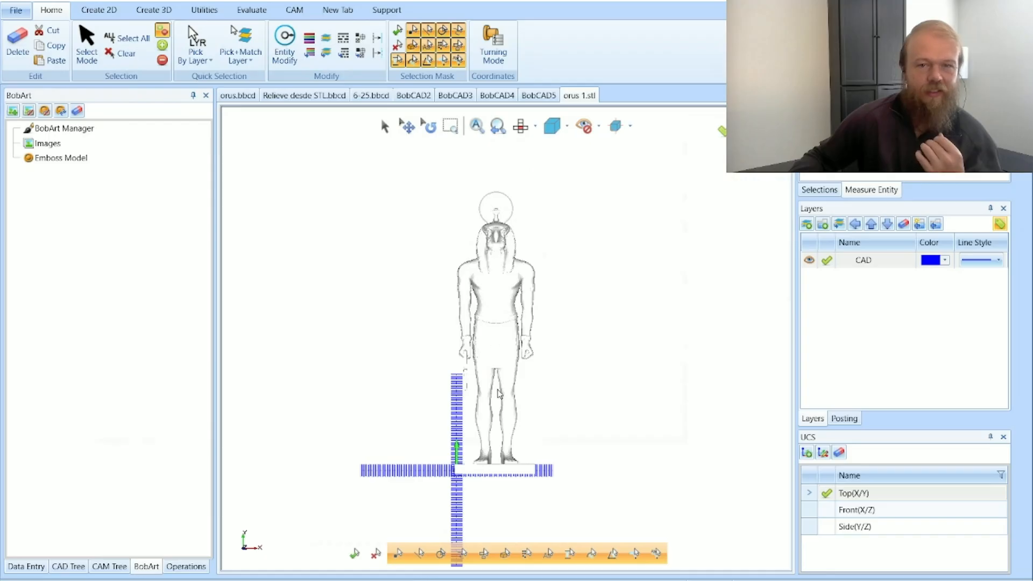
{"action": "left_click", "coordinate": [786, 95]}
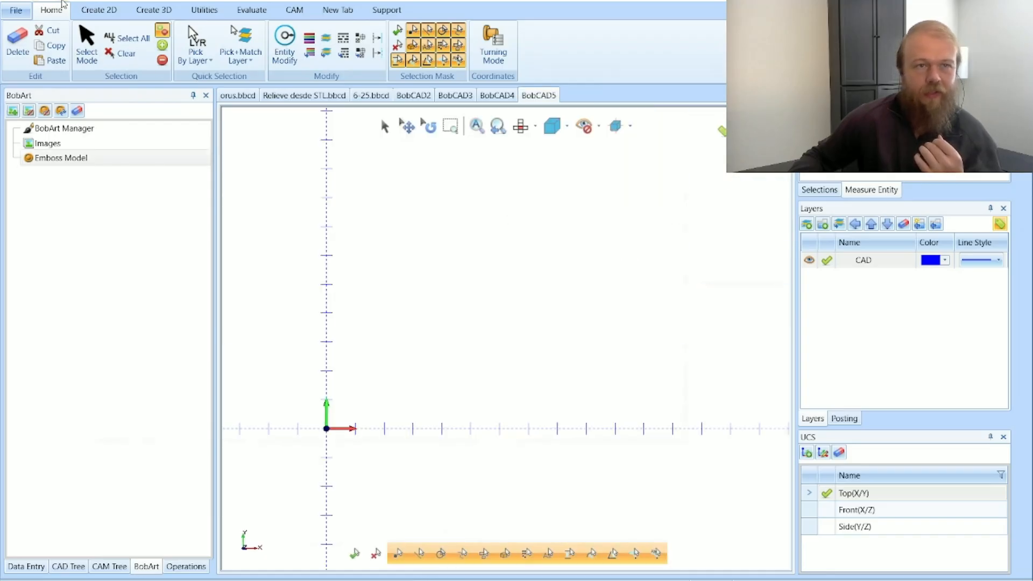
Import orus 1.stl from Downloads with MM as the STL file unit.
{"action": "left_click", "coordinate": [64, 2]}
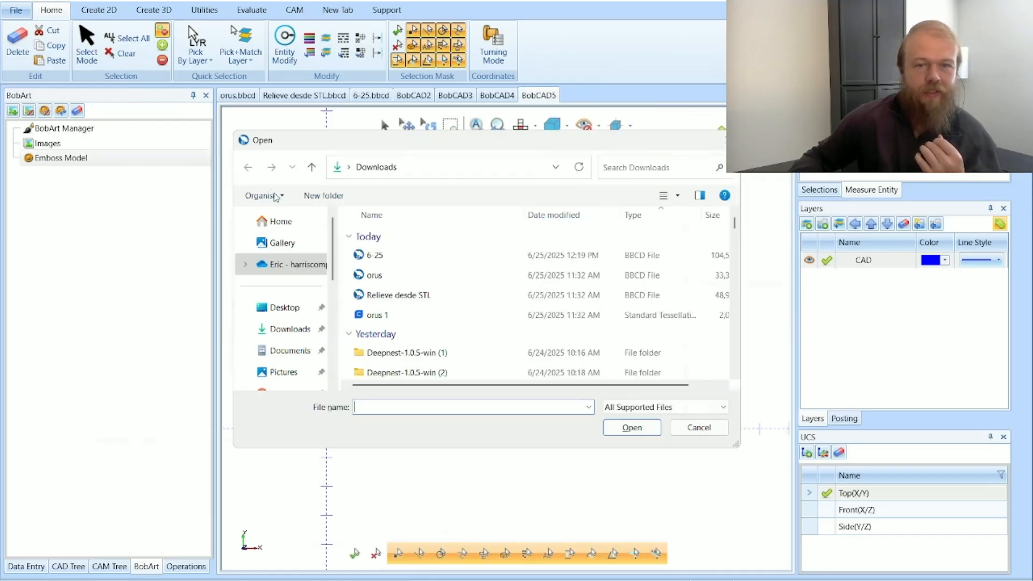
{"action": "double_click", "coordinate": [432, 316]}
{"action": "left_click", "coordinate": [442, 290]}
{"action": "left_click", "coordinate": [514, 334]}
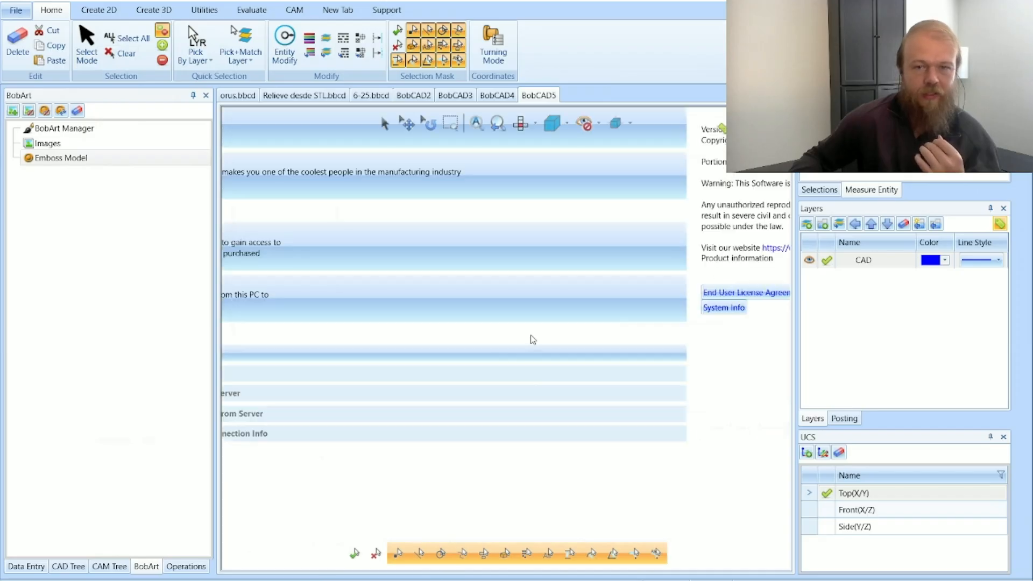
{"action": "scroll", "coordinate": [495, 362], "scroll_direction": "down", "scroll_amount": 3}
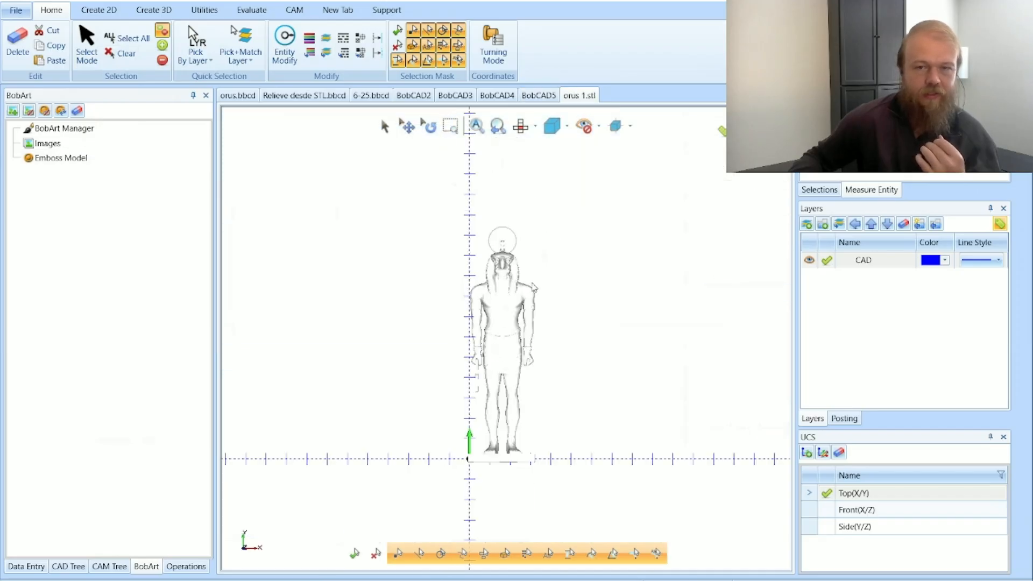
Check the statue's total X and Y extents in the Entities Summary.
{"action": "right_click", "coordinate": [687, 332]}
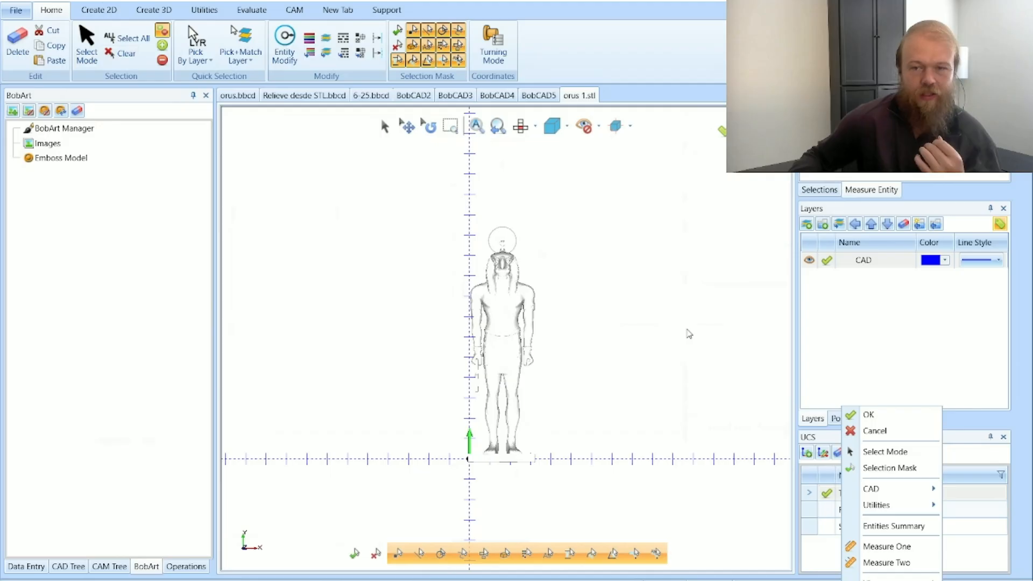
{"action": "left_click", "coordinate": [893, 525]}
{"action": "left_click_drag", "start_coordinate": [625, 334], "coordinate": [572, 335]}
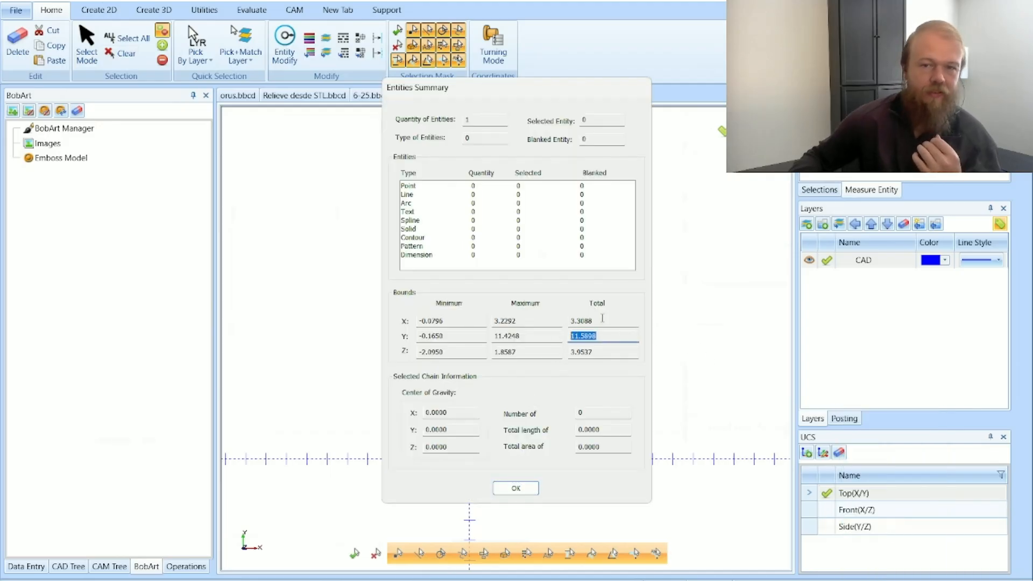
{"action": "key", "text": "shift+Tab"}
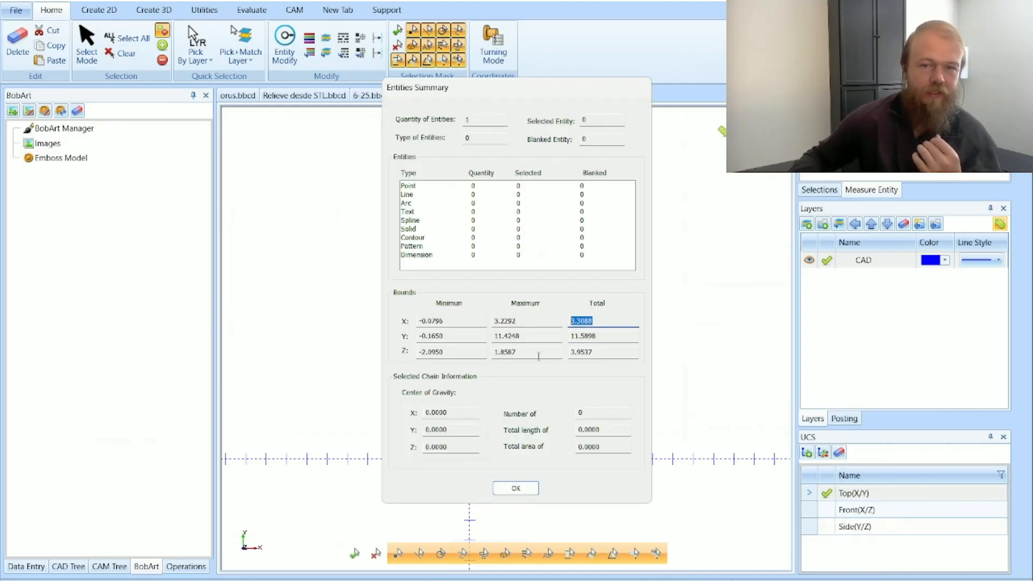
{"action": "left_click", "coordinate": [516, 489]}
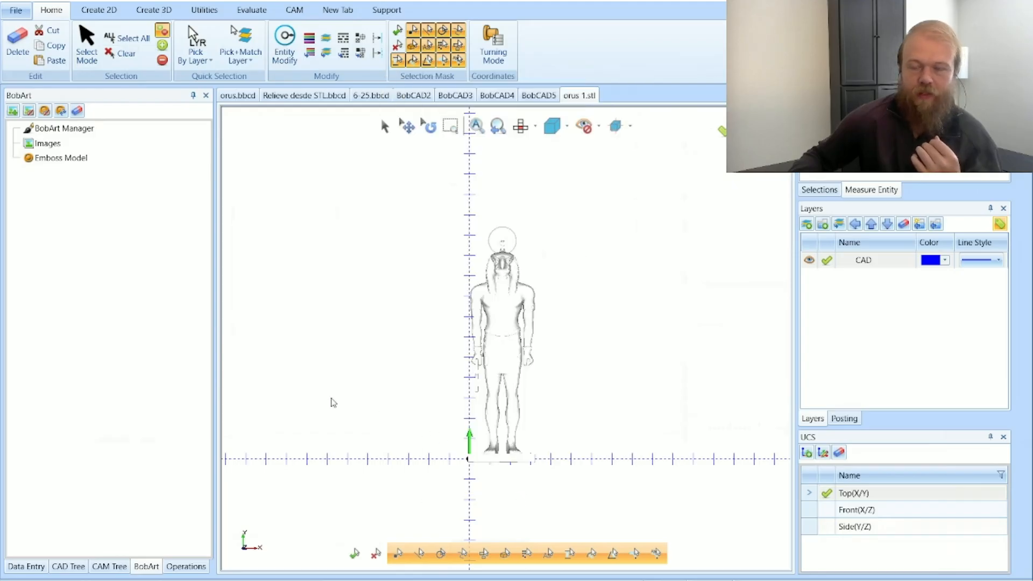
Examine the imported statue from the front and at an angle from its base.
{"action": "scroll", "coordinate": [558, 368], "scroll_direction": "up", "scroll_amount": 2}
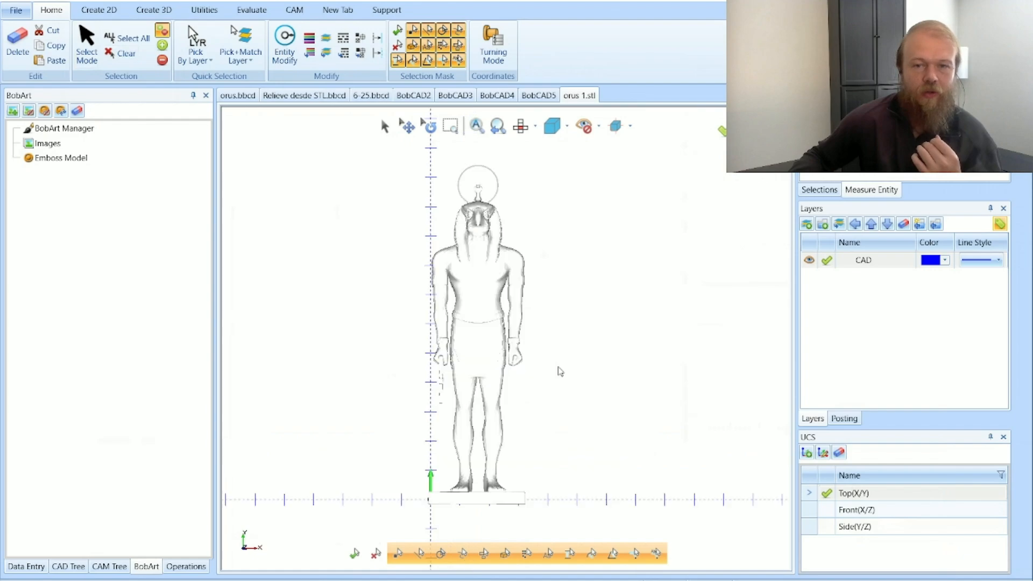
{"action": "scroll", "coordinate": [432, 345], "scroll_direction": "down", "scroll_amount": 3}
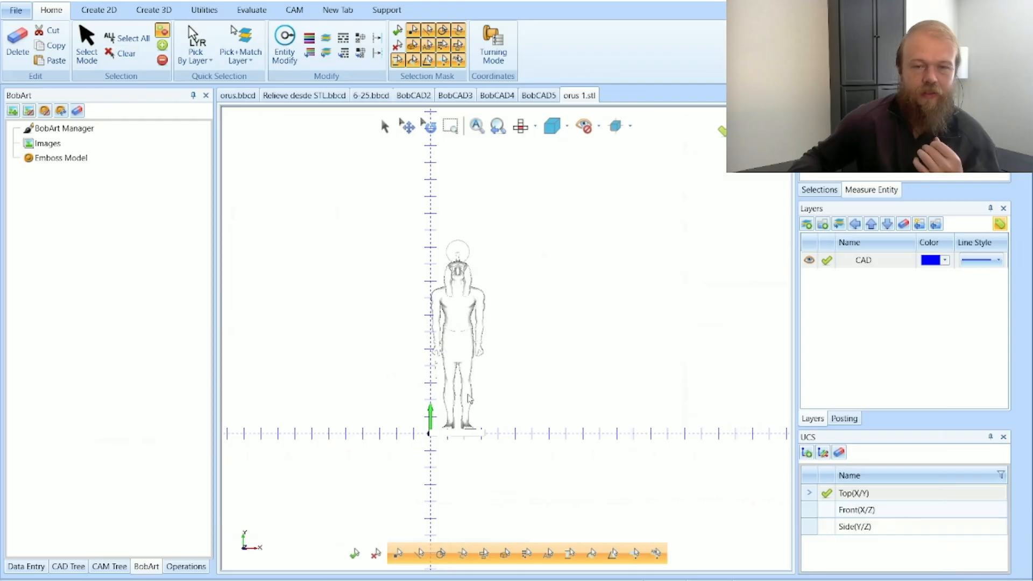
{"action": "middle_click_drag", "start_coordinate": [468, 397], "coordinate": [601, 321]}
{"action": "scroll", "coordinate": [446, 350], "scroll_direction": "up", "scroll_amount": 2}
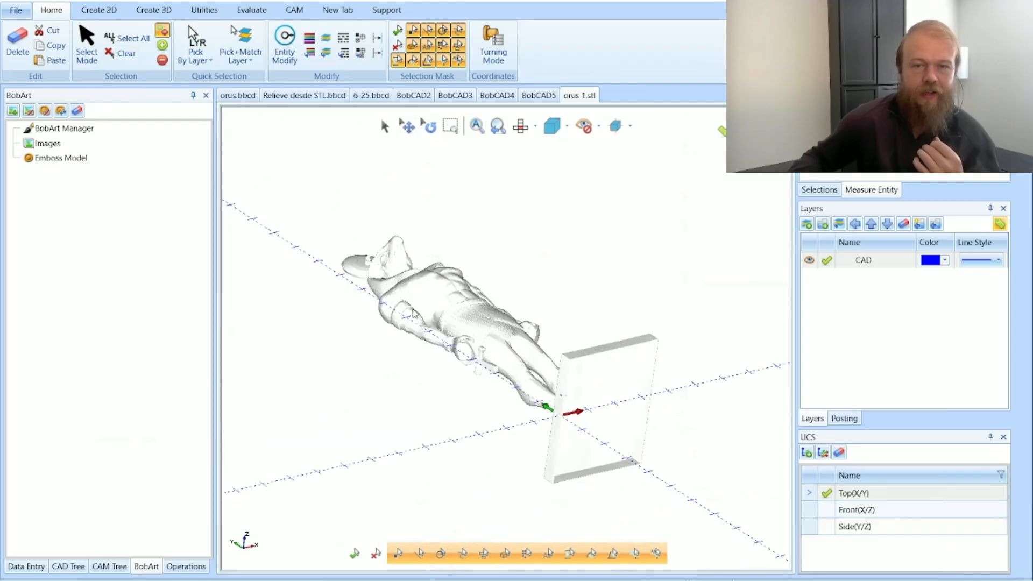
{"action": "scroll", "coordinate": [414, 315], "scroll_direction": "up", "scroll_amount": 1}
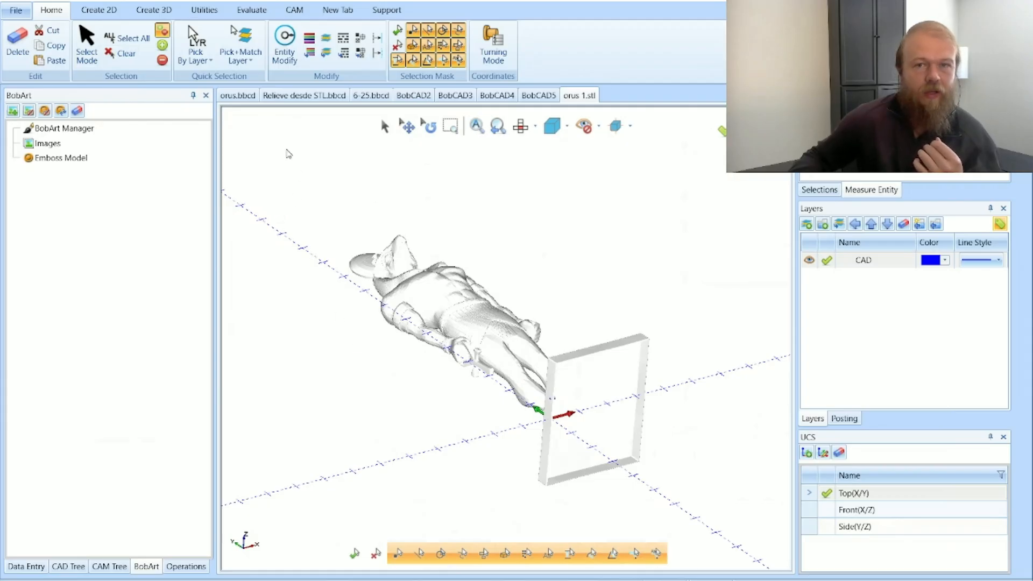
In the BobCAD5 document, create an emboss canvas measuring 3.5 in X and 12 in Y.
{"action": "left_click", "coordinate": [535, 99]}
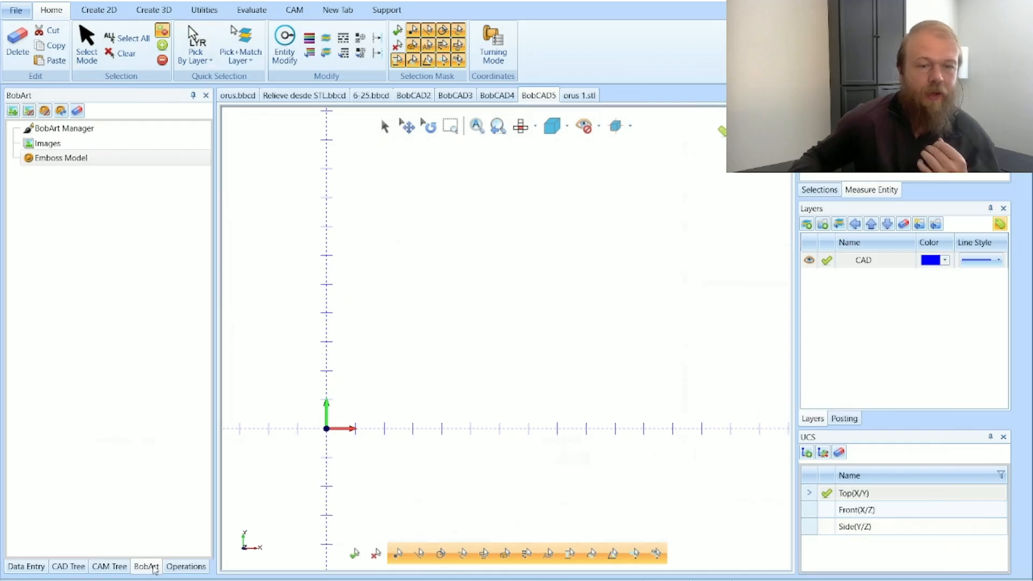
{"action": "right_click", "coordinate": [110, 158]}
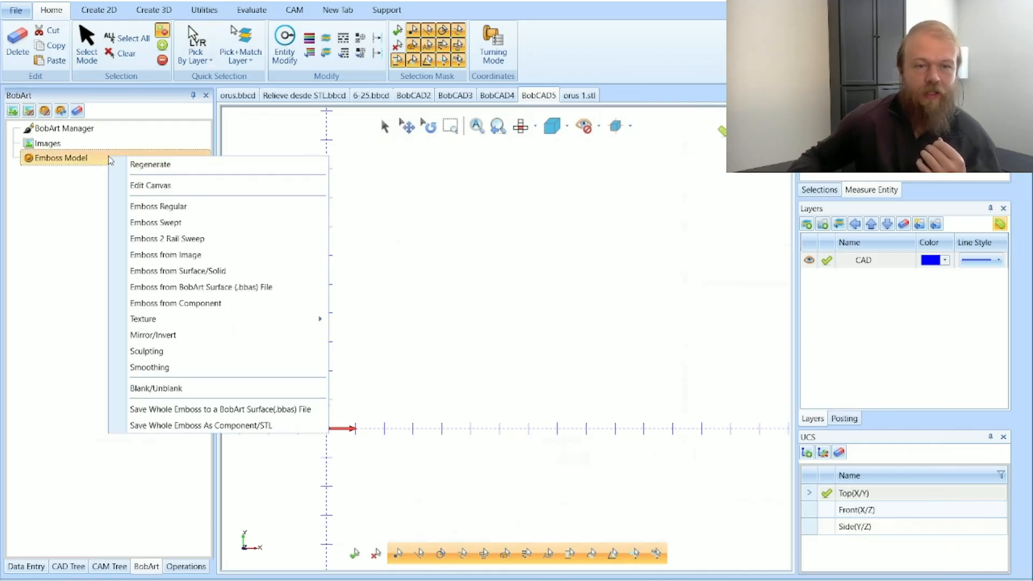
{"action": "left_click", "coordinate": [238, 304]}
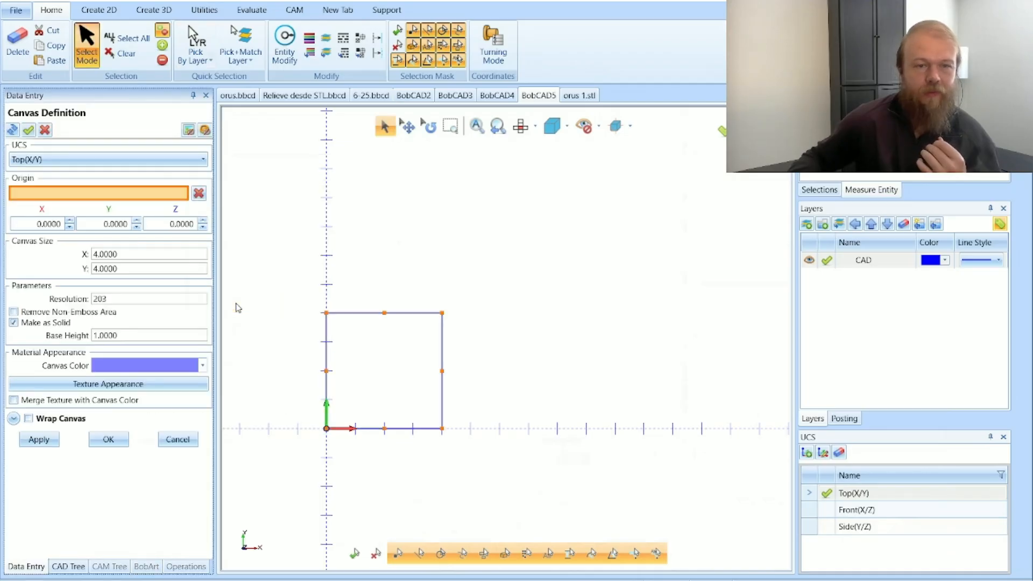
{"action": "left_click_drag", "start_coordinate": [129, 252], "coordinate": [95, 254]}
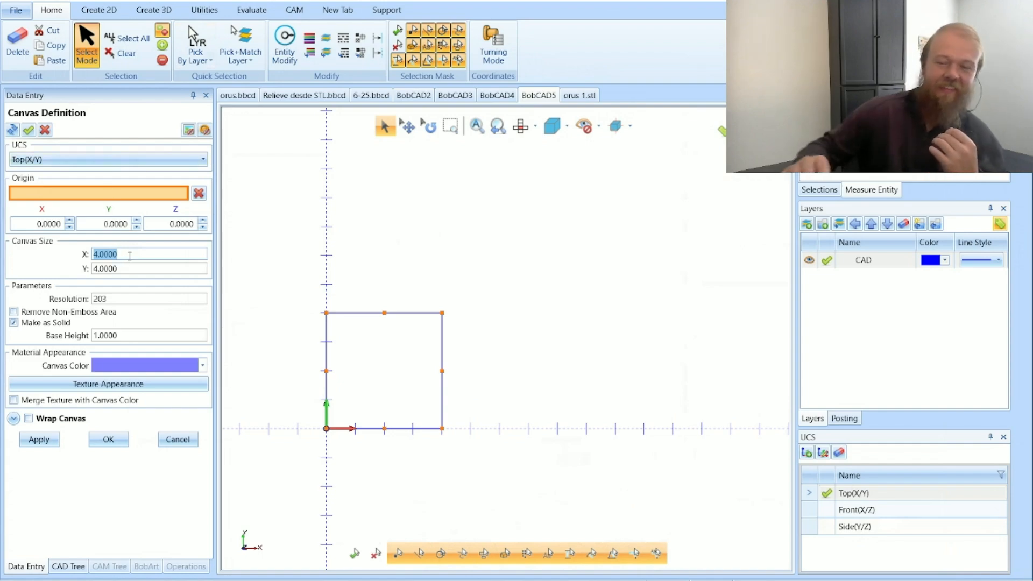
{"action": "type", "text": "3.5"}
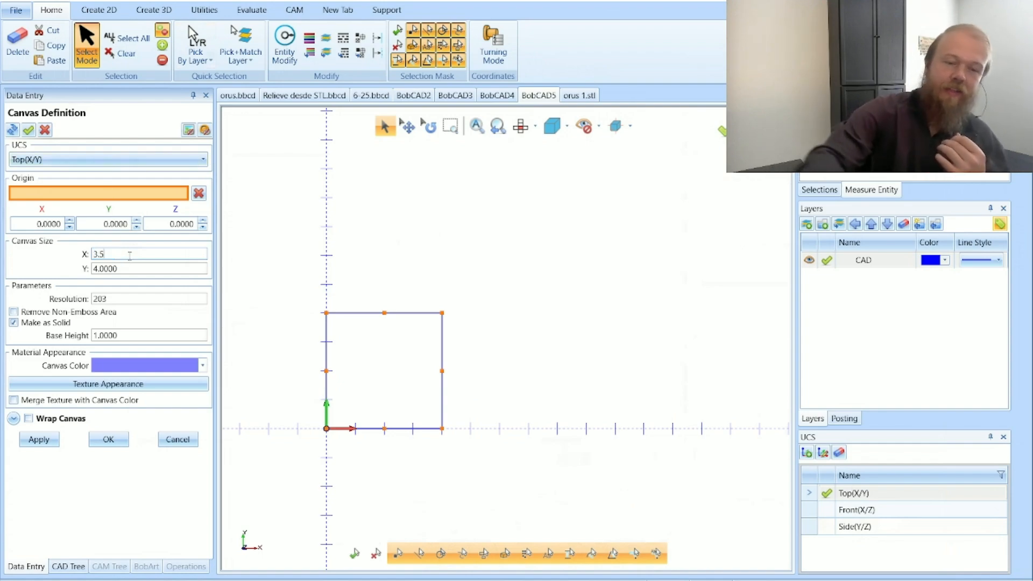
{"action": "key", "text": "Tab"}
{"action": "type", "text": "12"}
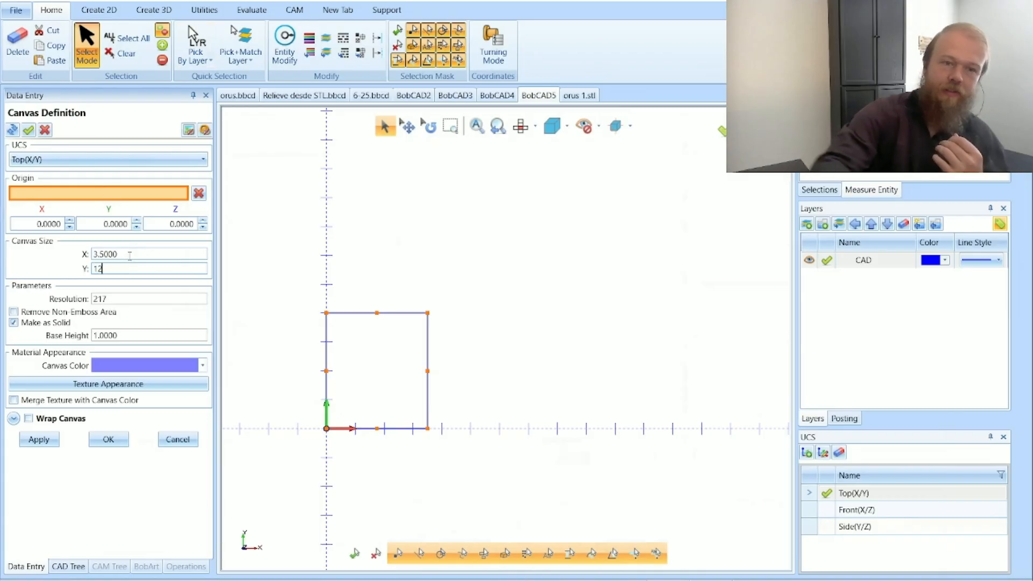
{"action": "key", "text": "Tab"}
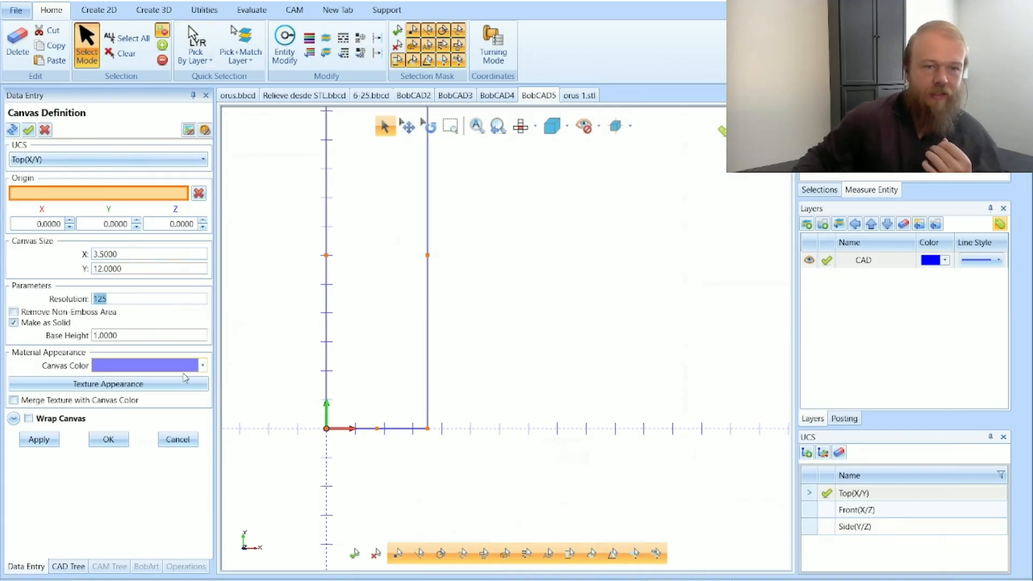
{"action": "left_click", "coordinate": [138, 335]}
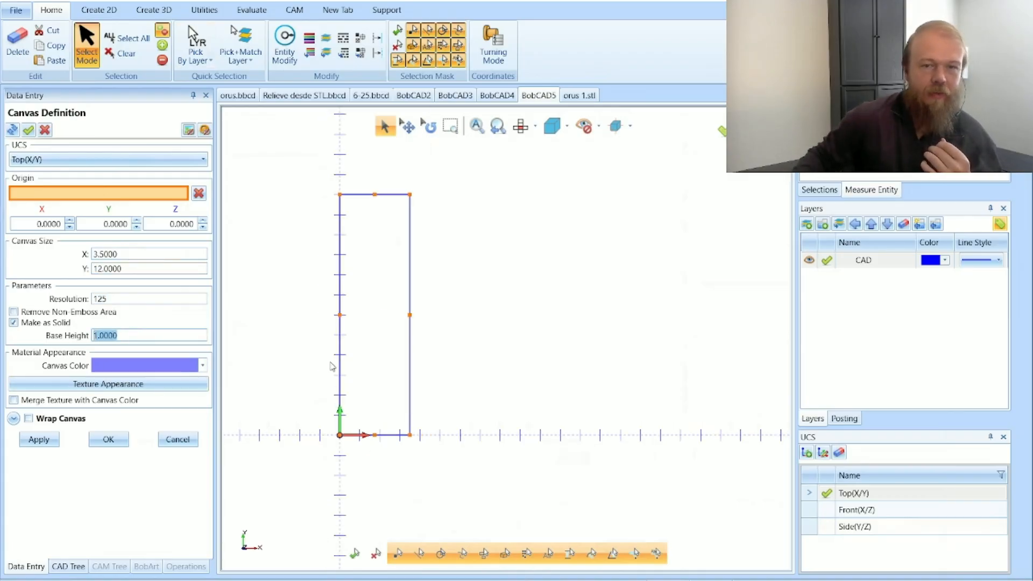
{"action": "left_click", "coordinate": [120, 440]}
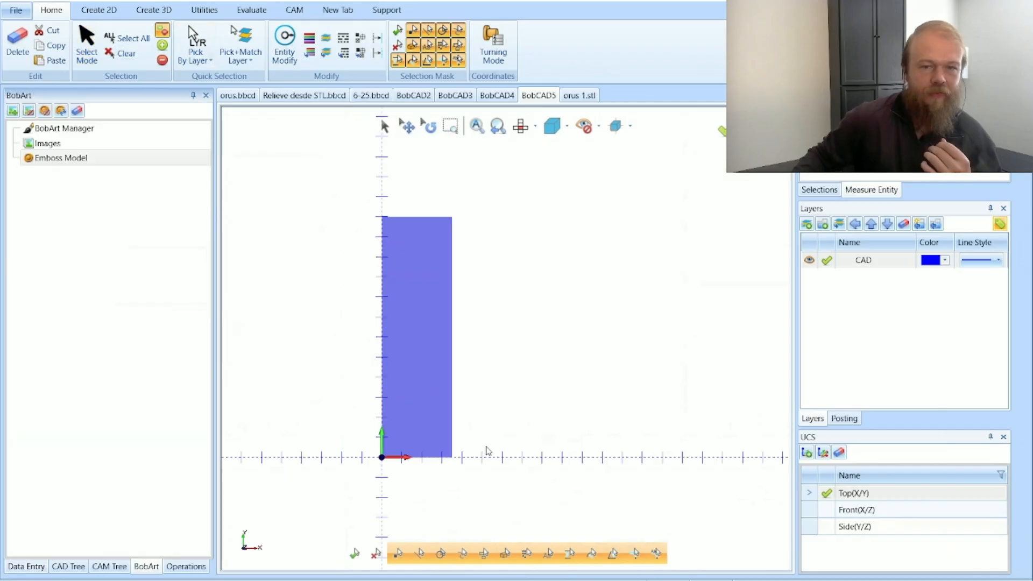
{"action": "middle_click_drag", "start_coordinate": [486, 451], "coordinate": [334, 451]}
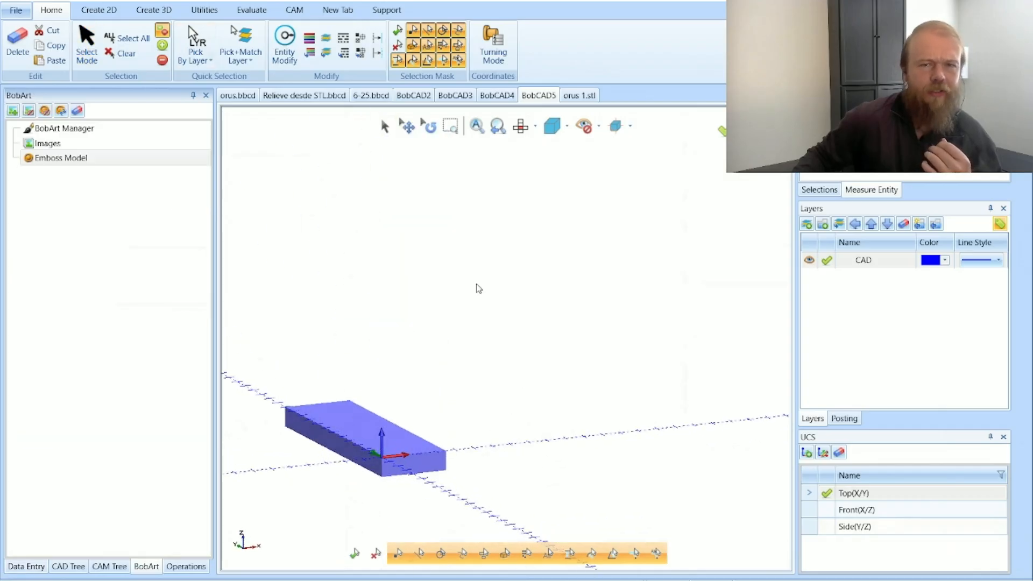
Check the statue's total Z extent in the Entities Summary of the orus 1.stl document.
{"action": "left_click", "coordinate": [577, 95]}
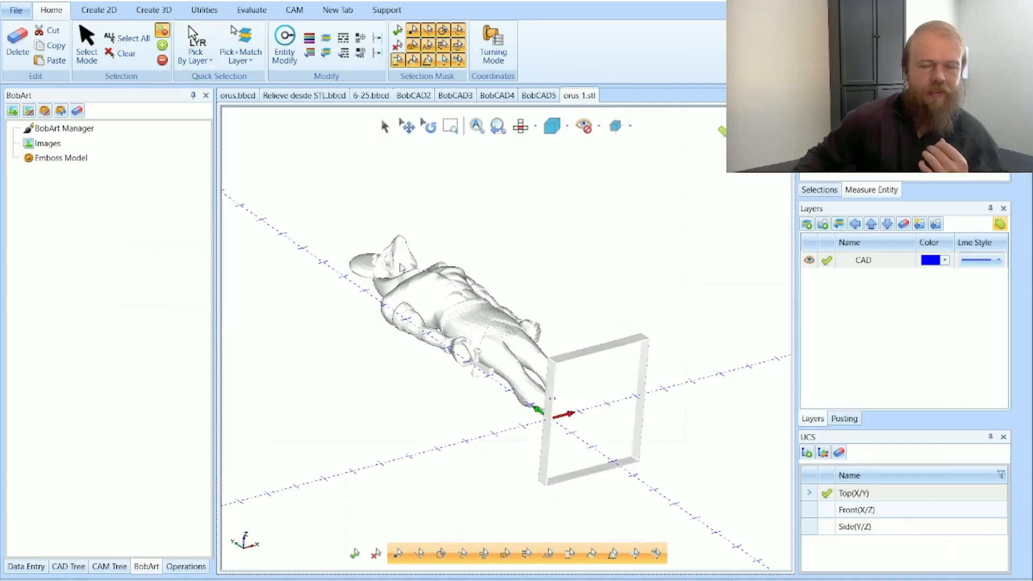
{"action": "right_click", "coordinate": [300, 291]}
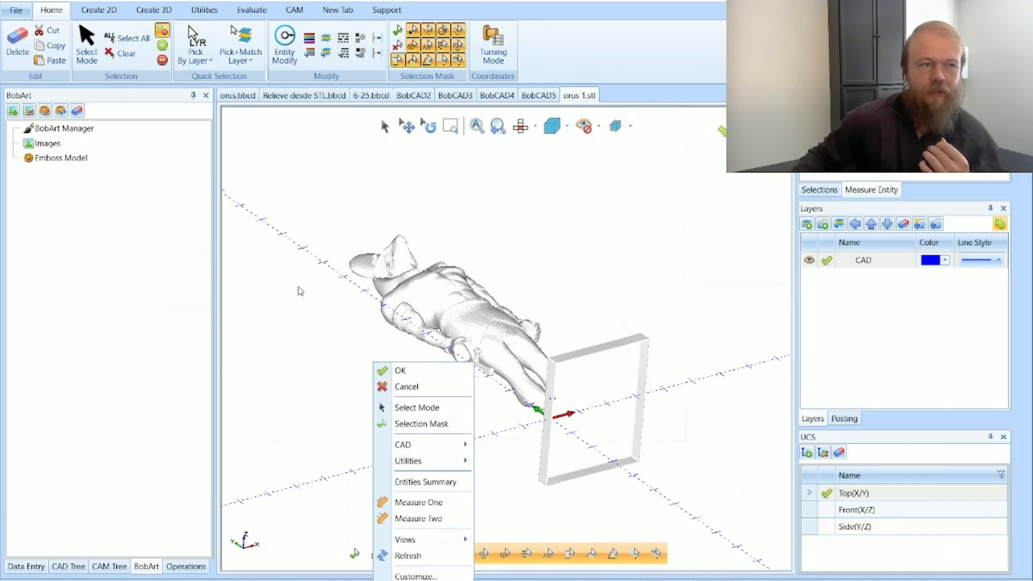
{"action": "left_click", "coordinate": [421, 482]}
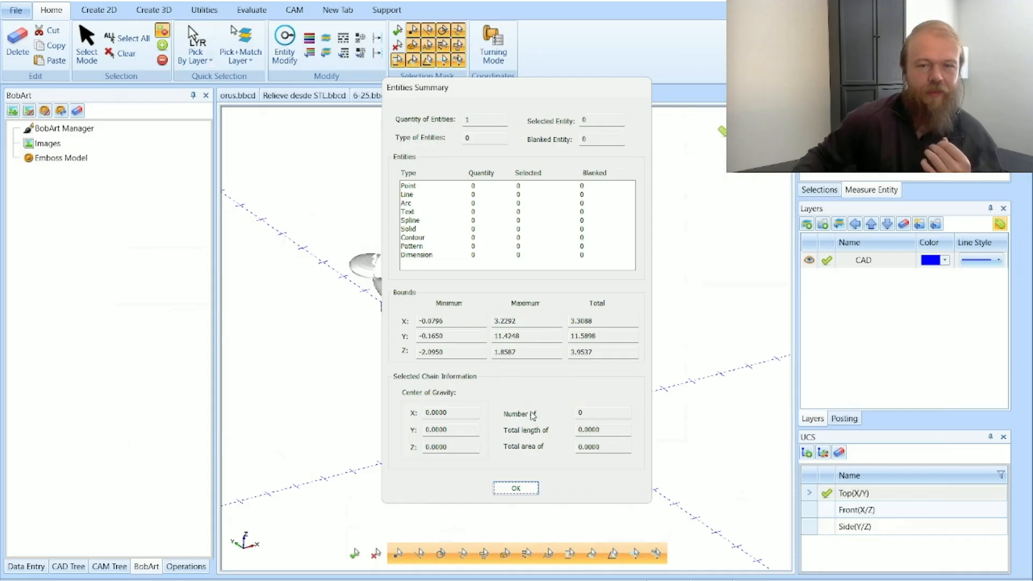
{"action": "double_click", "coordinate": [598, 352]}
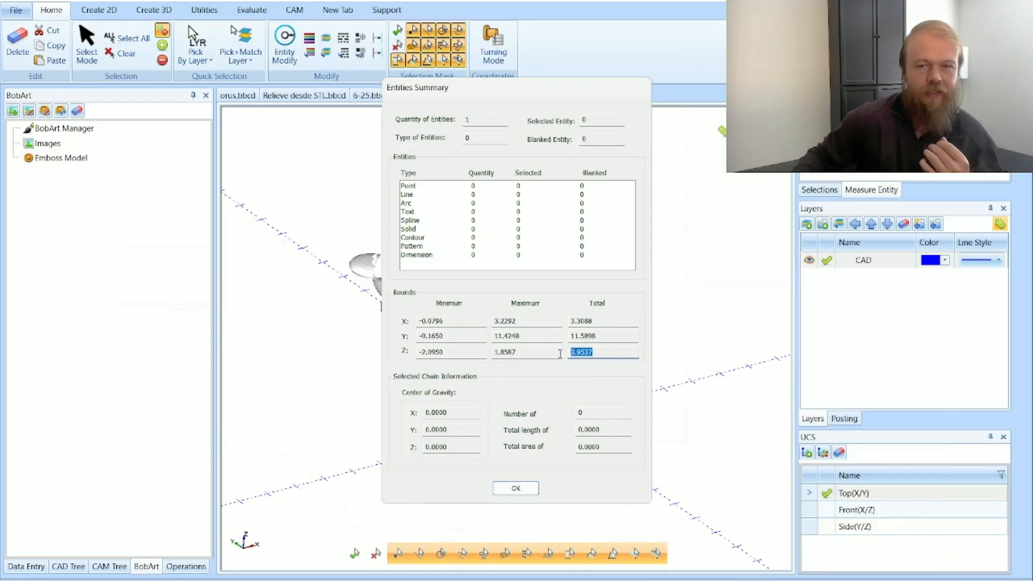
{"action": "left_click", "coordinate": [520, 488]}
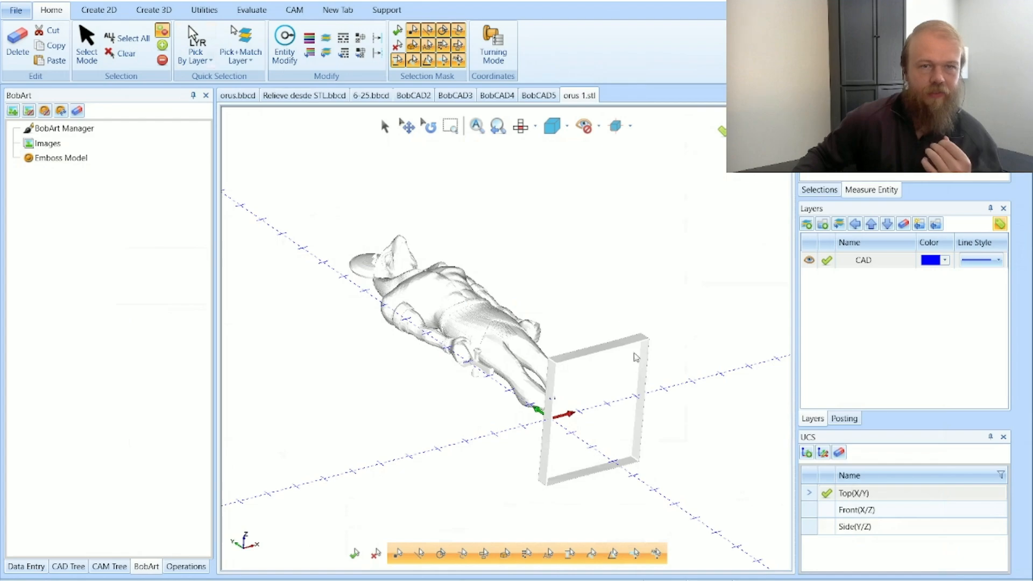
Return to the BobCAD5 document and review the canvas's size, resolution and base height in its definition.
{"action": "left_click", "coordinate": [539, 96]}
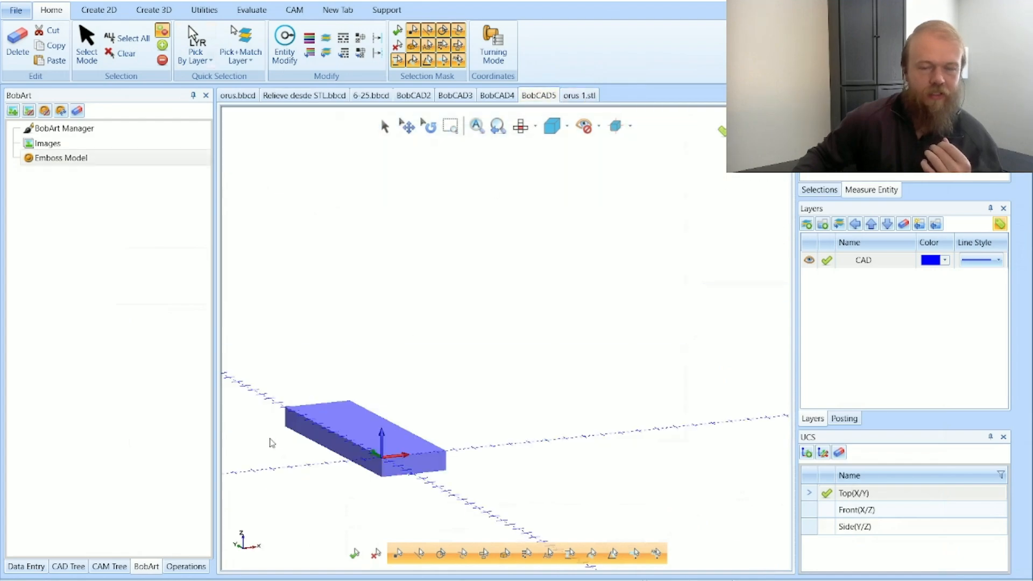
{"action": "scroll", "coordinate": [270, 438], "scroll_direction": "up", "scroll_amount": 3}
{"action": "scroll", "coordinate": [374, 398], "scroll_direction": "down", "scroll_amount": 1}
{"action": "scroll", "coordinate": [350, 421], "scroll_direction": "up", "scroll_amount": 2}
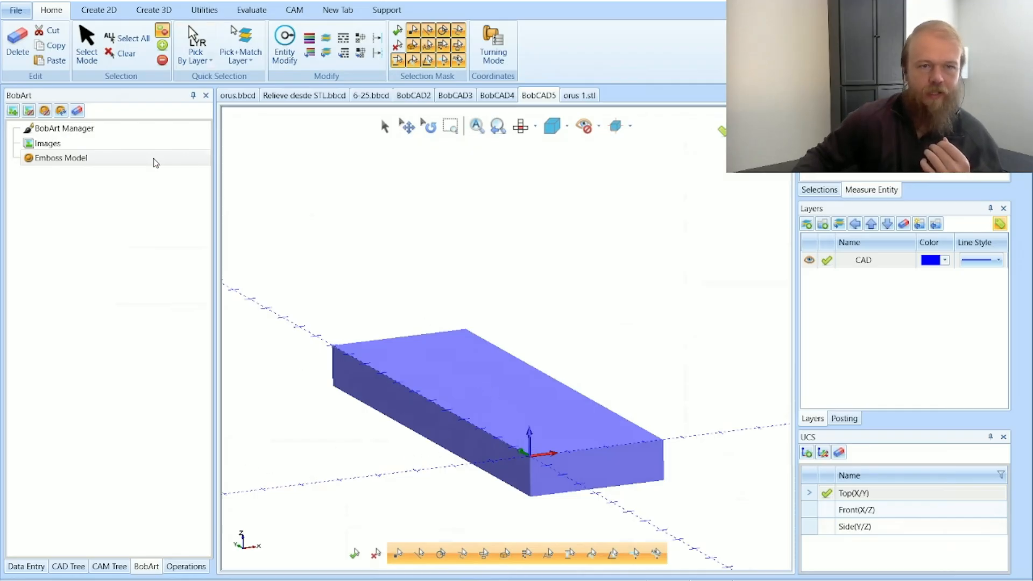
{"action": "right_click", "coordinate": [156, 163]}
{"action": "left_click", "coordinate": [182, 189]}
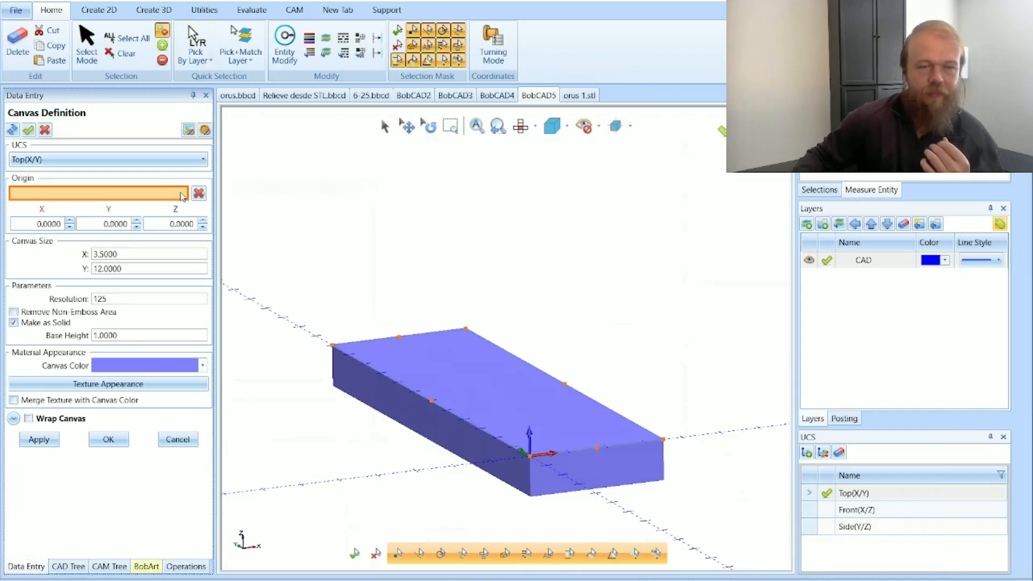
{"action": "key", "text": "Tab"}
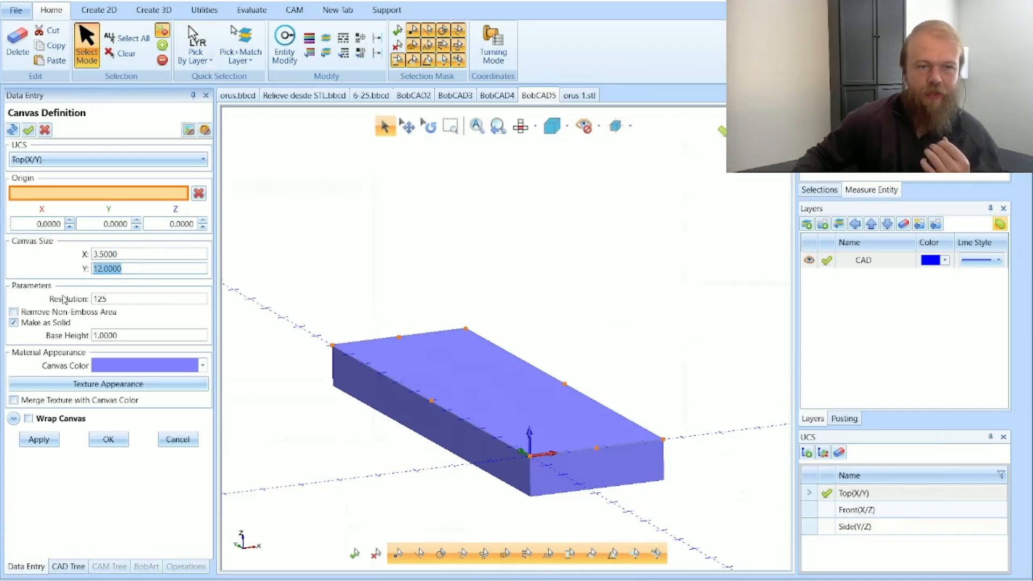
{"action": "key", "text": "Tab"}
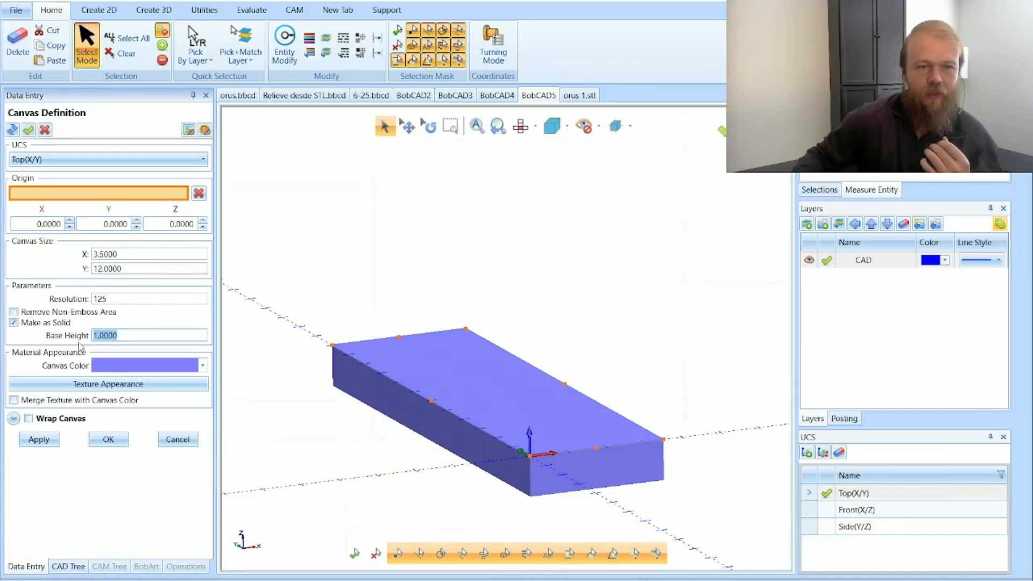
{"action": "left_click", "coordinate": [107, 439]}
Start an Emboss from Component and load orus 1.stl from Downloads as its component file.
{"action": "right_click", "coordinate": [96, 162]}
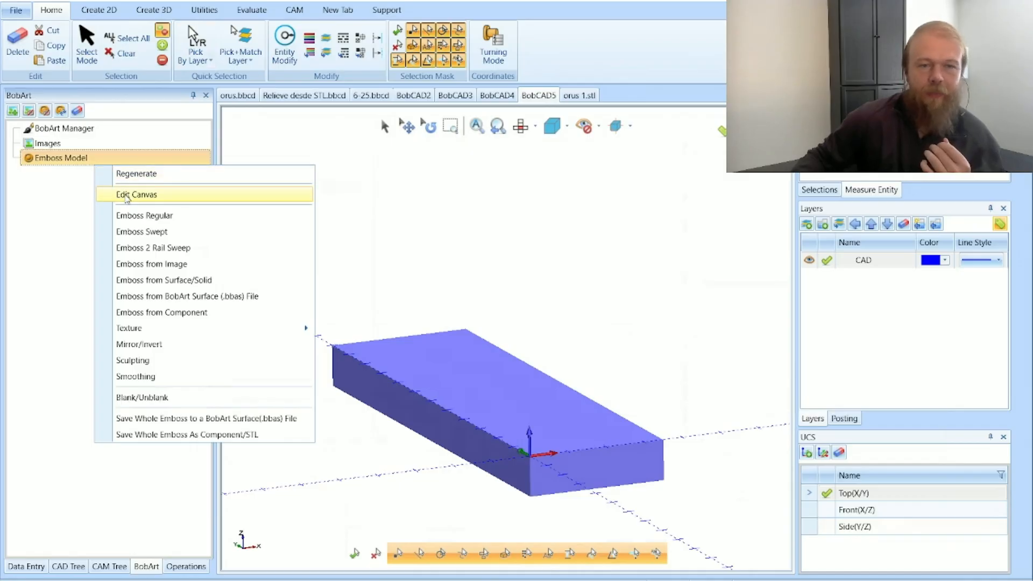
{"action": "left_click", "coordinate": [179, 315]}
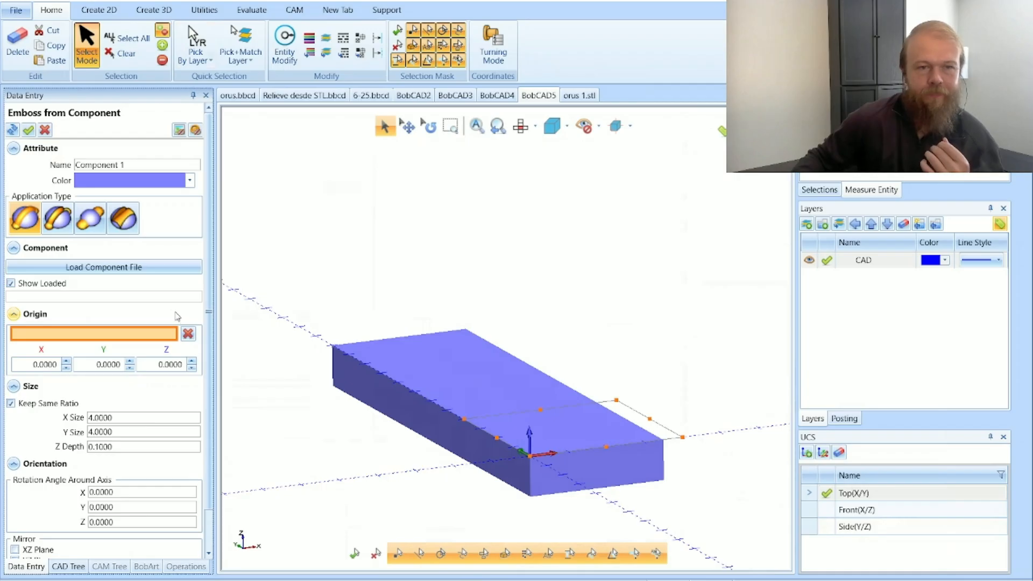
{"action": "left_click", "coordinate": [157, 272]}
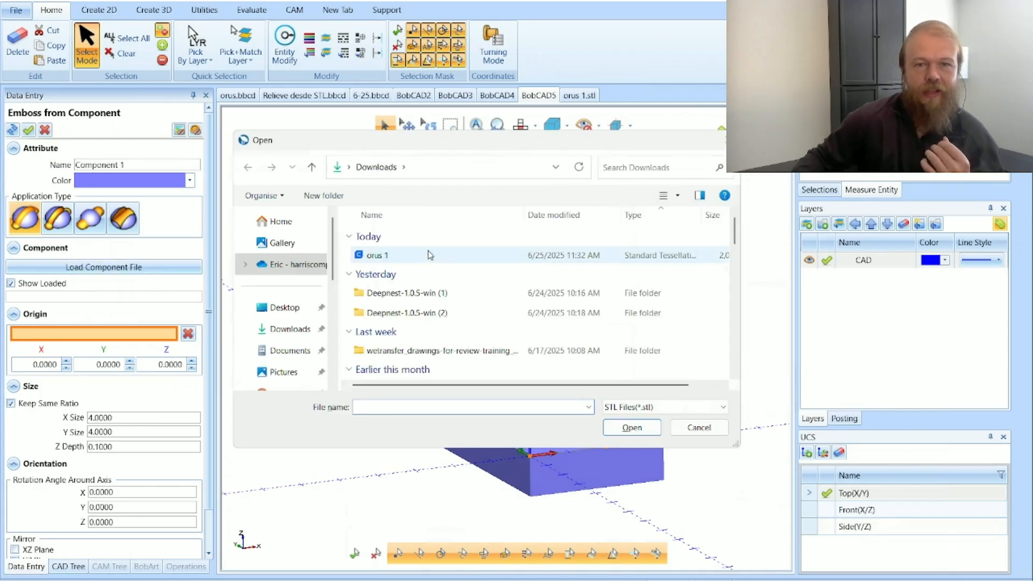
{"action": "left_click", "coordinate": [430, 255]}
{"action": "double_click", "coordinate": [430, 255]}
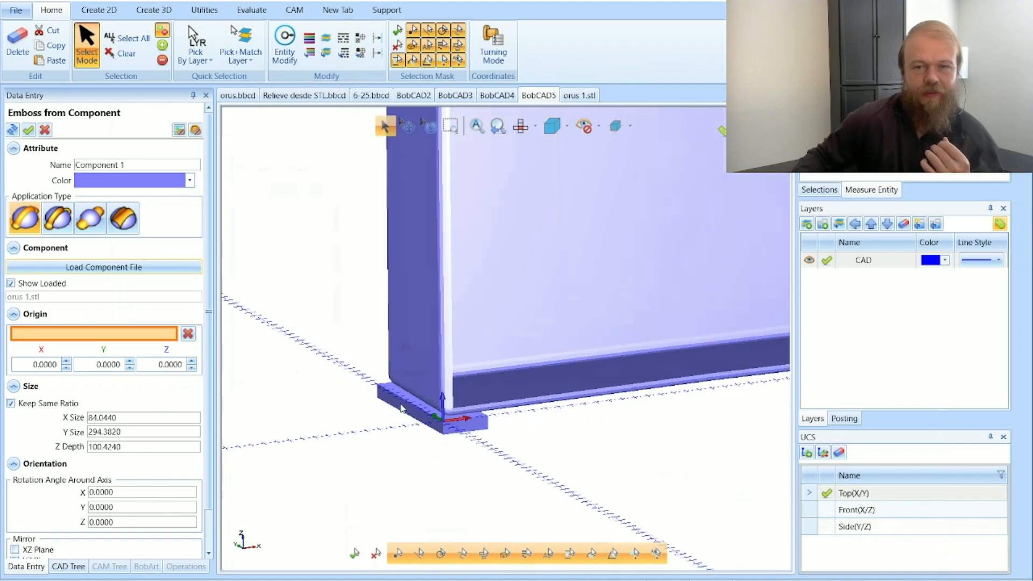
Scale the loaded statue component to an X Size of 3.25, keeping the same ratio.
{"action": "scroll", "coordinate": [405, 405], "scroll_direction": "down", "scroll_amount": 3}
{"action": "middle_click_drag", "start_coordinate": [425, 299], "coordinate": [431, 324]}
{"action": "scroll", "coordinate": [433, 326], "scroll_direction": "down", "scroll_amount": 3}
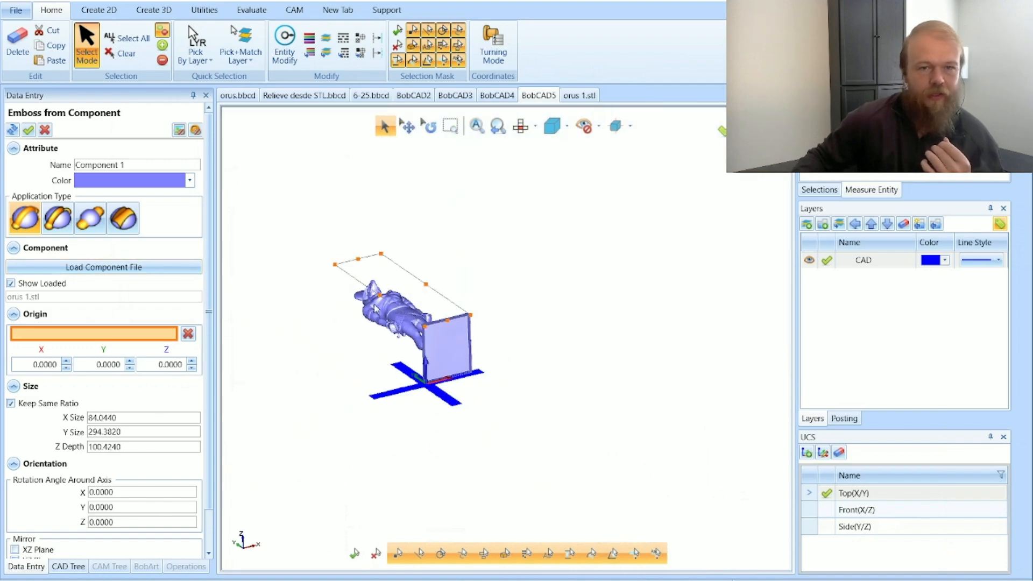
{"action": "scroll", "coordinate": [373, 303], "scroll_direction": "up", "scroll_amount": 3}
{"action": "scroll", "coordinate": [366, 287], "scroll_direction": "up", "scroll_amount": 3}
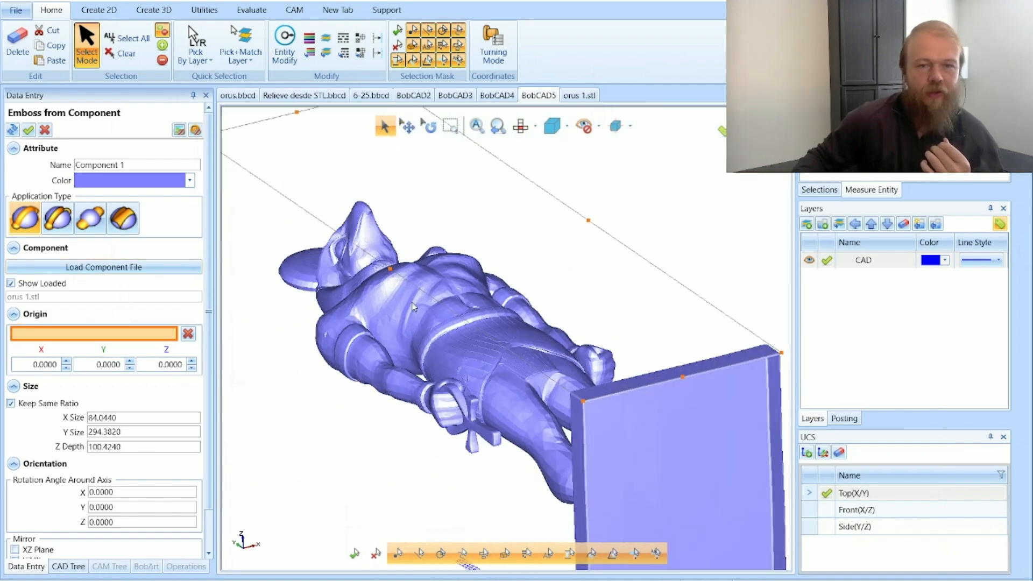
{"action": "scroll", "coordinate": [399, 286], "scroll_direction": "down", "scroll_amount": 2}
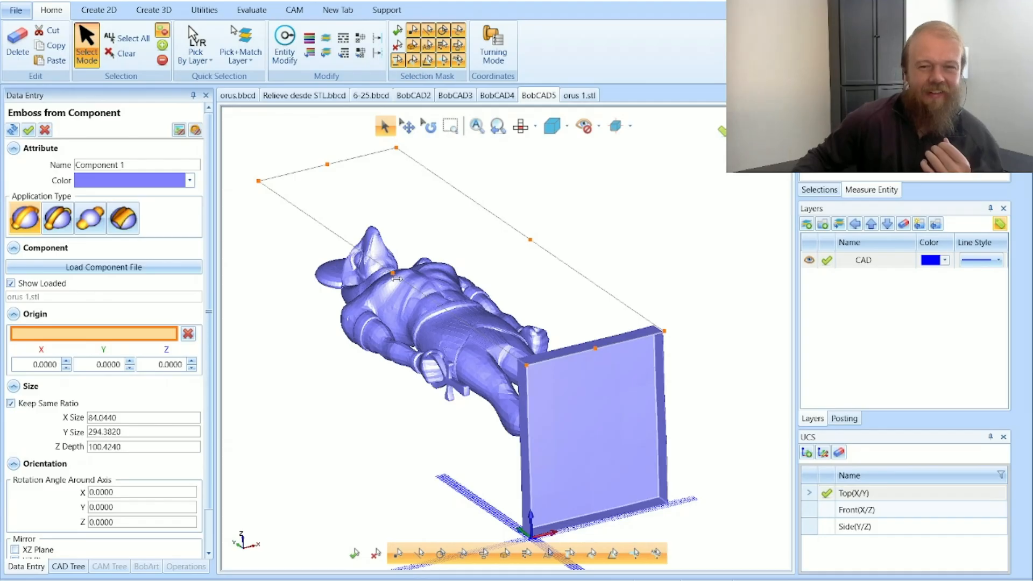
{"action": "left_click_drag", "start_coordinate": [123, 432], "coordinate": [70, 438]}
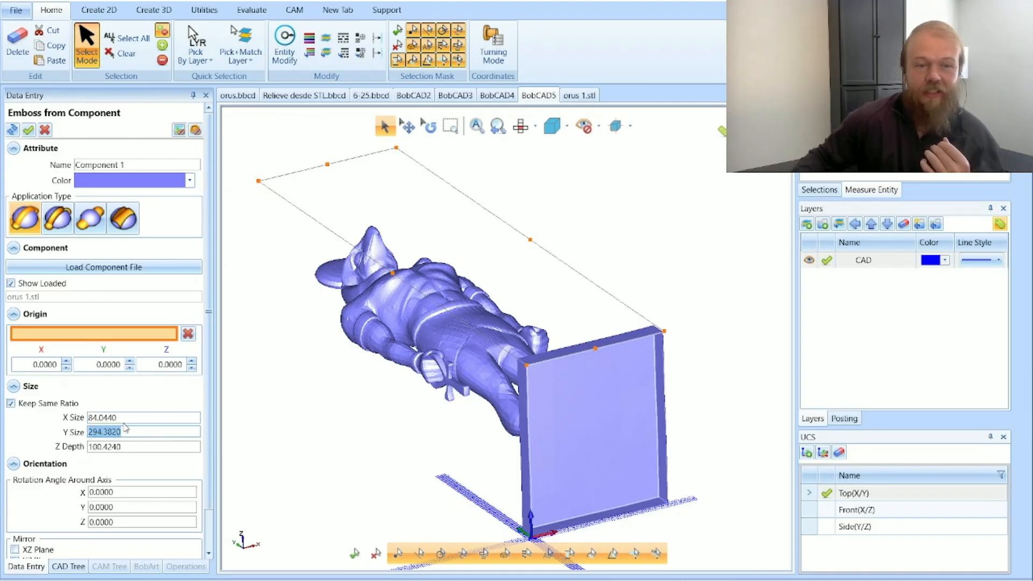
{"action": "left_click_drag", "start_coordinate": [128, 419], "coordinate": [87, 422]}
{"action": "key", "text": "BackSpace"}
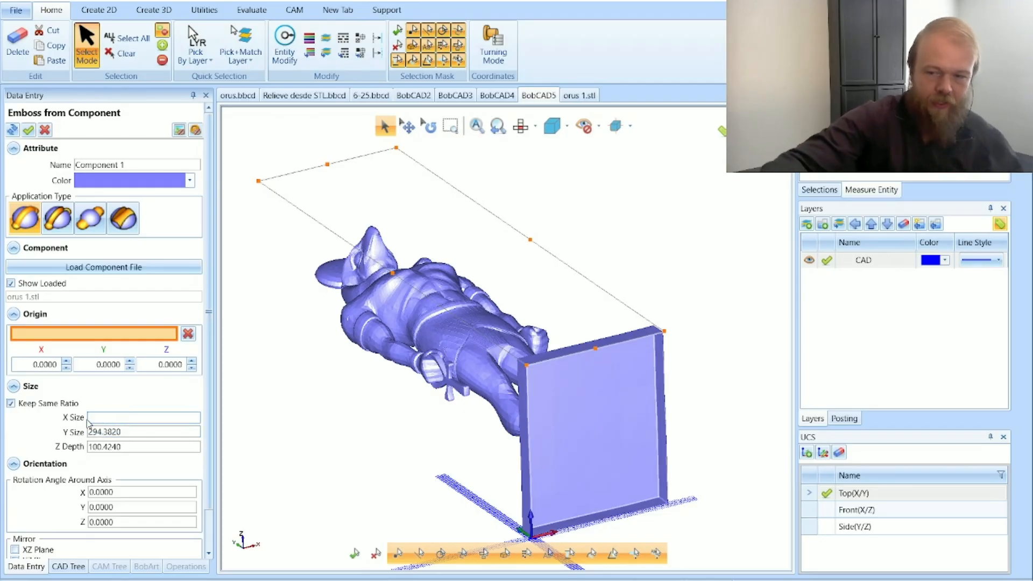
{"action": "type", "text": "3.25"}
{"action": "key", "text": "Tab"}
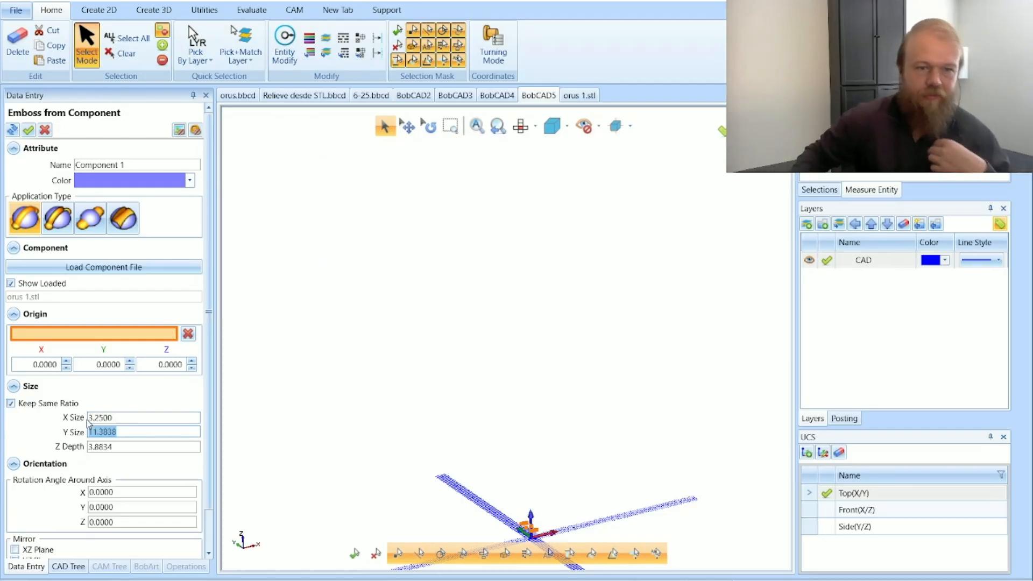
Generate the emboss of the scaled statue on the canvas with the Add application type.
{"action": "left_click", "coordinate": [127, 431]}
{"action": "scroll", "coordinate": [327, 390], "scroll_direction": "down", "scroll_amount": 3}
{"action": "scroll", "coordinate": [359, 448], "scroll_direction": "up", "scroll_amount": 5}
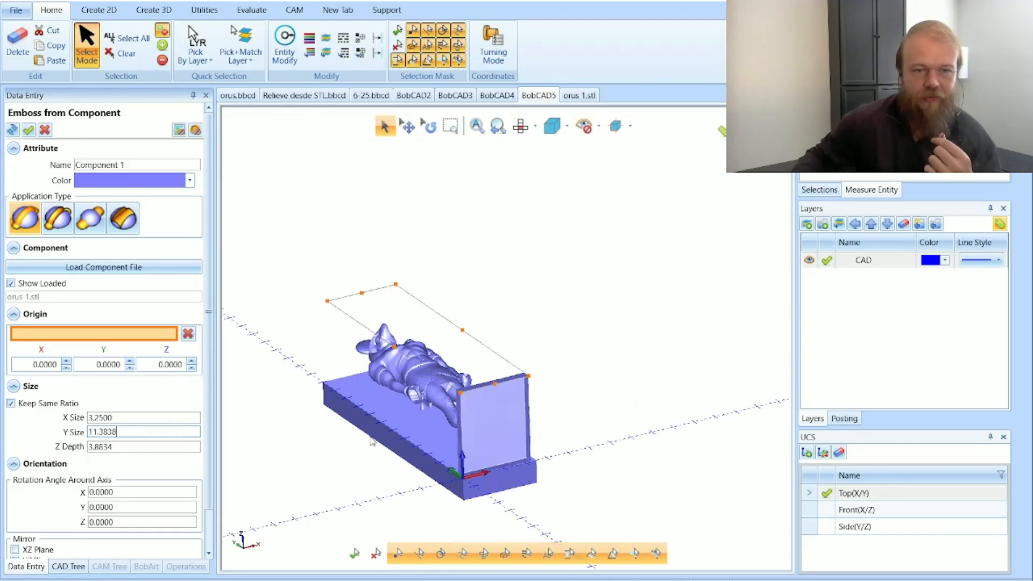
{"action": "scroll", "coordinate": [372, 441], "scroll_direction": "up", "scroll_amount": 2}
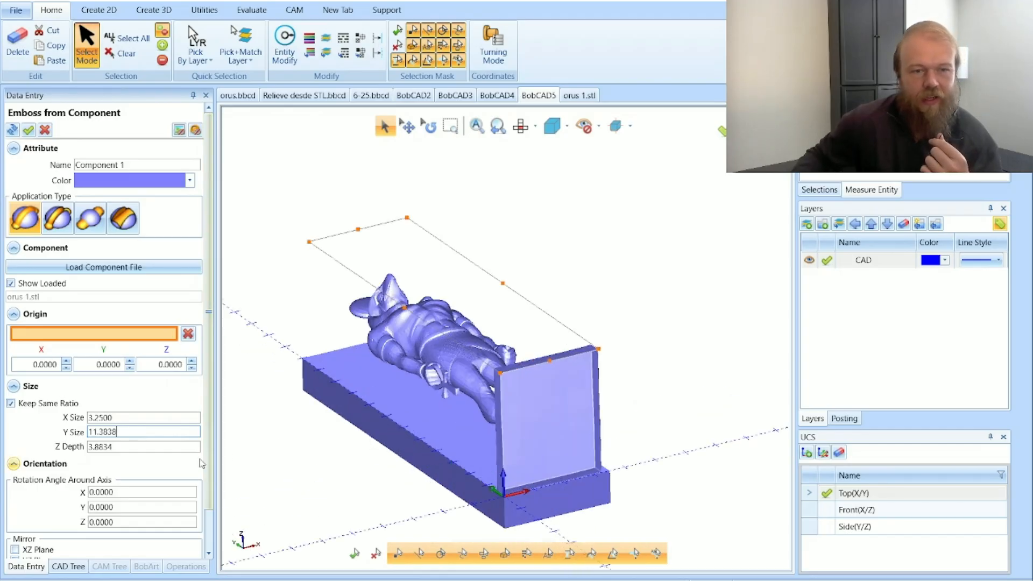
{"action": "scroll", "coordinate": [192, 461], "scroll_direction": "down", "scroll_amount": 1}
{"action": "left_click", "coordinate": [104, 549]}
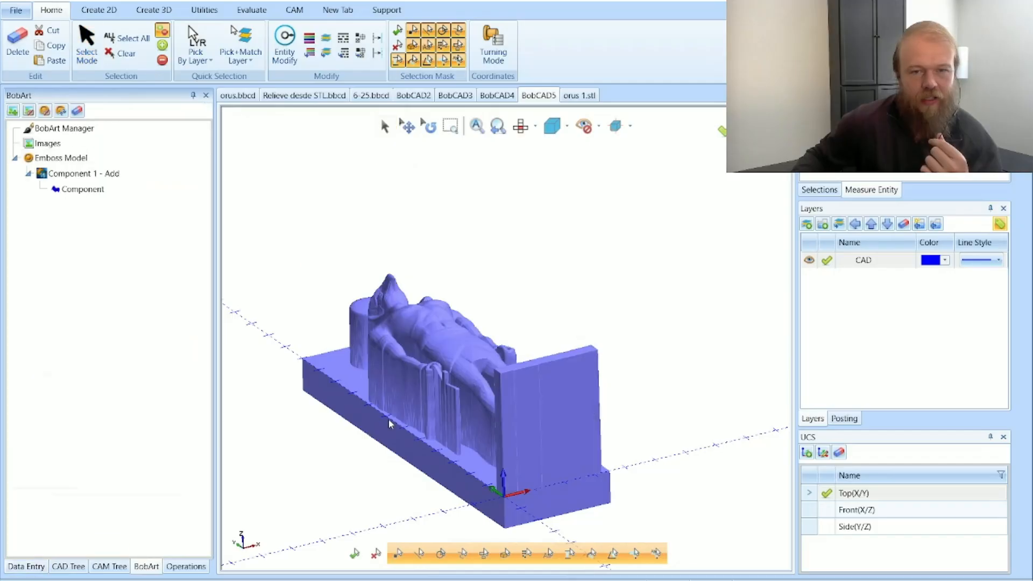
Change the application type of the statue component's emboss from Add to Subtract and regenerate it.
{"action": "scroll", "coordinate": [447, 376], "scroll_direction": "up", "scroll_amount": 2}
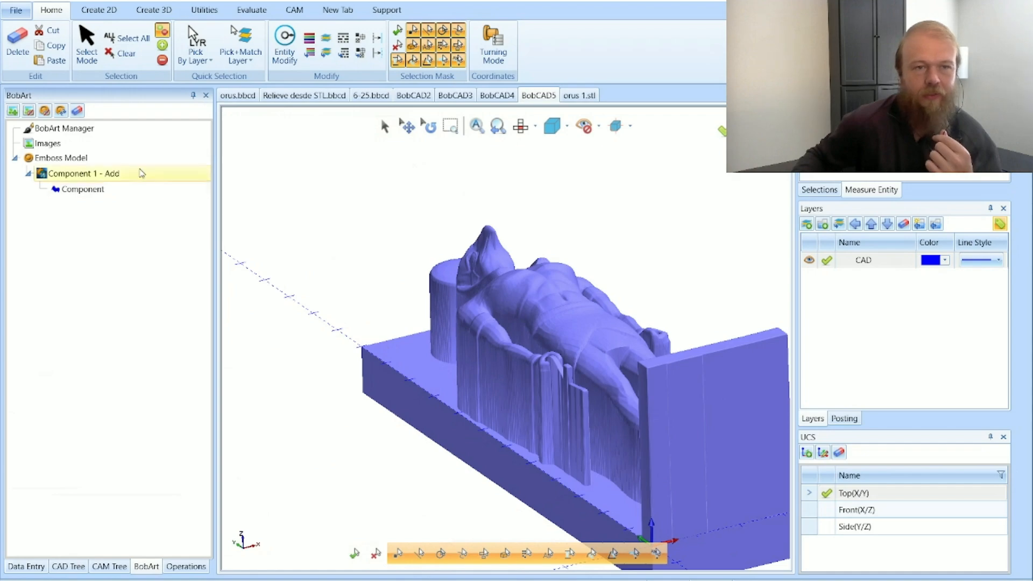
{"action": "right_click", "coordinate": [110, 176]}
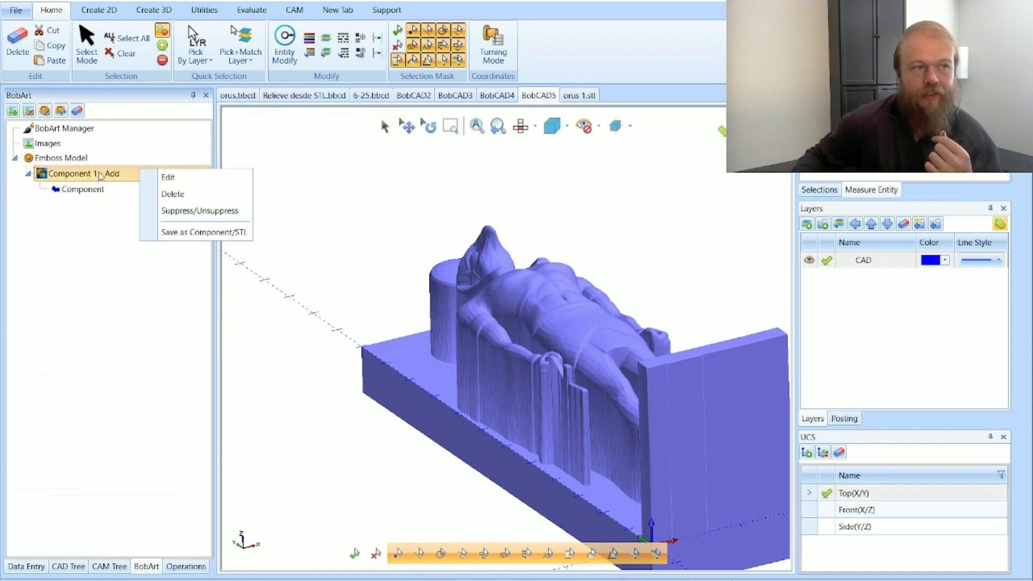
{"action": "left_click", "coordinate": [168, 178]}
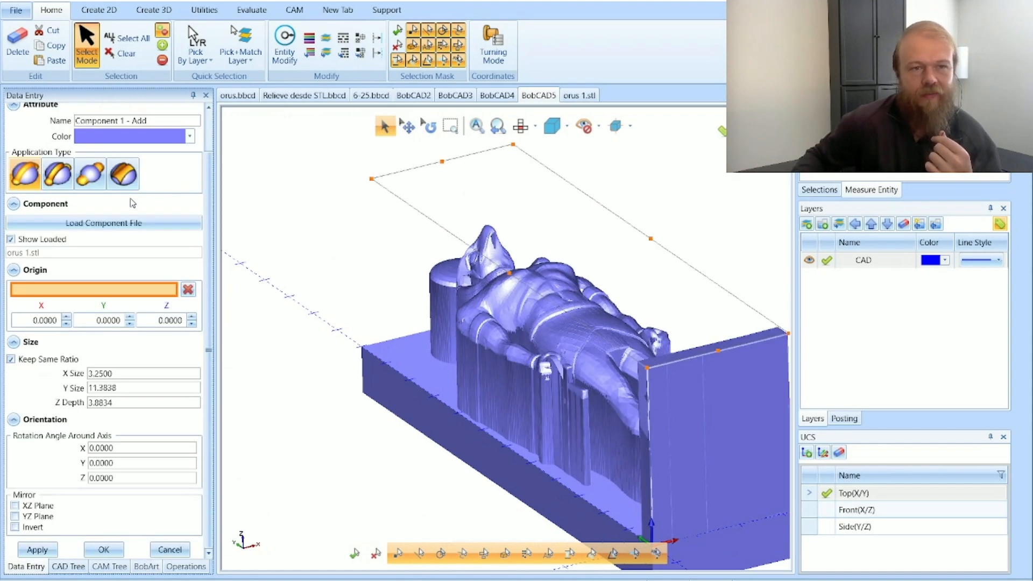
{"action": "left_click", "coordinate": [58, 175]}
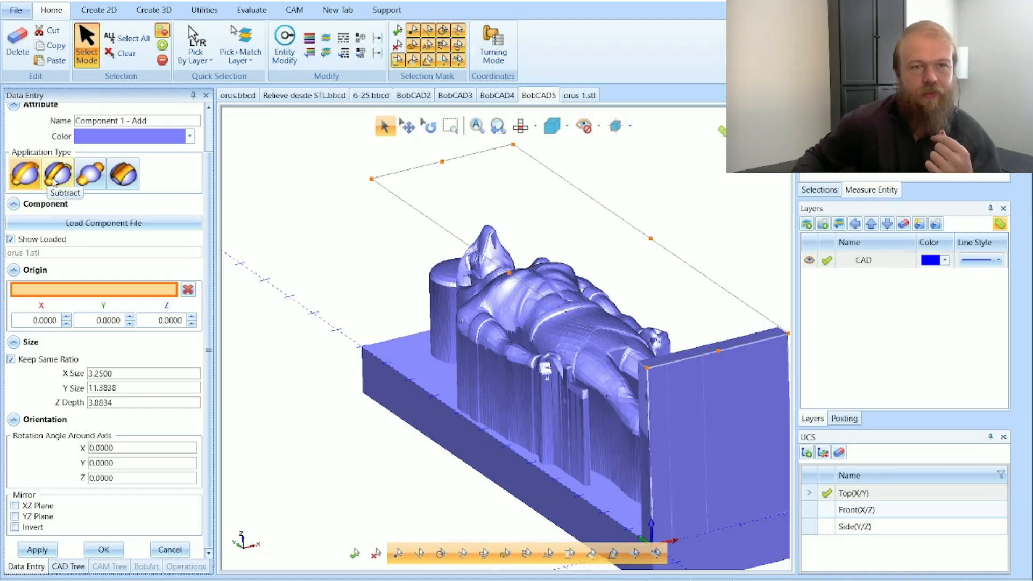
{"action": "left_click", "coordinate": [103, 550]}
{"action": "middle_click_drag", "start_coordinate": [466, 353], "coordinate": [371, 364]}
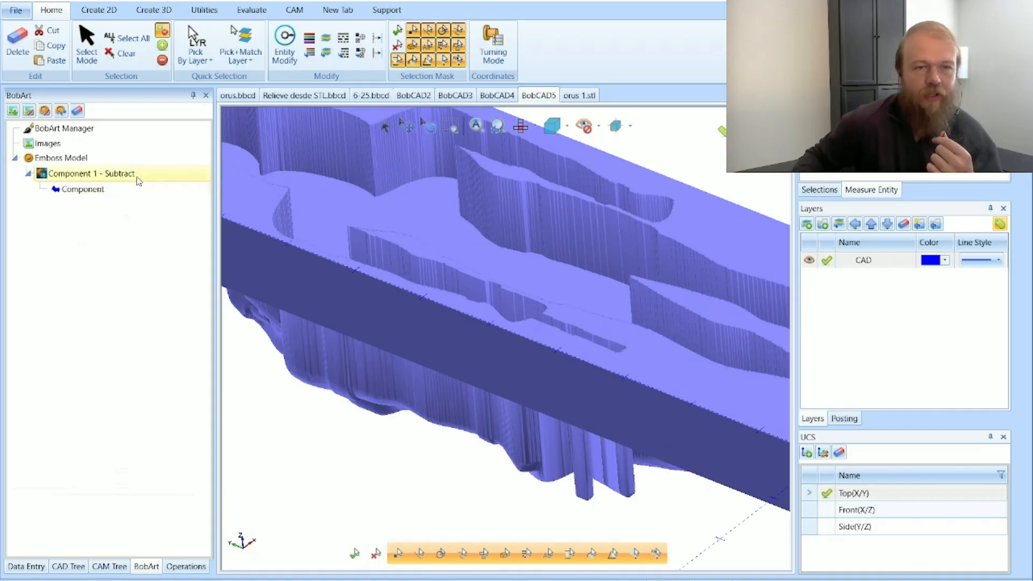
Set the Base Height of the emboss model's canvas to 5 and regenerate the solid.
{"action": "right_click", "coordinate": [96, 162]}
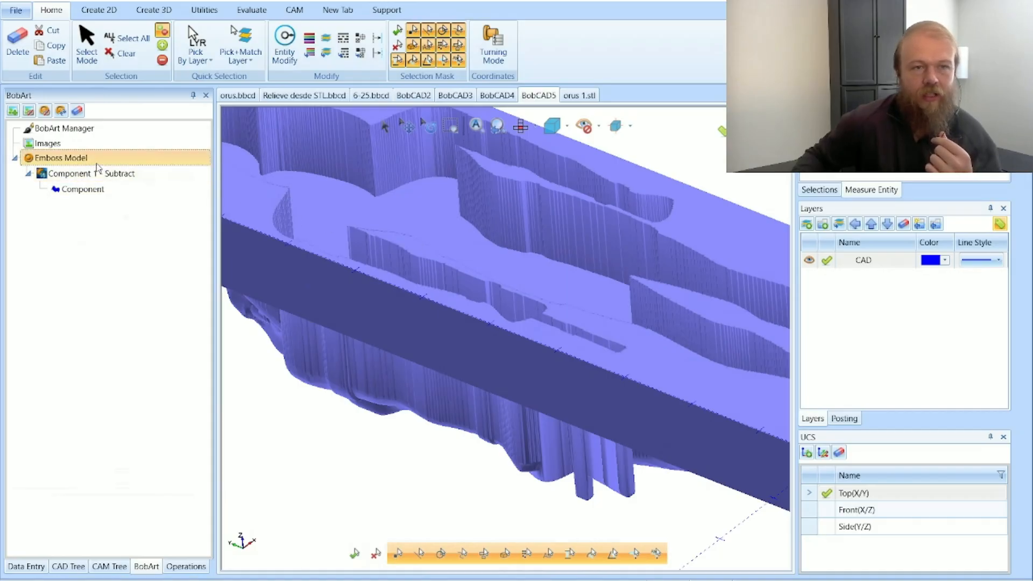
{"action": "left_click", "coordinate": [138, 193]}
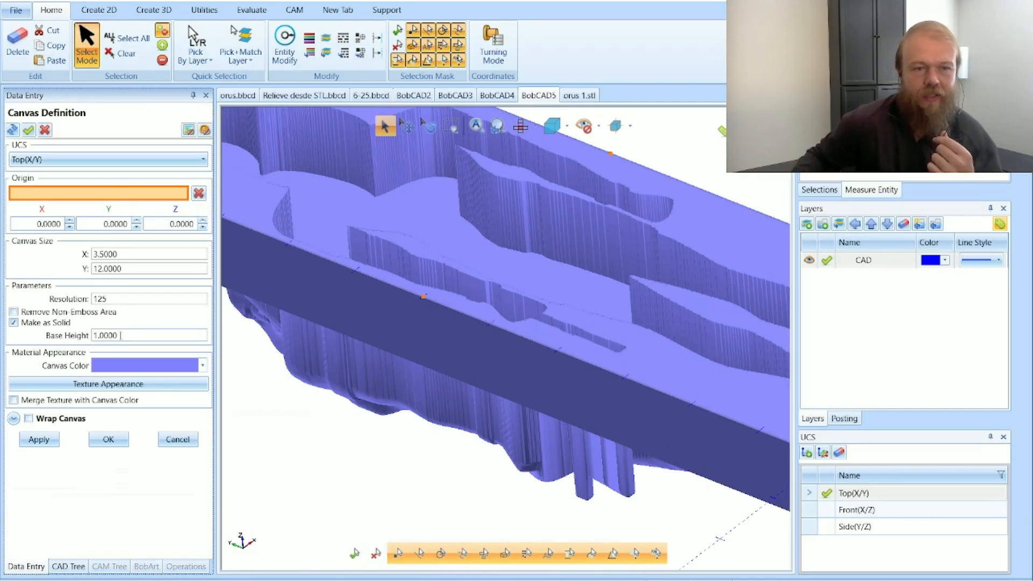
{"action": "left_click_drag", "start_coordinate": [121, 336], "coordinate": [93, 336]}
{"action": "type", "text": ".5"}
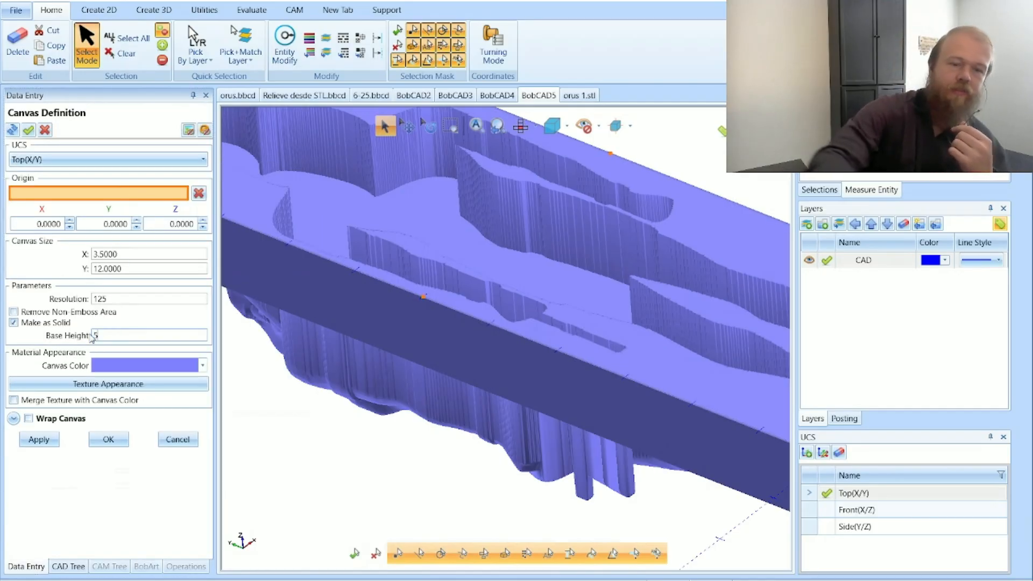
{"action": "key", "text": "Tab"}
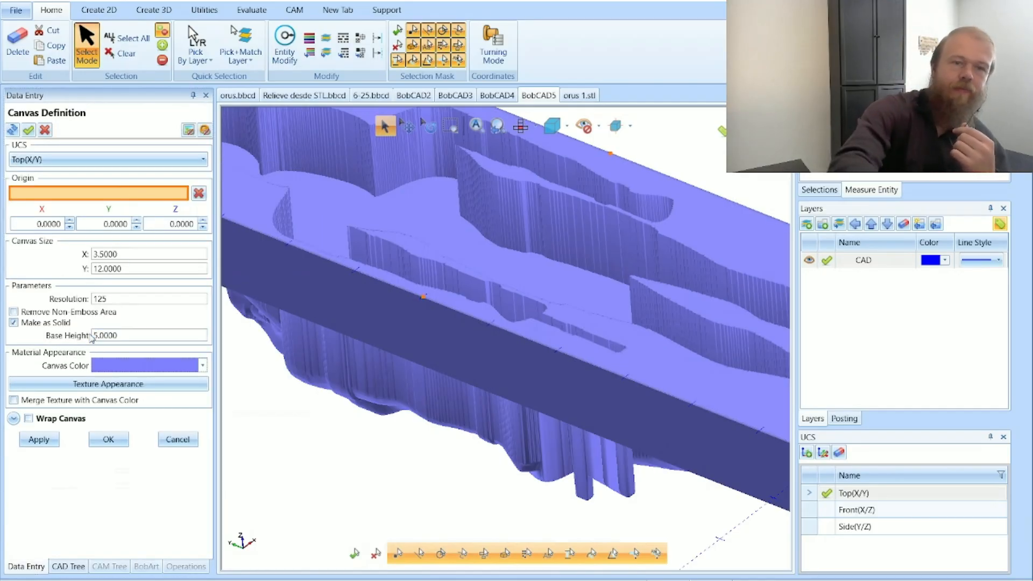
{"action": "left_click", "coordinate": [105, 439]}
{"action": "scroll", "coordinate": [273, 343], "scroll_direction": "down", "scroll_amount": 5}
{"action": "middle_click_drag", "start_coordinate": [496, 418], "coordinate": [649, 313]}
{"action": "scroll", "coordinate": [606, 269], "scroll_direction": "up", "scroll_amount": 3}
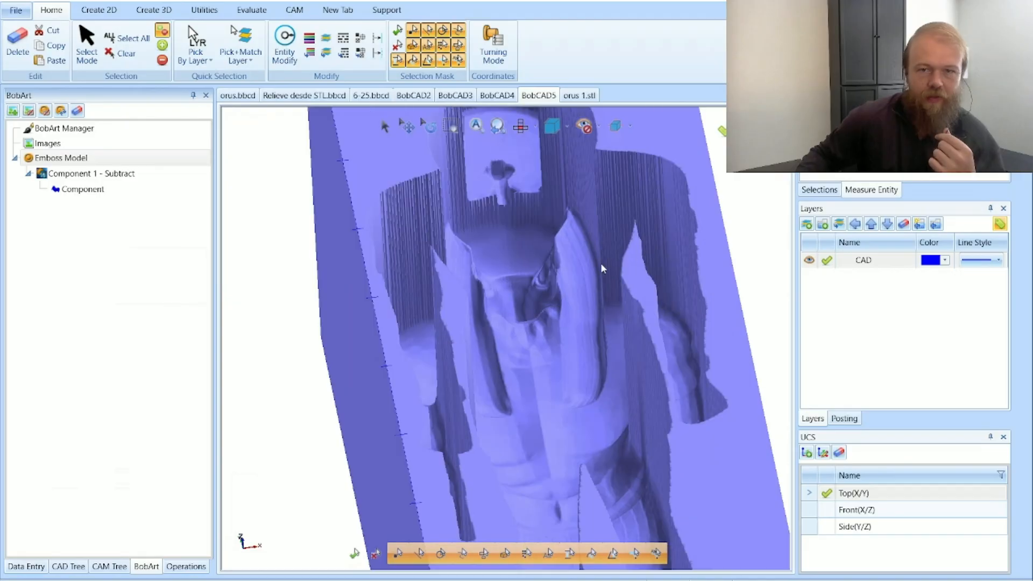
{"action": "scroll", "coordinate": [578, 280], "scroll_direction": "up", "scroll_amount": 2}
{"action": "scroll", "coordinate": [578, 279], "scroll_direction": "down", "scroll_amount": 4}
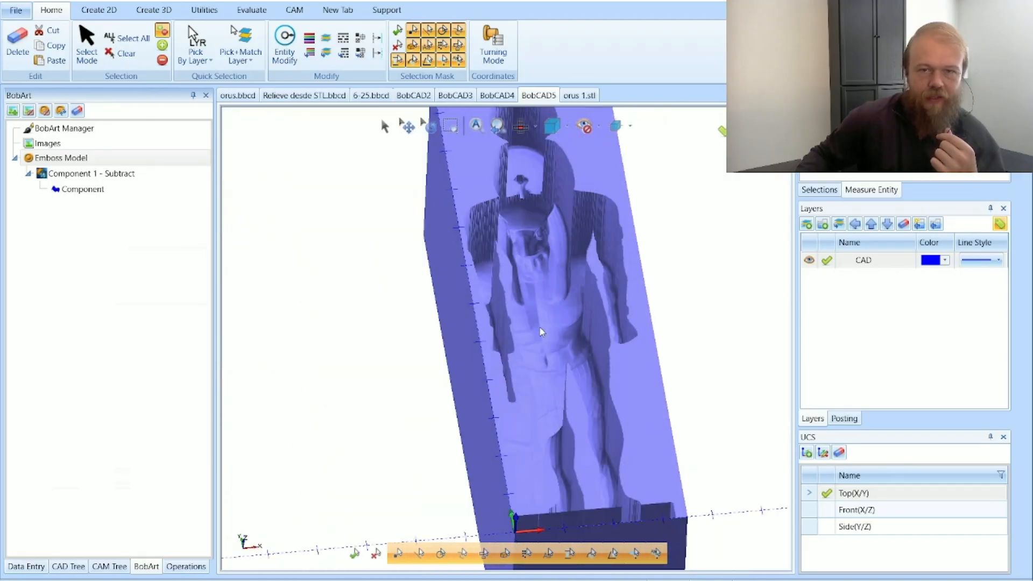
{"action": "scroll", "coordinate": [525, 236], "scroll_direction": "up", "scroll_amount": 3}
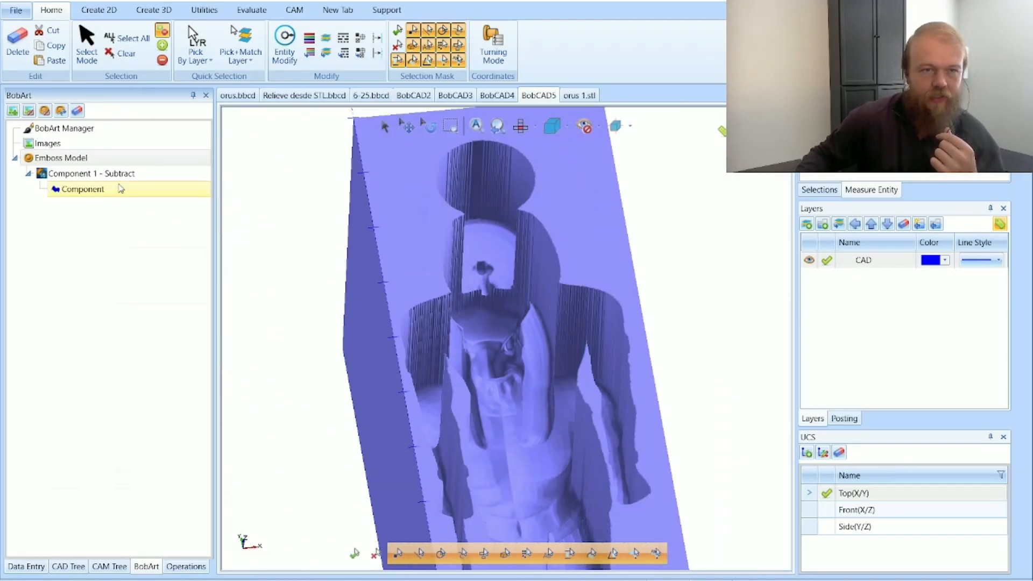
Reopen the subtracted component's emboss settings and examine the loaded statue against the cavity it cuts in the canvas.
{"action": "right_click", "coordinate": [119, 181]}
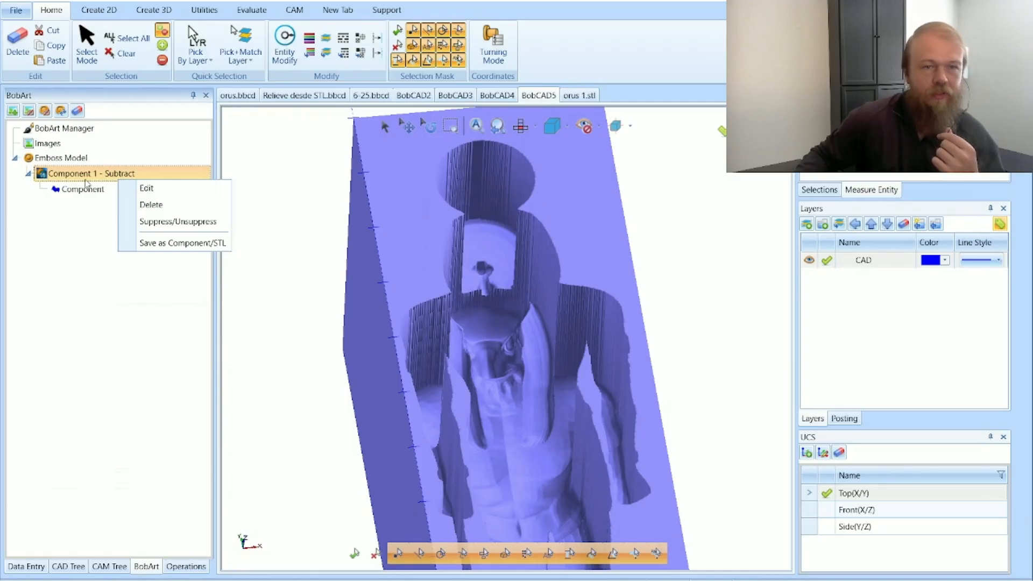
{"action": "left_click", "coordinate": [141, 190]}
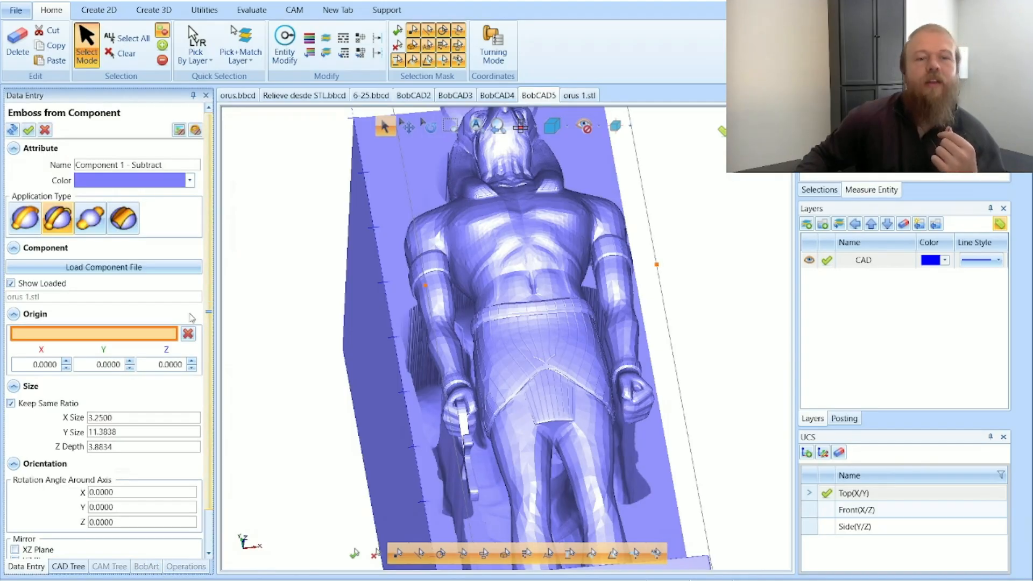
{"action": "scroll", "coordinate": [87, 453], "scroll_direction": "down", "scroll_amount": 2}
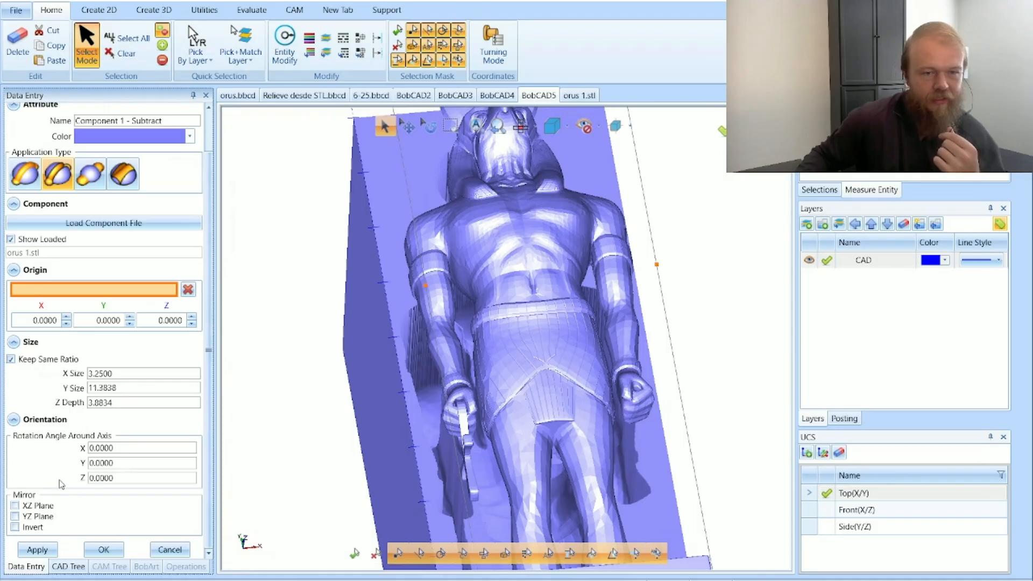
{"action": "scroll", "coordinate": [70, 446], "scroll_direction": "up", "scroll_amount": 1}
{"action": "scroll", "coordinate": [72, 442], "scroll_direction": "down", "scroll_amount": 1}
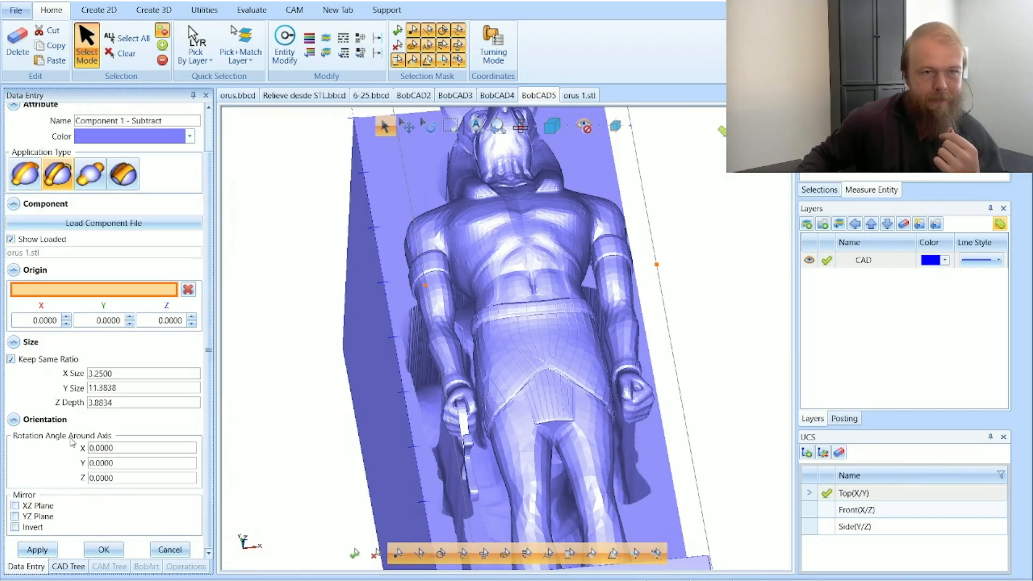
{"action": "scroll", "coordinate": [544, 386], "scroll_direction": "down", "scroll_amount": 3}
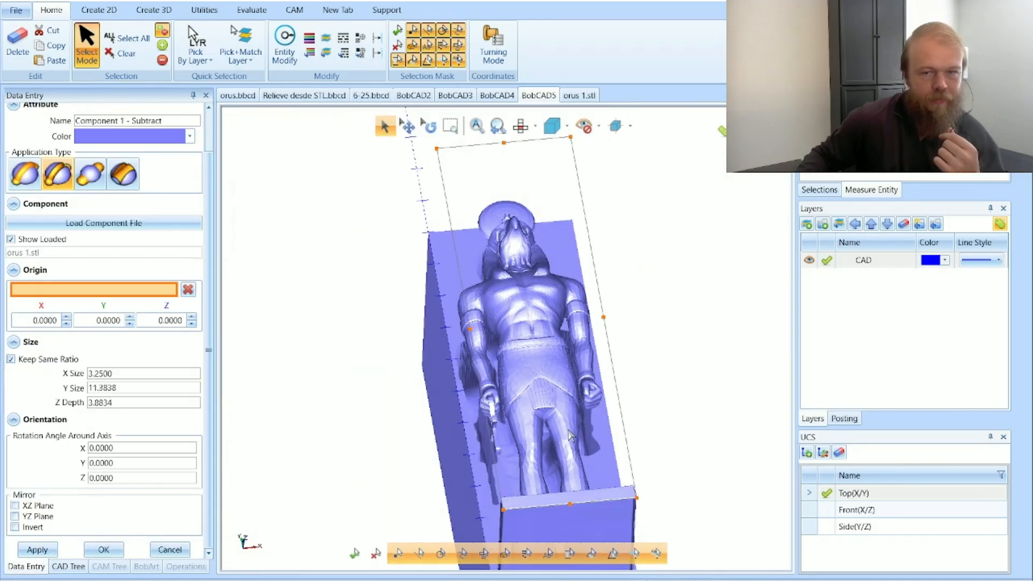
{"action": "middle_click_drag", "start_coordinate": [572, 429], "coordinate": [603, 393]}
{"action": "scroll", "coordinate": [603, 393], "scroll_direction": "down", "scroll_amount": 2}
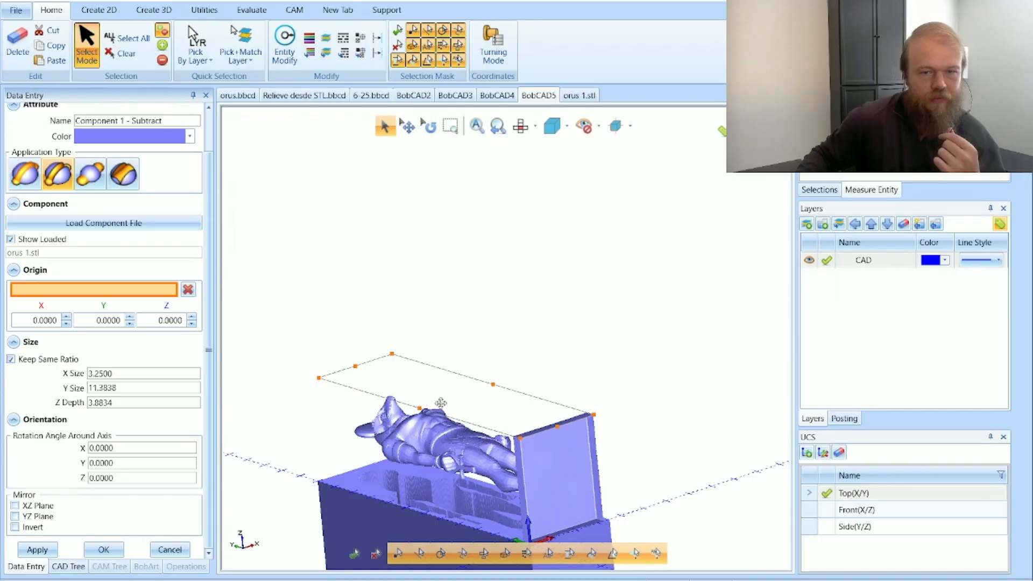
{"action": "middle_click_drag", "start_coordinate": [437, 408], "coordinate": [468, 338]}
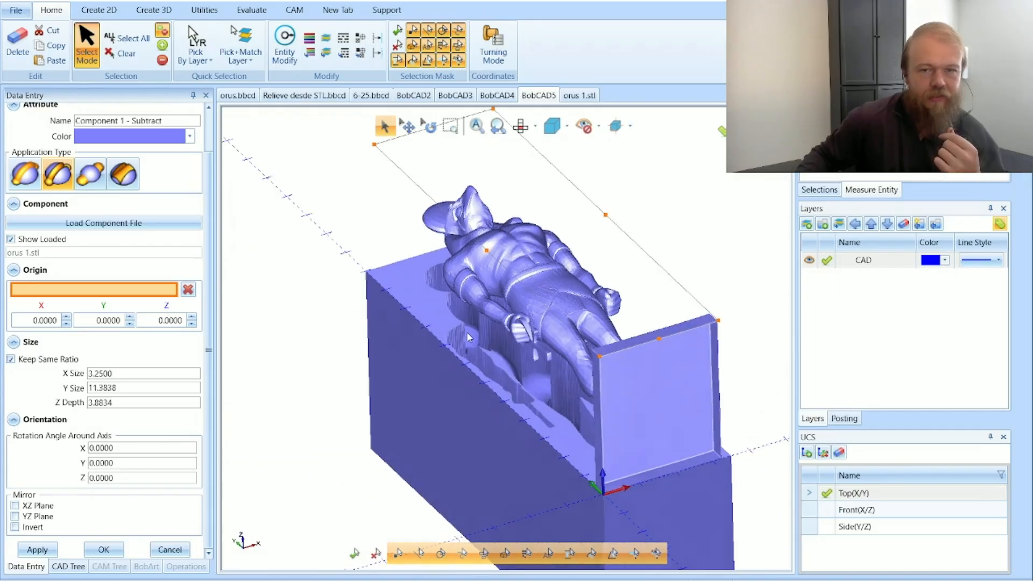
{"action": "scroll", "coordinate": [467, 338], "scroll_direction": "up", "scroll_amount": 5}
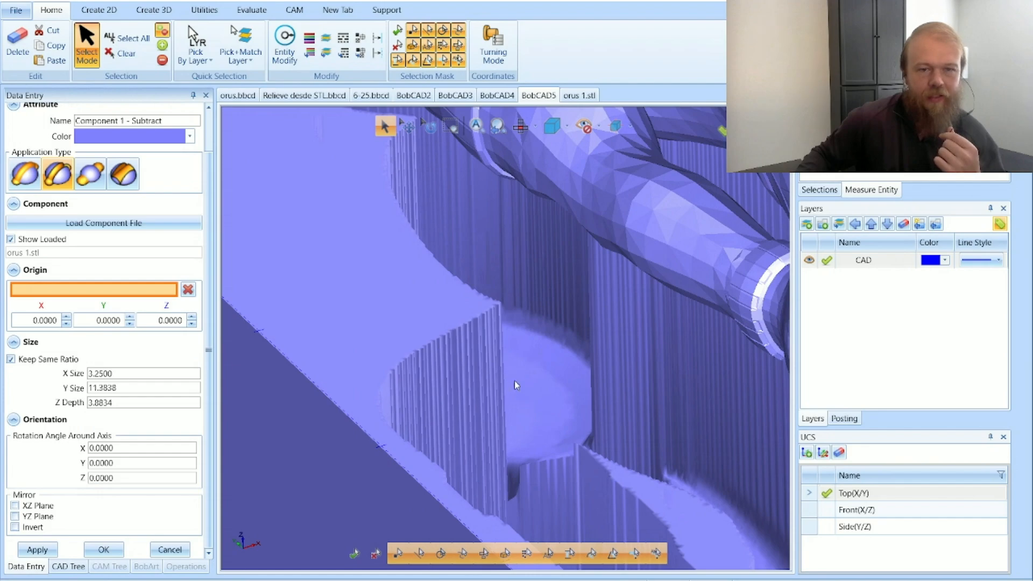
Turn off Keep Same Ratio for the subtracted statue component and set its Z Depth to 1.
{"action": "left_click_drag", "start_coordinate": [176, 405], "coordinate": [59, 404]}
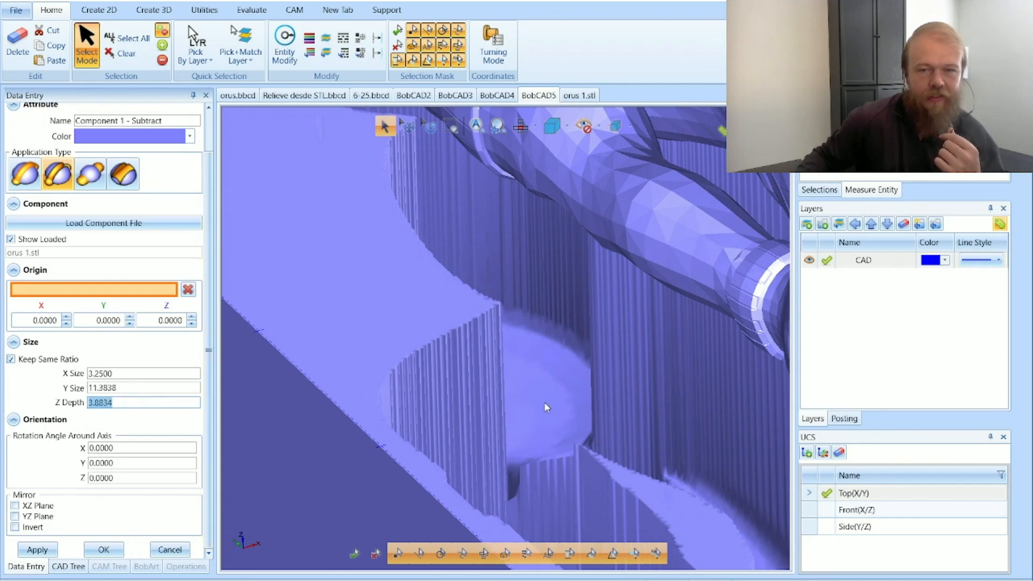
{"action": "scroll", "coordinate": [460, 398], "scroll_direction": "down", "scroll_amount": 5}
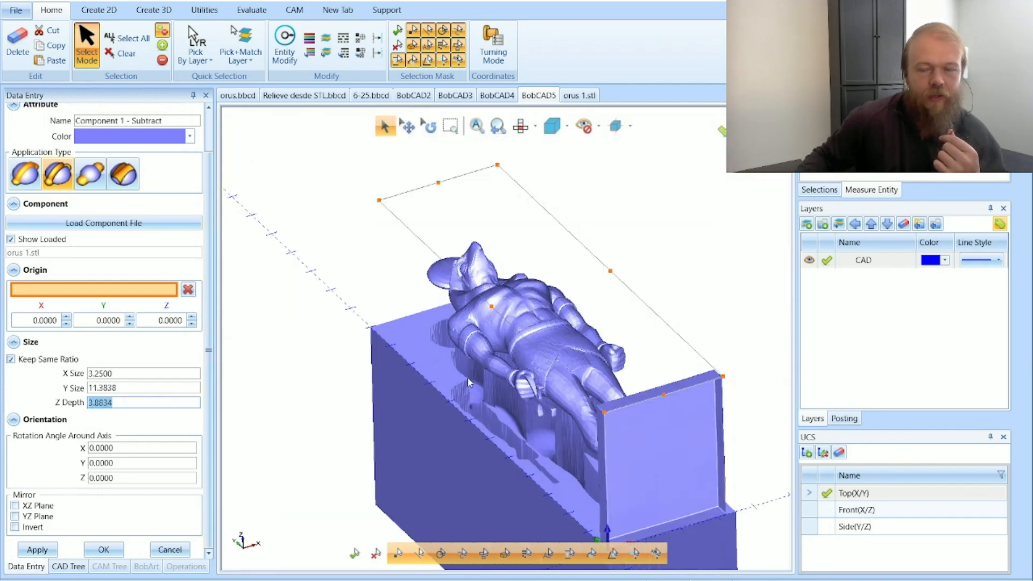
{"action": "scroll", "coordinate": [468, 381], "scroll_direction": "up", "scroll_amount": 8}
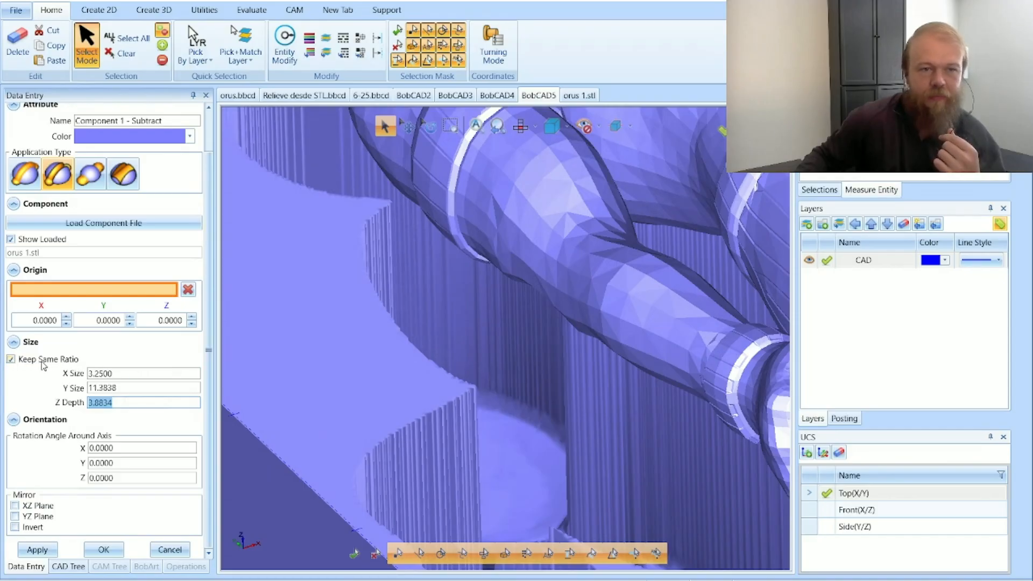
{"action": "left_click", "coordinate": [11, 359]}
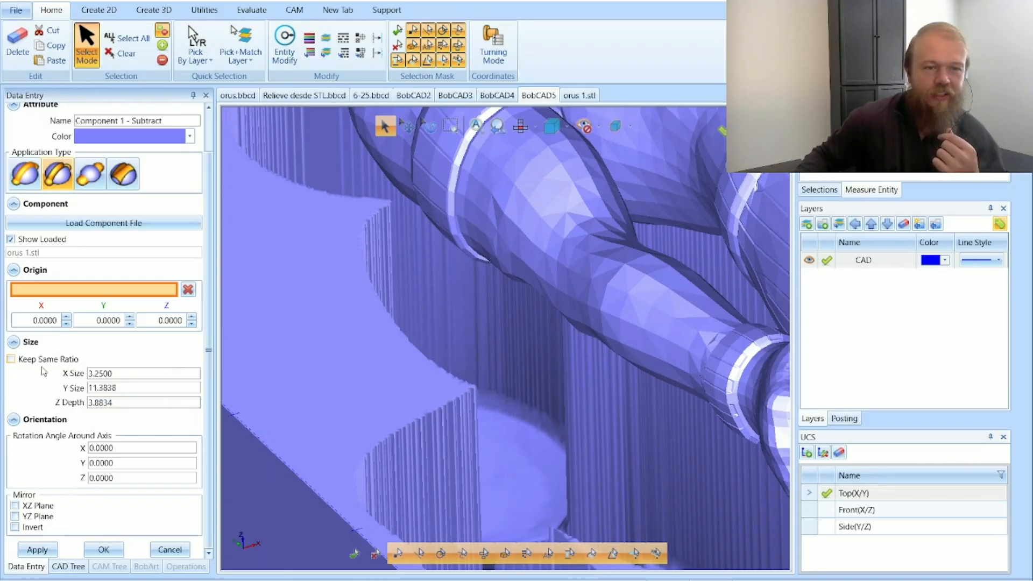
{"action": "double_click", "coordinate": [89, 404]}
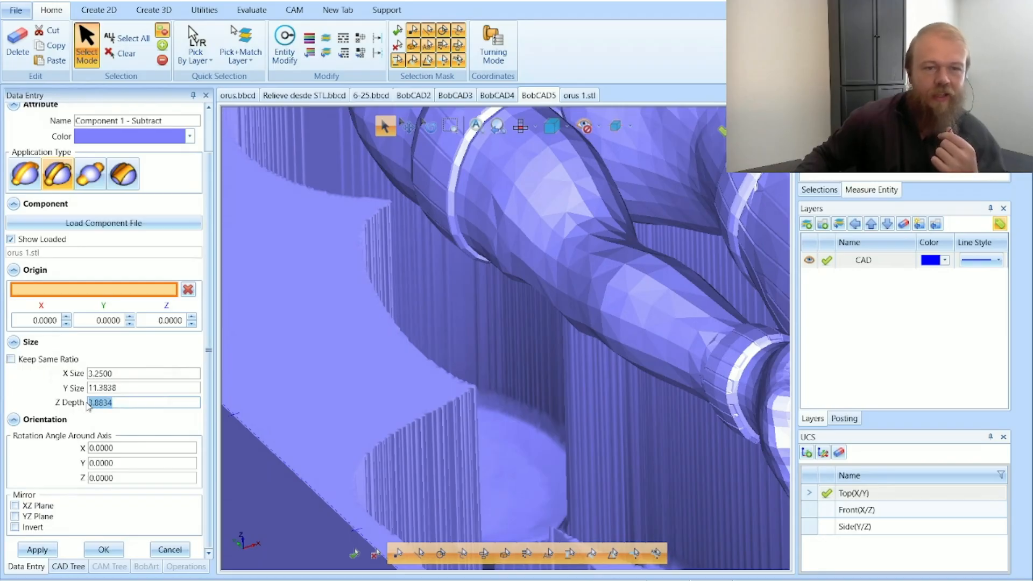
{"action": "type", "text": "1"}
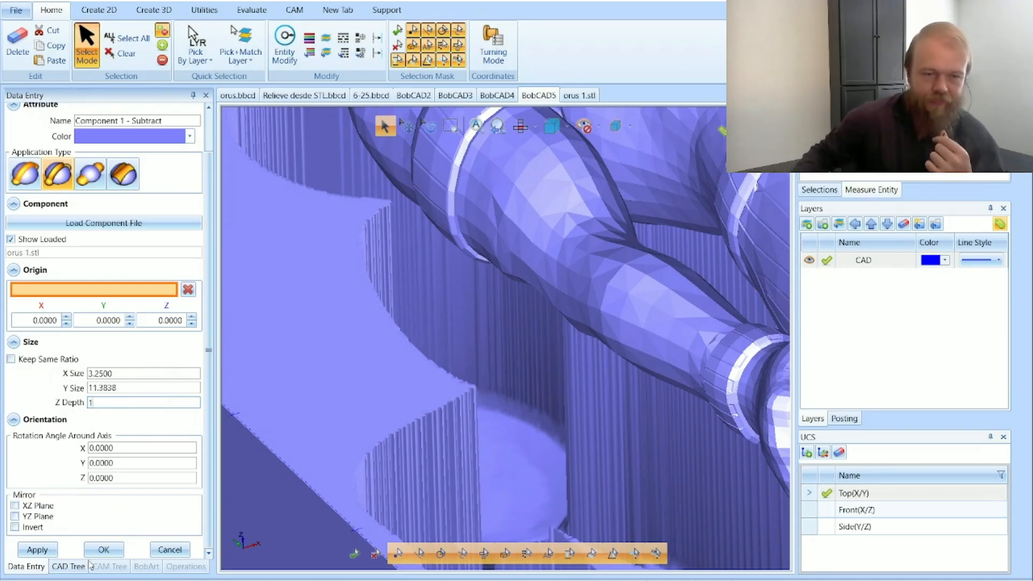
{"action": "left_click", "coordinate": [104, 549]}
{"action": "middle_click_drag", "start_coordinate": [538, 296], "coordinate": [617, 341]}
{"action": "scroll", "coordinate": [601, 231], "scroll_direction": "up", "scroll_amount": 6}
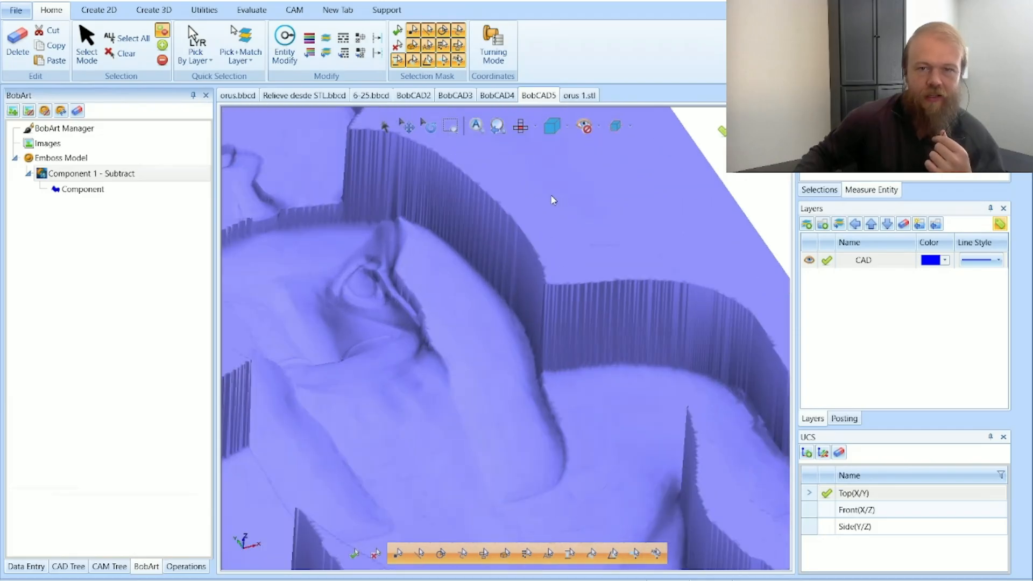
{"action": "scroll", "coordinate": [557, 240], "scroll_direction": "down", "scroll_amount": 7}
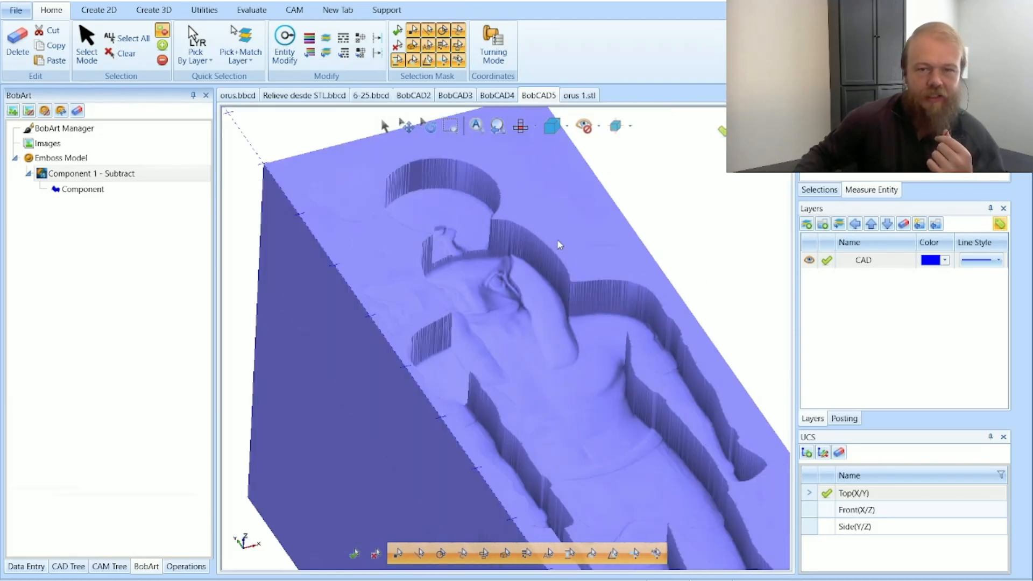
Add a Smoothing to the whole emboss model with a Smoothing Window Size of 0.125.
{"action": "right_click", "coordinate": [124, 161]}
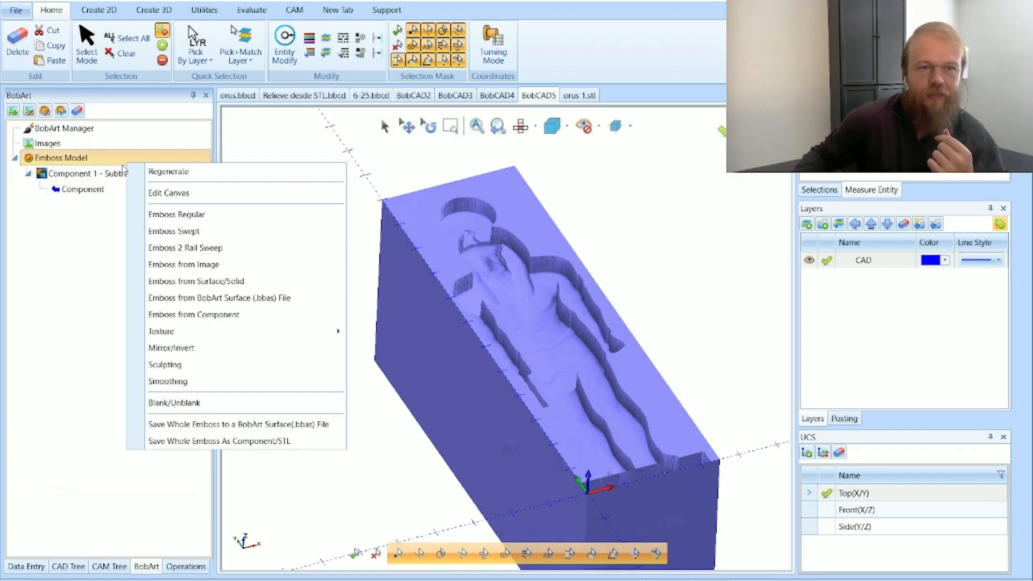
{"action": "left_click", "coordinate": [148, 383]}
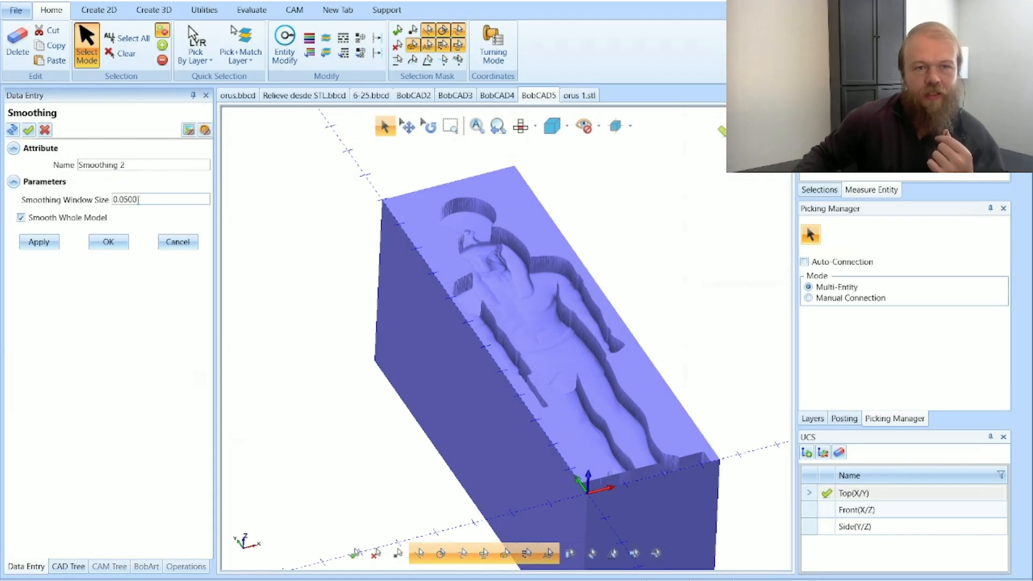
{"action": "left_click_drag", "start_coordinate": [140, 200], "coordinate": [115, 204]}
{"action": "type", "text": ".125"}
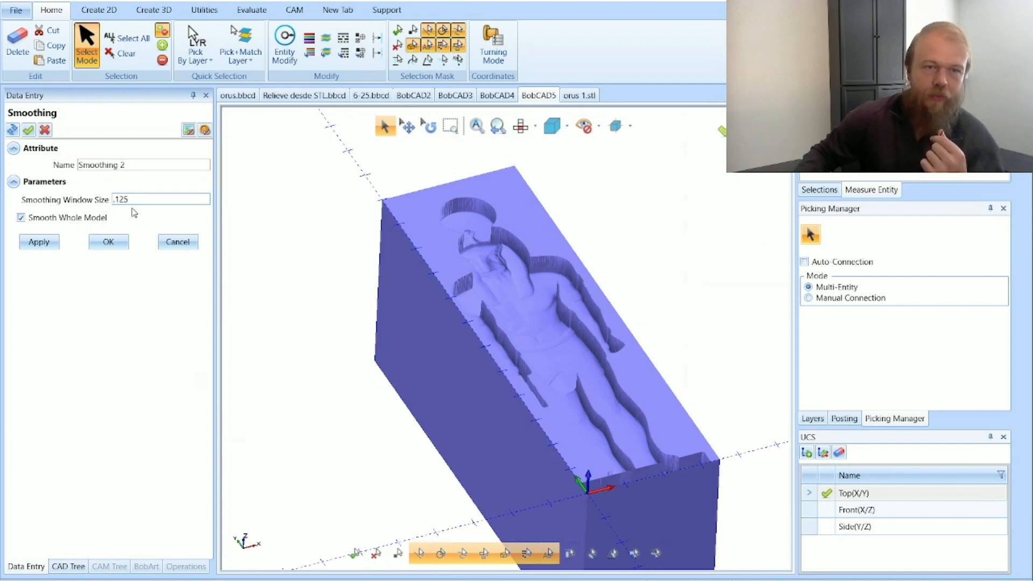
{"action": "left_click", "coordinate": [109, 242]}
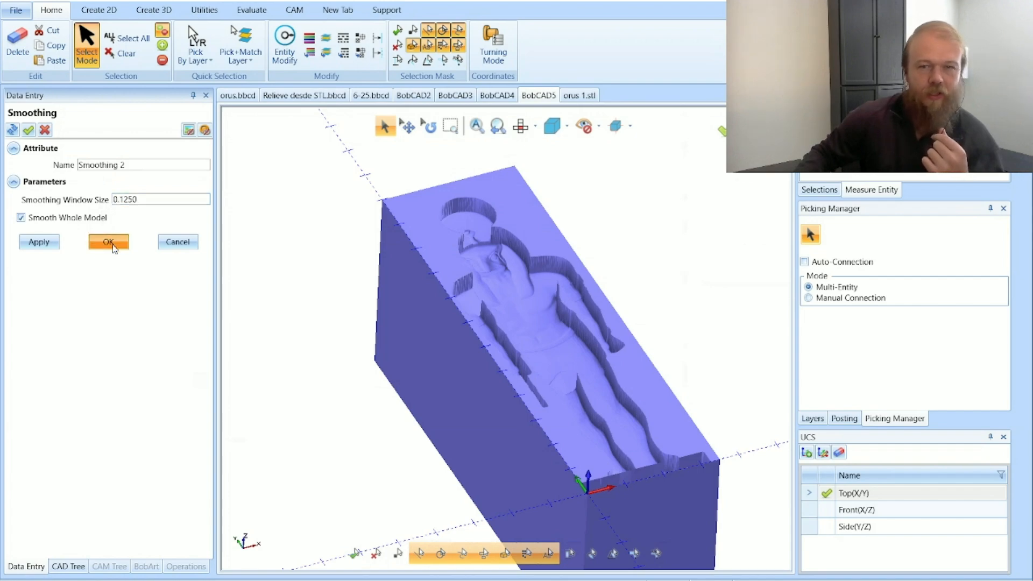
{"action": "scroll", "coordinate": [533, 266], "scroll_direction": "up", "scroll_amount": 5}
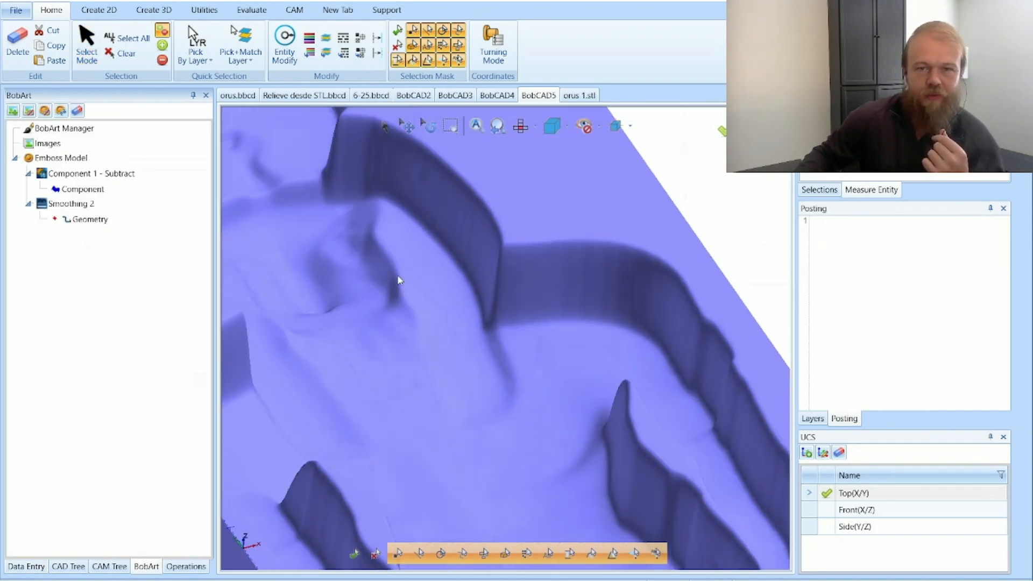
{"action": "scroll", "coordinate": [397, 276], "scroll_direction": "down", "scroll_amount": 3}
{"action": "scroll", "coordinate": [359, 271], "scroll_direction": "up", "scroll_amount": 5}
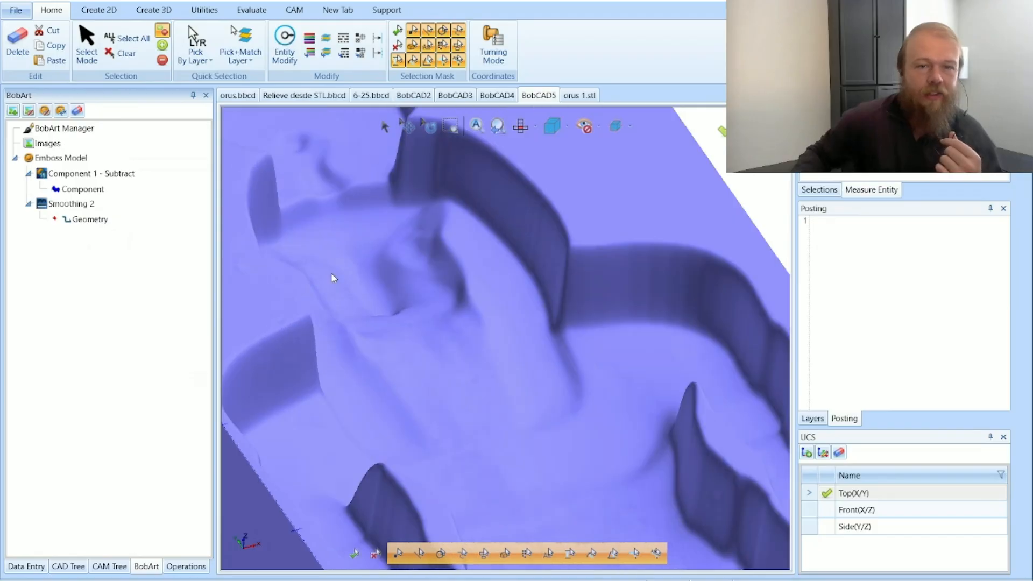
{"action": "scroll", "coordinate": [405, 281], "scroll_direction": "down", "scroll_amount": 4}
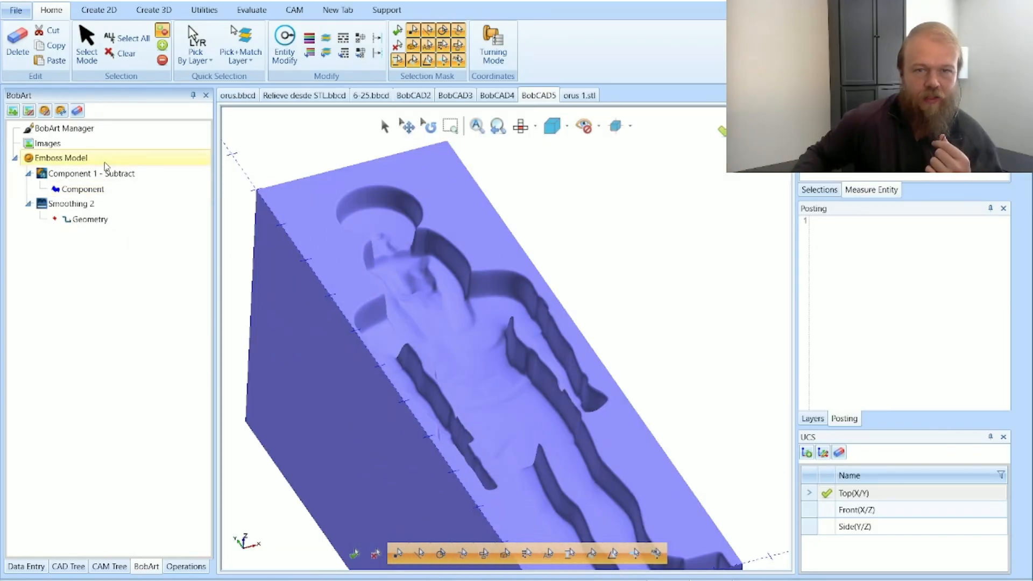
Examine the source statue in orus 1.stl from another angle and return to the BobCAD5 cavity model.
{"action": "scroll", "coordinate": [403, 237], "scroll_direction": "up", "scroll_amount": 3}
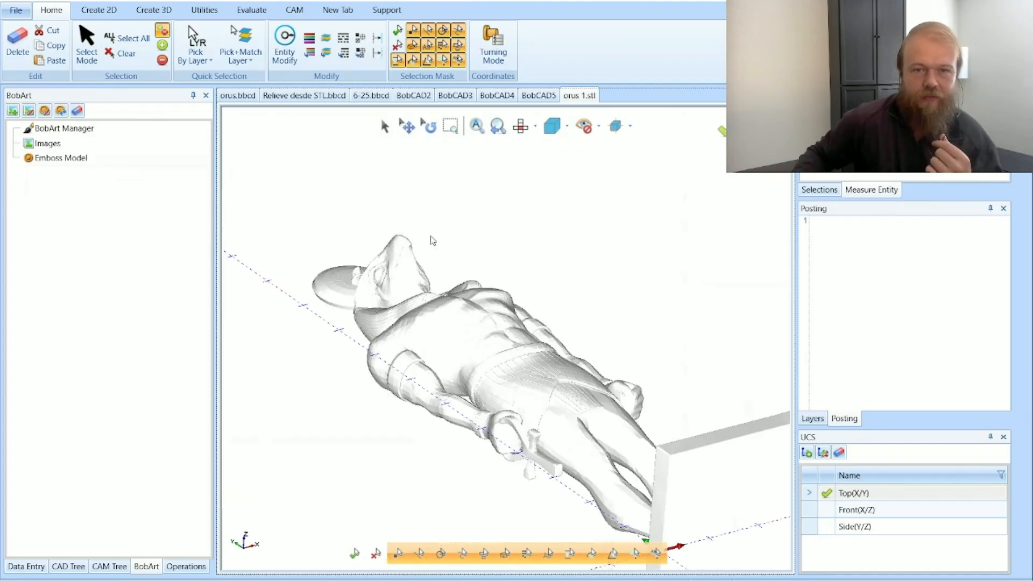
{"action": "middle_click_drag", "start_coordinate": [431, 240], "coordinate": [488, 279]}
{"action": "scroll", "coordinate": [482, 200], "scroll_direction": "down", "scroll_amount": 3}
{"action": "mouse_move", "coordinate": [555, 240]}
{"action": "middle_mouse_down"}
{"action": "mouse_move", "coordinate": [631, 233]}
{"action": "mouse_move", "coordinate": [473, 237]}
{"action": "mouse_move", "coordinate": [448, 249]}
{"action": "middle_mouse_up"}
{"action": "left_click", "coordinate": [537, 96]}
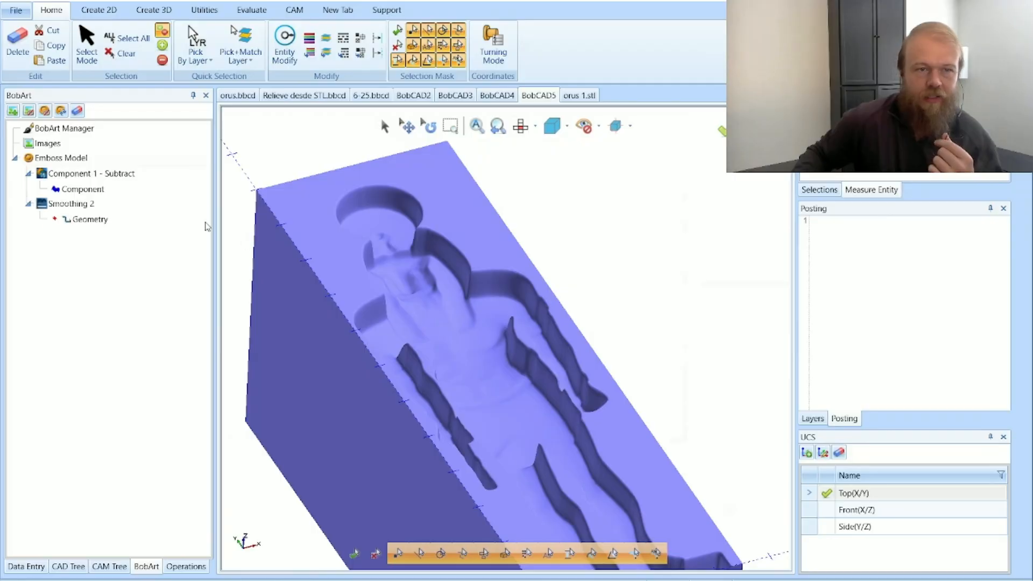
Turn on the Invert mirror option for the subtracted statue component and inspect the regenerated cavity.
{"action": "right_click", "coordinate": [143, 178]}
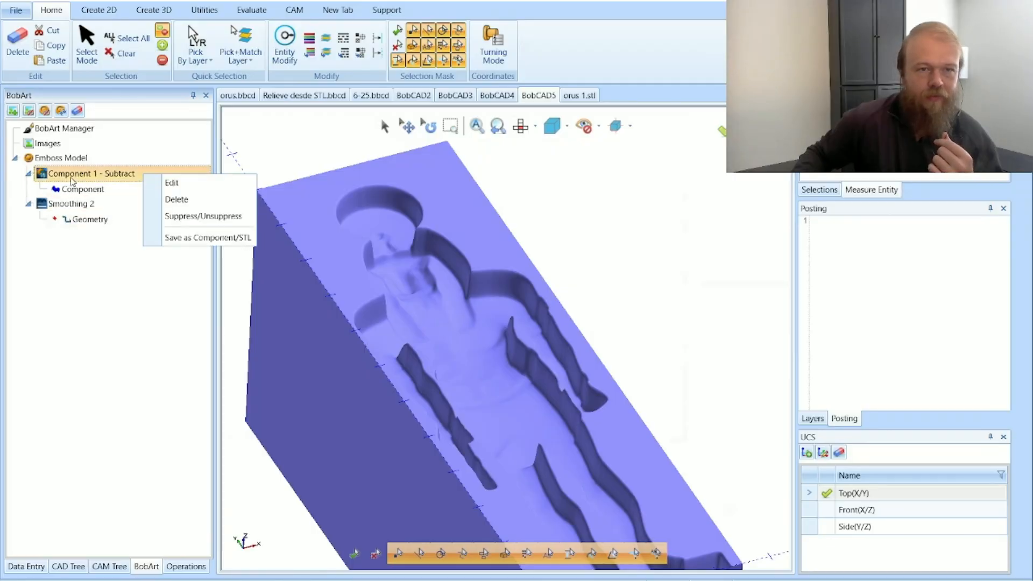
{"action": "left_click", "coordinate": [172, 183]}
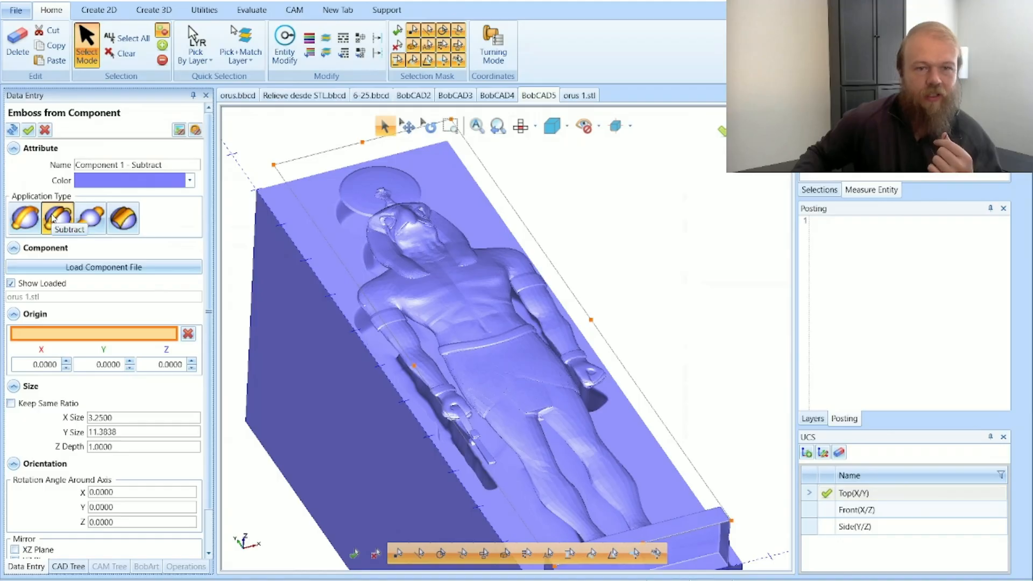
{"action": "scroll", "coordinate": [168, 413], "scroll_direction": "down", "scroll_amount": 3}
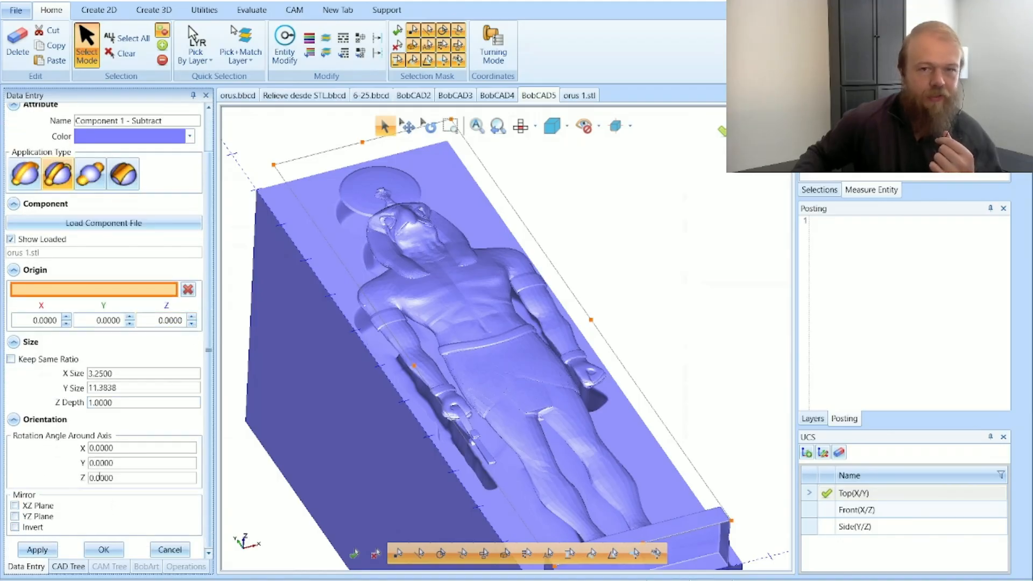
{"action": "middle_click_drag", "start_coordinate": [381, 396], "coordinate": [409, 345]}
{"action": "scroll", "coordinate": [266, 373], "scroll_direction": "up", "scroll_amount": 4}
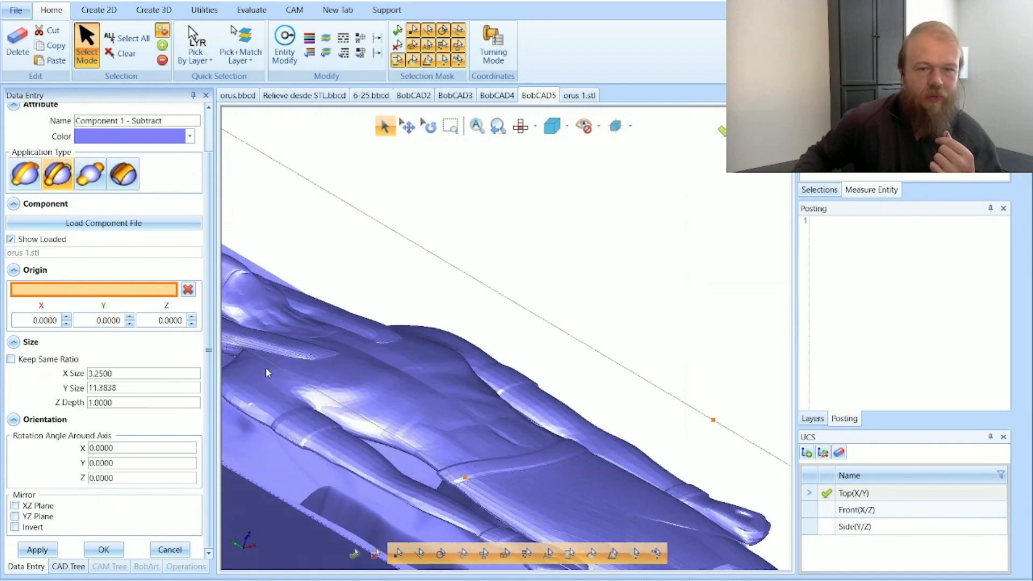
{"action": "scroll", "coordinate": [267, 372], "scroll_direction": "down", "scroll_amount": 1}
{"action": "scroll", "coordinate": [355, 328], "scroll_direction": "down", "scroll_amount": 3}
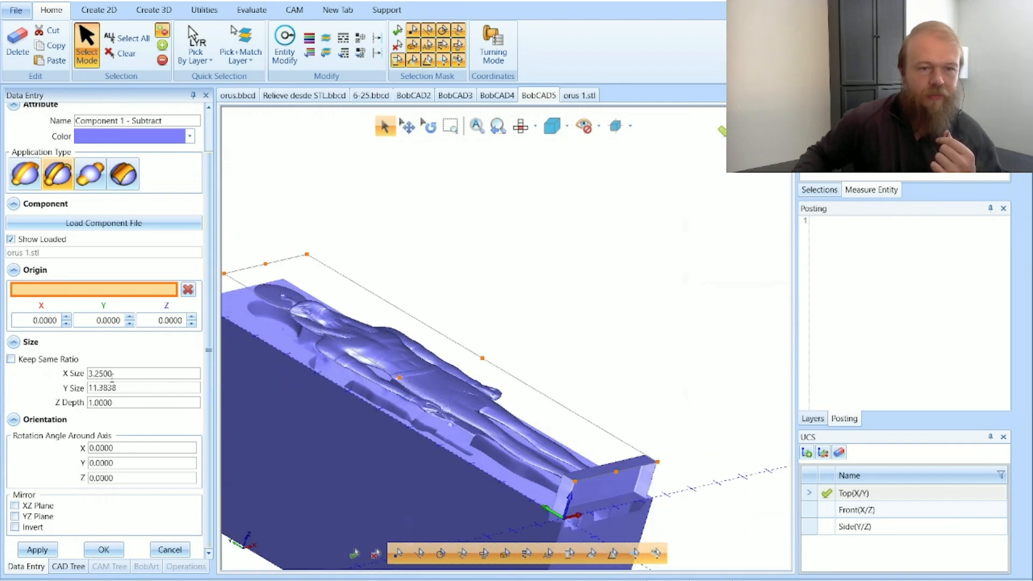
{"action": "left_click", "coordinate": [16, 528]}
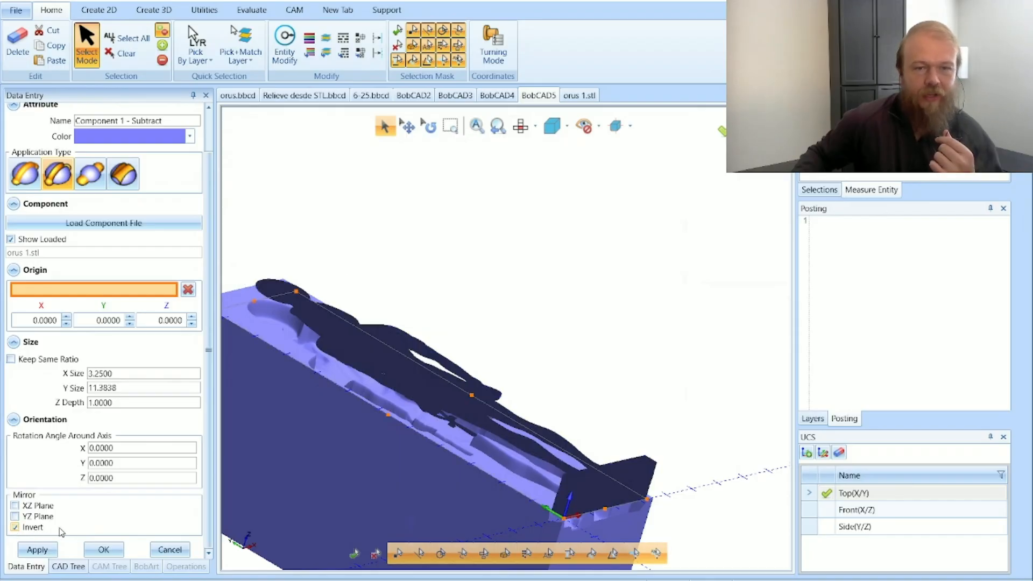
{"action": "left_click", "coordinate": [103, 549]}
{"action": "middle_click_drag", "start_coordinate": [502, 342], "coordinate": [484, 358]}
{"action": "scroll", "coordinate": [416, 242], "scroll_direction": "up", "scroll_amount": 6}
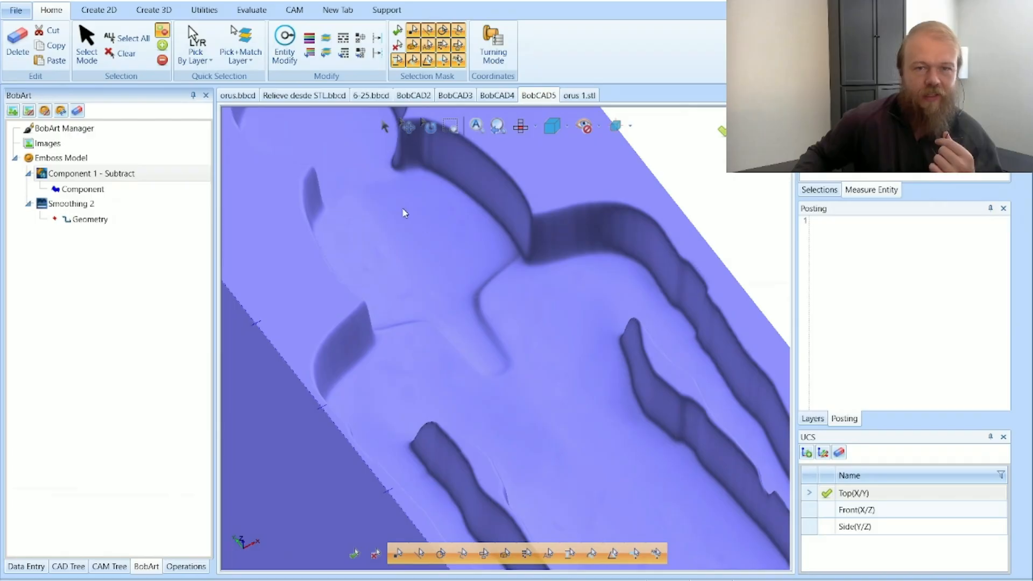
Compare the back of the statue in orus 1.stl with the inverted cavity in BobCAD5.
{"action": "left_click", "coordinate": [579, 95]}
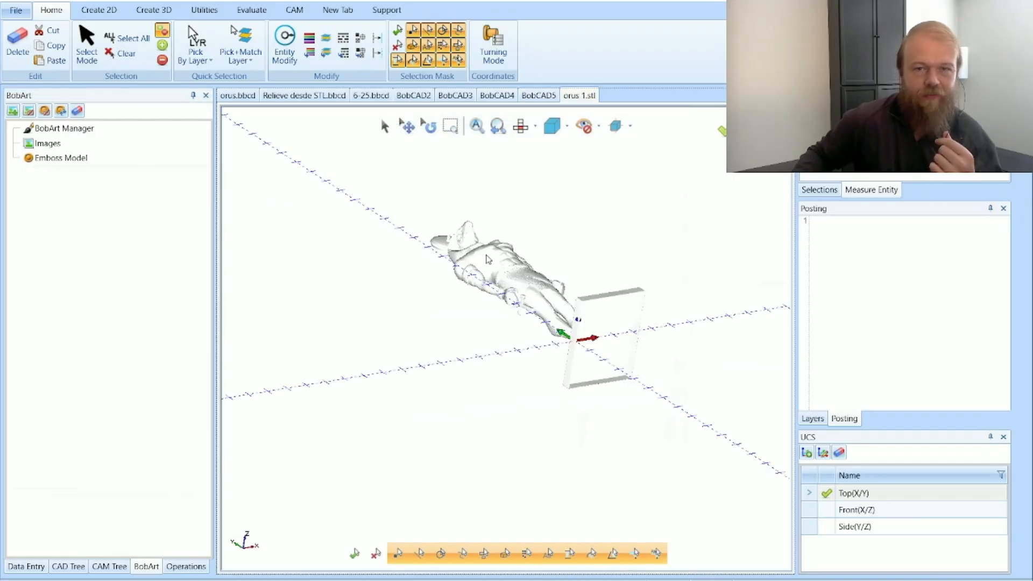
{"action": "scroll", "coordinate": [419, 280], "scroll_direction": "up", "scroll_amount": 5}
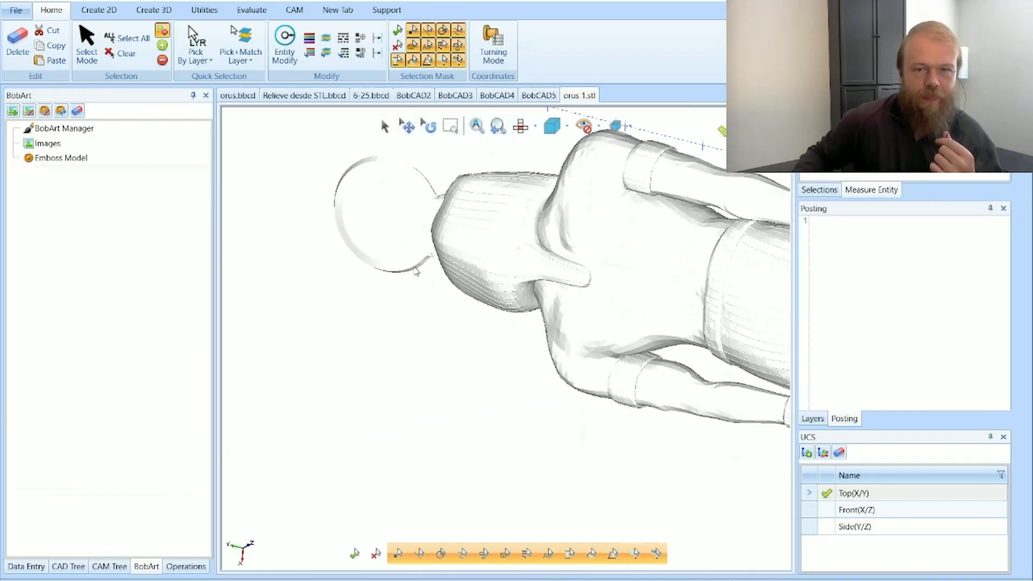
{"action": "left_click", "coordinate": [538, 95]}
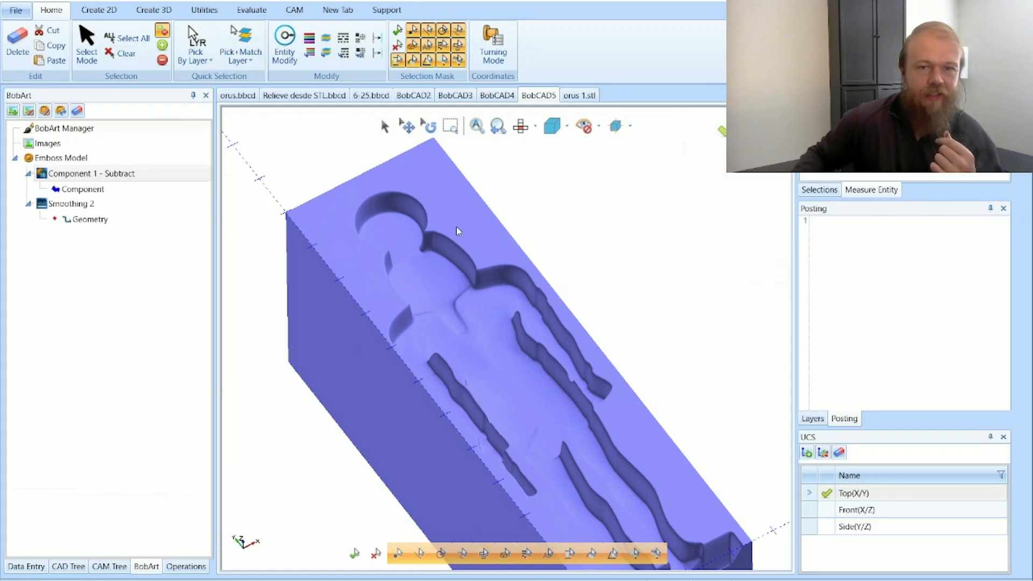
Turn the Invert option back off for the subtracted statue component and regenerate the cavity.
{"action": "right_click", "coordinate": [138, 176]}
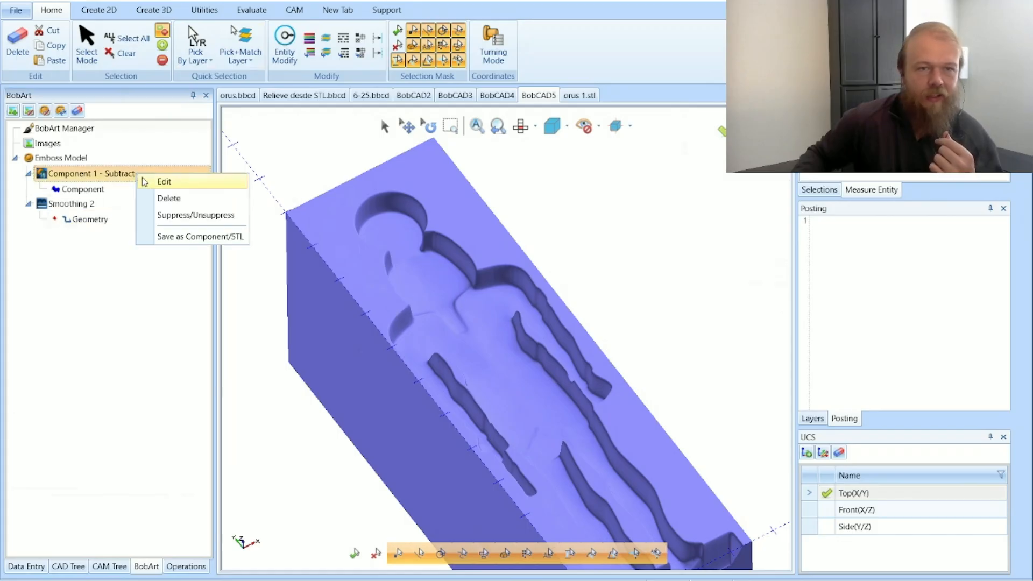
{"action": "left_click", "coordinate": [156, 183]}
{"action": "left_click", "coordinate": [31, 528]}
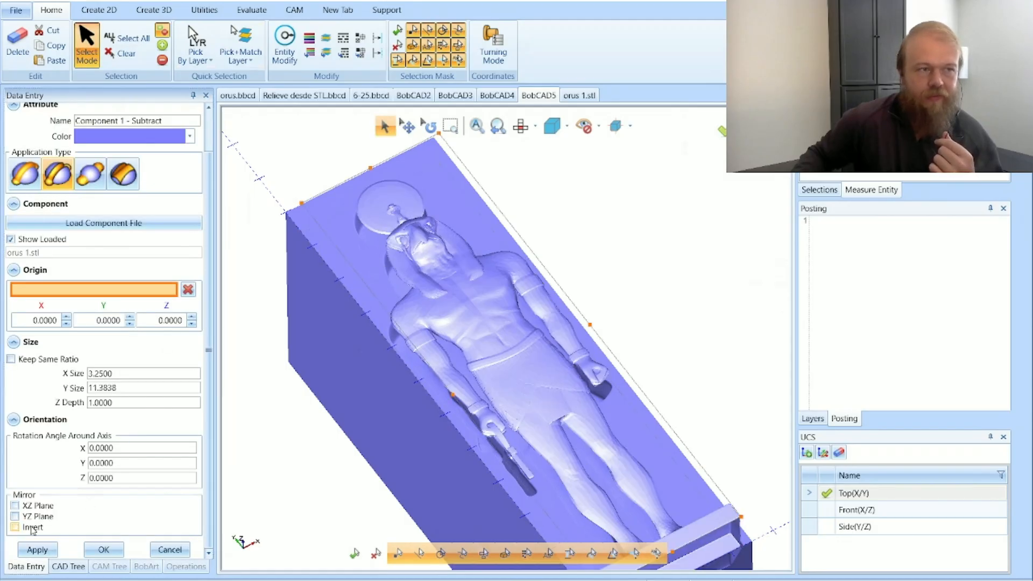
{"action": "left_click", "coordinate": [104, 549]}
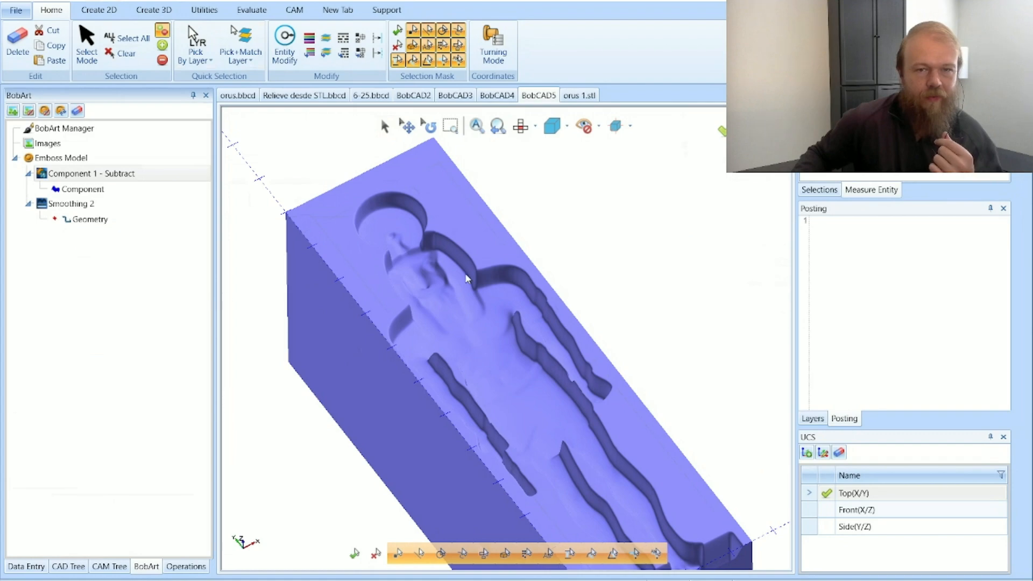
{"action": "key", "text": "ctrl+s"}
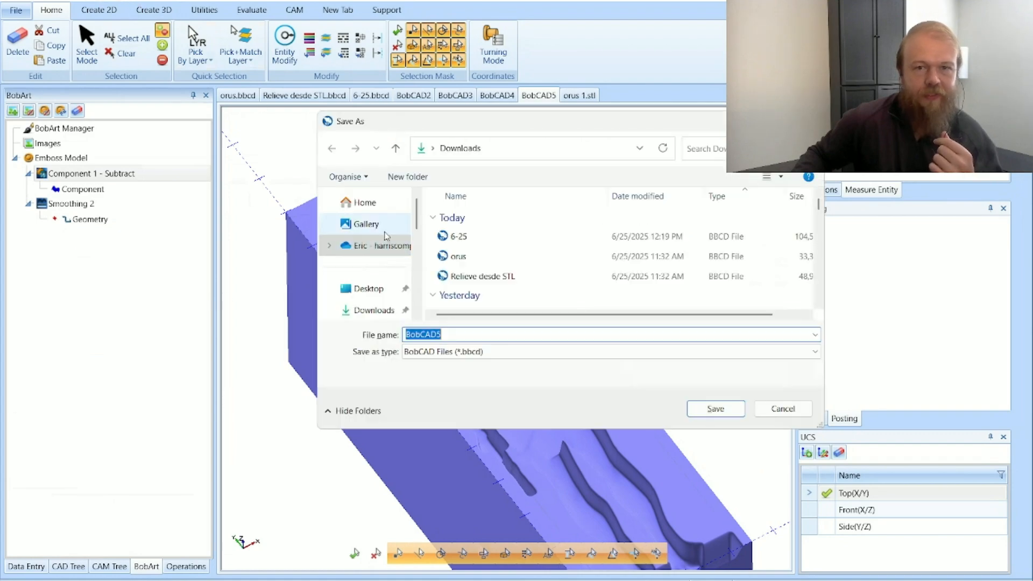
{"action": "left_click", "coordinate": [739, 416]}
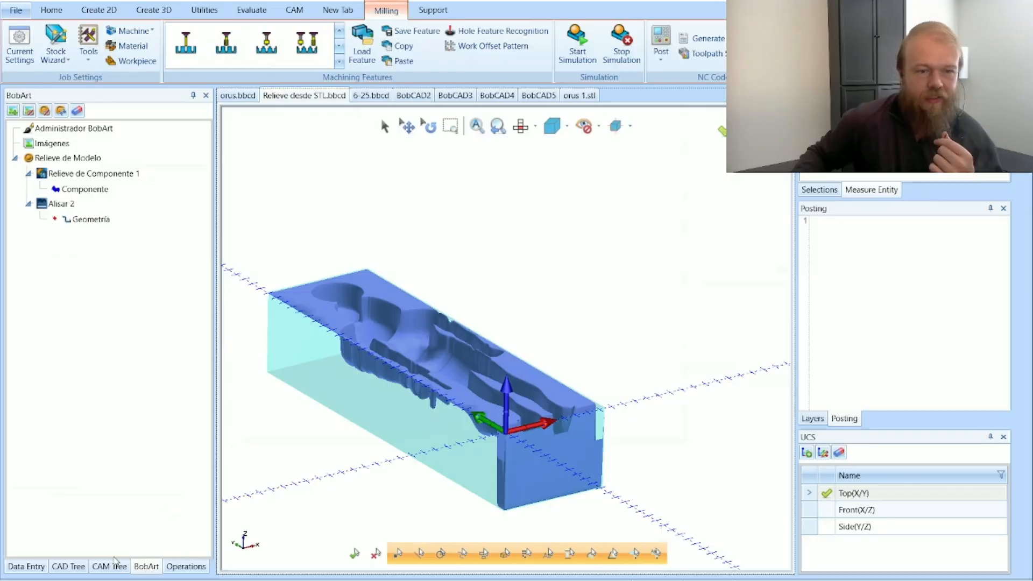
Review the Desbaste Avanzado, Desbaste Avanzado 1, Equidistante and Lápiz toolpaths of the Relieve desde STL part.
{"action": "left_click", "coordinate": [109, 566]}
{"action": "left_click", "coordinate": [148, 375]}
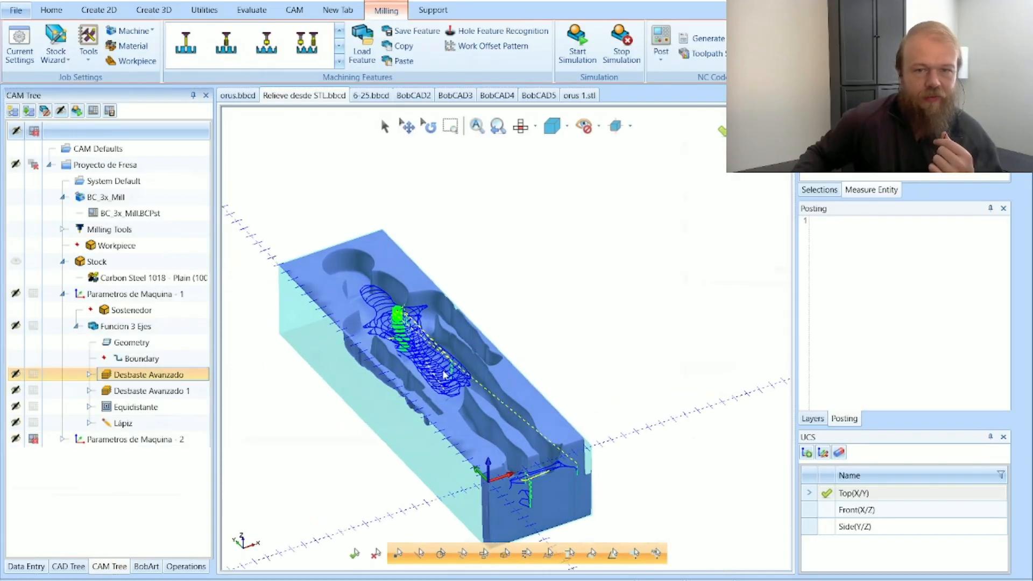
{"action": "scroll", "coordinate": [413, 383], "scroll_direction": "up", "scroll_amount": 4}
{"action": "left_click", "coordinate": [189, 392]}
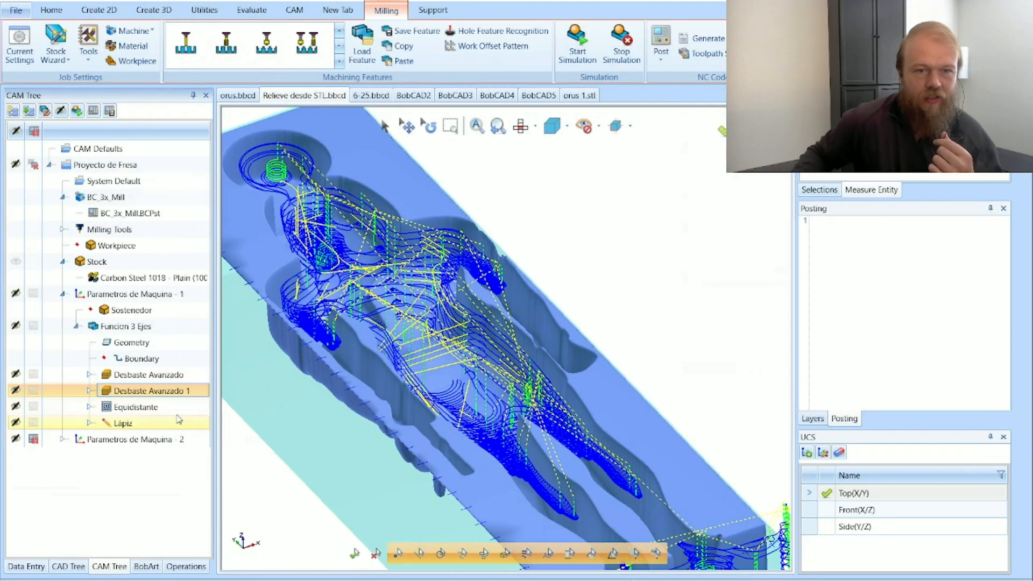
{"action": "left_click", "coordinate": [178, 409]}
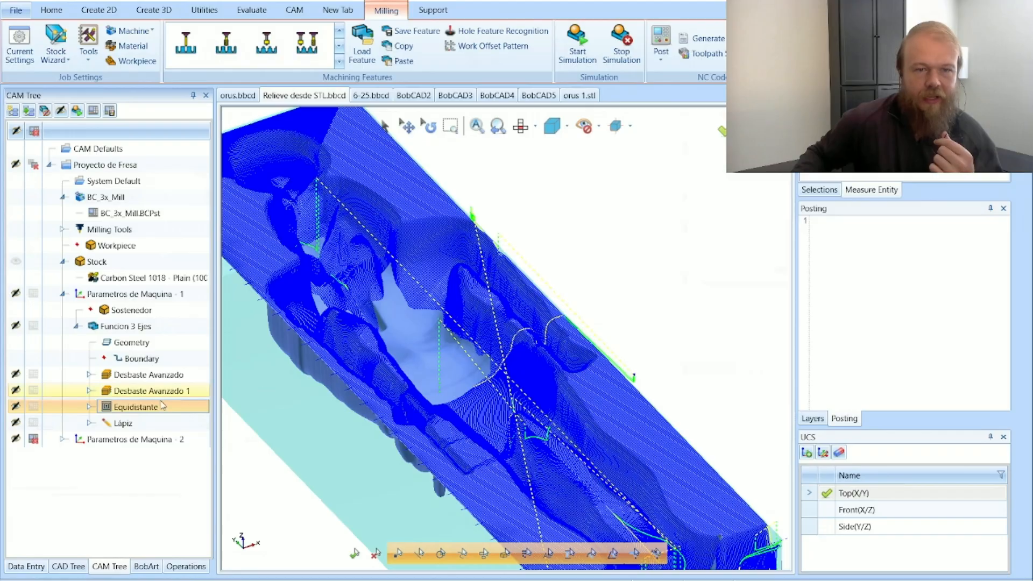
{"action": "left_click", "coordinate": [144, 424]}
{"action": "scroll", "coordinate": [264, 199], "scroll_direction": "up", "scroll_amount": 3}
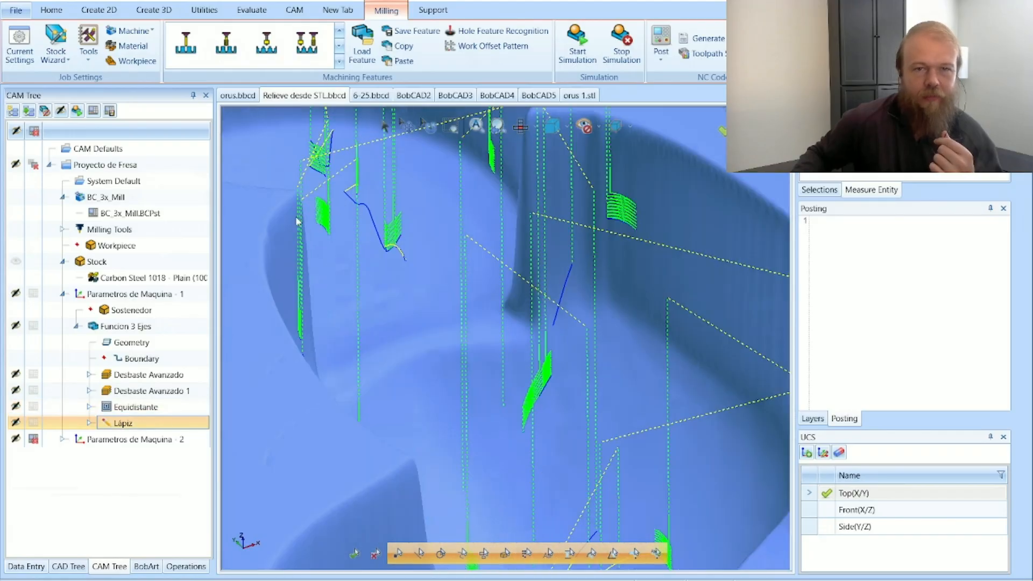
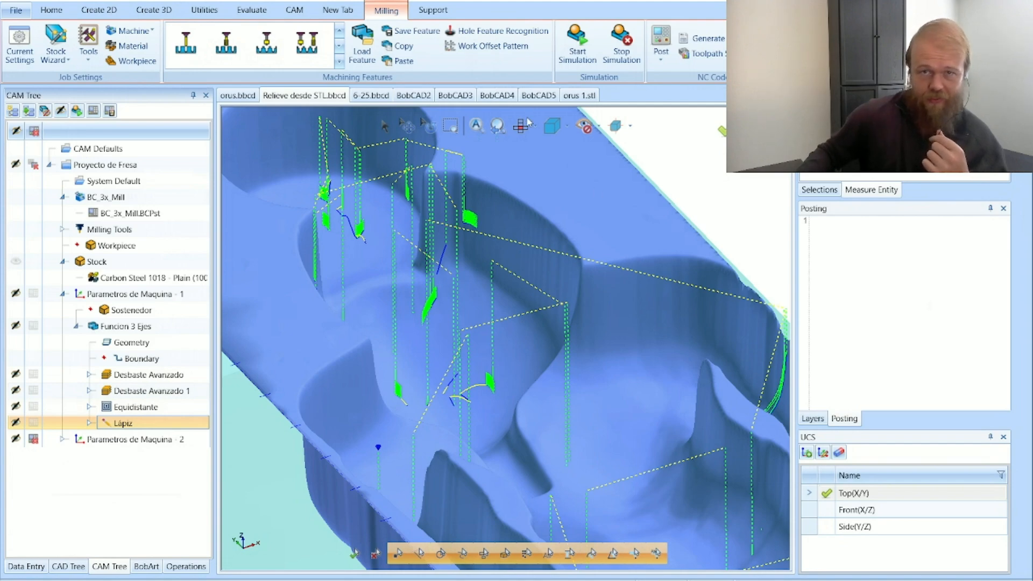
Revisit the orus 1.stl statue and examine the smoothed cavity cut from it in BobCAD5.
{"action": "left_click", "coordinate": [579, 95]}
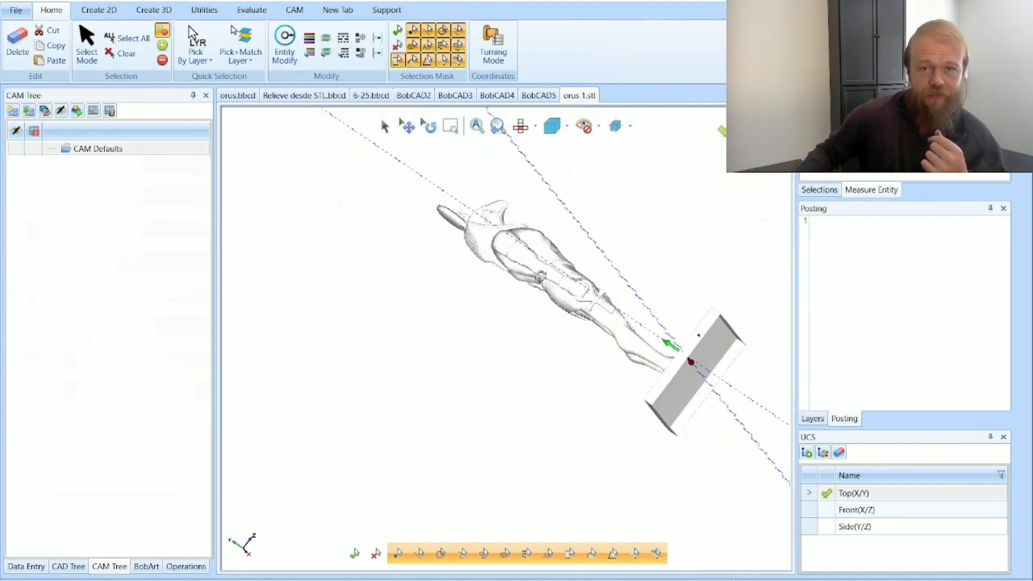
{"action": "left_click", "coordinate": [539, 95]}
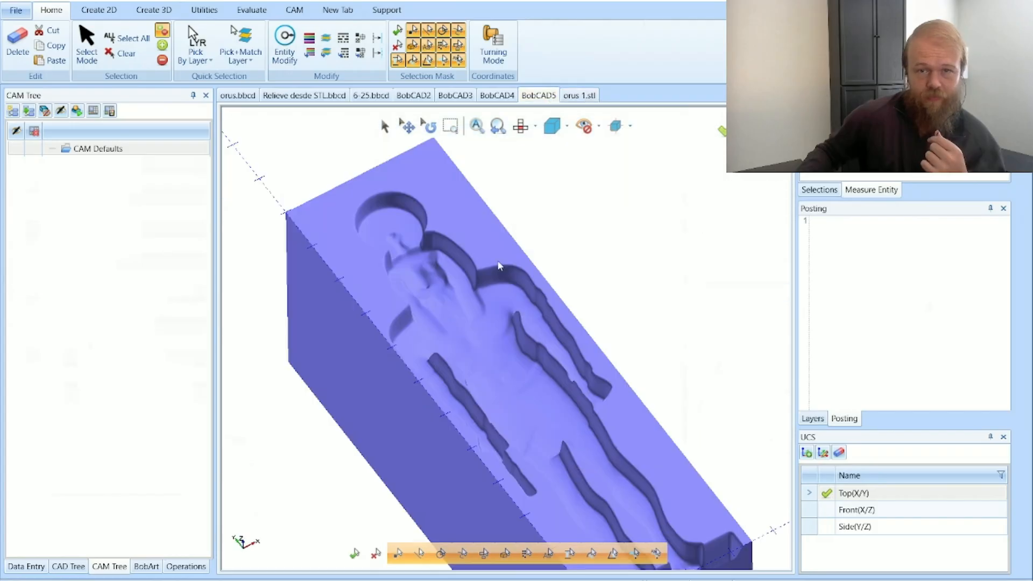
{"action": "middle_click_drag", "start_coordinate": [498, 265], "coordinate": [592, 290]}
{"action": "scroll", "coordinate": [578, 298], "scroll_direction": "down", "scroll_amount": 3}
{"action": "scroll", "coordinate": [503, 398], "scroll_direction": "up", "scroll_amount": 2}
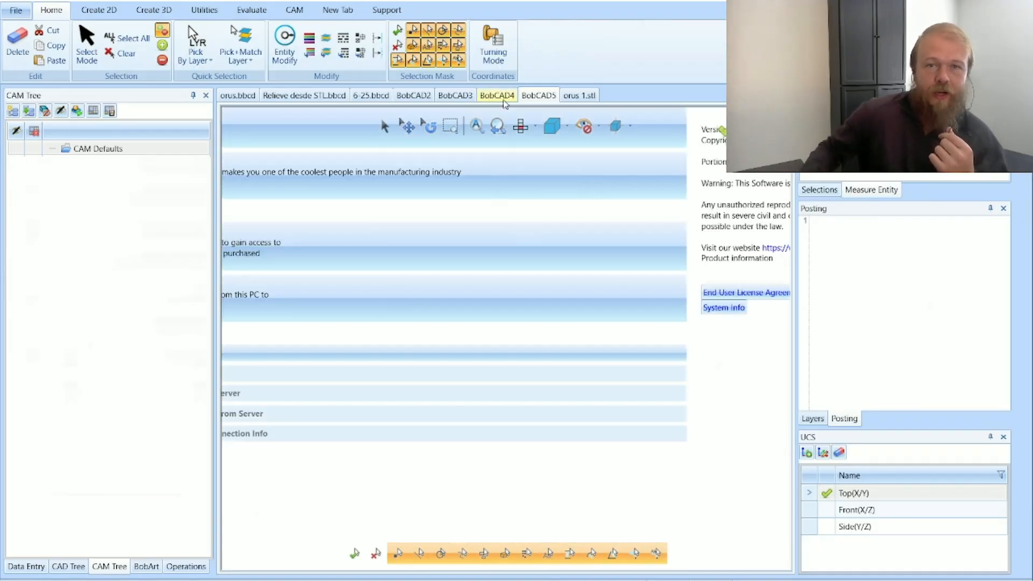
Compare the seal relief in BobCAD4 with its source image on the Coat of arms Wikipedia page in the browser.
{"action": "left_click", "coordinate": [503, 100]}
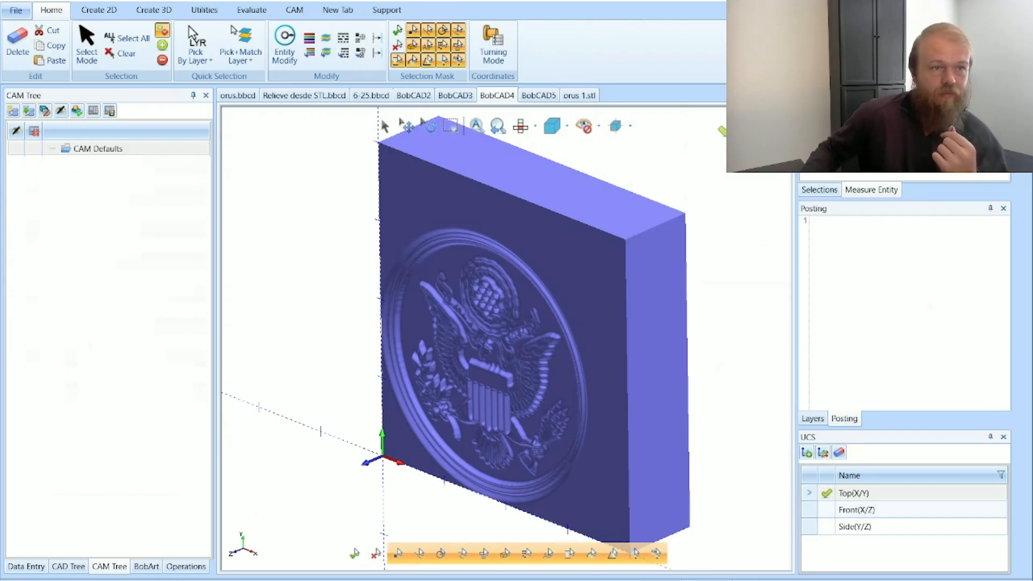
{"action": "left_click_drag", "start_coordinate": [1032, 242], "coordinate": [669, 123]}
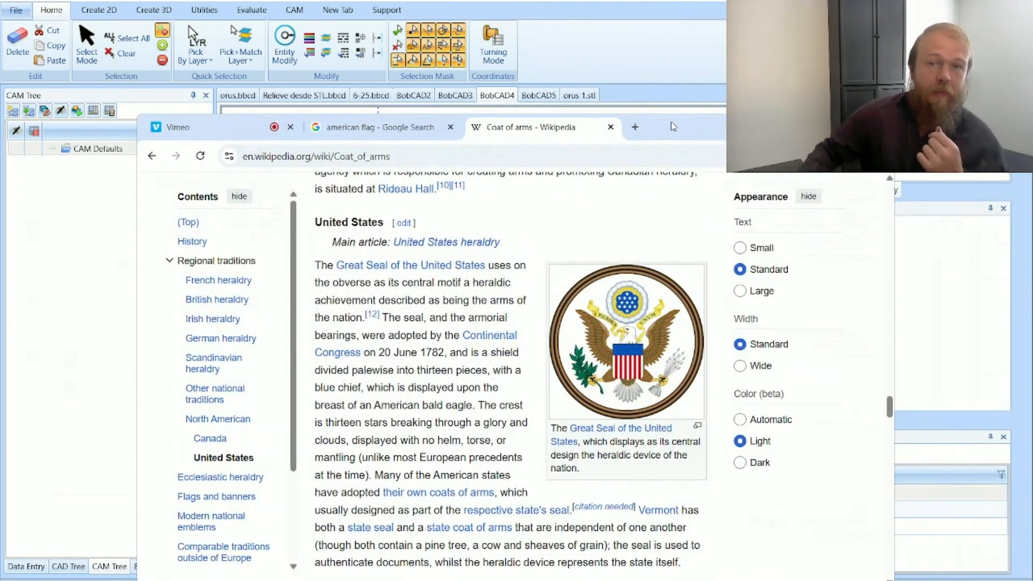
{"action": "left_click_drag", "start_coordinate": [724, 137], "coordinate": [1032, 242]}
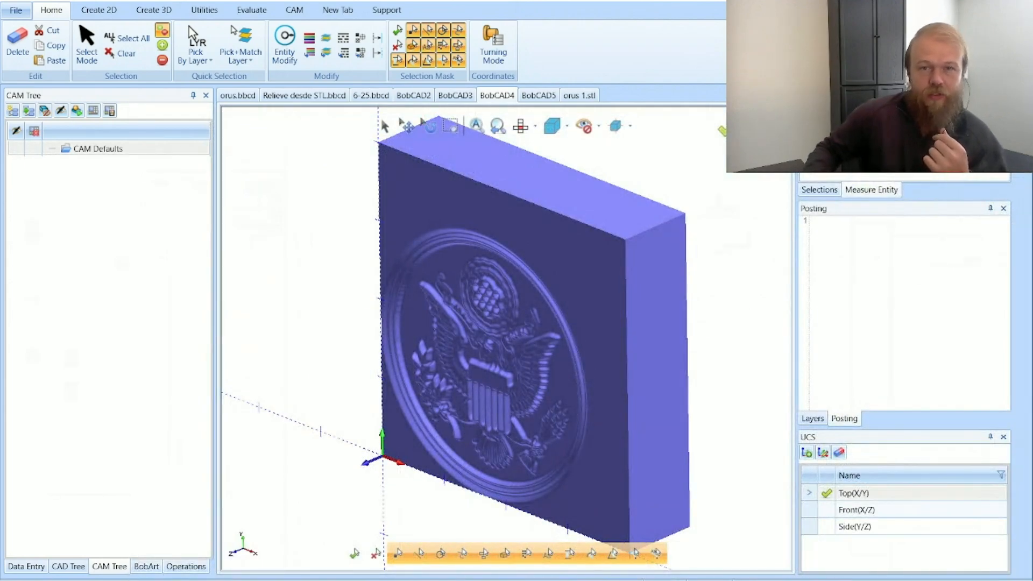
Review the lightning emblem in BobCAD3 and its BobArt image vectorization and emboss features.
{"action": "left_click", "coordinate": [452, 97]}
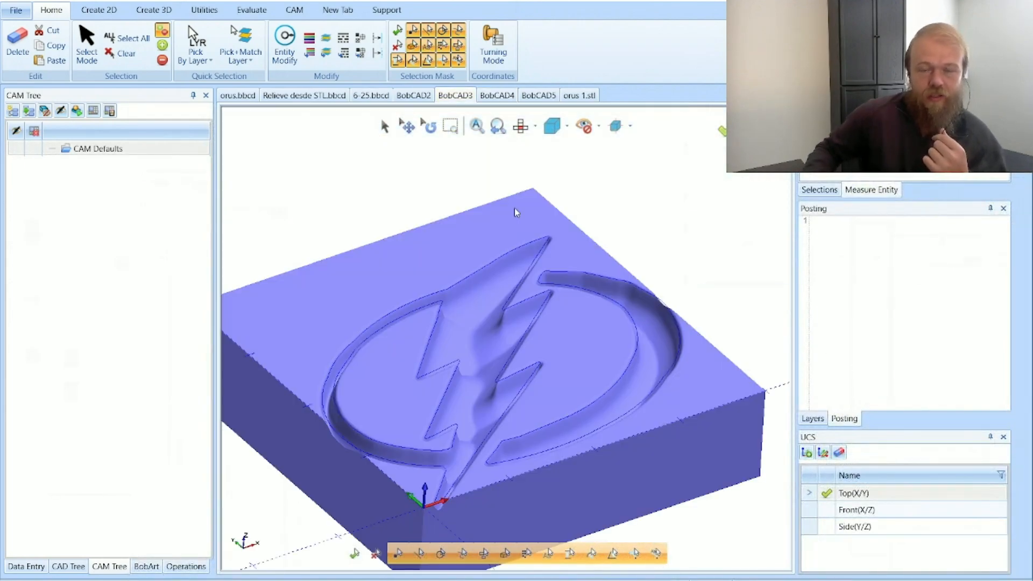
{"action": "scroll", "coordinate": [514, 212], "scroll_direction": "down", "scroll_amount": 3}
{"action": "scroll", "coordinate": [491, 339], "scroll_direction": "up", "scroll_amount": 4}
{"action": "scroll", "coordinate": [554, 339], "scroll_direction": "down", "scroll_amount": 2}
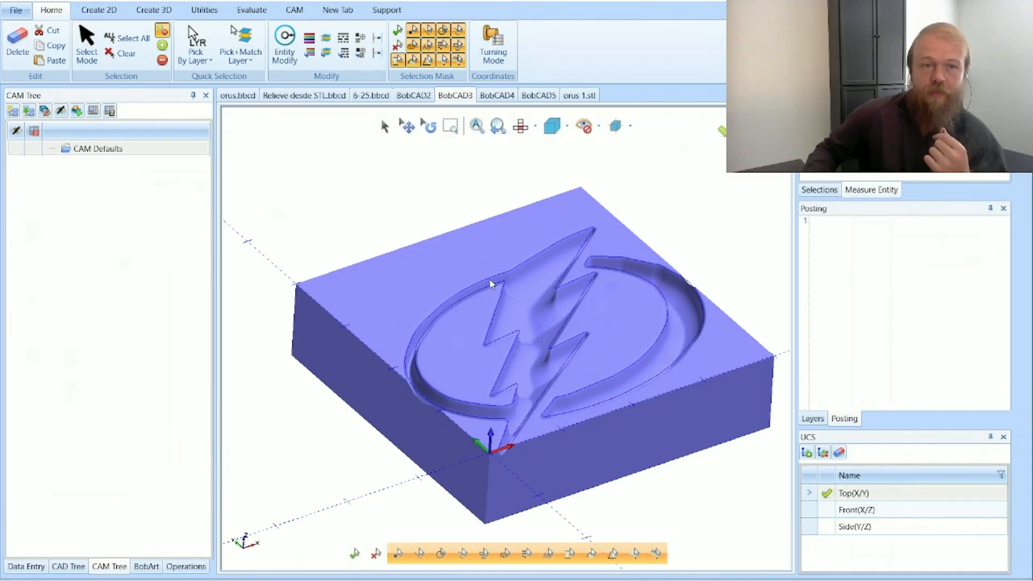
{"action": "left_click", "coordinate": [156, 570]}
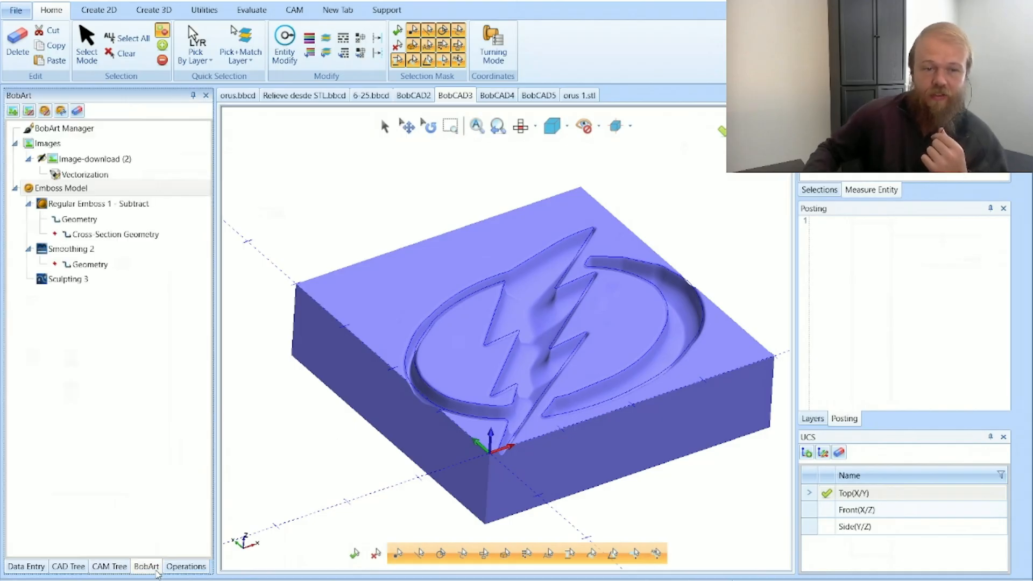
{"action": "left_click", "coordinate": [86, 175]}
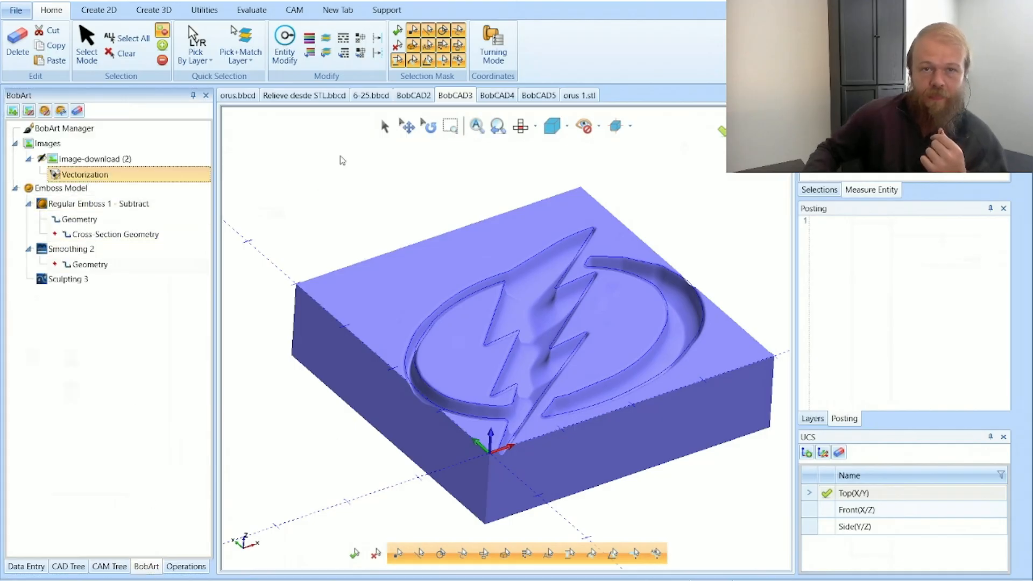
Review the wavy flag model in 6-25.bbcd along with its CAD feature history and layer list.
{"action": "left_click", "coordinate": [376, 96]}
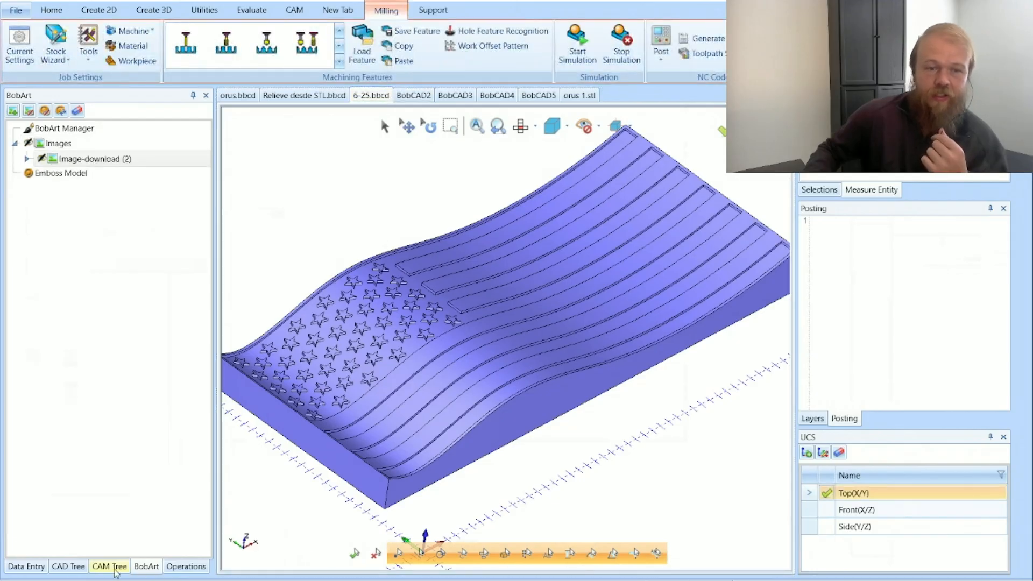
{"action": "left_click", "coordinate": [68, 567]}
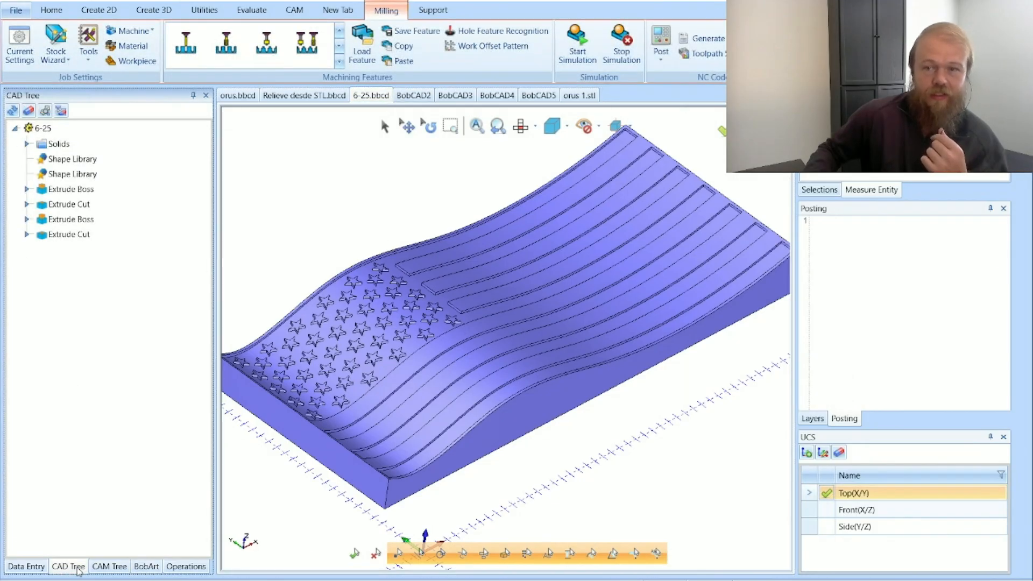
{"action": "left_click", "coordinate": [812, 418]}
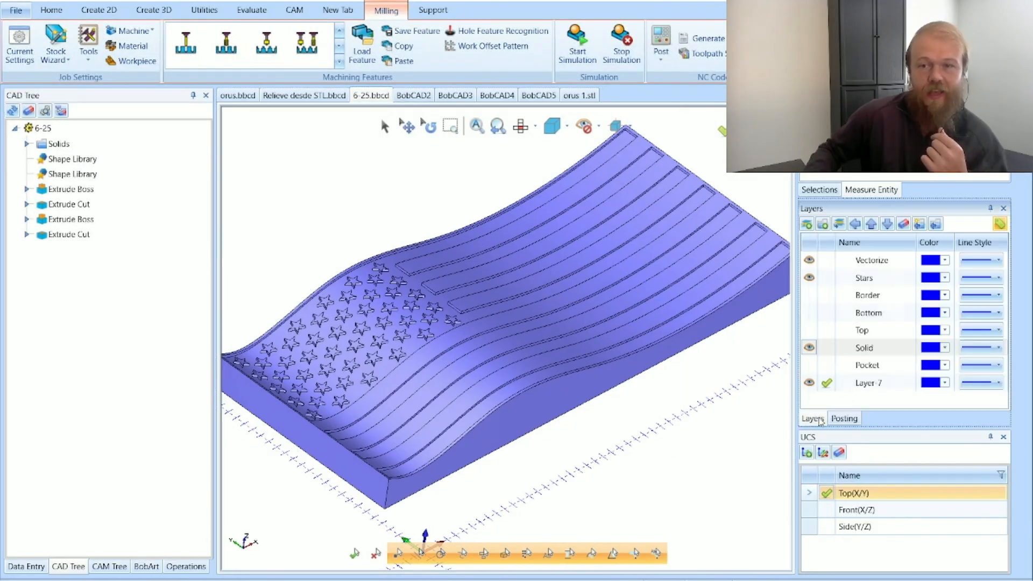
Hide the Solid layer of the 6-25.bbcd flag to view the star and stripe outlines, and show the layer again.
{"action": "left_click", "coordinate": [813, 278]}
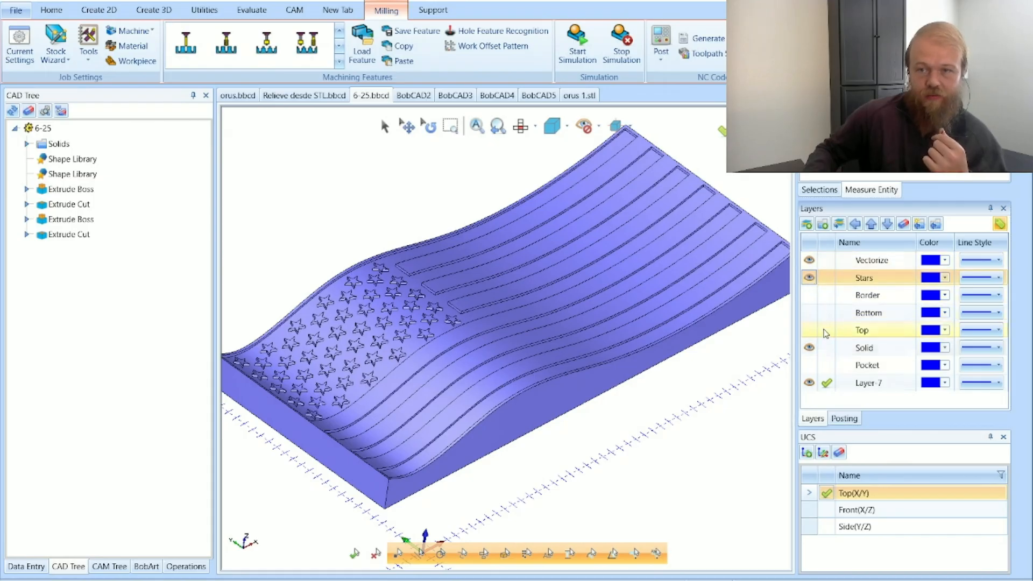
{"action": "left_click", "coordinate": [817, 350]}
{"action": "left_click", "coordinate": [809, 348]}
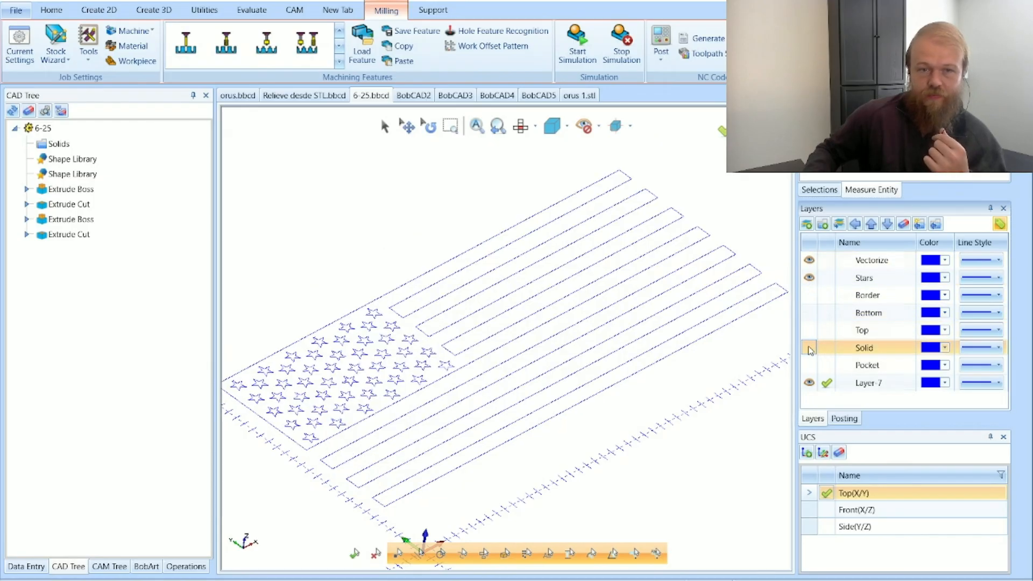
{"action": "left_click", "coordinate": [810, 348]}
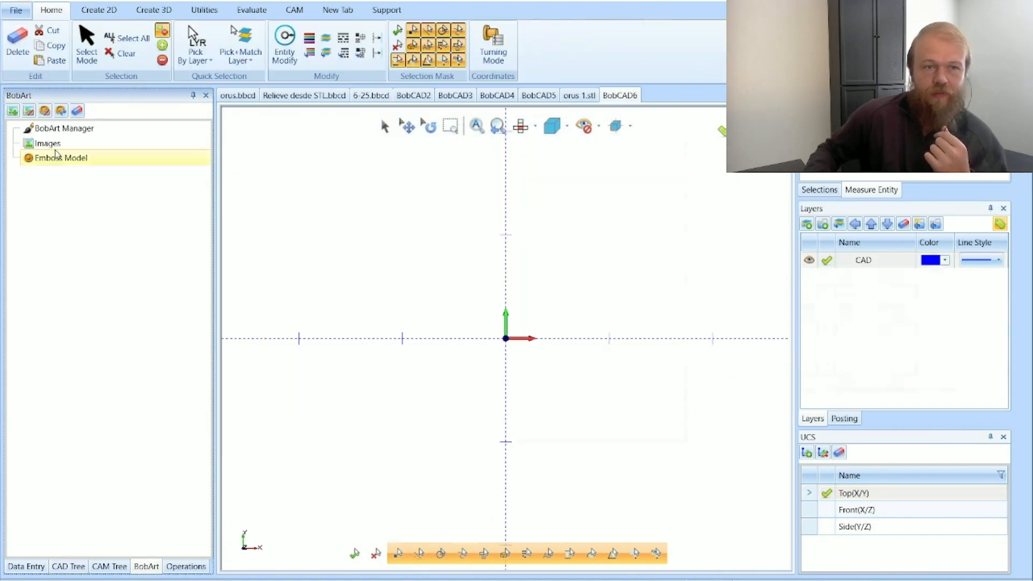
Review the commands available for images and the emboss model in the empty BobCAD6 document.
{"action": "right_click", "coordinate": [53, 147]}
{"action": "right_click", "coordinate": [45, 160]}
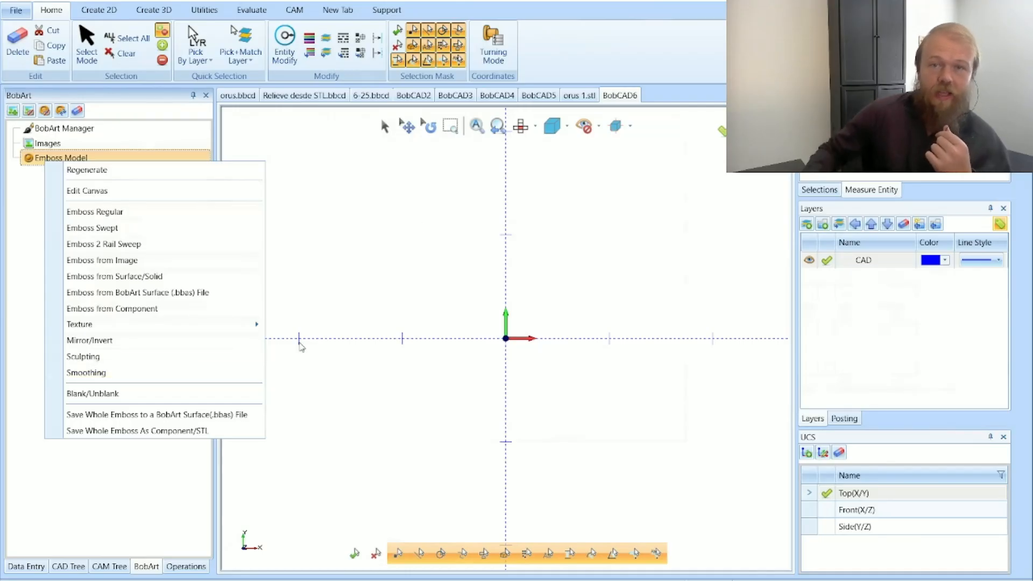
Suppress the Smoothing 2 feature in BobCAD5 and regenerate the emboss model to examine the unsmoothed cavity walls up close.
{"action": "left_click", "coordinate": [553, 100]}
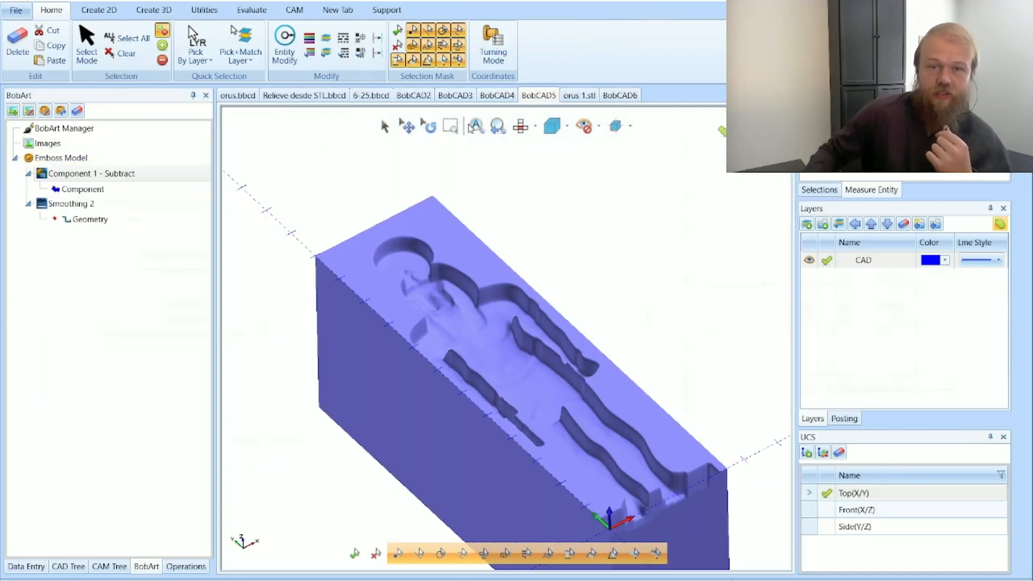
{"action": "right_click", "coordinate": [100, 207]}
{"action": "left_click", "coordinate": [135, 246]}
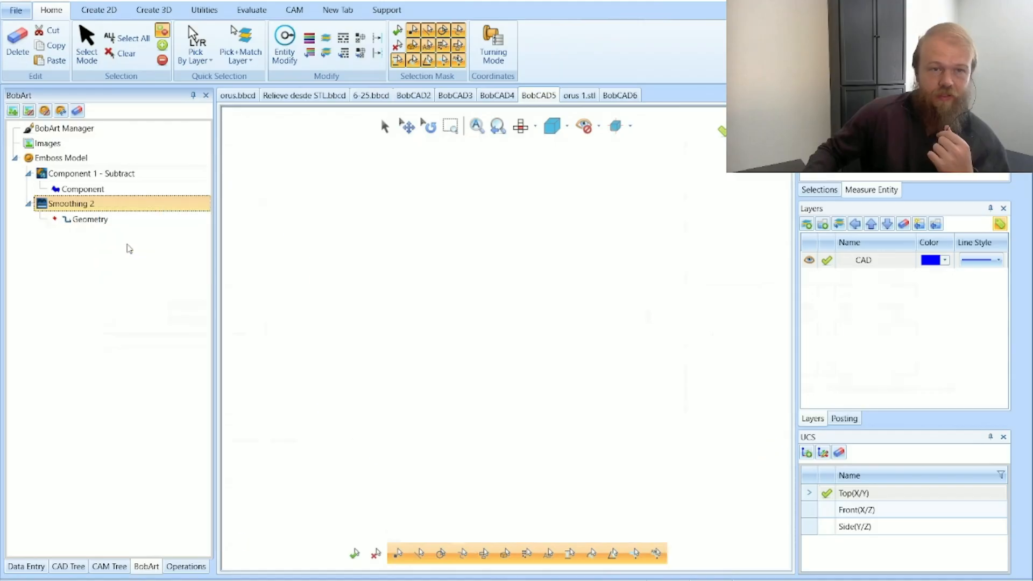
{"action": "left_click", "coordinate": [83, 158]}
{"action": "right_click", "coordinate": [83, 158]}
{"action": "left_click", "coordinate": [110, 161]}
{"action": "scroll", "coordinate": [453, 308], "scroll_direction": "up", "scroll_amount": 8}
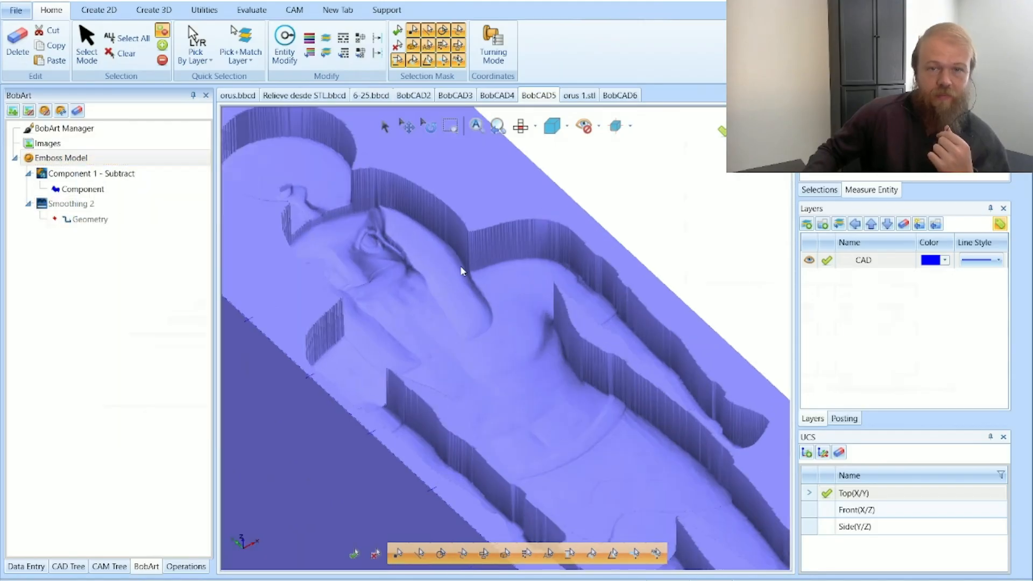
{"action": "scroll", "coordinate": [494, 275], "scroll_direction": "down", "scroll_amount": 5}
{"action": "scroll", "coordinate": [293, 201], "scroll_direction": "up", "scroll_amount": 4}
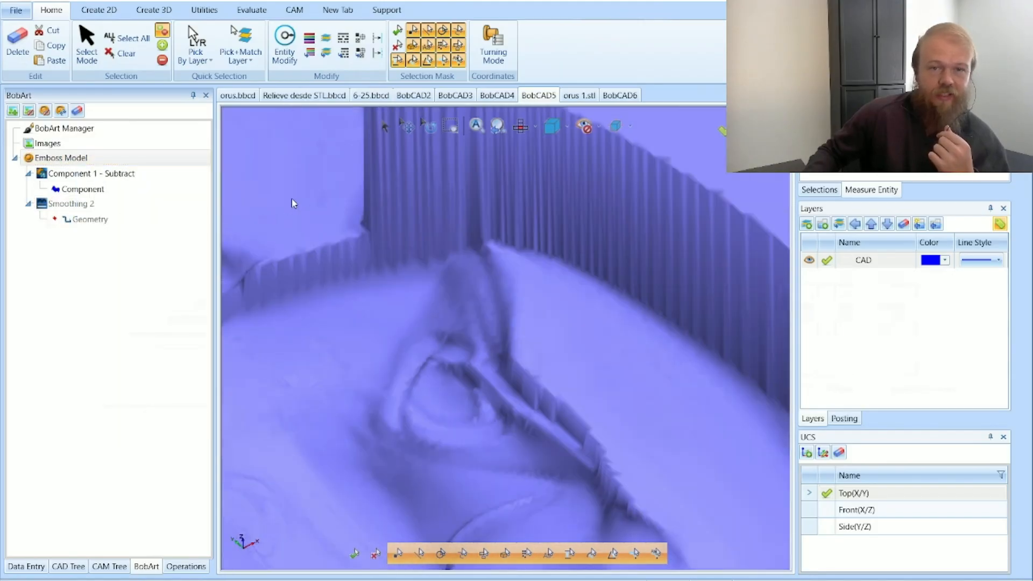
{"action": "scroll", "coordinate": [403, 232], "scroll_direction": "down", "scroll_amount": 2}
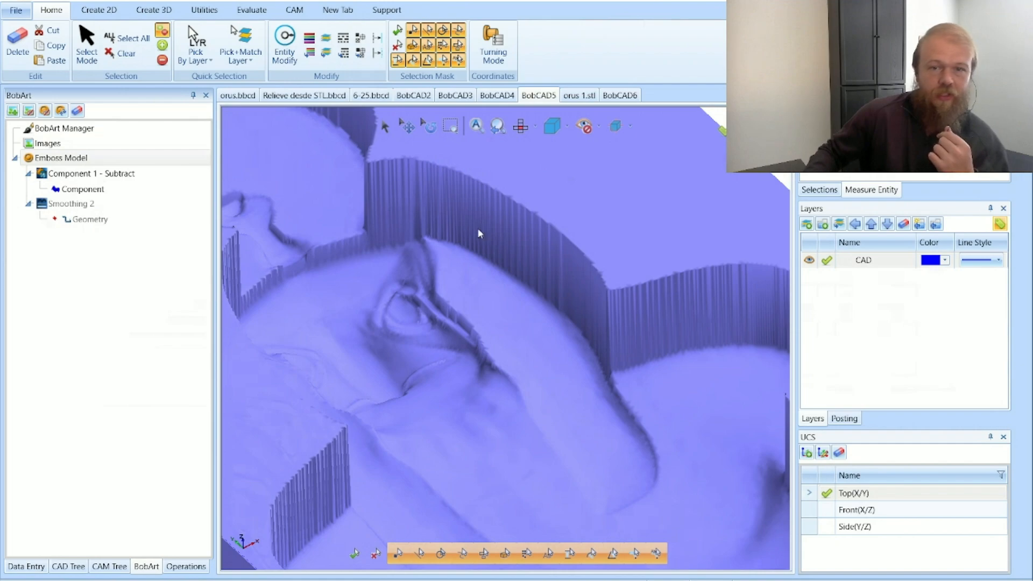
{"action": "scroll", "coordinate": [357, 232], "scroll_direction": "down", "scroll_amount": 3}
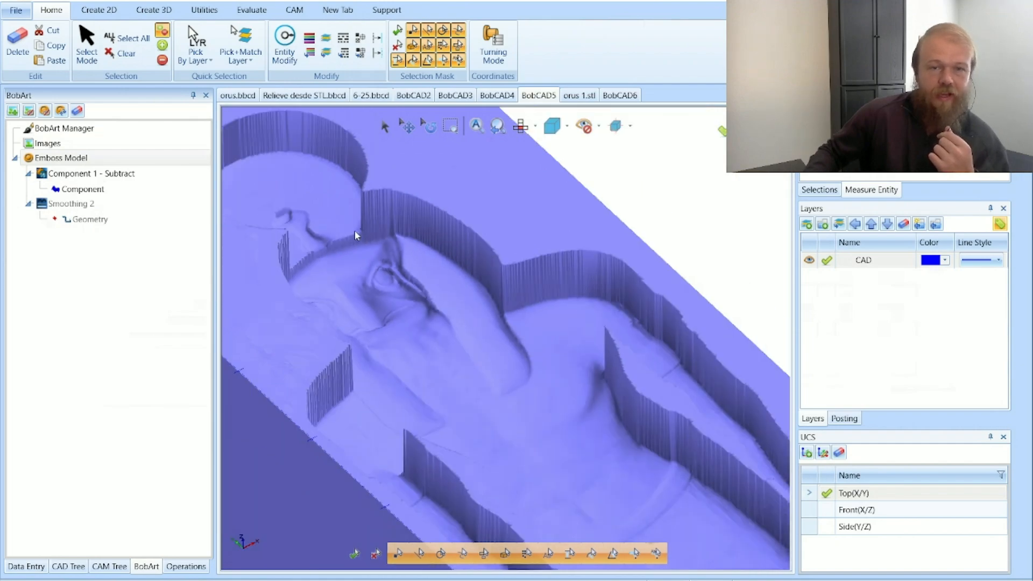
Unsuppress Smoothing 2 and regenerate the emboss model to inspect the smoothed statue cavity.
{"action": "left_click", "coordinate": [146, 204]}
{"action": "right_click", "coordinate": [125, 205]}
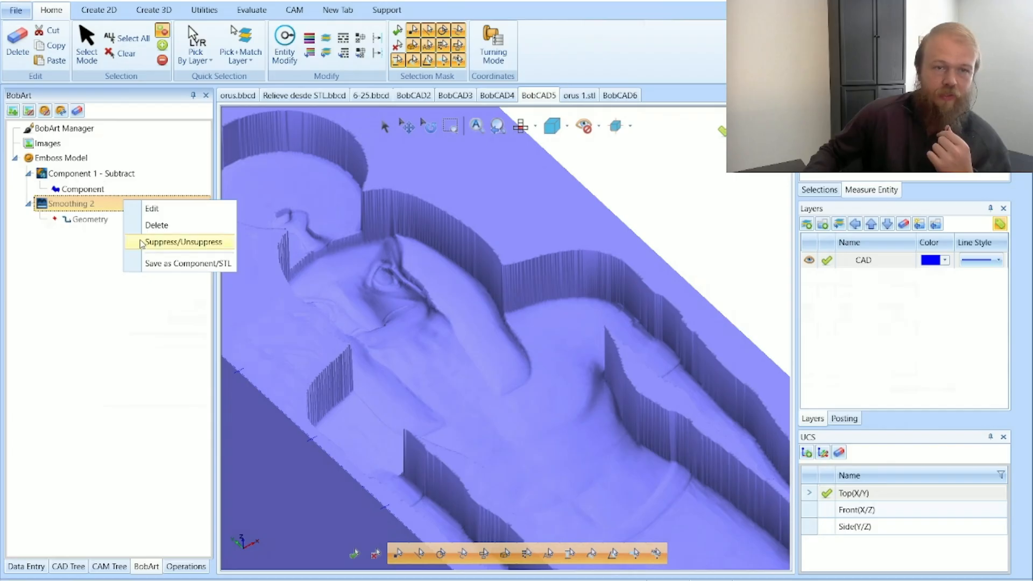
{"action": "left_click", "coordinate": [163, 243]}
{"action": "left_click", "coordinate": [86, 159]}
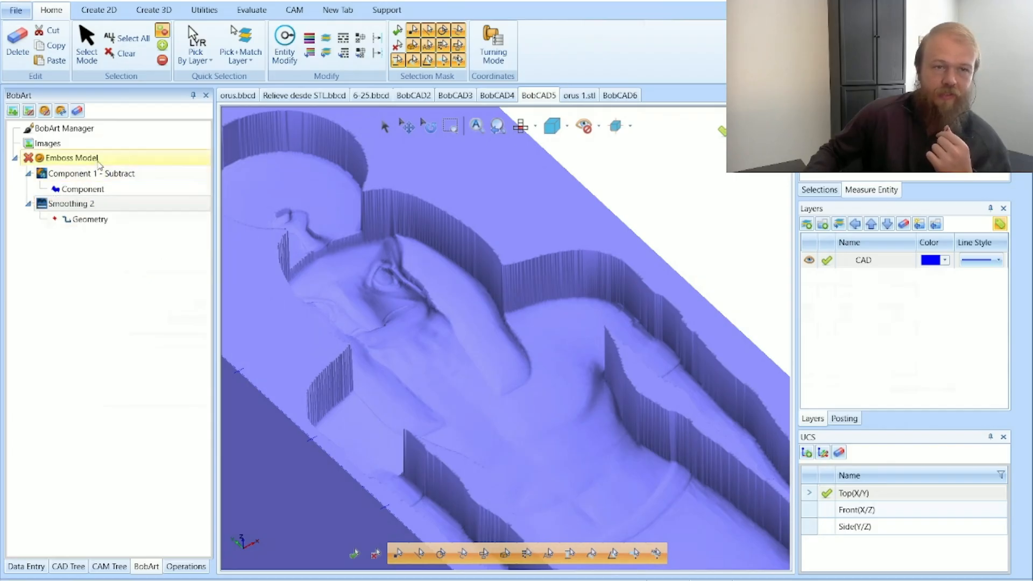
{"action": "right_click", "coordinate": [86, 161]}
{"action": "left_click", "coordinate": [161, 170]}
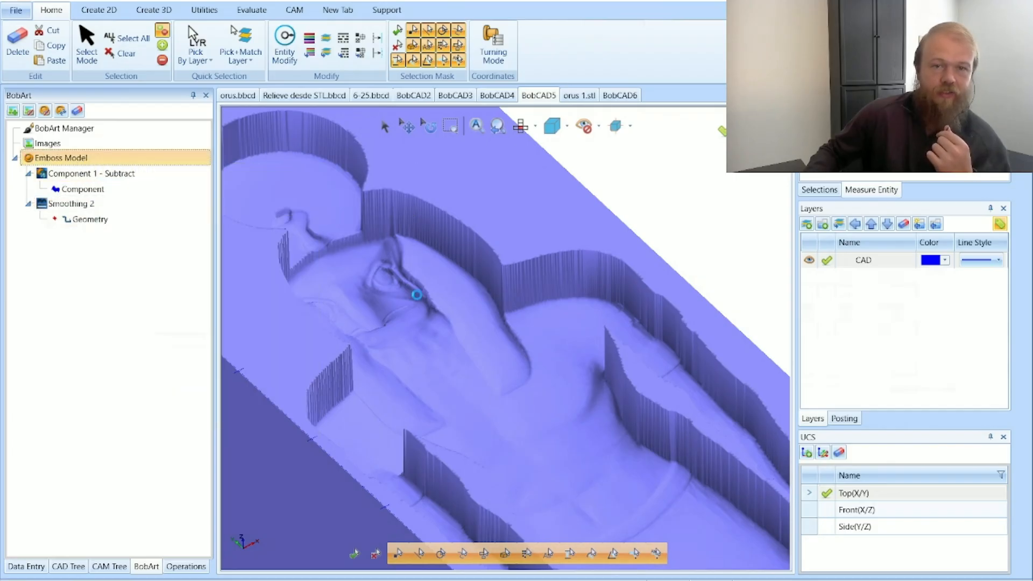
{"action": "scroll", "coordinate": [517, 340], "scroll_direction": "down", "scroll_amount": 3}
{"action": "middle_click_drag", "start_coordinate": [518, 341], "coordinate": [431, 327]}
{"action": "scroll", "coordinate": [618, 455], "scroll_direction": "up", "scroll_amount": 3}
{"action": "scroll", "coordinate": [431, 328], "scroll_direction": "down", "scroll_amount": 3}
{"action": "scroll", "coordinate": [595, 432], "scroll_direction": "up", "scroll_amount": 3}
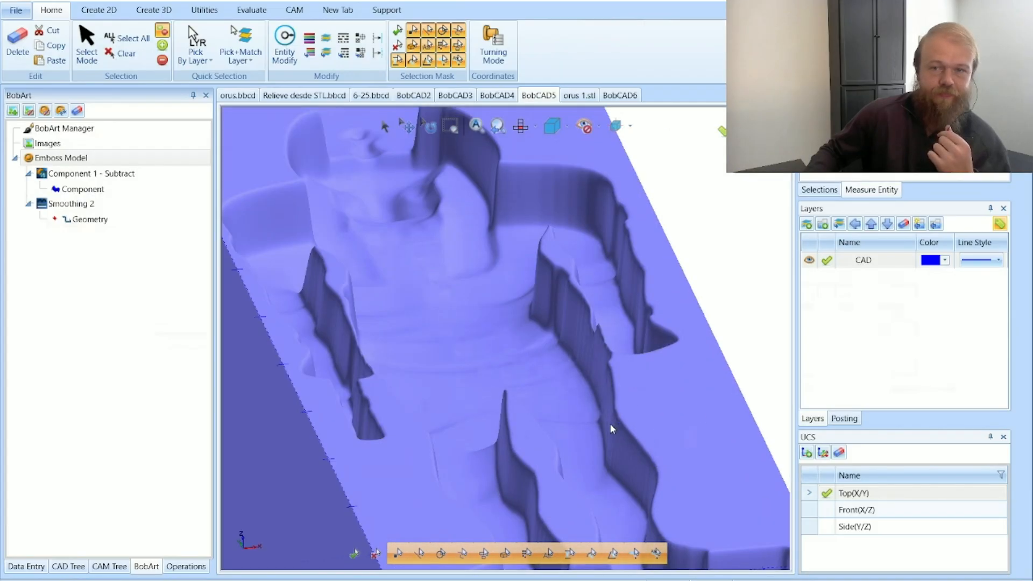
{"action": "scroll", "coordinate": [611, 429], "scroll_direction": "down", "scroll_amount": 2}
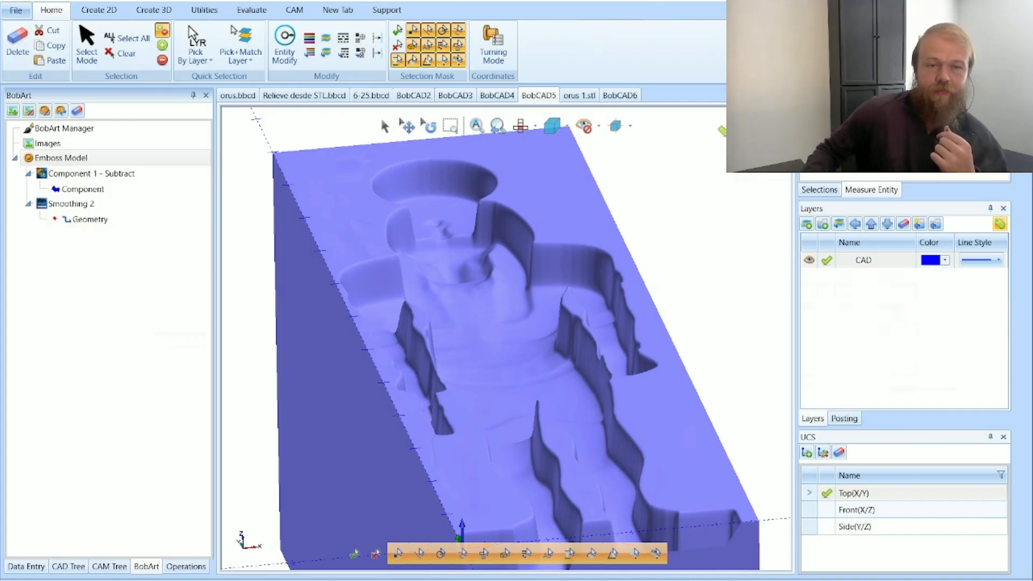
Review the emboss, texture, sculpting and smoothing commands offered for the statue cavity's emboss model.
{"action": "right_click", "coordinate": [112, 160]}
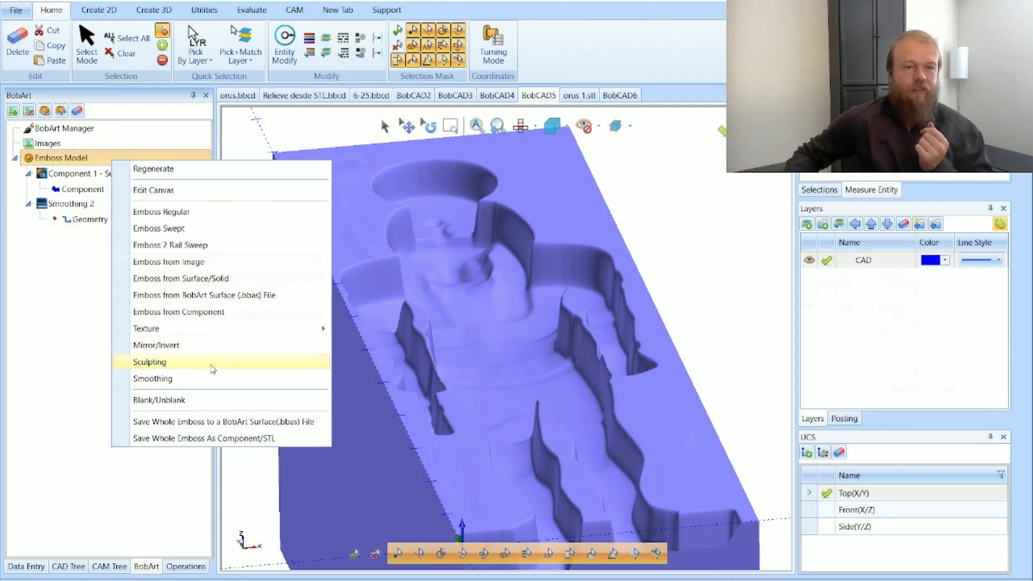
{"action": "left_click", "coordinate": [504, 326]}
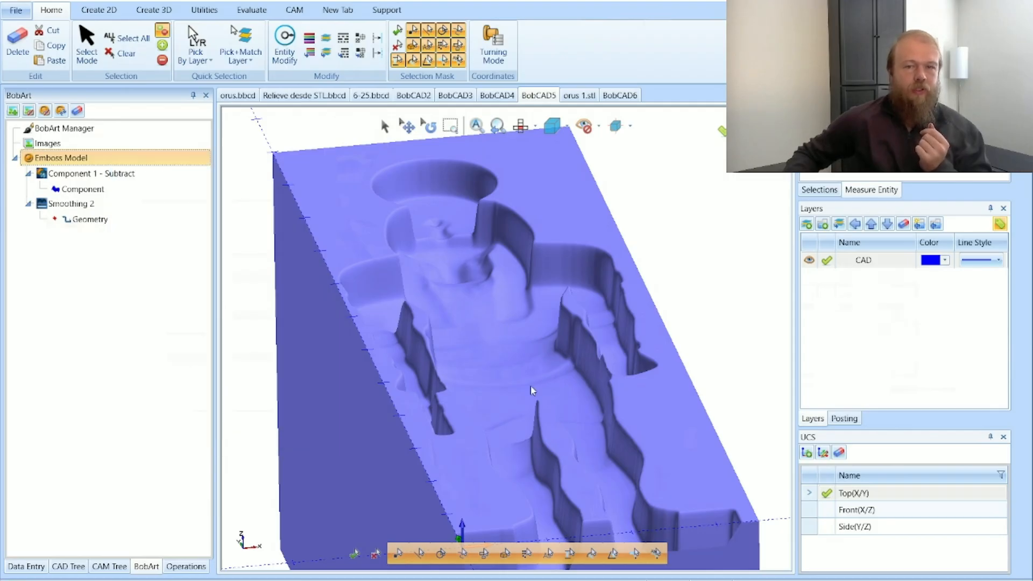
{"action": "middle_click_drag", "start_coordinate": [492, 259], "coordinate": [501, 264]}
{"action": "scroll", "coordinate": [501, 264], "scroll_direction": "down", "scroll_amount": 2}
{"action": "scroll", "coordinate": [466, 257], "scroll_direction": "up", "scroll_amount": 2}
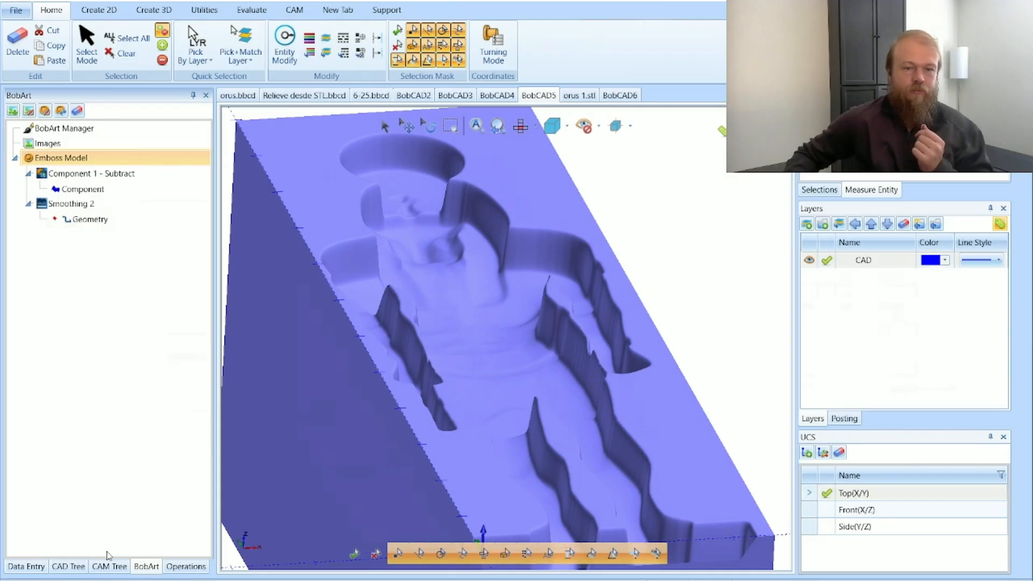
Compare the CAM trees of BobCAD5, Relieve desde STL.bbcd and orus.bbcd, ending on Relieve desde STL.bbcd.
{"action": "left_click", "coordinate": [110, 566]}
{"action": "left_click", "coordinate": [69, 567]}
{"action": "left_click", "coordinate": [109, 566]}
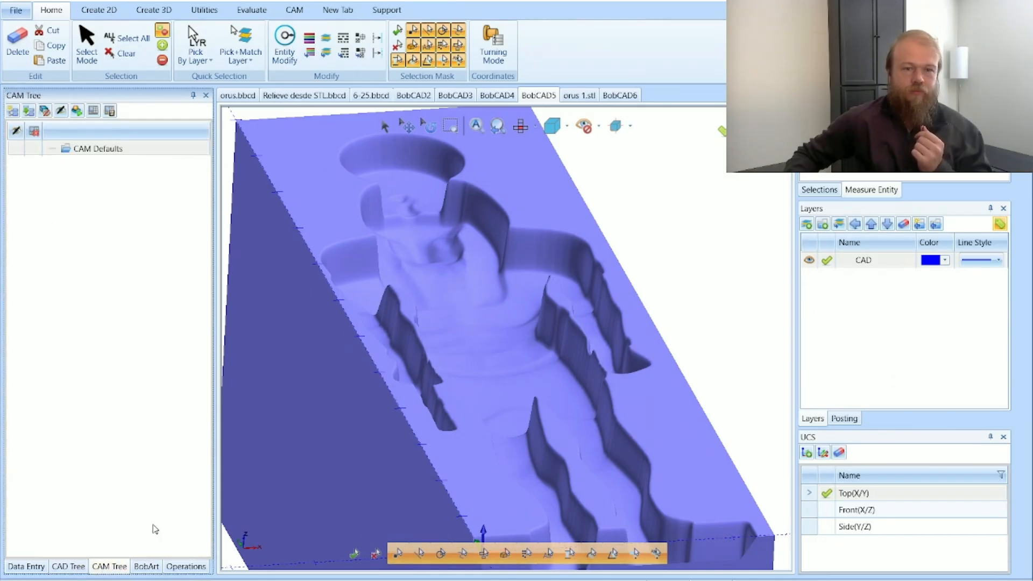
{"action": "left_click", "coordinate": [304, 95]}
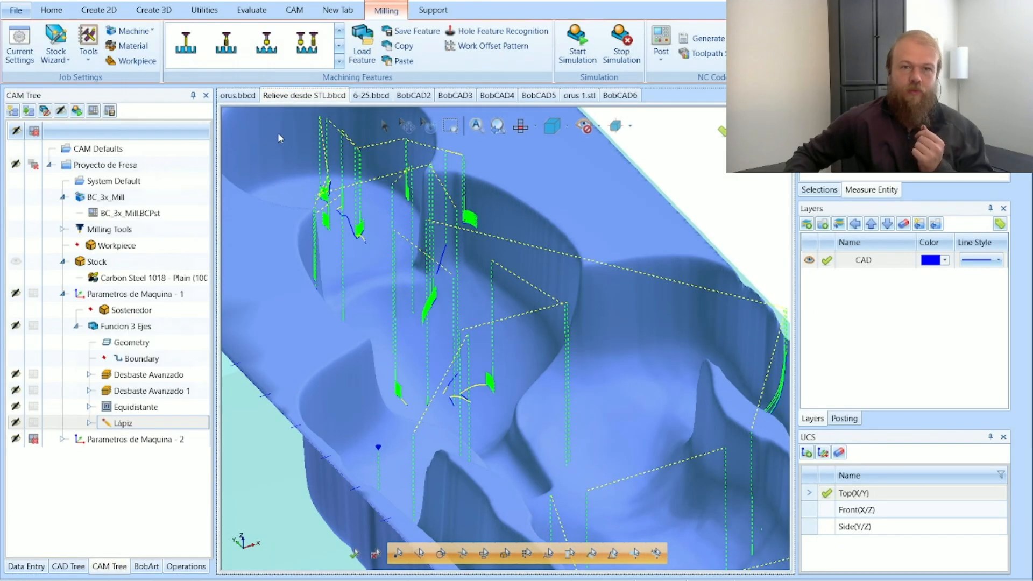
{"action": "left_click", "coordinate": [237, 95]}
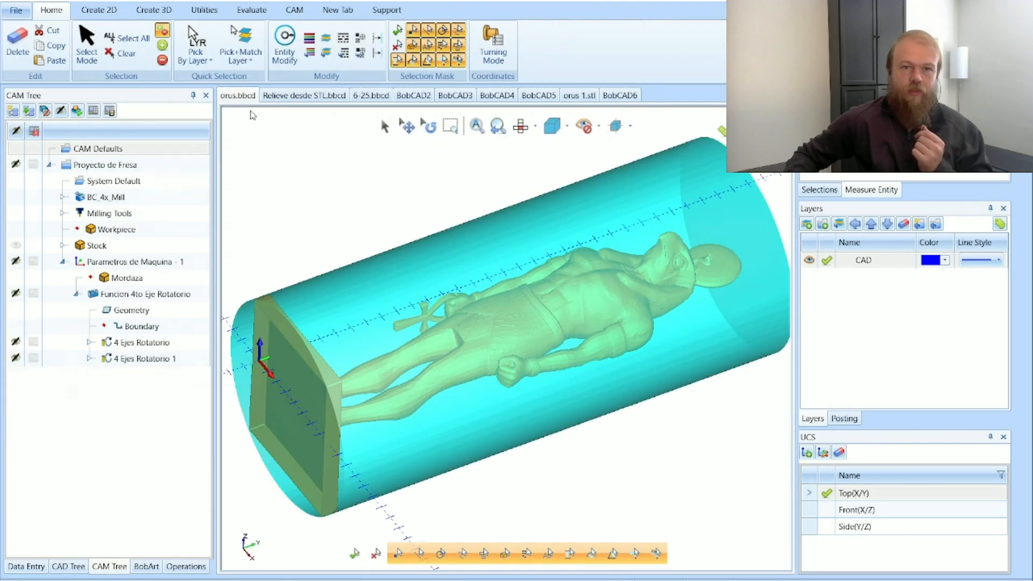
{"action": "left_click", "coordinate": [307, 97]}
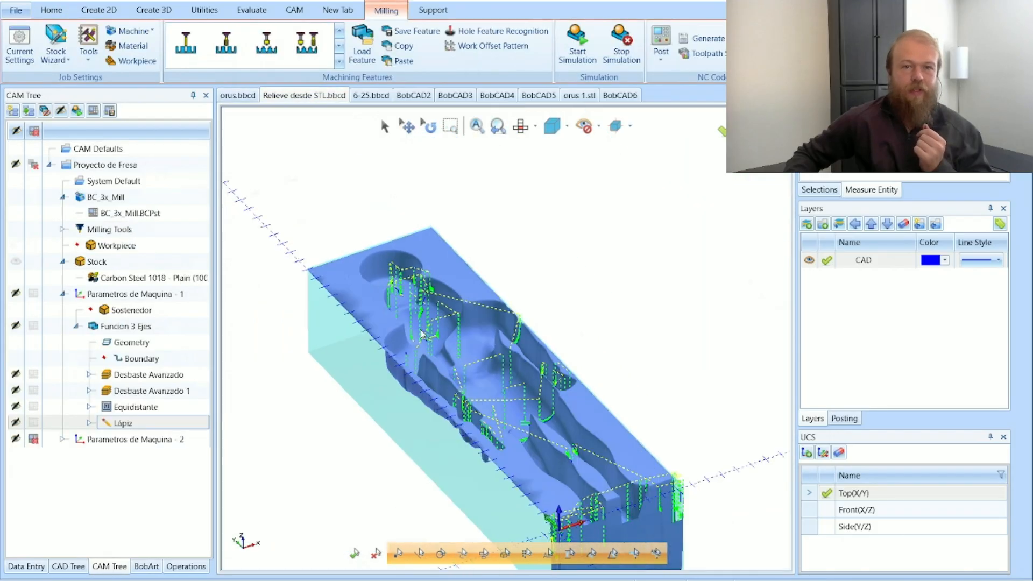
Preview the Desbaste Avanzado toolpath and check the geometry selected for the Funcion 3 Ejes feature, cancelling its geometry picking.
{"action": "scroll", "coordinate": [478, 408], "scroll_direction": "up", "scroll_amount": 3}
{"action": "left_click", "coordinate": [131, 377]}
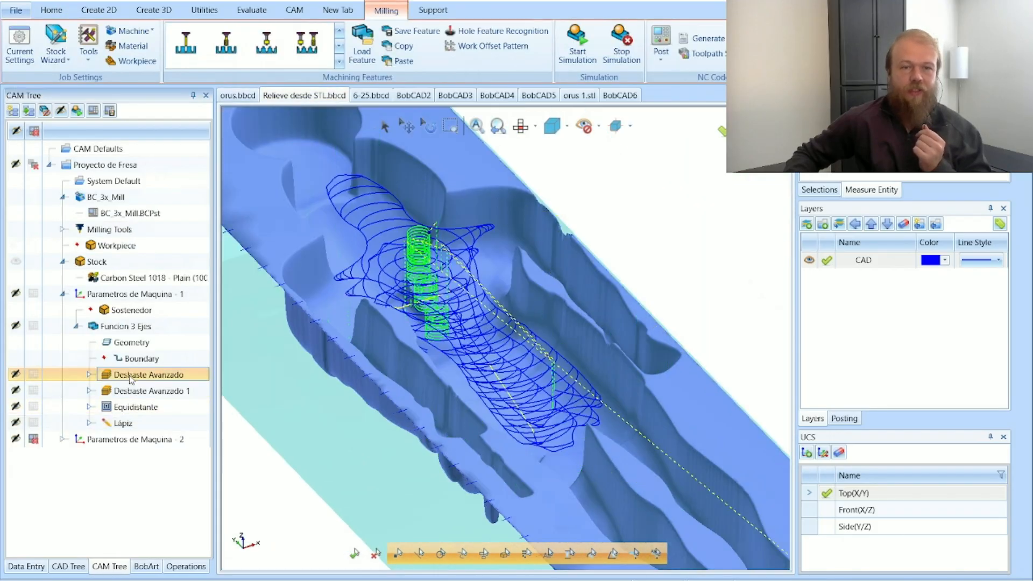
{"action": "left_click", "coordinate": [161, 344]}
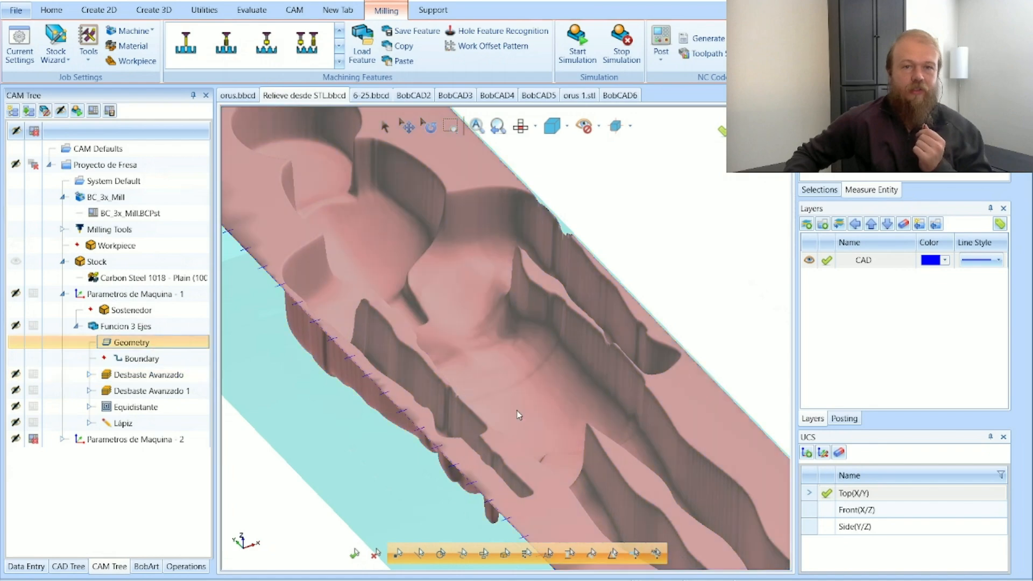
{"action": "double_click", "coordinate": [157, 336]}
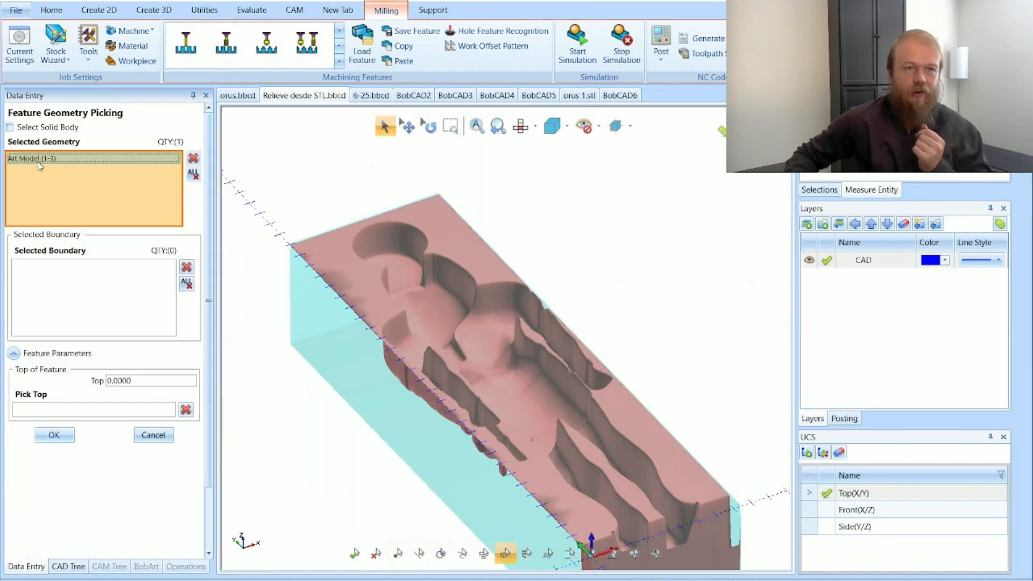
{"action": "left_click", "coordinate": [330, 329]}
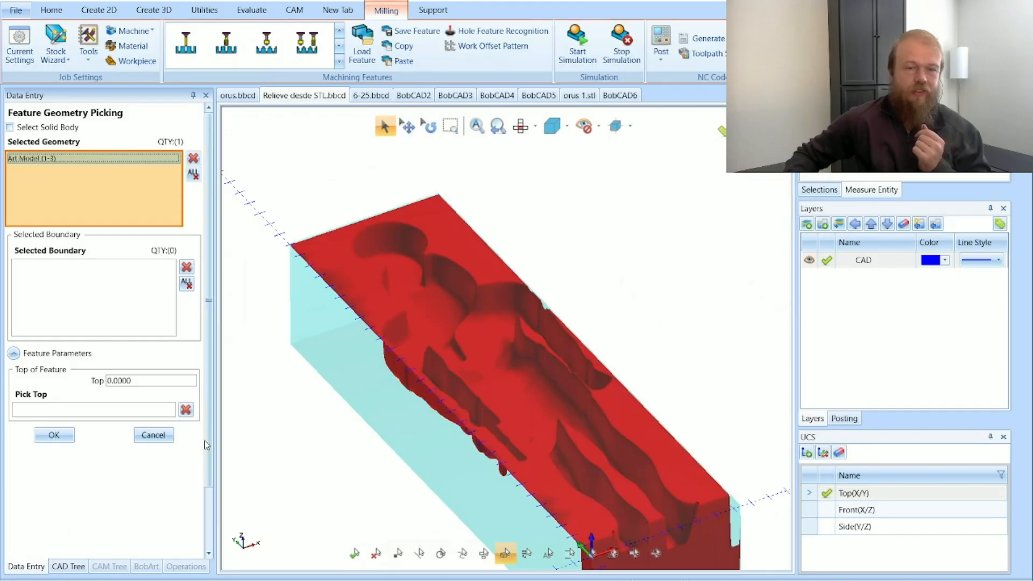
{"action": "scroll", "coordinate": [177, 446], "scroll_direction": "down", "scroll_amount": 1}
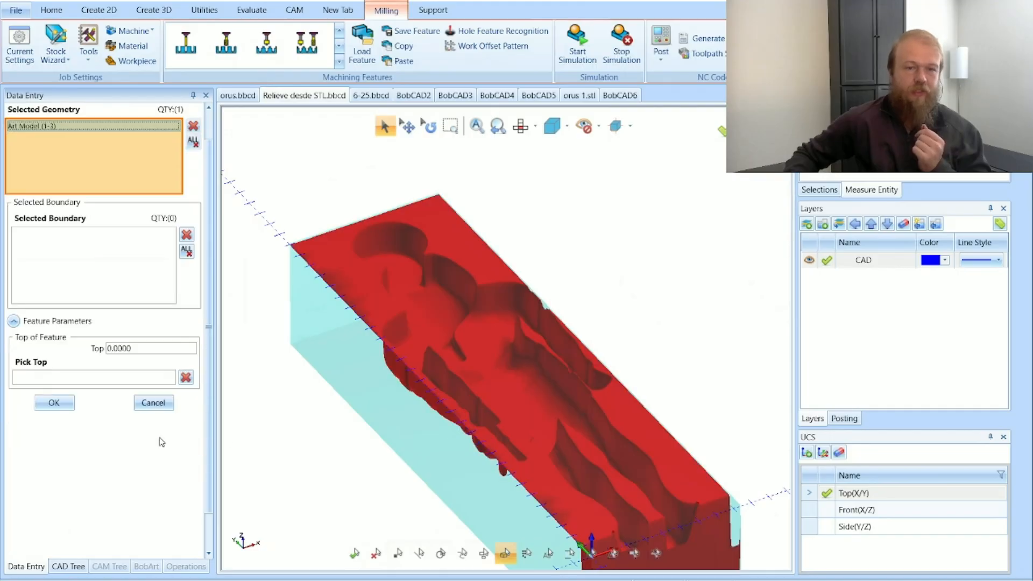
{"action": "left_click", "coordinate": [154, 403]}
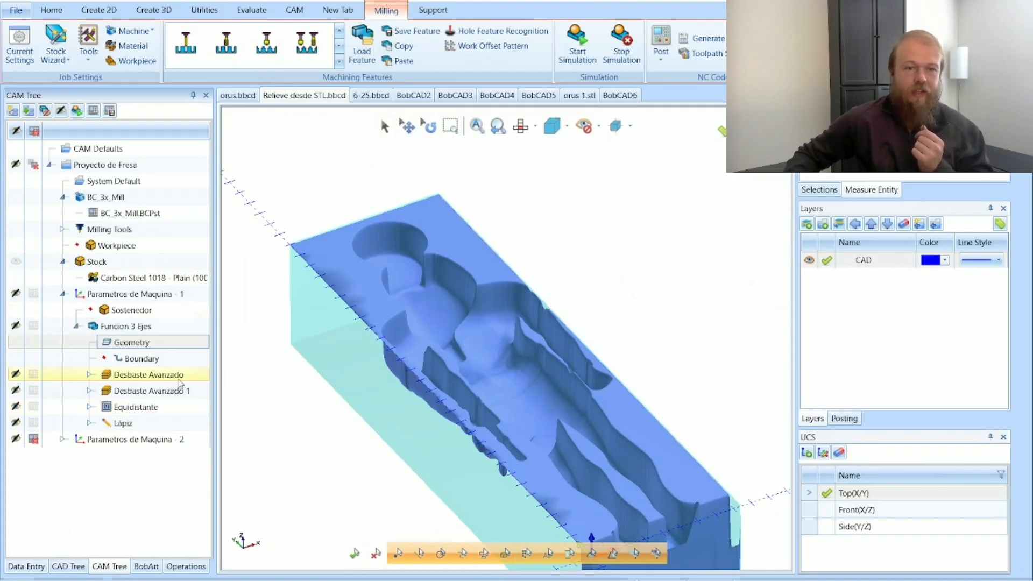
Examine the Desbaste Avanzado roughing toolpath against the cavity walls of the statue relief.
{"action": "left_click", "coordinate": [179, 380]}
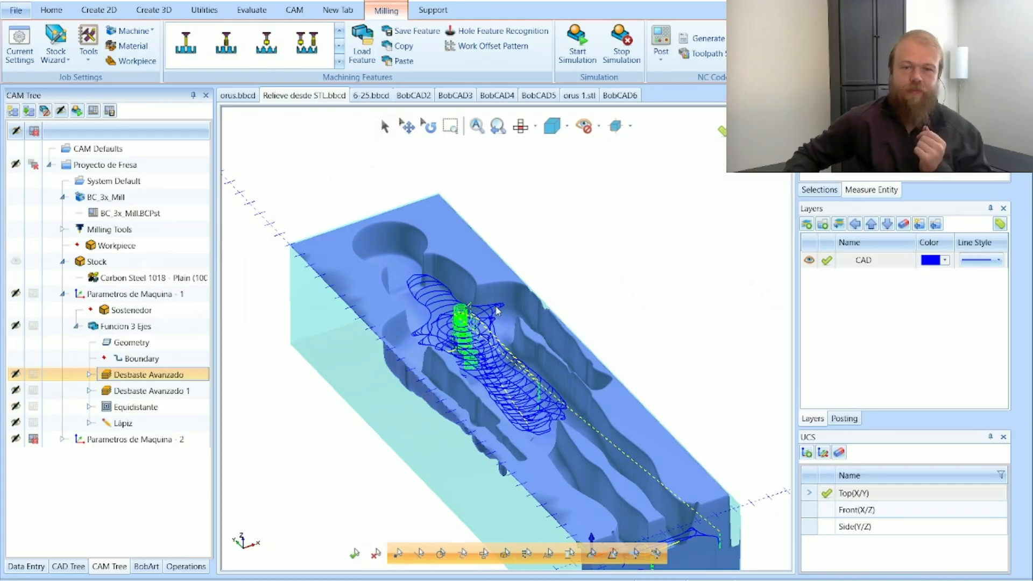
{"action": "scroll", "coordinate": [320, 257], "scroll_direction": "up", "scroll_amount": 3}
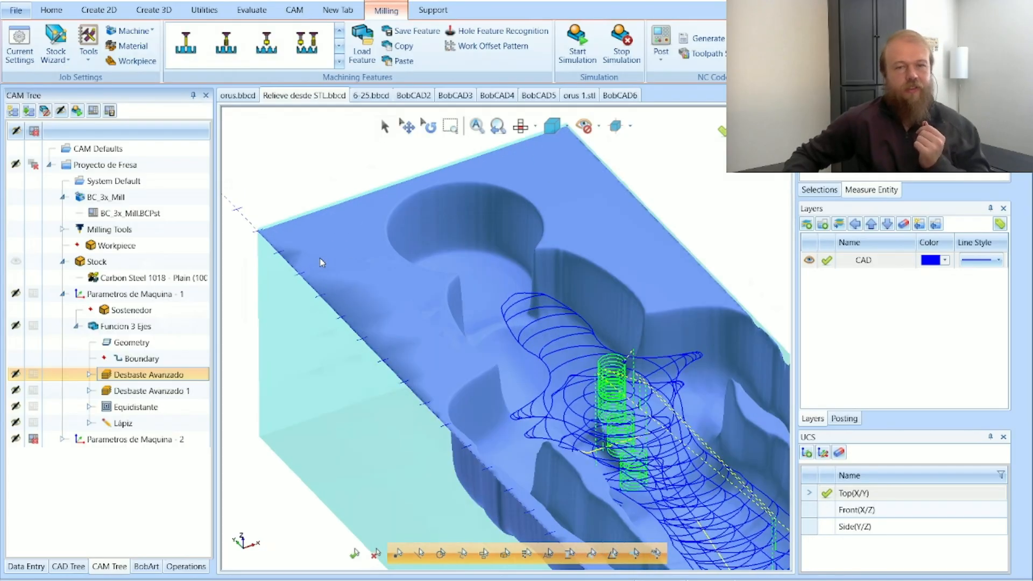
{"action": "scroll", "coordinate": [320, 261], "scroll_direction": "up", "scroll_amount": 3}
{"action": "scroll", "coordinate": [320, 261], "scroll_direction": "down", "scroll_amount": 3}
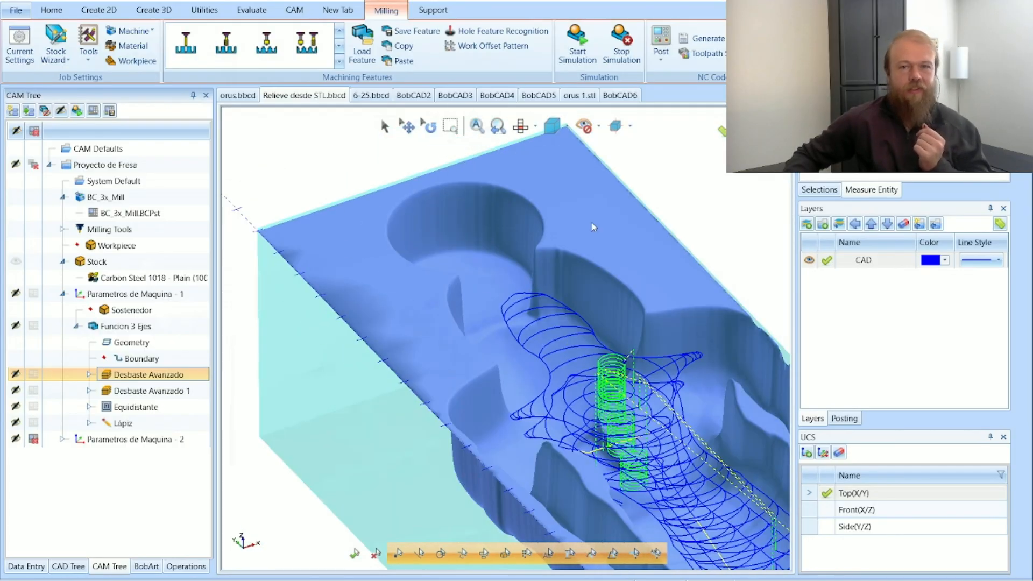
{"action": "scroll", "coordinate": [590, 227], "scroll_direction": "up", "scroll_amount": 5}
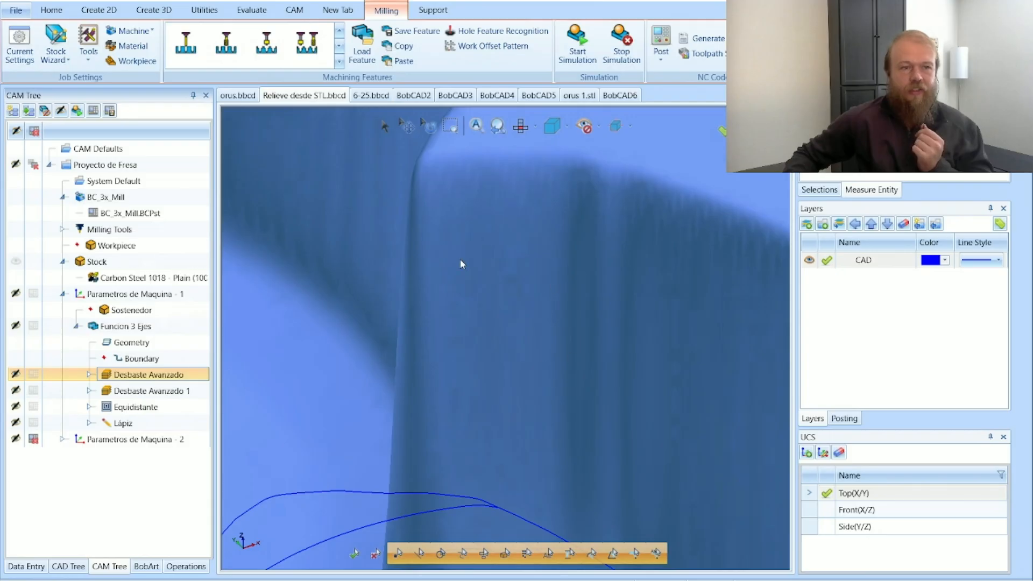
{"action": "scroll", "coordinate": [451, 267], "scroll_direction": "down", "scroll_amount": 8}
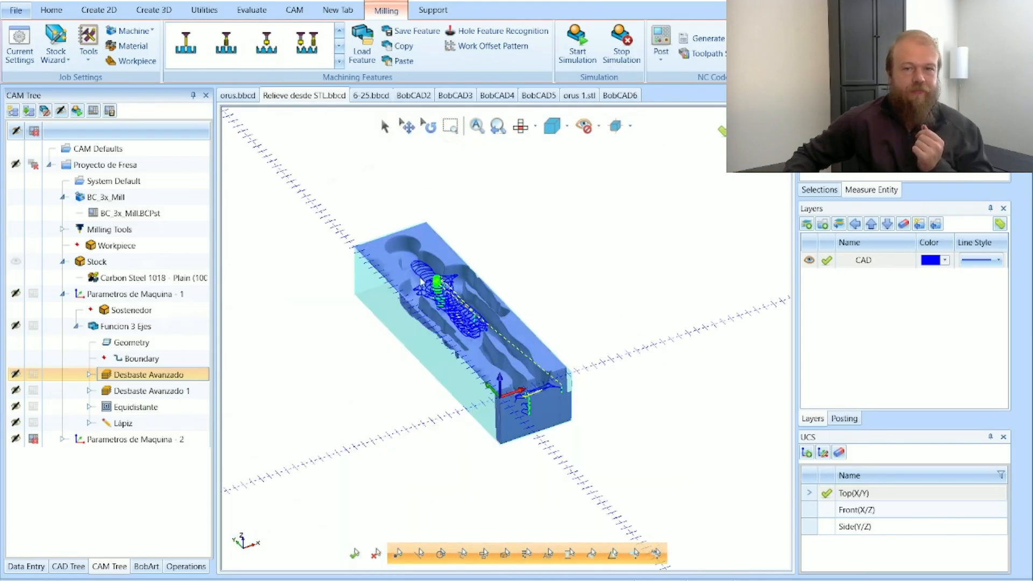
{"action": "scroll", "coordinate": [434, 356], "scroll_direction": "up", "scroll_amount": 4}
{"action": "scroll", "coordinate": [434, 356], "scroll_direction": "down", "scroll_amount": 3}
{"action": "left_click", "coordinate": [370, 318]}
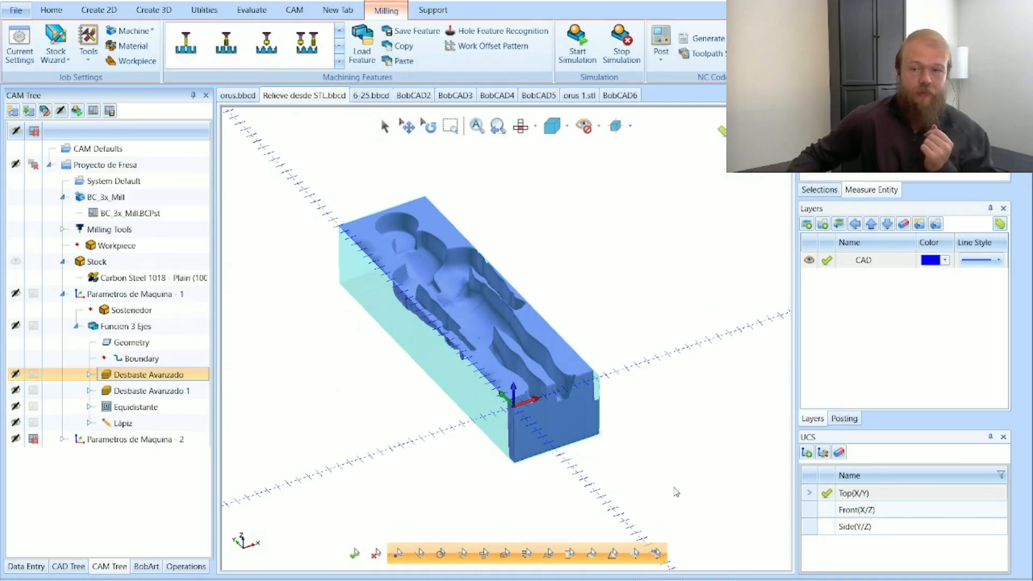
Check the date in the system calendar and close it again.
{"action": "left_click", "coordinate": [995, 580]}
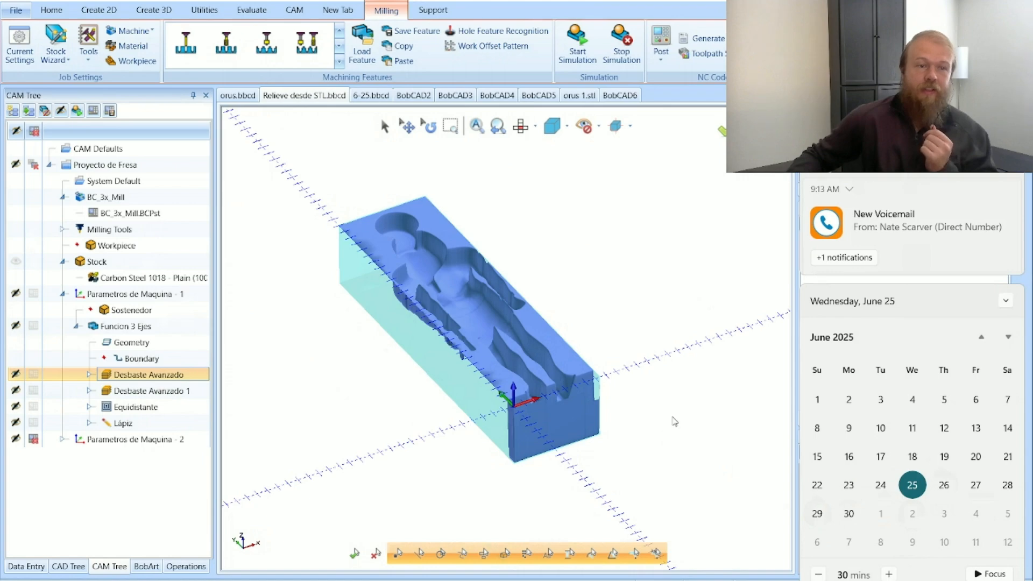
{"action": "left_click", "coordinate": [686, 405]}
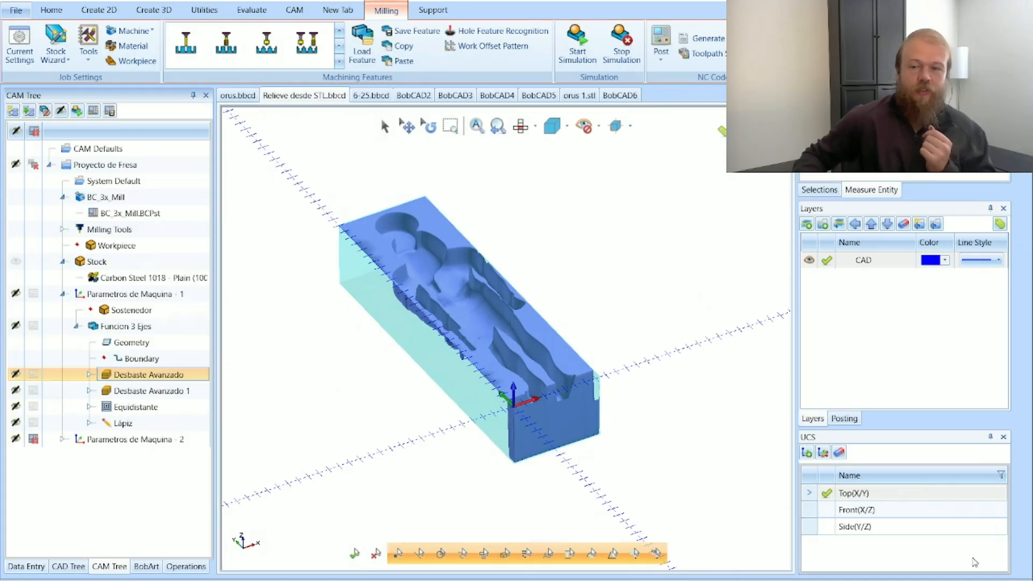
{"action": "left_click", "coordinate": [993, 580]}
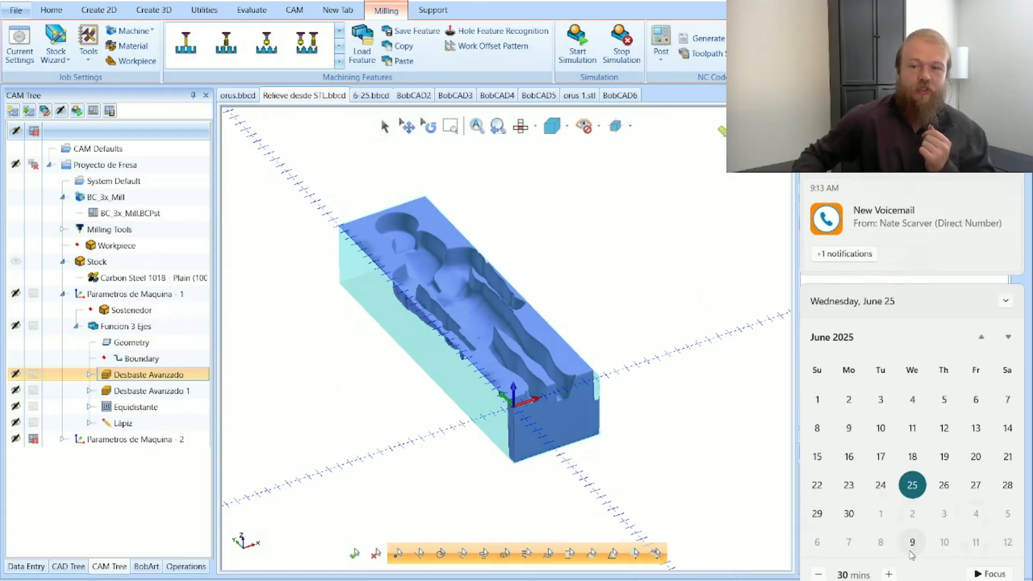
{"action": "left_click", "coordinate": [680, 441]}
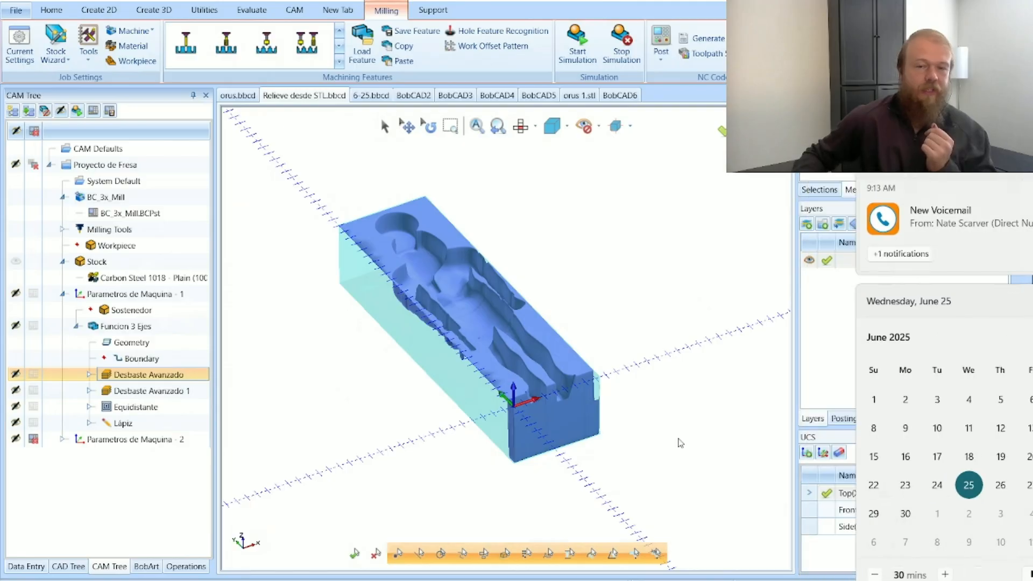